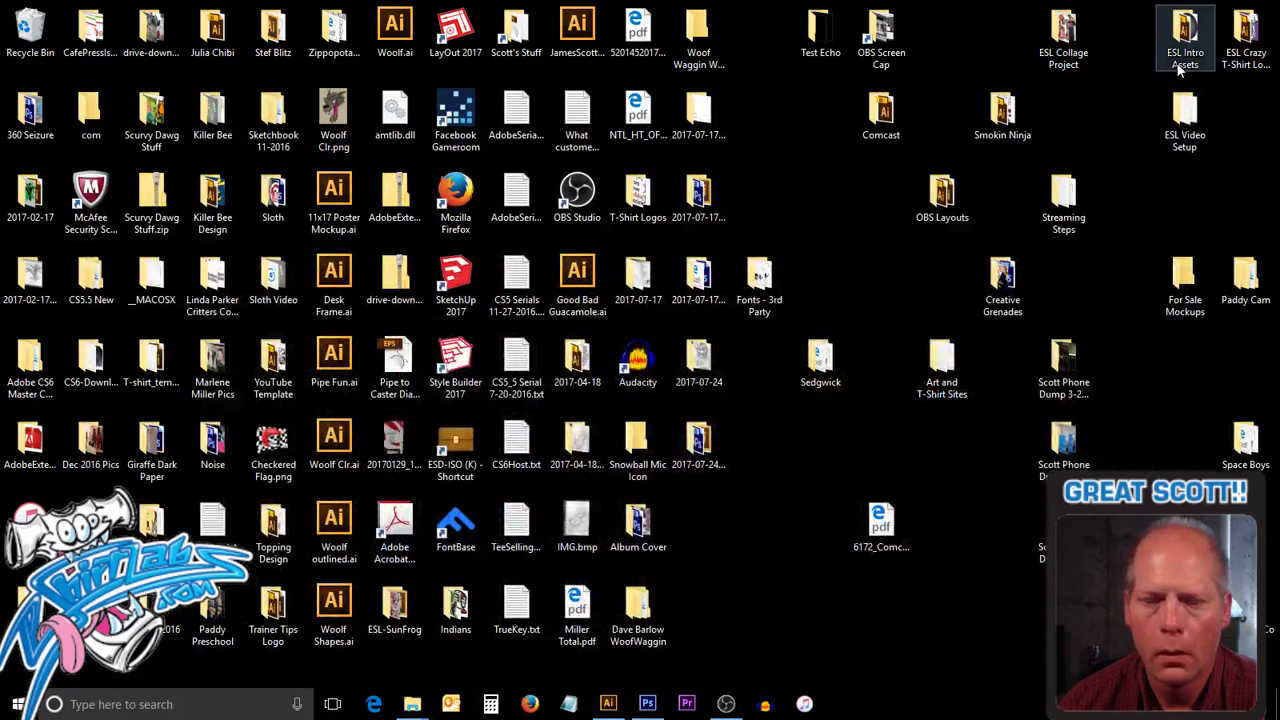
# Bring the Illustrator window with the Stras-Burger02.ai burger artwork to the front.
pyautogui.click(615, 704)
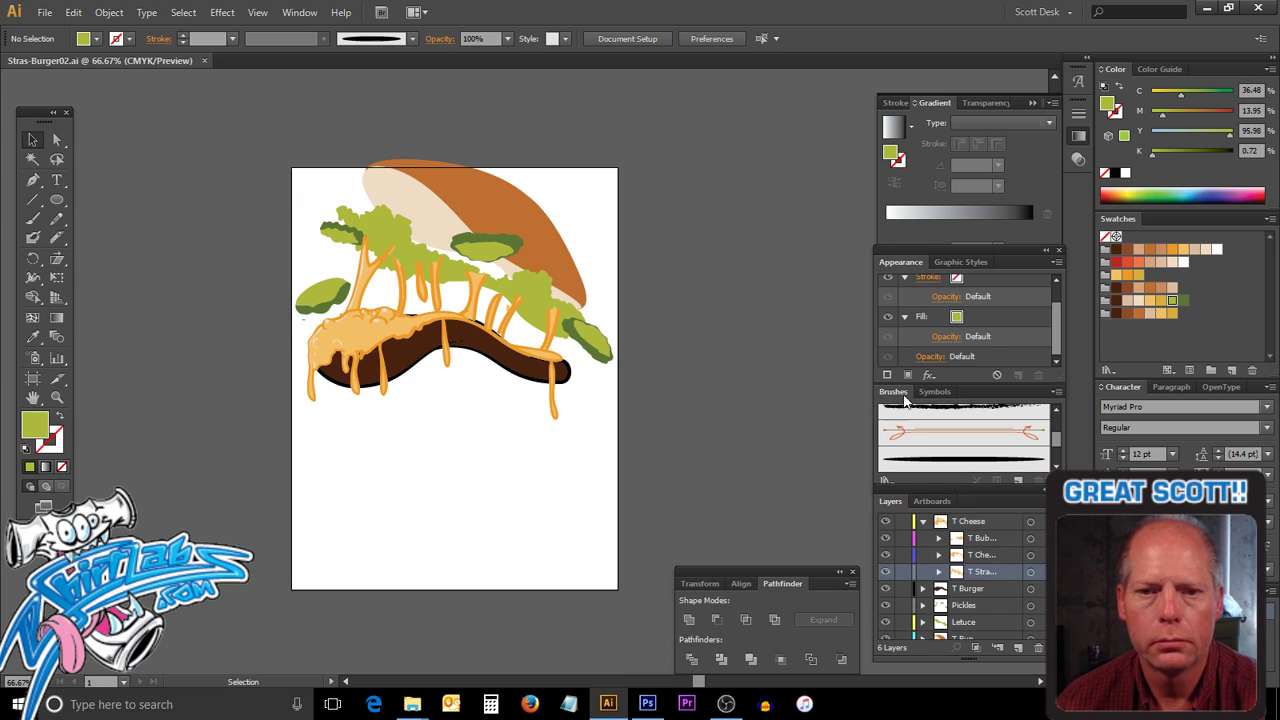
# Zoom in on the cheese and patty area and select the lettuce shape.
pyautogui.hotkey('ctrl', 'space')
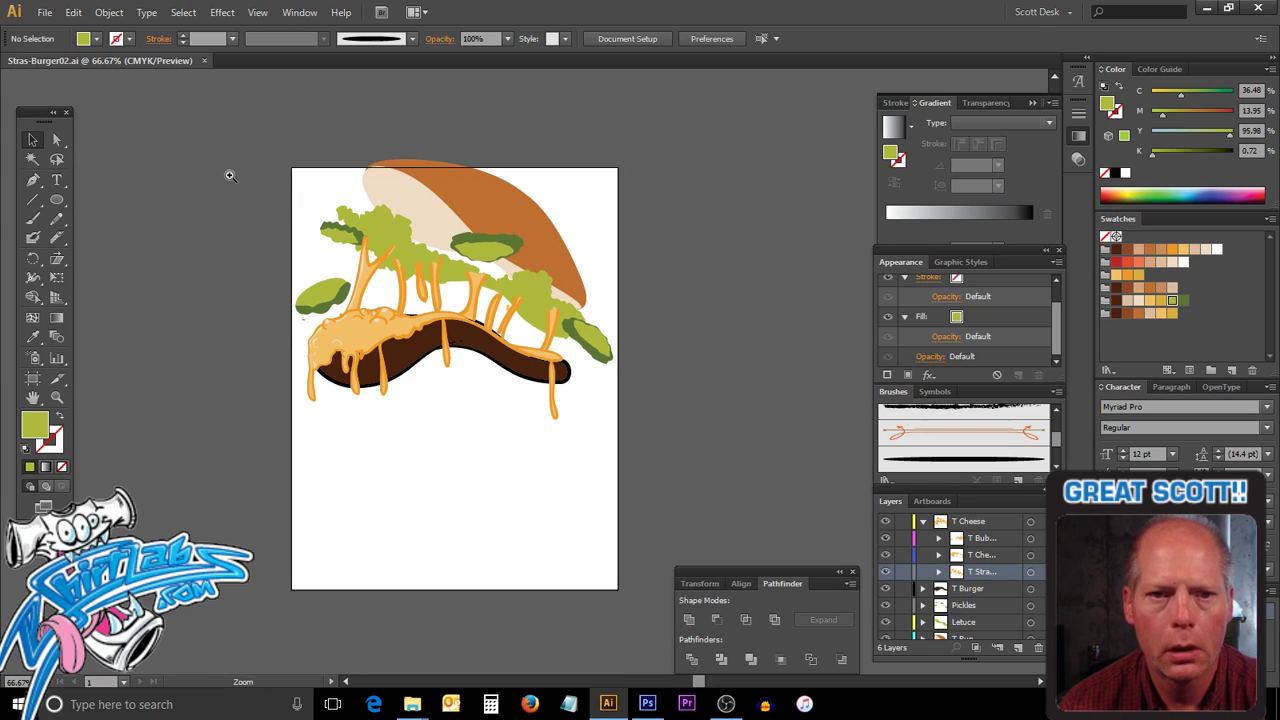
pyautogui.moveTo(229, 172); pyautogui.dragTo(646, 437)
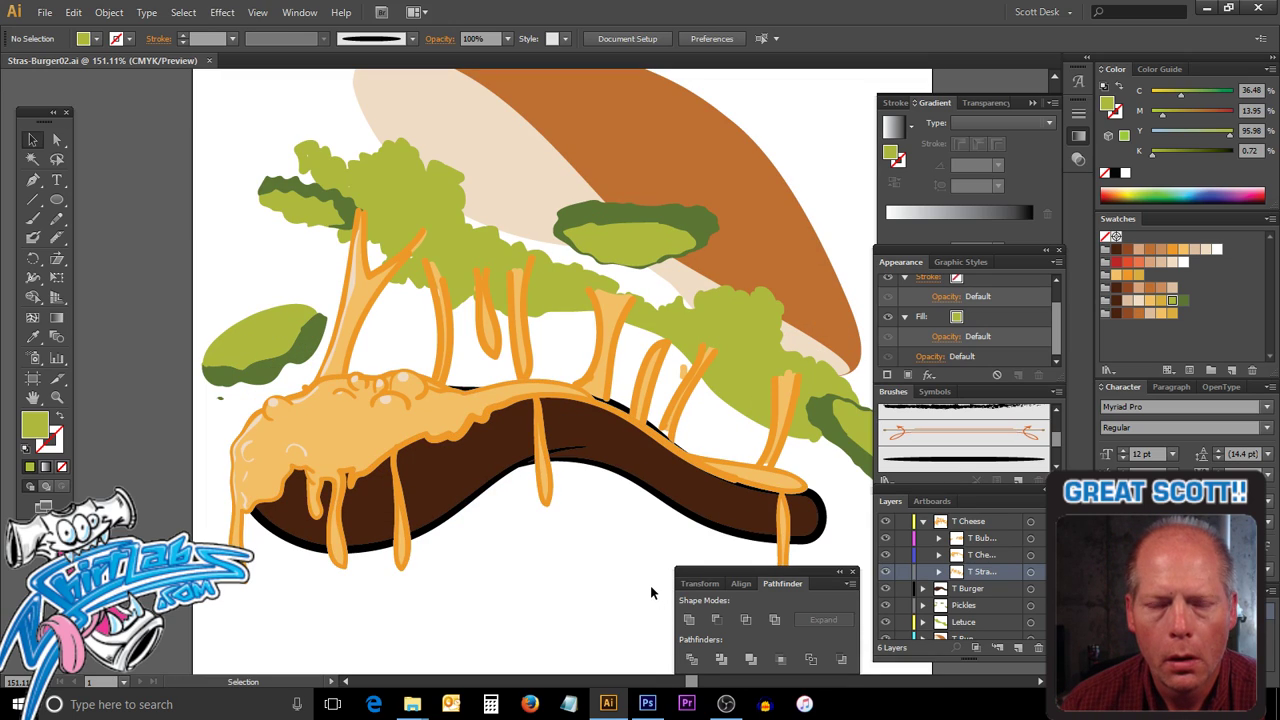
pyautogui.click(448, 233)
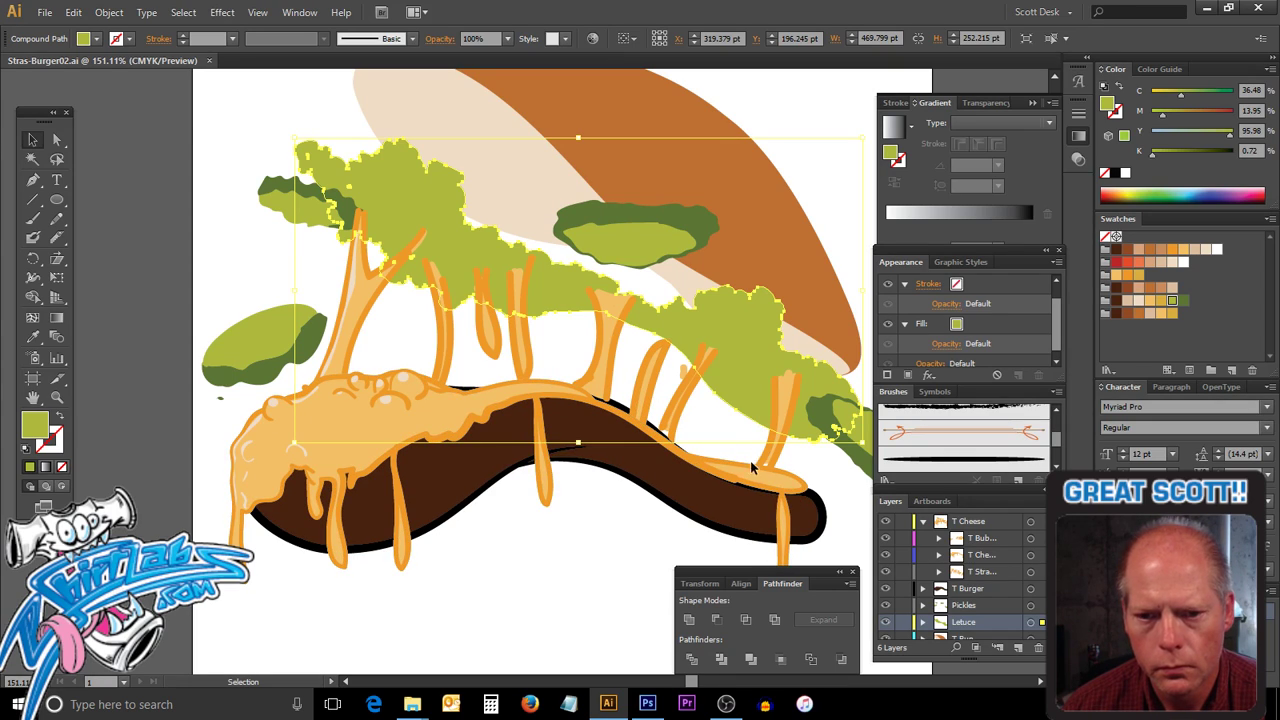
# Marquee-select the patty and cheese outline paths, then undo about a dozen recent edits.
pyautogui.moveTo(476, 518); pyautogui.dragTo(490, 480)
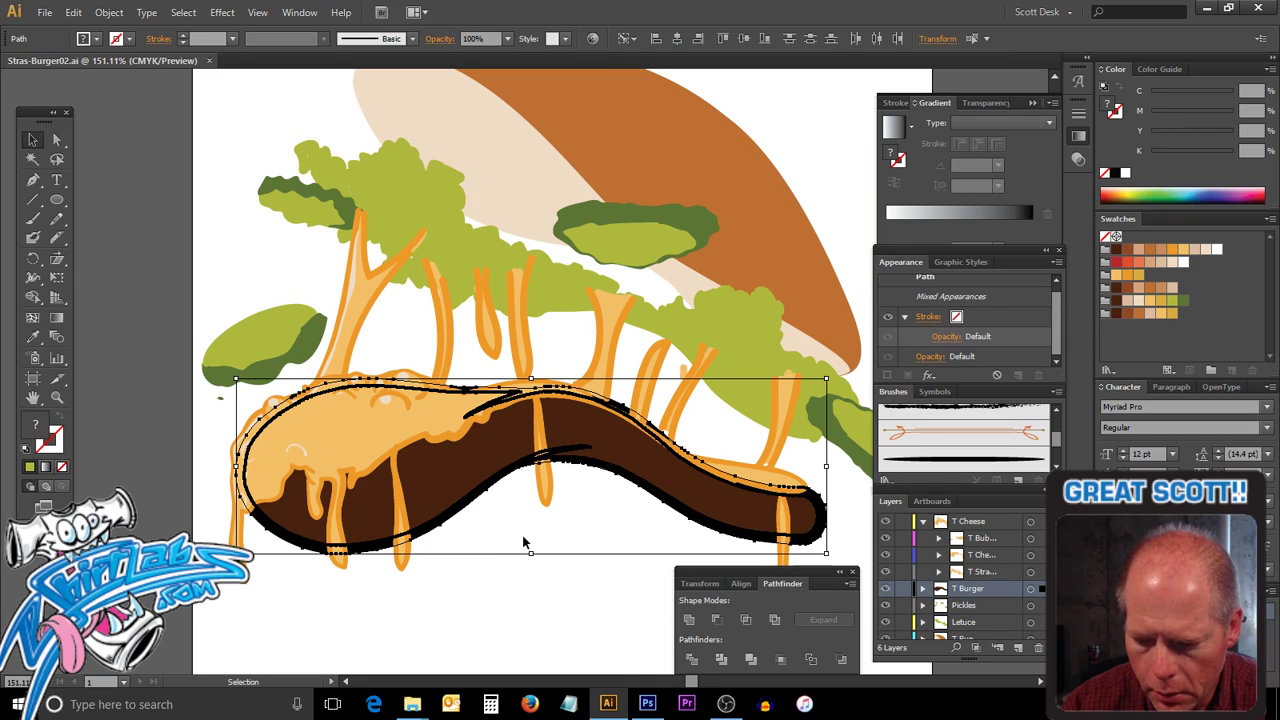
pyautogui.hotkey('ctrl', 'z')
pyautogui.hotkey('ctrl', 'z')
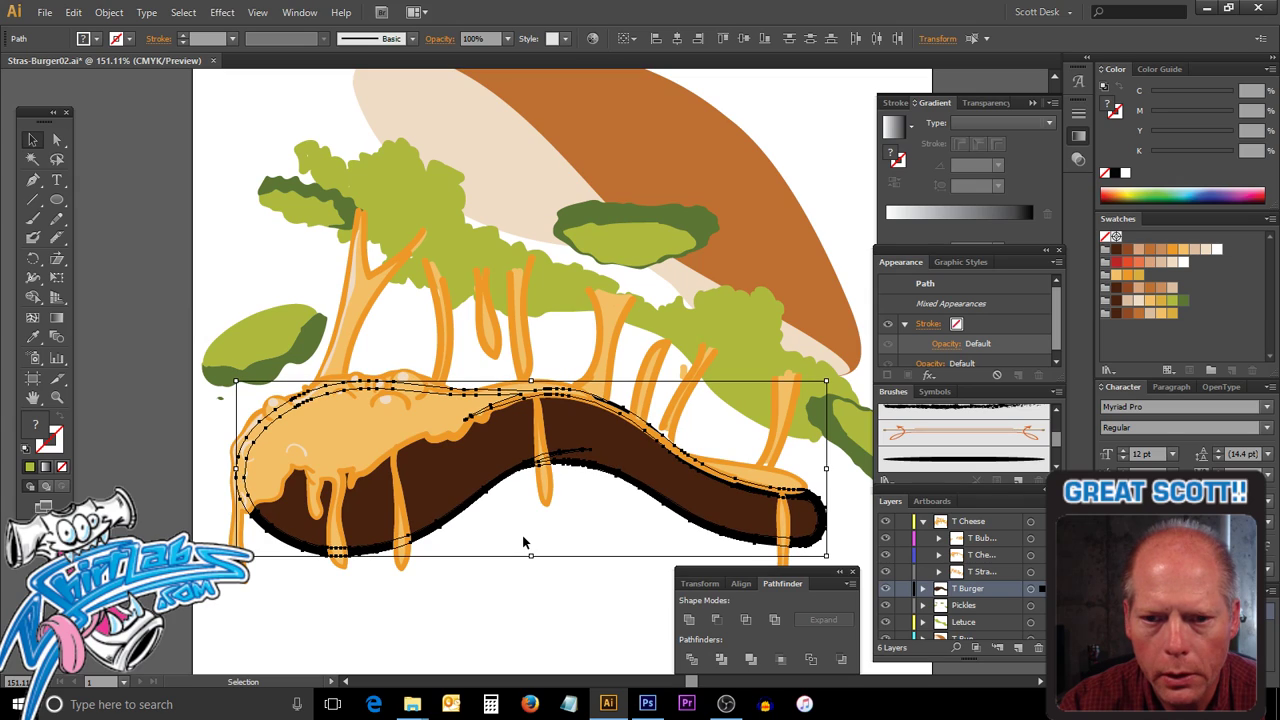
pyautogui.hotkey('ctrl', 'z')
pyautogui.hotkey('ctrl', 'z')
pyautogui.hotkey('ctrl', 'z')
pyautogui.hotkey('ctrl', 'z')
pyautogui.hotkey('ctrl', 'z')
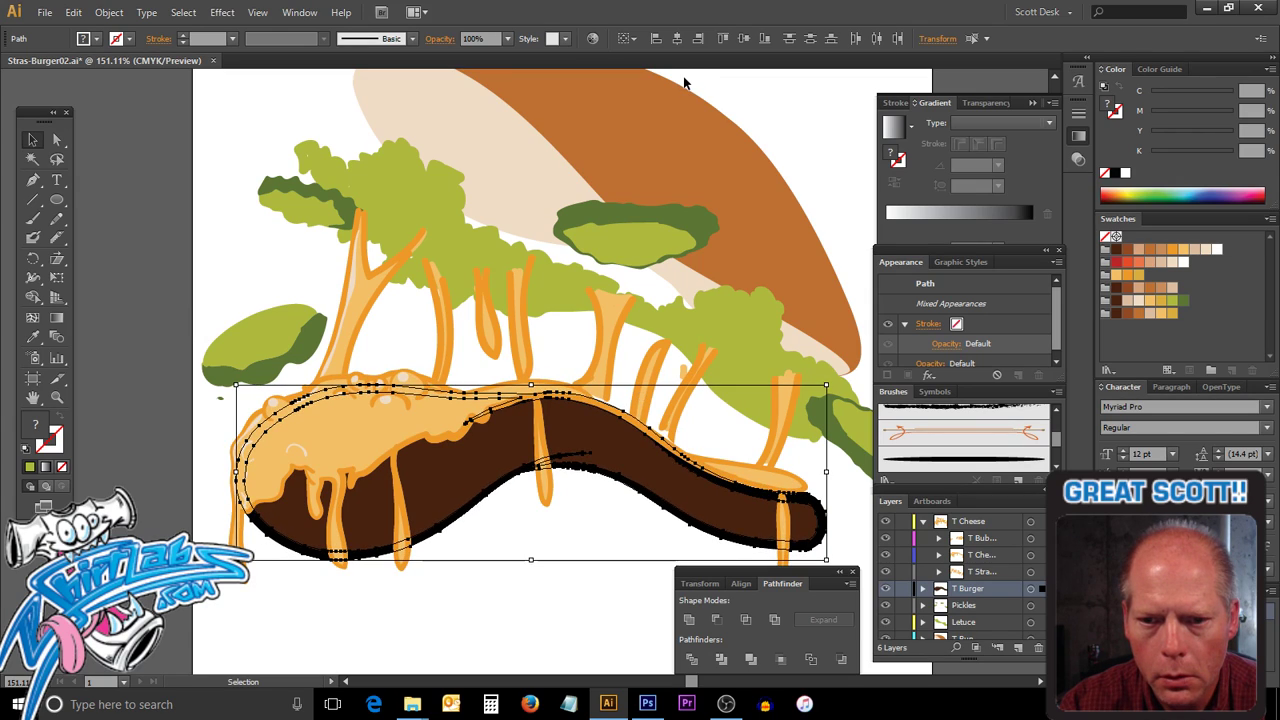
pyautogui.hotkey('ctrl', 'z')
pyautogui.hotkey('ctrl', 'z')
pyautogui.hotkey('ctrl', 'z')
pyautogui.hotkey('ctrl', 'z')
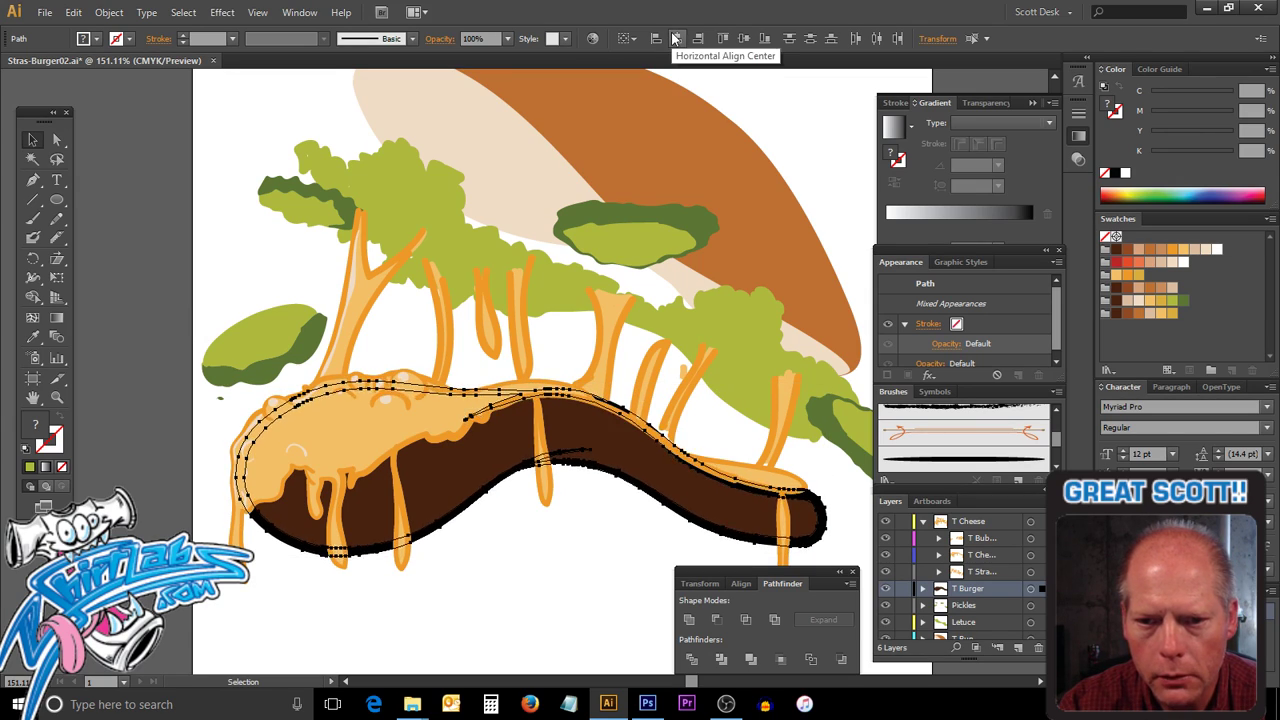
pyautogui.hotkey('ctrl', 'z')
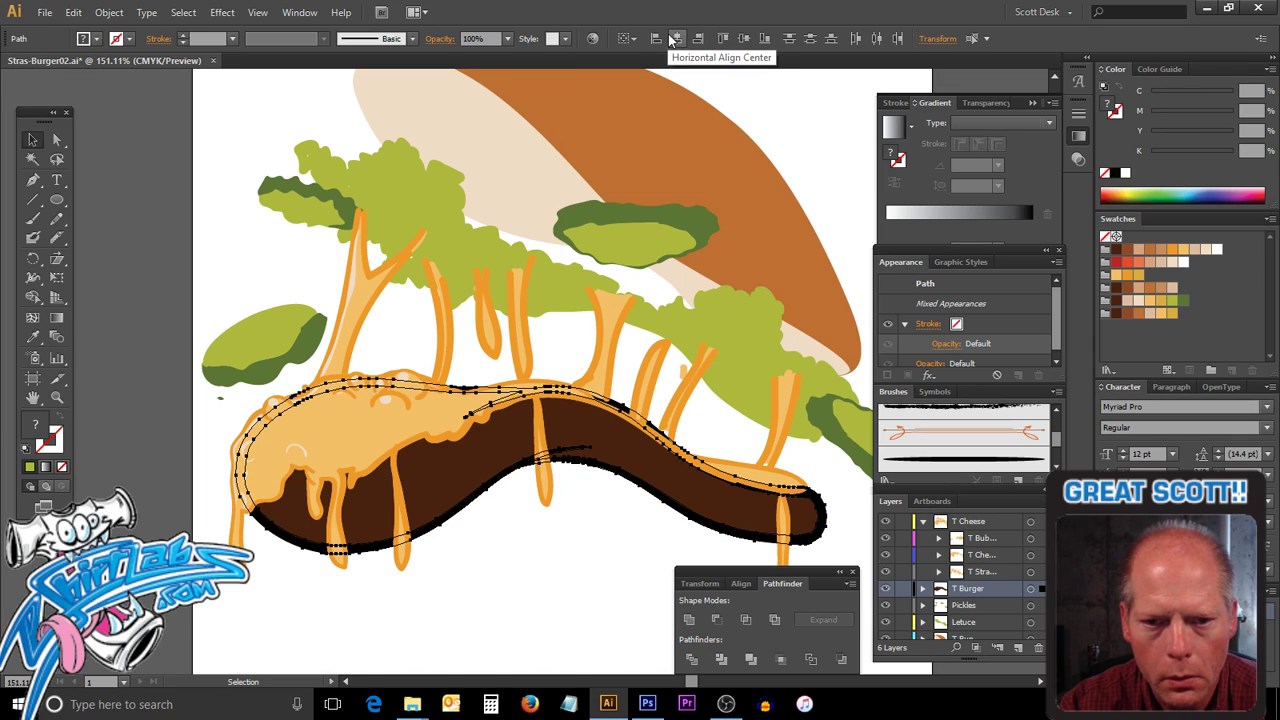
pyautogui.hotkey('ctrl', 'z')
pyautogui.hotkey('ctrl', 'z')
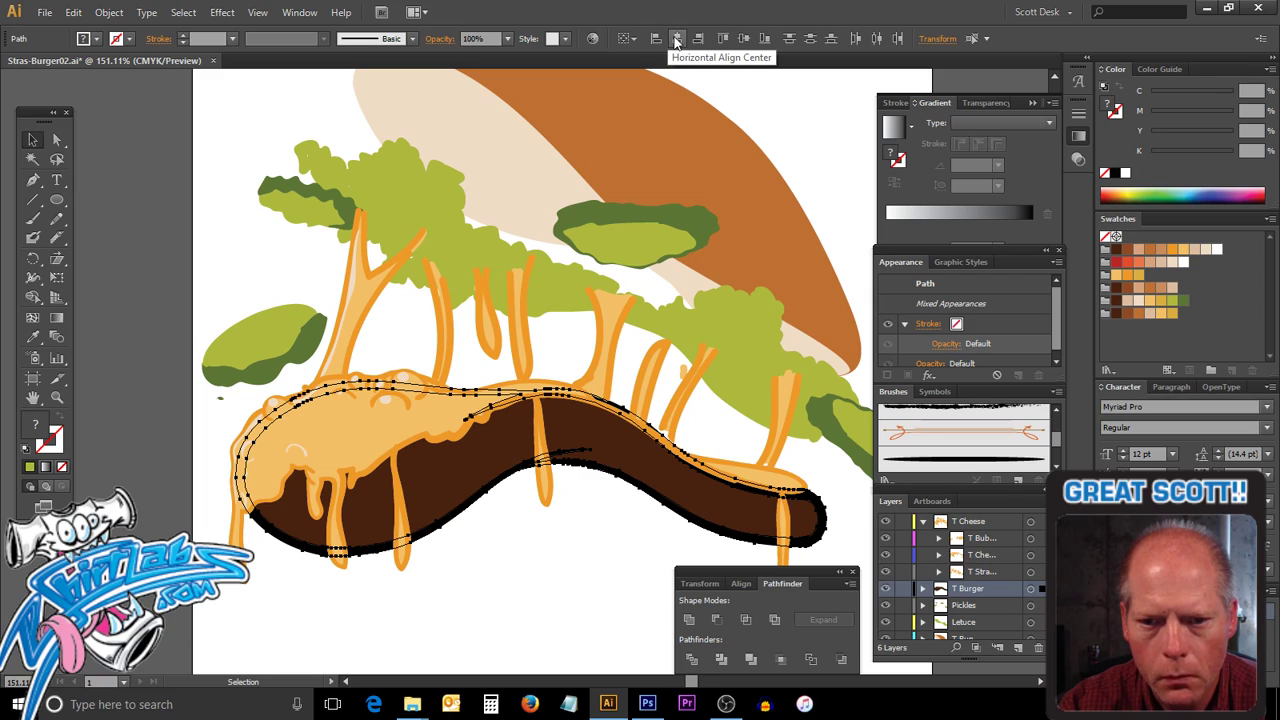
pyautogui.hotkey('ctrl', 'z')
pyautogui.hotkey('ctrl', 'z')
pyautogui.hotkey('ctrl', 'z')
pyautogui.hotkey('ctrl', 'z')
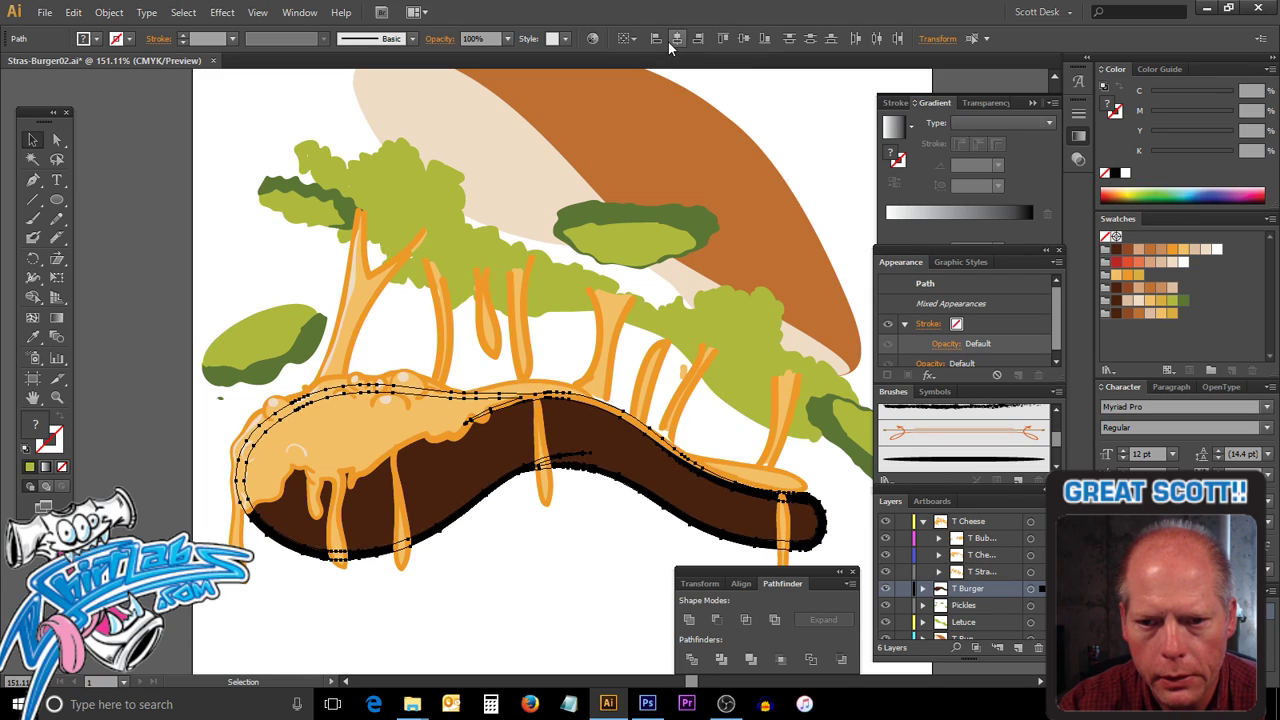
pyautogui.hotkey('ctrl', 'z')
pyautogui.hotkey('ctrl', 'z')
pyautogui.hotkey('ctrl', 'z')
pyautogui.hotkey('ctrl', 'z')
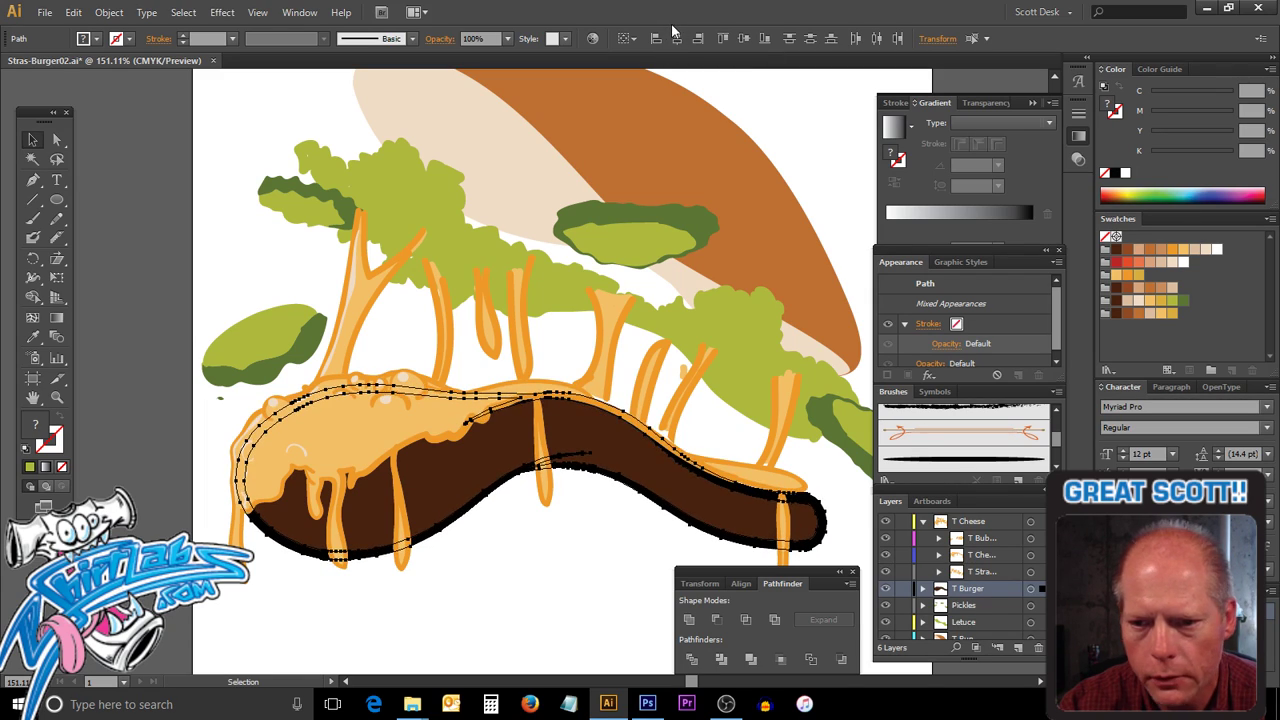
pyautogui.hotkey('ctrl', 'z')
pyautogui.hotkey('ctrl', 'z')
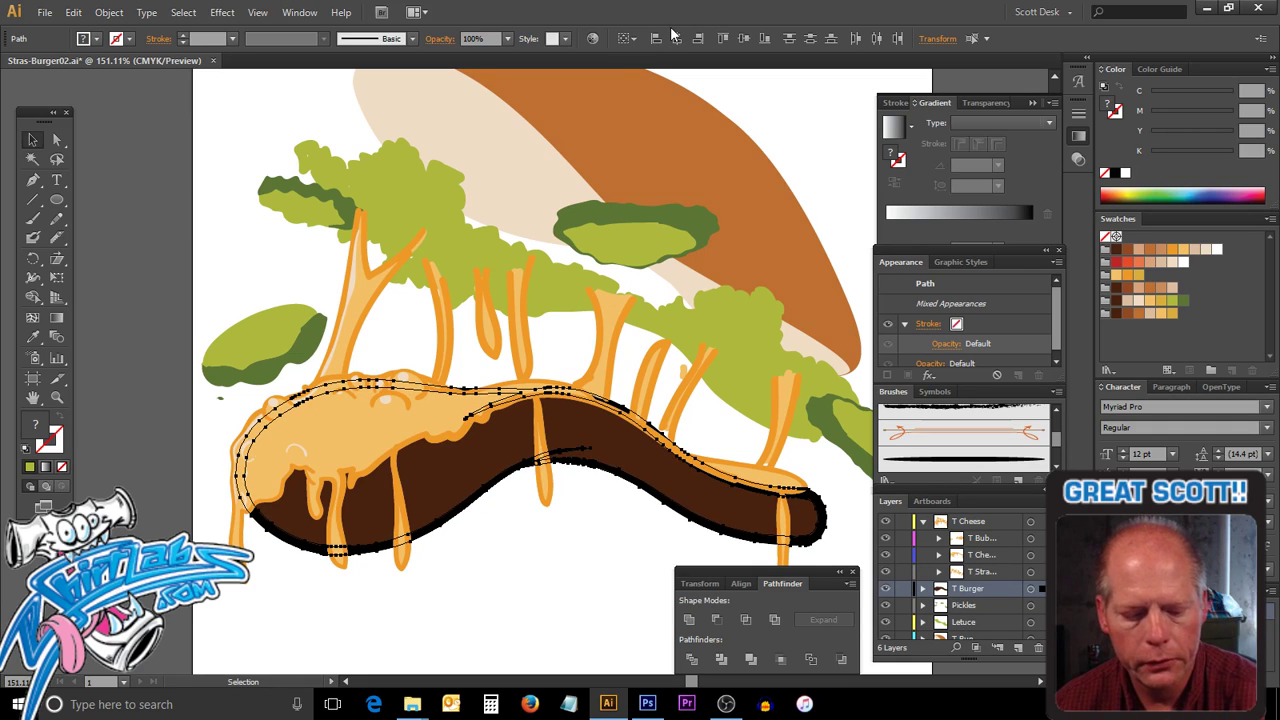
pyautogui.hotkey('ctrl', 'z')
pyautogui.hotkey('ctrl', 'z')
pyautogui.hotkey('ctrl', 'z')
pyautogui.hotkey('ctrl', 'z')
pyautogui.hotkey('ctrl', 'z')
pyautogui.hotkey('ctrl', 'z')
pyautogui.hotkey('ctrl', 'z')
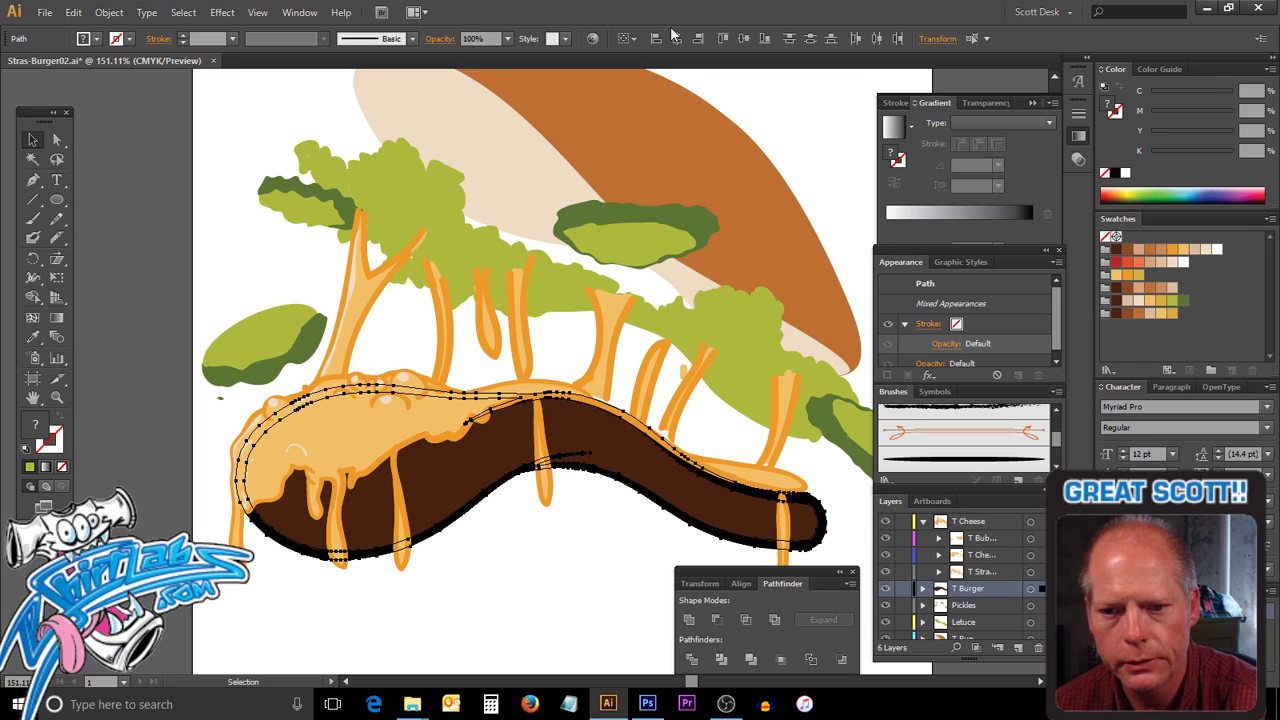
pyautogui.hotkey('ctrl', 'shift', 'z')
pyautogui.hotkey('ctrl', 'shift', 'z')
pyautogui.hotkey('ctrl', 'shift', 'z')
pyautogui.hotkey('ctrl', 'shift', 'z')
pyautogui.hotkey('ctrl', 'z')
pyautogui.hotkey('ctrl', 'z')
pyautogui.hotkey('ctrl', 'z')
pyautogui.hotkey('ctrl', 'z')
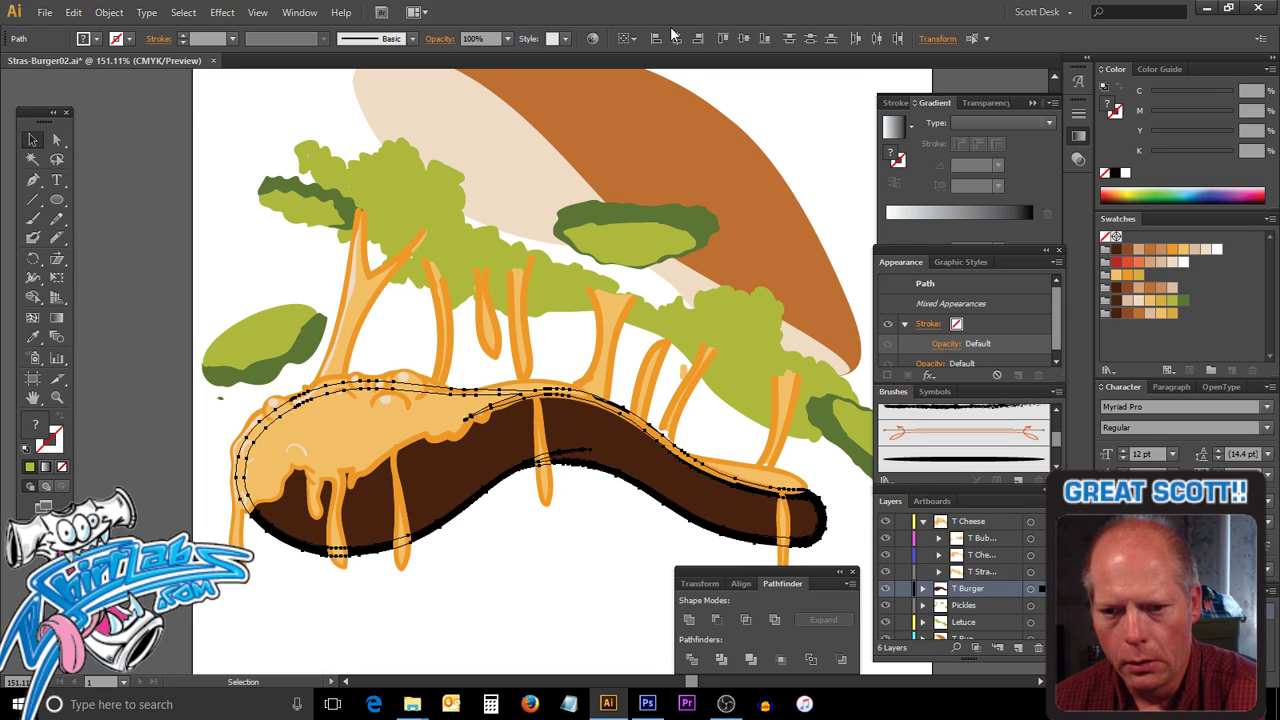
pyautogui.hotkey('ctrl', 'z')
pyautogui.hotkey('ctrl', 'z')
pyautogui.hotkey('ctrl', 'z')
pyautogui.hotkey('ctrl', 'z')
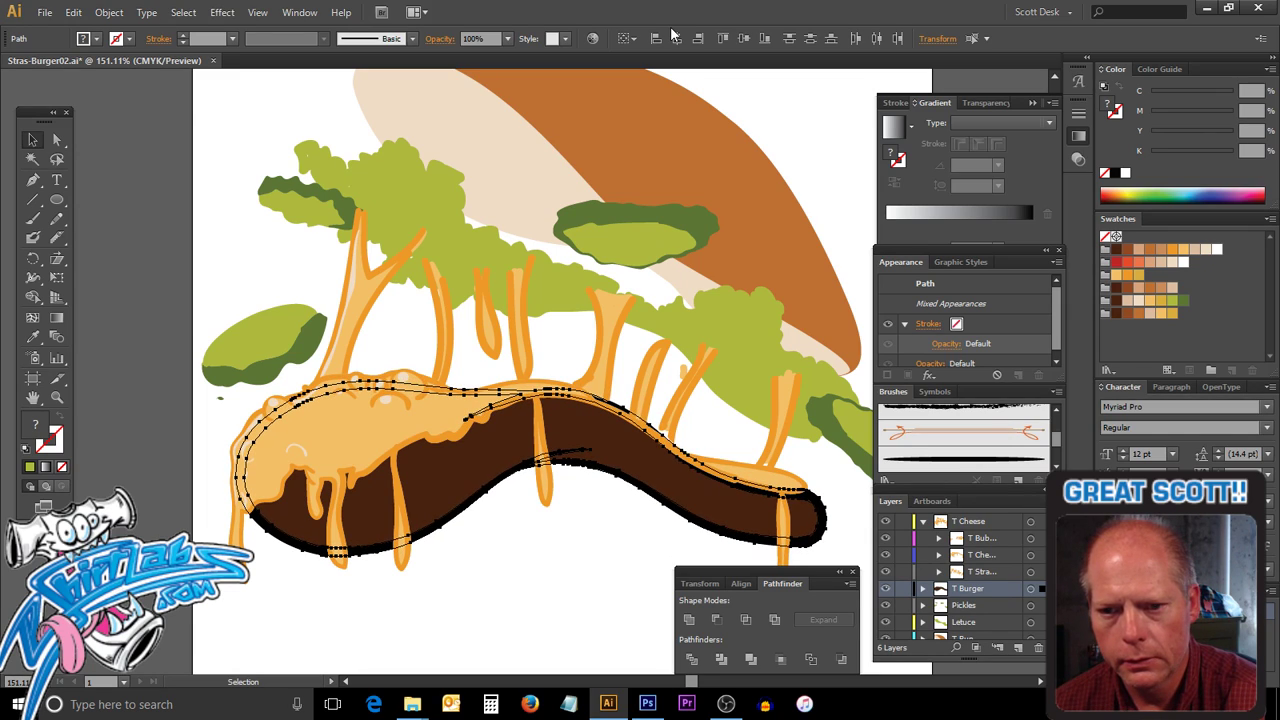
pyautogui.hotkey('ctrl', 'z')
pyautogui.hotkey('ctrl', 'z')
pyautogui.hotkey('ctrl', 'z')
pyautogui.hotkey('ctrl', 'z')
pyautogui.hotkey('ctrl', 'z')
pyautogui.hotkey('ctrl', 'z')
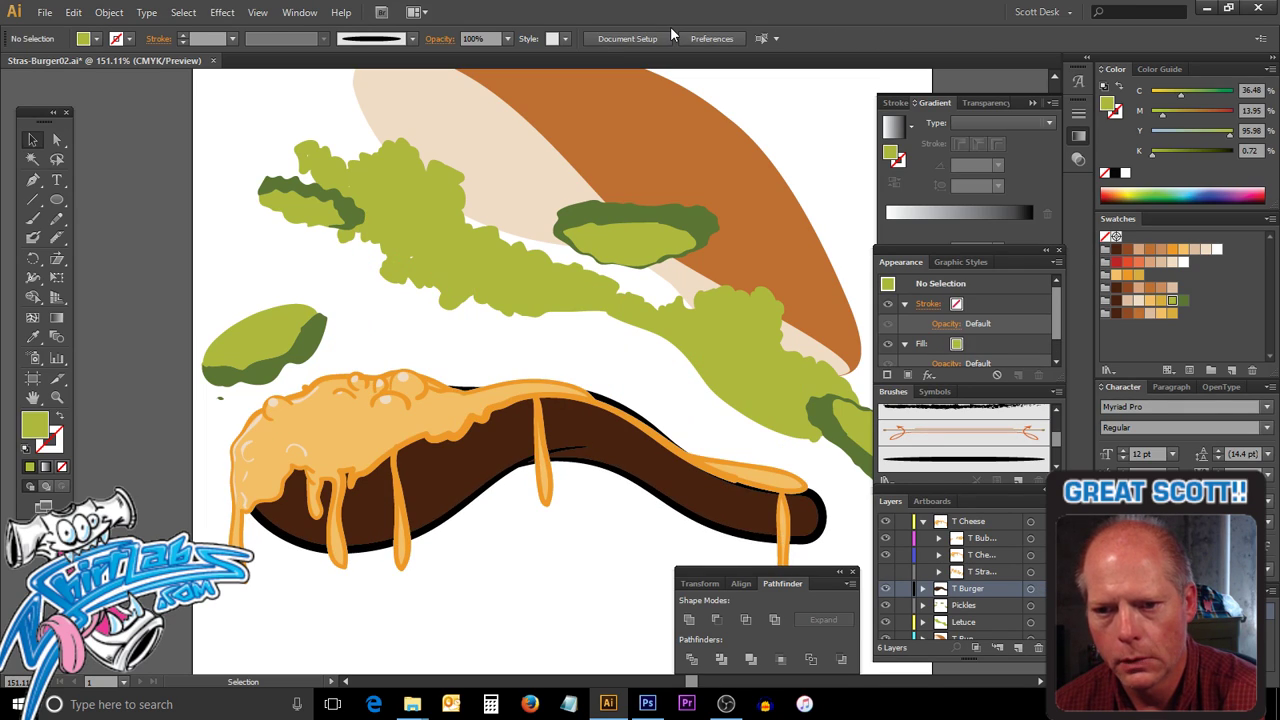
# Redo the cheese strands, sample the cheese's light orange, deselect, and pick the Pencil tool.
pyautogui.hotkey('ctrl', 'shift', 'z')
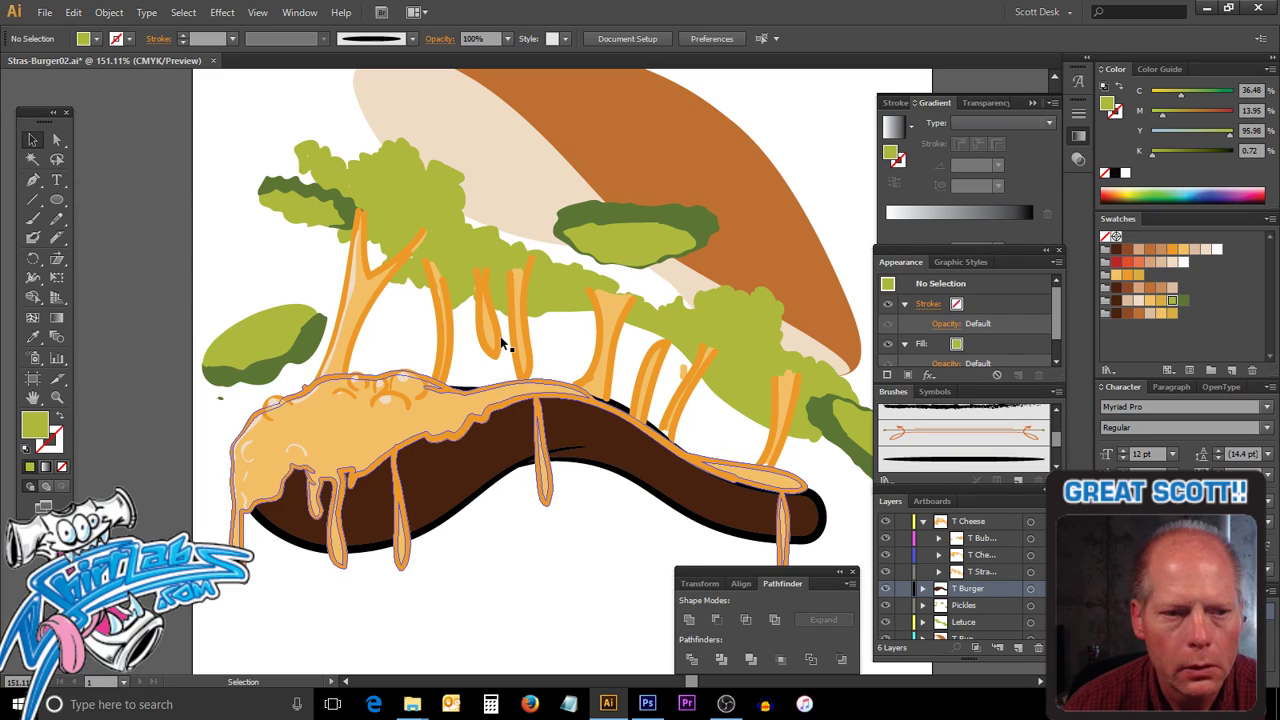
pyautogui.click(424, 404)
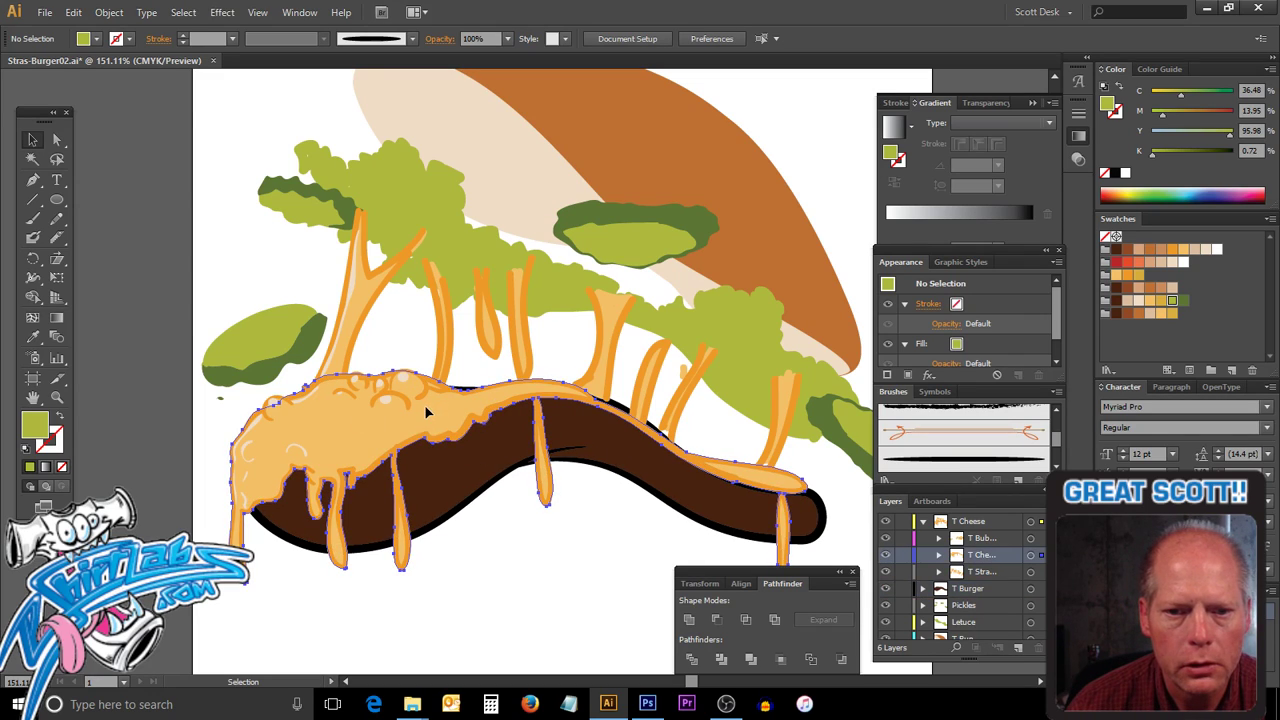
pyautogui.click(241, 300)
pyautogui.click(33, 237)
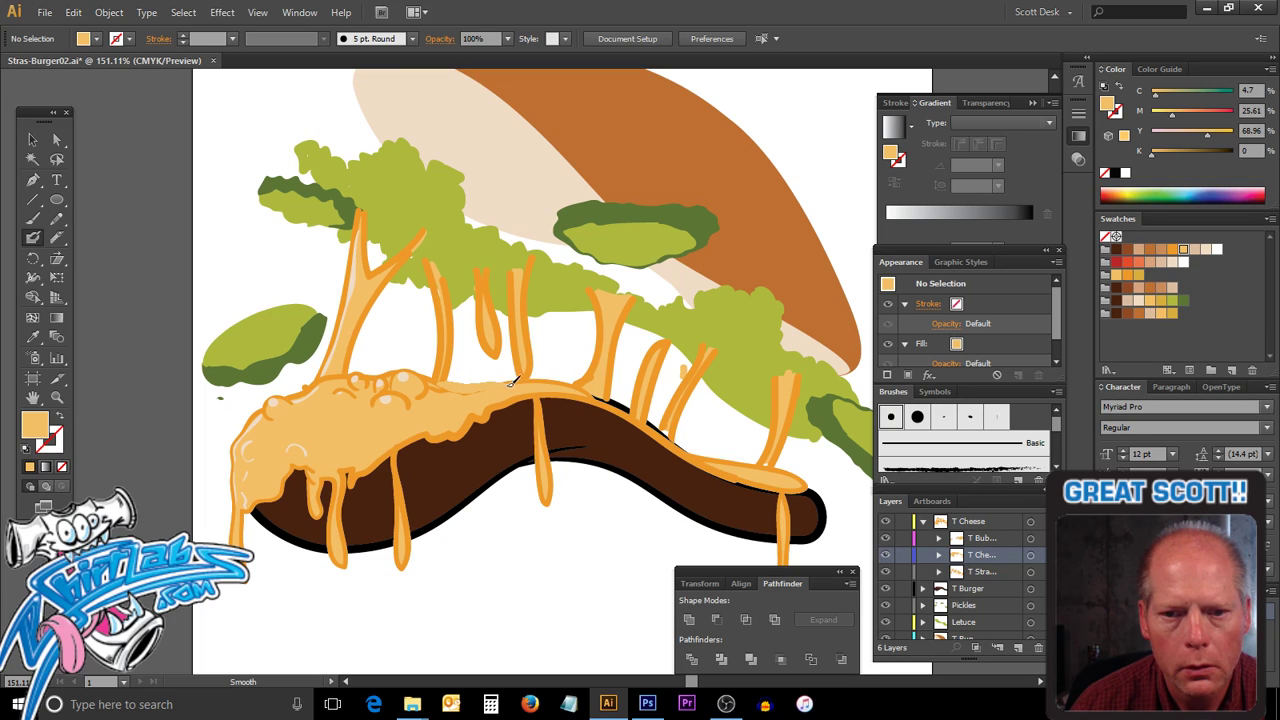
# Swap orange to the stroke and delete two stray cheese-edge paths on the patty.
pyautogui.hotkey('shift', 'x')
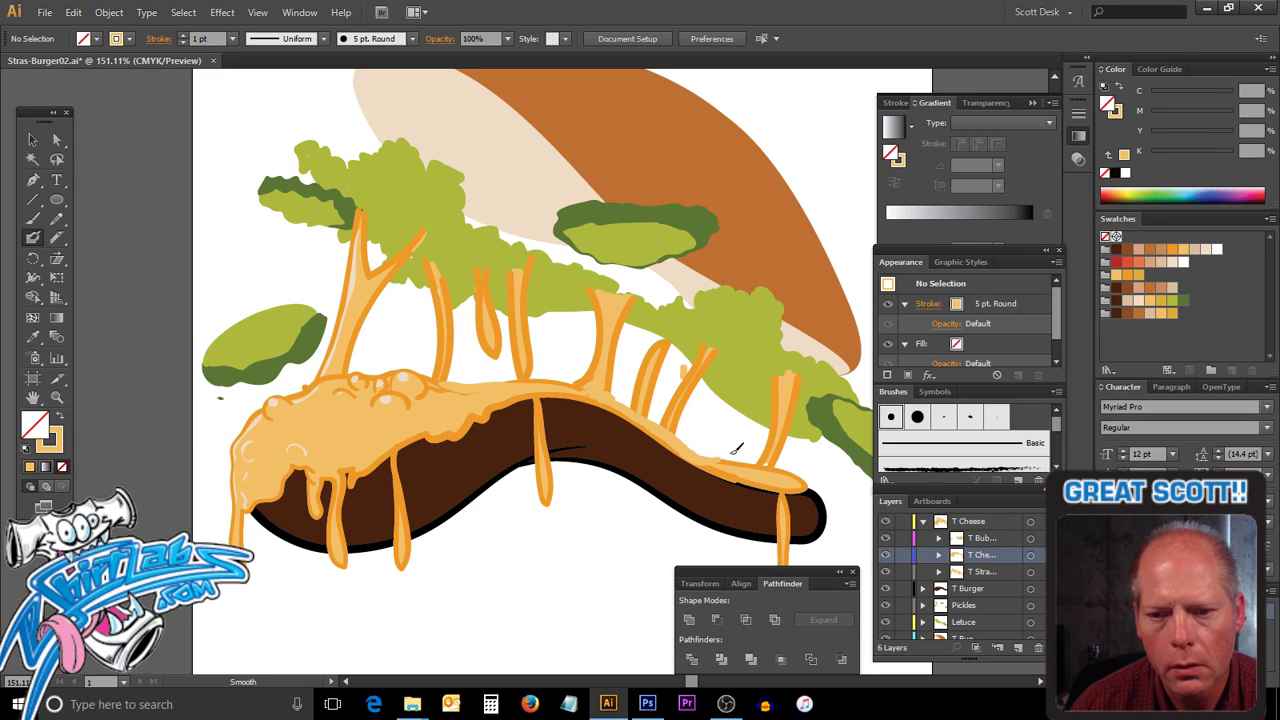
pyautogui.keyDown('ctrl'); pyautogui.click(650, 427); pyautogui.keyUp('ctrl')
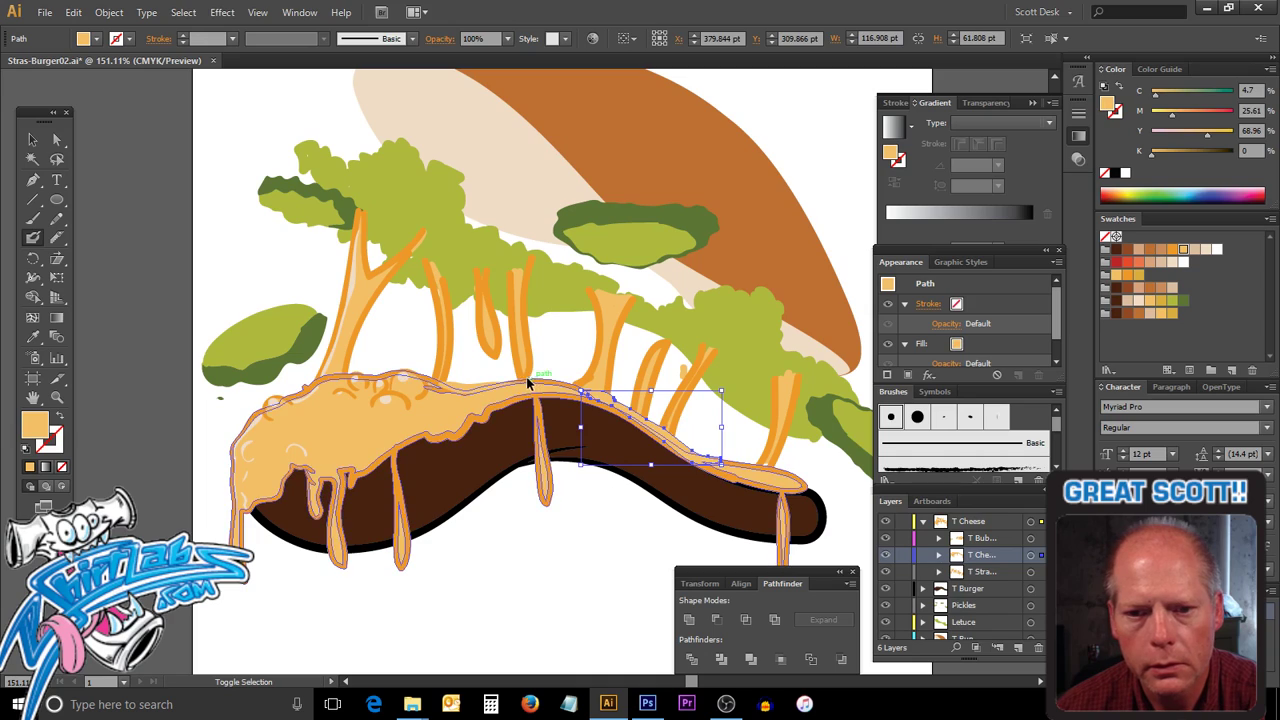
pyautogui.keyDown('ctrl'); pyautogui.keyDown('shift'); pyautogui.click(473, 384); pyautogui.keyUp('shift'); pyautogui.keyUp('ctrl')
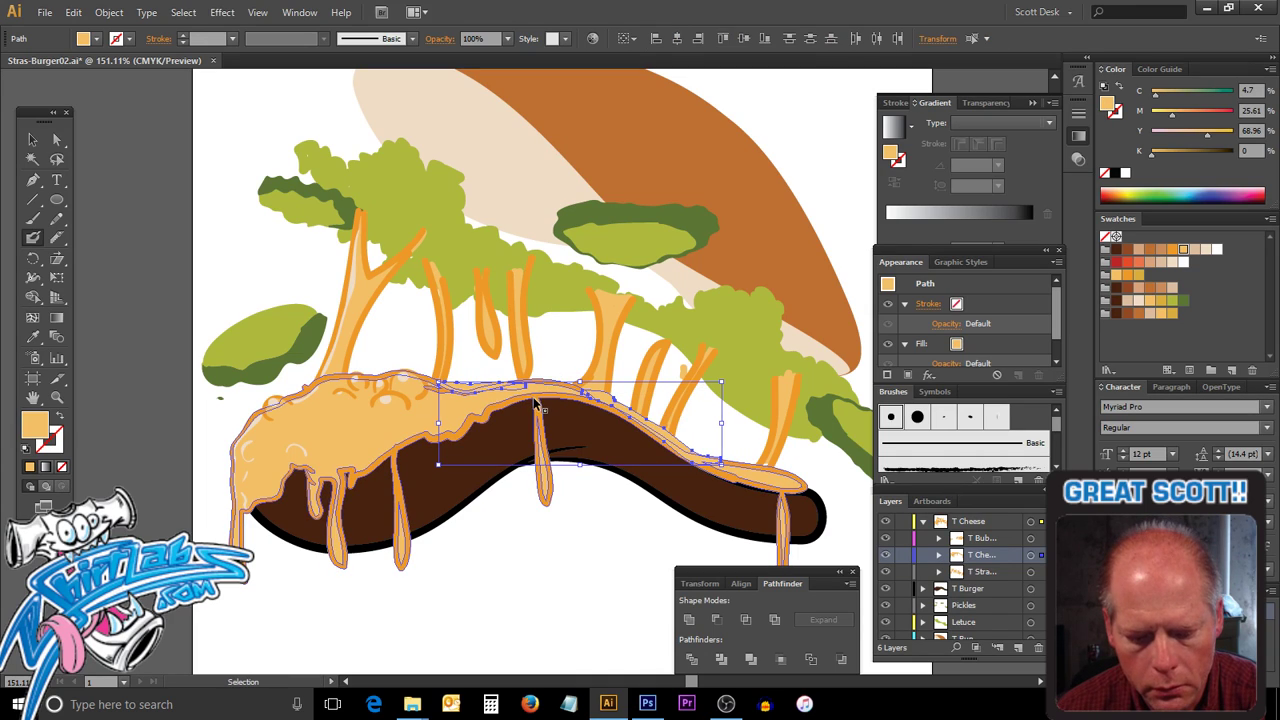
pyautogui.press('Delete')
pyautogui.hotkey('ctrl', 'z')
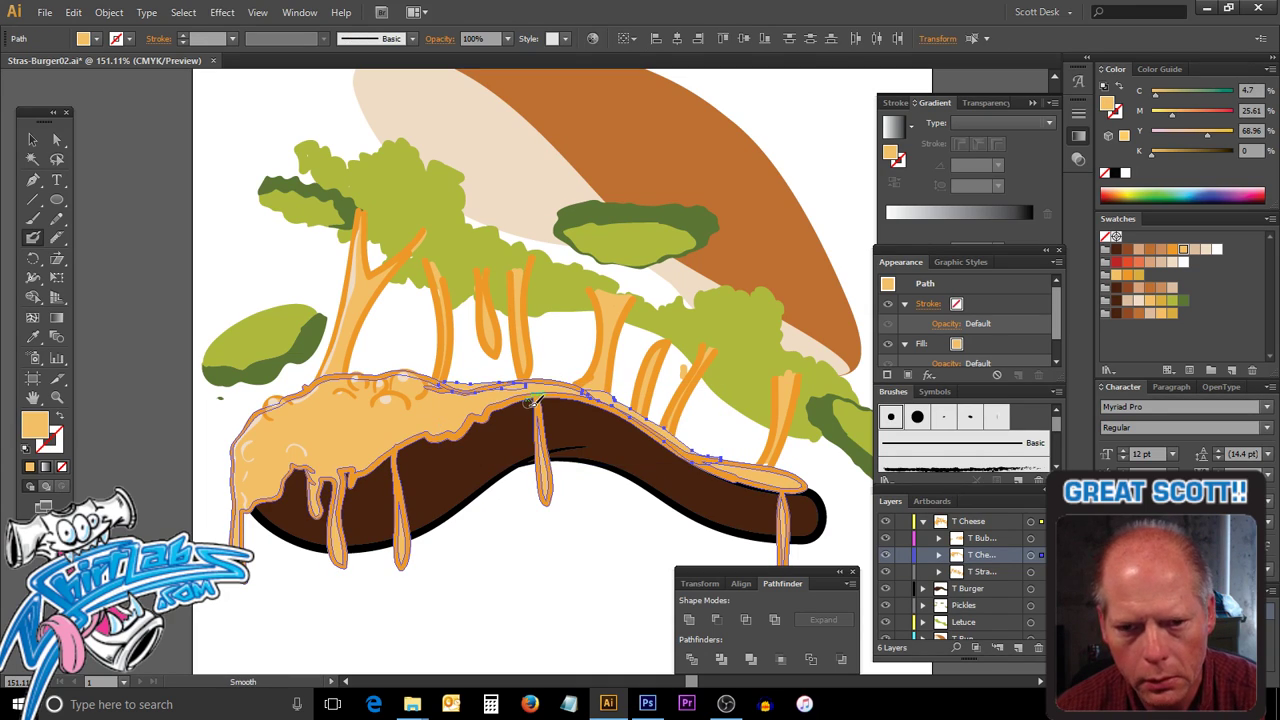
pyautogui.press('Delete')
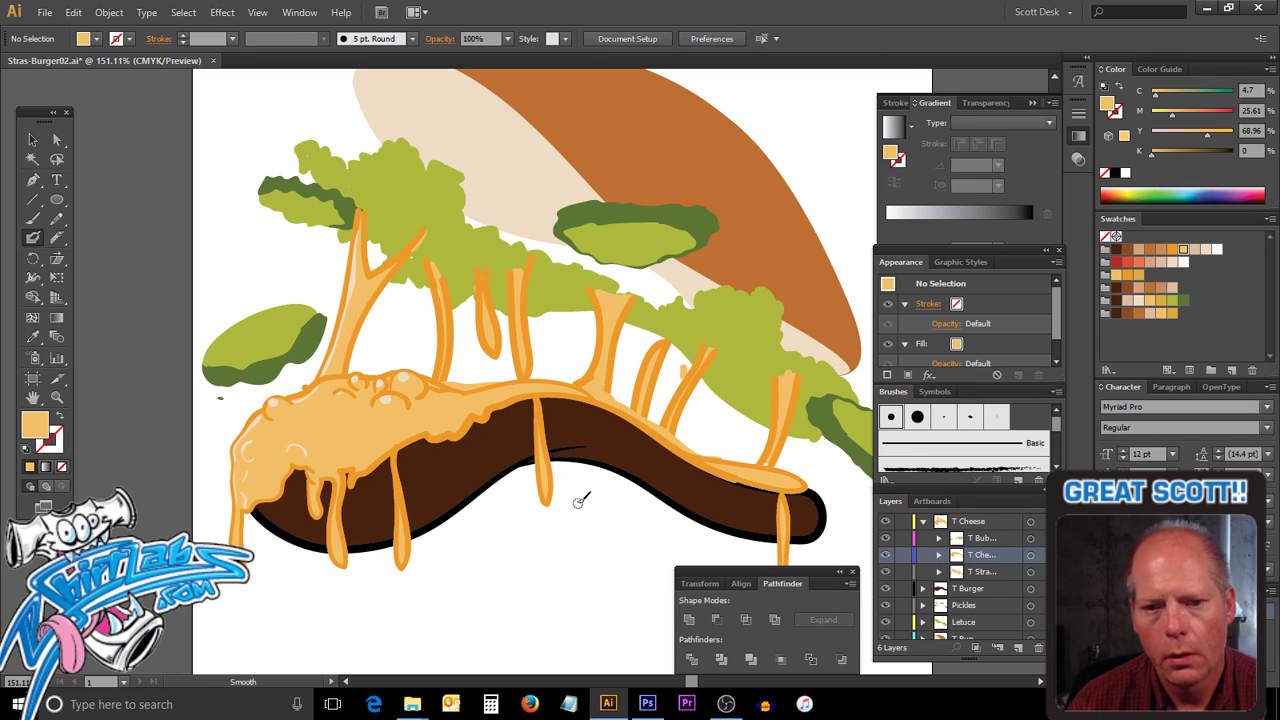
# Select two more small cheese-edge paths along the top of the patty.
pyautogui.keyDown('ctrl'); pyautogui.click(462, 386); pyautogui.keyUp('ctrl')
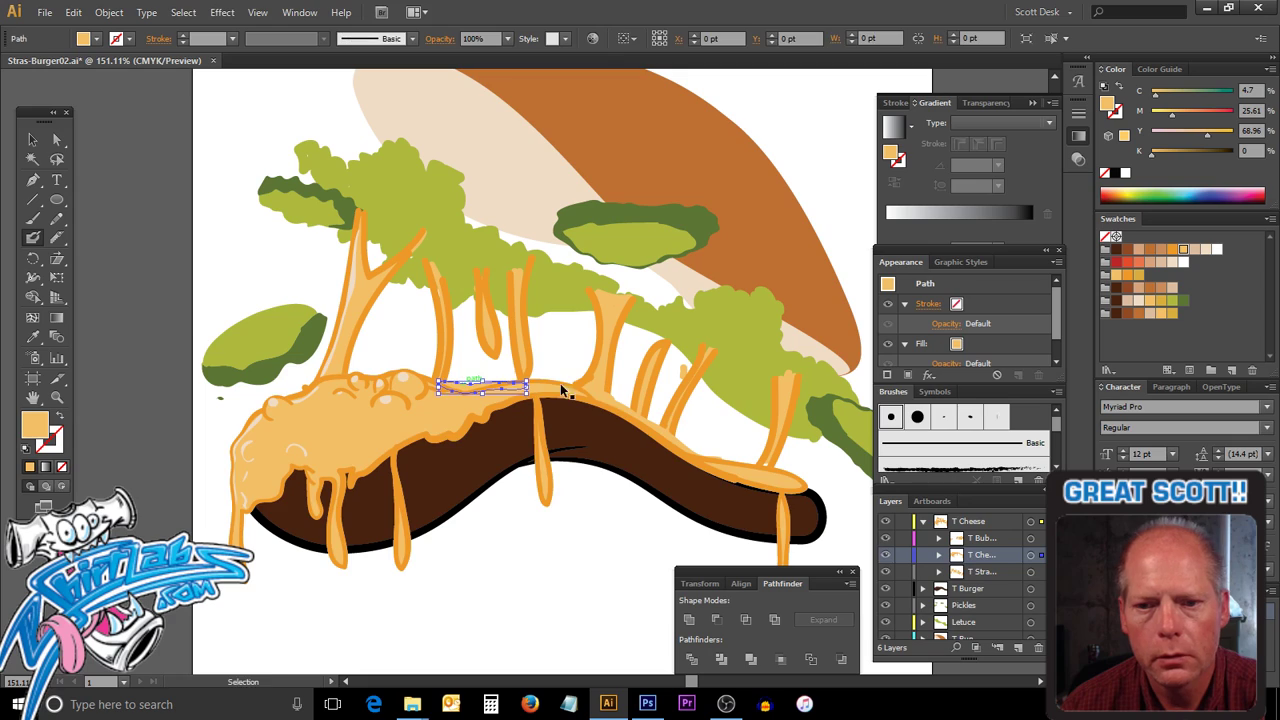
pyautogui.keyDown('ctrl'); pyautogui.keyDown('shift'); pyautogui.click(625, 410); pyautogui.keyUp('shift'); pyautogui.keyUp('ctrl')
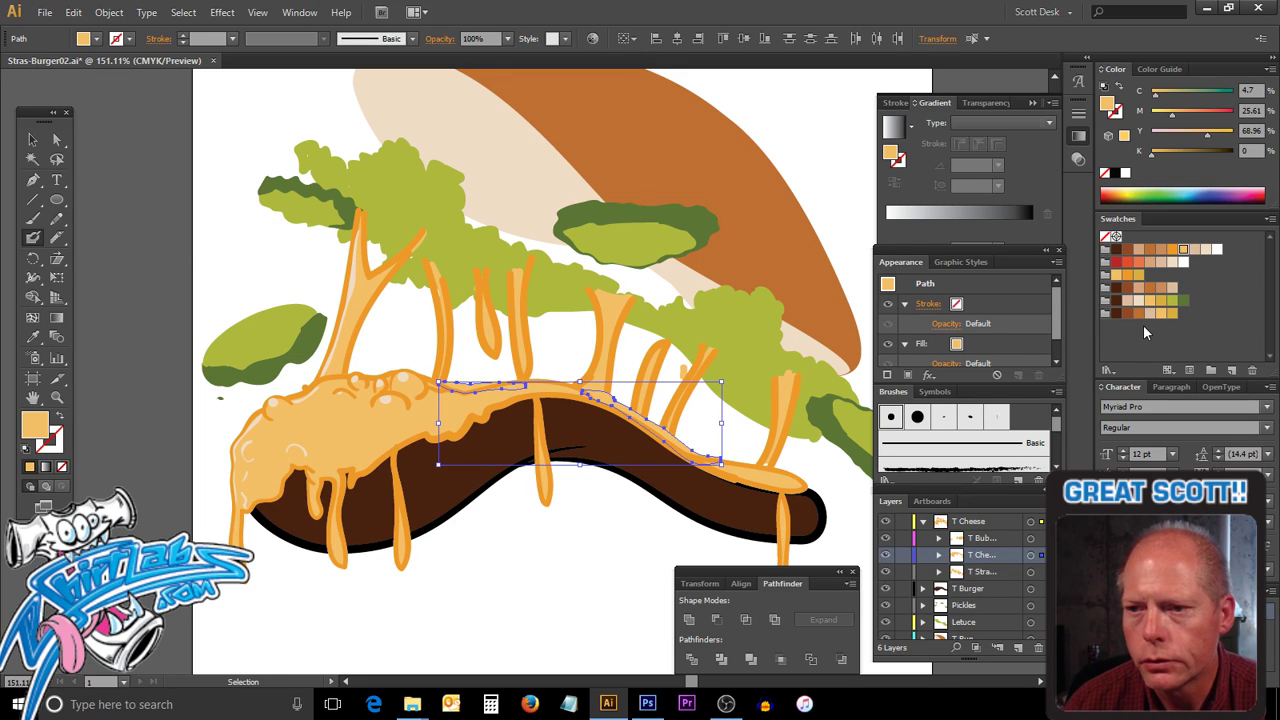
pyautogui.click(33, 237)
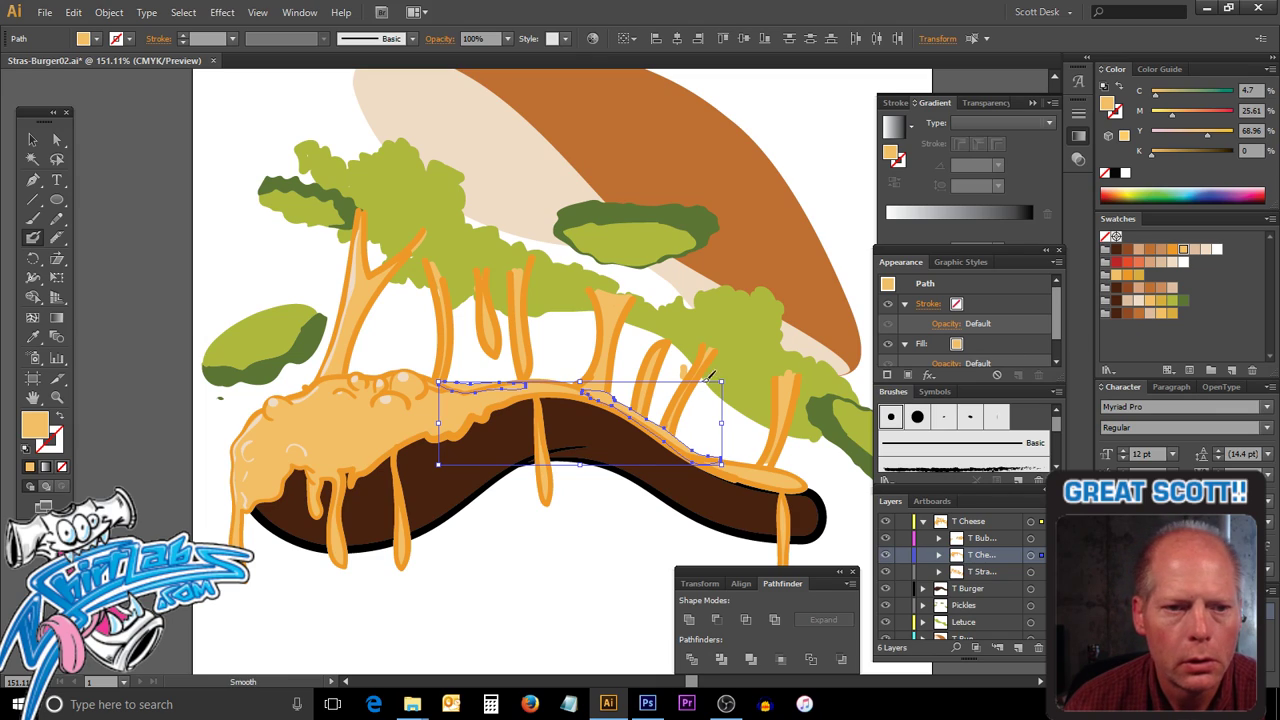
pyautogui.click(34, 340)
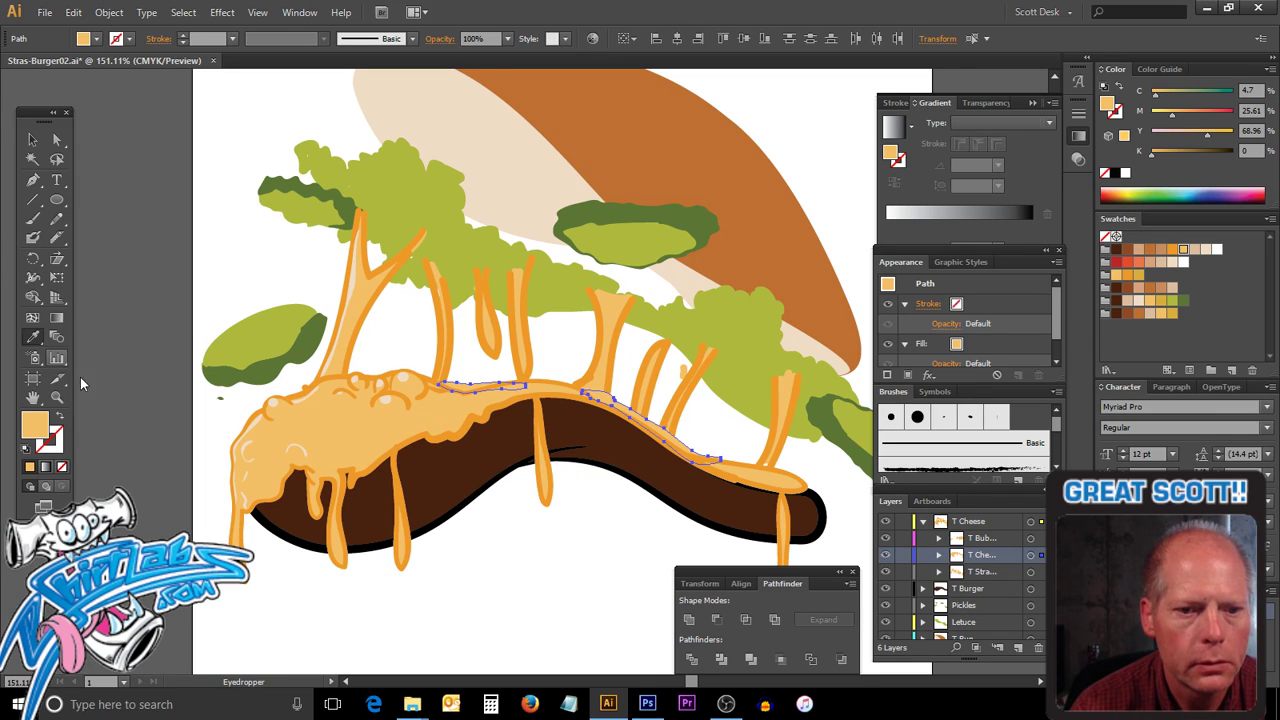
pyautogui.click(247, 532)
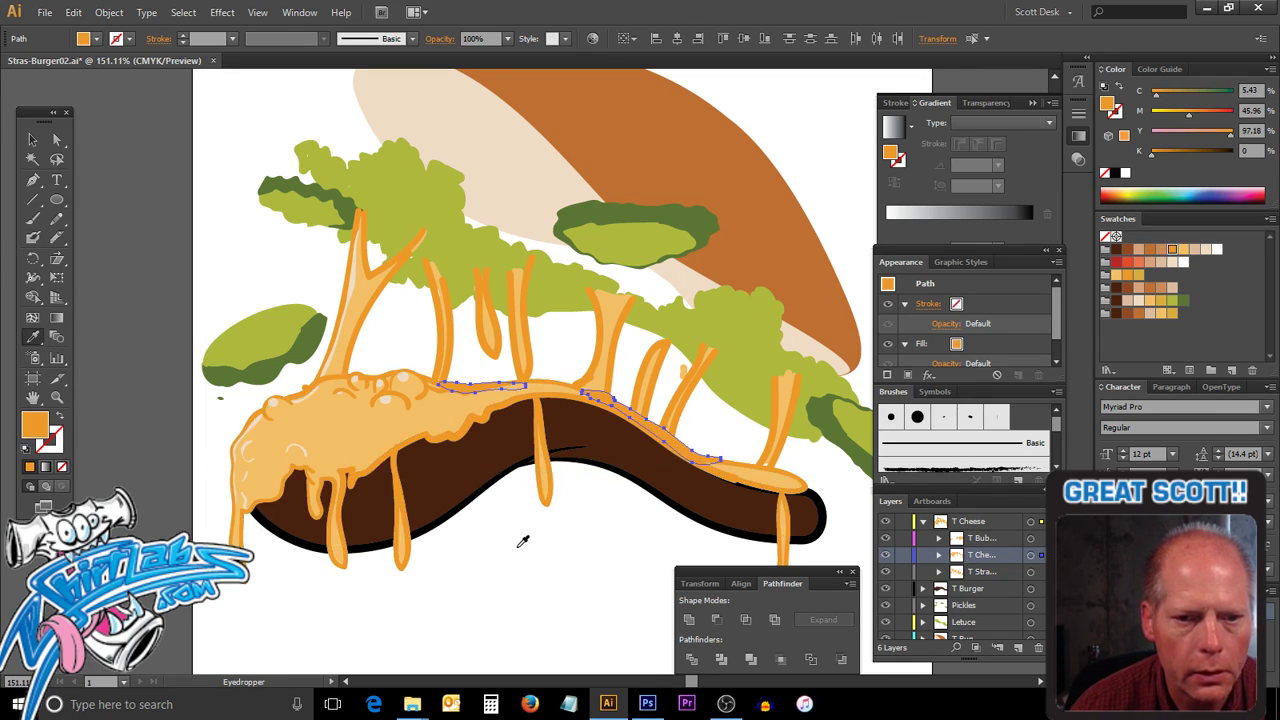
pyautogui.click(38, 146)
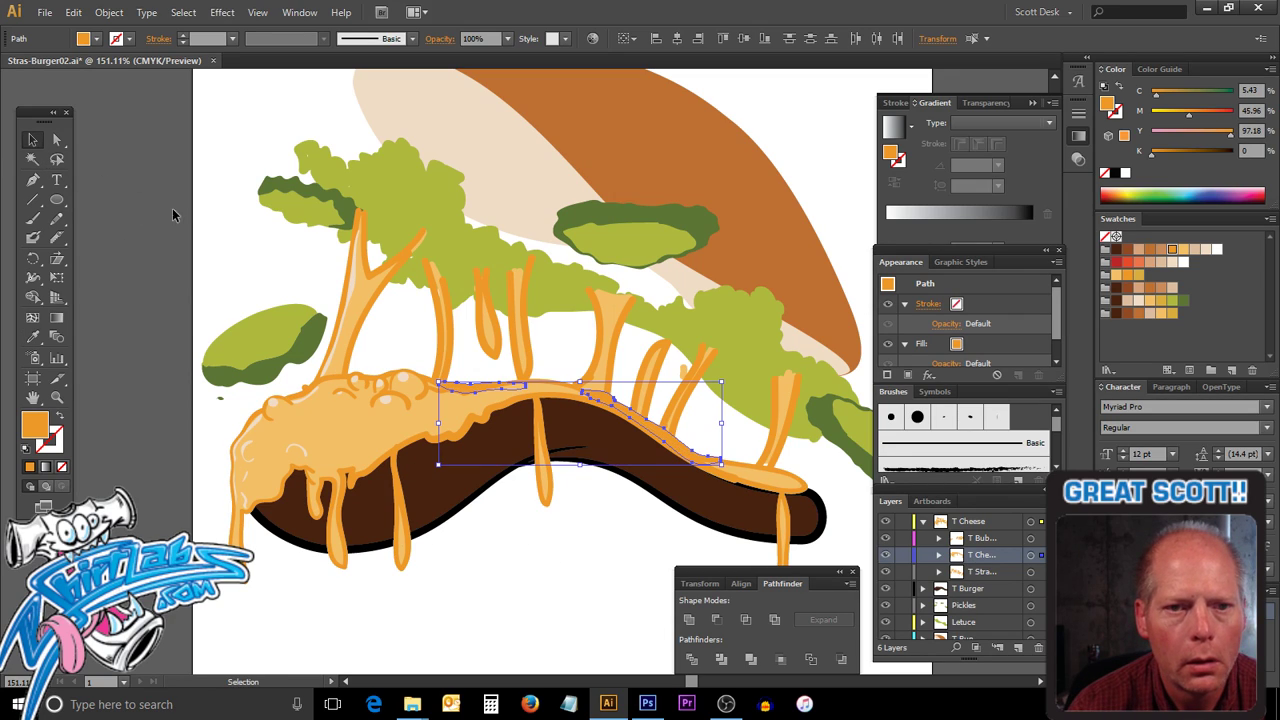
pyautogui.moveTo(201, 223); pyautogui.dragTo(652, 545)
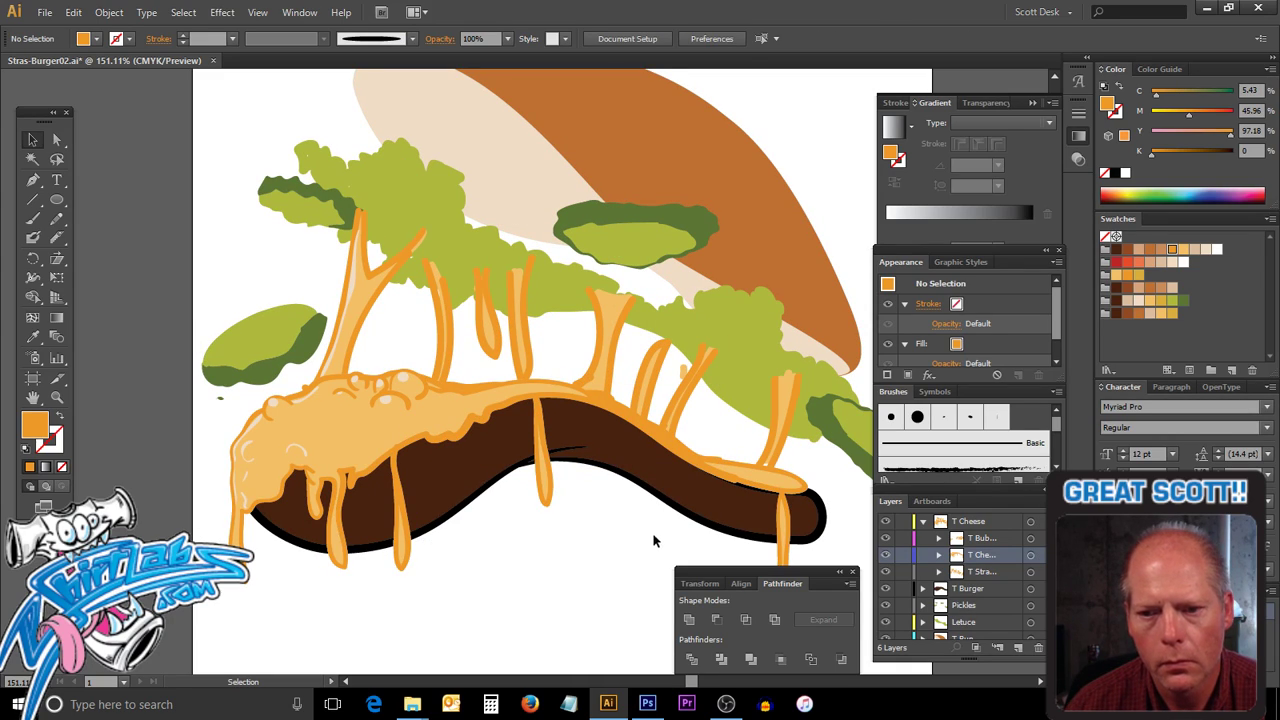
pyautogui.click(739, 487)
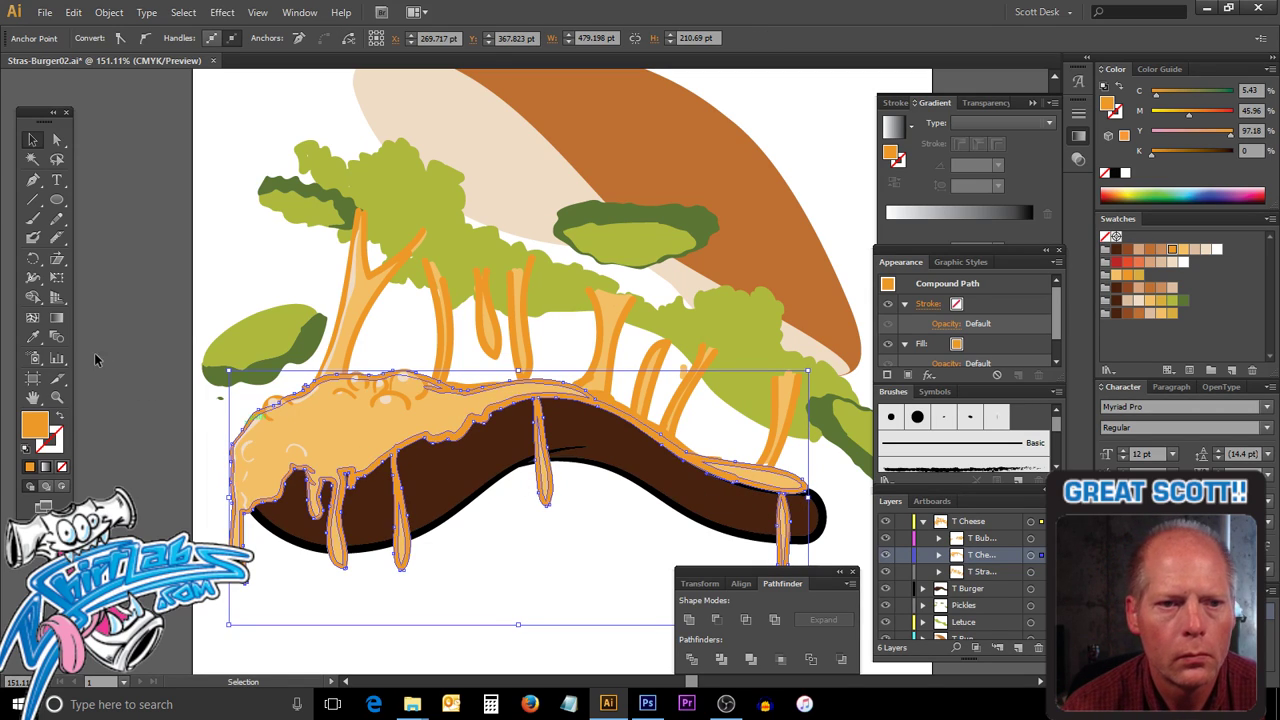
pyautogui.click(569, 604)
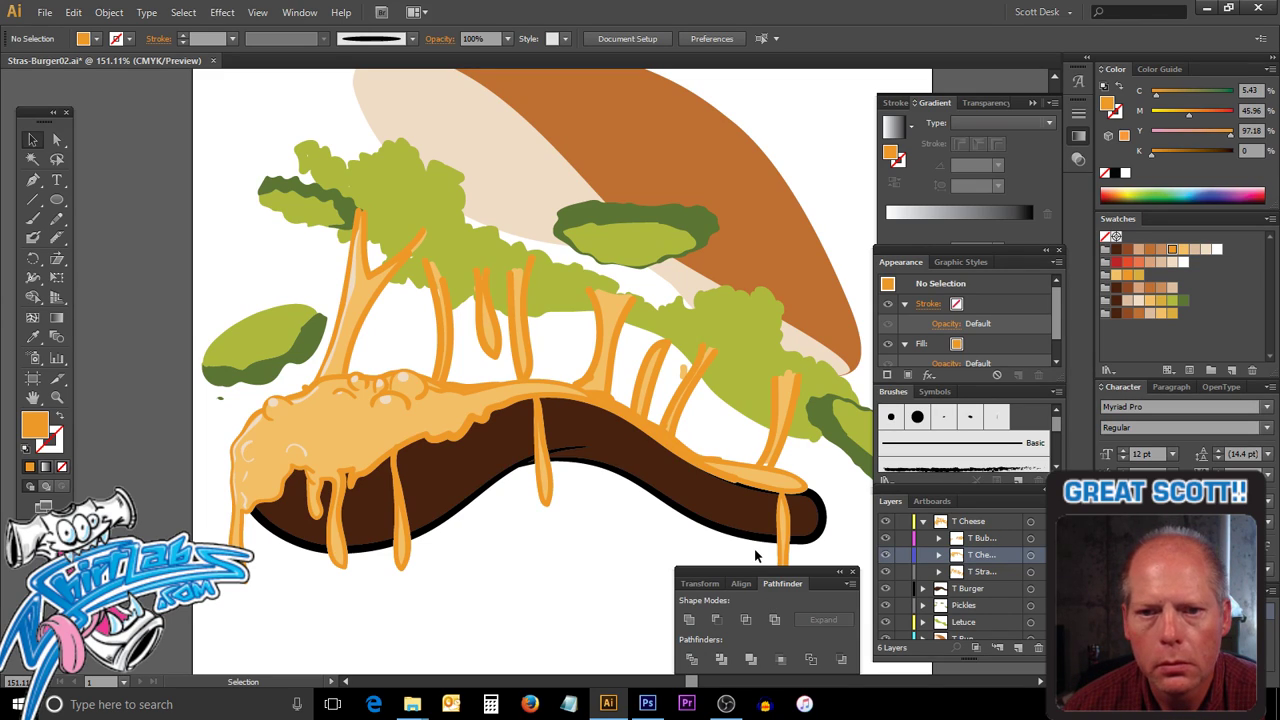
pyautogui.click(443, 232)
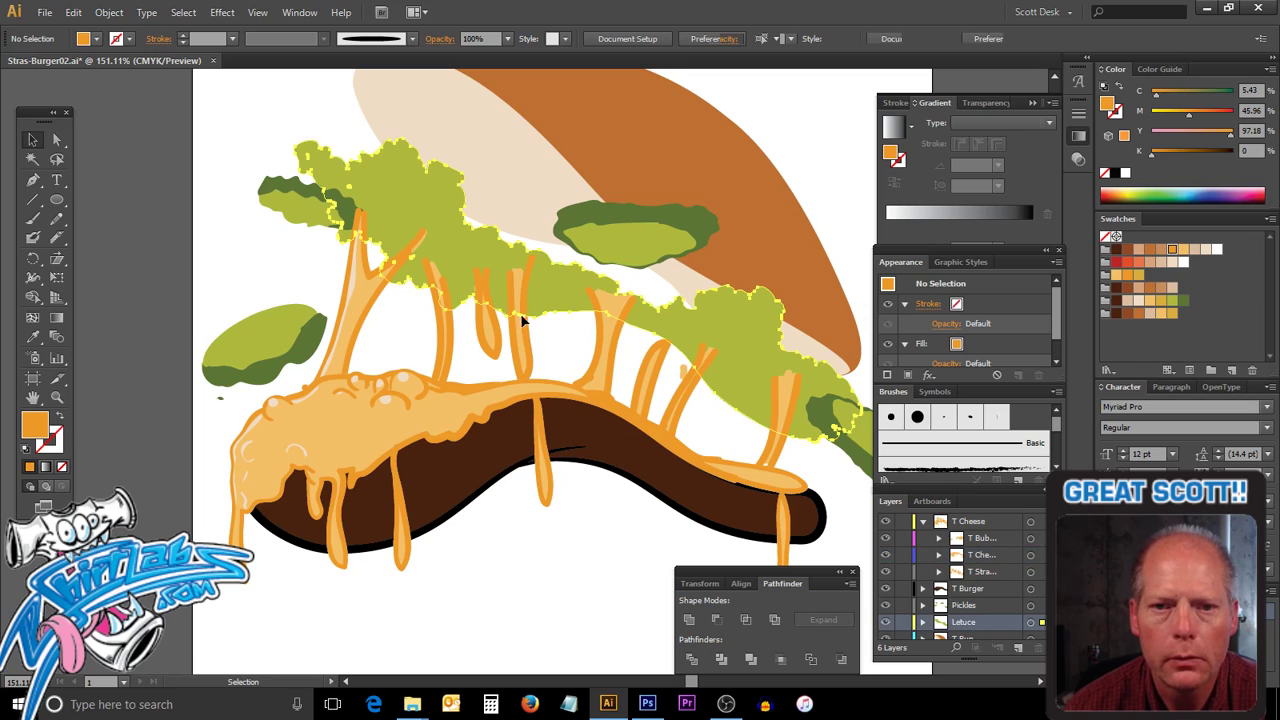
# Zoom out to 100% to view the whole burger and hide the Letuce layer.
pyautogui.keyDown('ctrl'); pyautogui.keyDown('alt'); pyautogui.click(628, 377); pyautogui.keyUp('alt'); pyautogui.keyUp('ctrl')
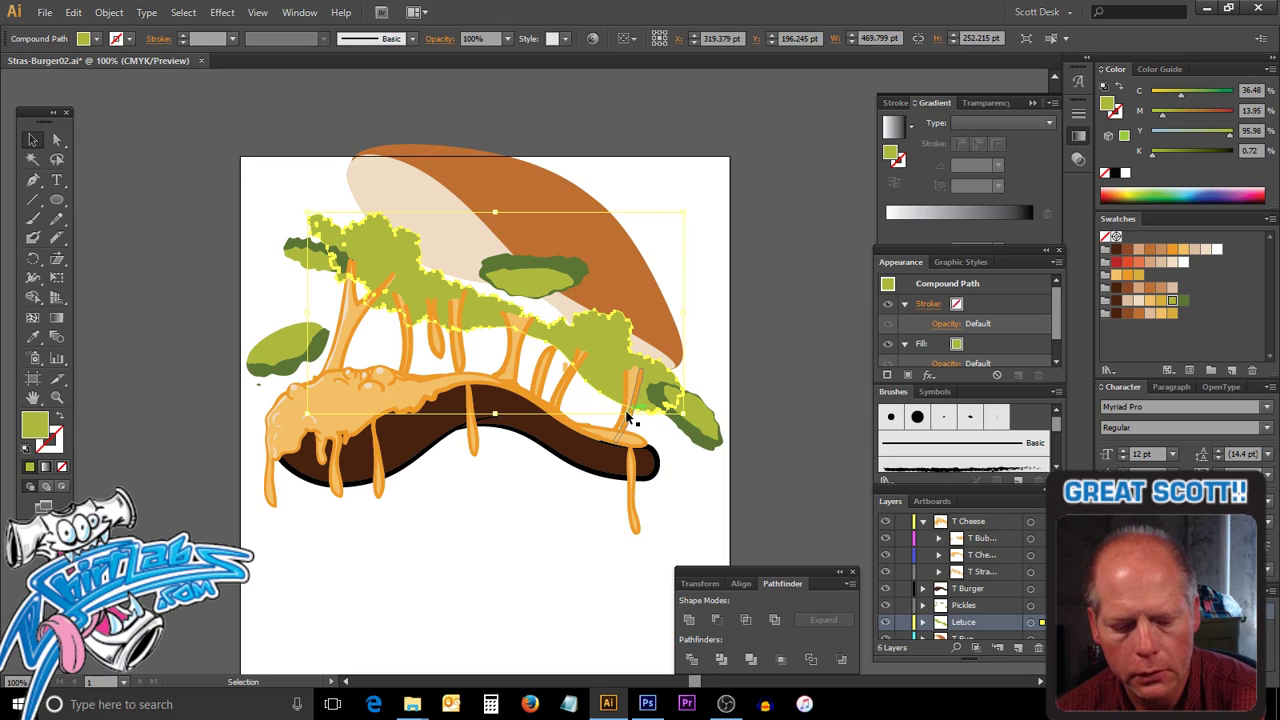
pyautogui.press('a')
pyautogui.press('v')
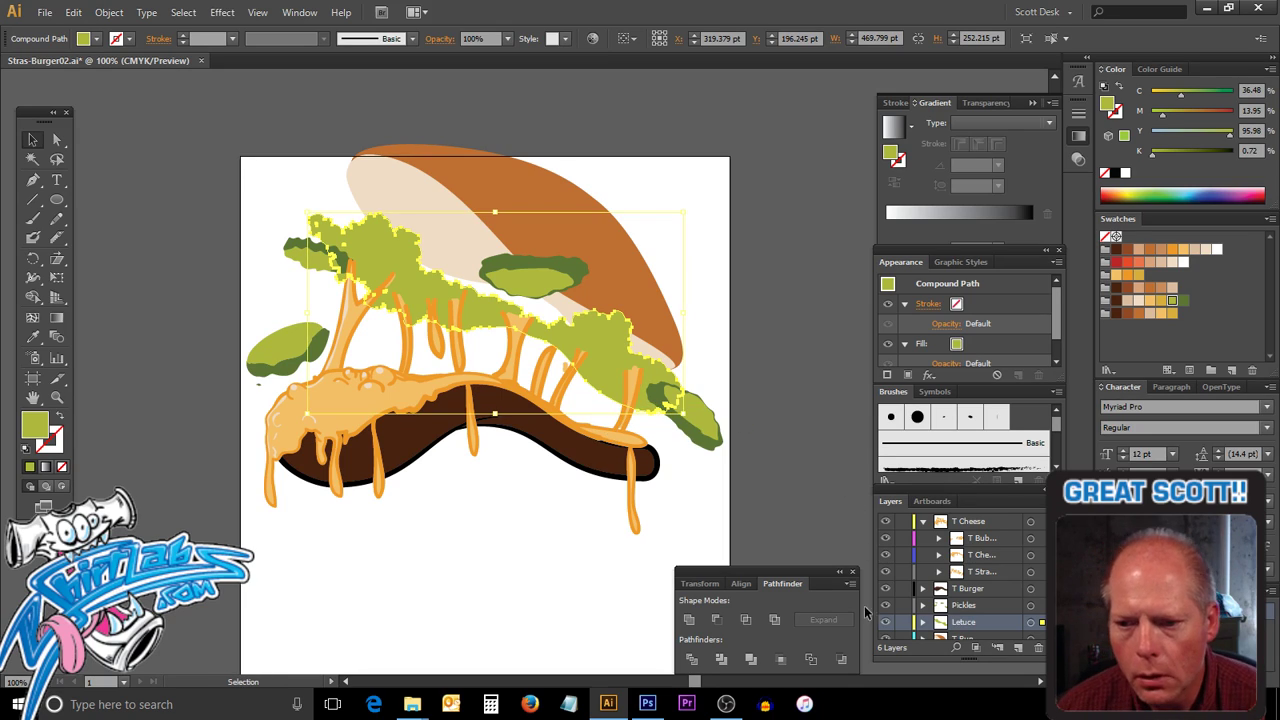
pyautogui.click(885, 624)
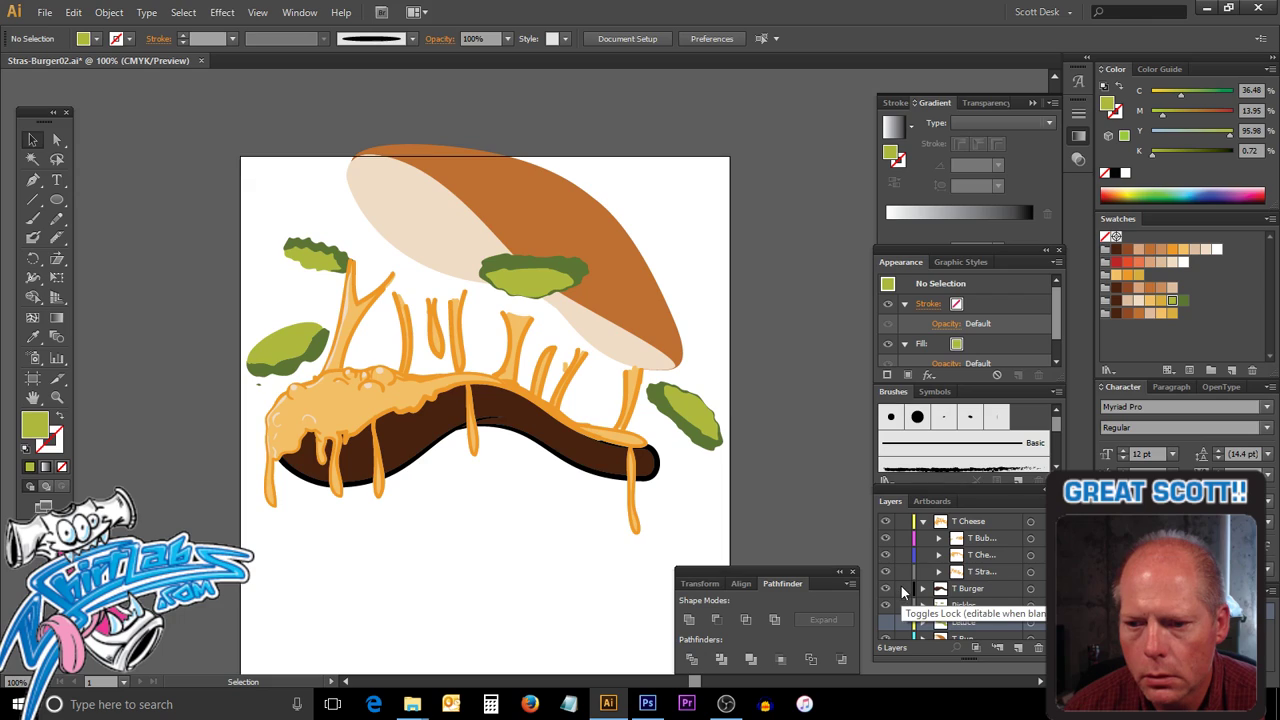
# Lock layers T Burger through Orig and the T Bub sublayer, then target T Stra.
pyautogui.moveTo(903, 590); pyautogui.dragTo(913, 653)
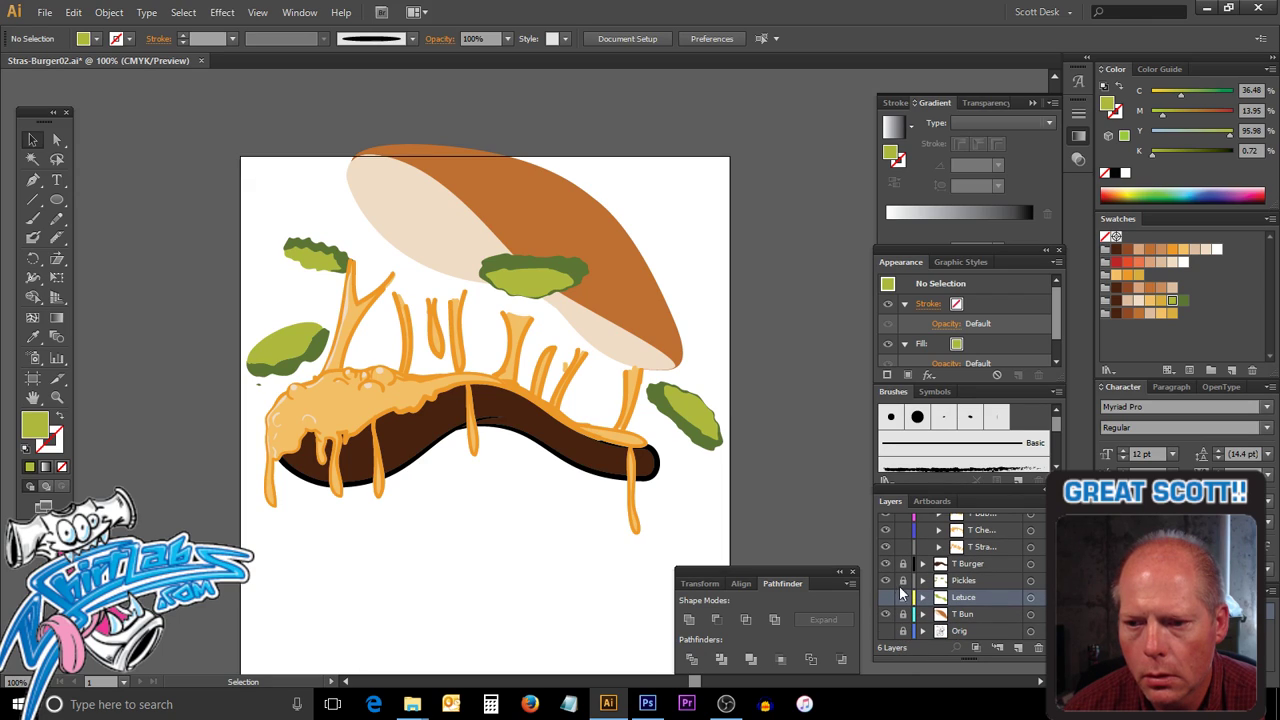
pyautogui.scroll(1, 960, 575)
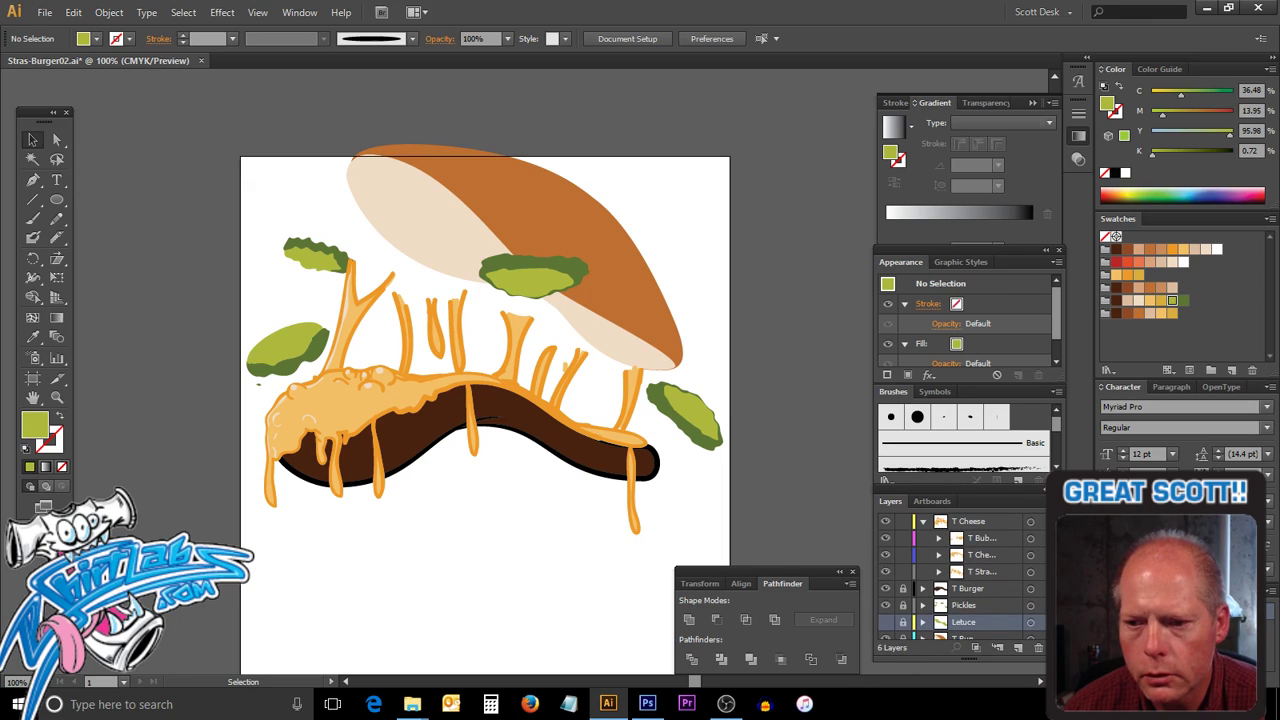
pyautogui.click(905, 539)
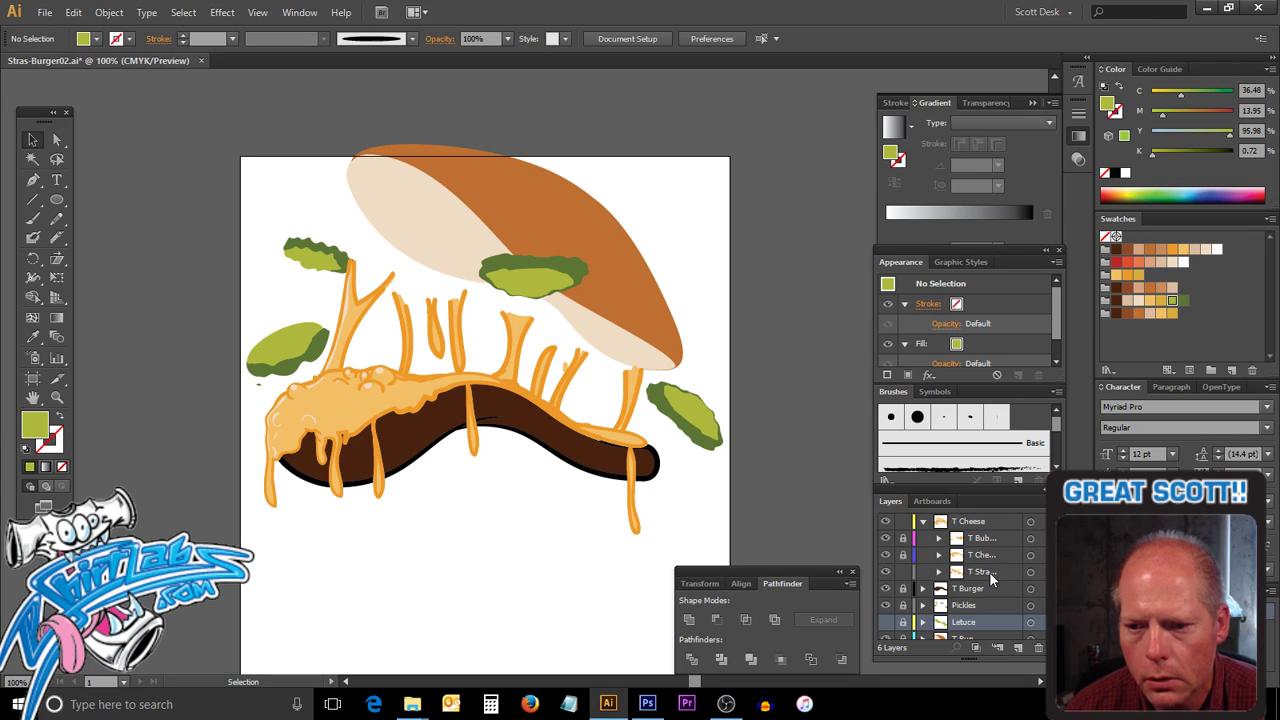
pyautogui.click(988, 573)
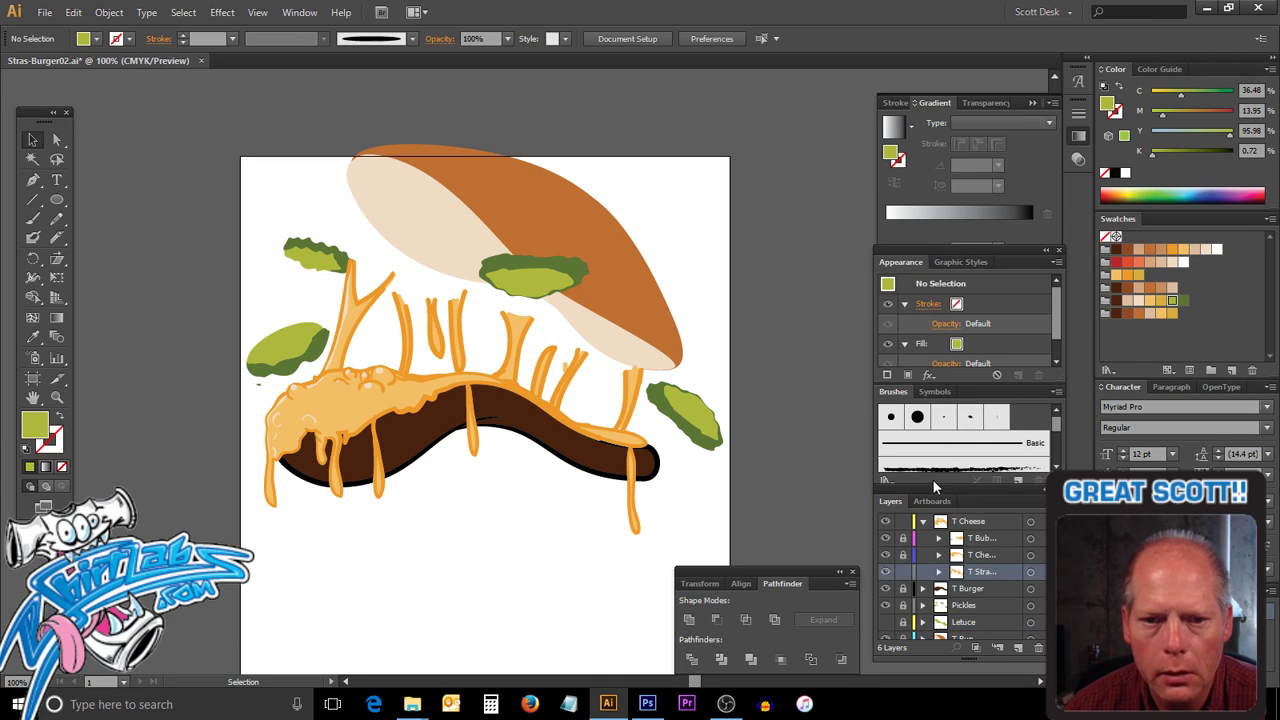
# Lasso the top anchors of the strand under the middle pickle and nudge them up four times.
pyautogui.click(57, 159)
pyautogui.moveTo(497, 305)
pyautogui.mouseDown()
pyautogui.moveTo(496, 320)
pyautogui.moveTo(540, 345)
pyautogui.moveTo(522, 306)
pyautogui.moveTo(496, 306)
pyautogui.mouseUp()
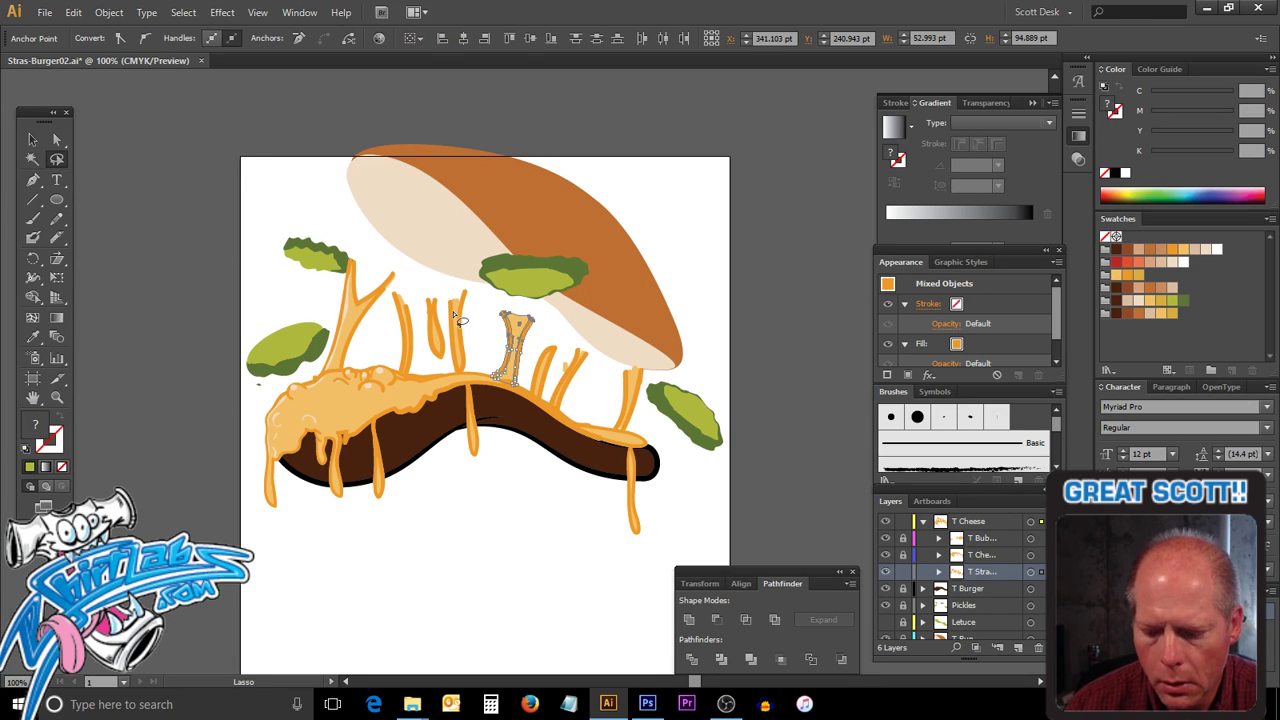
pyautogui.press('Up')
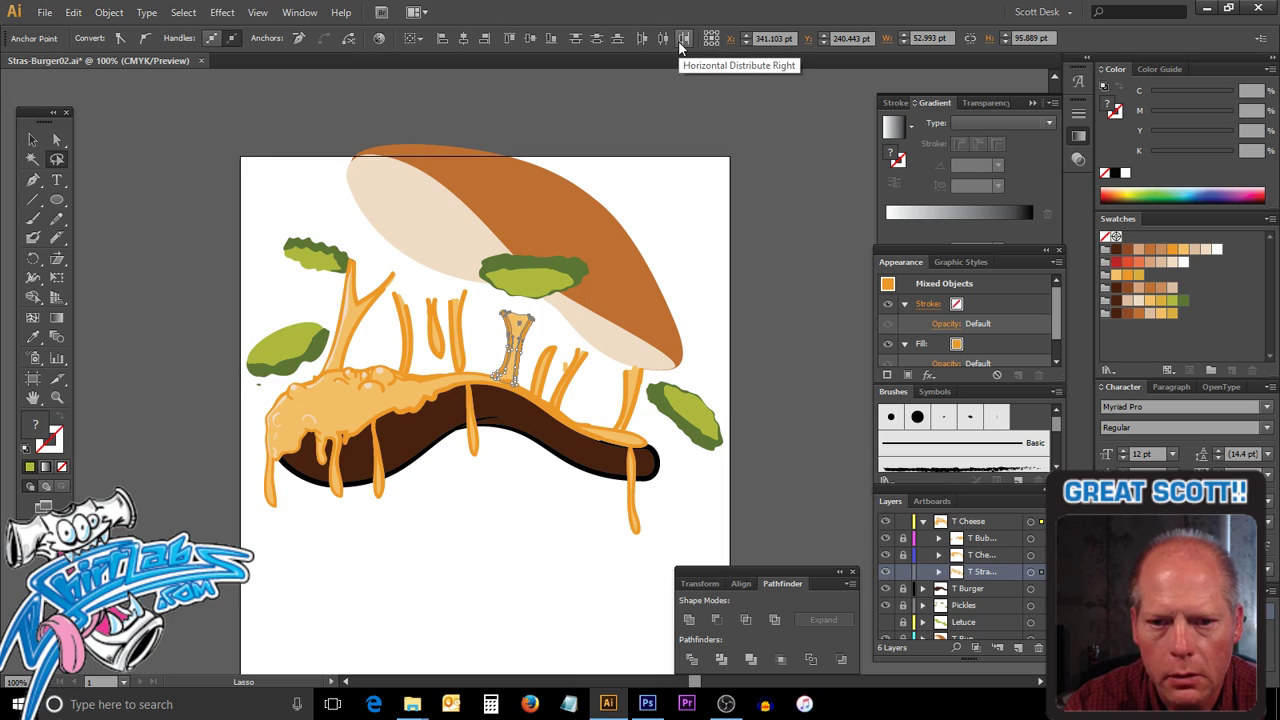
pyautogui.press('Up')
pyautogui.press('Up')
pyautogui.press('Up')
pyautogui.press('Up')
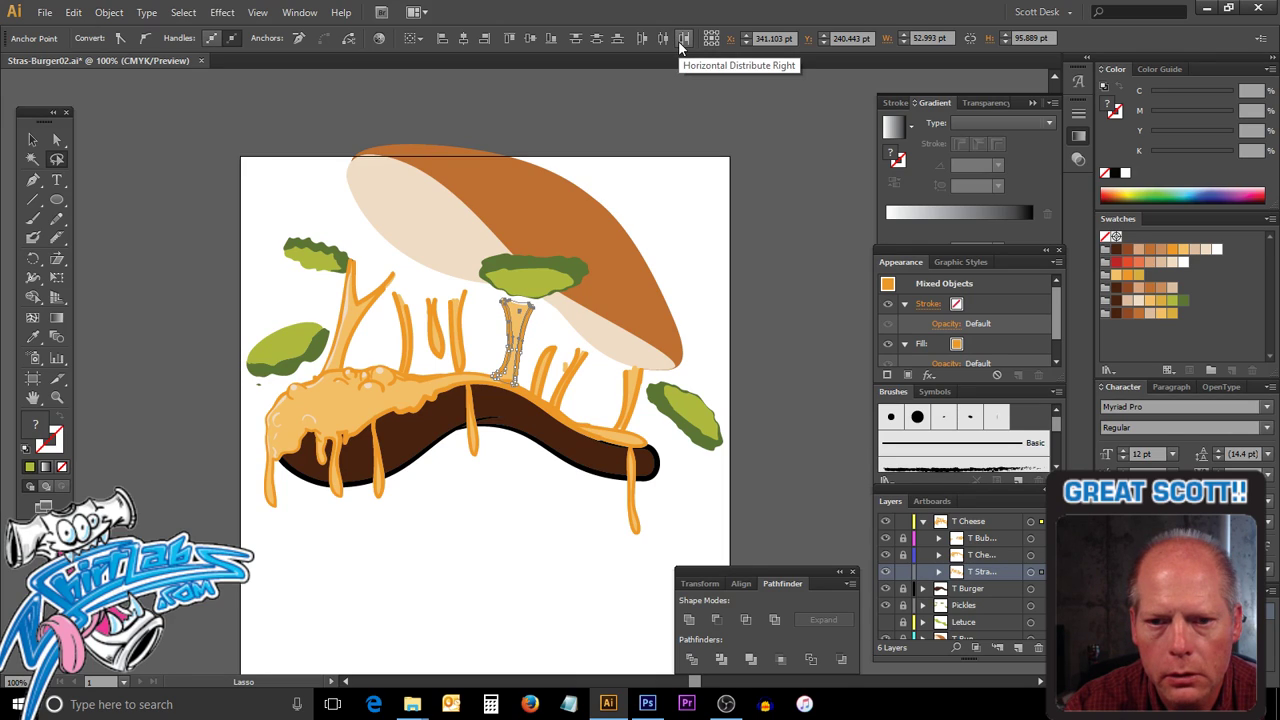
pyautogui.press('Up')
pyautogui.press('Up')
pyautogui.press('Up')
pyautogui.press('Up')
pyautogui.press('Up')
pyautogui.press('Up')
pyautogui.press('Up')
pyautogui.press('Up')
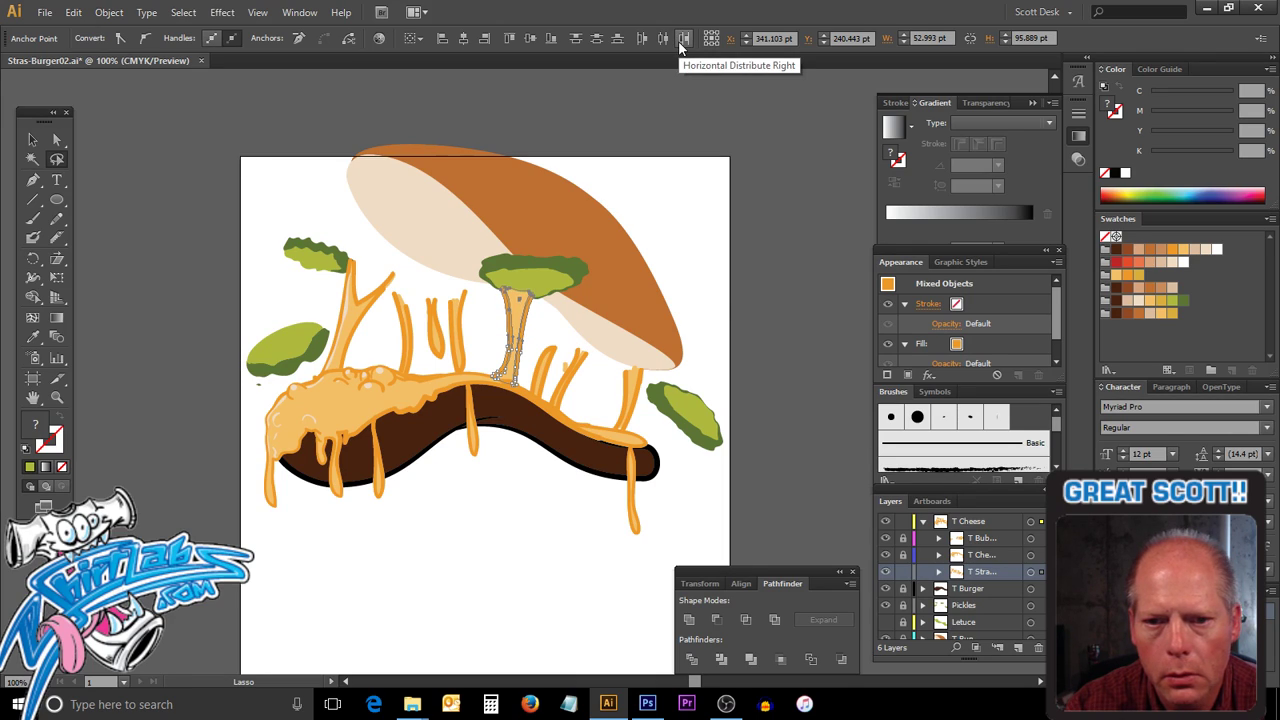
pyautogui.press('Up')
pyautogui.press('Up')
pyautogui.press('Up')
pyautogui.press('Up')
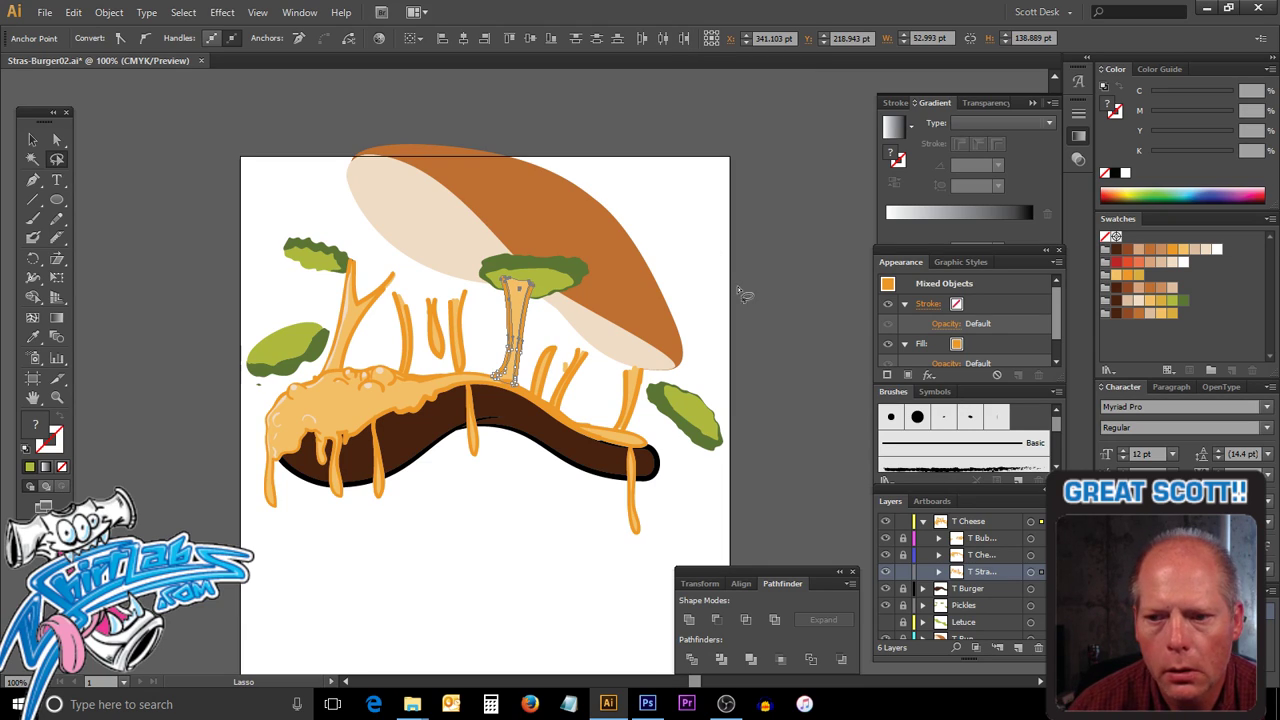
# Move the Pickles layer above T Cheese in the Layers panel and deselect.
pyautogui.click(1001, 605)
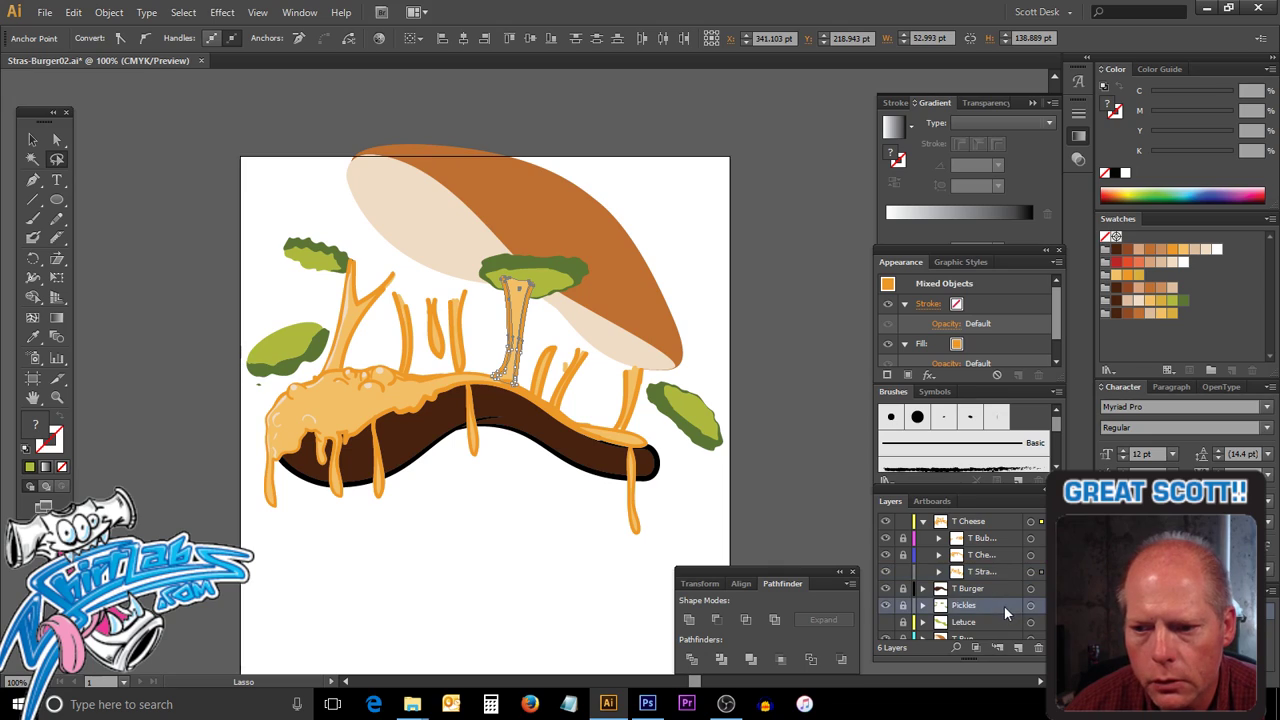
pyautogui.moveTo(1001, 603); pyautogui.dragTo(1002, 516)
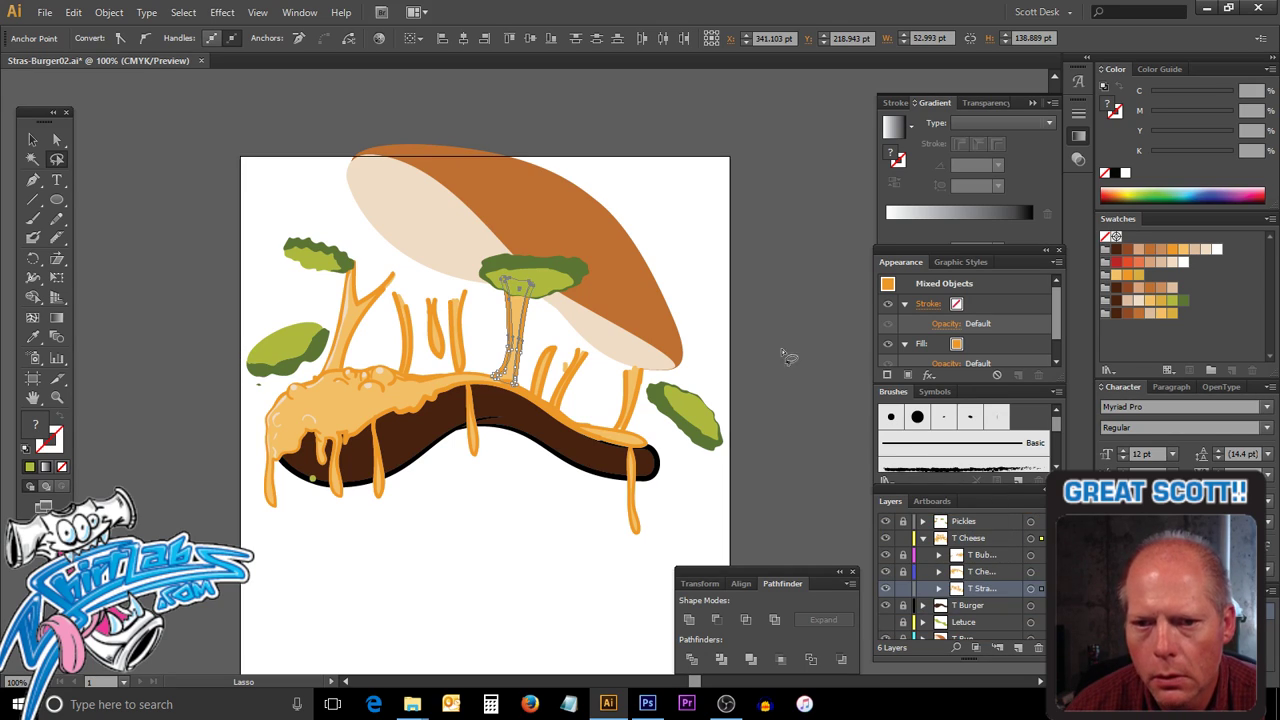
pyautogui.click(738, 326)
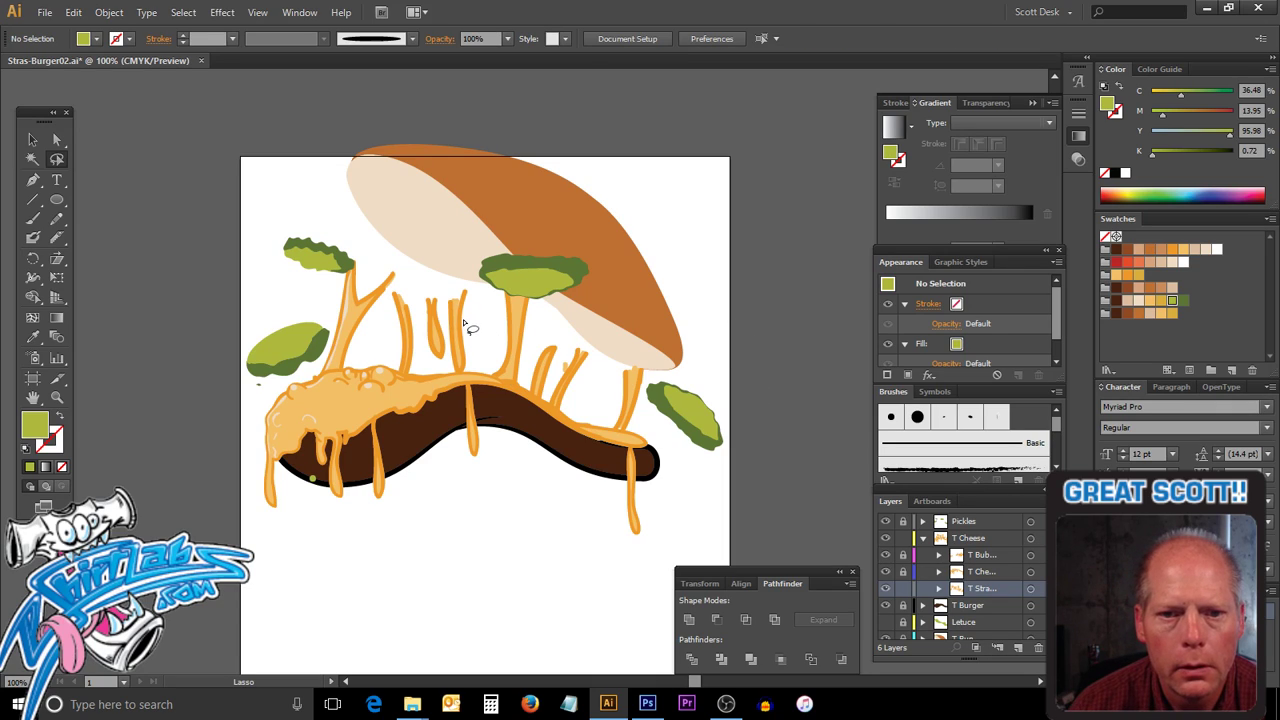
# Lasso the three short strands, delete them, then undo to restore them selected.
pyautogui.moveTo(405, 281); pyautogui.dragTo(395, 322)
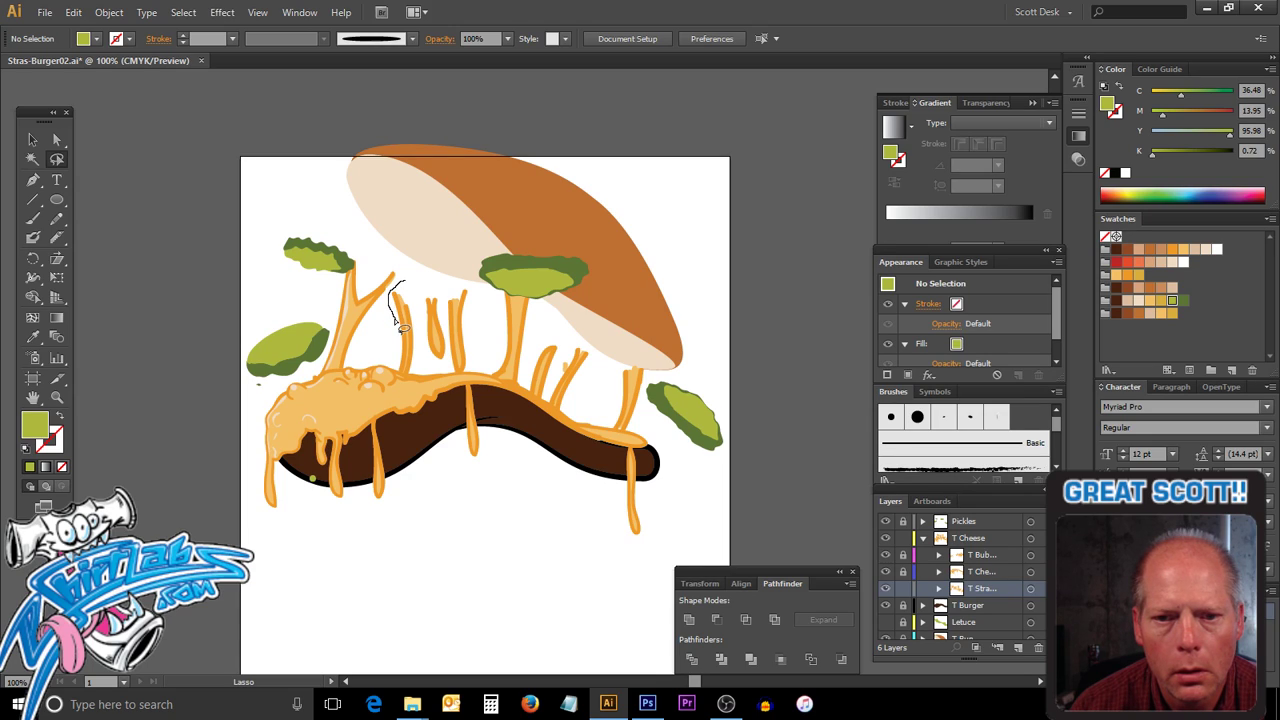
pyautogui.moveTo(402, 328)
pyautogui.mouseDown()
pyautogui.moveTo(429, 344)
pyautogui.moveTo(471, 318)
pyautogui.mouseUp()
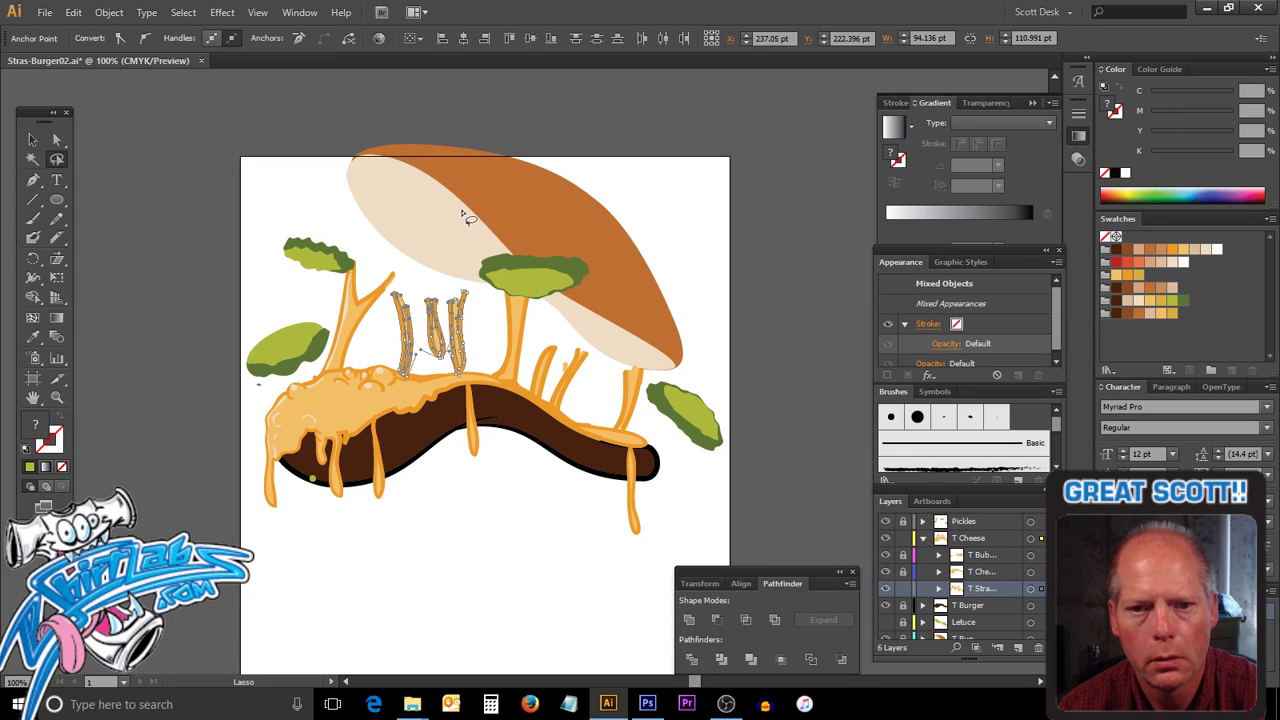
pyautogui.press('v')
pyautogui.press('Delete')
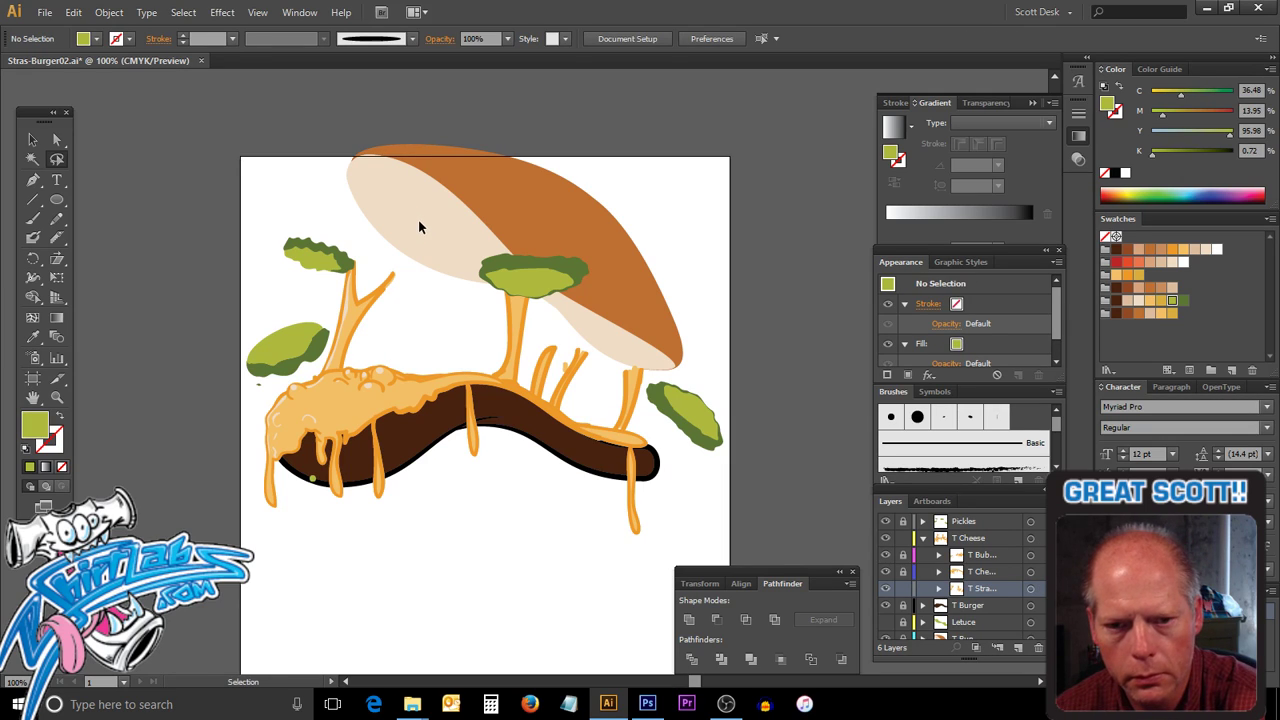
pyautogui.hotkey('ctrl', 'z')
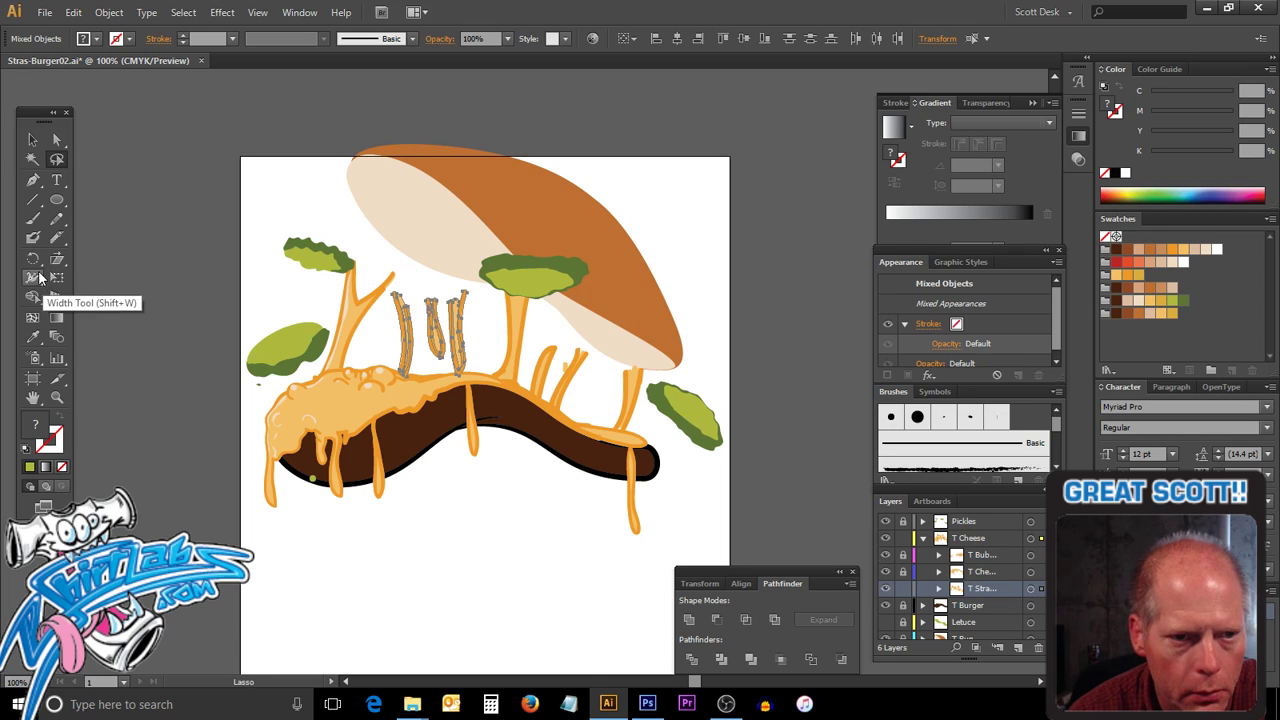
# Scale the three short strands vertically with the Scale Tool so they reach the top bun.
pyautogui.click(58, 263)
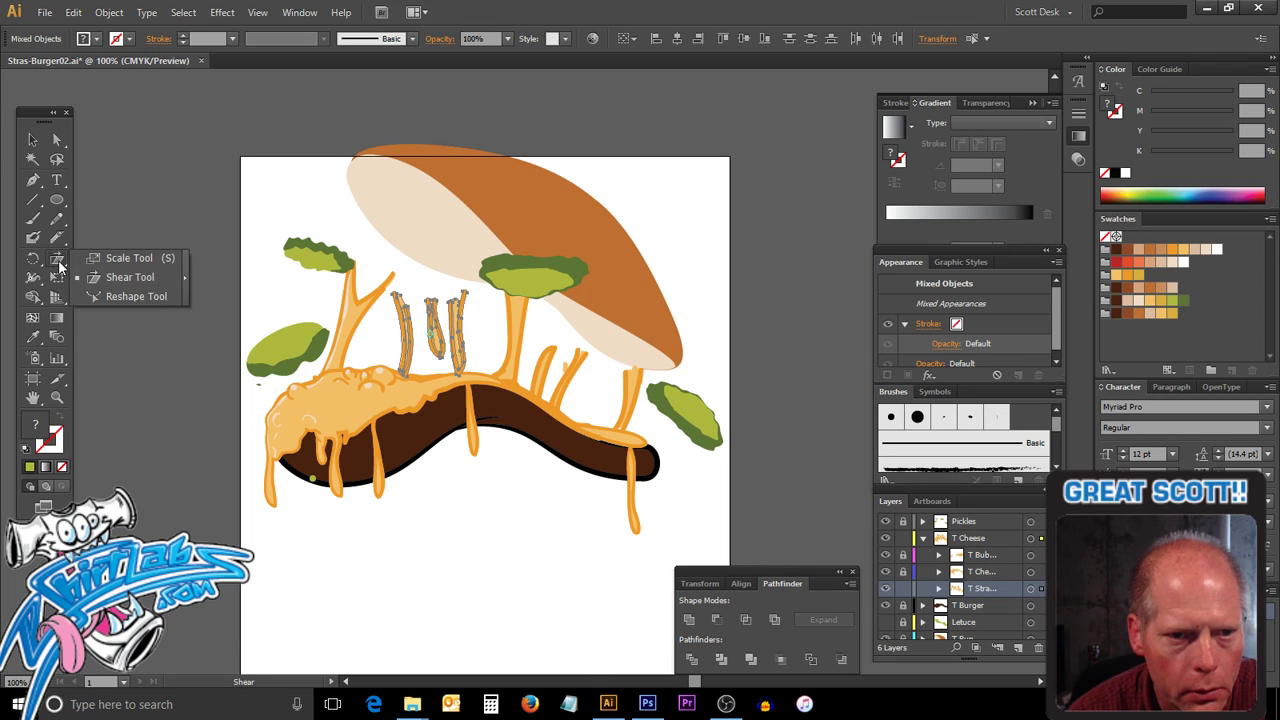
pyautogui.click(100, 260)
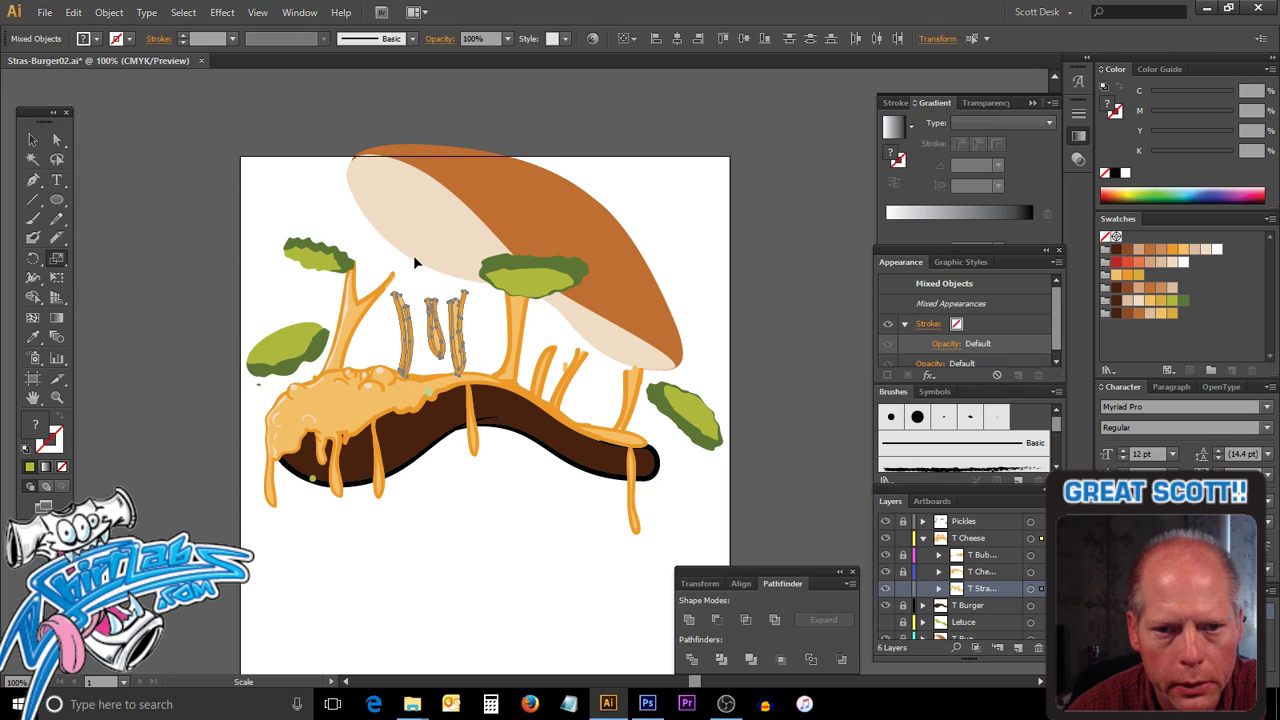
pyautogui.moveTo(413, 258); pyautogui.dragTo(404, 167)
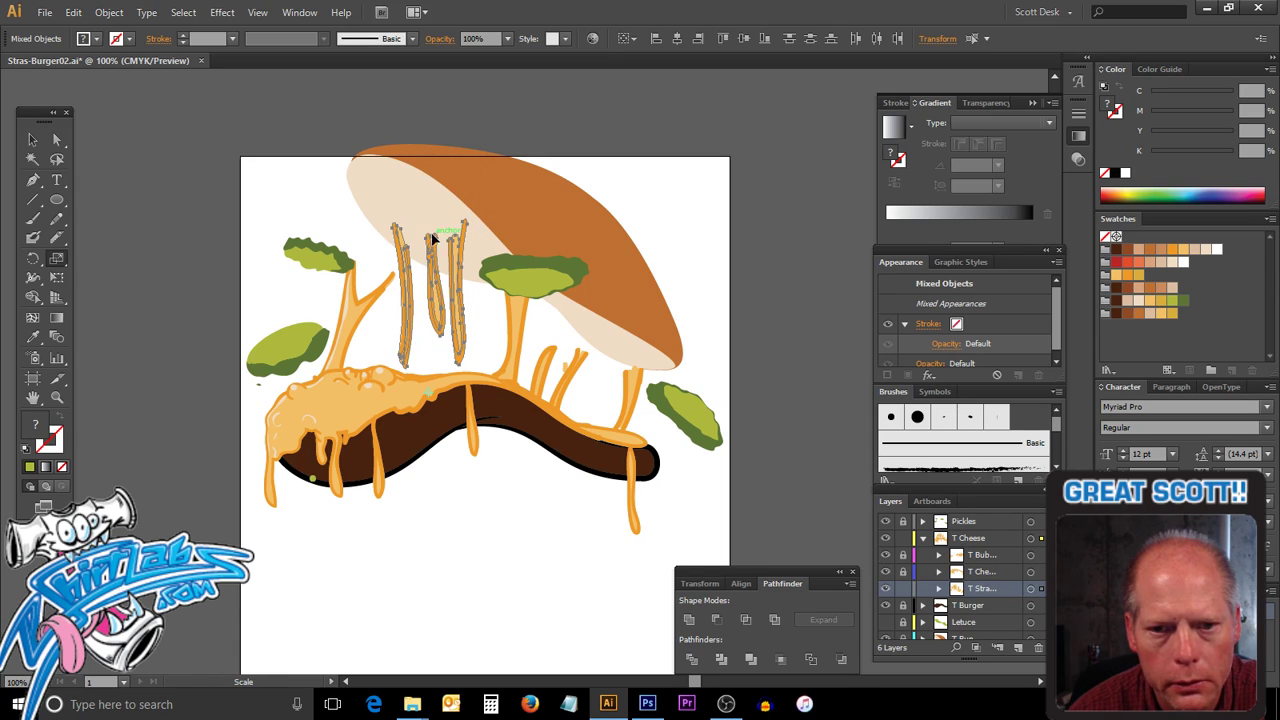
pyautogui.moveTo(449, 446); pyautogui.dragTo(472, 495)
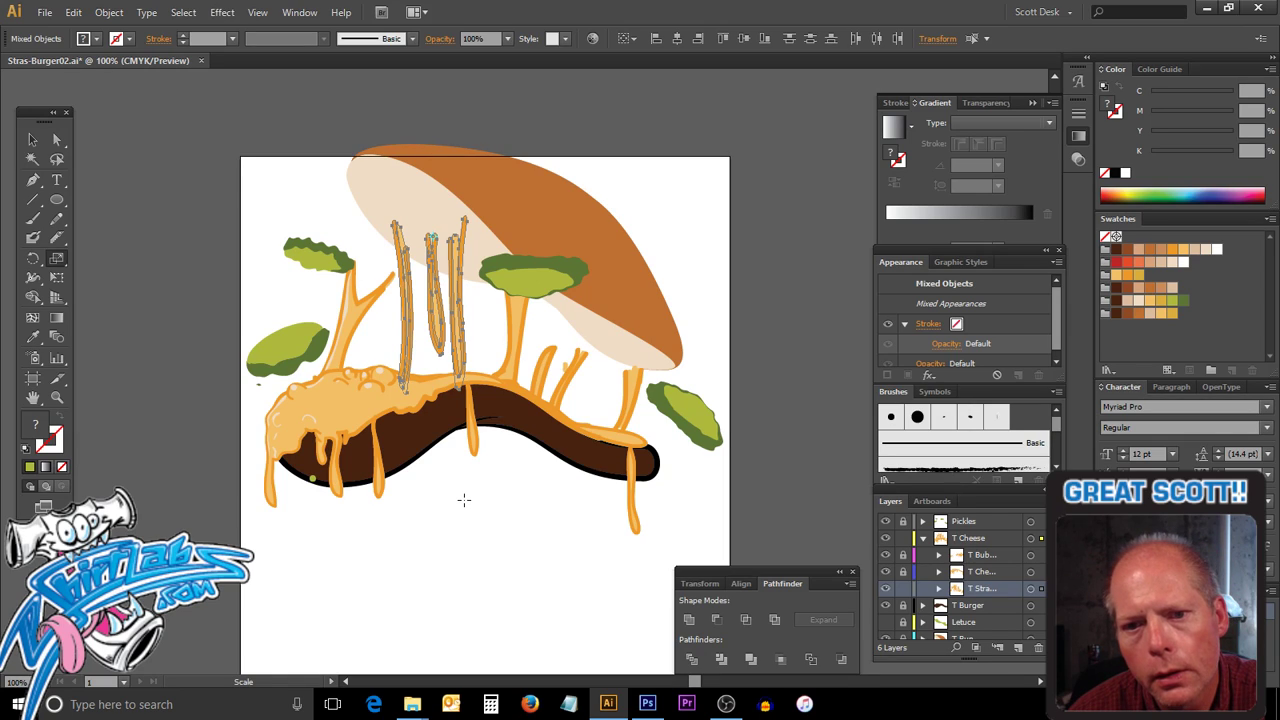
# Envelope-warp the three stretched strands with Arc style, Vertical, and 21% bend.
pyautogui.click(57, 257)
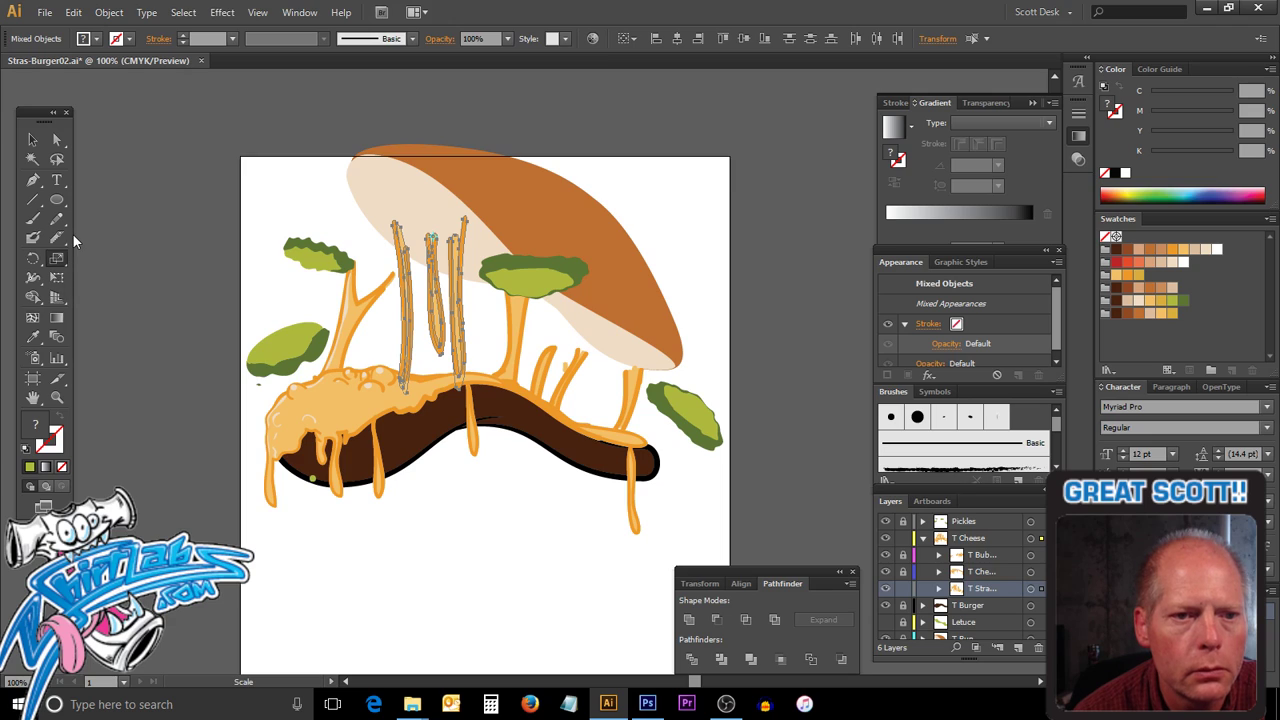
pyautogui.click(109, 12)
pyautogui.moveTo(182, 390)
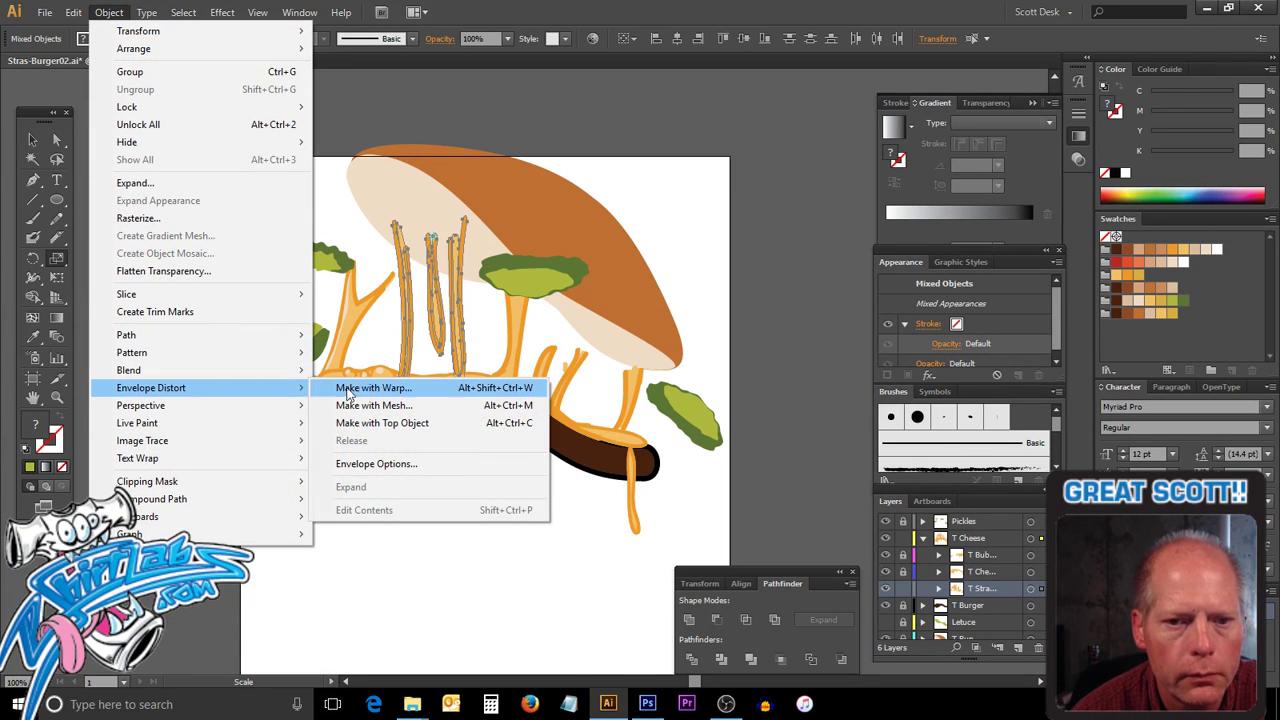
pyautogui.click(400, 388)
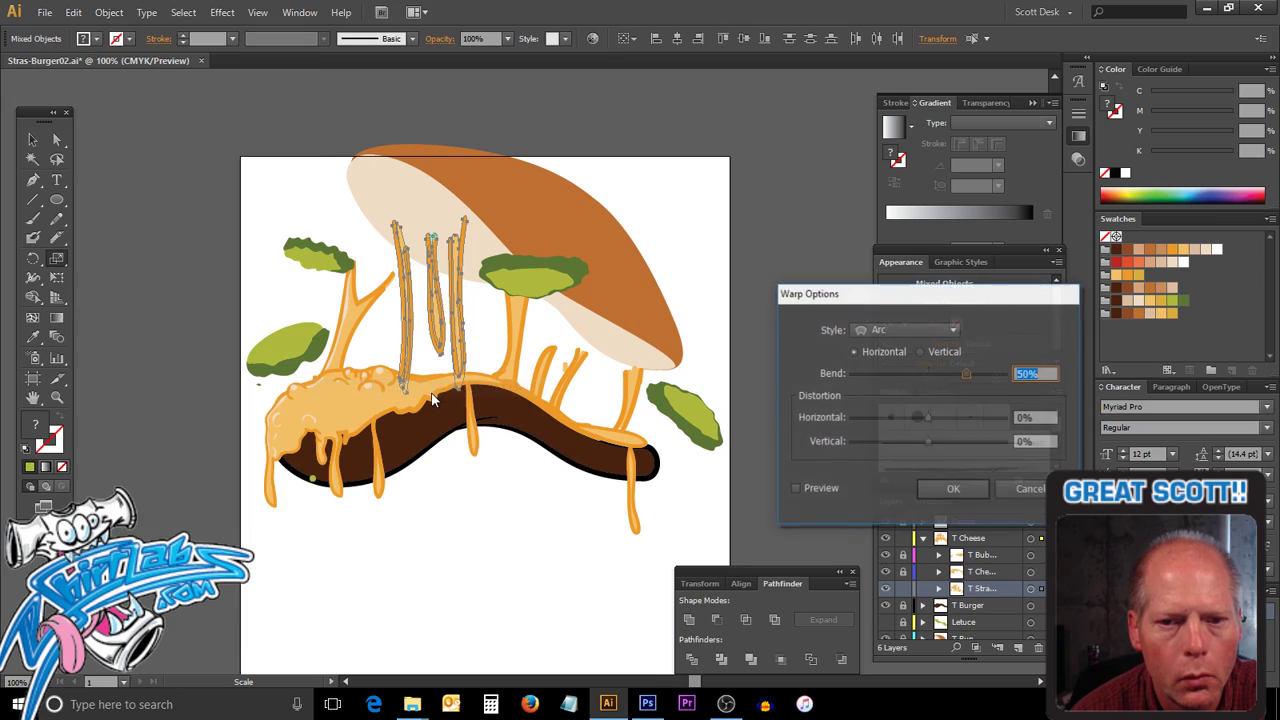
pyautogui.click(920, 351)
pyautogui.click(796, 488)
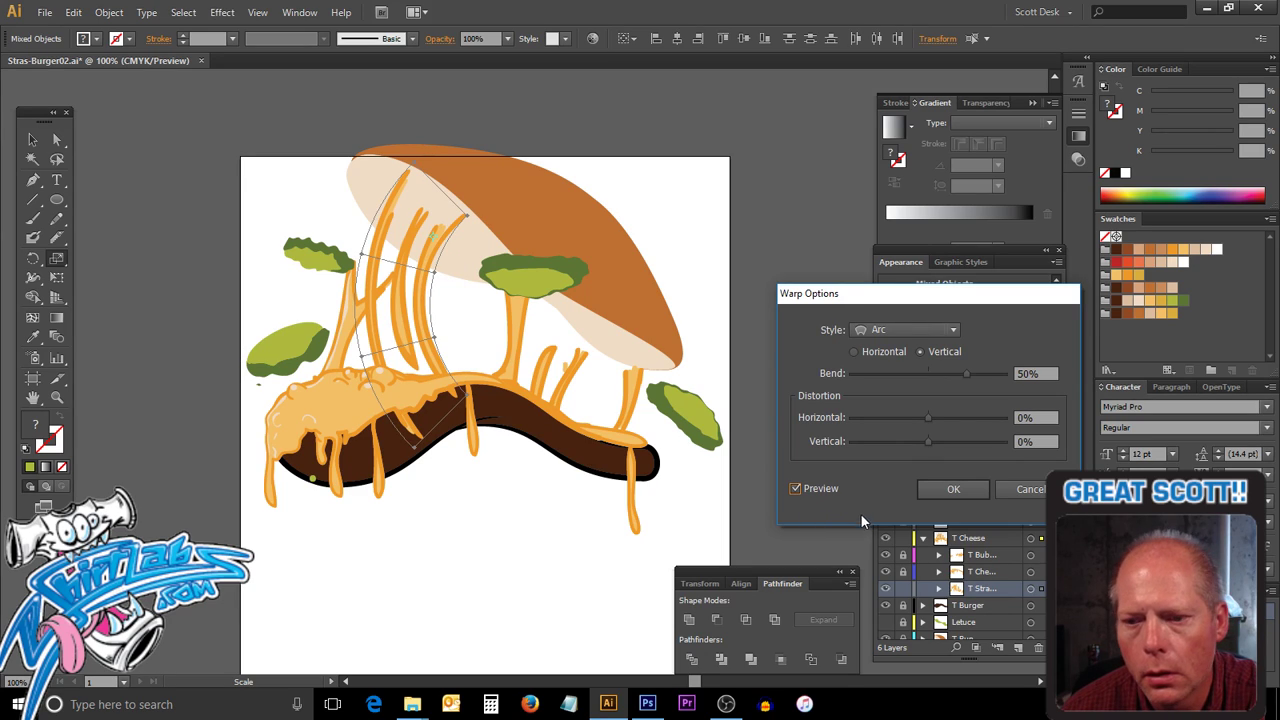
pyautogui.moveTo(964, 376); pyautogui.dragTo(940, 377)
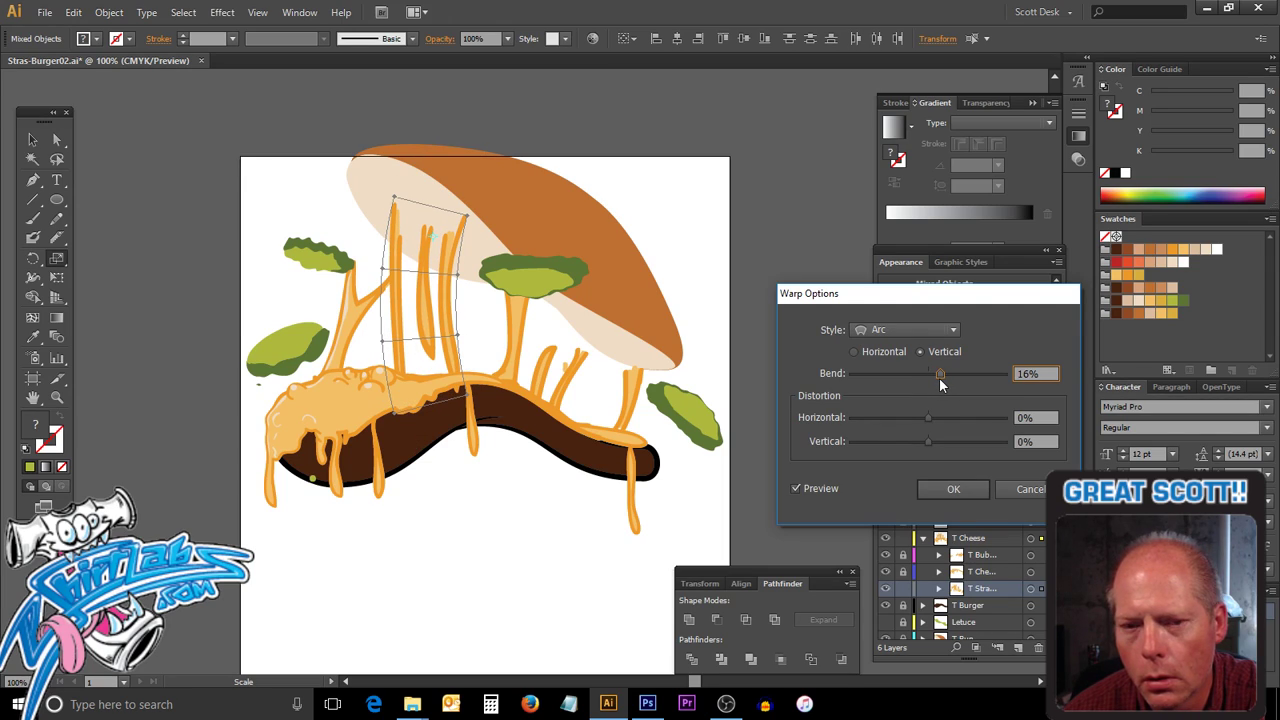
pyautogui.moveTo(933, 377); pyautogui.dragTo(944, 375)
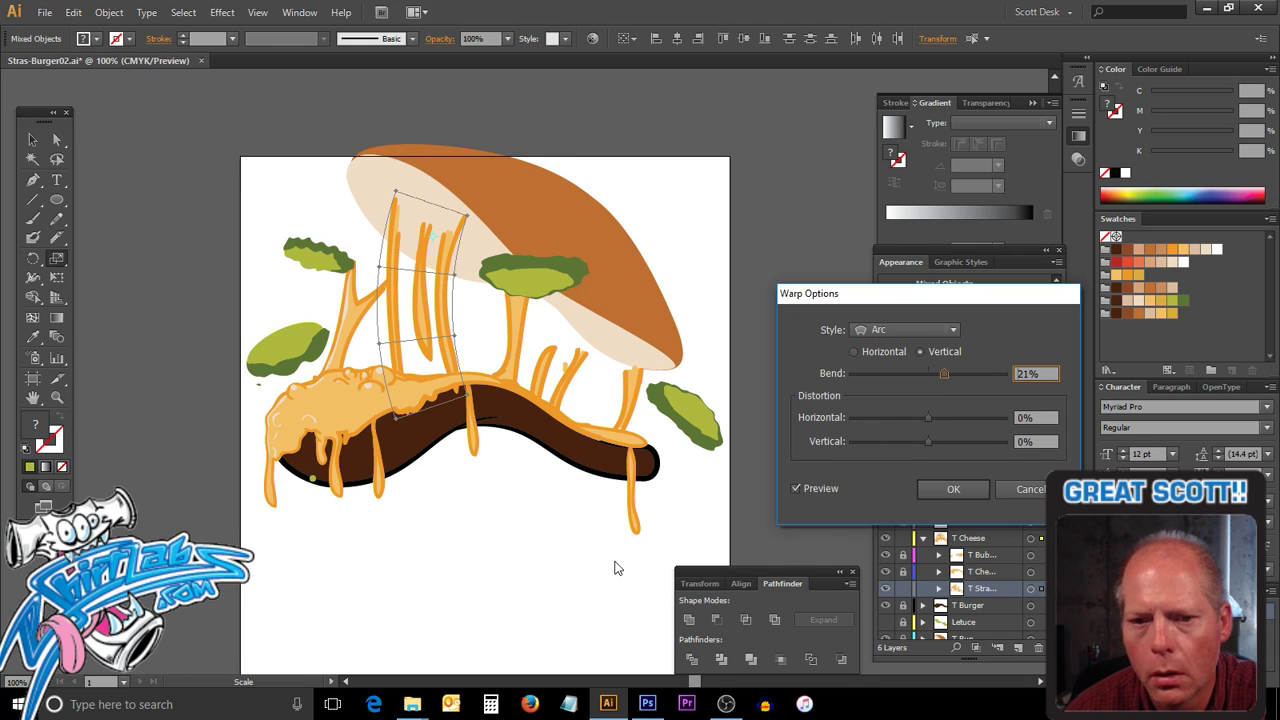
pyautogui.click(576, 532)
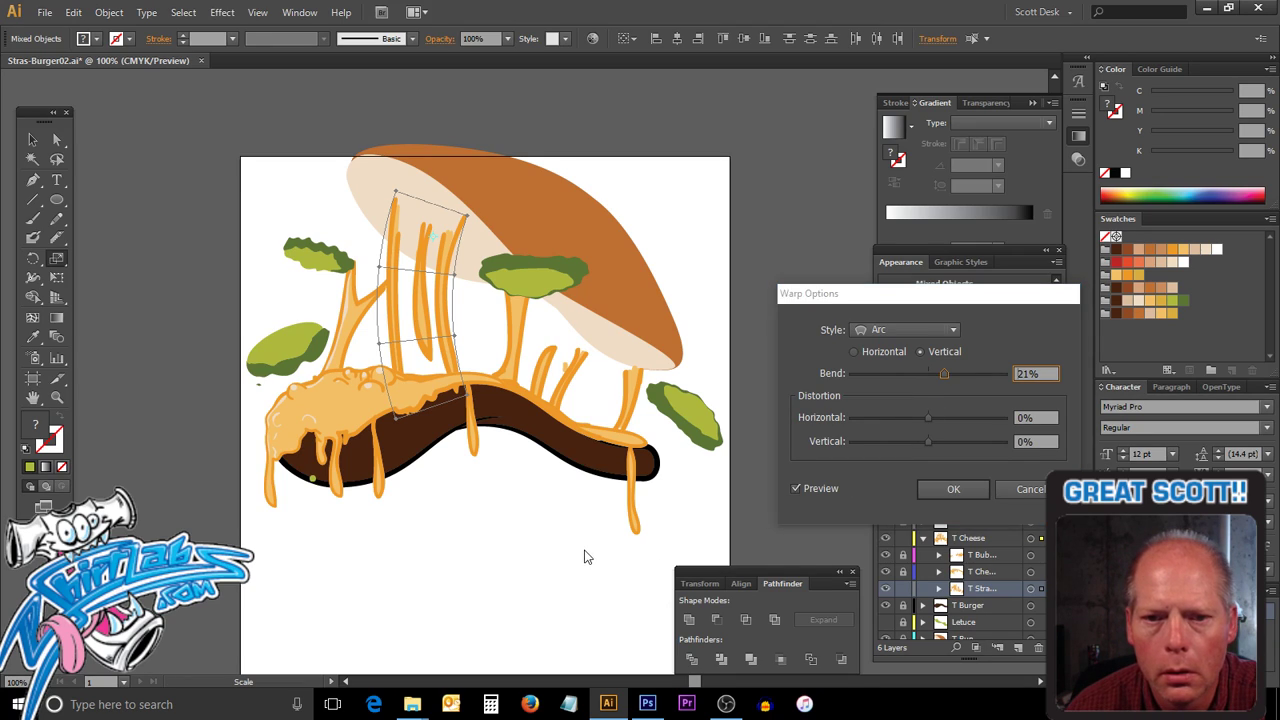
pyautogui.click(949, 488)
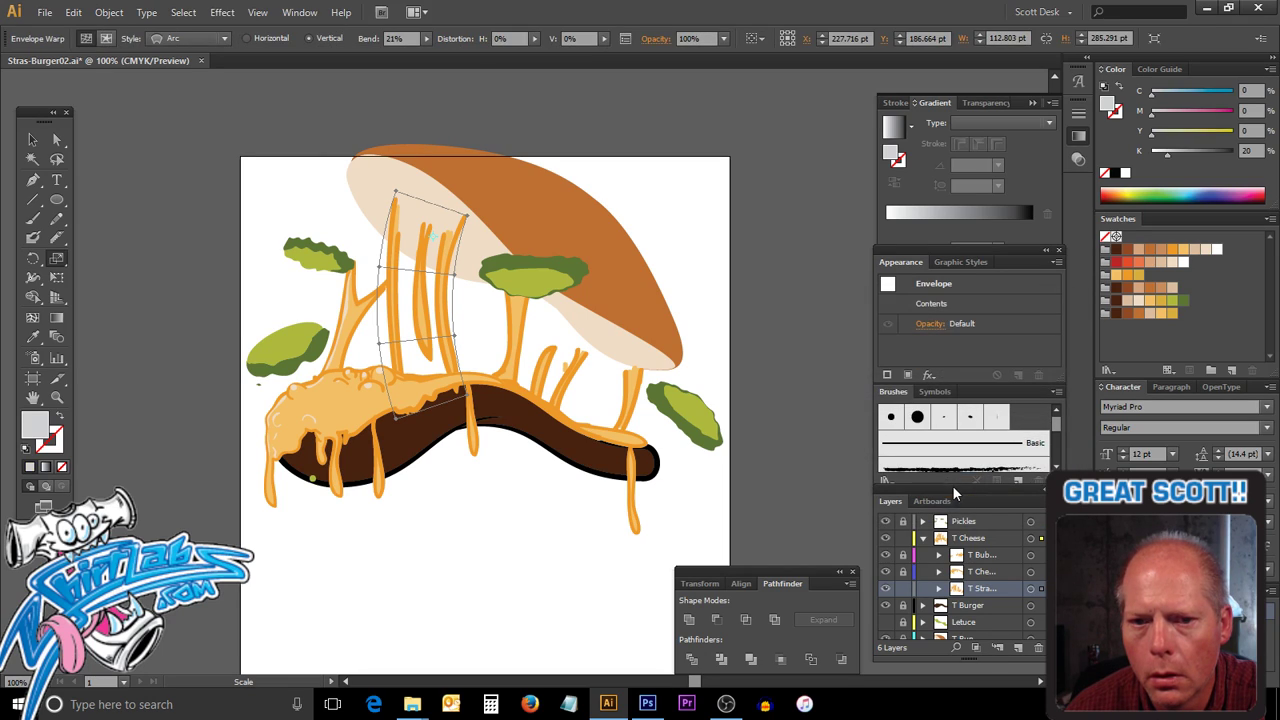
# Rotate the arc-warped strand envelope about 6° clockwise so it follows the slanted top bun.
pyautogui.click(584, 532)
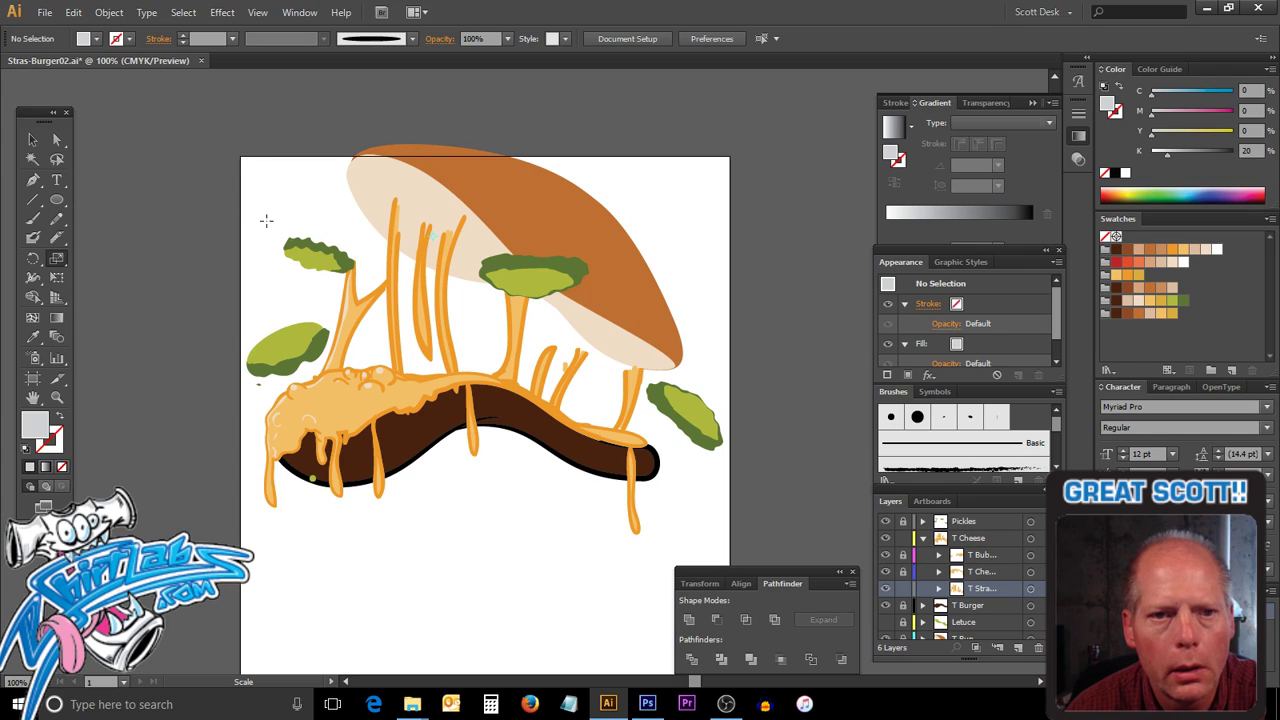
pyautogui.click(33, 139)
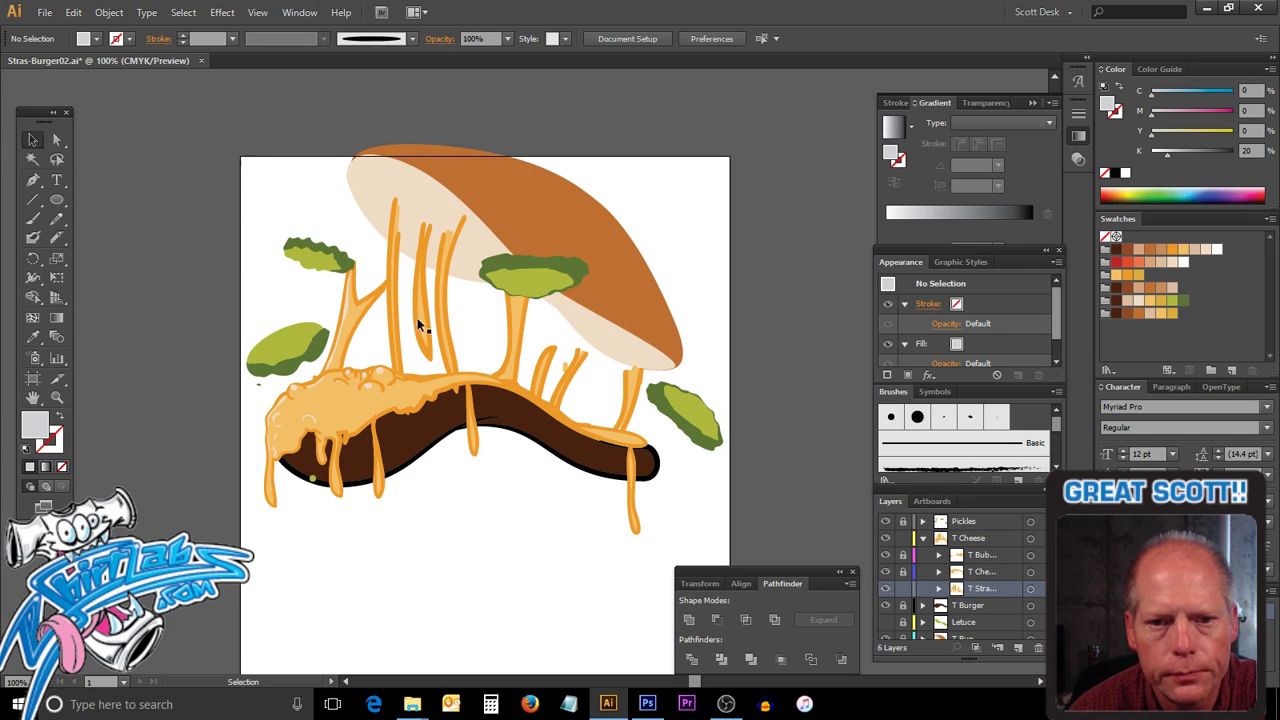
pyautogui.click(463, 356)
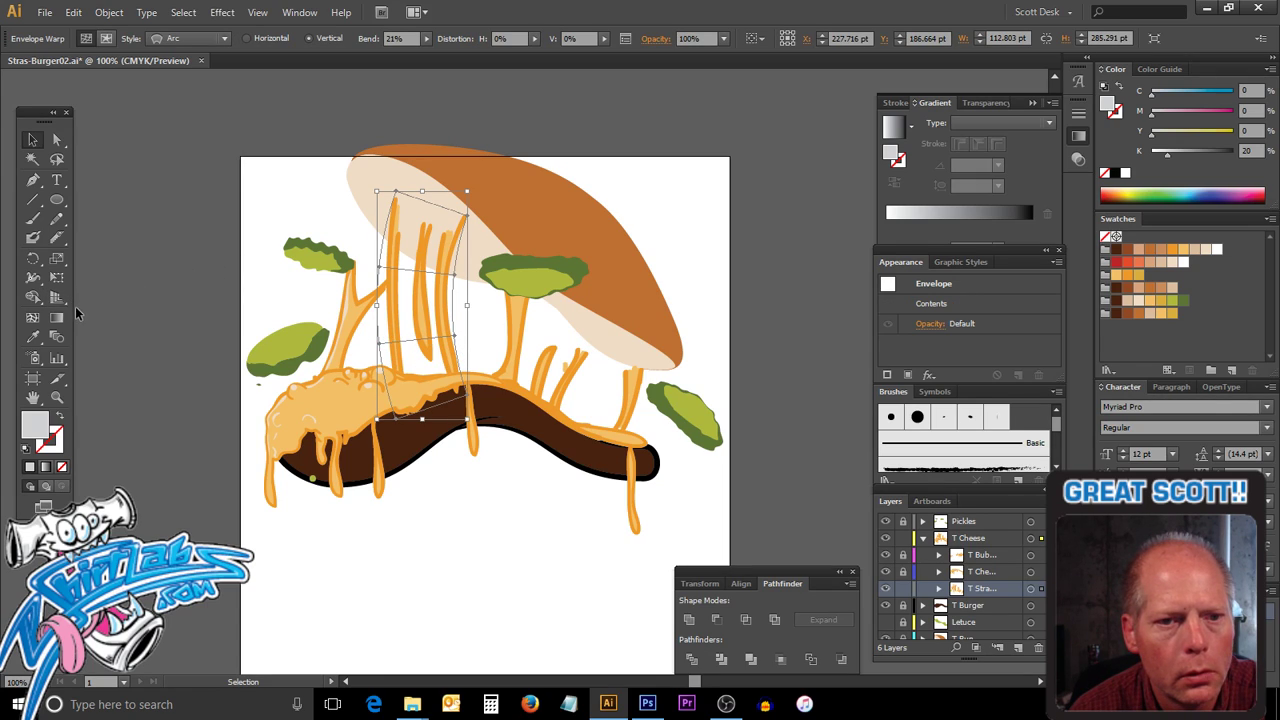
pyautogui.click(33, 262)
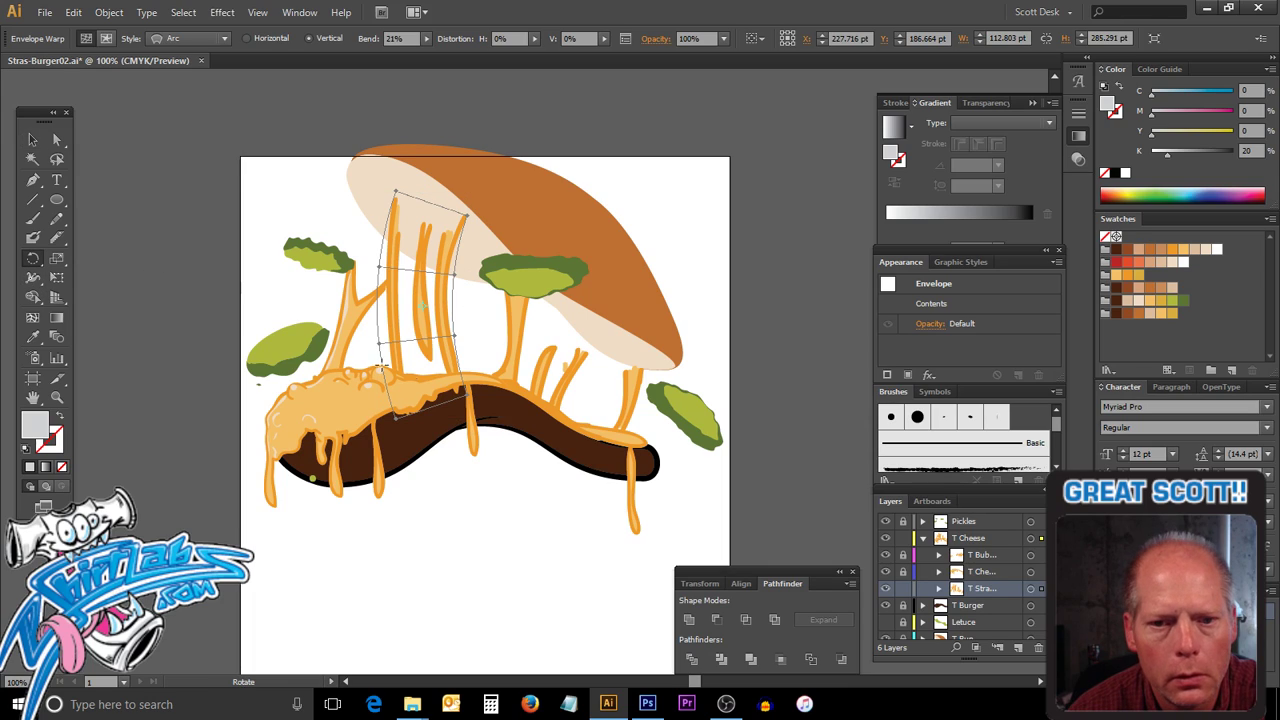
pyautogui.moveTo(468, 414); pyautogui.dragTo(458, 378)
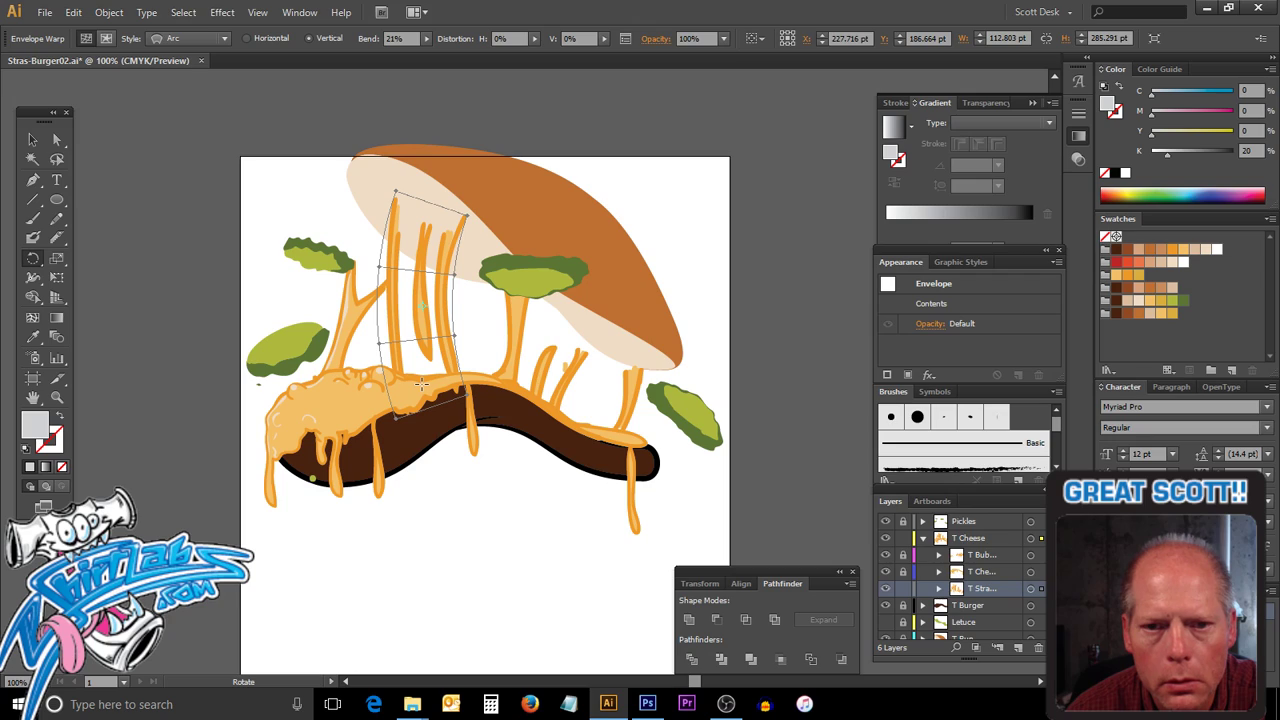
pyautogui.moveTo(527, 174); pyautogui.dragTo(566, 174)
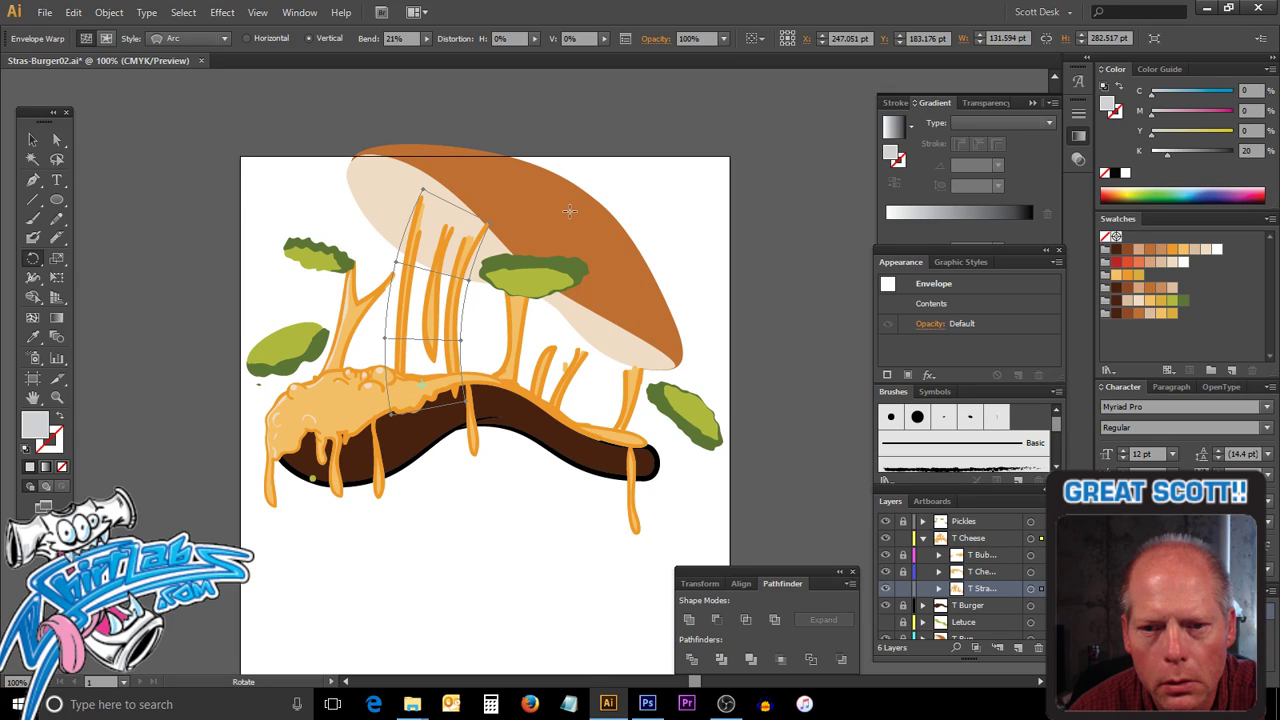
pyautogui.press('v')
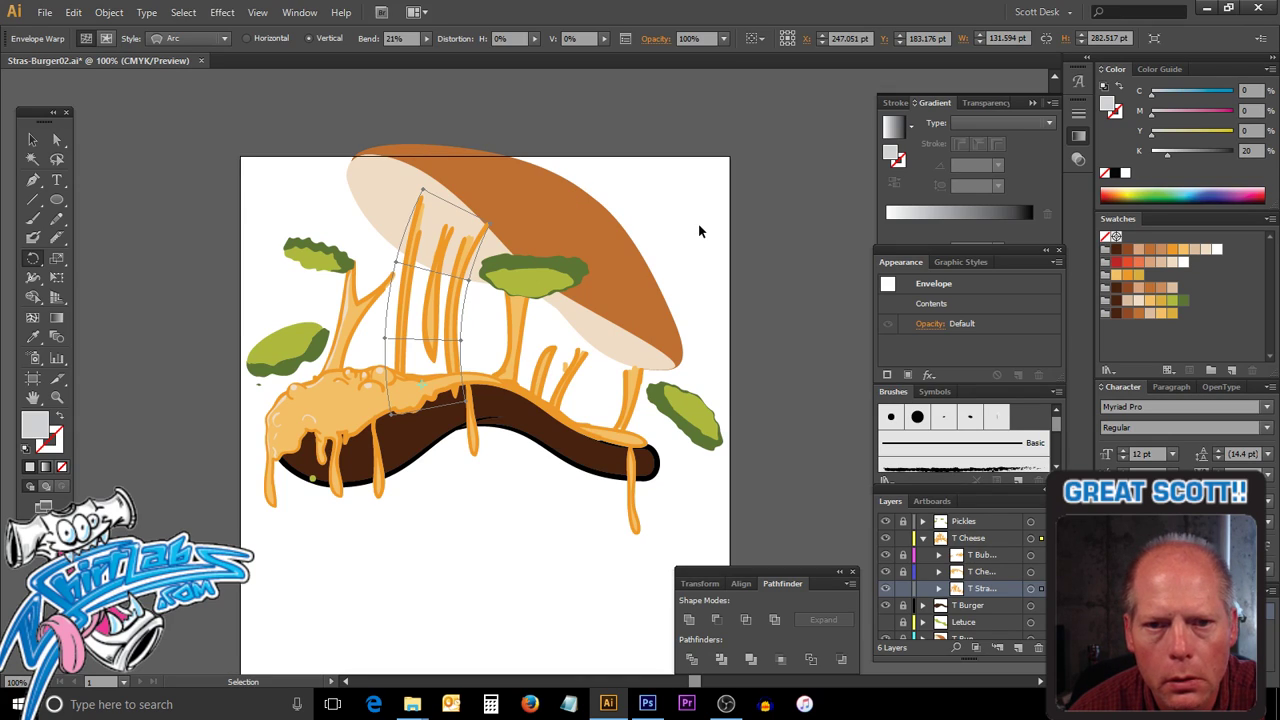
pyautogui.click(701, 232)
pyautogui.press('r')
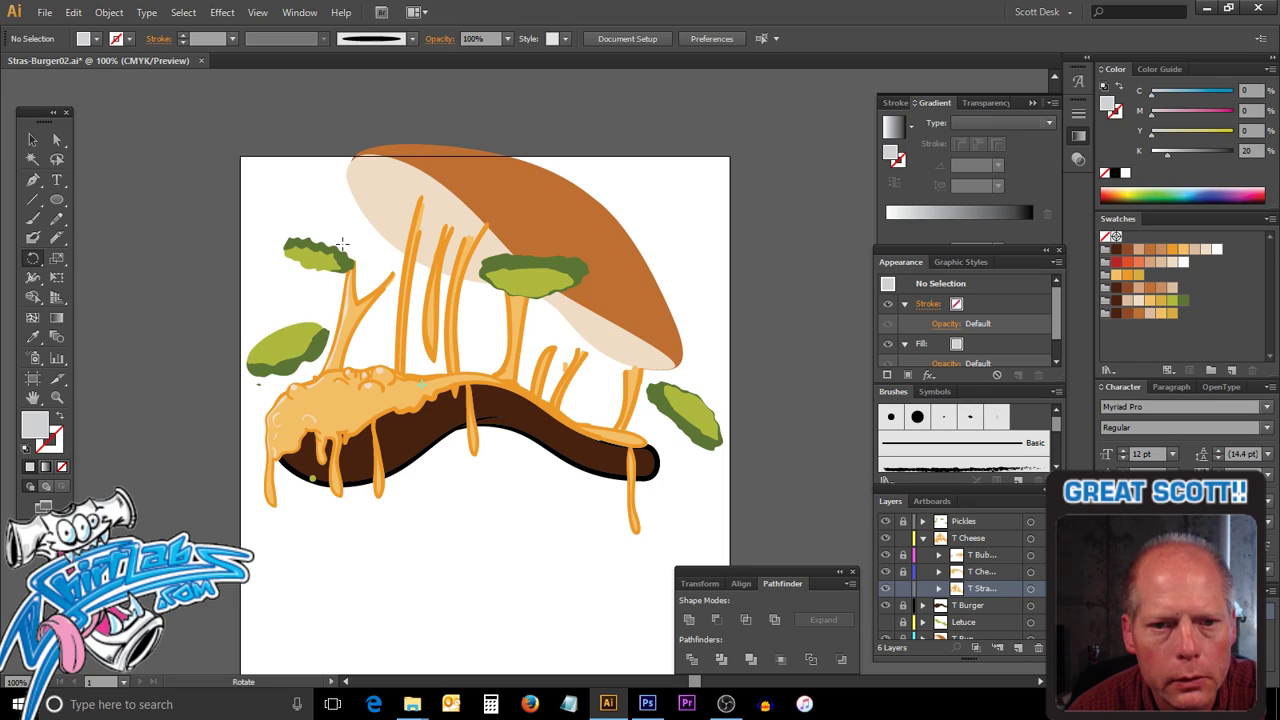
# Select the anchor points of the left forked cheese strand with Direct Selection.
pyautogui.click(57, 141)
pyautogui.moveTo(326, 302); pyautogui.dragTo(372, 333)
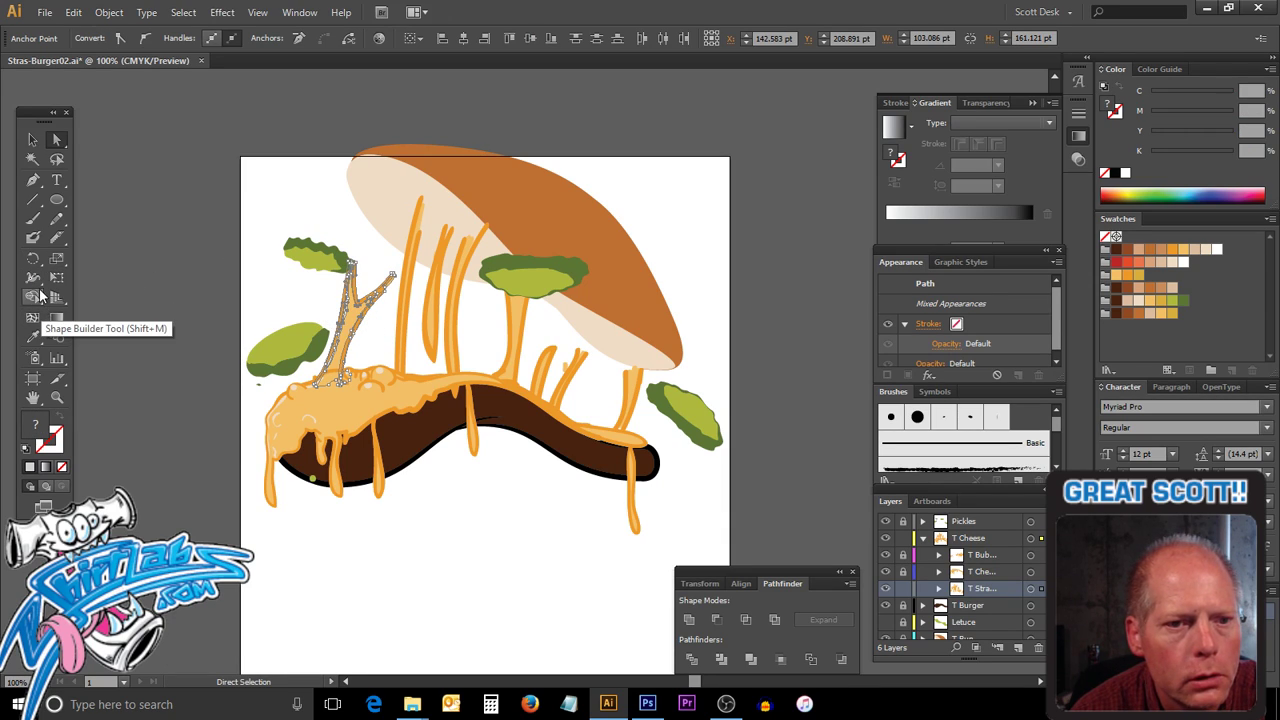
pyautogui.click(57, 258)
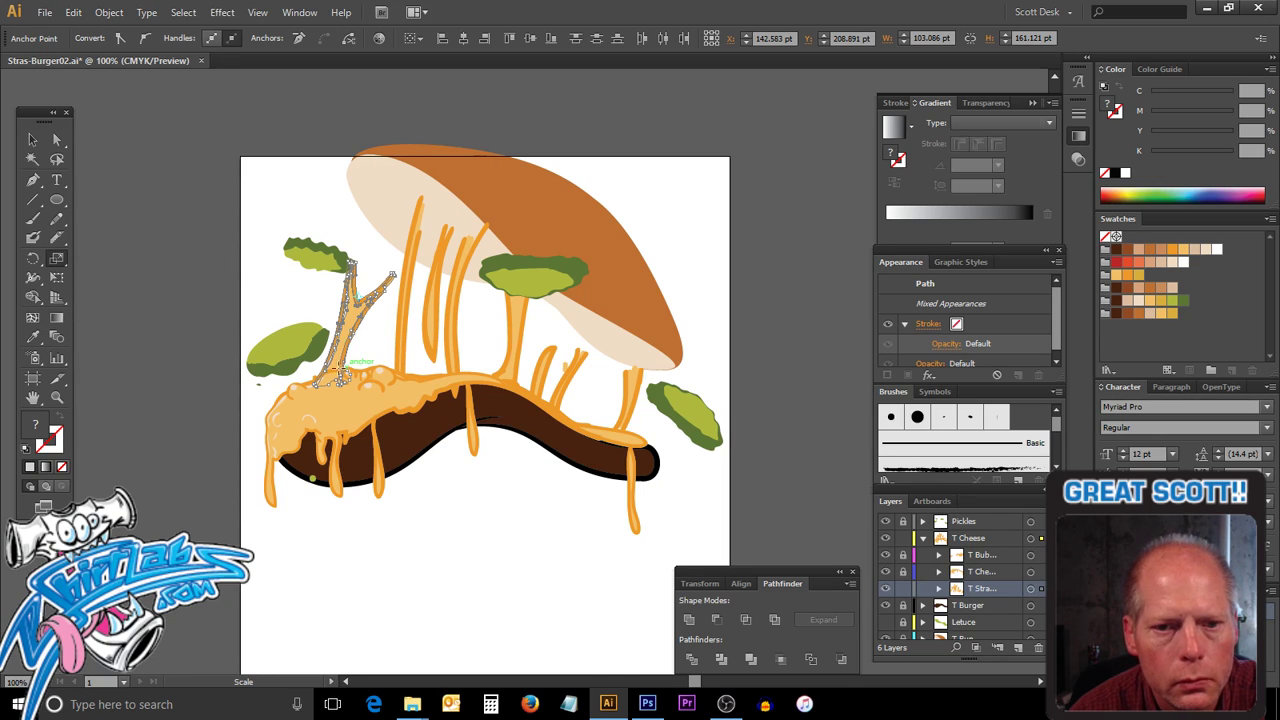
pyautogui.moveTo(373, 226); pyautogui.dragTo(366, 336)
pyautogui.hotkey('ctrl', 'z')
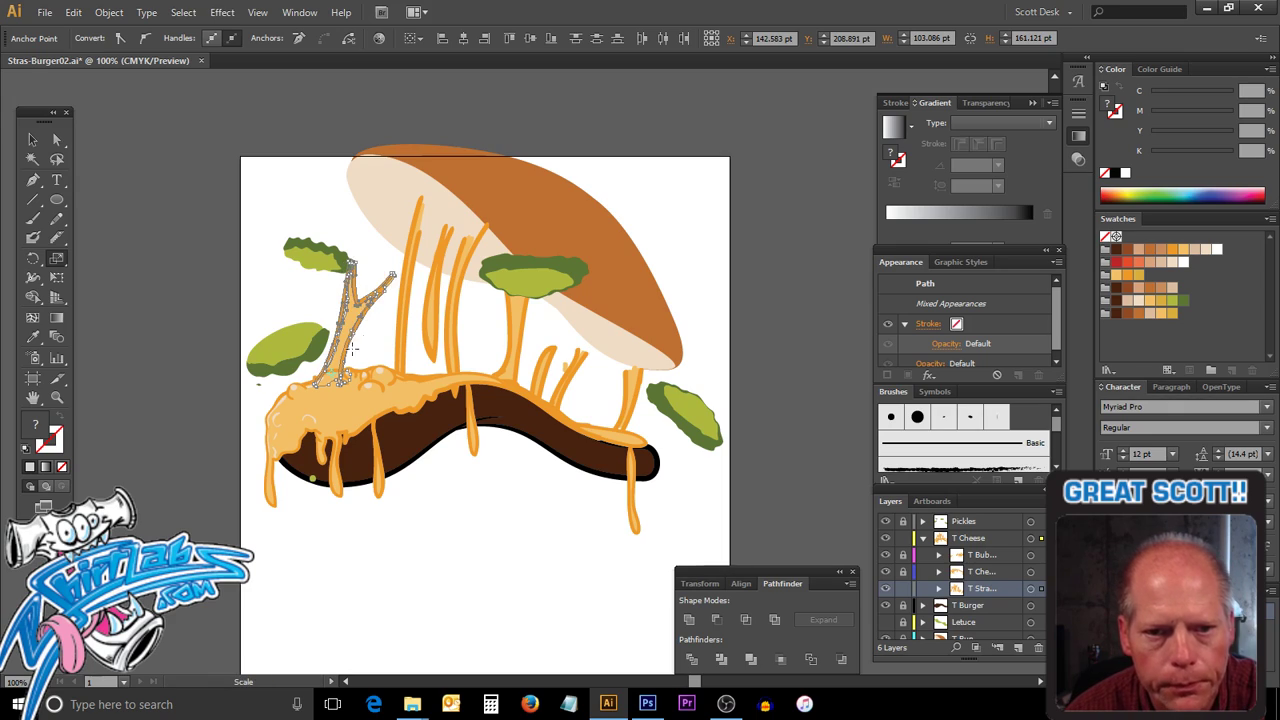
pyautogui.press('ctrl')
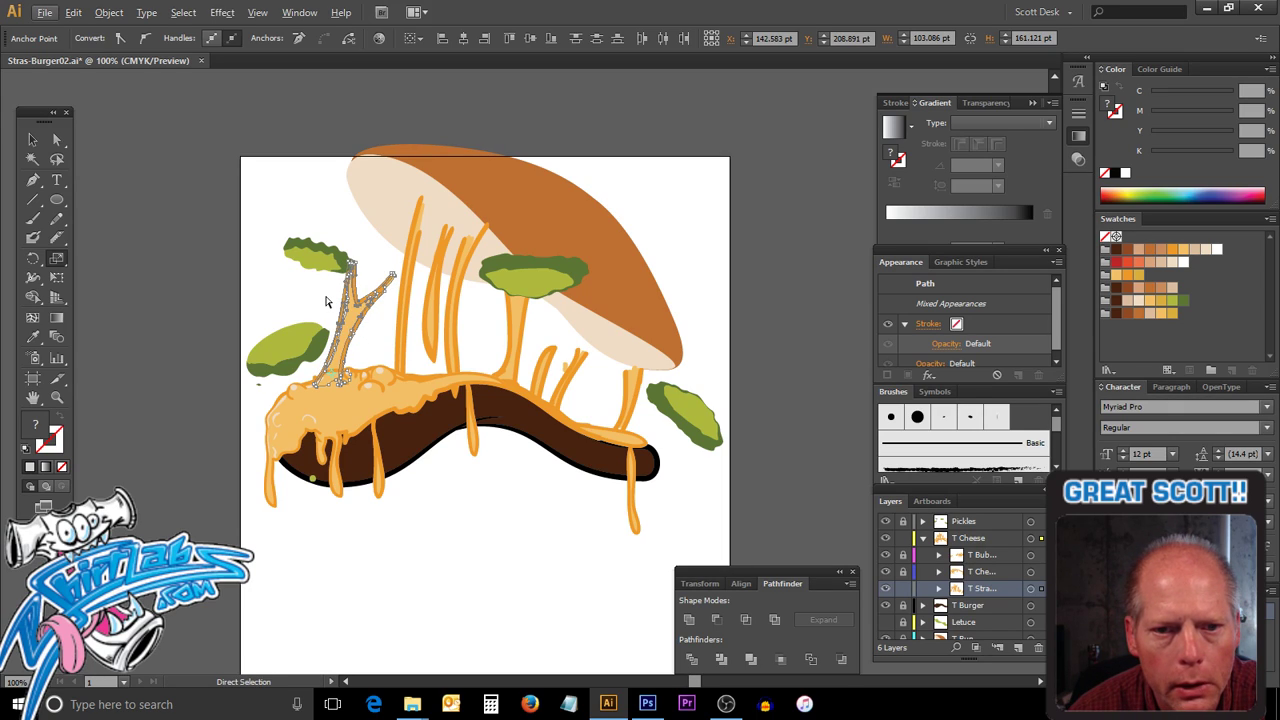
pyautogui.moveTo(325, 295); pyautogui.dragTo(388, 318)
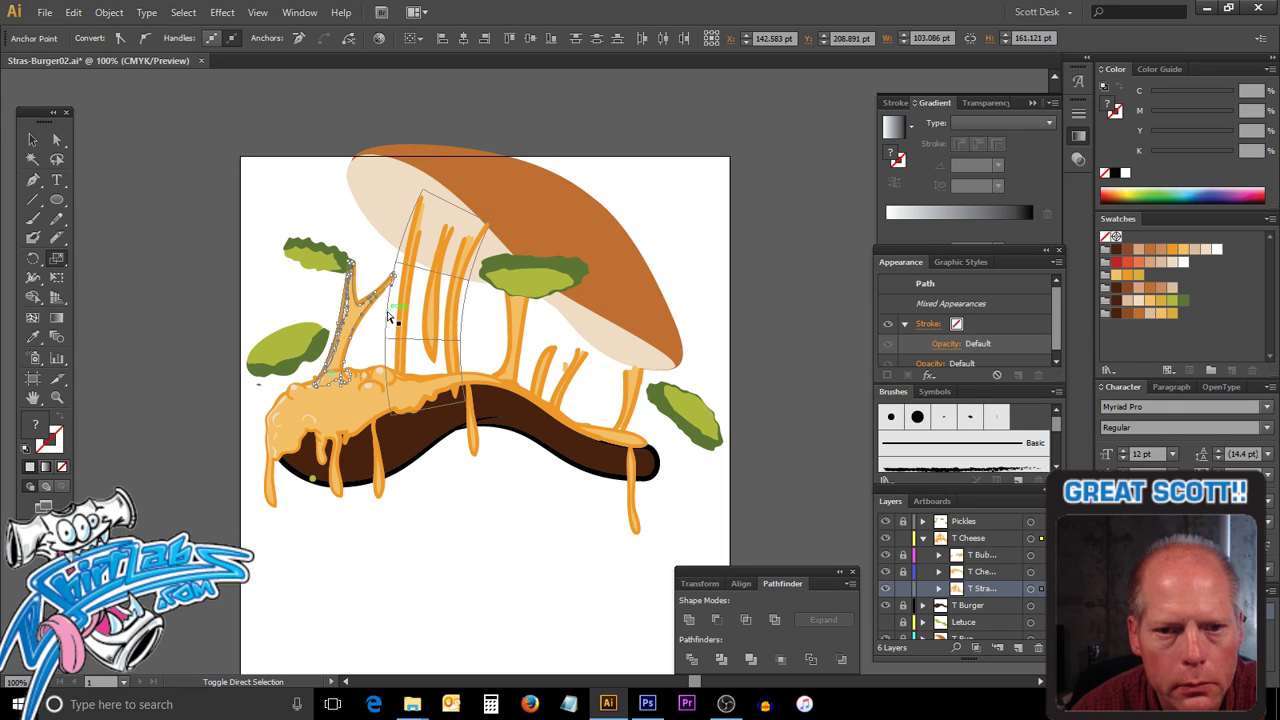
pyautogui.click(375, 354)
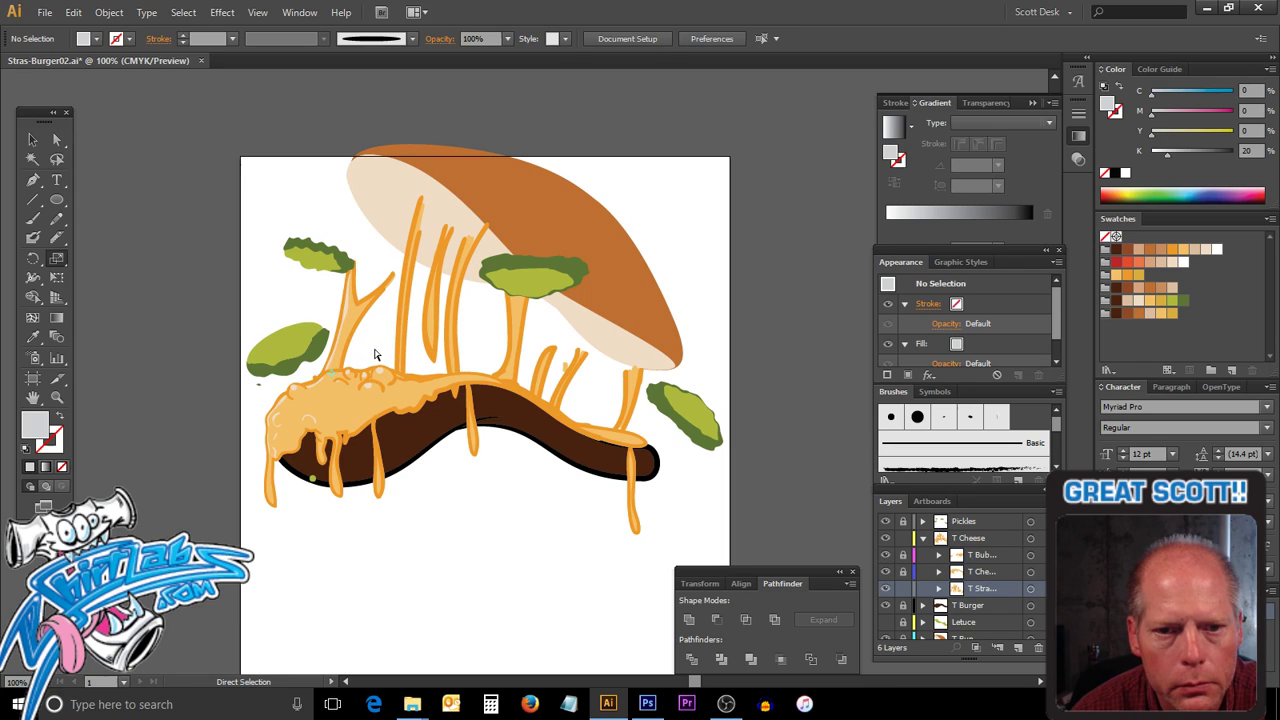
pyautogui.moveTo(335, 298); pyautogui.dragTo(371, 332)
pyautogui.click(333, 305)
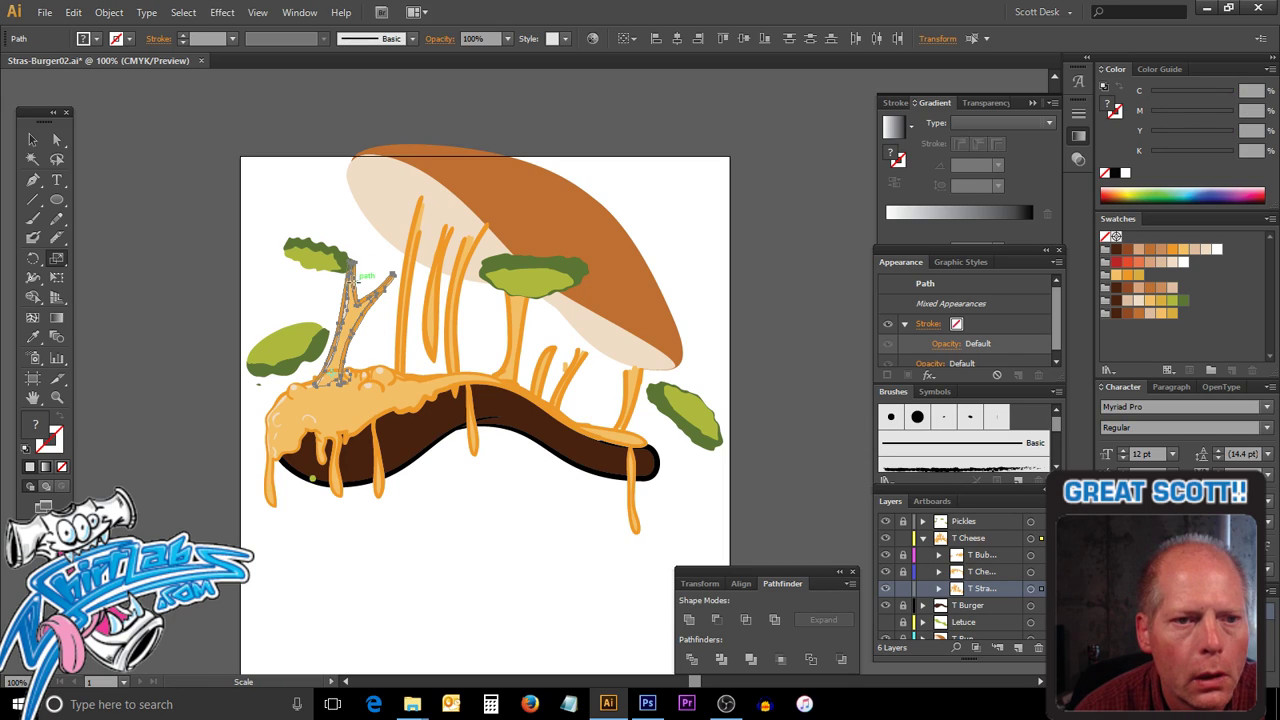
# Scale the left strand taller so it stretches up to the top bun.
pyautogui.click(55, 272)
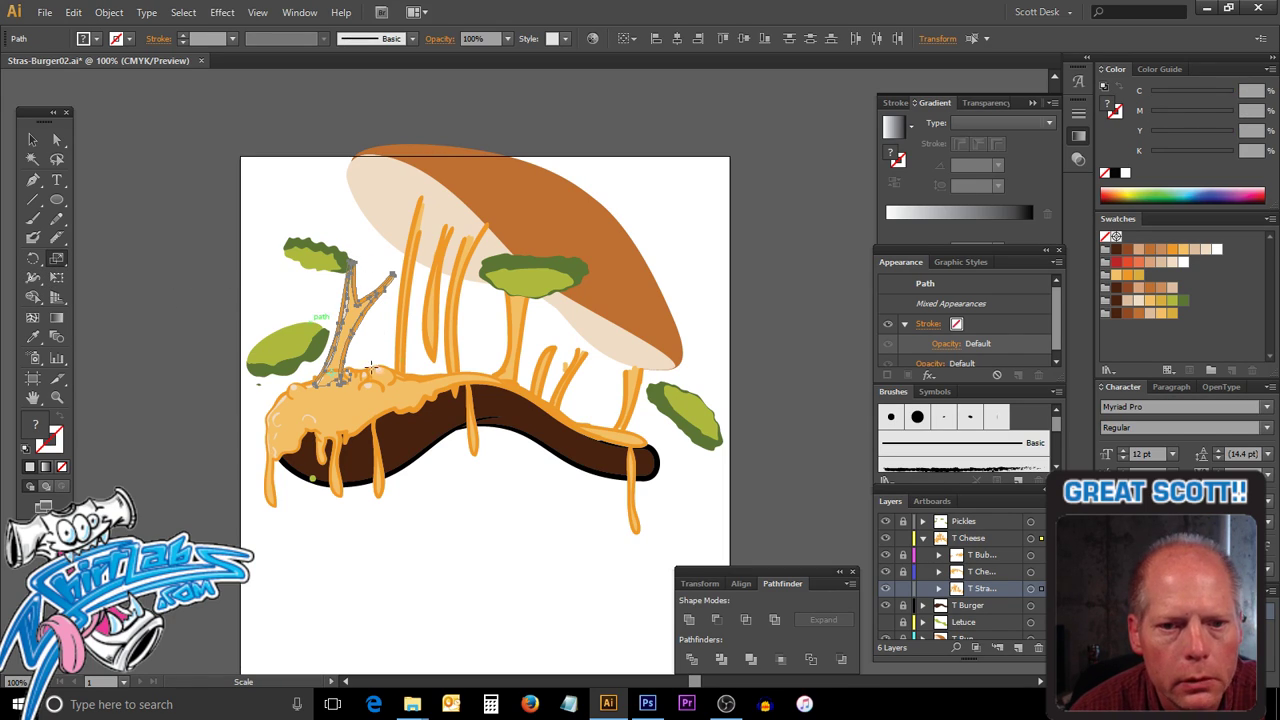
pyautogui.moveTo(373, 236); pyautogui.dragTo(401, 145)
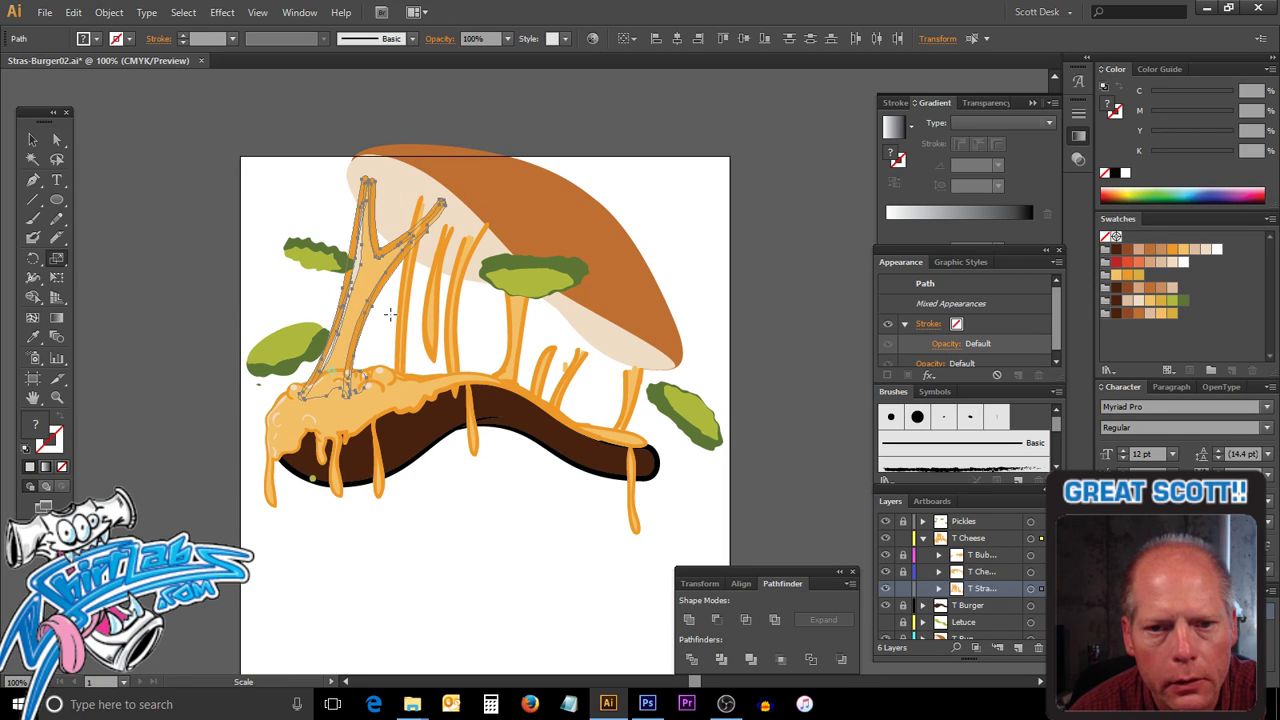
pyautogui.moveTo(390, 316)
pyautogui.mouseDown()
pyautogui.moveTo(402, 316)
pyautogui.moveTo(382, 302)
pyautogui.mouseUp()
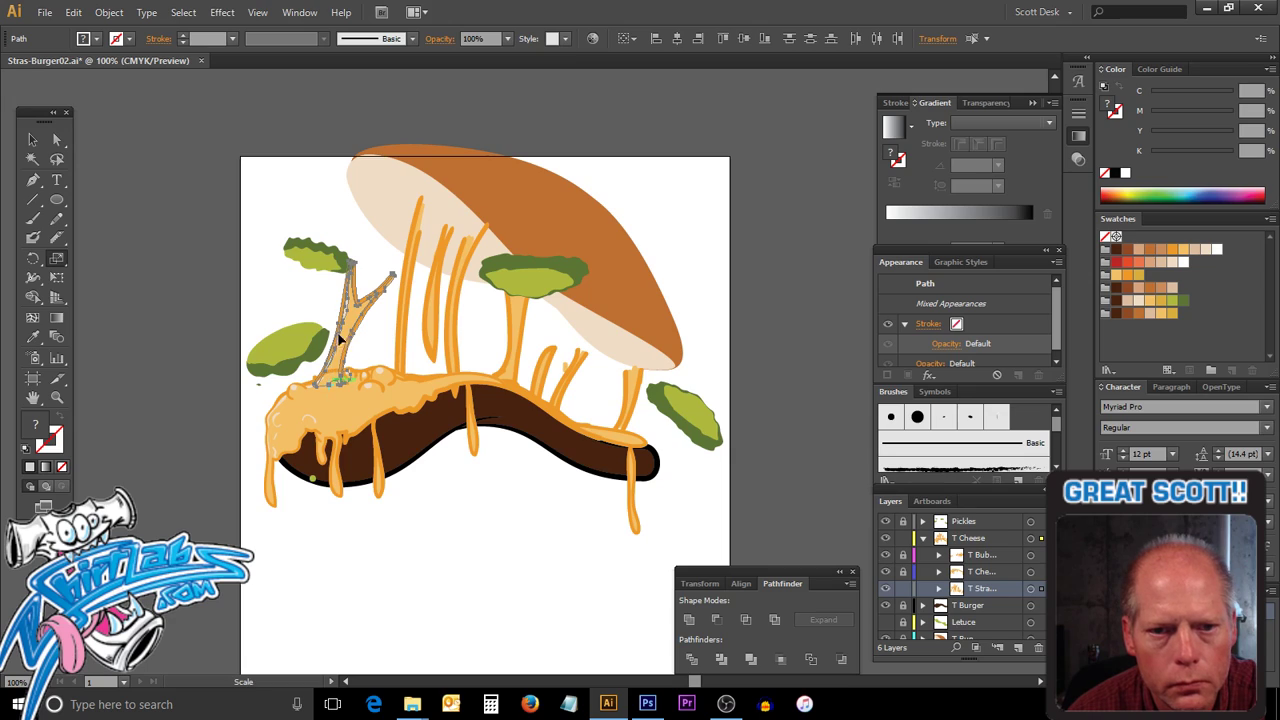
pyautogui.moveTo(351, 233); pyautogui.dragTo(350, 118)
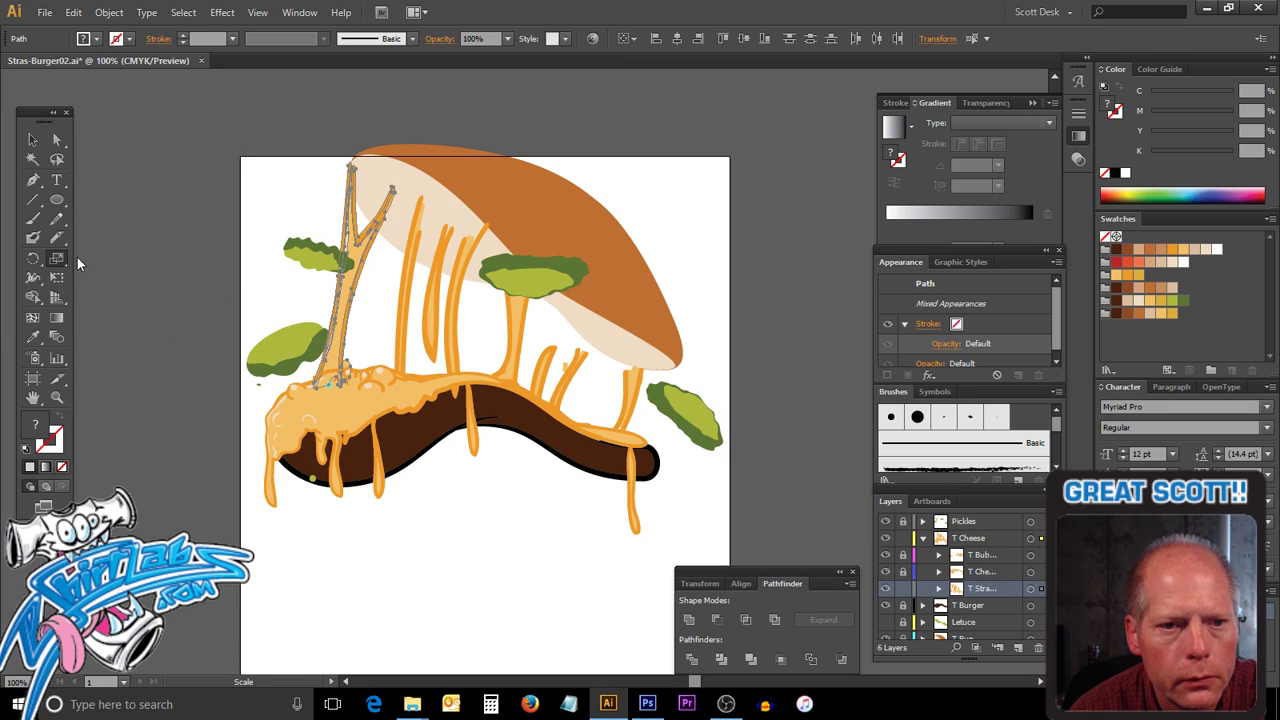
# Shear the left strand so its top leans right into the bun, then deselect.
pyautogui.moveTo(57, 258); pyautogui.dragTo(110, 276)
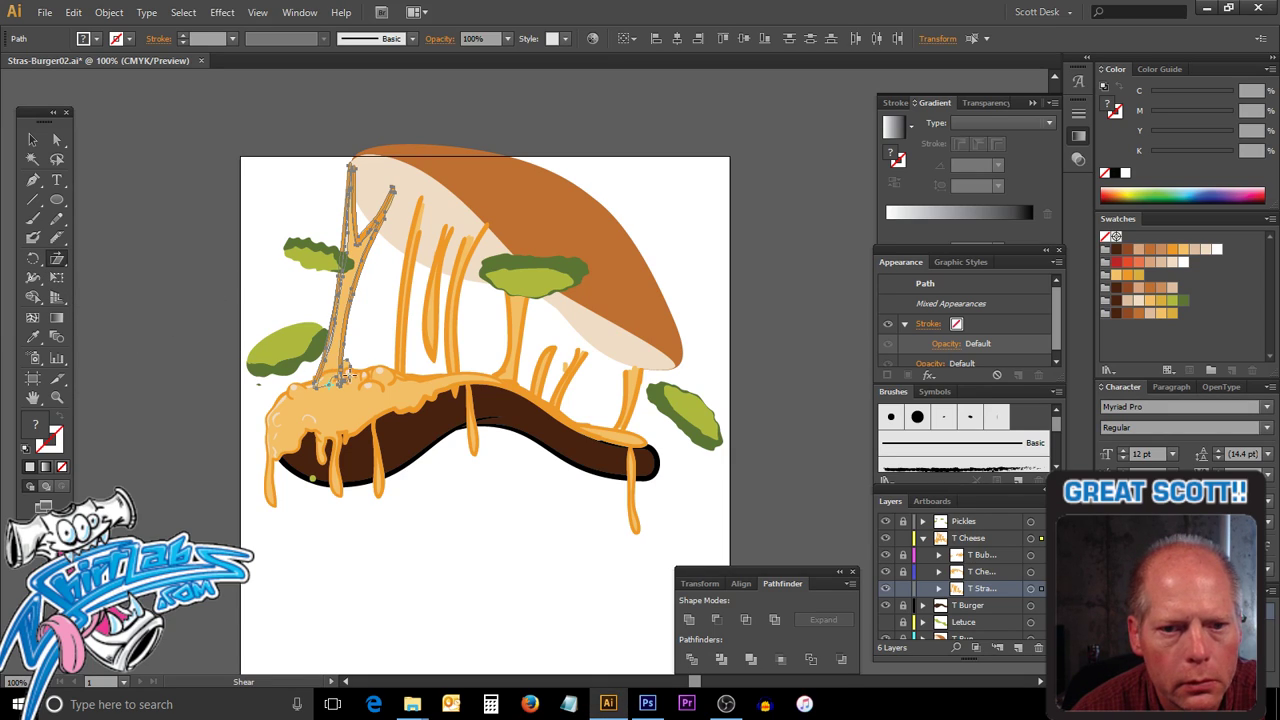
pyautogui.moveTo(282, 194); pyautogui.dragTo(300, 240)
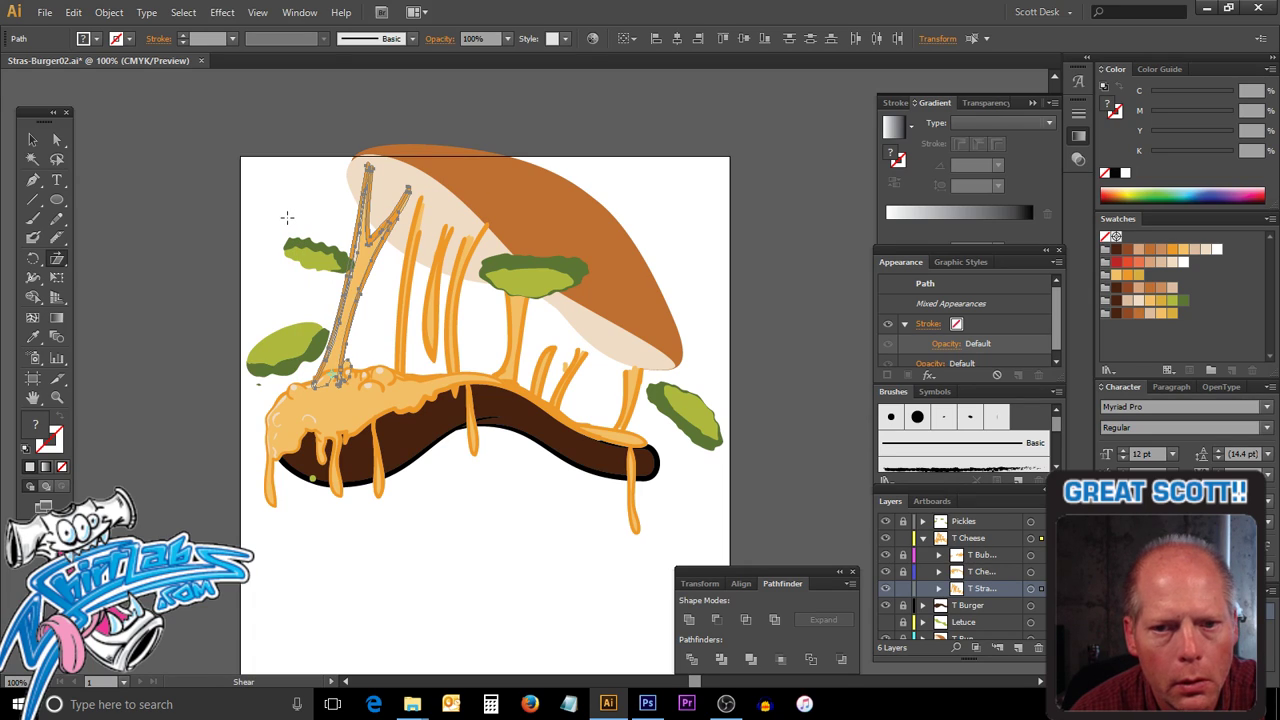
pyautogui.press('a')
pyautogui.keyDown('ctrl'); pyautogui.click(273, 217); pyautogui.keyUp('ctrl')
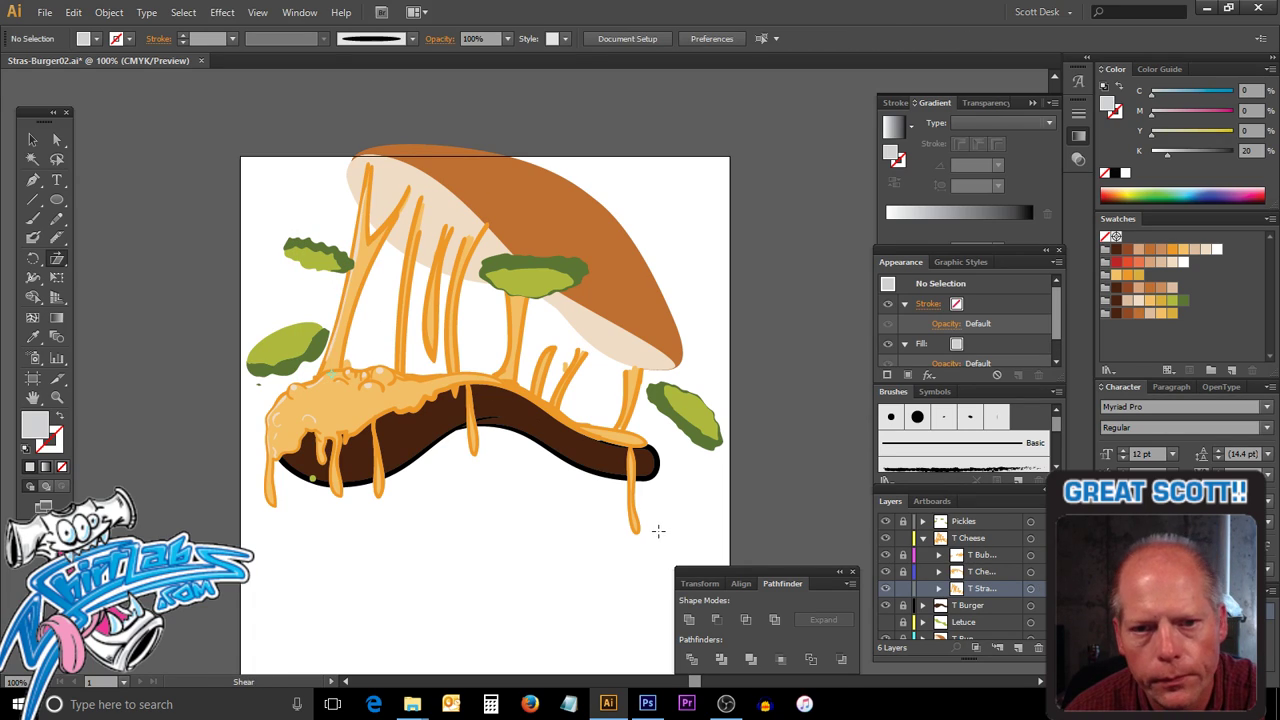
# Undo a Release, then apply Object > Envelope Distort > Expand to the Arc-warped strands.
pyautogui.press('ctrl')
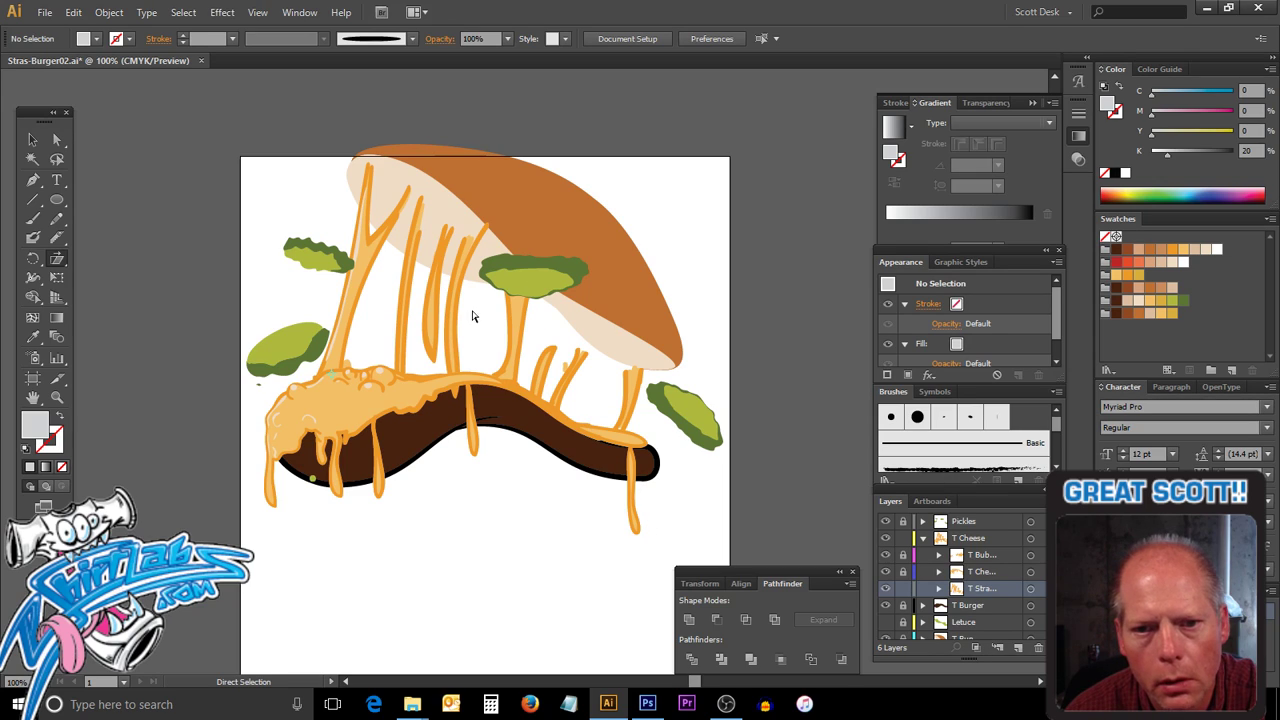
pyautogui.click(32, 140)
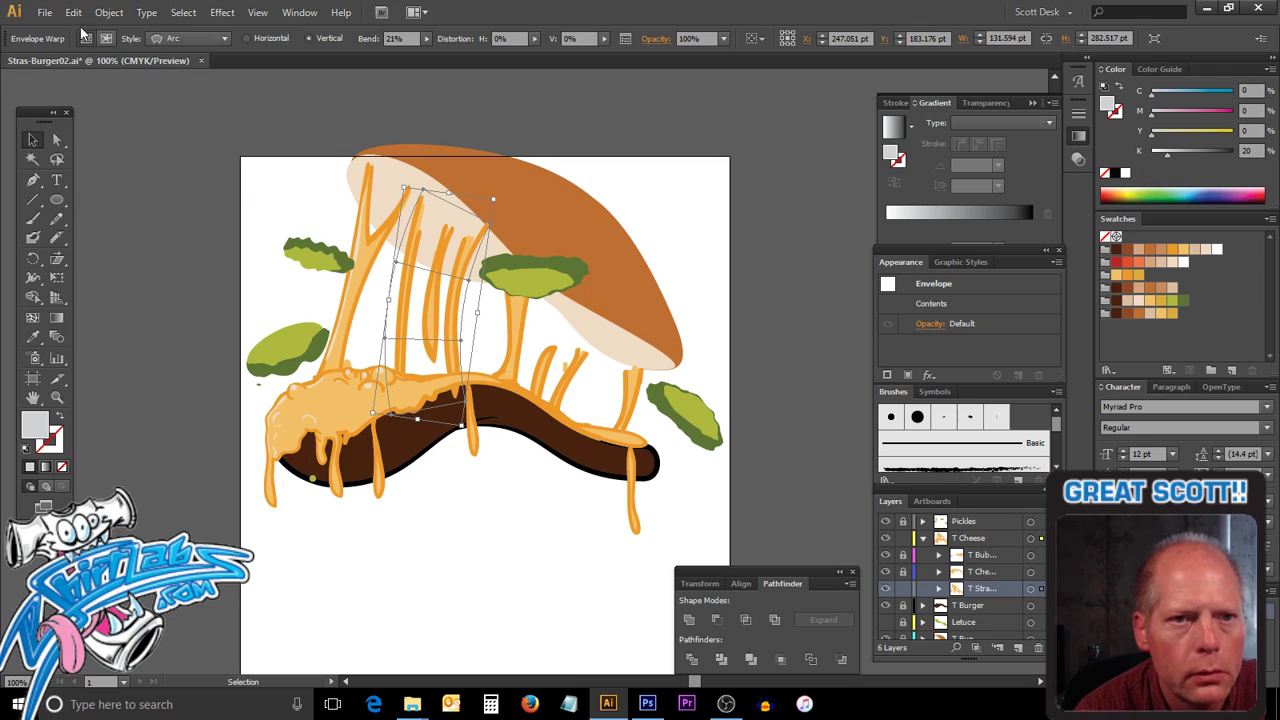
pyautogui.click(109, 12)
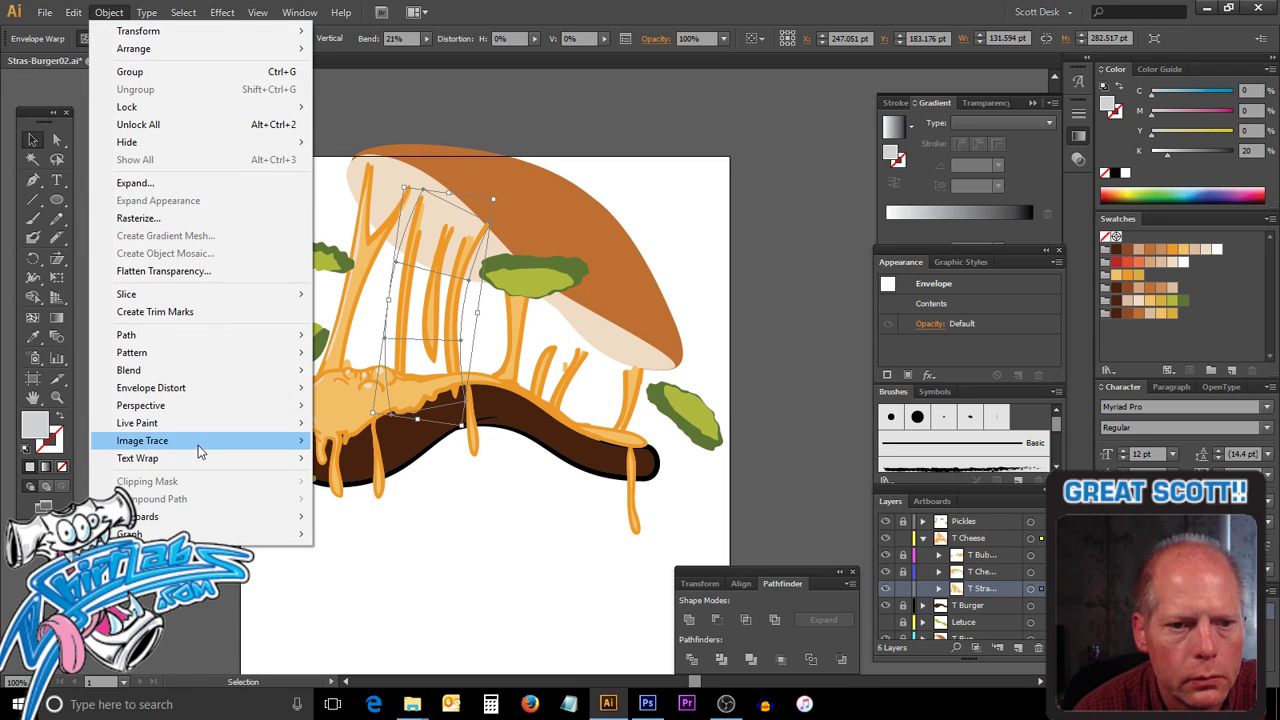
pyautogui.moveTo(277, 390)
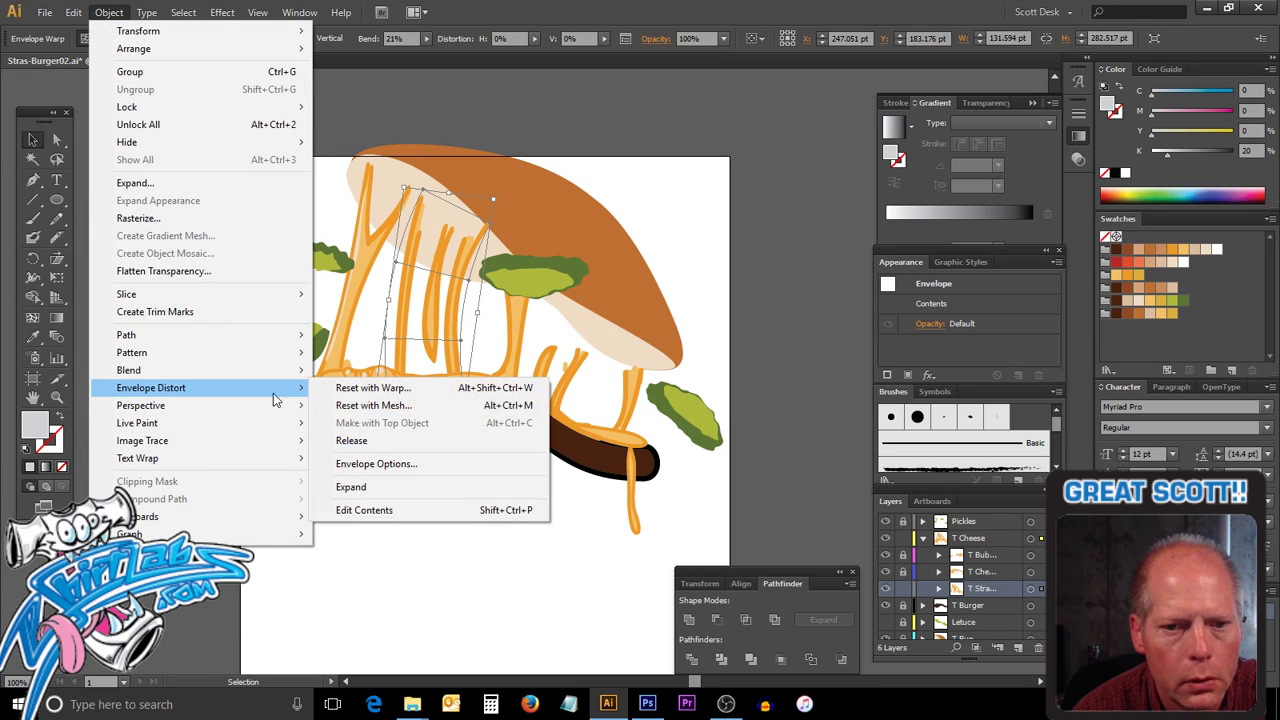
pyautogui.click(436, 442)
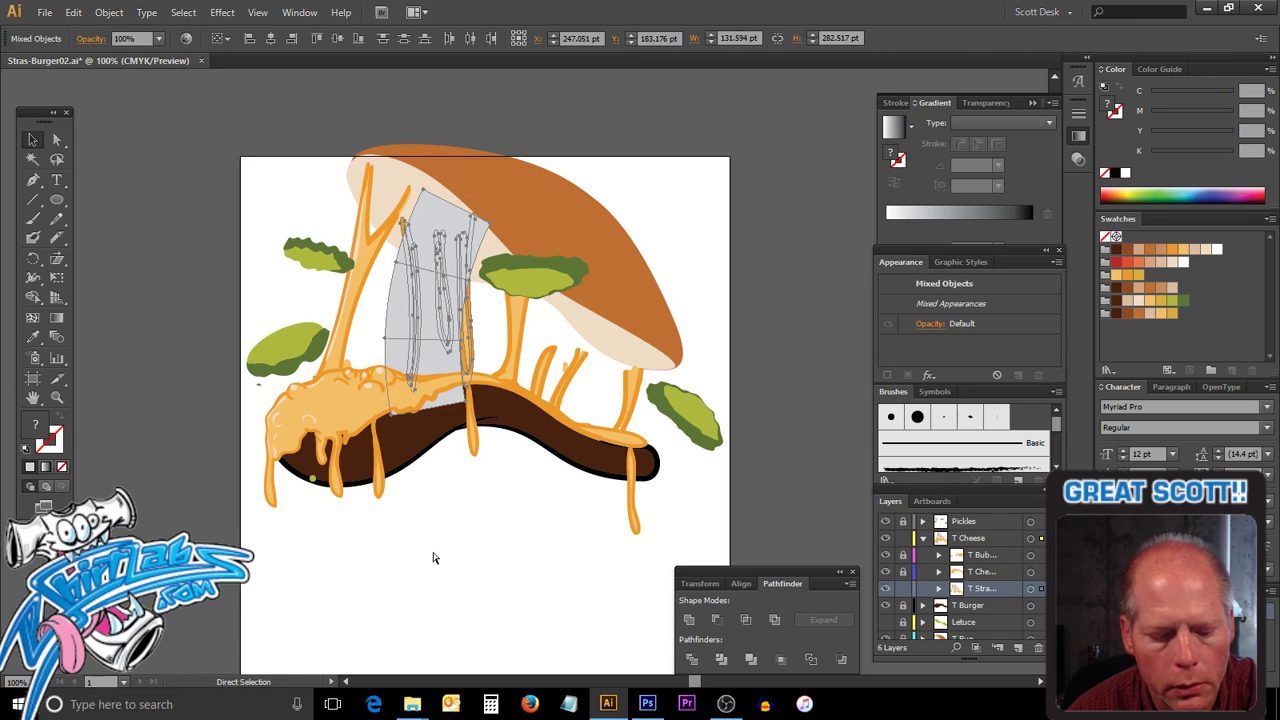
pyautogui.hotkey('ctrl', 'z')
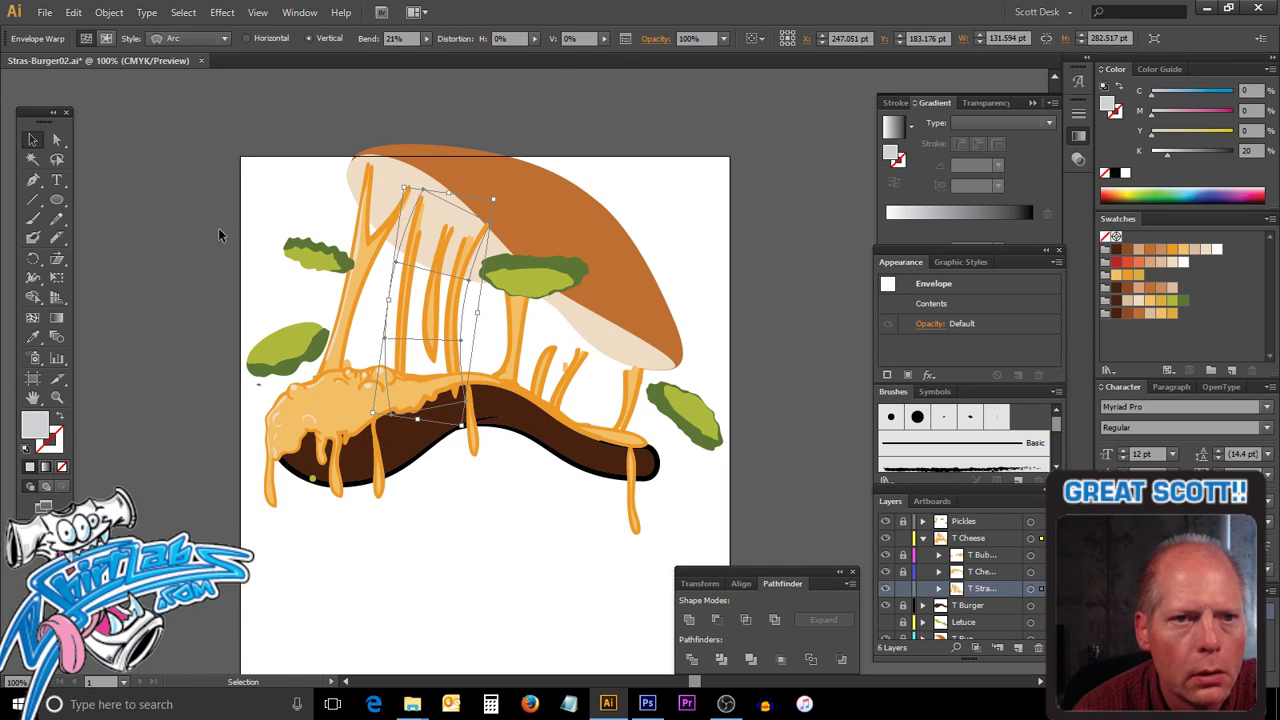
pyautogui.click(110, 14)
pyautogui.moveTo(185, 392)
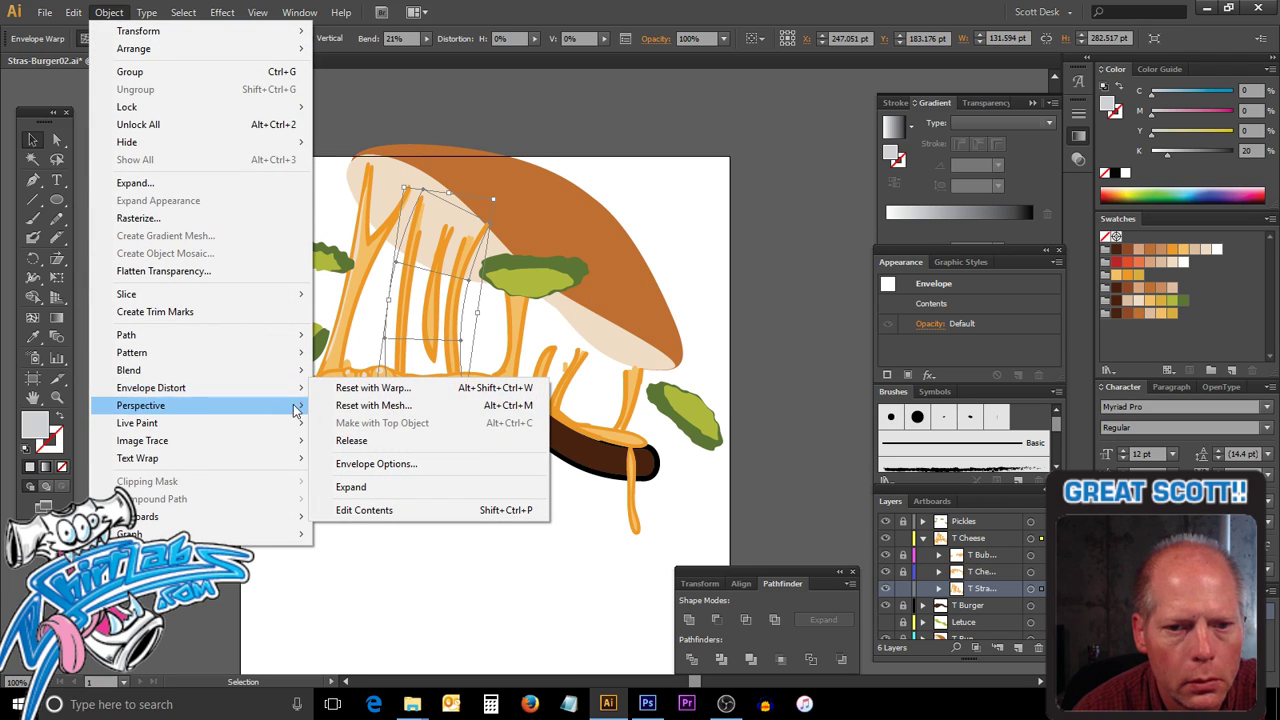
pyautogui.click(421, 487)
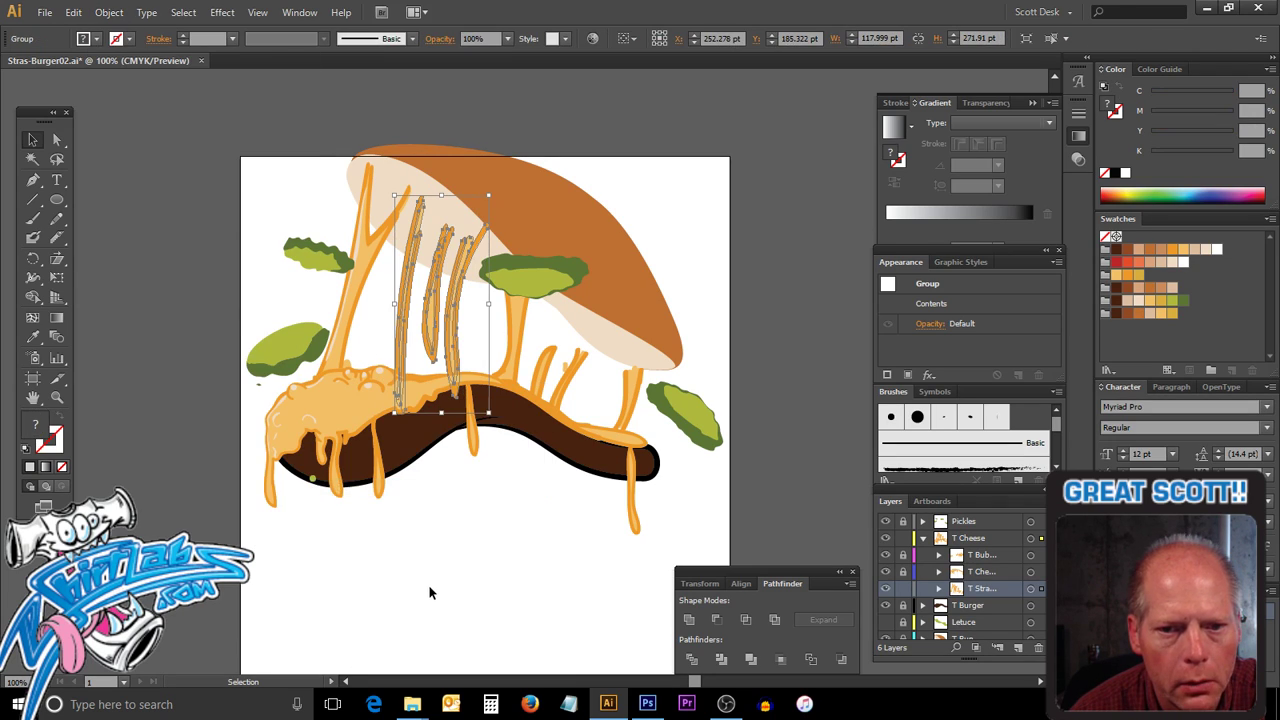
# Narrow the three expanded strand group to about 103.7 pt wide, then deselect.
pyautogui.moveTo(644, 208); pyautogui.dragTo(662, 232)
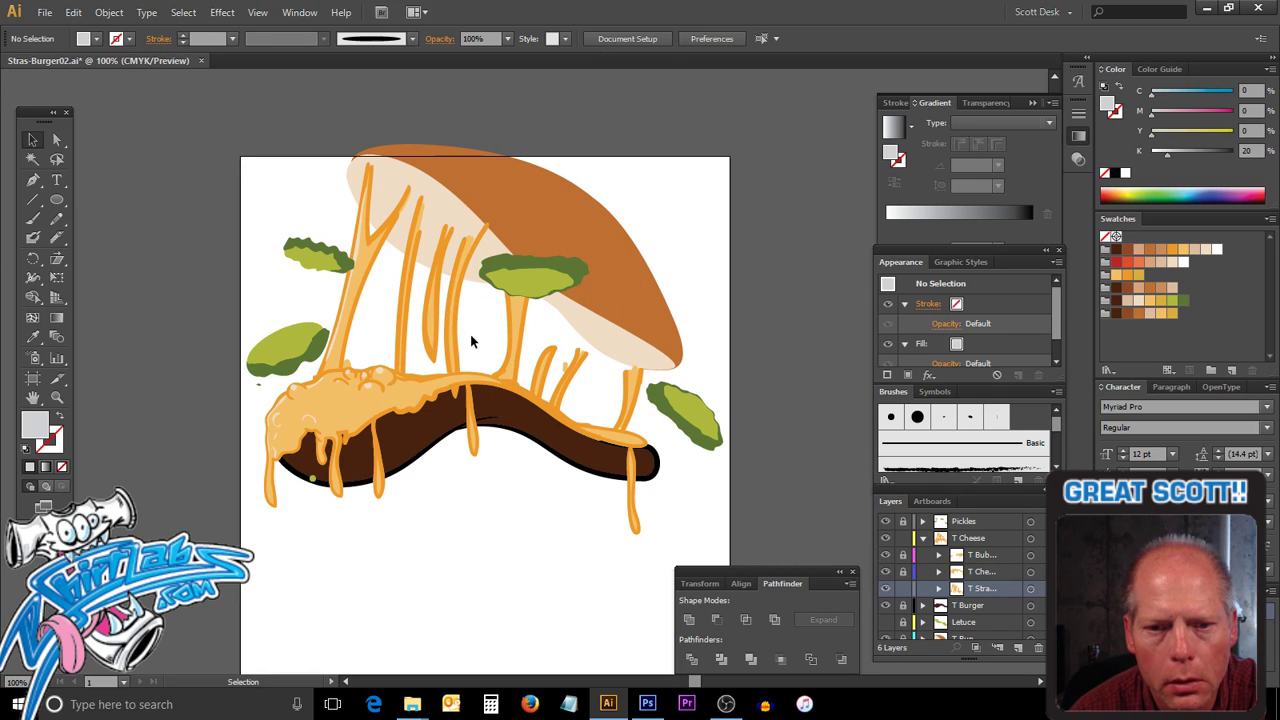
pyautogui.moveTo(475, 306); pyautogui.dragTo(453, 322)
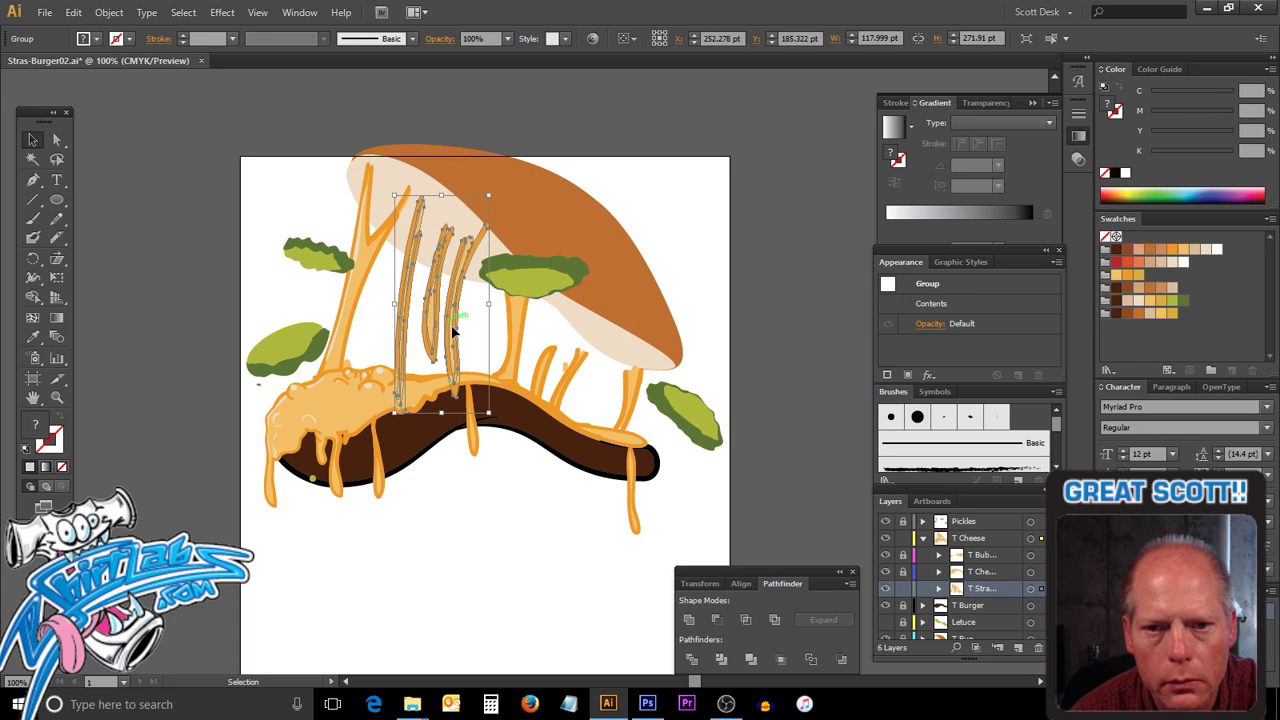
pyautogui.click(477, 232)
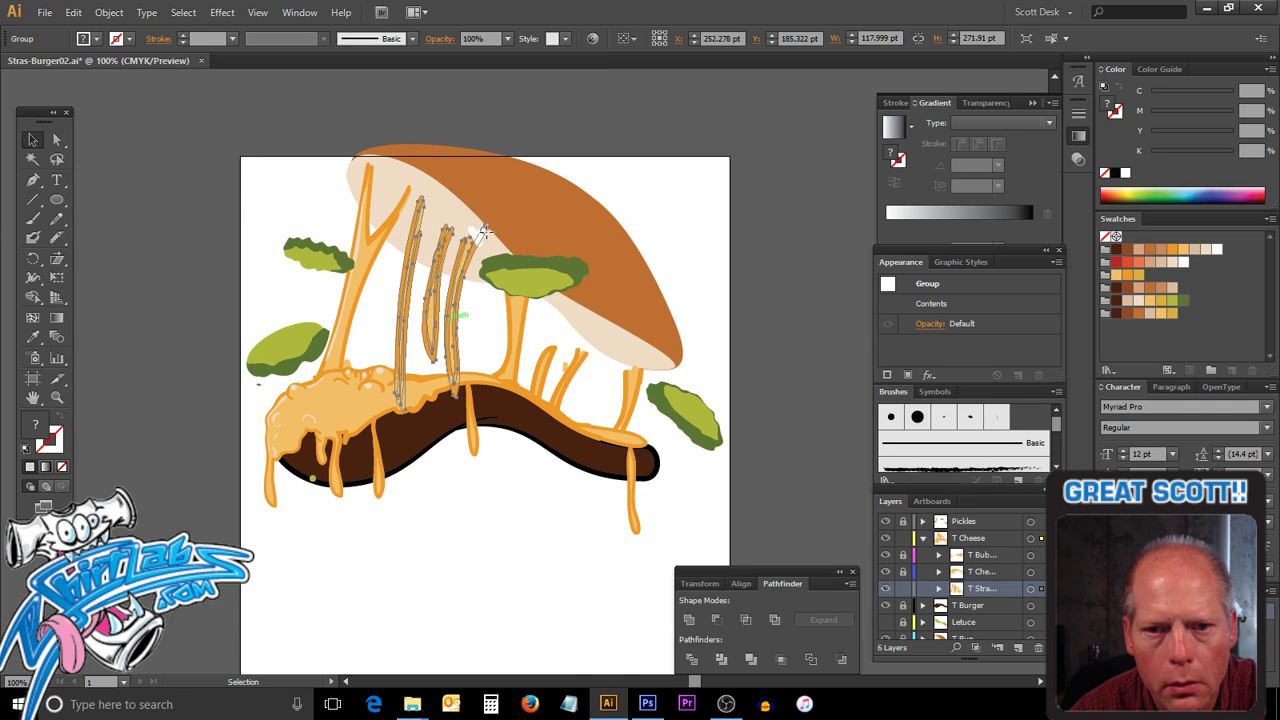
pyautogui.click(489, 206)
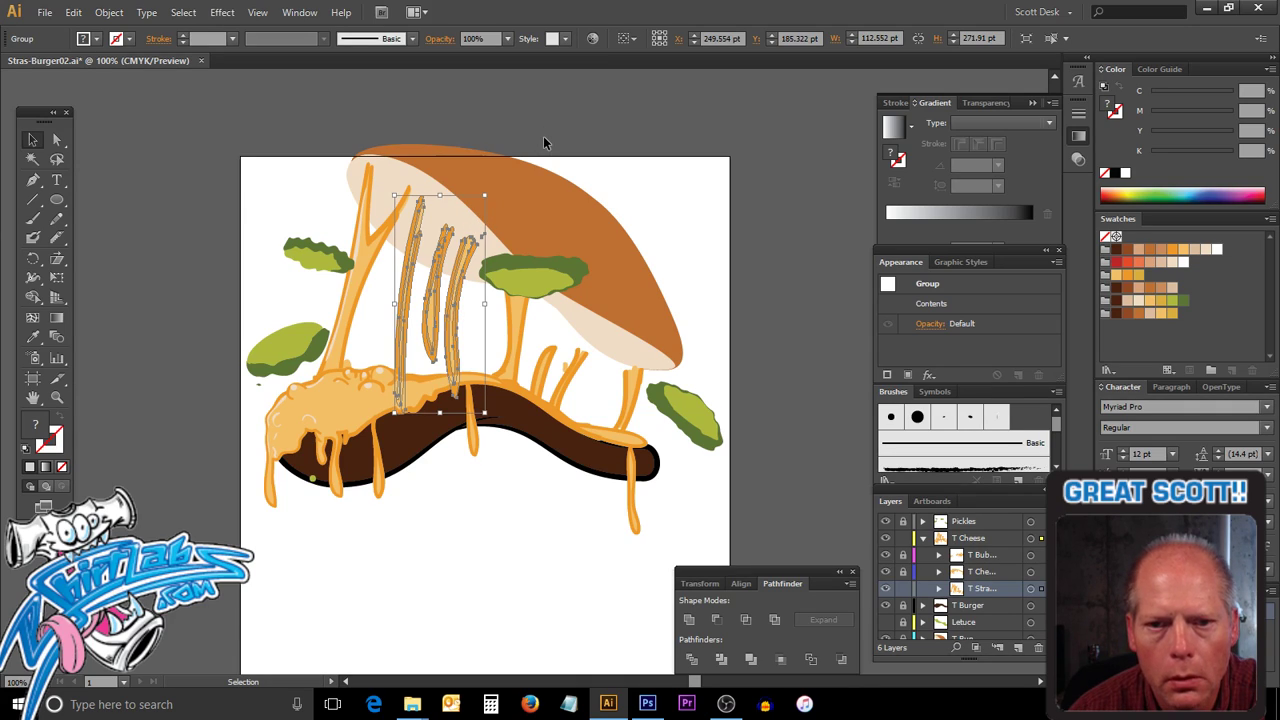
pyautogui.hotkey('ctrl', 'shift', 'b')
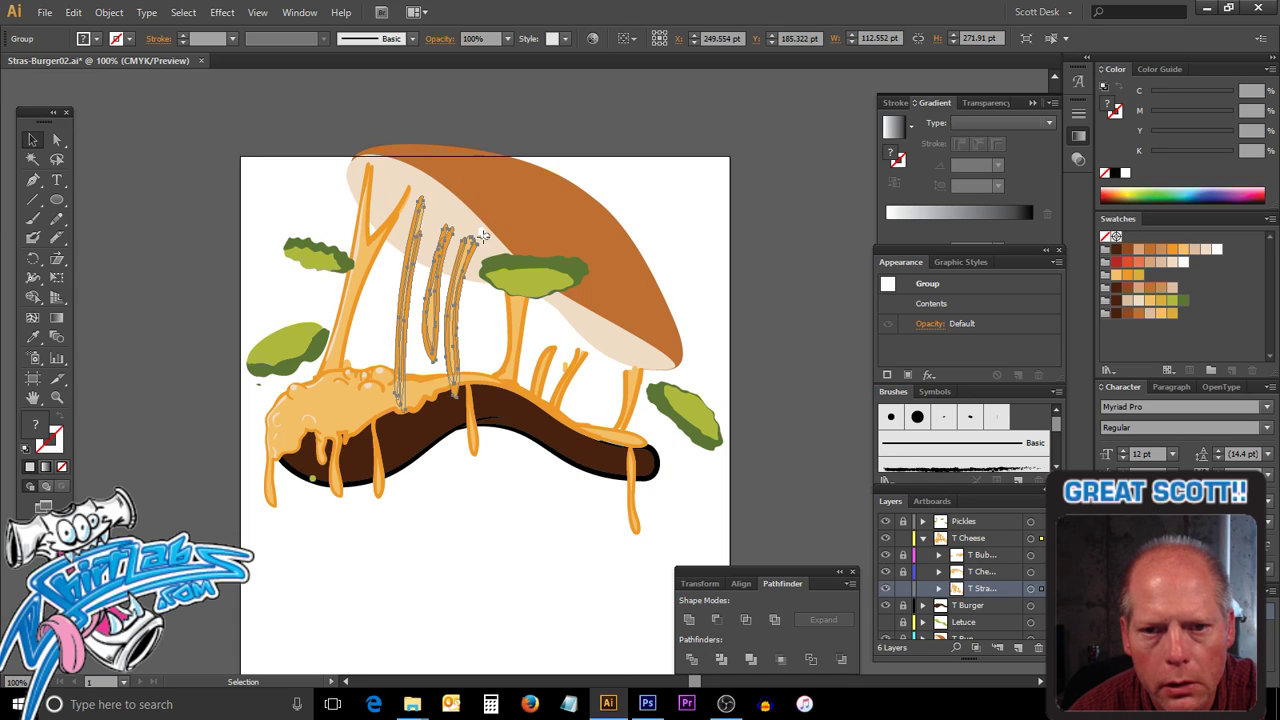
pyautogui.hotkey('ctrl', 'shift', 'b')
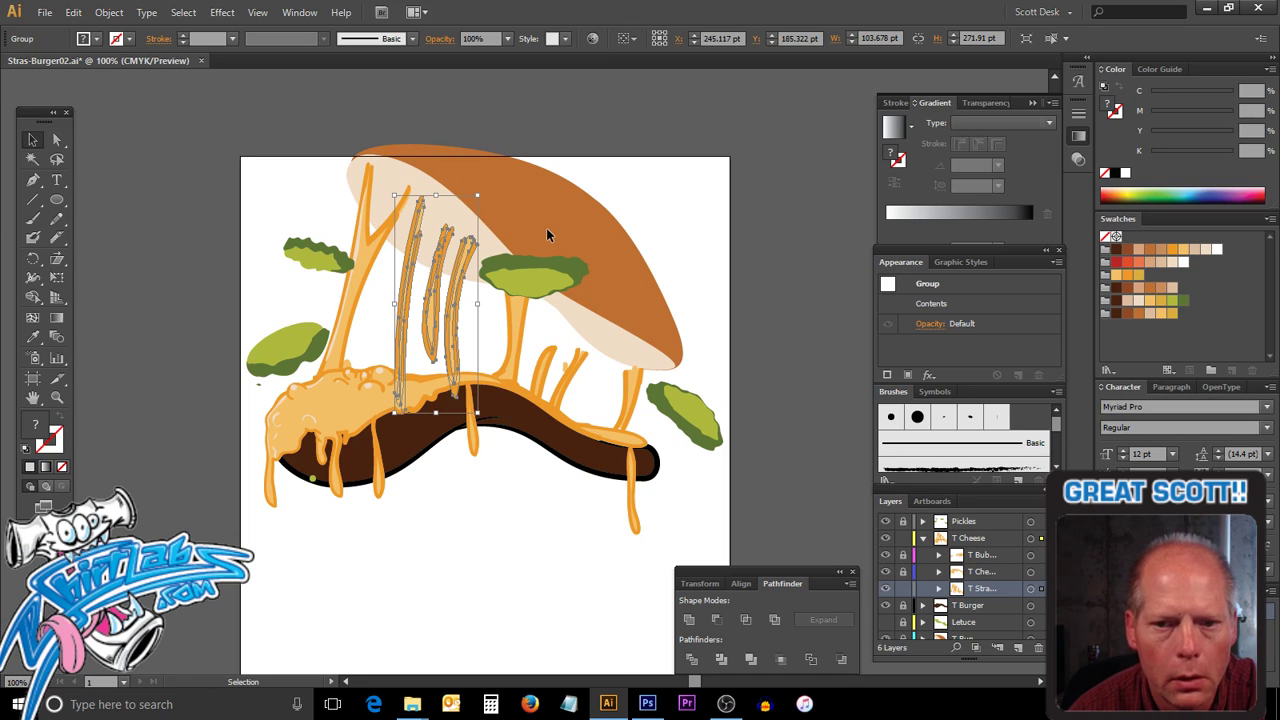
pyautogui.click(700, 212)
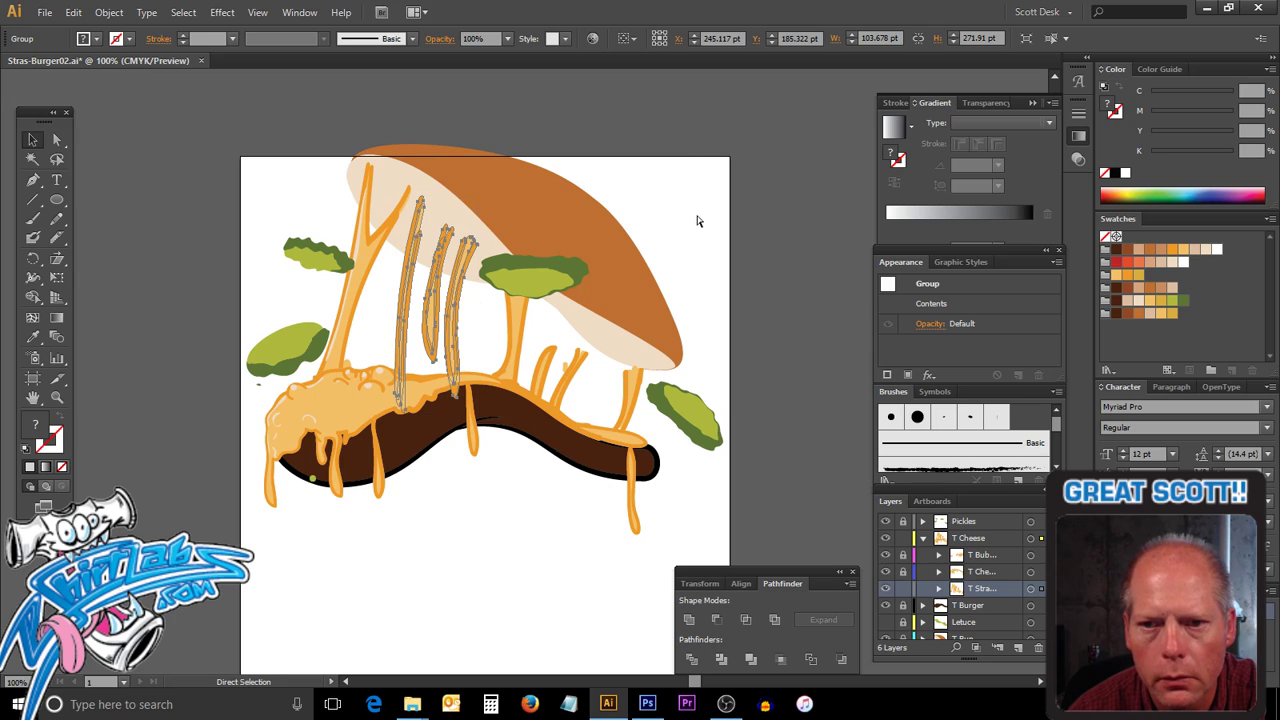
pyautogui.click(566, 370)
pyautogui.click(755, 398)
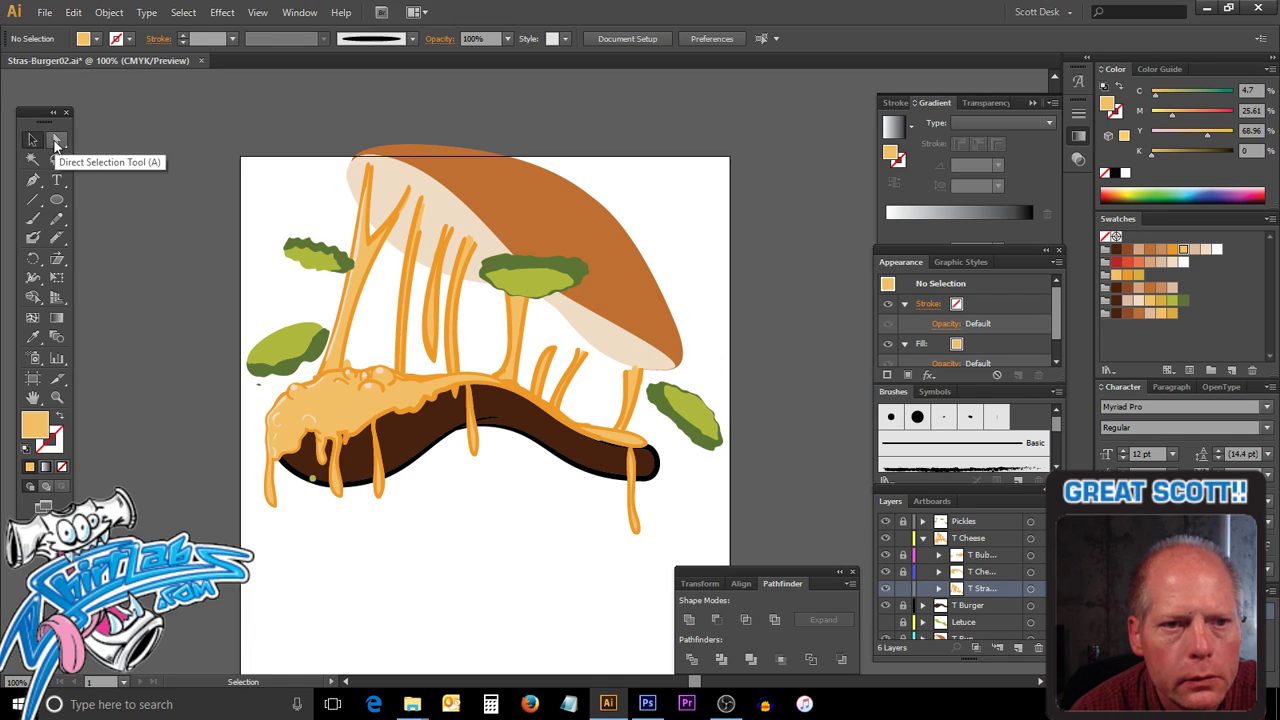
# Flip and stretch the short right-end strand vertically with the Scale tool up into the bun.
pyautogui.click(586, 384)
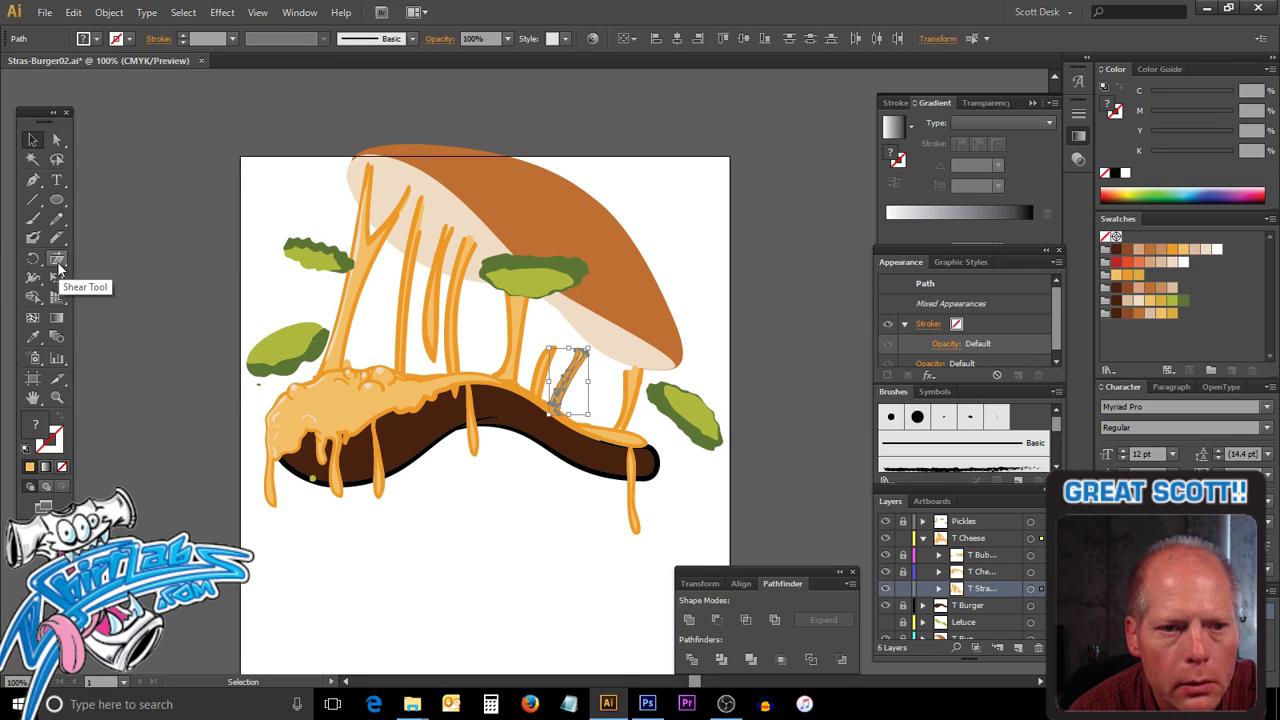
pyautogui.moveTo(61, 262); pyautogui.dragTo(128, 261)
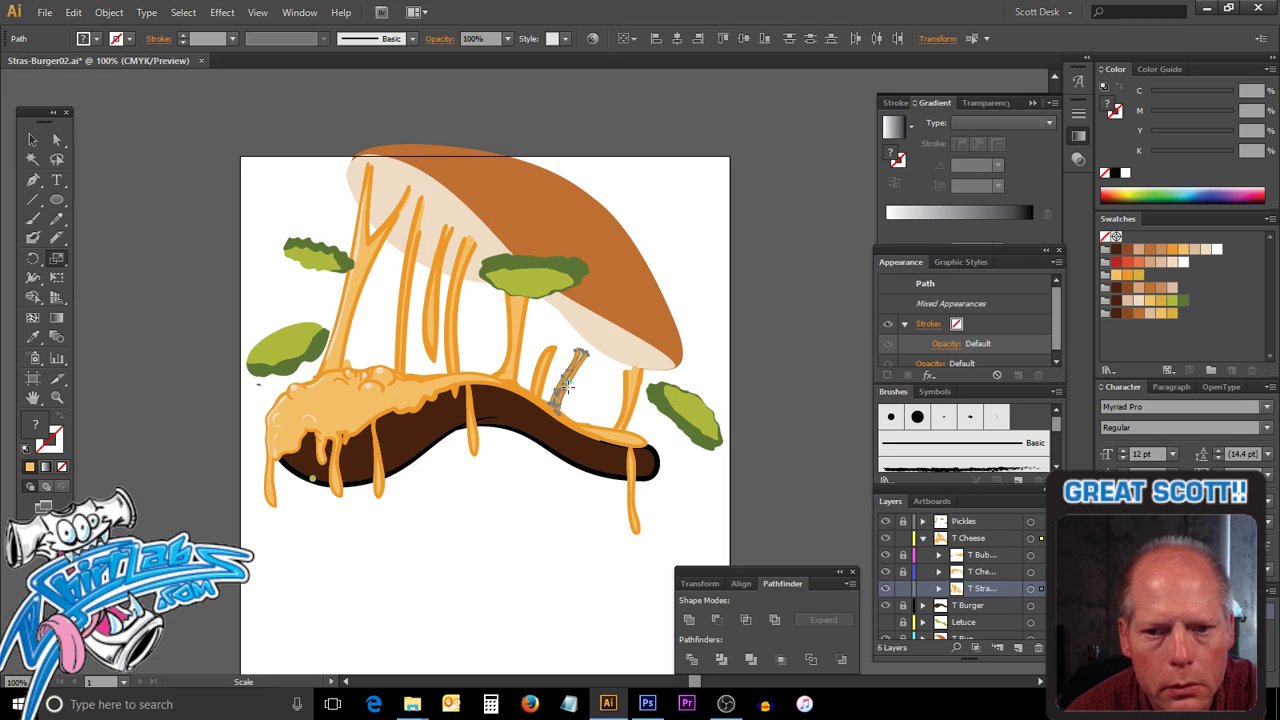
pyautogui.moveTo(566, 402); pyautogui.dragTo(602, 318)
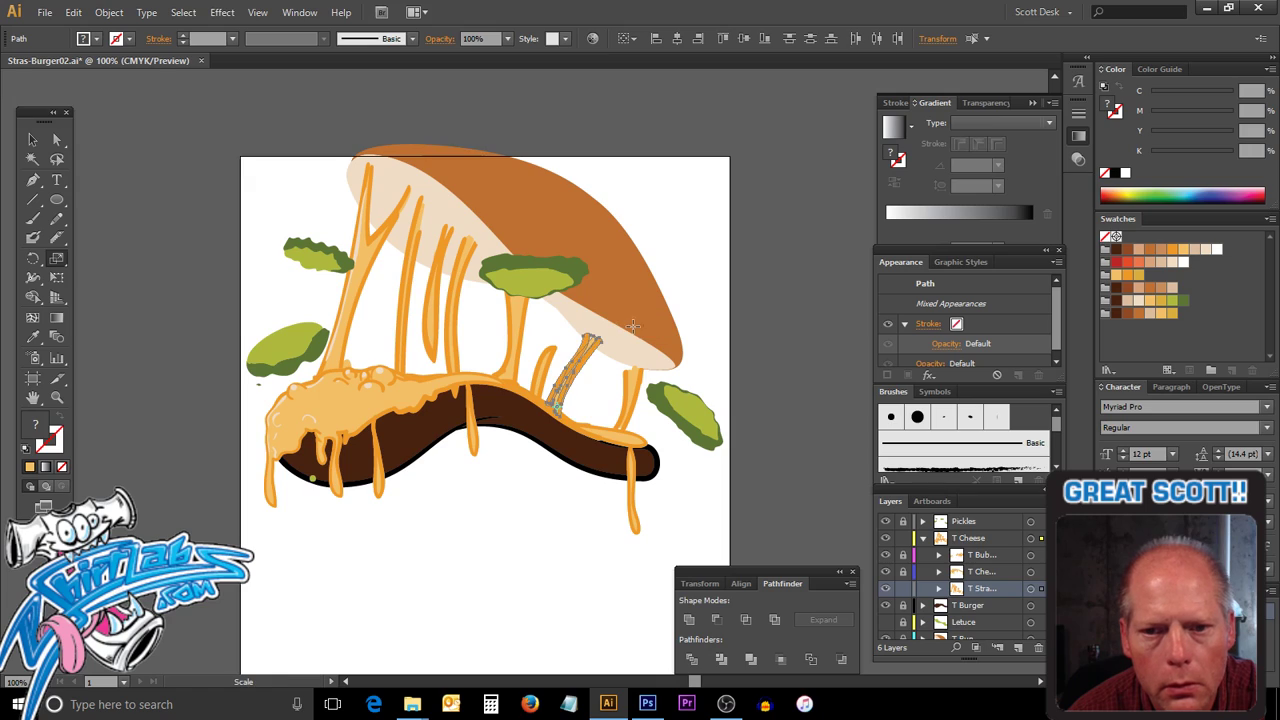
pyautogui.press('v')
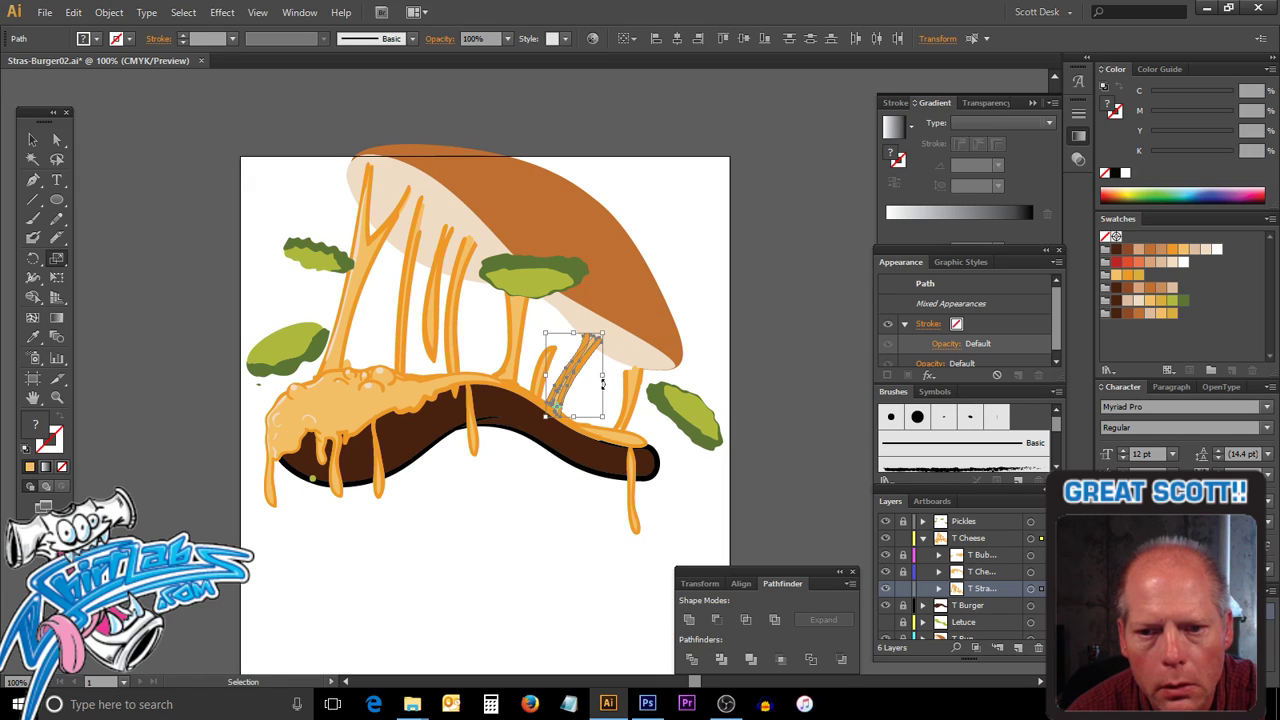
pyautogui.click(608, 390)
pyautogui.moveTo(618, 395); pyautogui.dragTo(641, 408)
pyautogui.press('s')
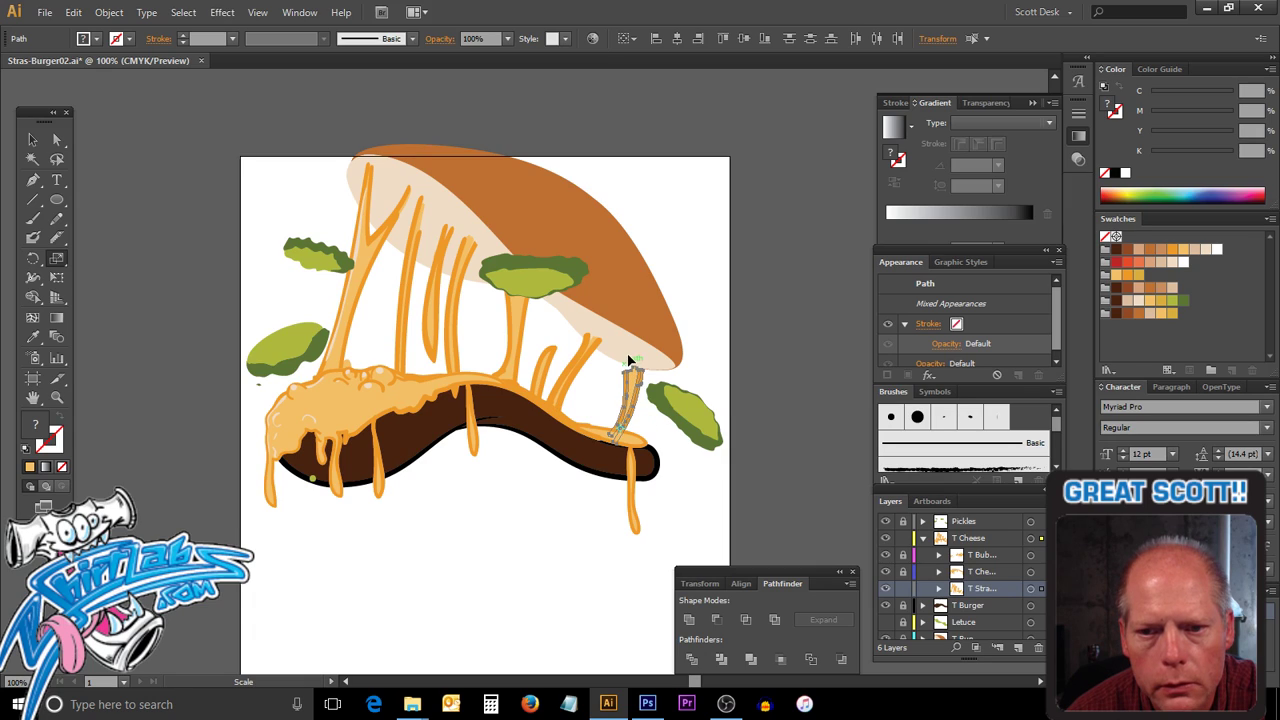
pyautogui.moveTo(630, 356)
pyautogui.mouseDown()
pyautogui.moveTo(633, 338)
pyautogui.moveTo(634, 352)
pyautogui.mouseUp()
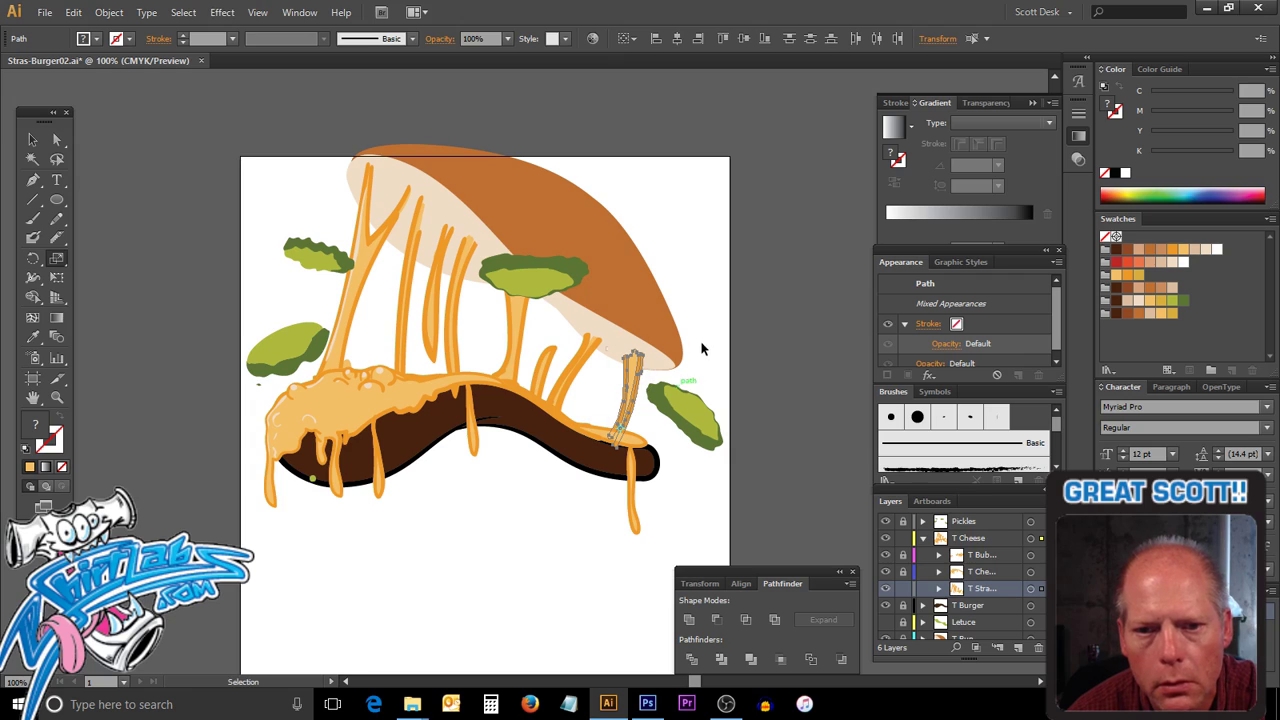
pyautogui.hotkey('ctrl', 'shift', 'a')
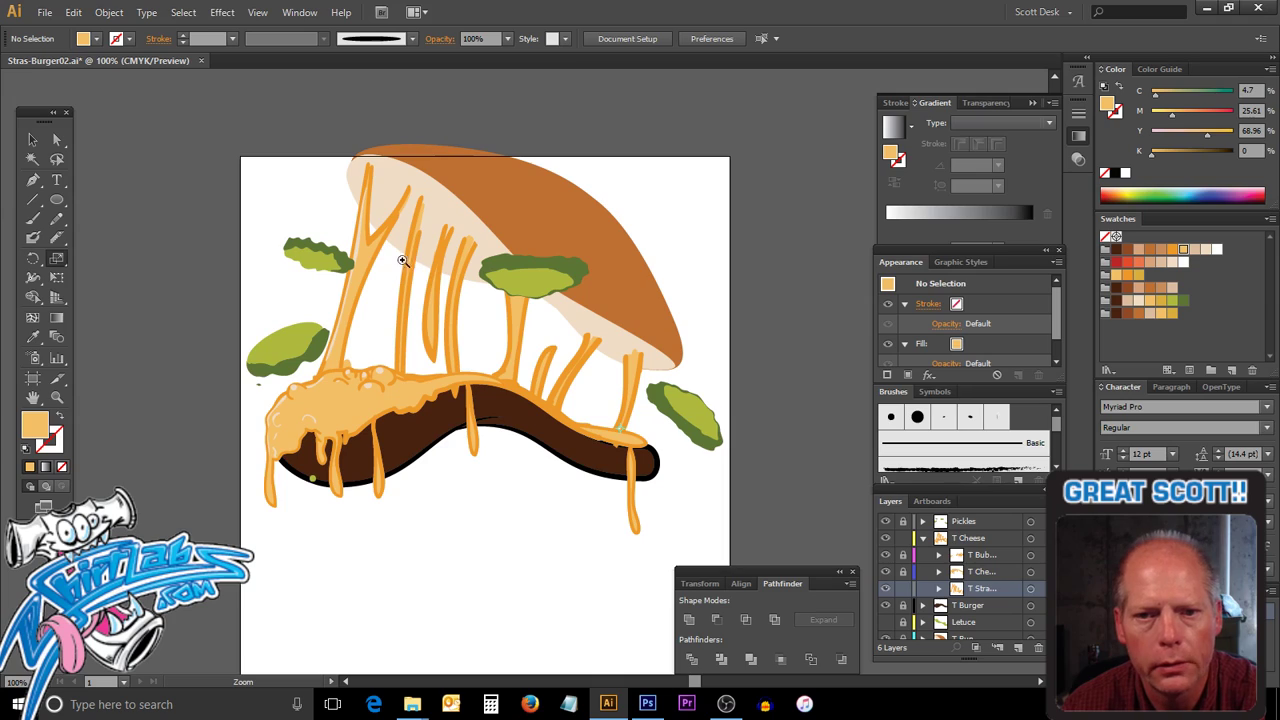
pyautogui.press('z')
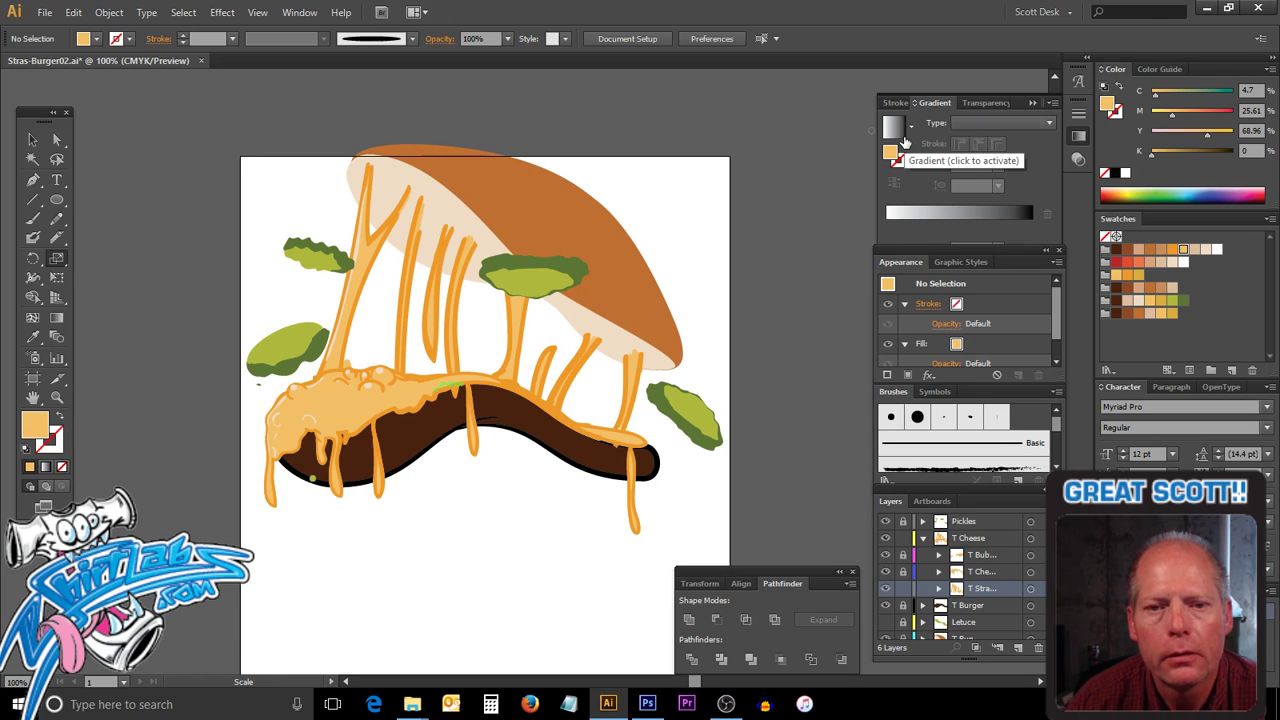
# Load a darker strand's orange as the fill, then select and deselect the V-shaped strand.
pyautogui.click(33, 140)
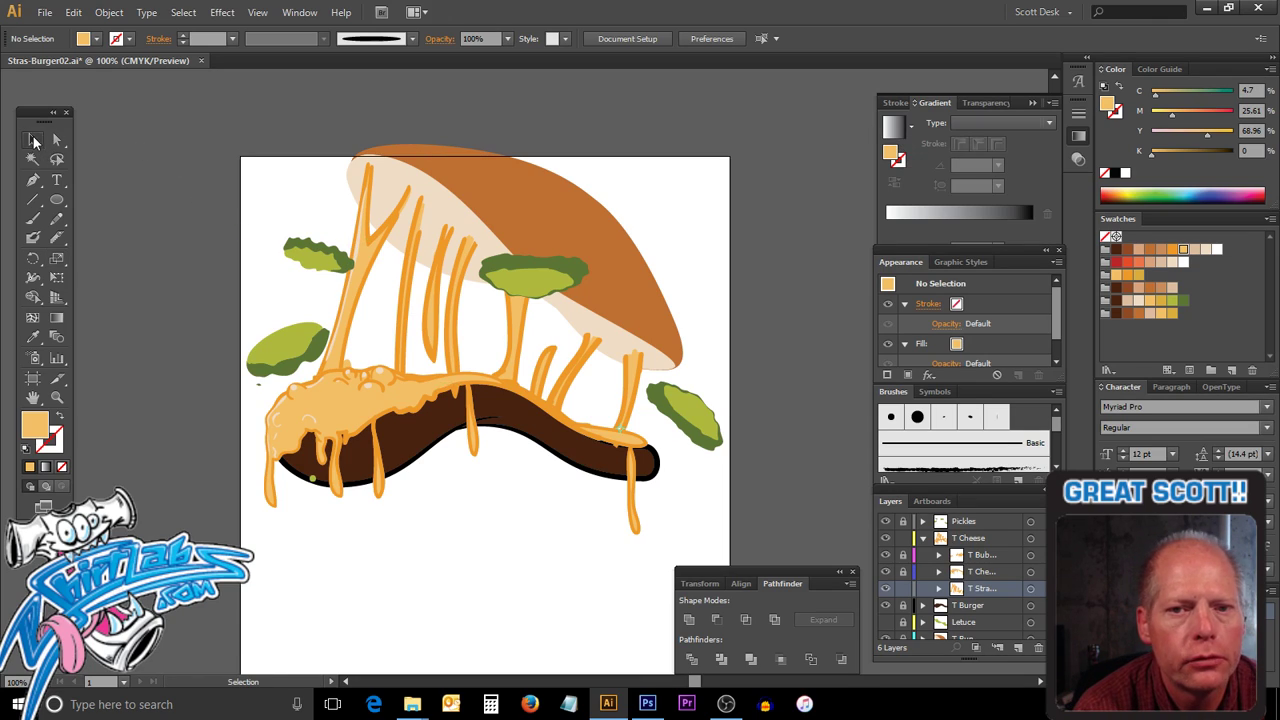
pyautogui.click(364, 177)
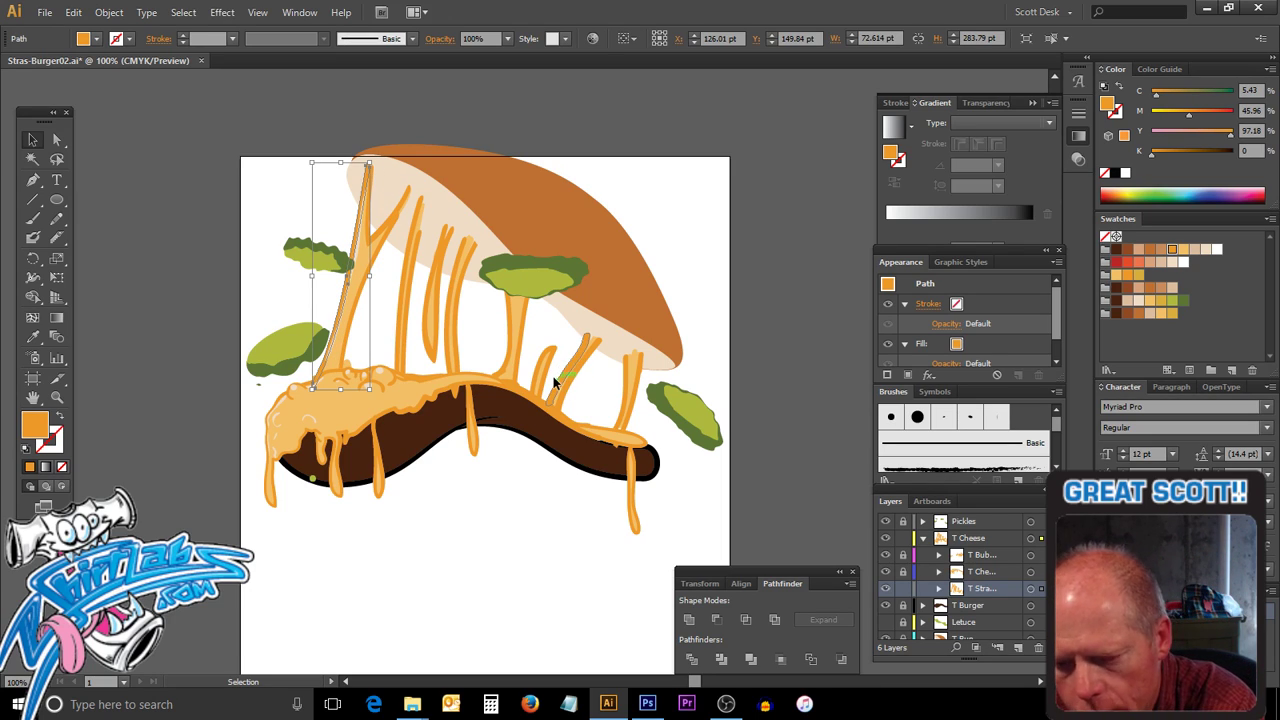
pyautogui.click(553, 375)
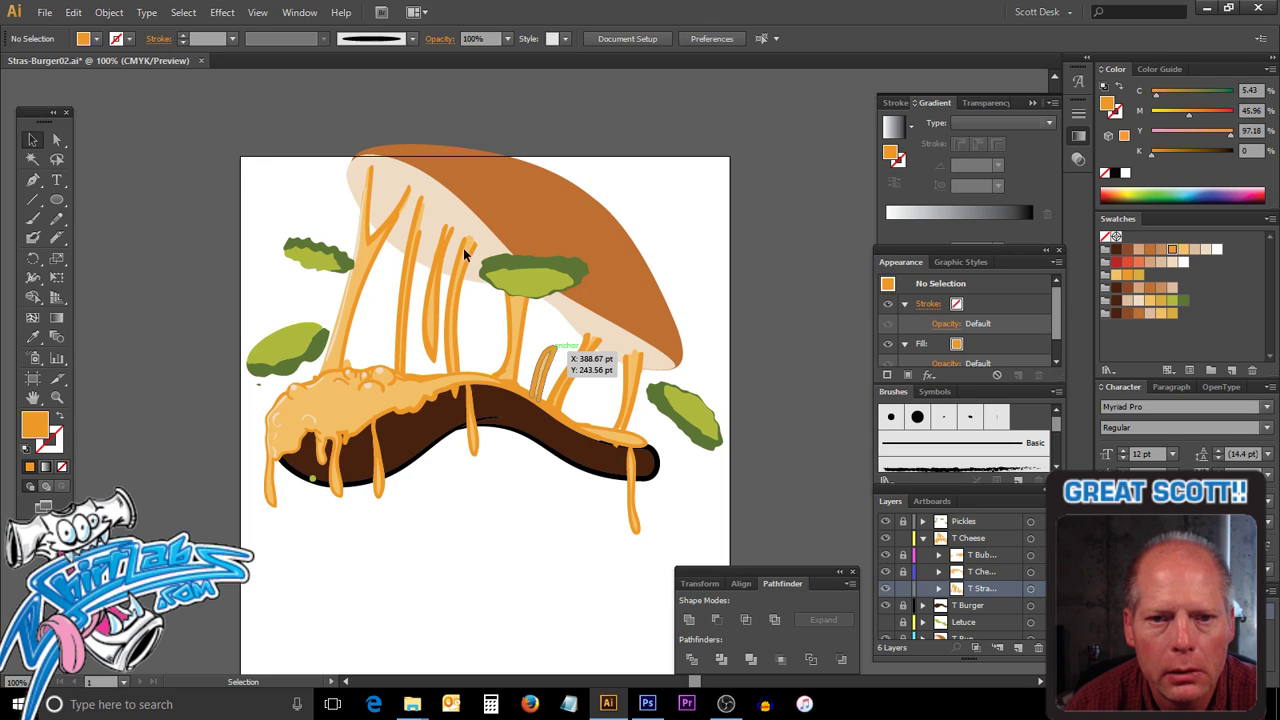
pyautogui.click(400, 199)
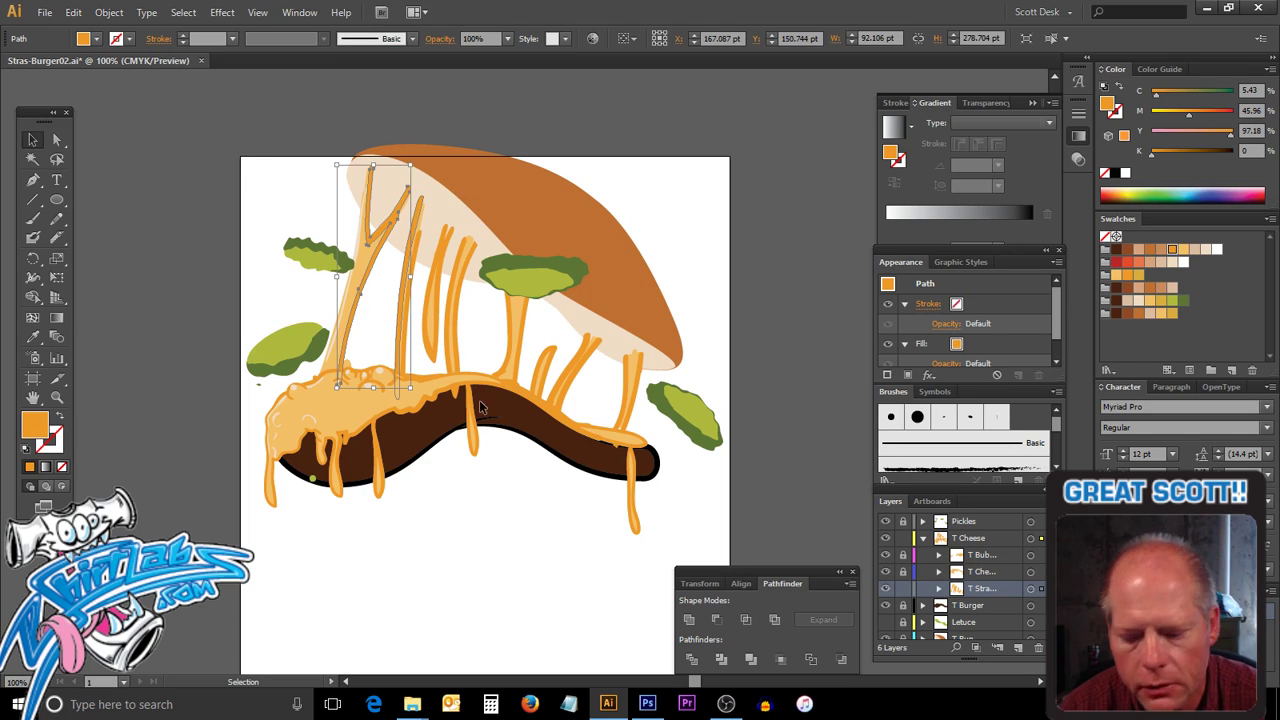
pyautogui.click(495, 450)
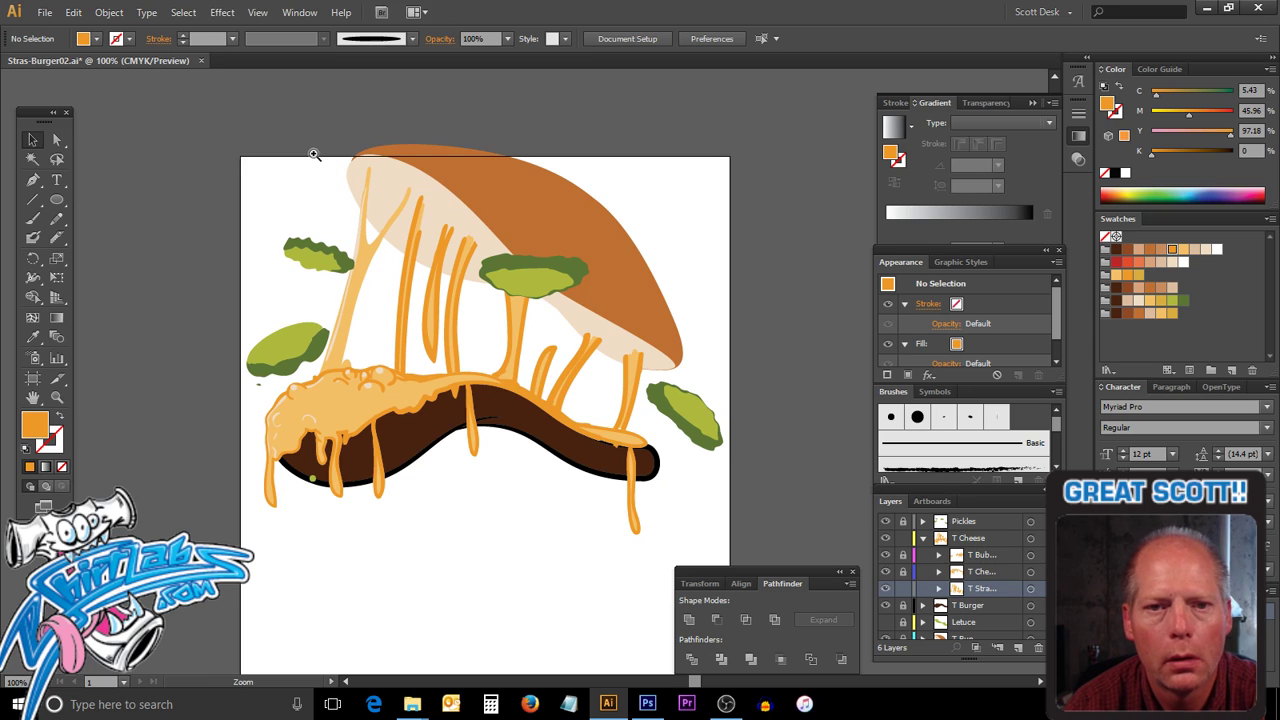
# Zoom in on the cheese strands, swap fill to stroke, and take the Pencil tool.
pyautogui.moveTo(314, 154); pyautogui.dragTo(494, 476)
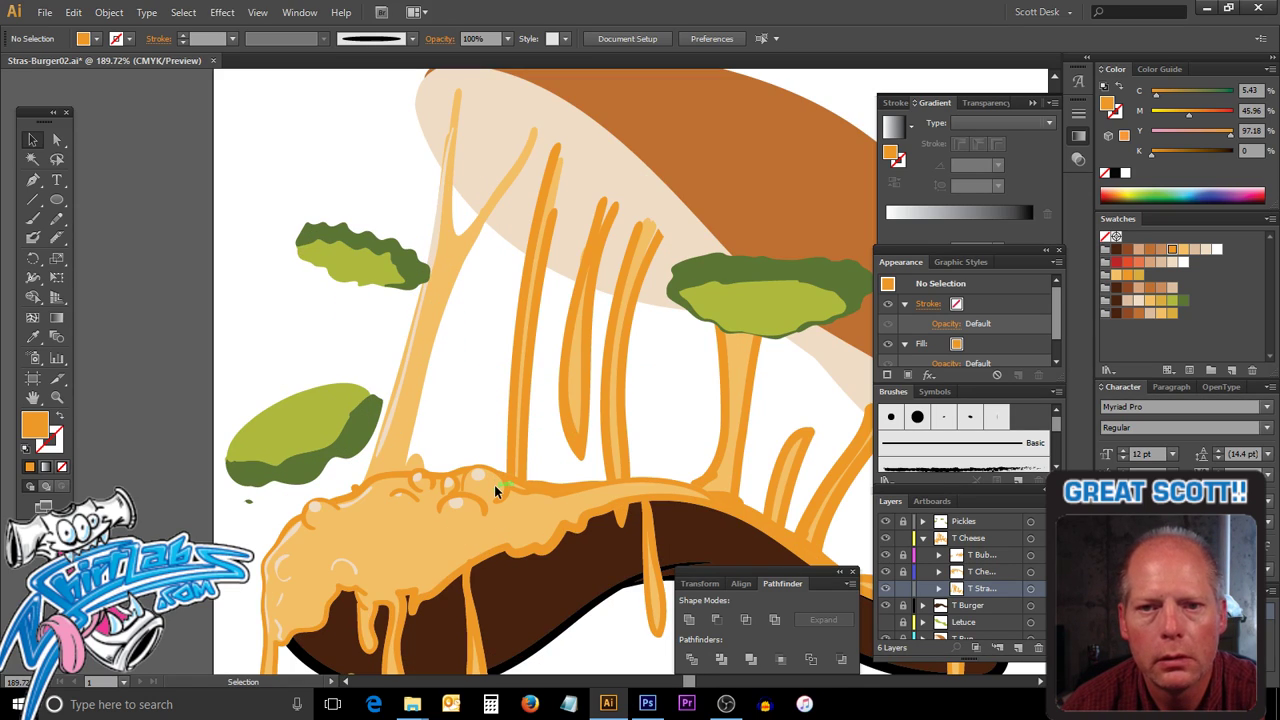
pyautogui.click(61, 418)
pyautogui.click(33, 237)
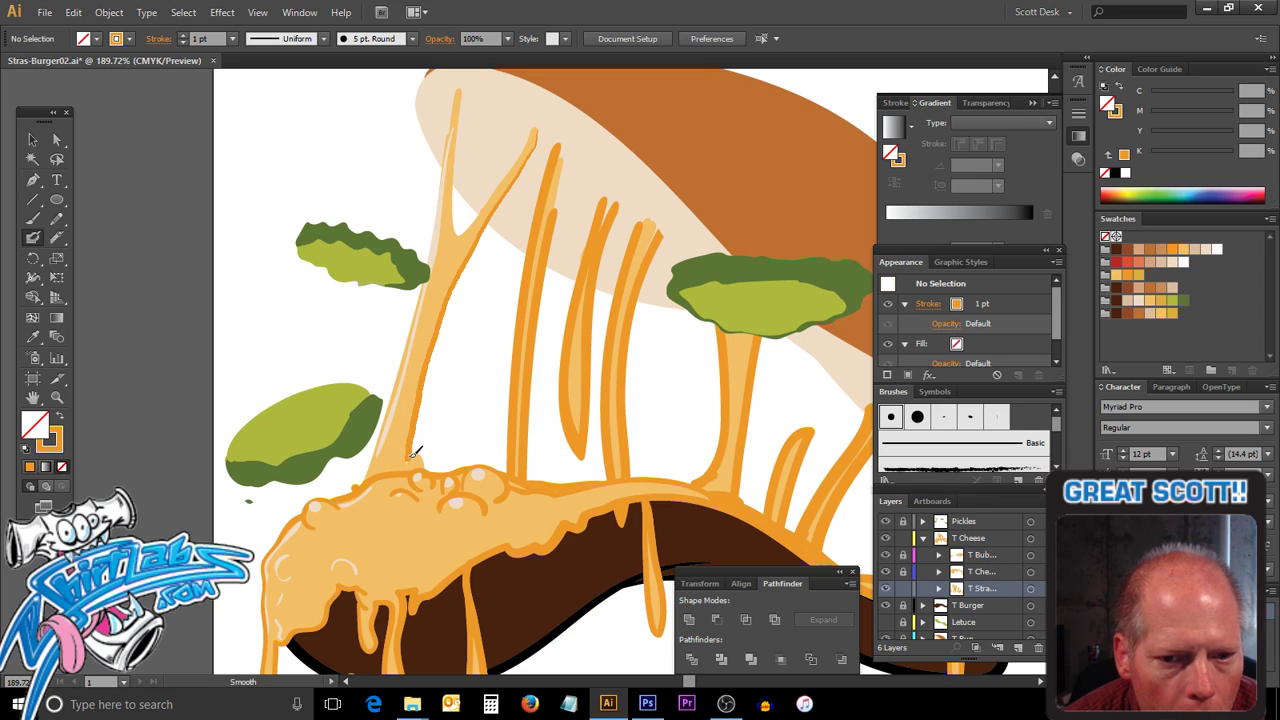
# Trace a darker-orange pencil path up the leftmost strand of the arched trio to its fork.
pyautogui.moveTo(425, 463); pyautogui.dragTo(421, 467)
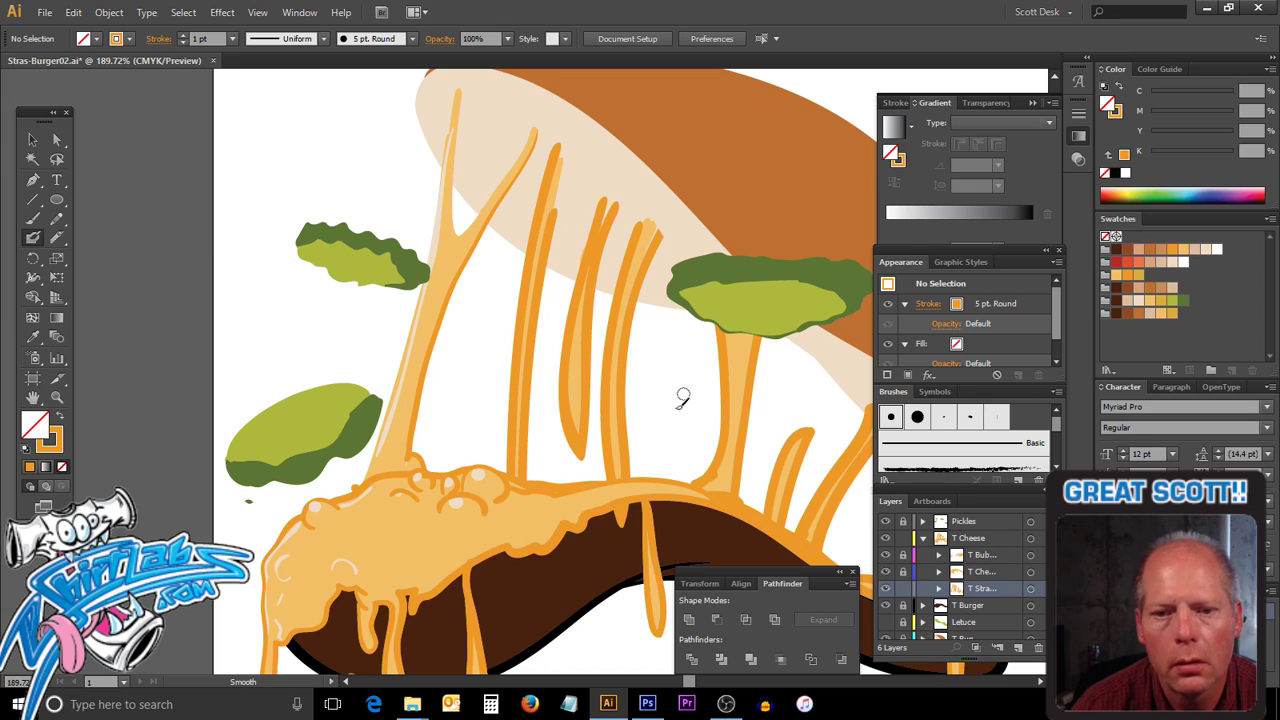
pyautogui.moveTo(405, 455)
pyautogui.mouseDown()
pyautogui.moveTo(437, 324)
pyautogui.moveTo(500, 232)
pyautogui.mouseUp()
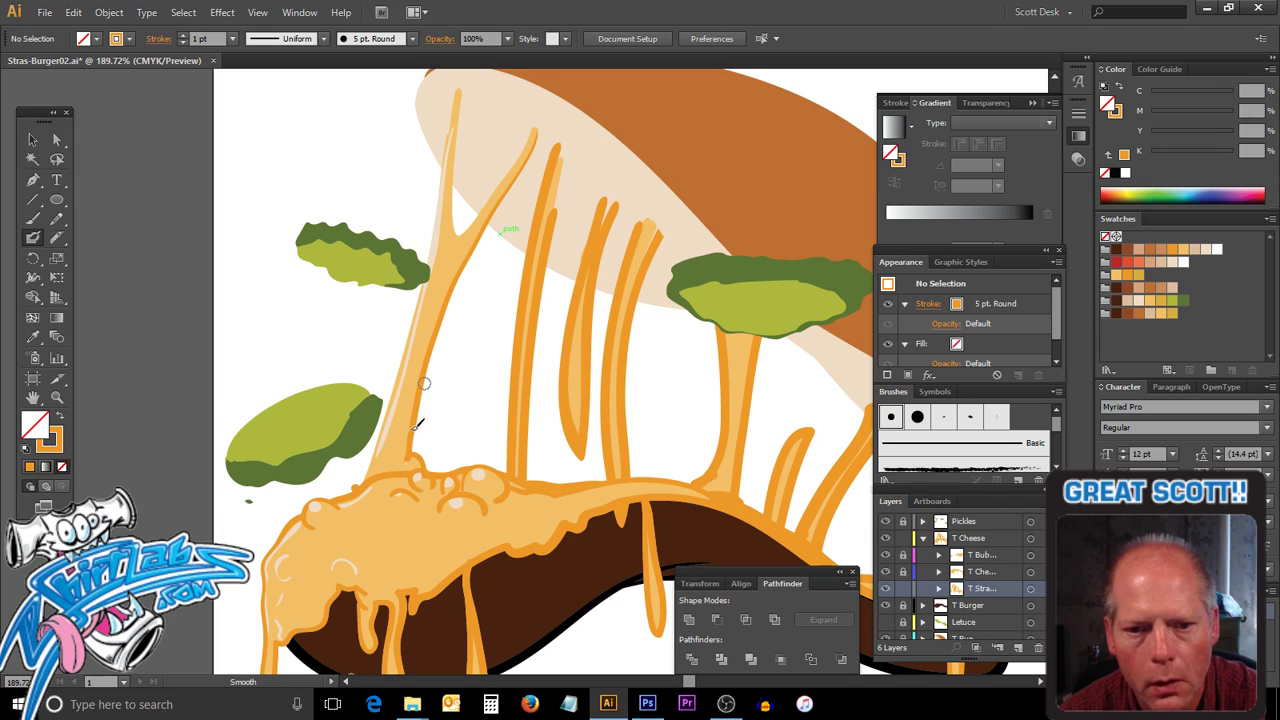
pyautogui.moveTo(408, 420)
pyautogui.mouseDown()
pyautogui.moveTo(436, 322)
pyautogui.moveTo(514, 194)
pyautogui.moveTo(514, 251)
pyautogui.moveTo(497, 244)
pyautogui.moveTo(519, 220)
pyautogui.moveTo(504, 198)
pyautogui.moveTo(464, 237)
pyautogui.moveTo(575, 73)
pyautogui.mouseUp()
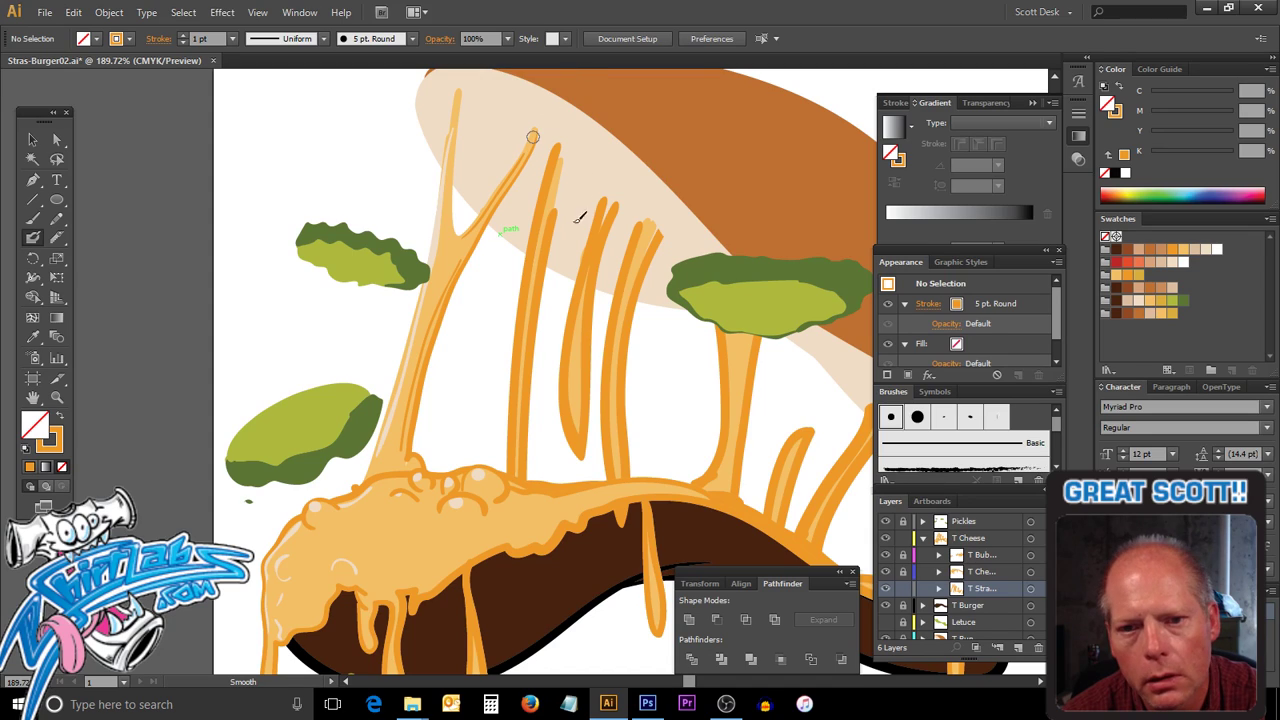
# Ungroup the three-strand cheese group, undo two stray orange dots, and select one strand.
pyautogui.press('ctrl')
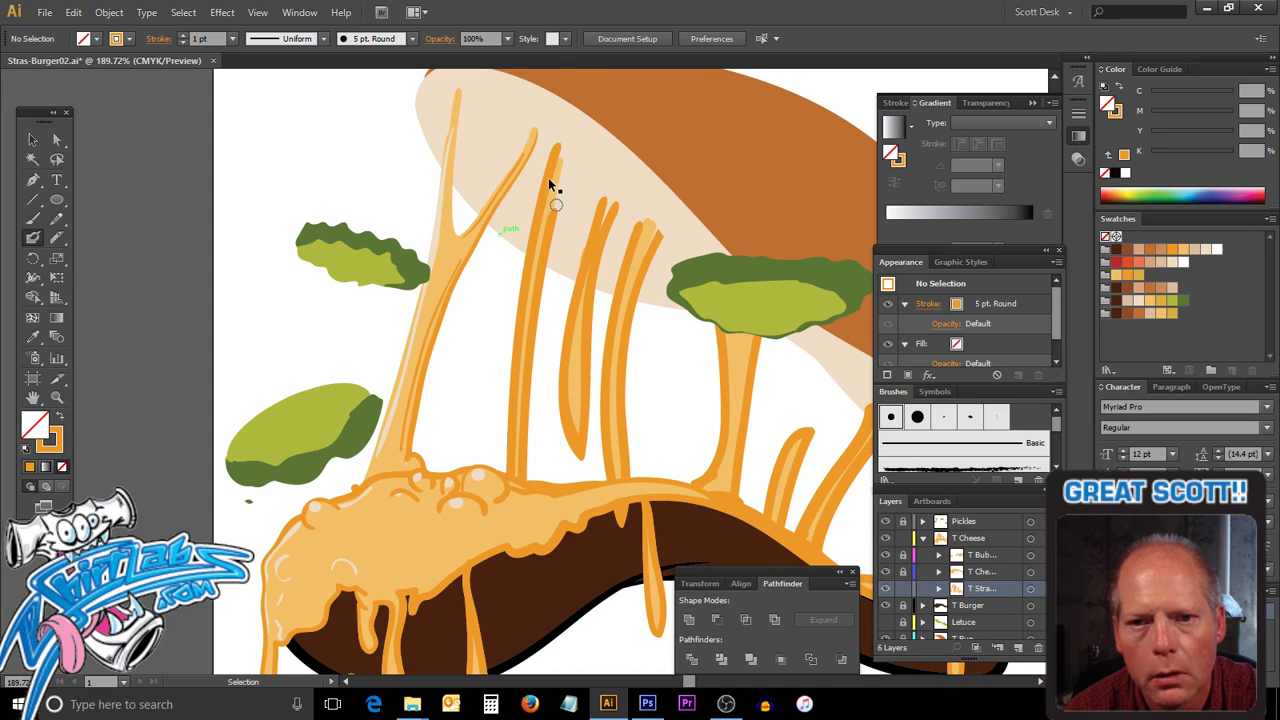
pyautogui.keyDown('ctrl'); pyautogui.click(548, 177); pyautogui.keyUp('ctrl')
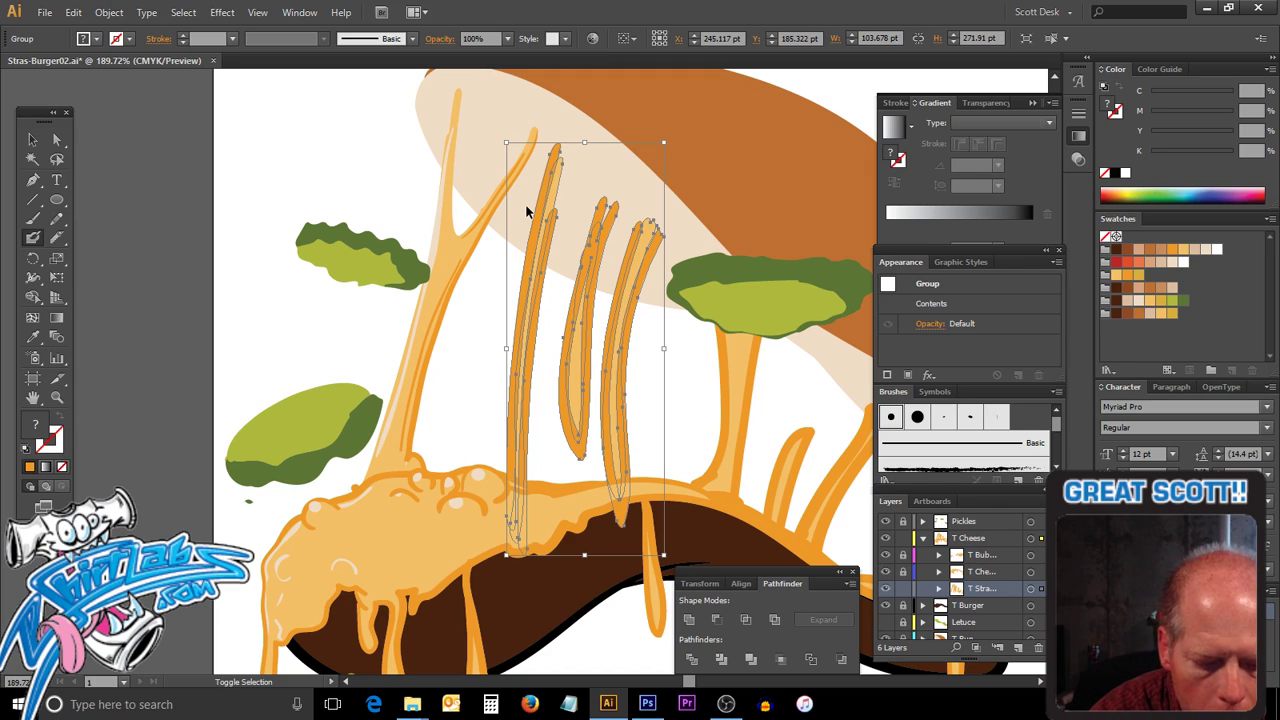
pyautogui.hotkey('ctrl', 'shift', 'g')
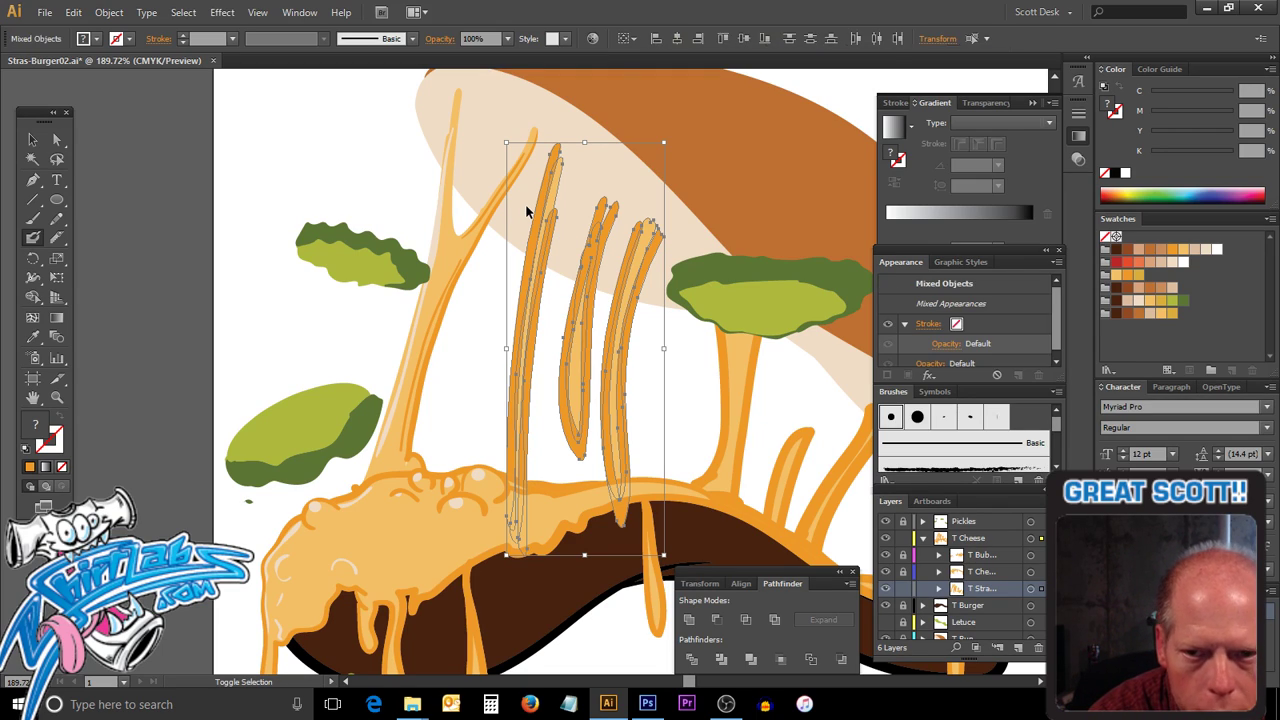
pyautogui.moveTo(485, 319)
pyautogui.mouseDown()
pyautogui.moveTo(484, 385)
pyautogui.moveTo(478, 326)
pyautogui.mouseUp()
pyautogui.rightClick(480, 327)
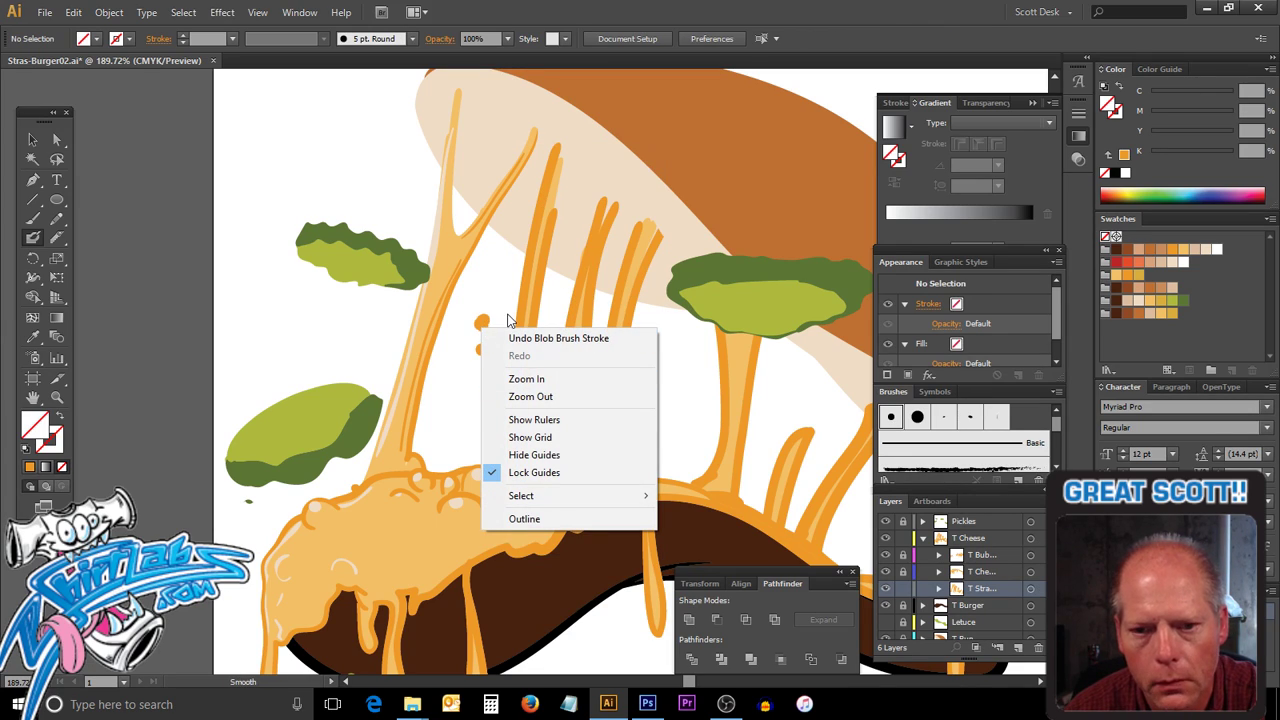
pyautogui.click(508, 300)
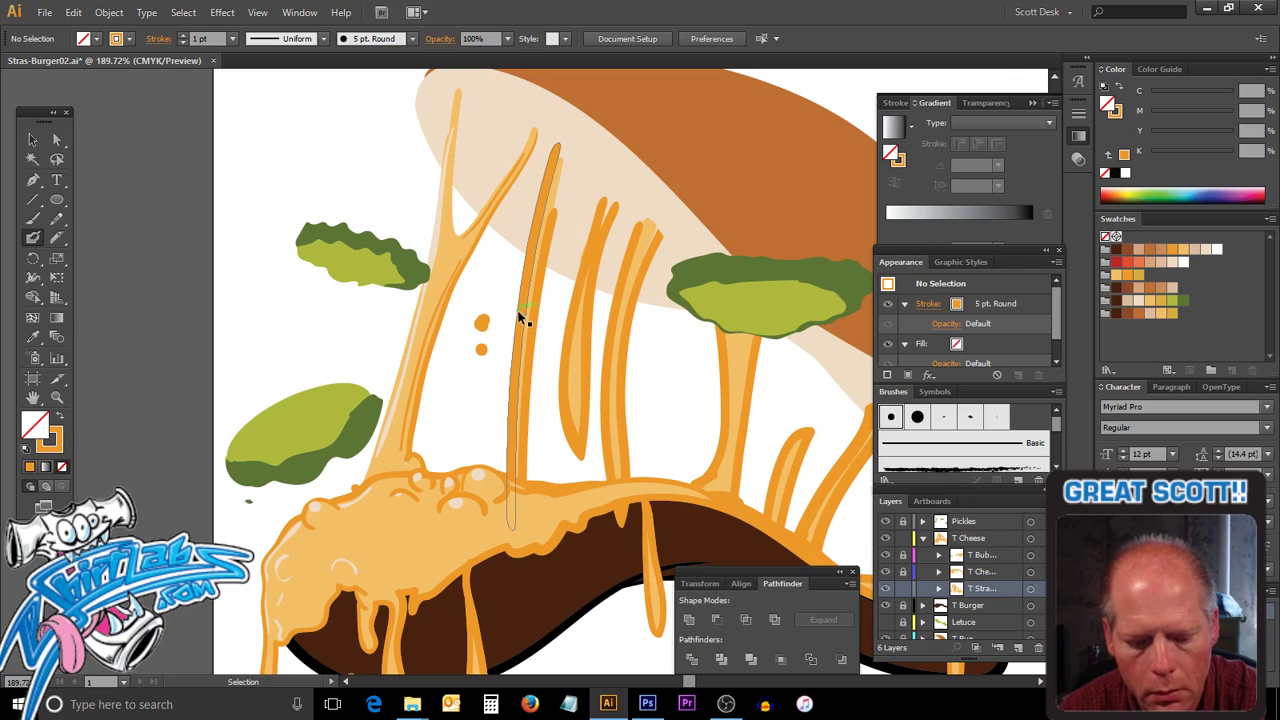
pyautogui.hotkey('ctrl', 'z')
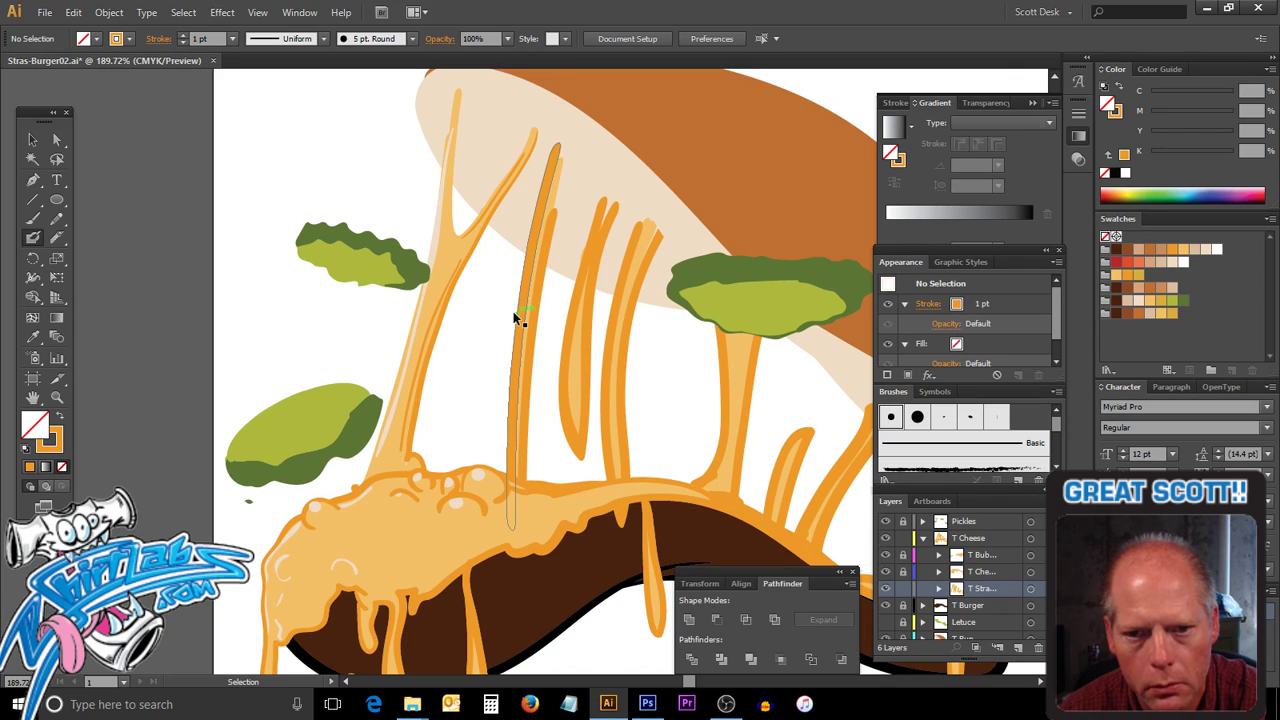
pyautogui.hotkey('ctrl', 'z')
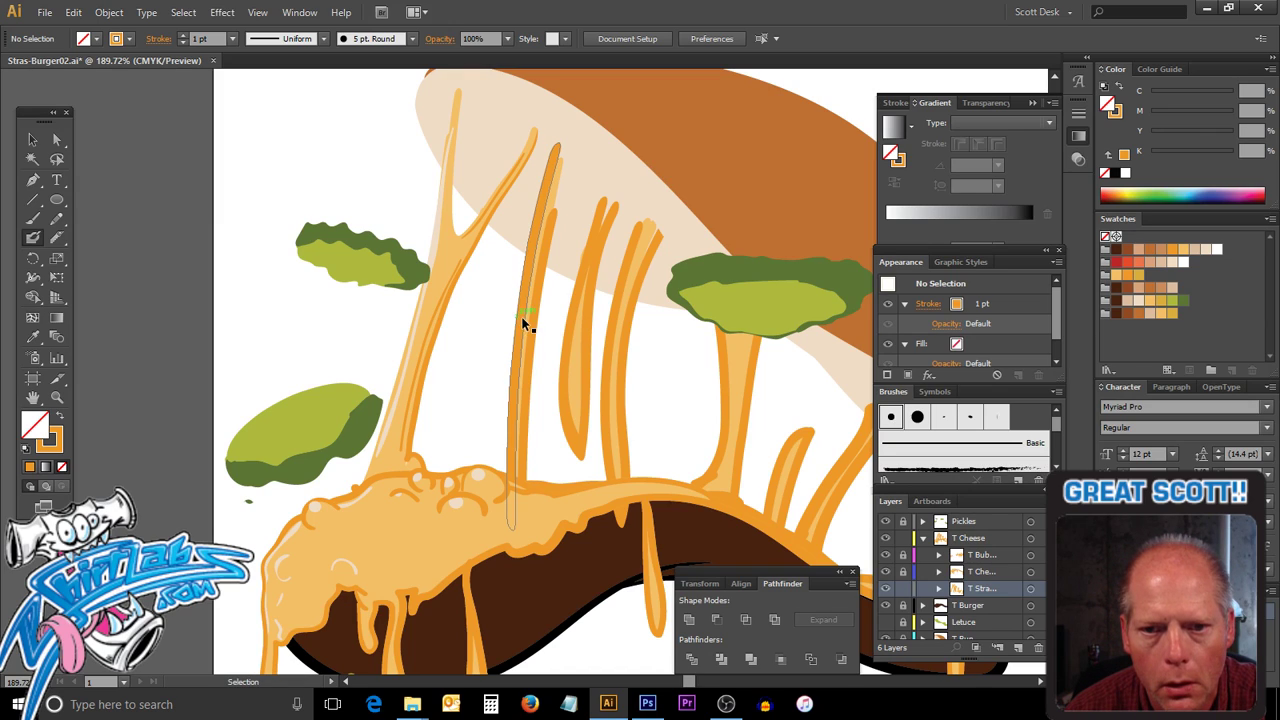
pyautogui.keyDown('ctrl'); pyautogui.click(522, 322); pyautogui.keyUp('ctrl')
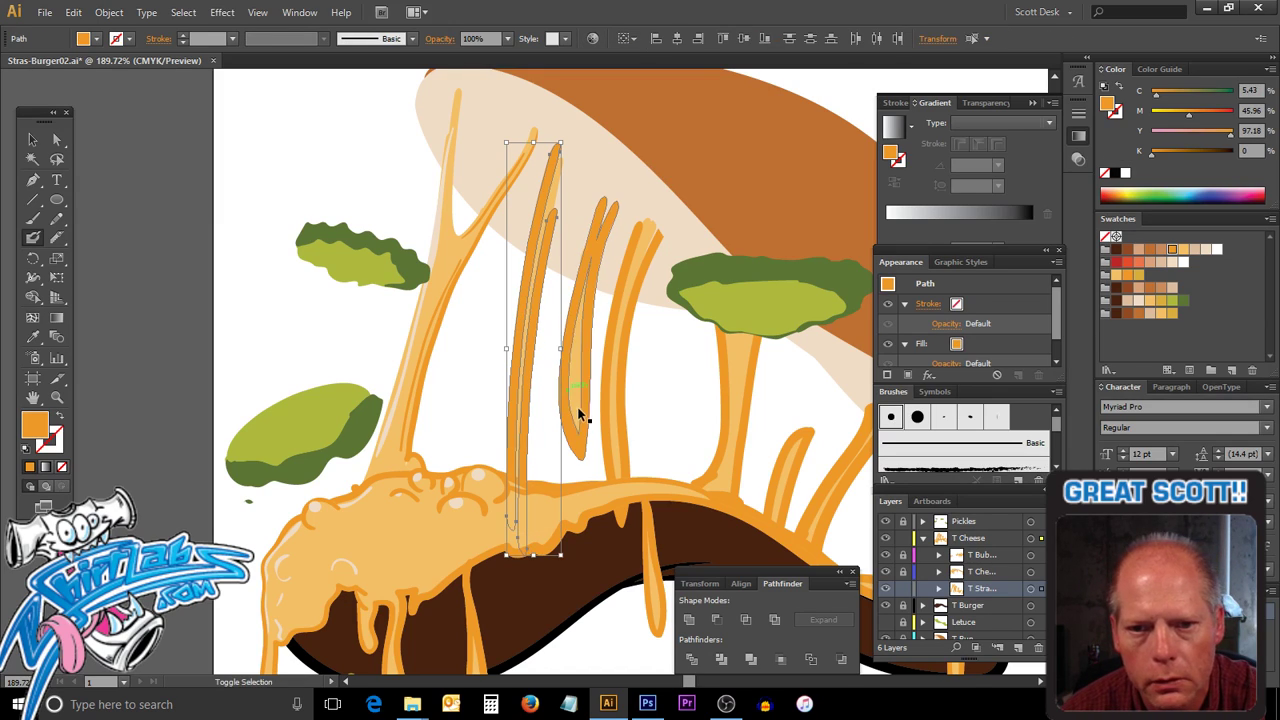
# Trace a darker-orange shape down the slim strand beside the trio, then swap fill and stroke.
pyautogui.hotkey('ctrl', 'shift', 'a')
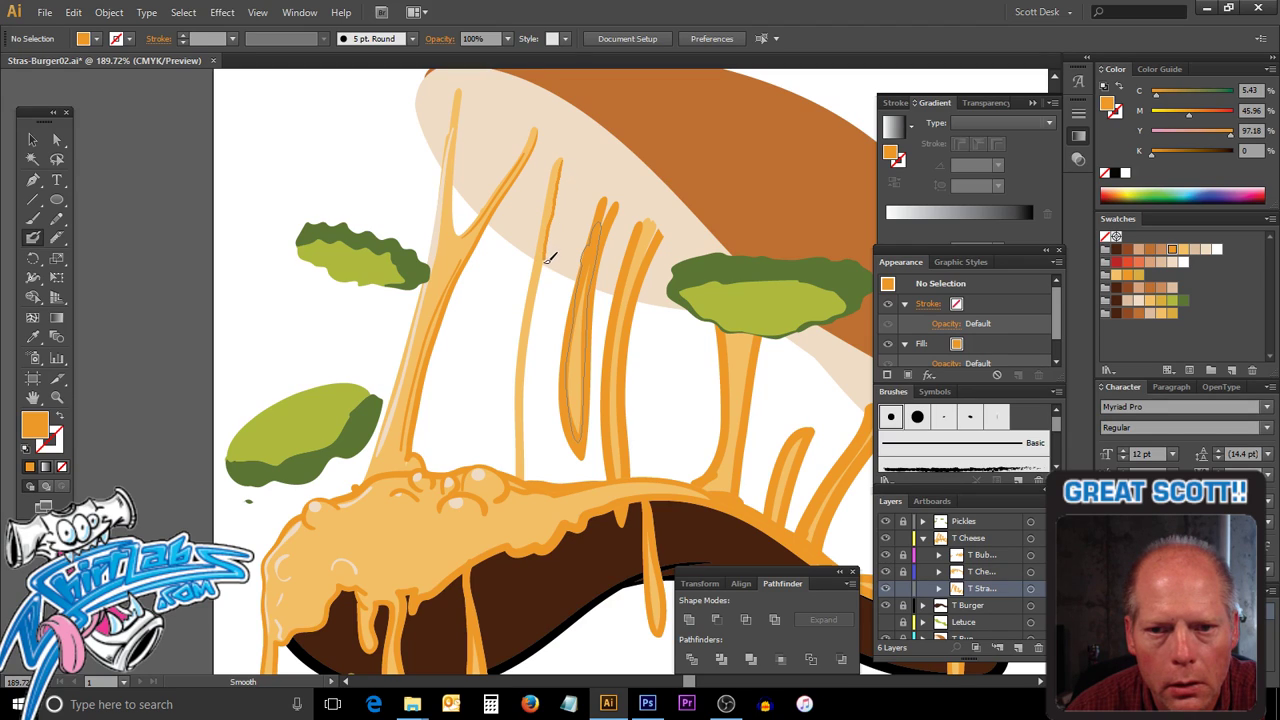
pyautogui.moveTo(539, 292)
pyautogui.mouseDown()
pyautogui.moveTo(525, 352)
pyautogui.moveTo(527, 500)
pyautogui.mouseUp()
pyautogui.hotkey('shift', 'x')
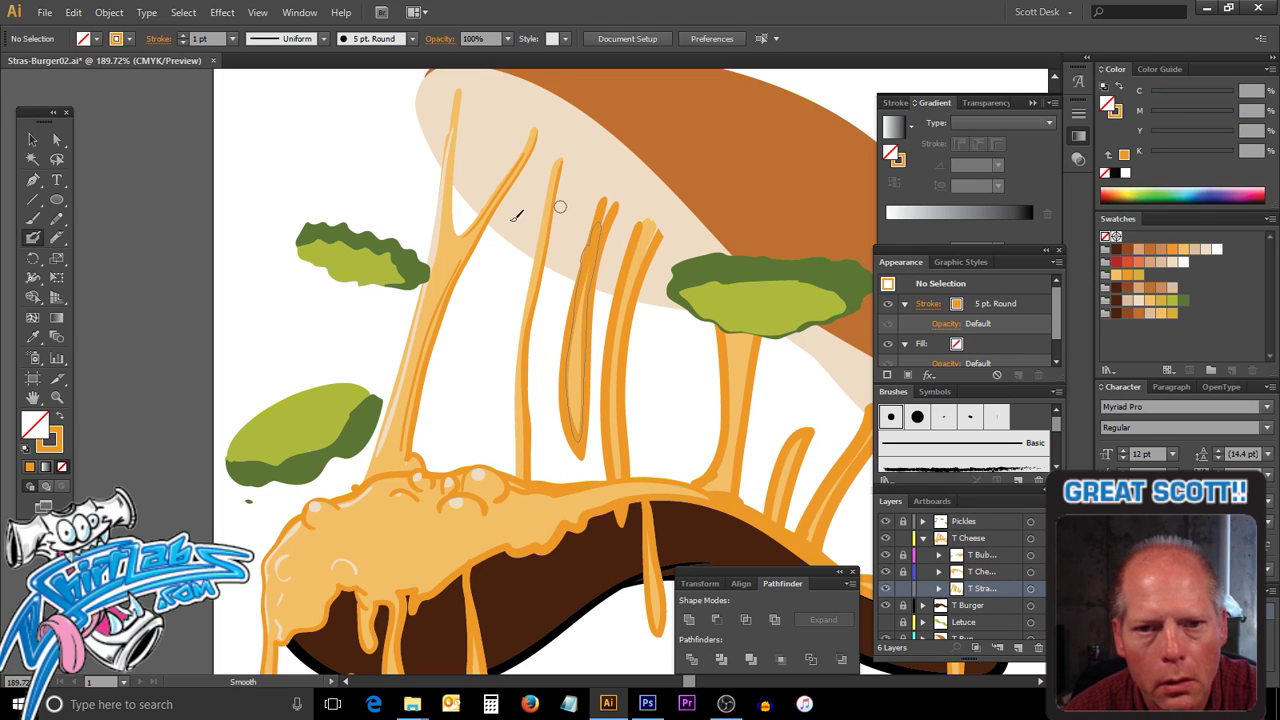
# Sample the pale strand's cream as the stroke colour and pencil a cream highlight along a strand.
pyautogui.keyDown('ctrl'); pyautogui.click(436, 243); pyautogui.keyUp('ctrl')
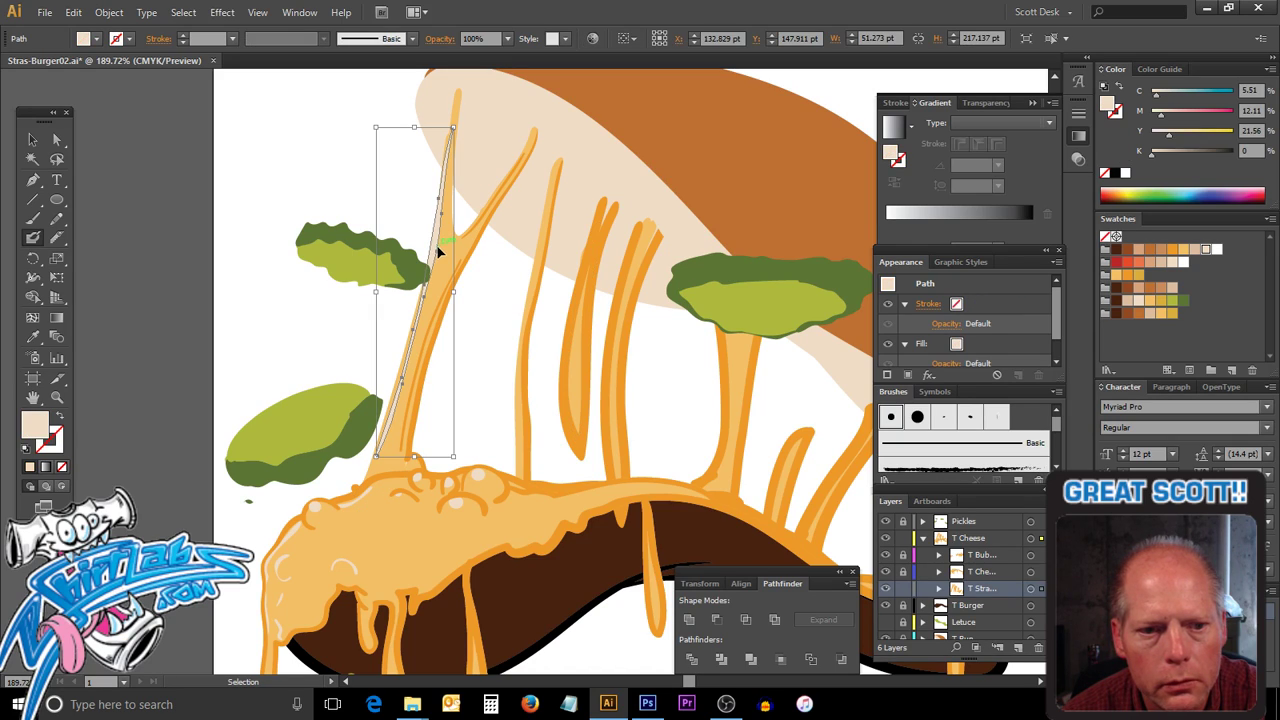
pyautogui.click(59, 414)
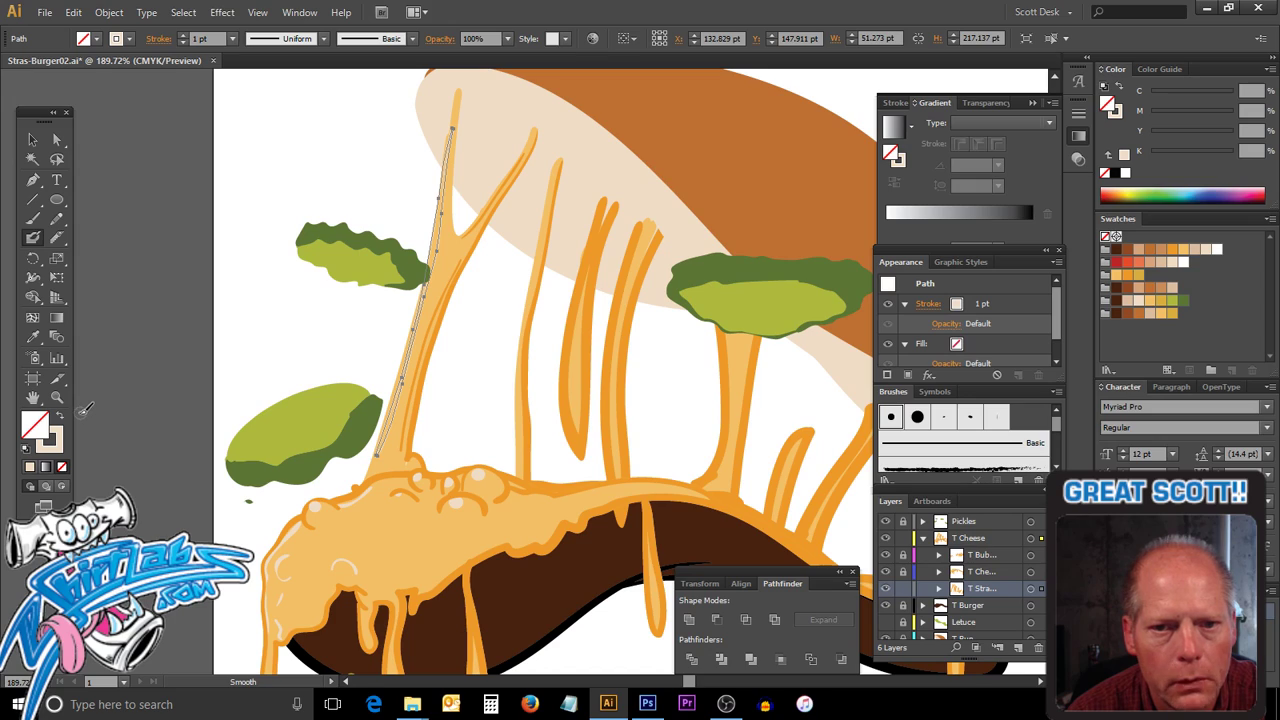
pyautogui.click(59, 414)
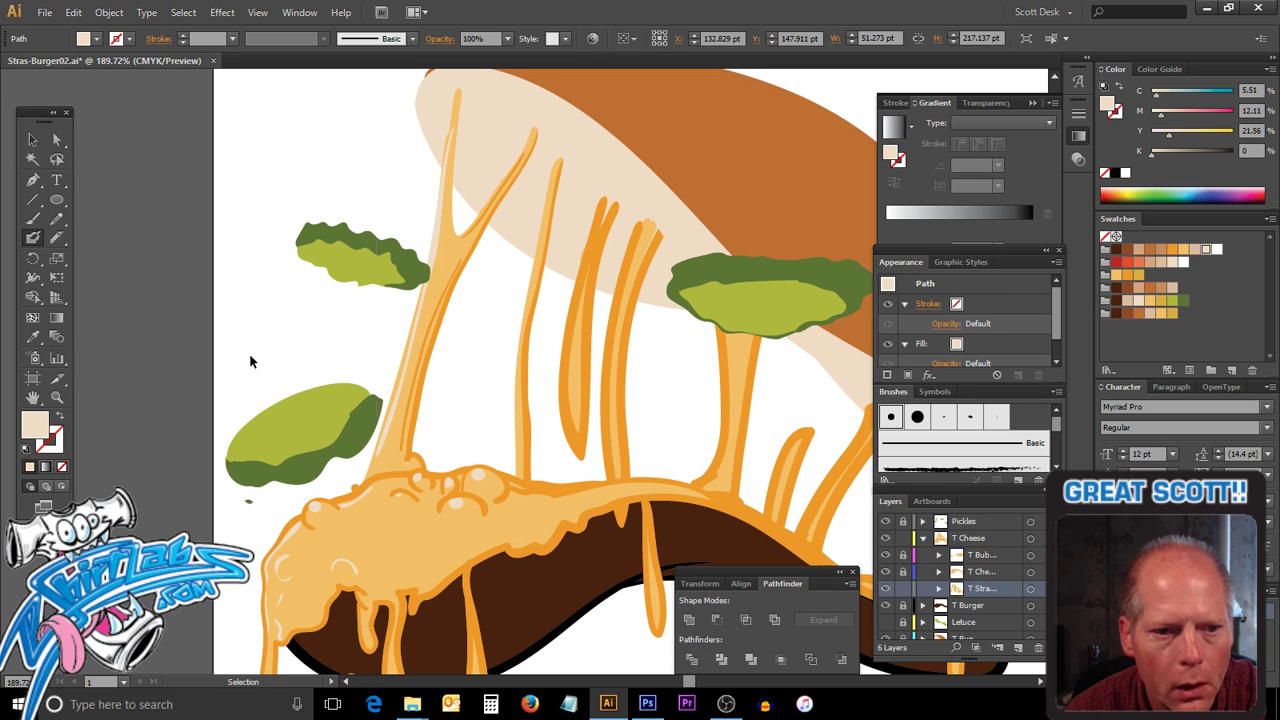
pyautogui.keyDown('ctrl'); pyautogui.click(251, 362); pyautogui.keyUp('ctrl')
pyautogui.click(59, 414)
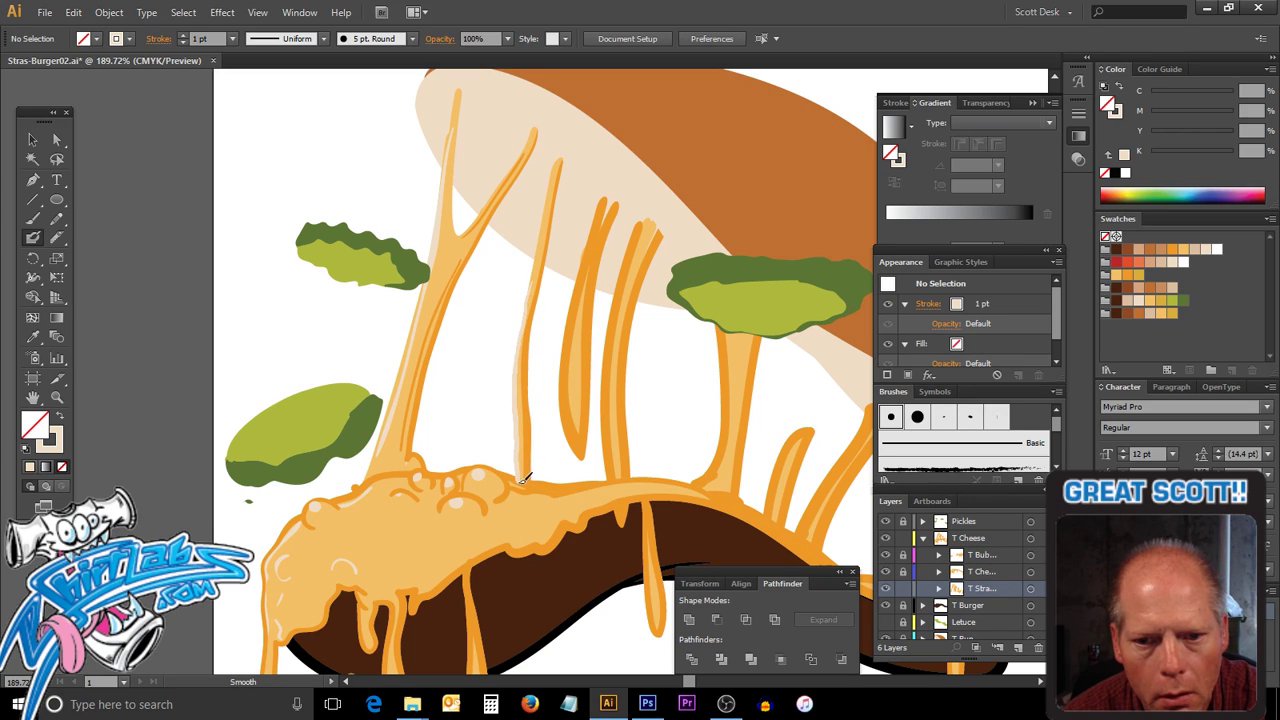
pyautogui.moveTo(523, 466)
pyautogui.mouseDown()
pyautogui.moveTo(624, 277)
pyautogui.moveTo(623, 206)
pyautogui.mouseUp()
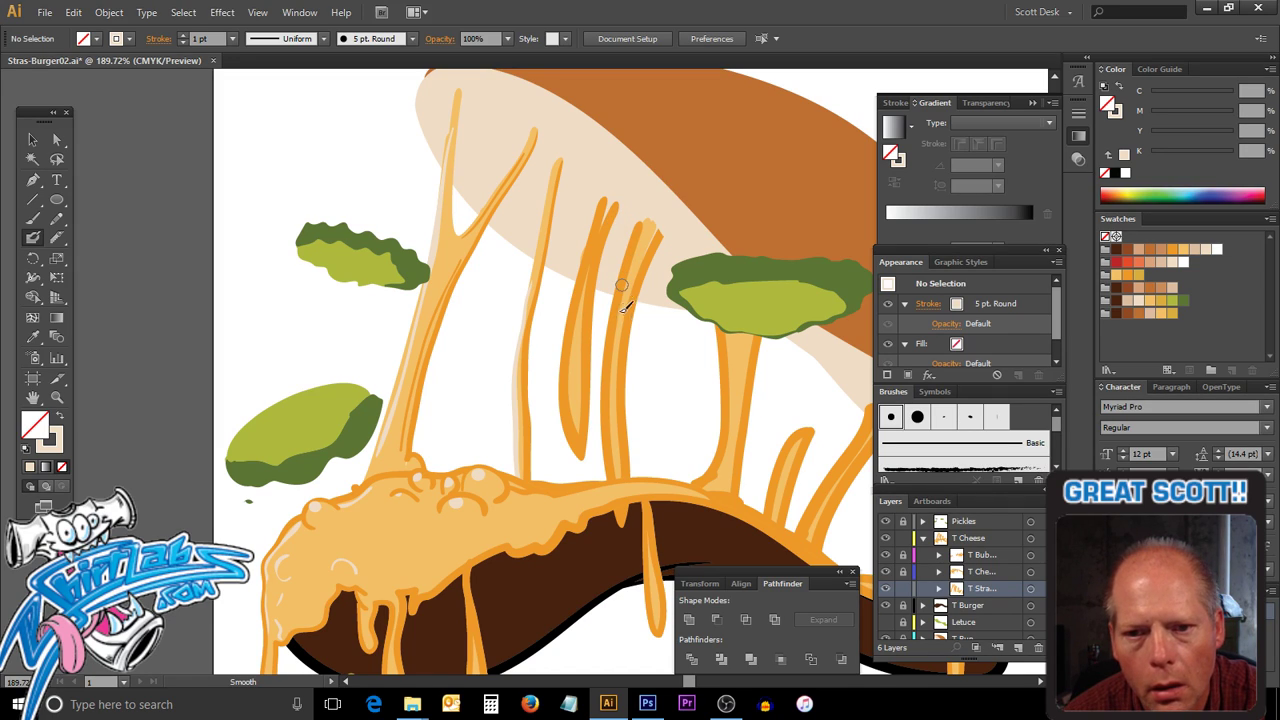
# Smooth the left edge of the middle cheese strand and set an orange stroke with no fill.
pyautogui.keyDown('ctrl'); pyautogui.click(594, 257); pyautogui.keyUp('ctrl')
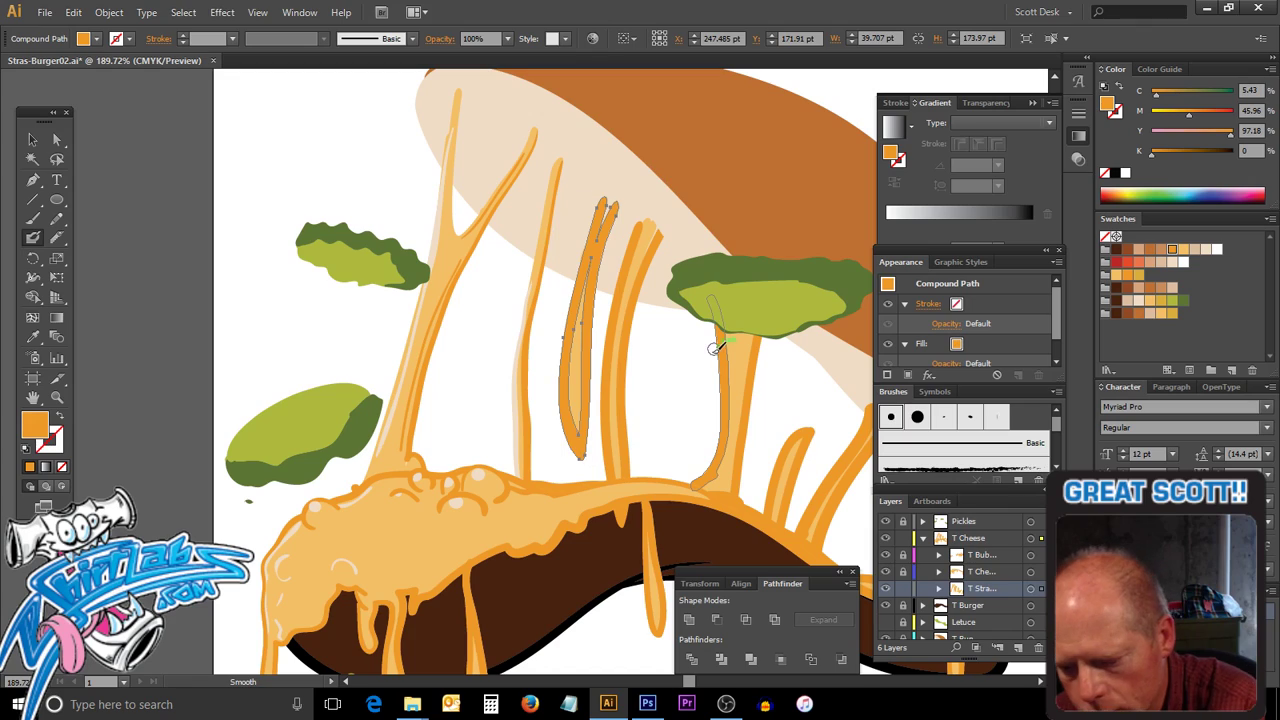
pyautogui.keyDown('ctrl'); pyautogui.click(713, 348); pyautogui.keyUp('ctrl')
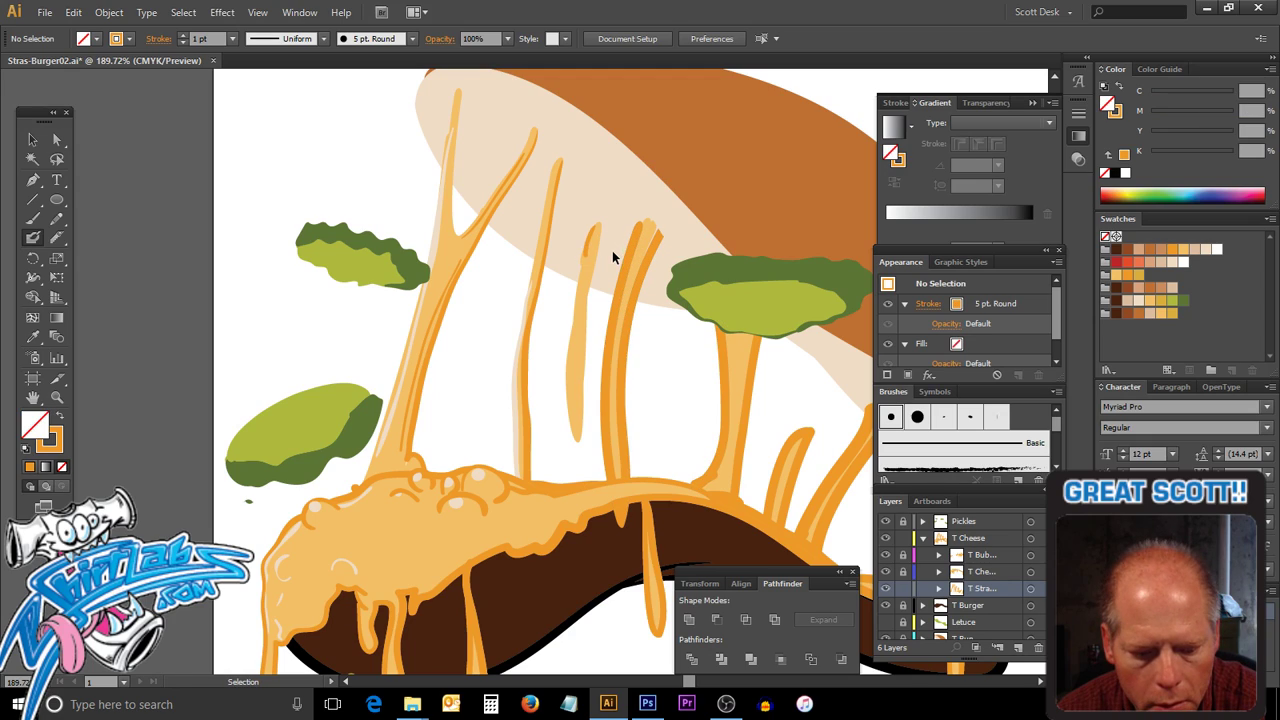
pyautogui.press('alt')
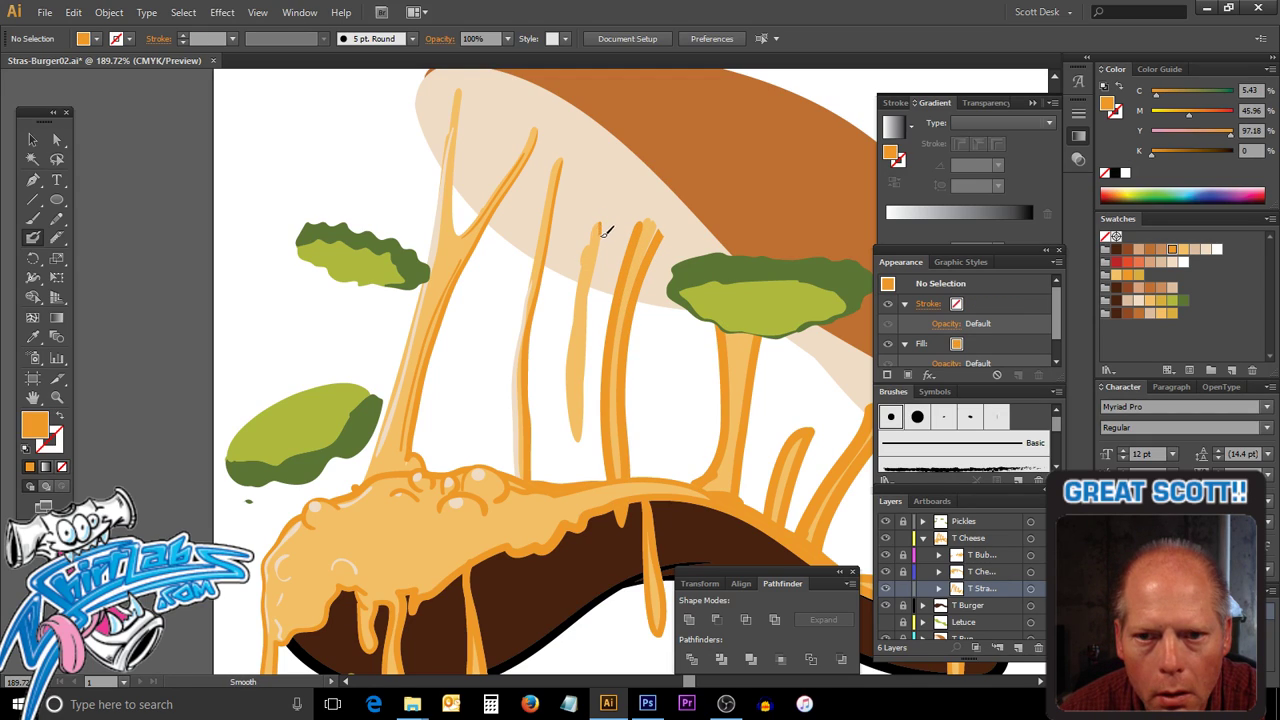
pyautogui.moveTo(597, 282); pyautogui.dragTo(588, 422)
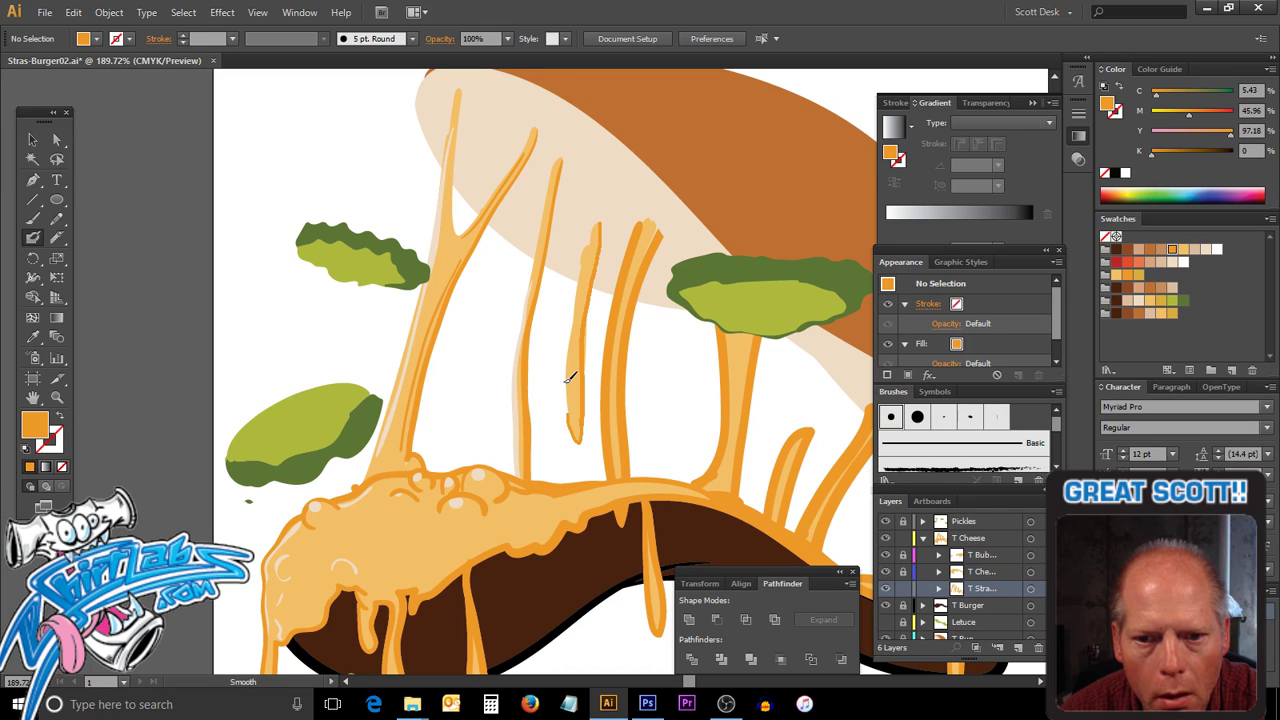
pyautogui.keyDown('ctrl'); pyautogui.click(564, 383); pyautogui.keyUp('ctrl')
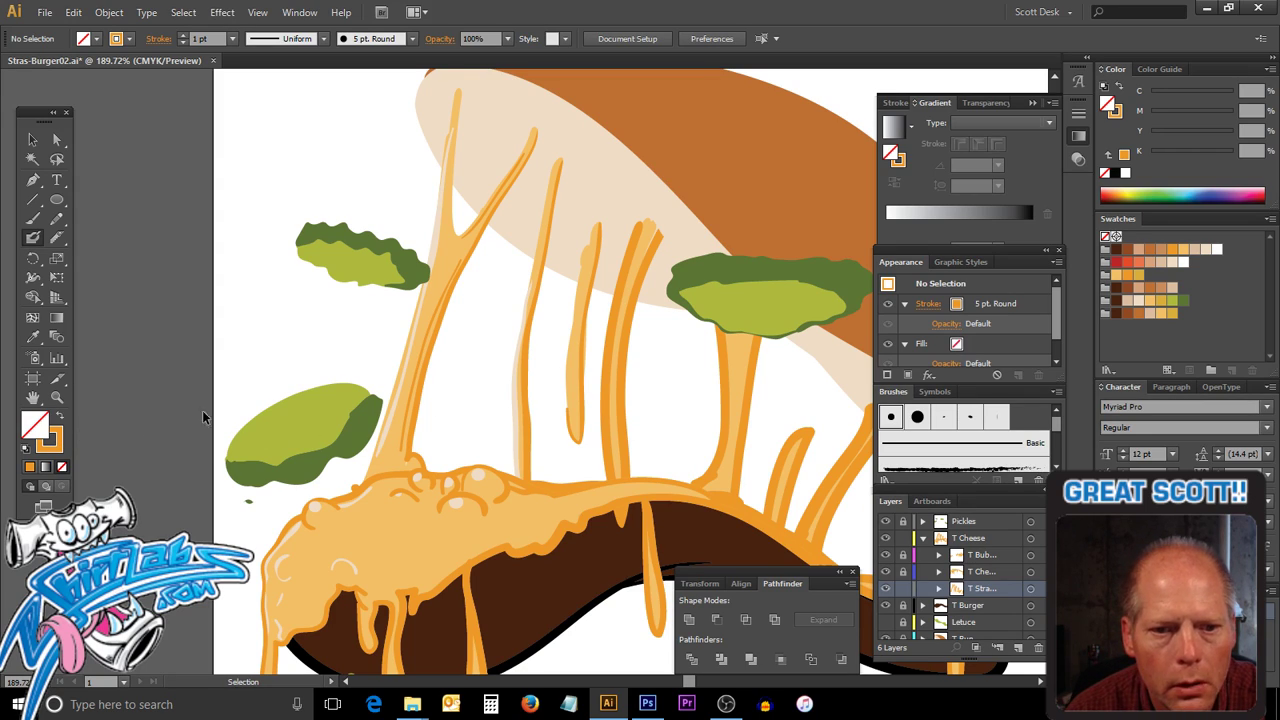
# Sample cream again as the stroke and add a short cream highlight at a strand tip.
pyautogui.keyDown('ctrl'); pyautogui.click(402, 388); pyautogui.keyUp('ctrl')
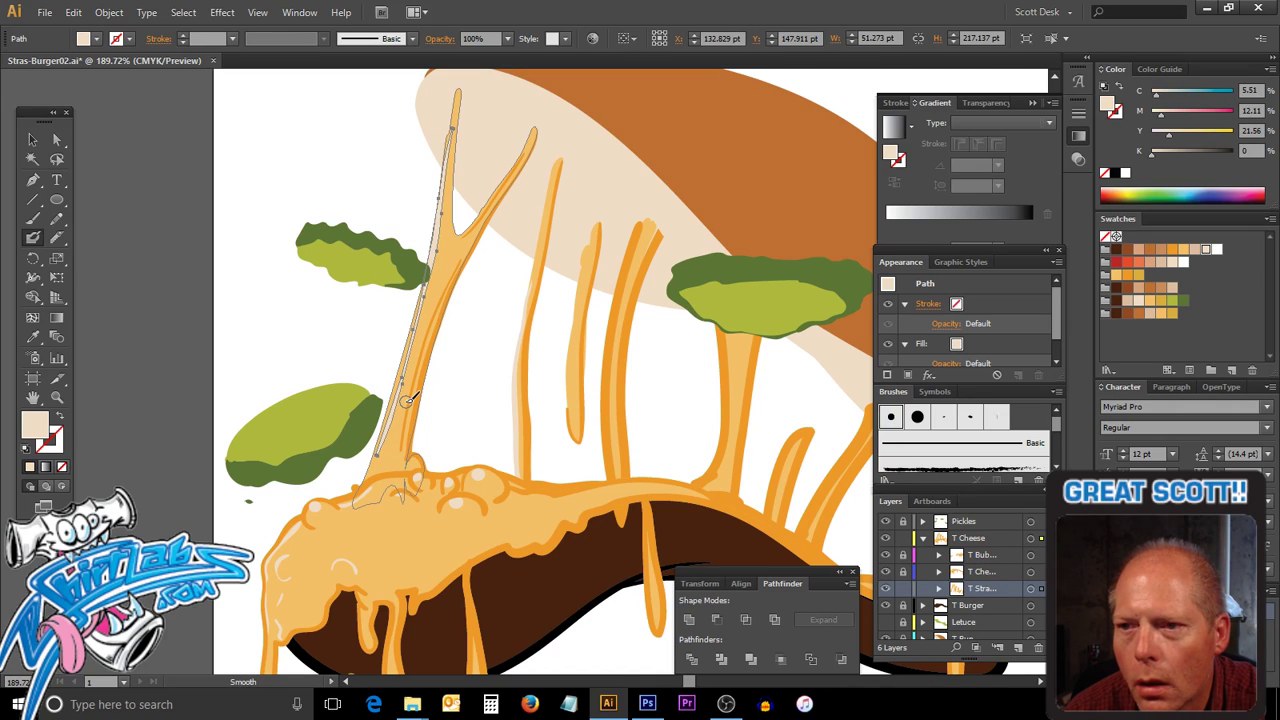
pyautogui.click(60, 420)
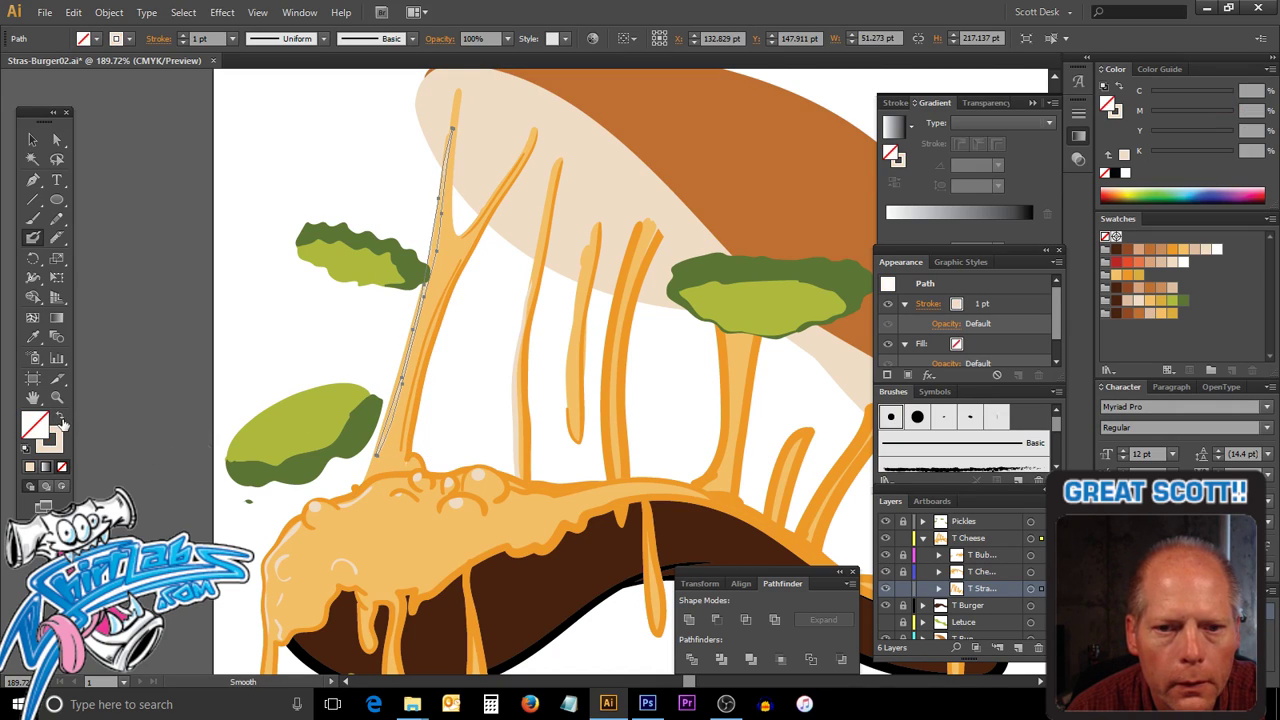
pyautogui.click(66, 428)
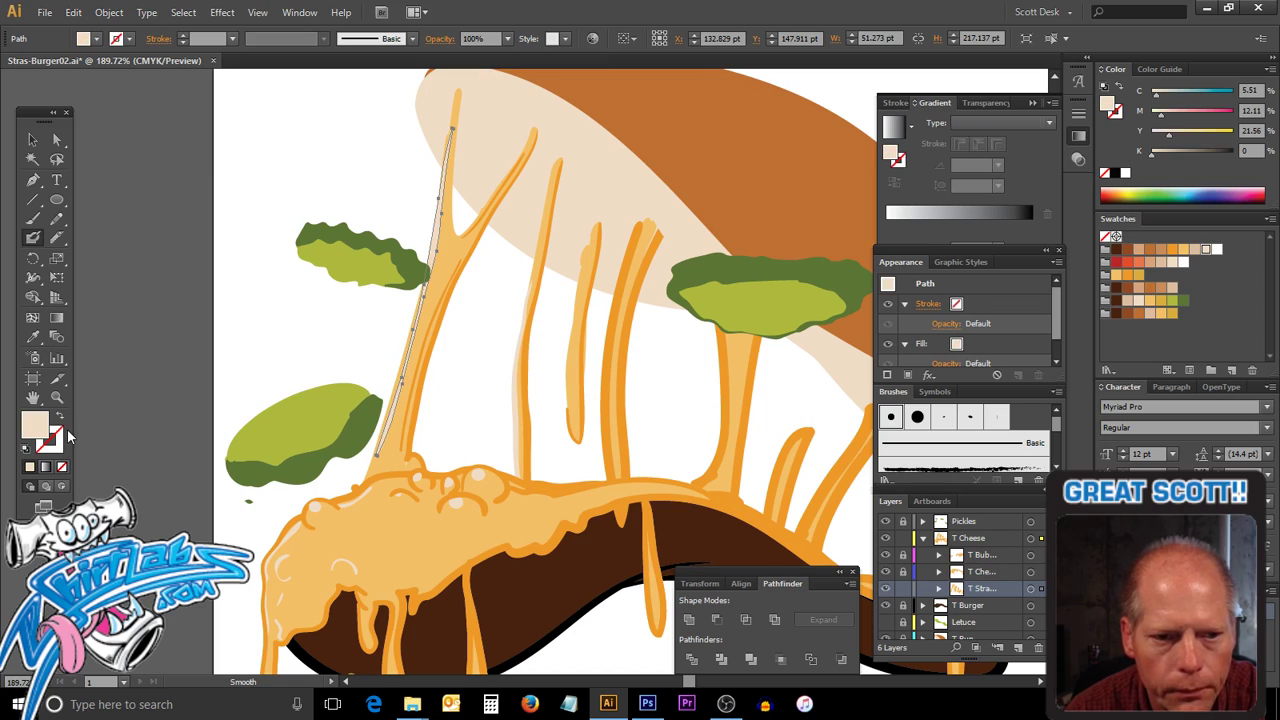
pyautogui.keyDown('ctrl'); pyautogui.click(277, 360); pyautogui.keyUp('ctrl')
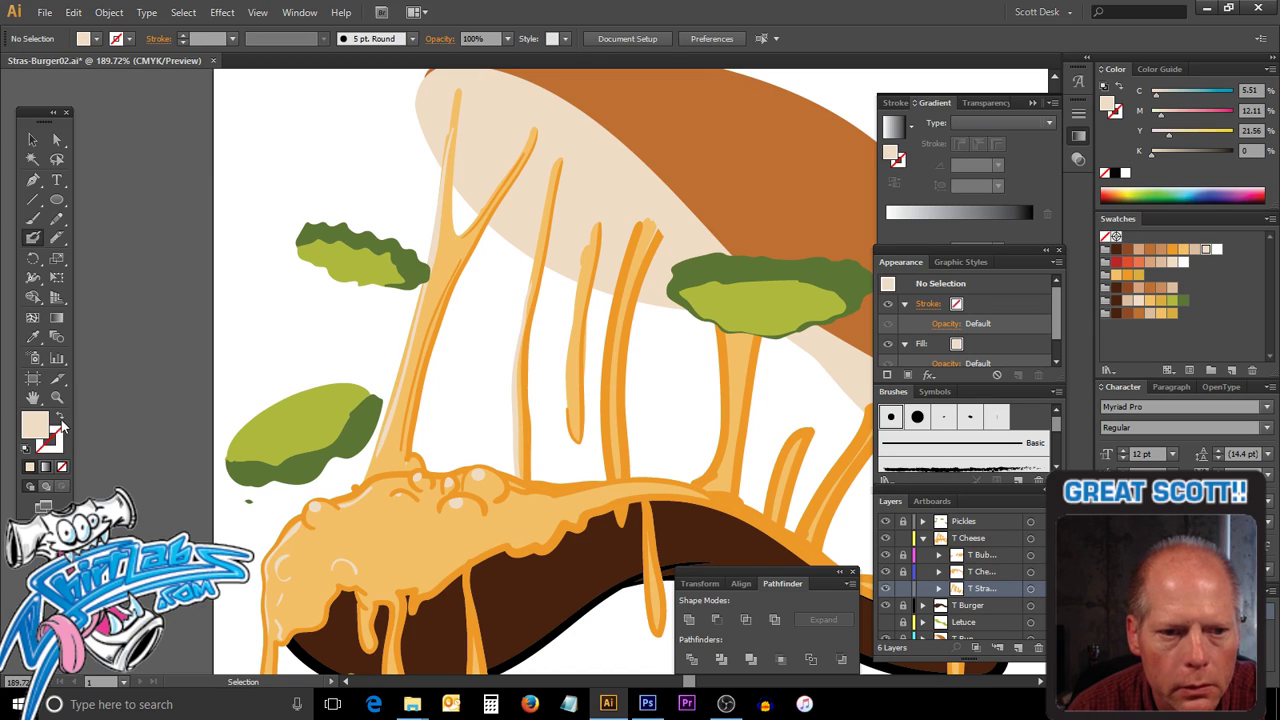
pyautogui.click(58, 420)
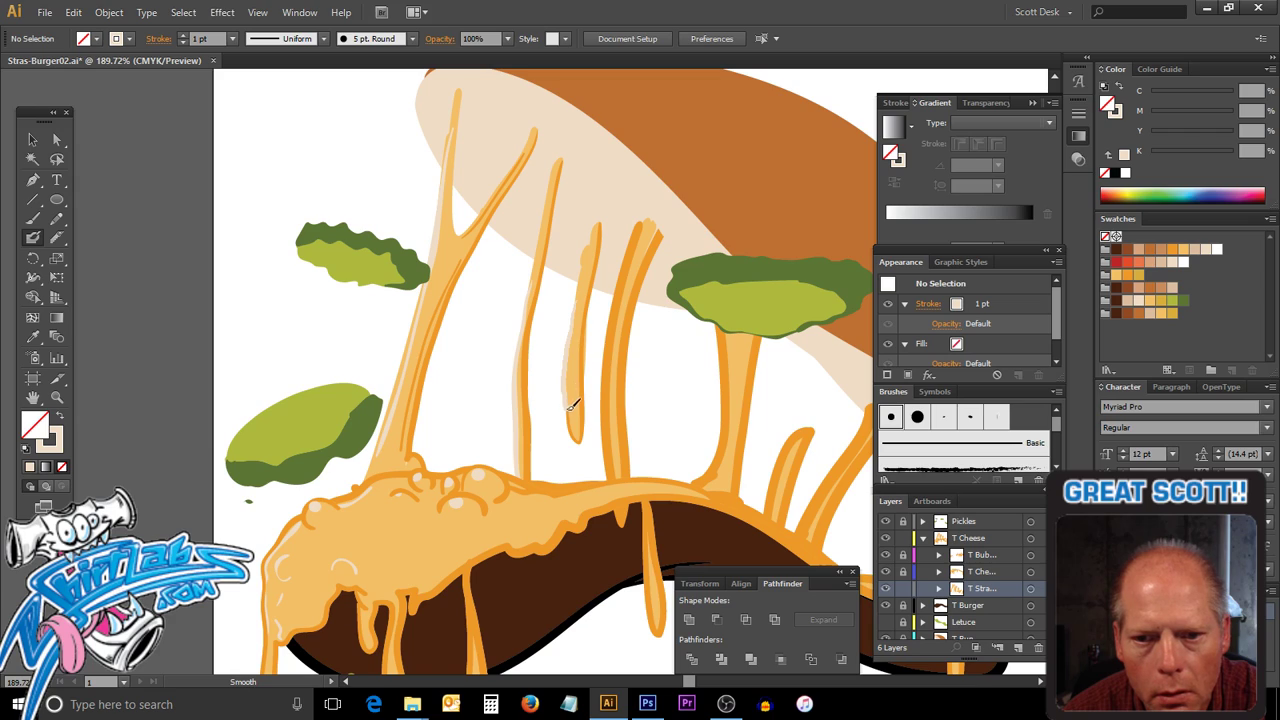
pyautogui.moveTo(572, 405); pyautogui.dragTo(586, 449)
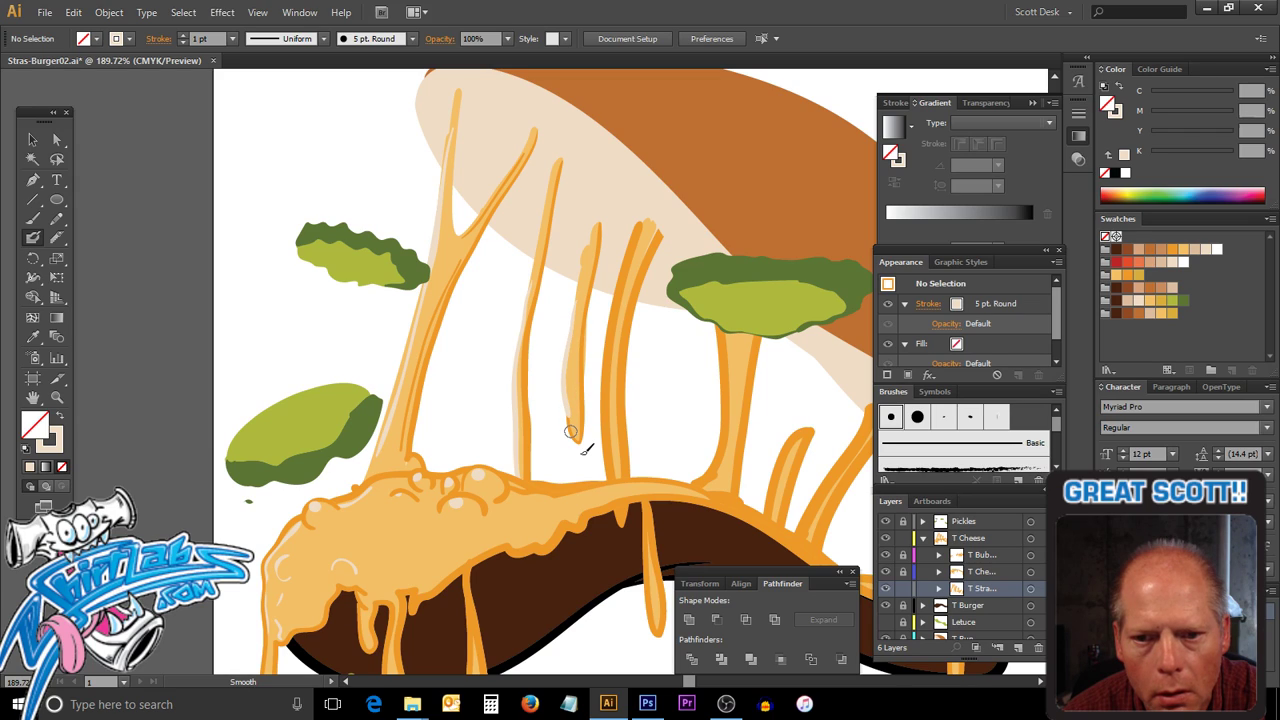
# Select the right orange cheese strand and delete it.
pyautogui.keyDown('ctrl'); pyautogui.click(630, 330); pyautogui.keyUp('ctrl')
pyautogui.keyDown('ctrl'); pyautogui.click(624, 266); pyautogui.keyUp('ctrl')
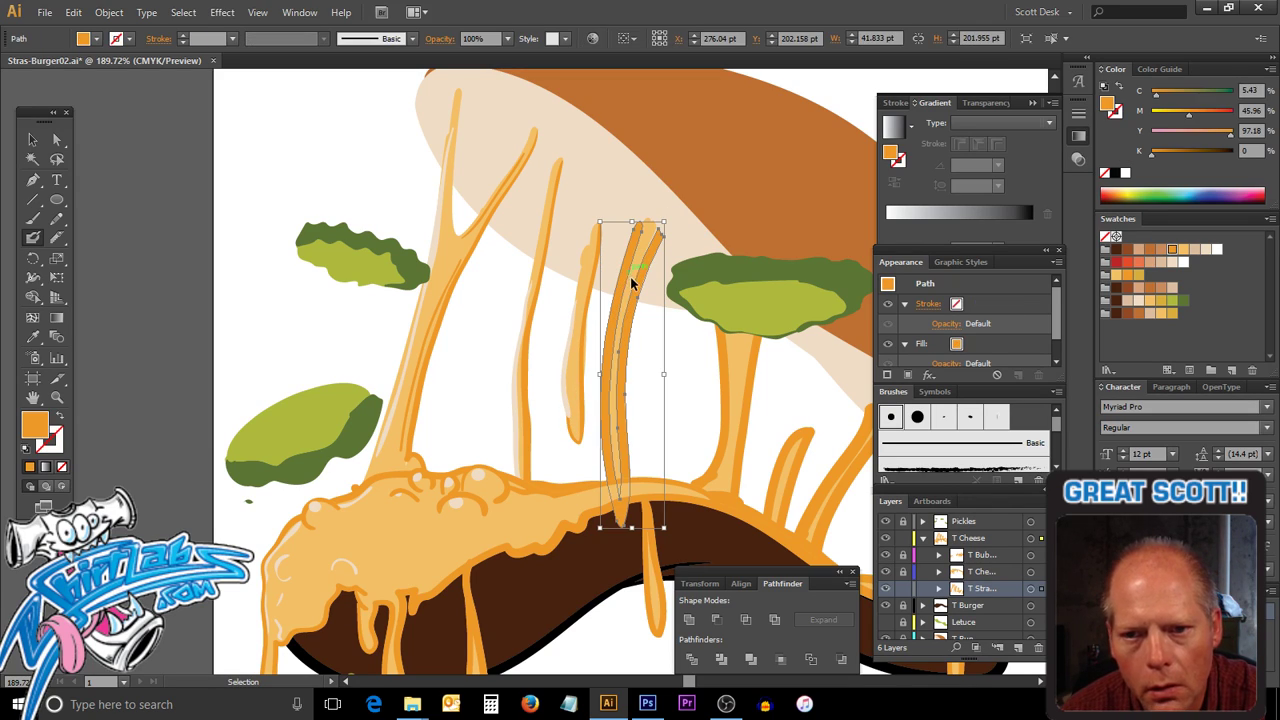
pyautogui.keyDown('ctrl'); pyautogui.click(649, 326); pyautogui.keyUp('ctrl')
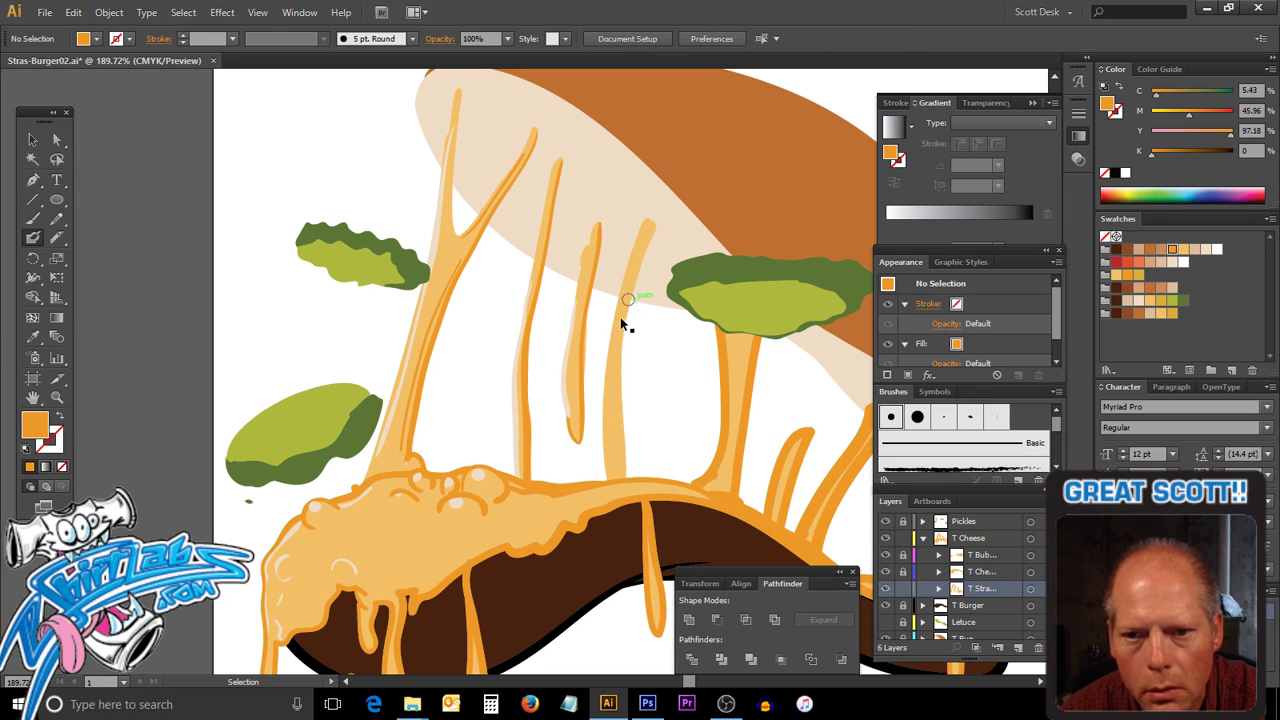
pyautogui.keyDown('ctrl'); pyautogui.click(621, 325); pyautogui.keyUp('ctrl')
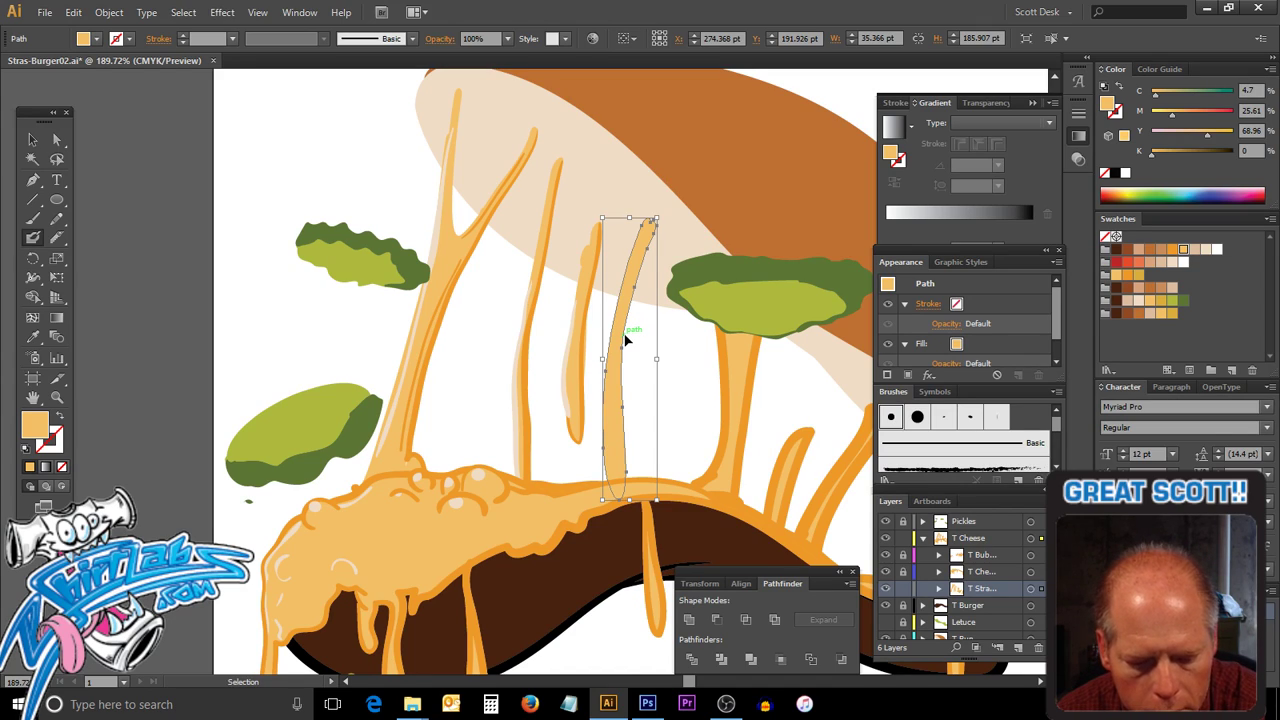
pyautogui.press('Delete')
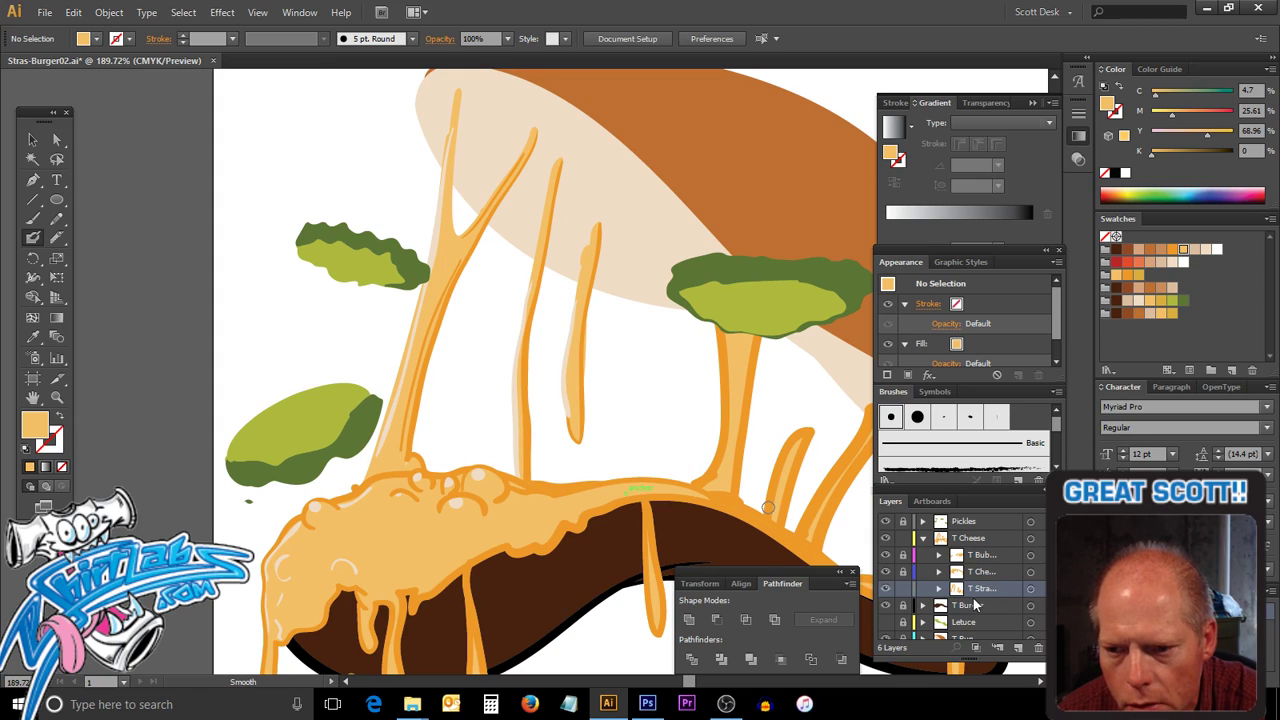
# Unlock the two locked cheese layers and restore the removed right strand.
pyautogui.click(904, 572)
pyautogui.click(904, 555)
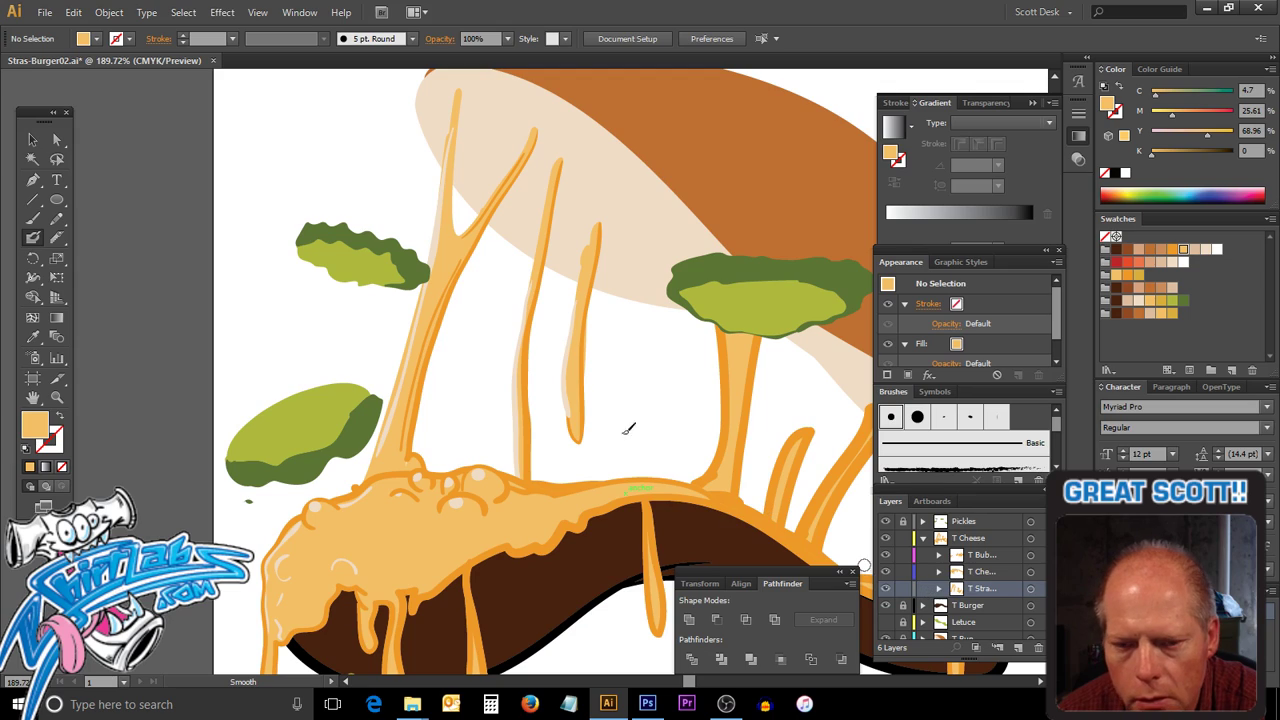
pyautogui.press('ctrl')
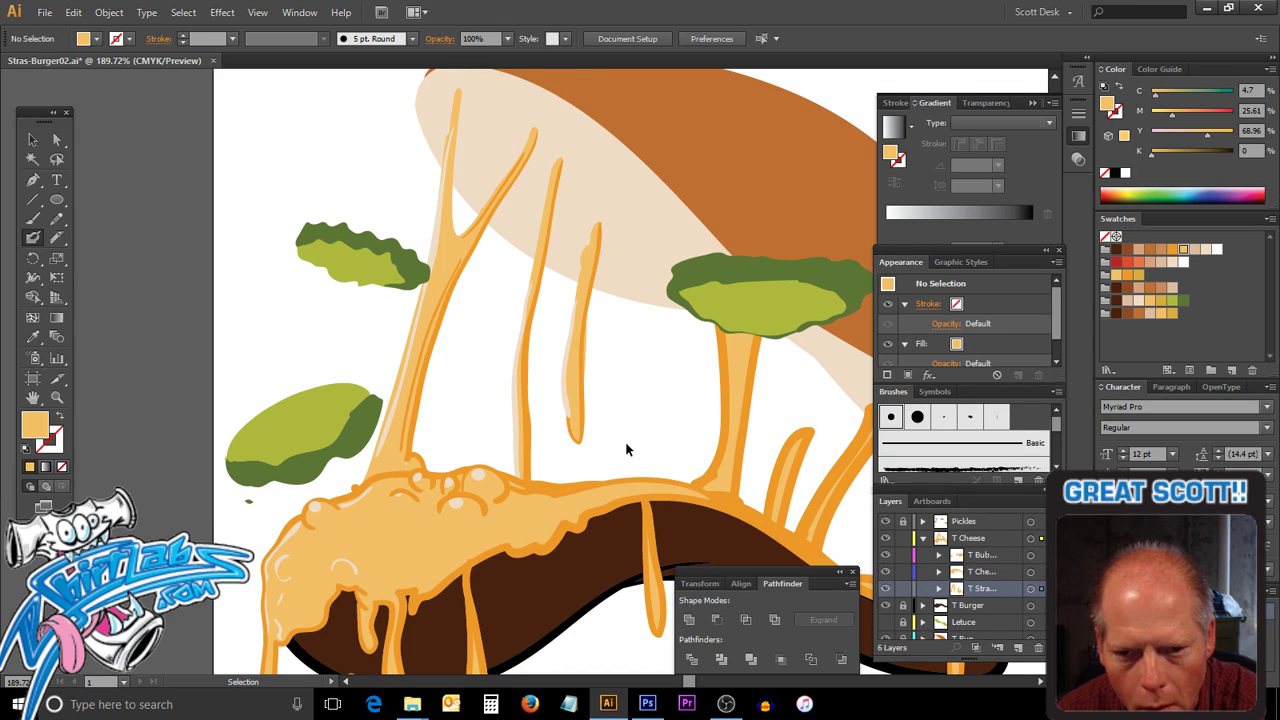
pyautogui.hotkey('ctrl', 'alt', '2')
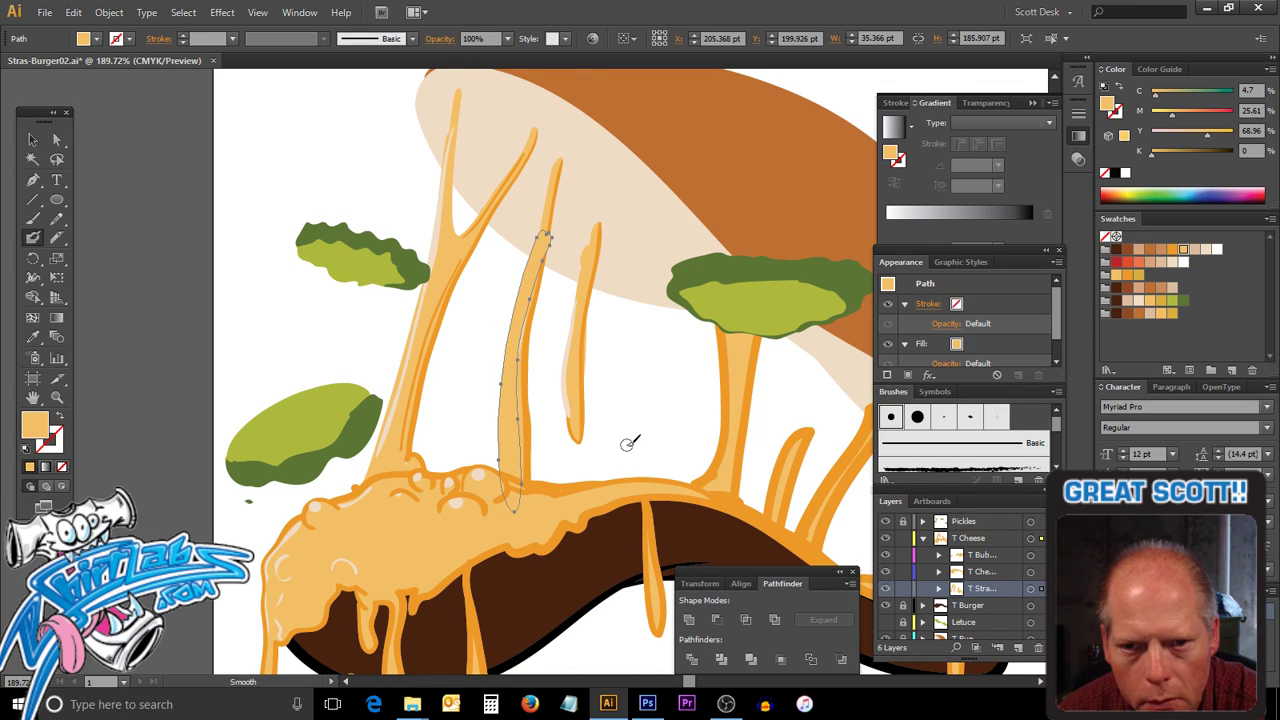
pyautogui.keyDown('ctrl'); pyautogui.click(626, 451); pyautogui.keyUp('ctrl')
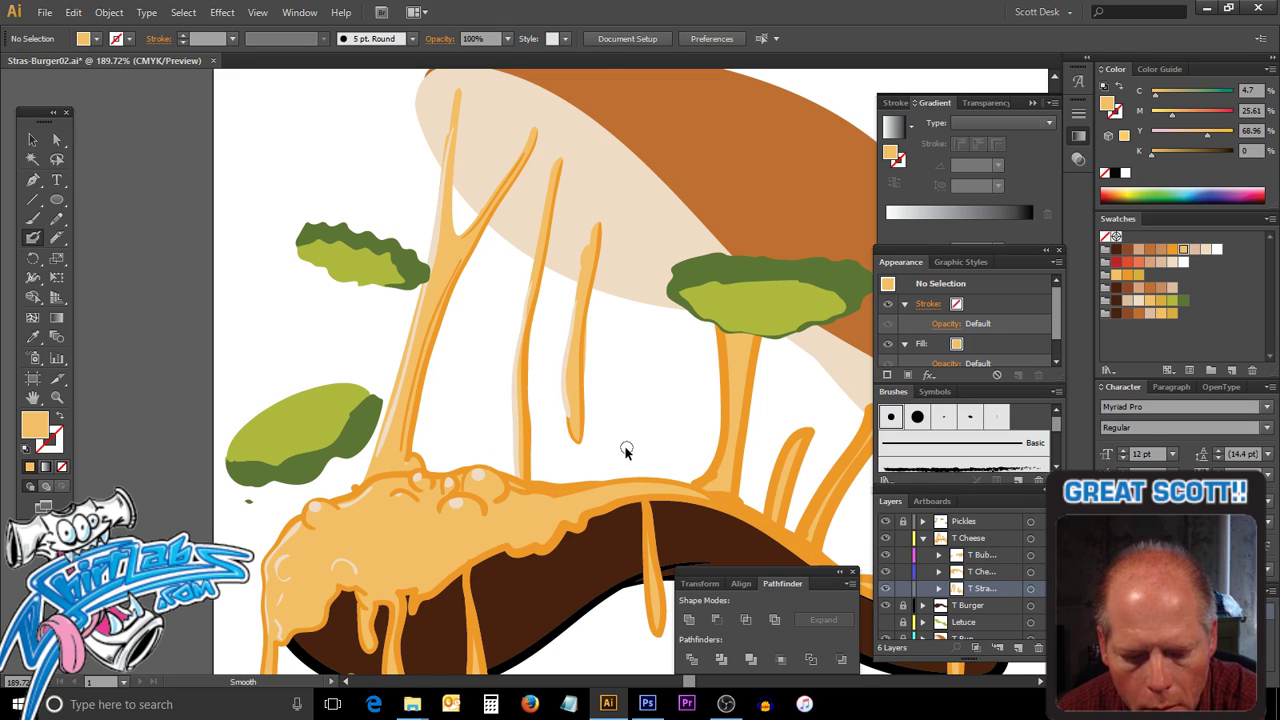
pyautogui.hotkey('ctrl', 'alt', '3')
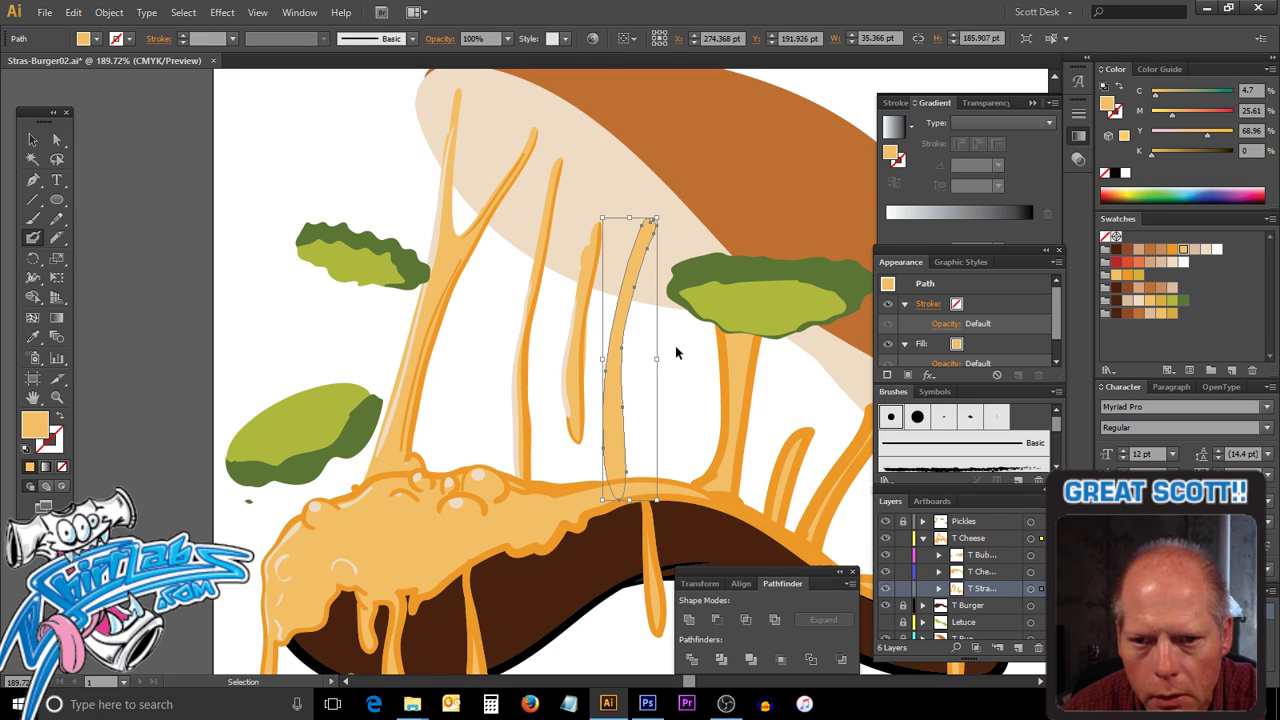
pyautogui.keyDown('ctrl'); pyautogui.click(677, 349); pyautogui.keyUp('ctrl')
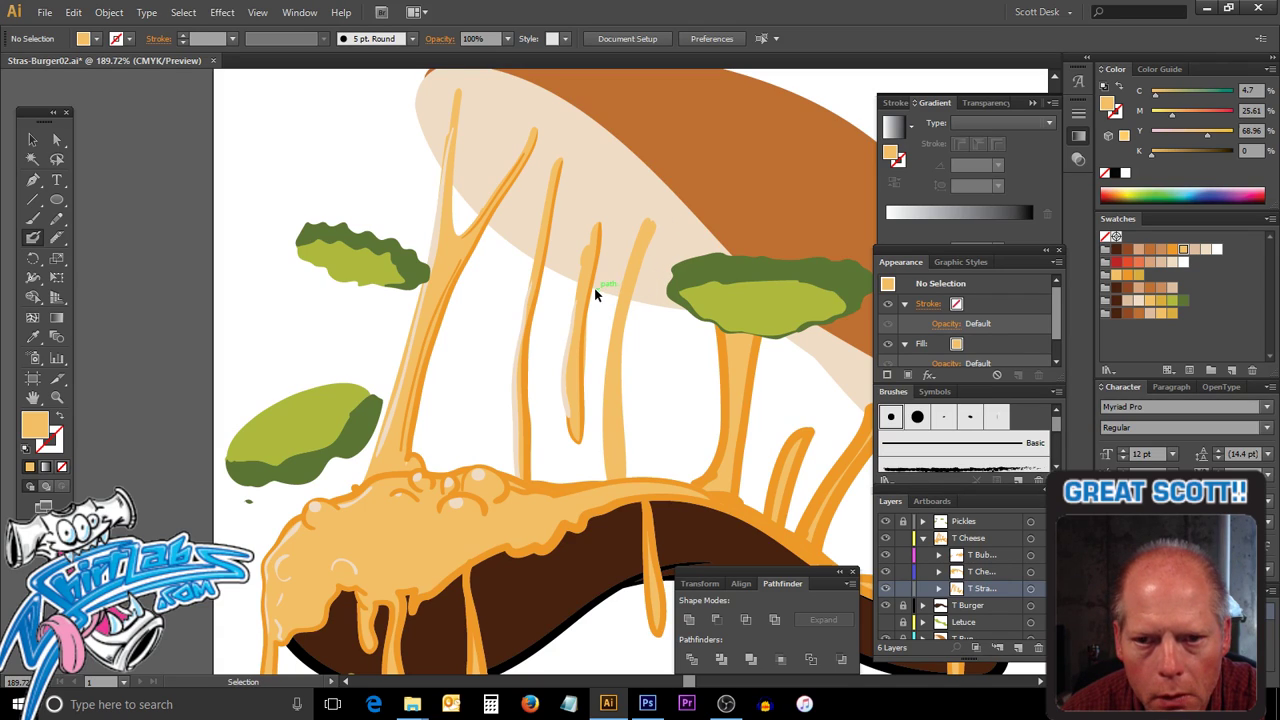
# Swap the light-orange drip to an orange outline with no fill.
pyautogui.keyDown('ctrl'); pyautogui.click(595, 294); pyautogui.keyUp('ctrl')
pyautogui.click(62, 420)
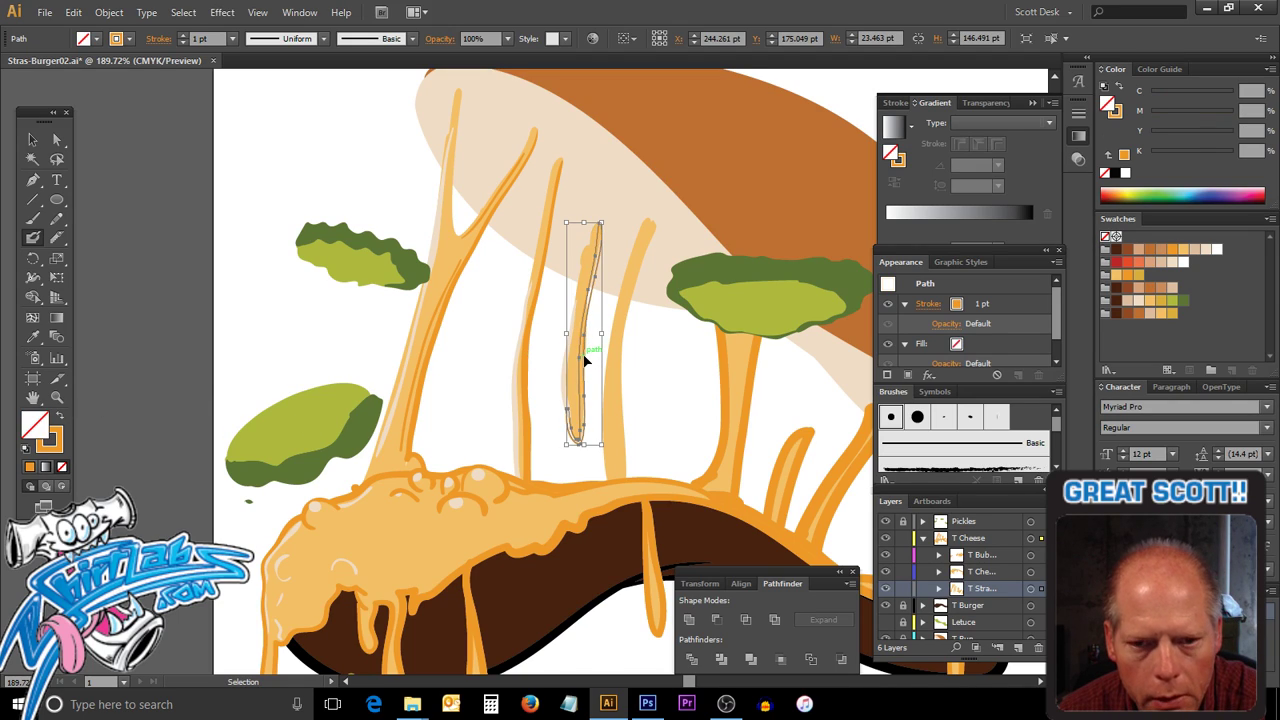
pyautogui.keyDown('ctrl'); pyautogui.click(458, 358); pyautogui.keyUp('ctrl')
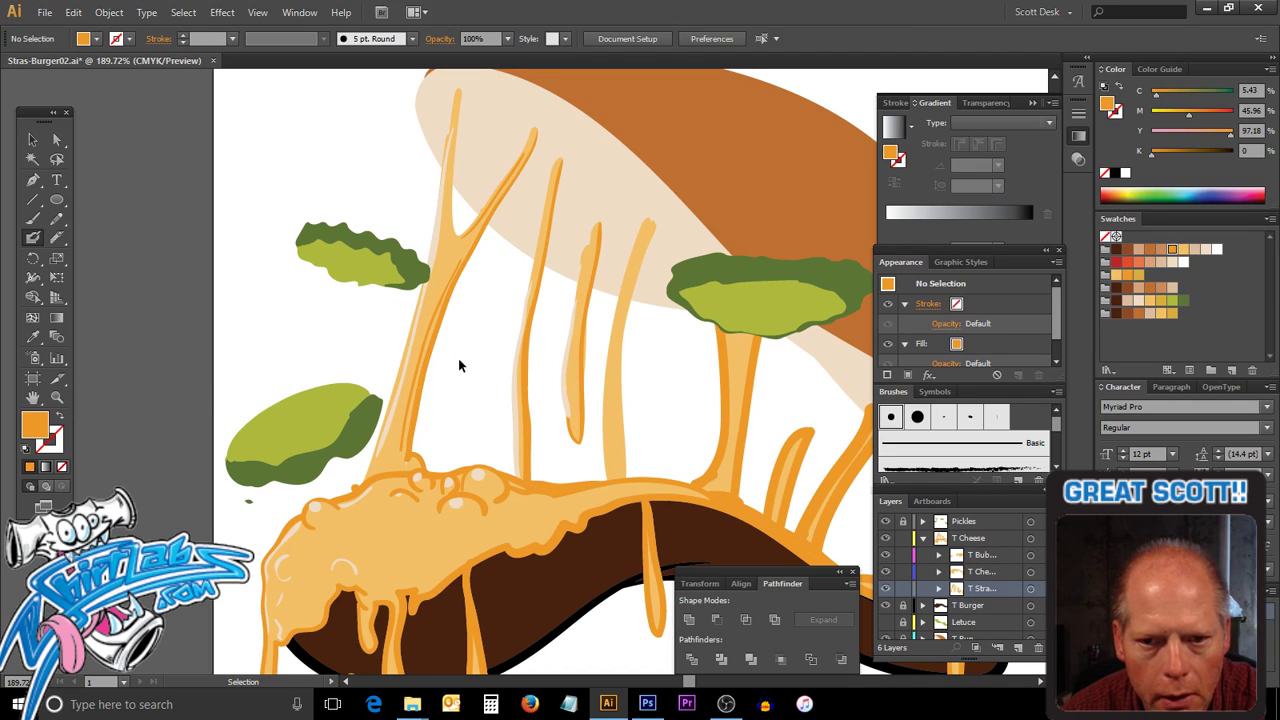
pyautogui.click(59, 418)
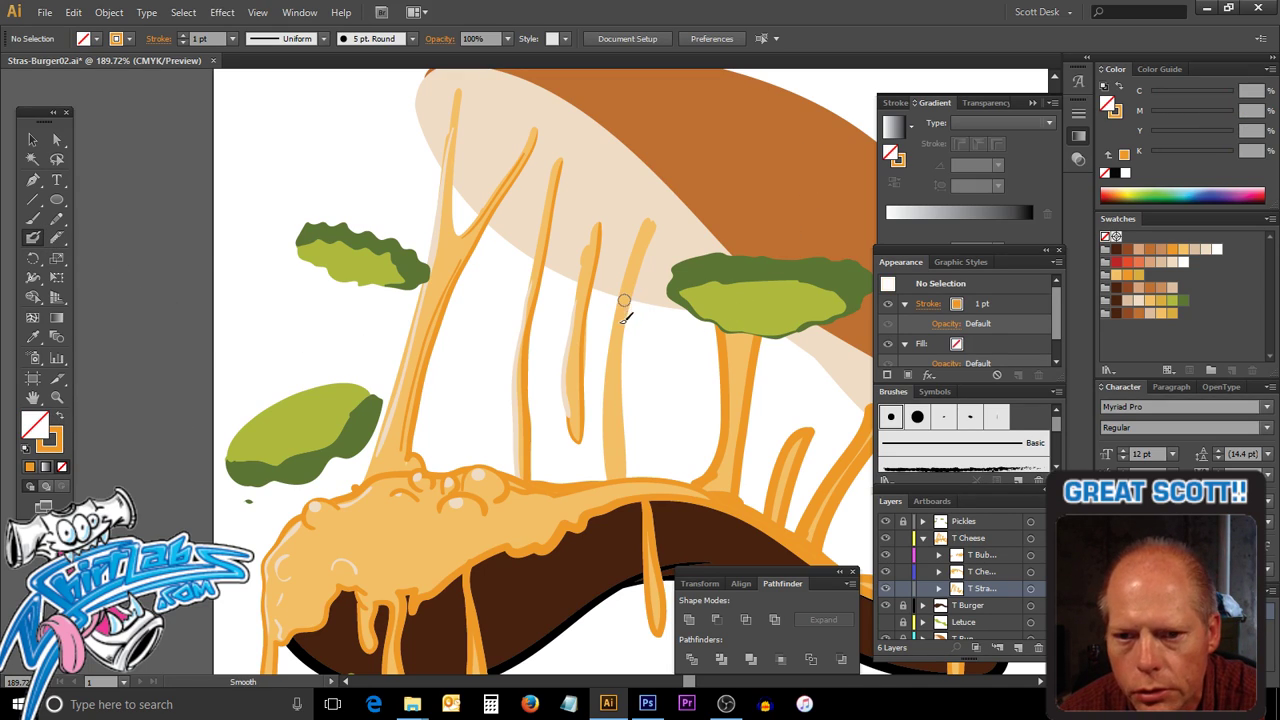
pyautogui.keyDown('ctrl'); pyautogui.click(615, 431); pyautogui.keyUp('ctrl')
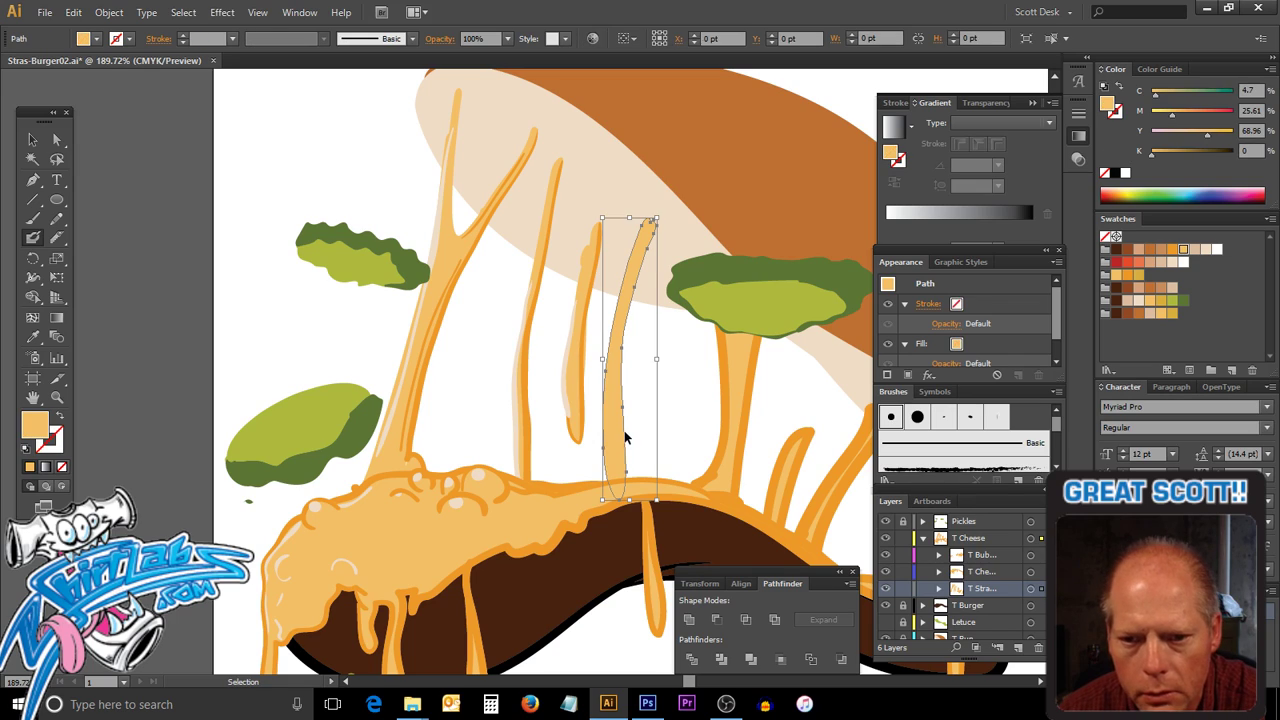
# Move the right cheese strand into the top cheese (T Bub) sublayer.
pyautogui.press('Delete')
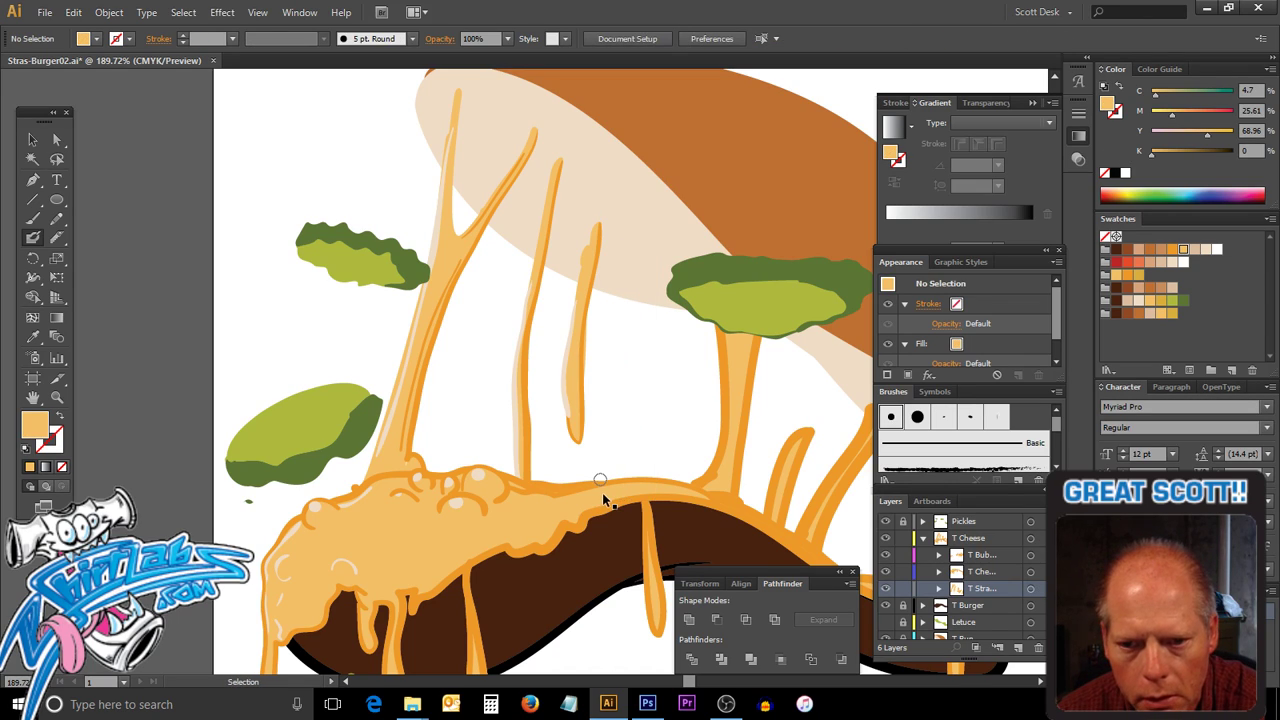
pyautogui.hotkey('ctrl', 'z')
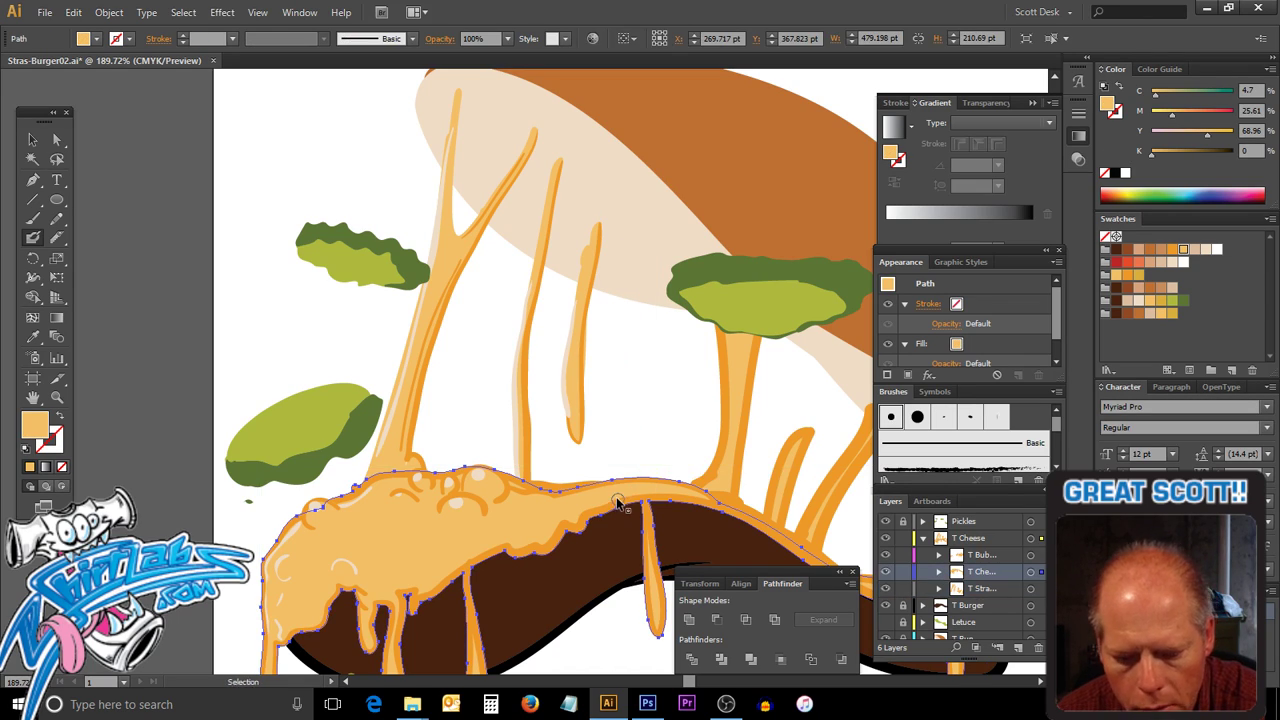
pyautogui.press('v')
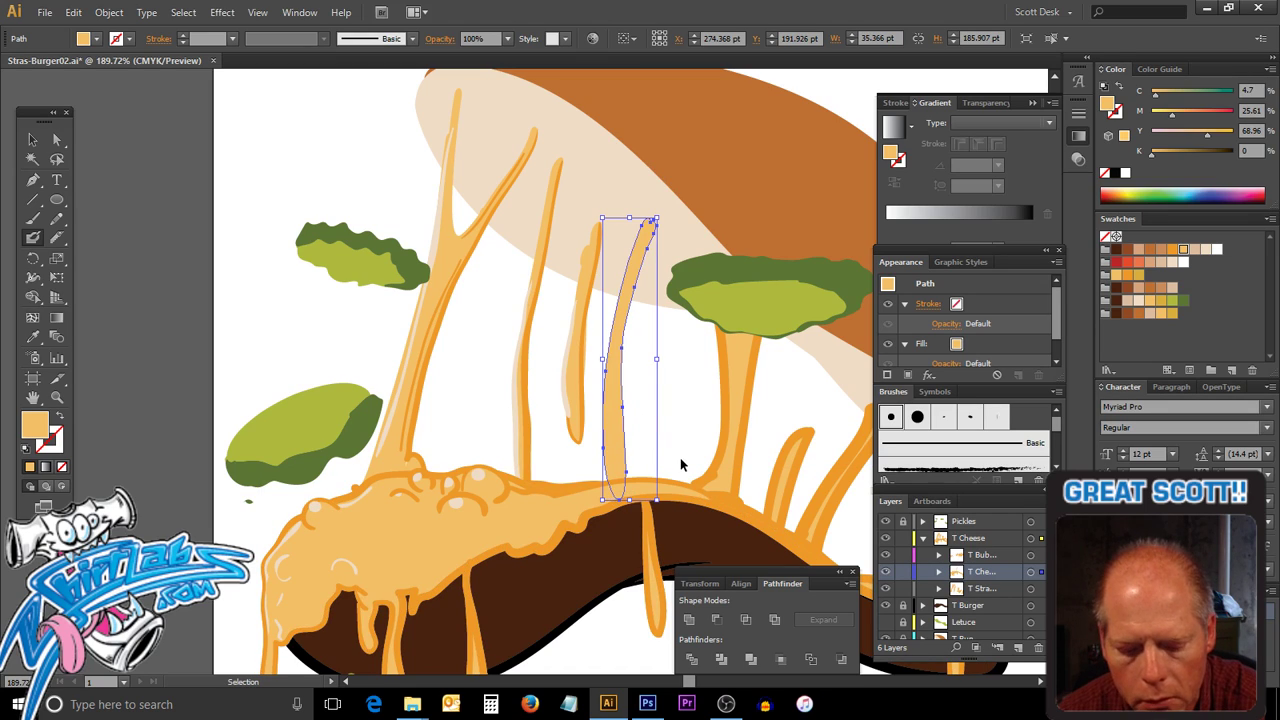
pyautogui.hotkey('ctrl', 'z')
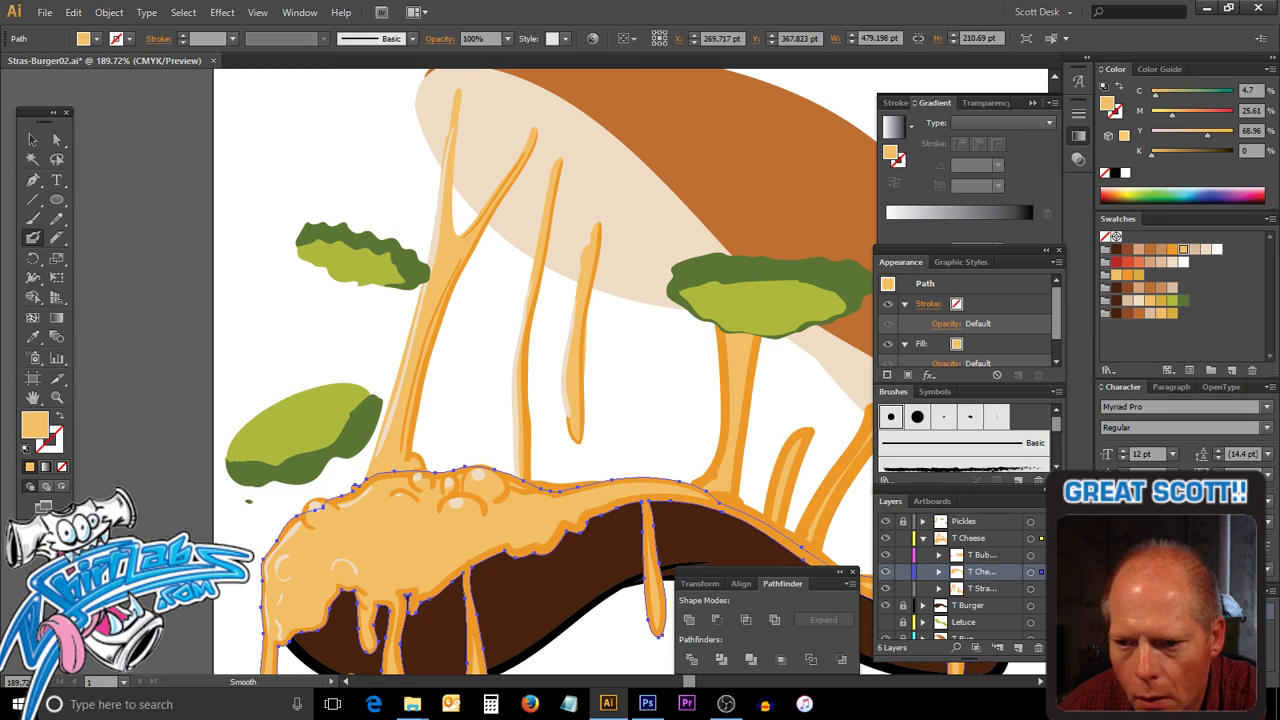
pyautogui.click(1020, 557)
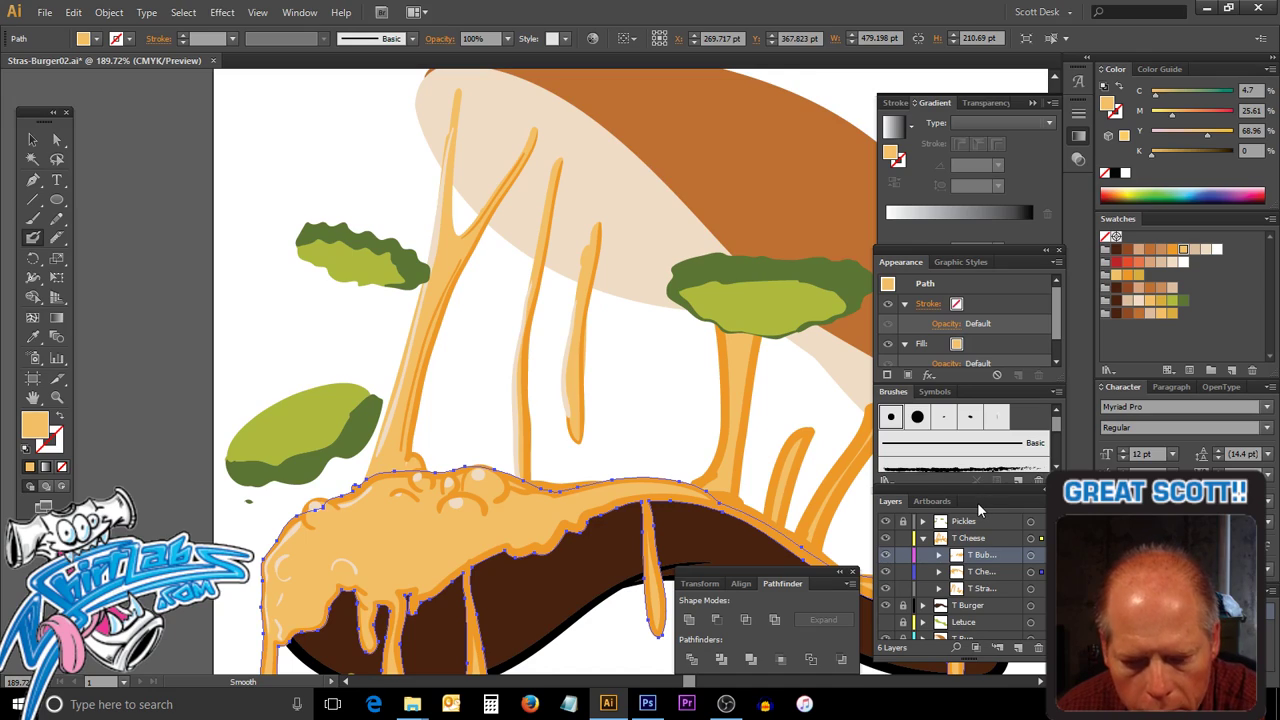
pyautogui.hotkey('ctrl', 'shift', 'z')
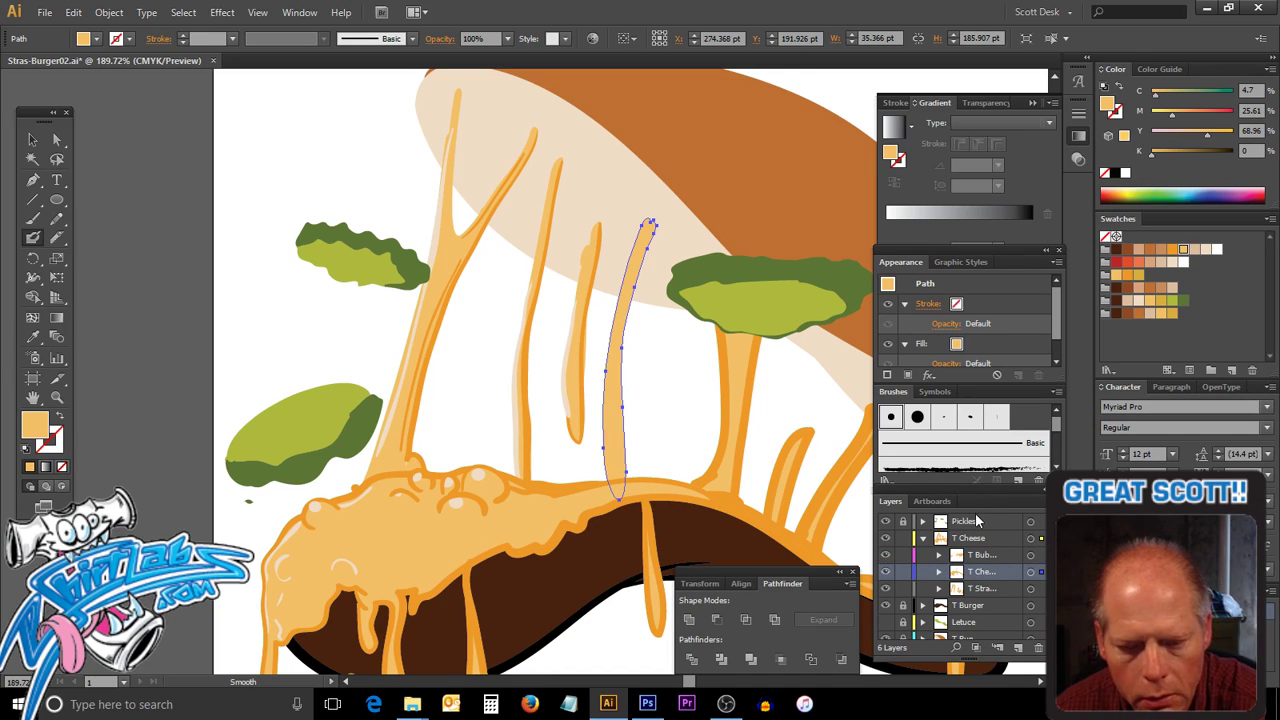
pyautogui.press('Delete')
pyautogui.click(995, 554)
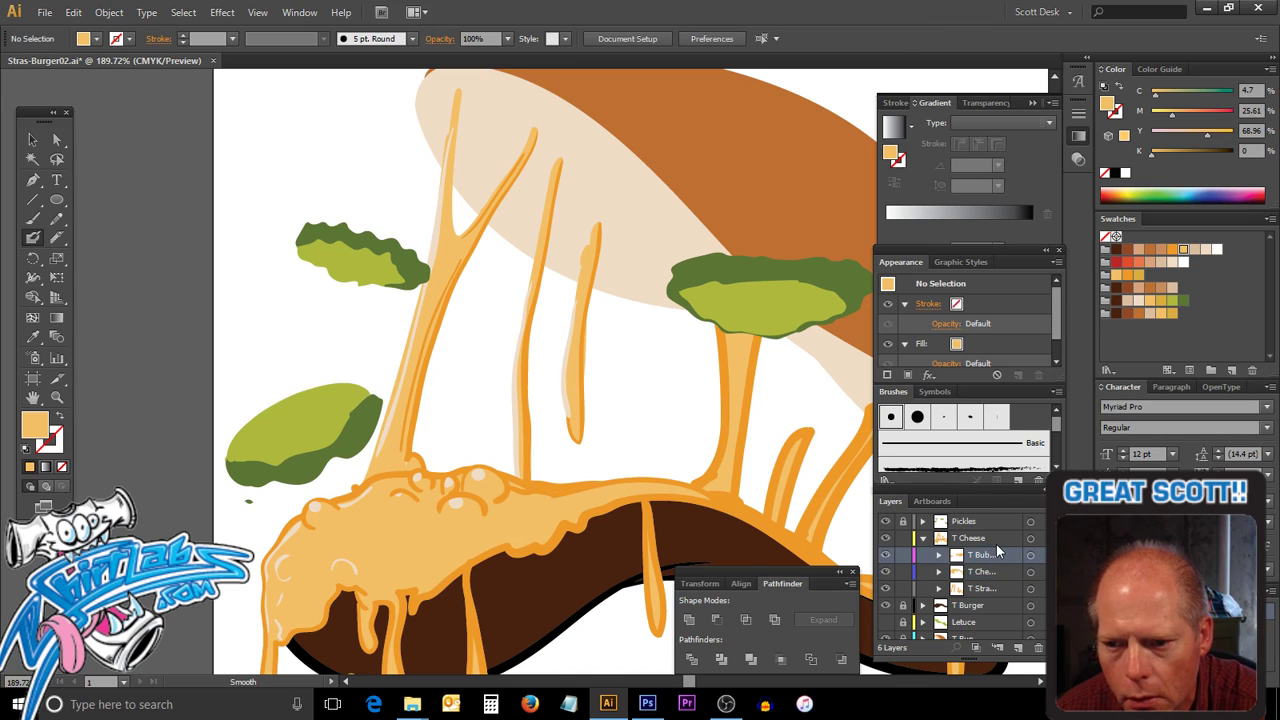
pyautogui.hotkey('ctrl', 'z')
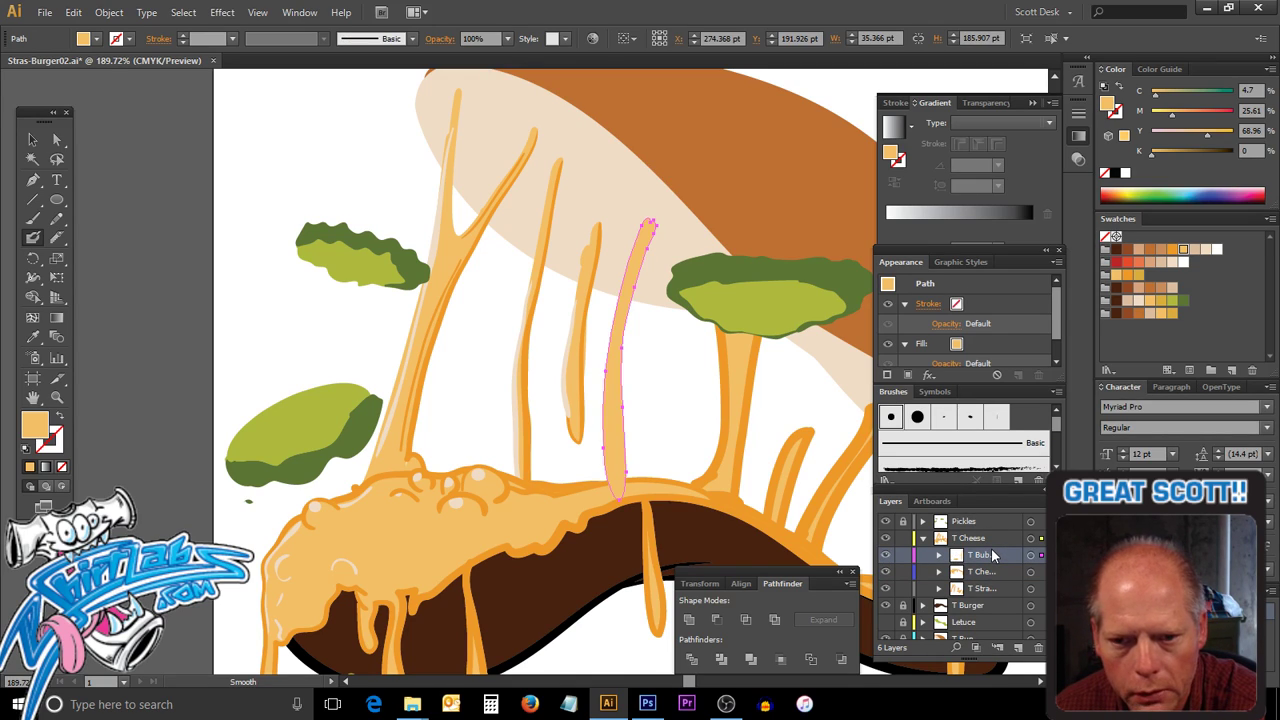
pyautogui.keyDown('ctrl'); pyautogui.click(670, 366); pyautogui.keyUp('ctrl')
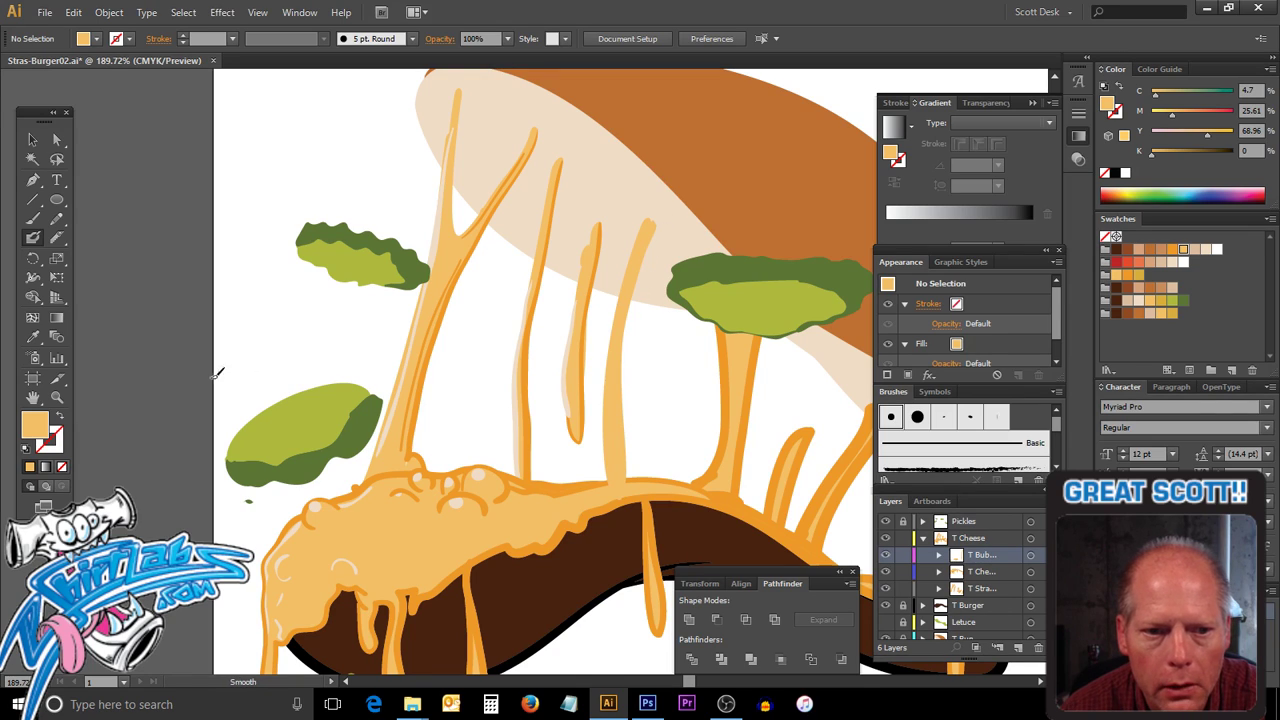
# Sample the main cheese's darker orange and make it the stroke colour.
pyautogui.press('v')
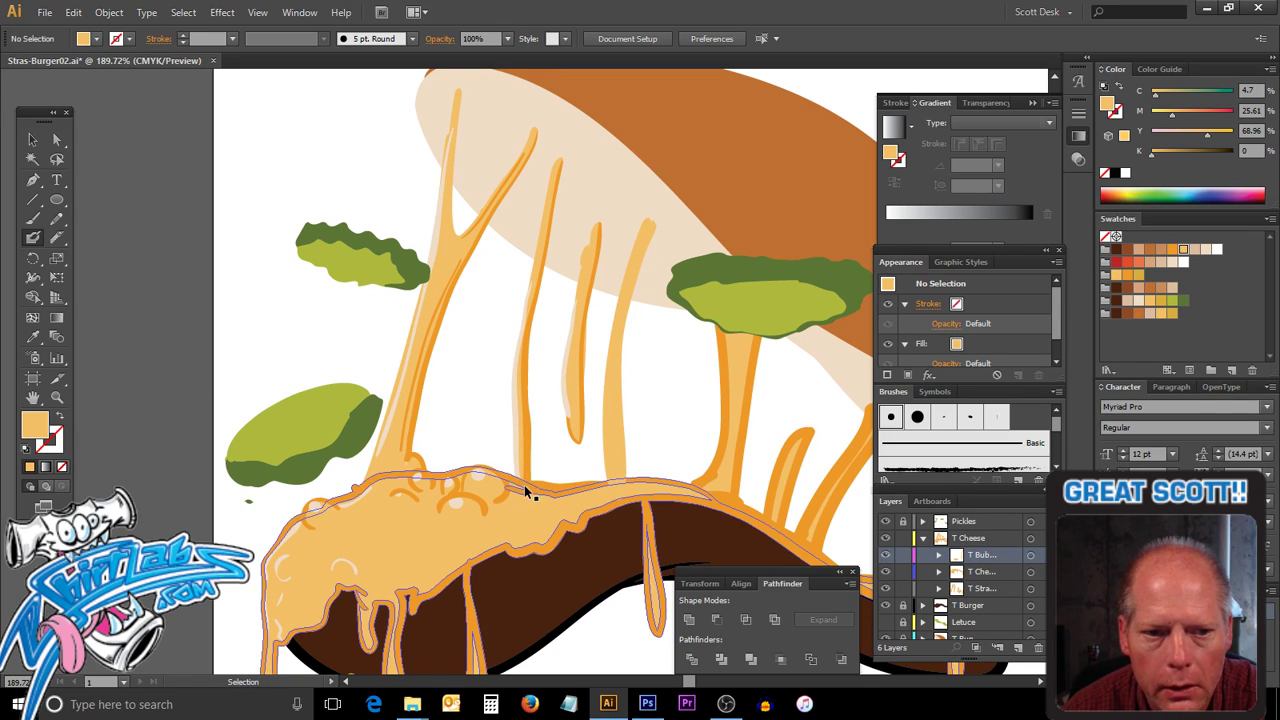
pyautogui.keyDown('ctrl'); pyautogui.click(525, 490); pyautogui.keyUp('ctrl')
pyautogui.keyDown('ctrl'); pyautogui.click(463, 394); pyautogui.keyUp('ctrl')
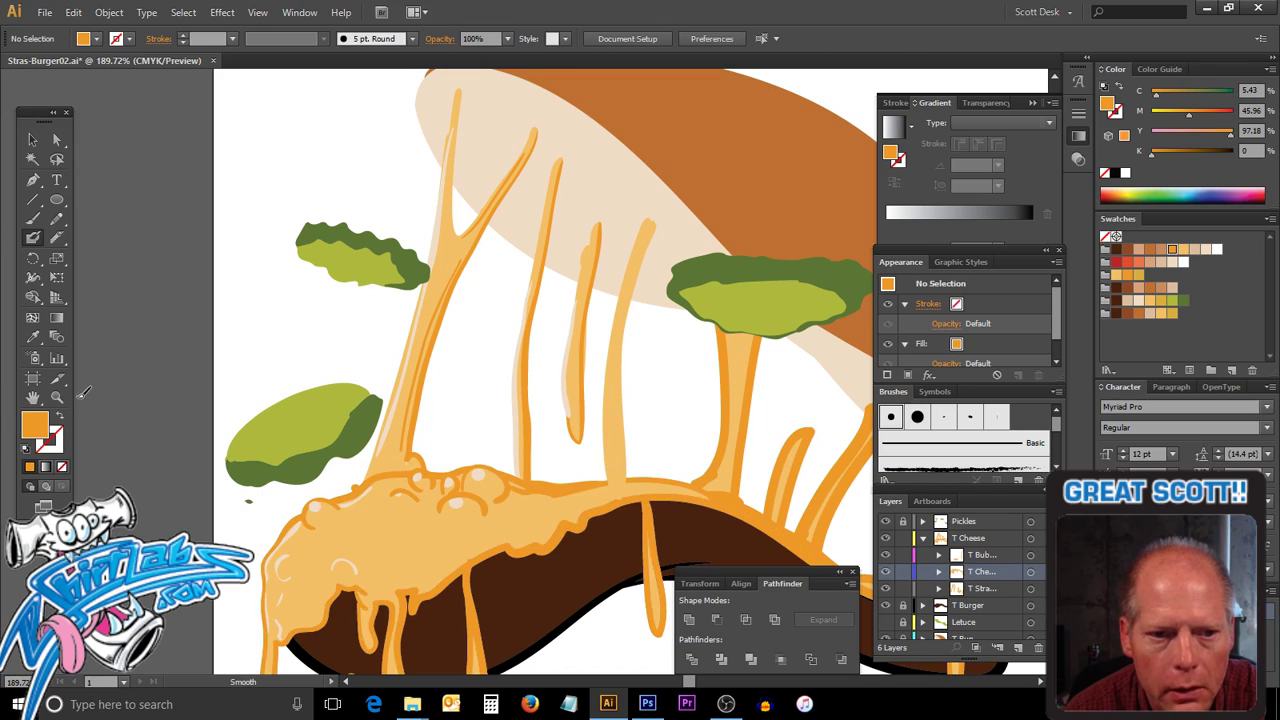
pyautogui.click(61, 419)
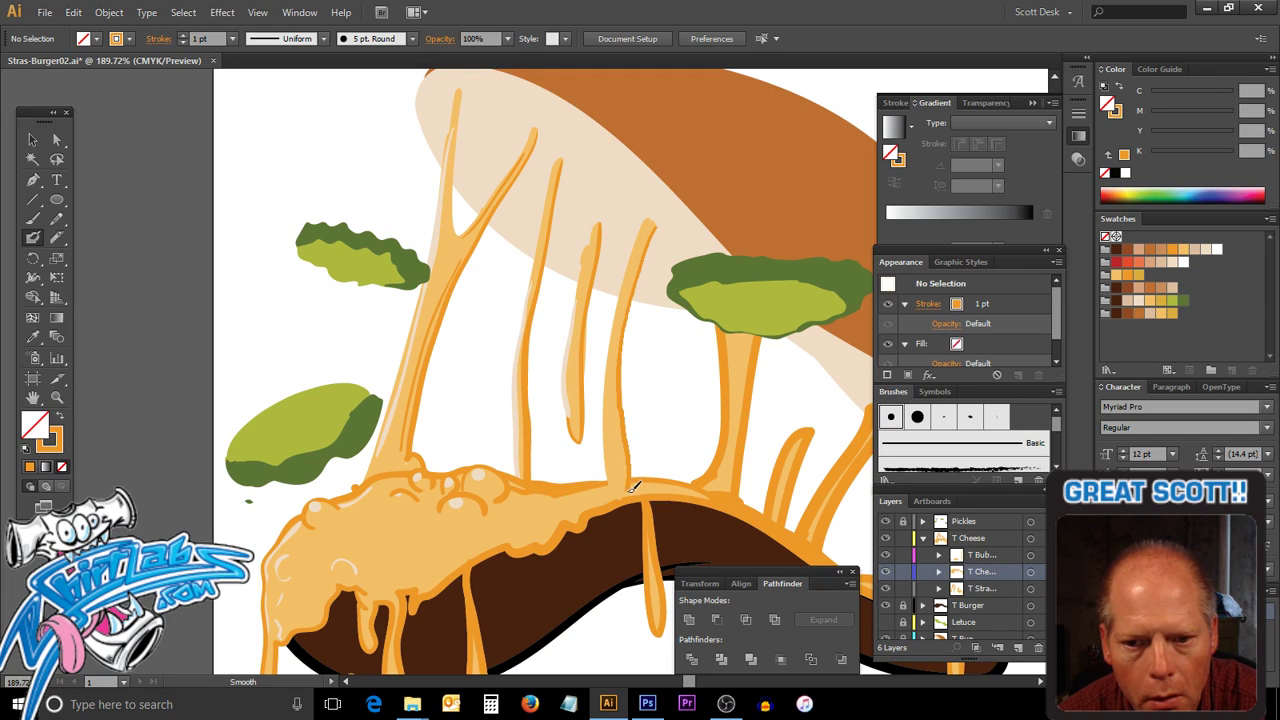
# Paint along the right strand and lock the main and top cheese sublayers.
pyautogui.moveTo(613, 427); pyautogui.dragTo(614, 435)
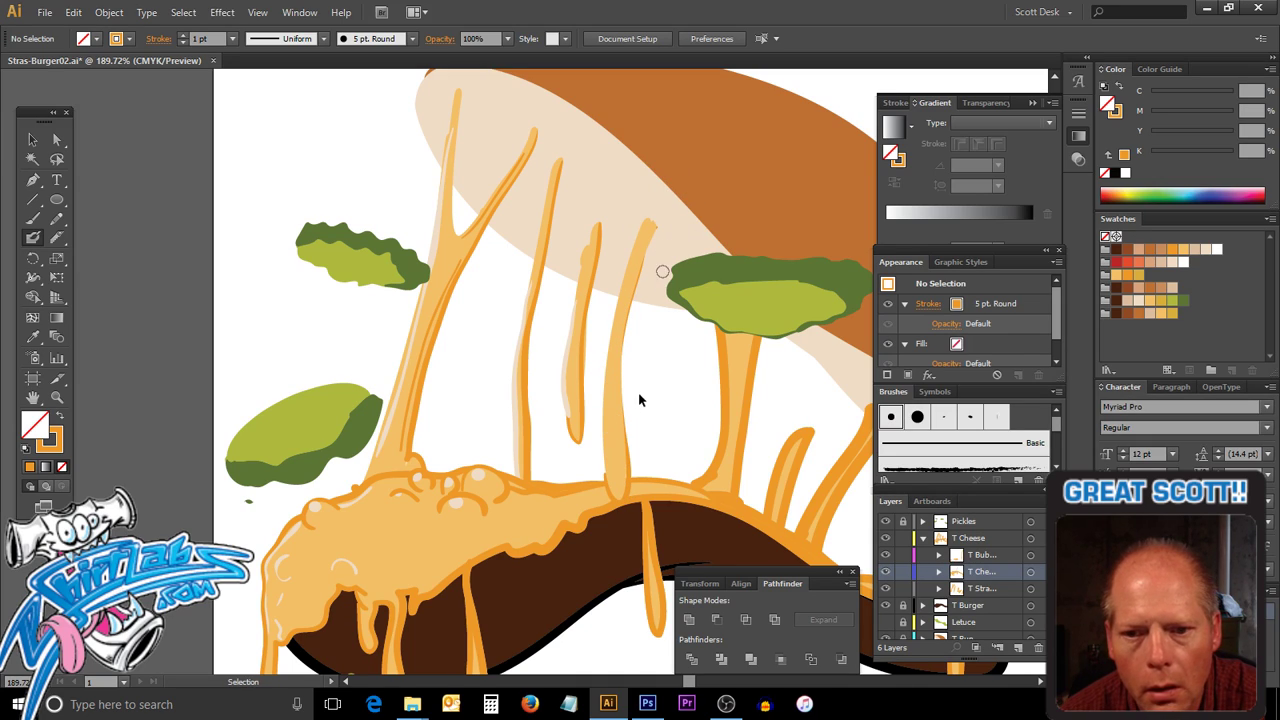
pyautogui.press('ctrl')
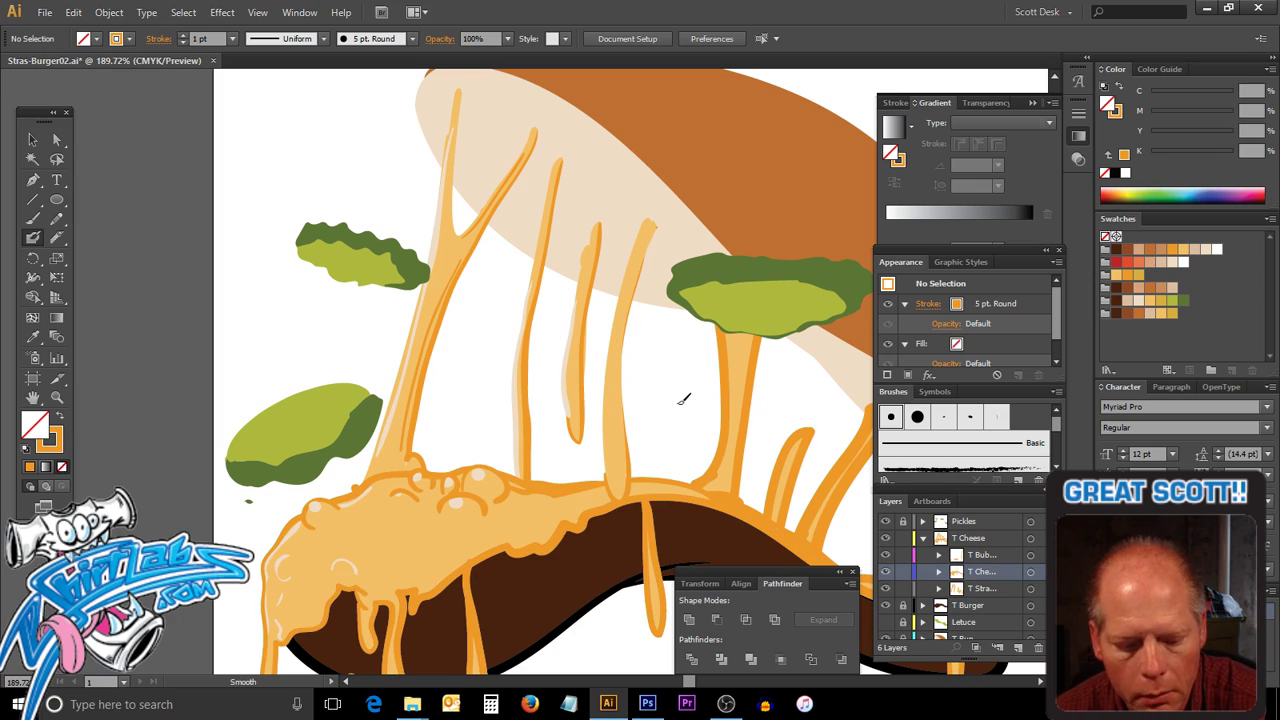
pyautogui.press('alt')
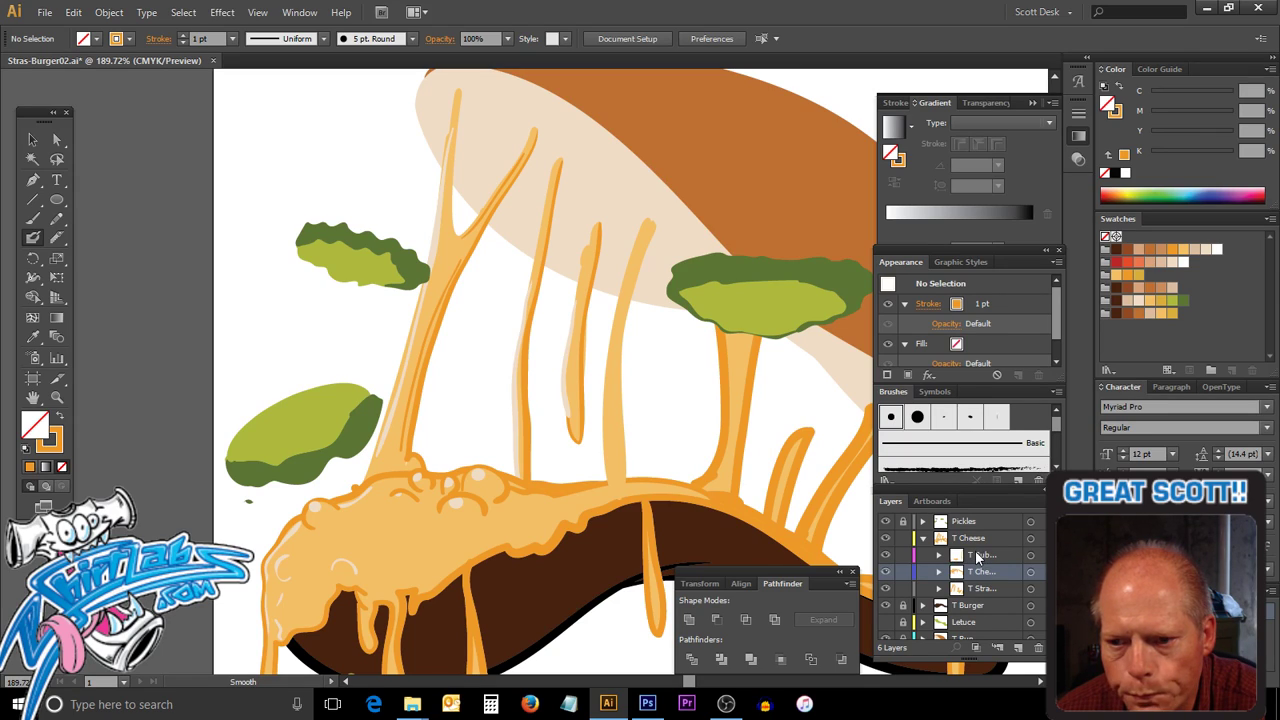
pyautogui.click(985, 588)
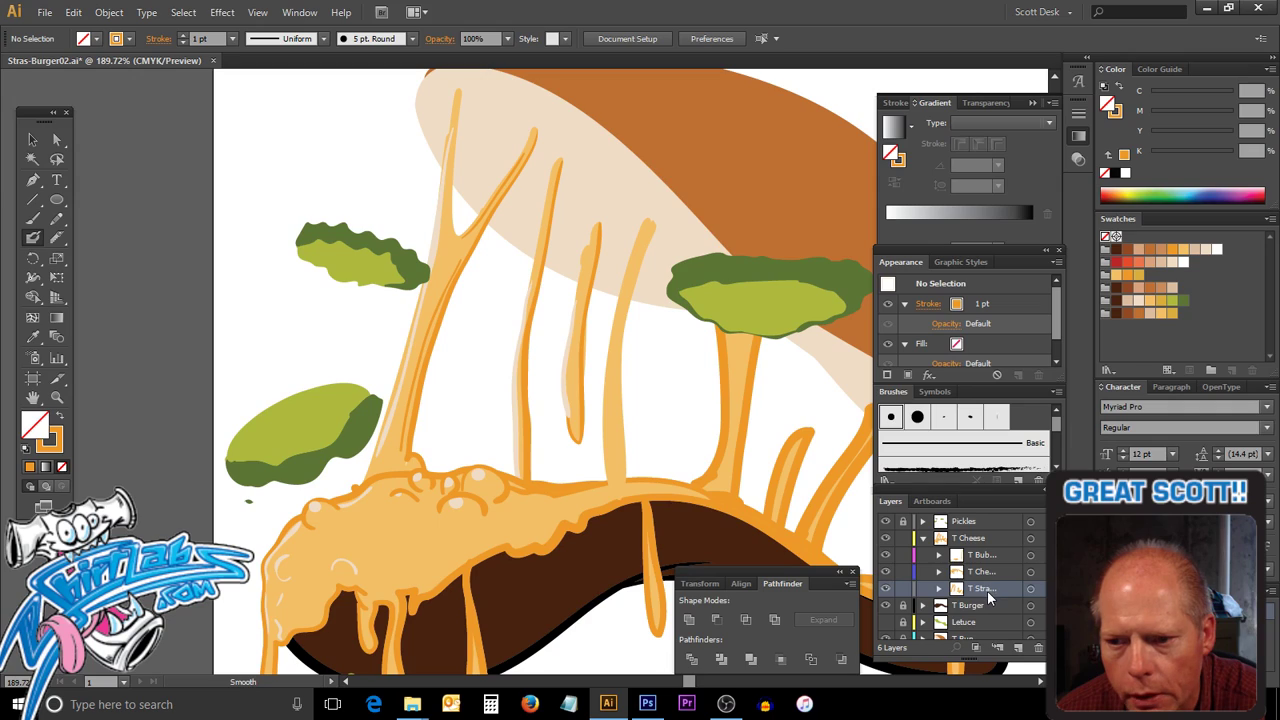
pyautogui.click(903, 571)
pyautogui.click(903, 554)
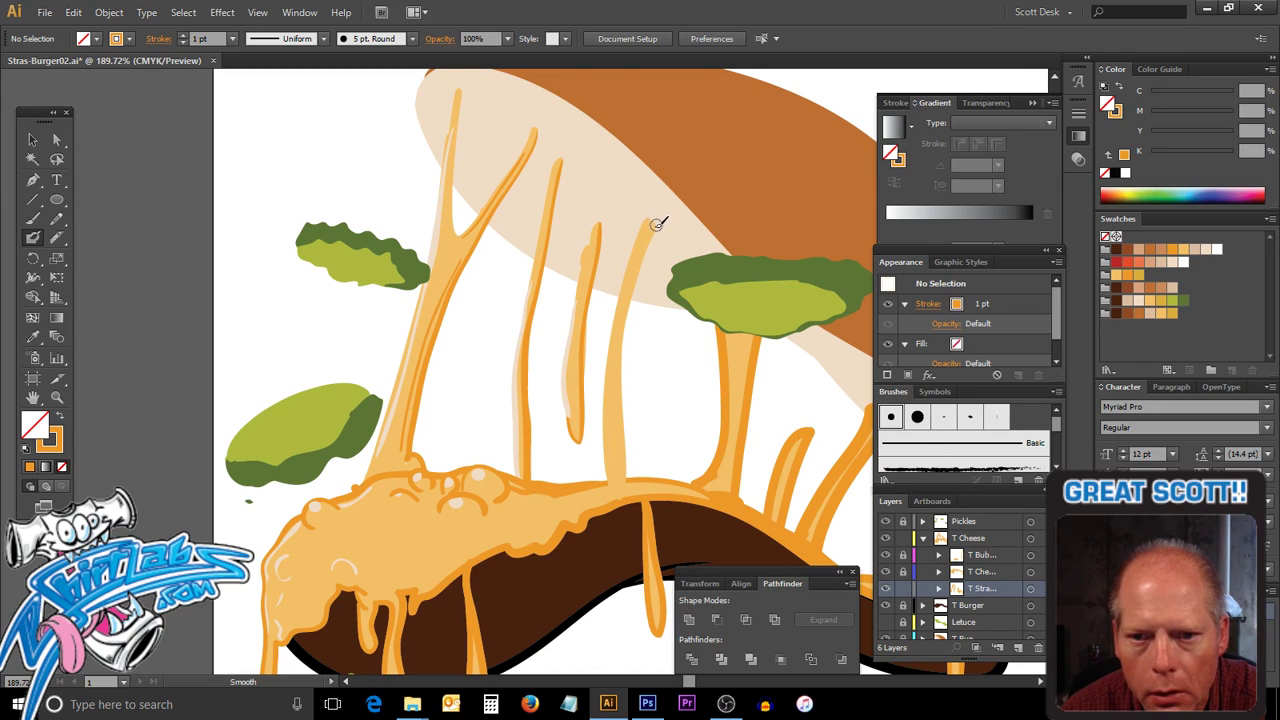
# Paint a darker-orange stroke down the right strand and recolour it dark orange.
pyautogui.moveTo(656, 224)
pyautogui.mouseDown()
pyautogui.moveTo(623, 343)
pyautogui.moveTo(624, 500)
pyautogui.moveTo(600, 449)
pyautogui.mouseUp()
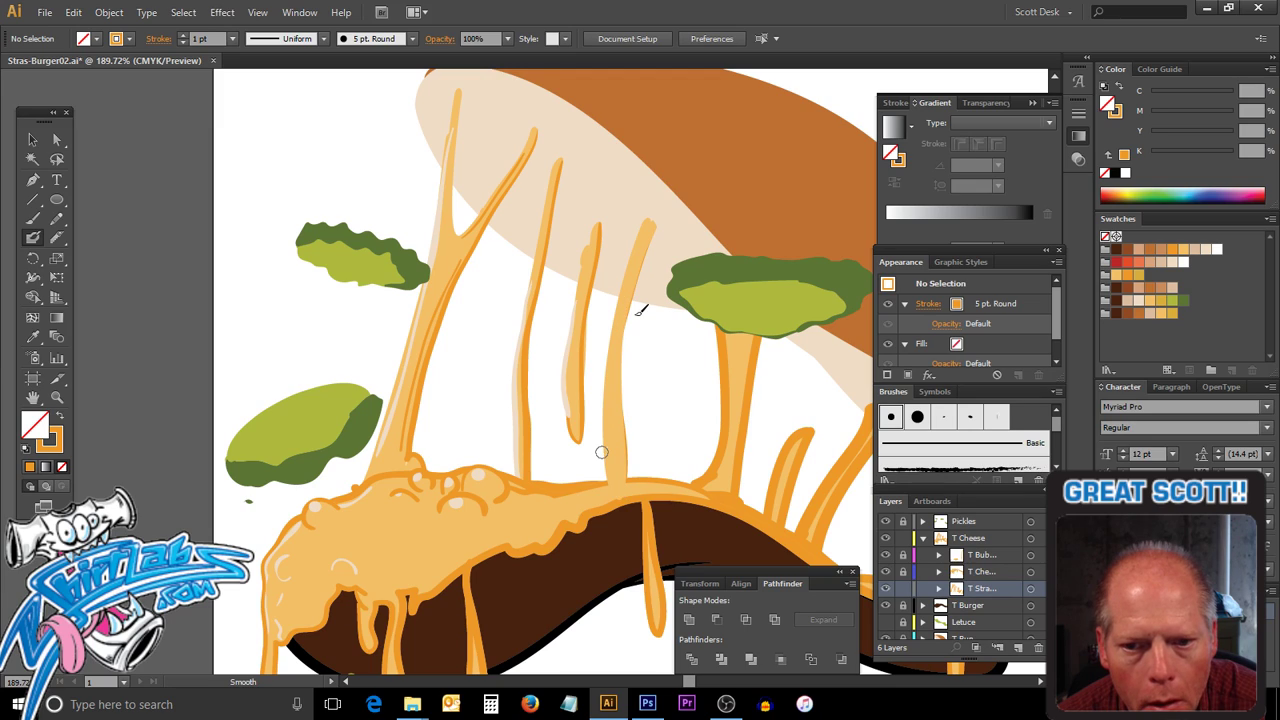
pyautogui.keyDown('ctrl'); pyautogui.click(621, 376); pyautogui.keyUp('ctrl')
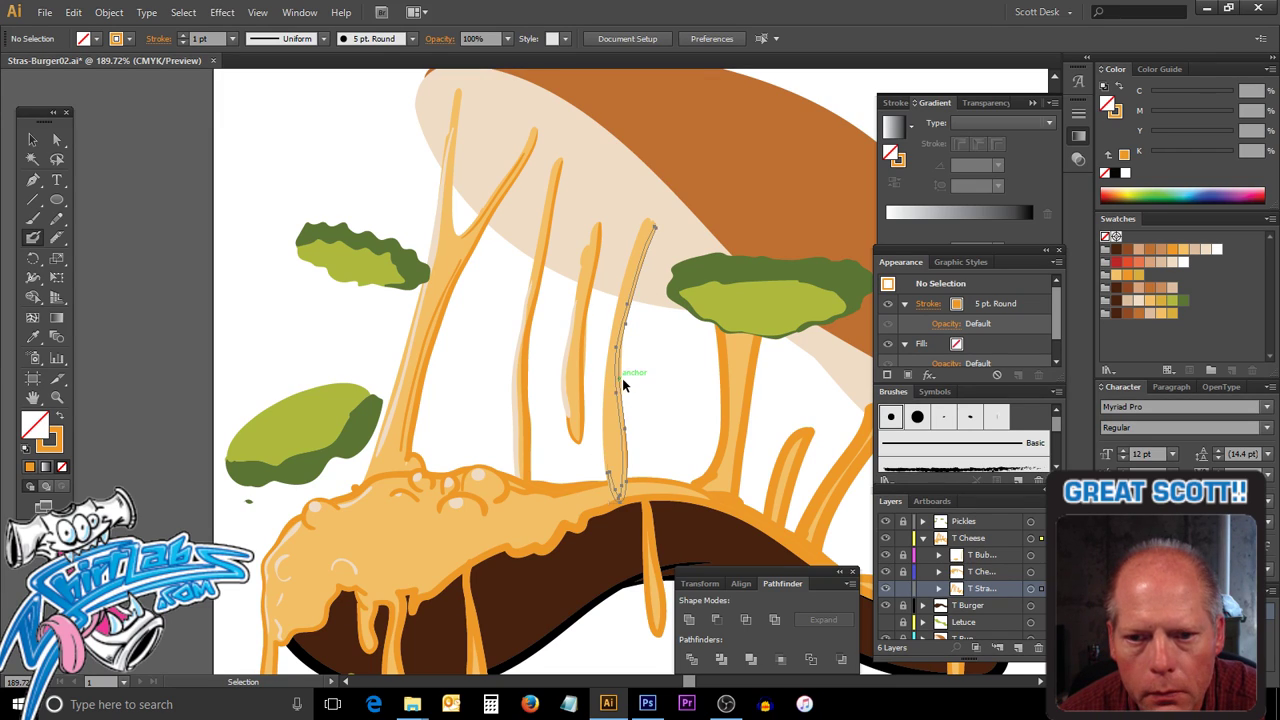
pyautogui.keyDown('ctrl'); pyautogui.click(670, 368); pyautogui.keyUp('ctrl')
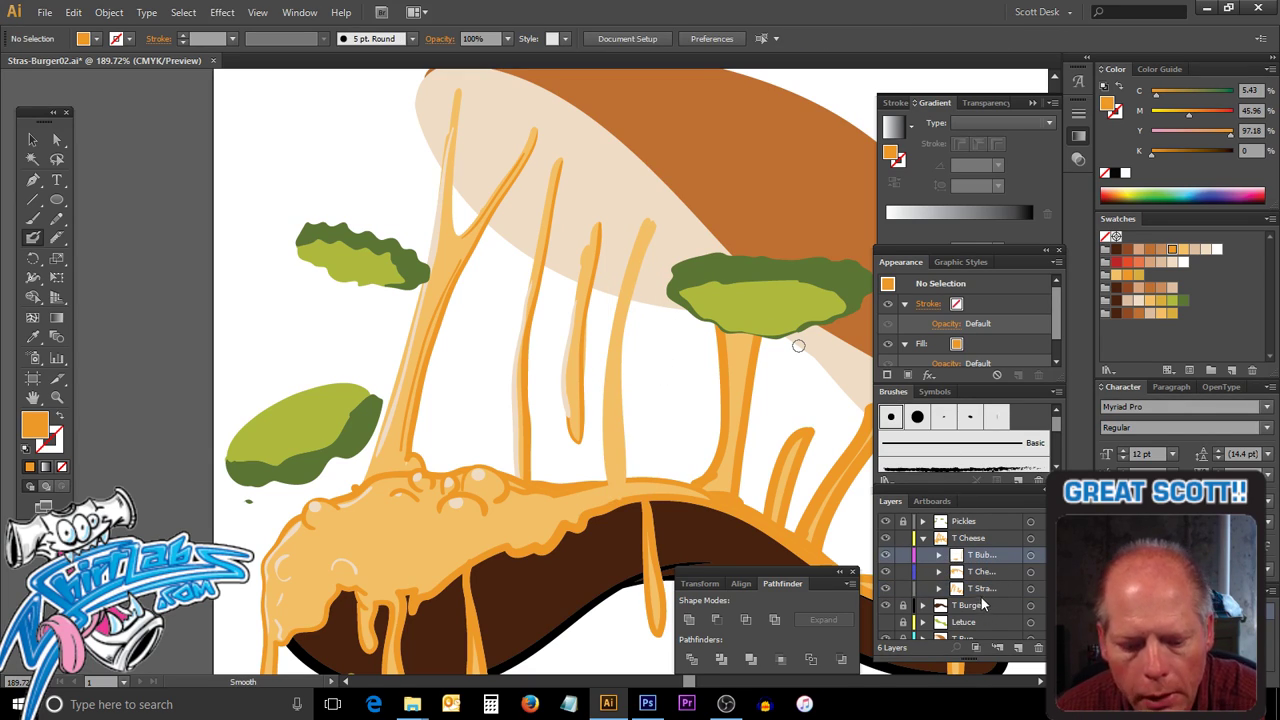
pyautogui.keyDown('ctrl'); pyautogui.click(620, 400); pyautogui.keyUp('ctrl')
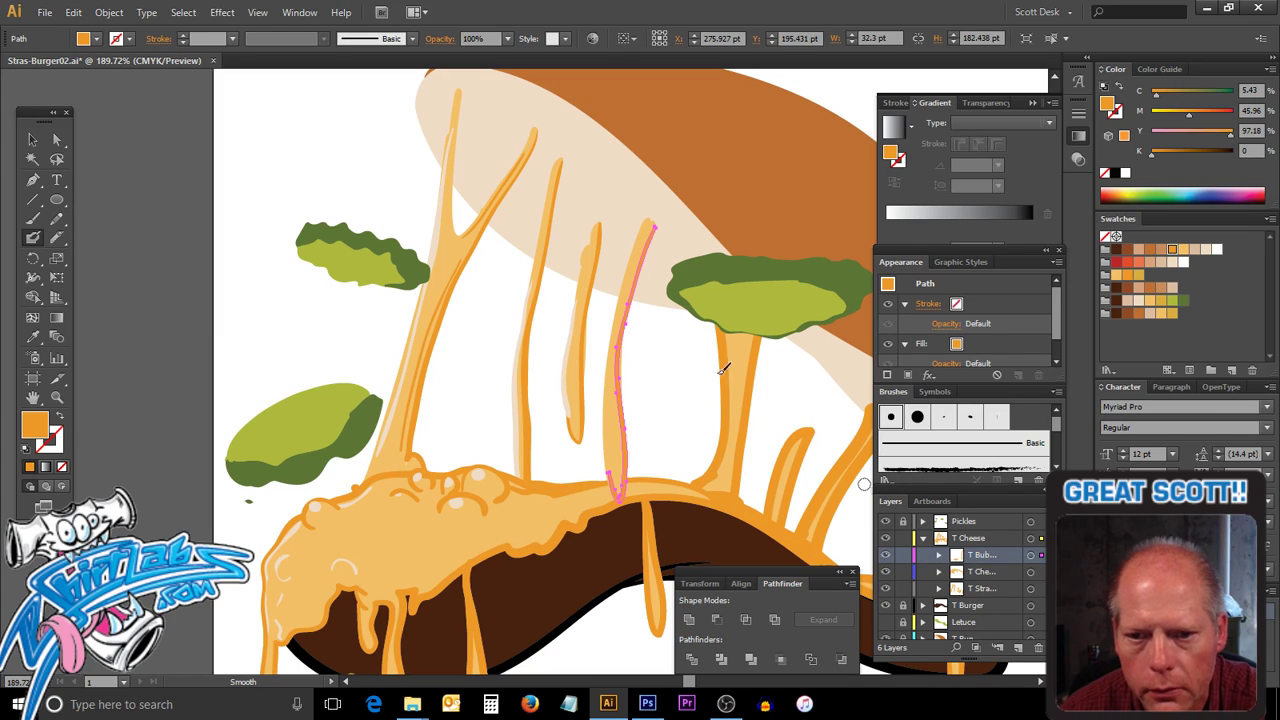
pyautogui.keyDown('ctrl'); pyautogui.click(682, 389); pyautogui.keyUp('ctrl')
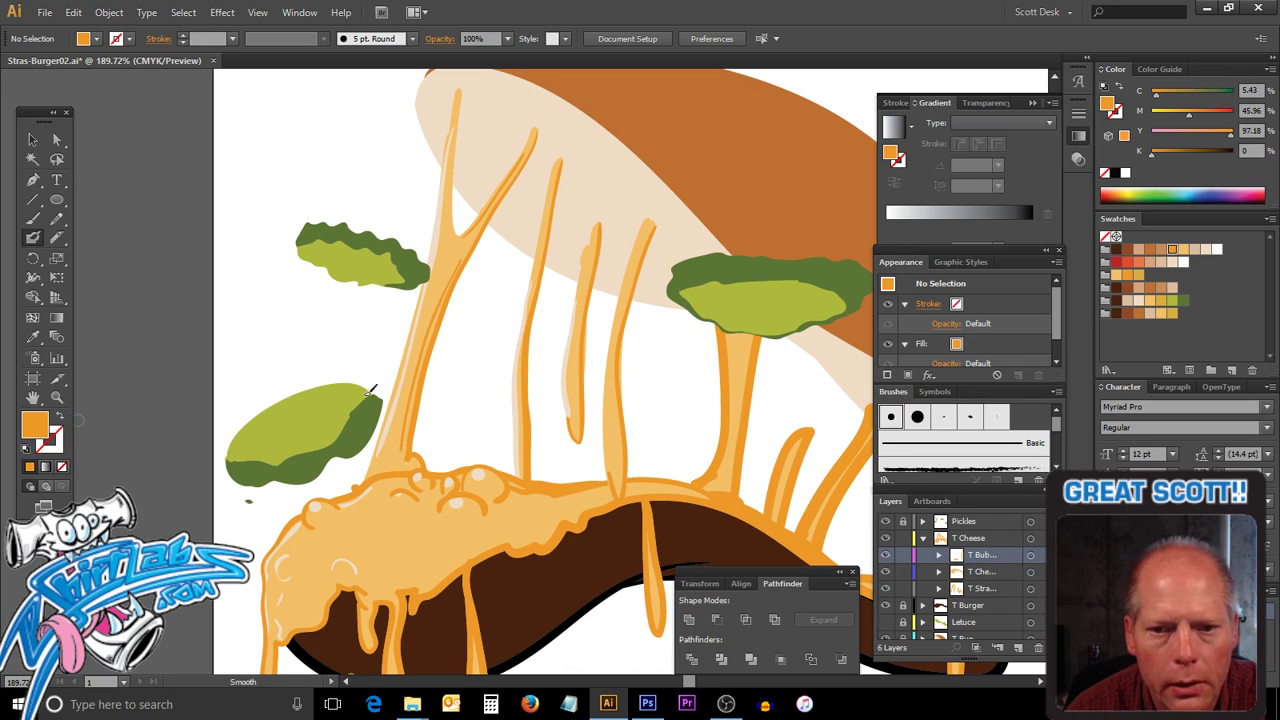
# Widen the right drip and trace a pale cream highlight along the middle strand.
pyautogui.moveTo(601, 456); pyautogui.dragTo(617, 451)
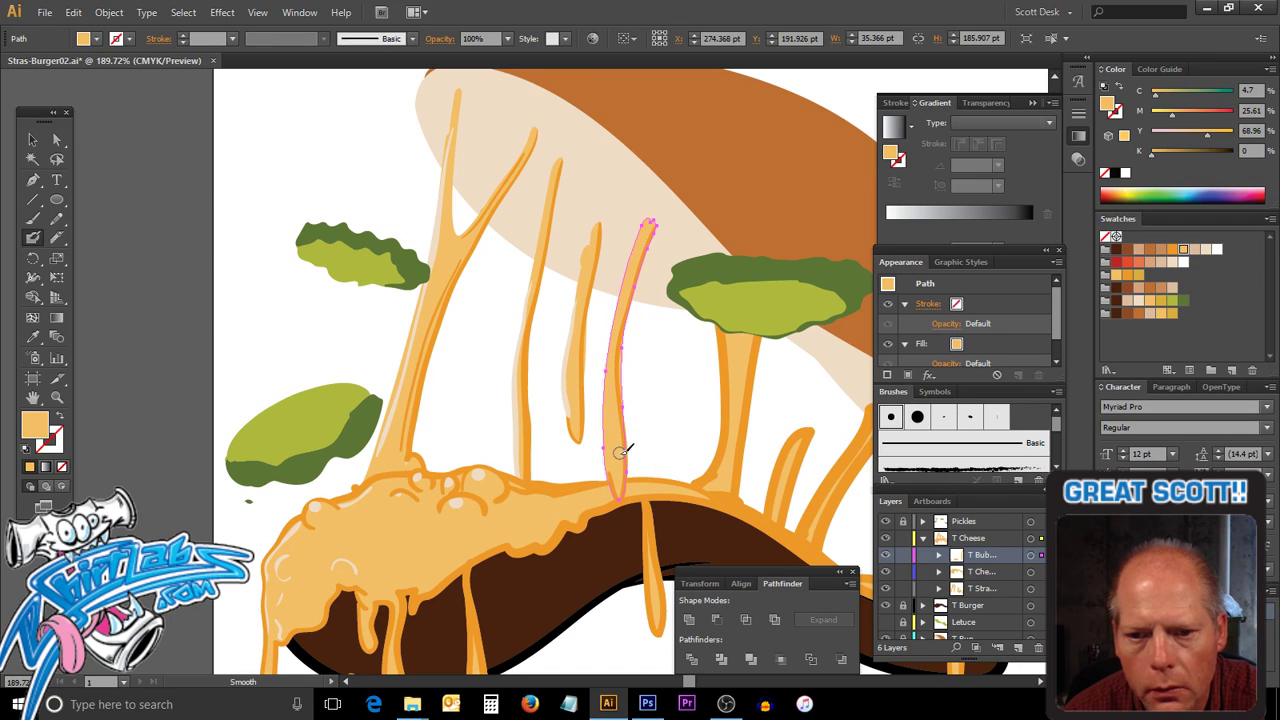
pyautogui.keyDown('ctrl'); pyautogui.click(563, 391); pyautogui.keyUp('ctrl')
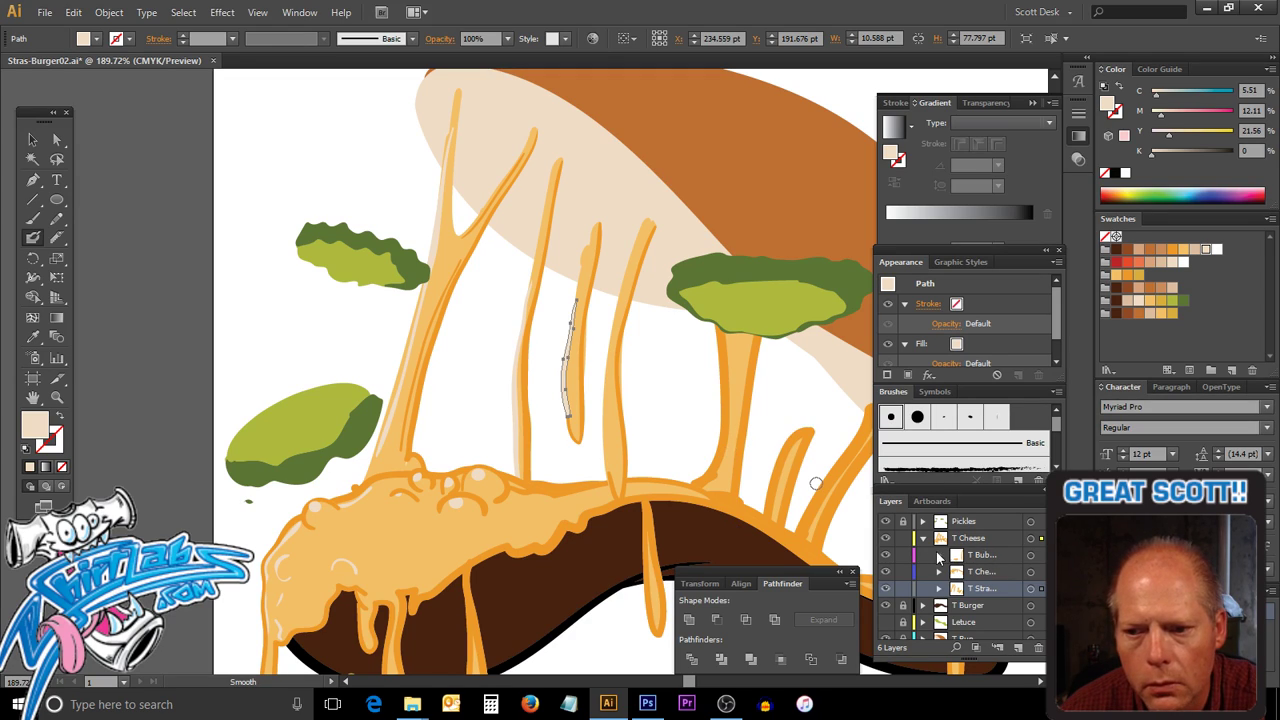
pyautogui.click(993, 554)
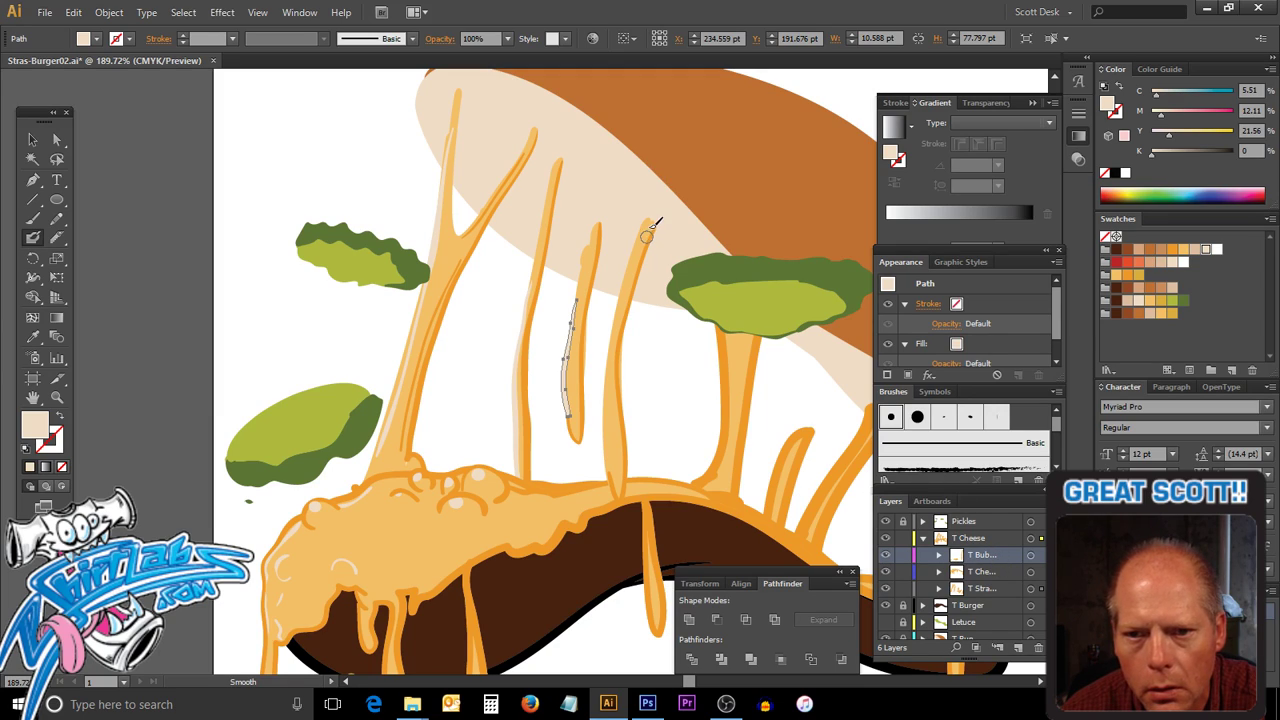
pyautogui.hotkey('ctrl', 'shift', 'a')
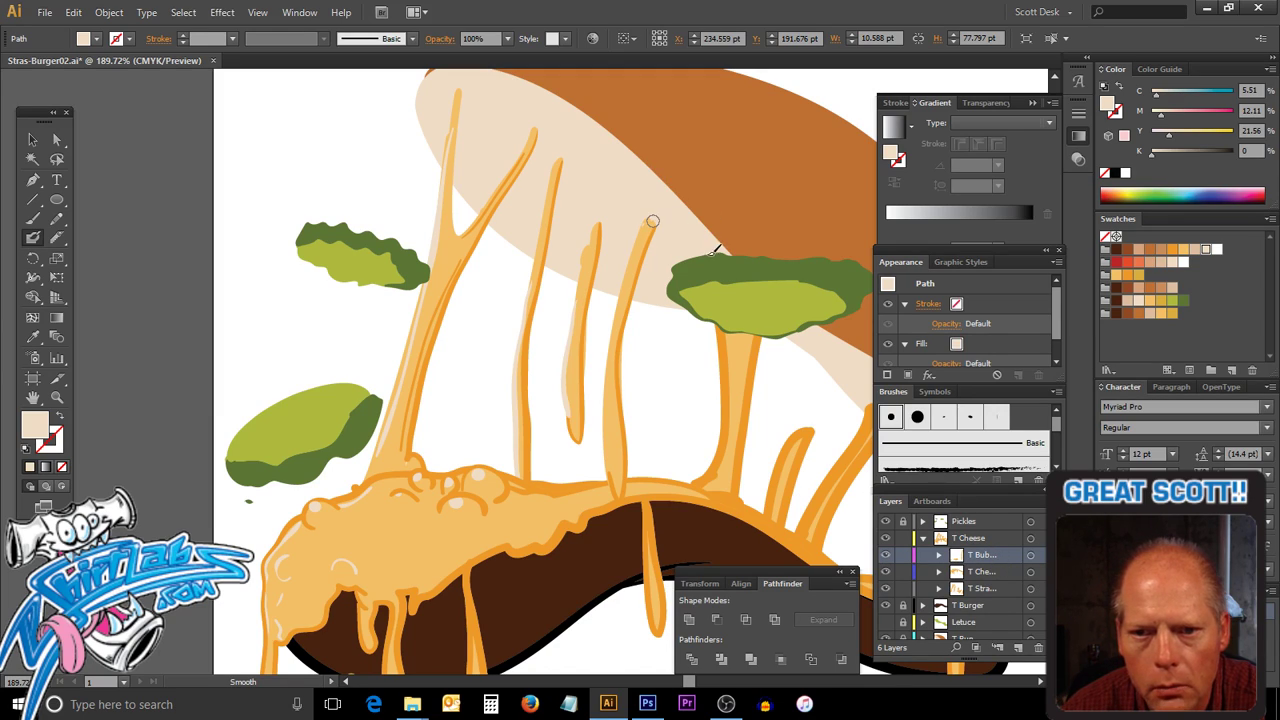
pyautogui.hotkey('ctrl', 'z')
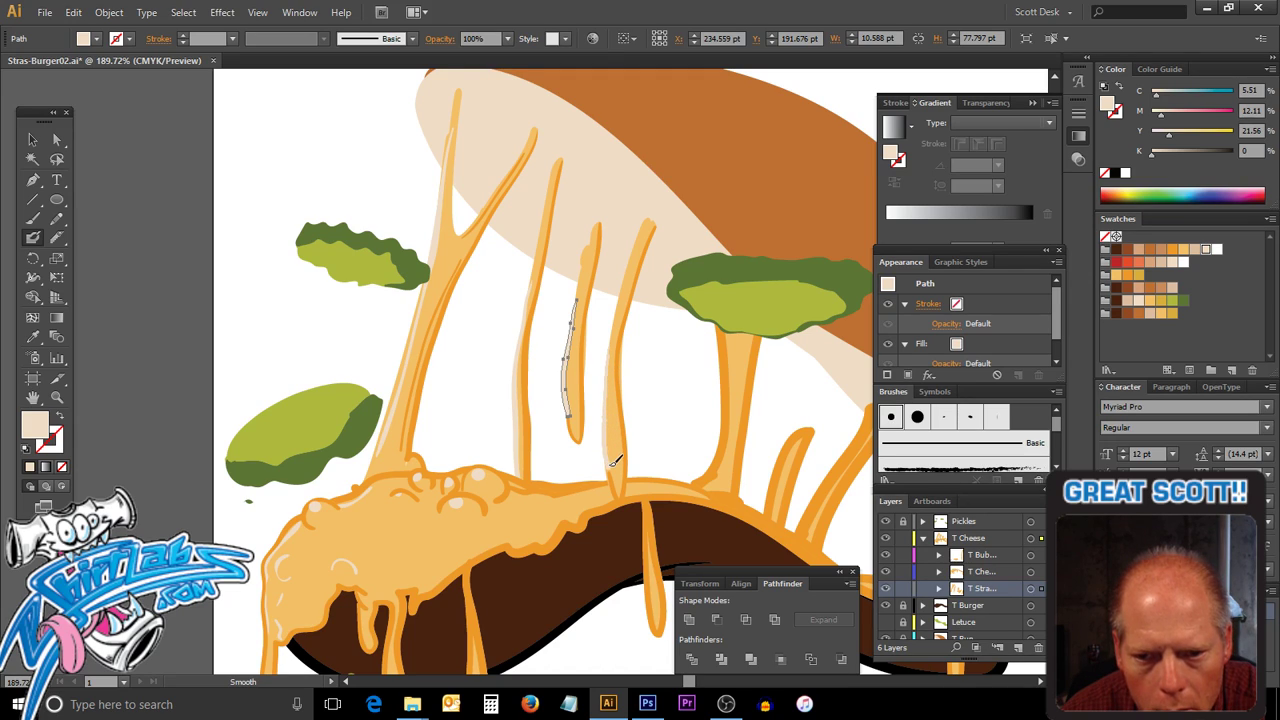
pyautogui.hotkey('ctrl', 'shift', 'a')
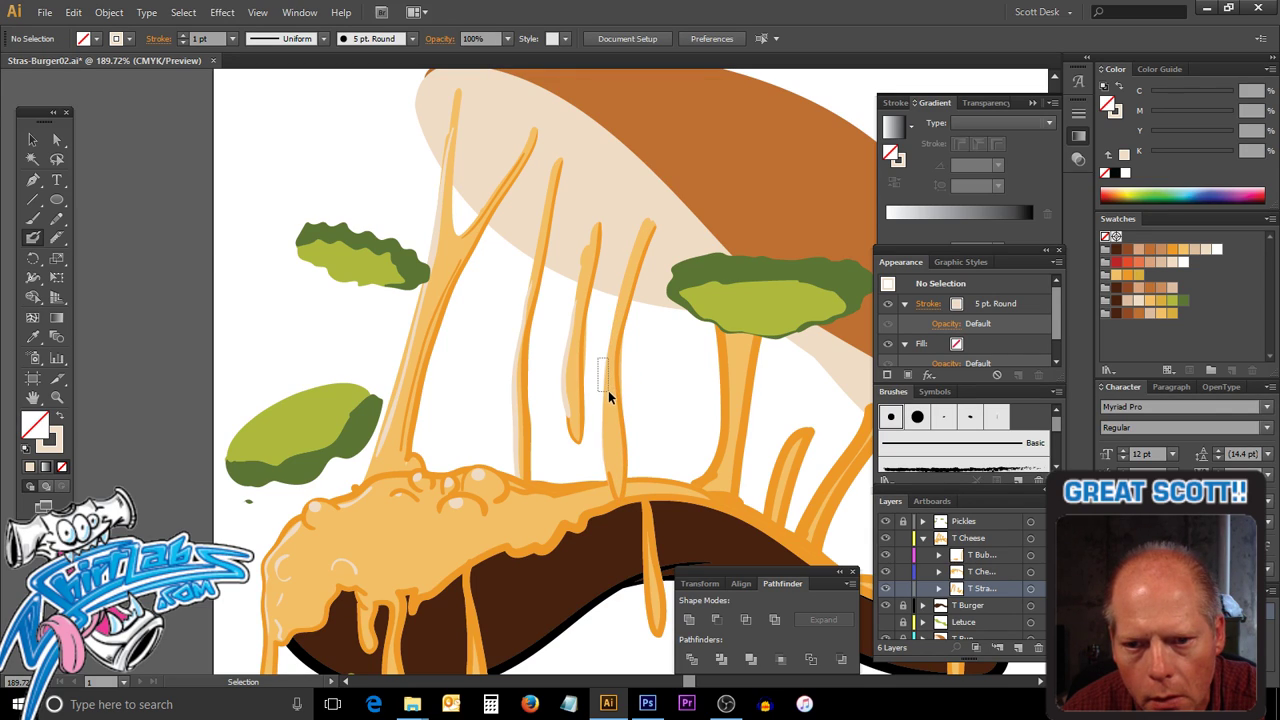
# Check the thin strand highlight by selecting it alone and with all cheese artwork.
pyautogui.moveTo(615, 390); pyautogui.dragTo(612, 392)
pyautogui.hotkey('ctrl', 'shift', 'a')
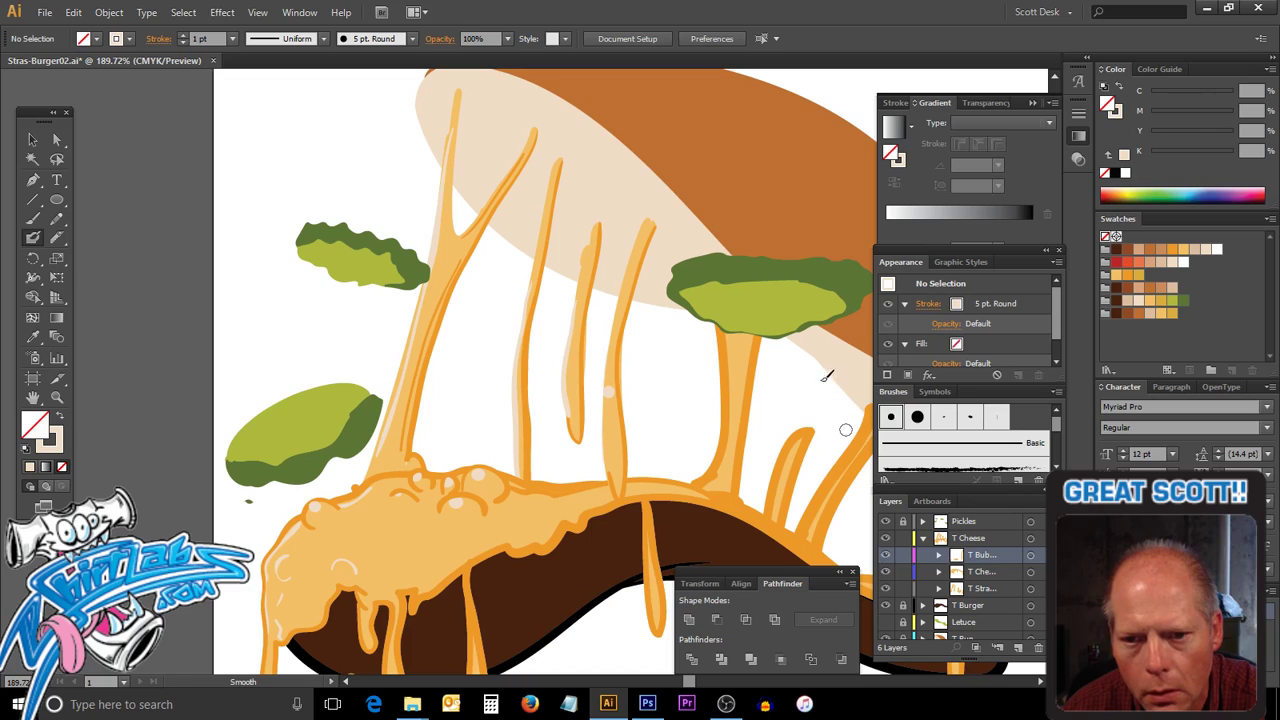
pyautogui.hotkey('ctrl', 'a')
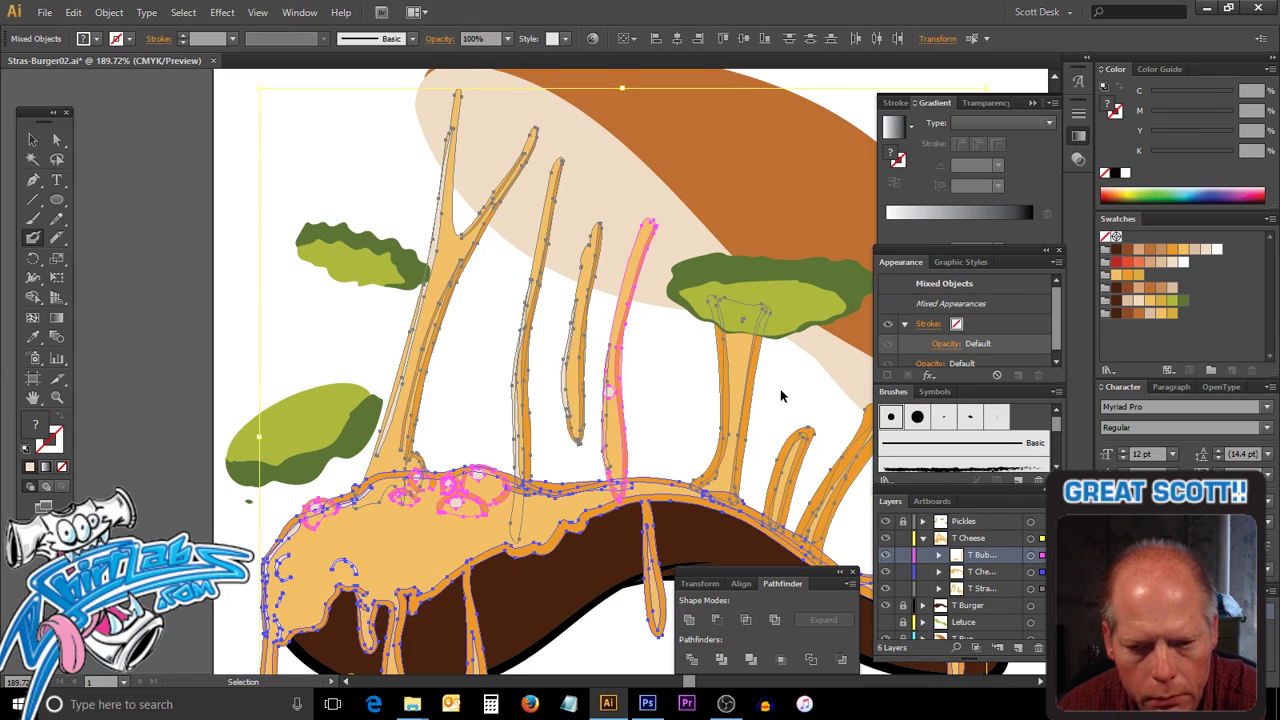
pyautogui.hotkey('ctrl', 'z')
pyautogui.hotkey('ctrl', 'z')
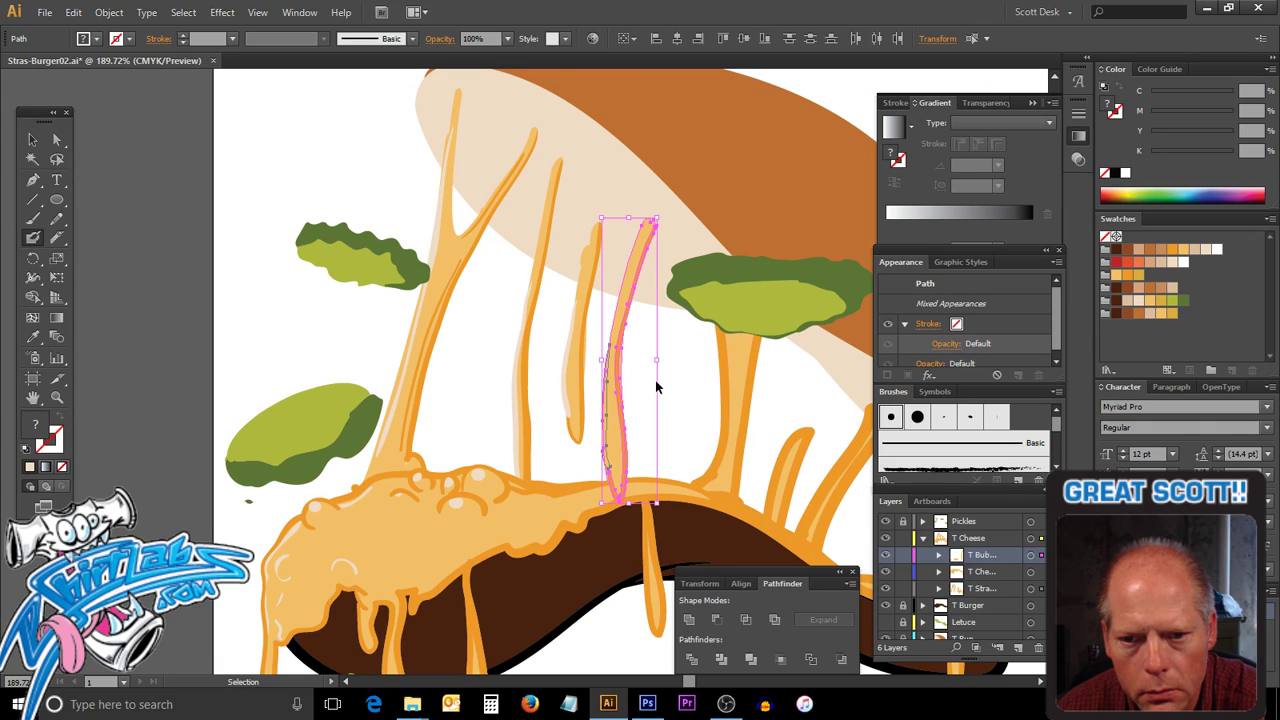
pyautogui.hotkey('ctrl', 'shift', 'a')
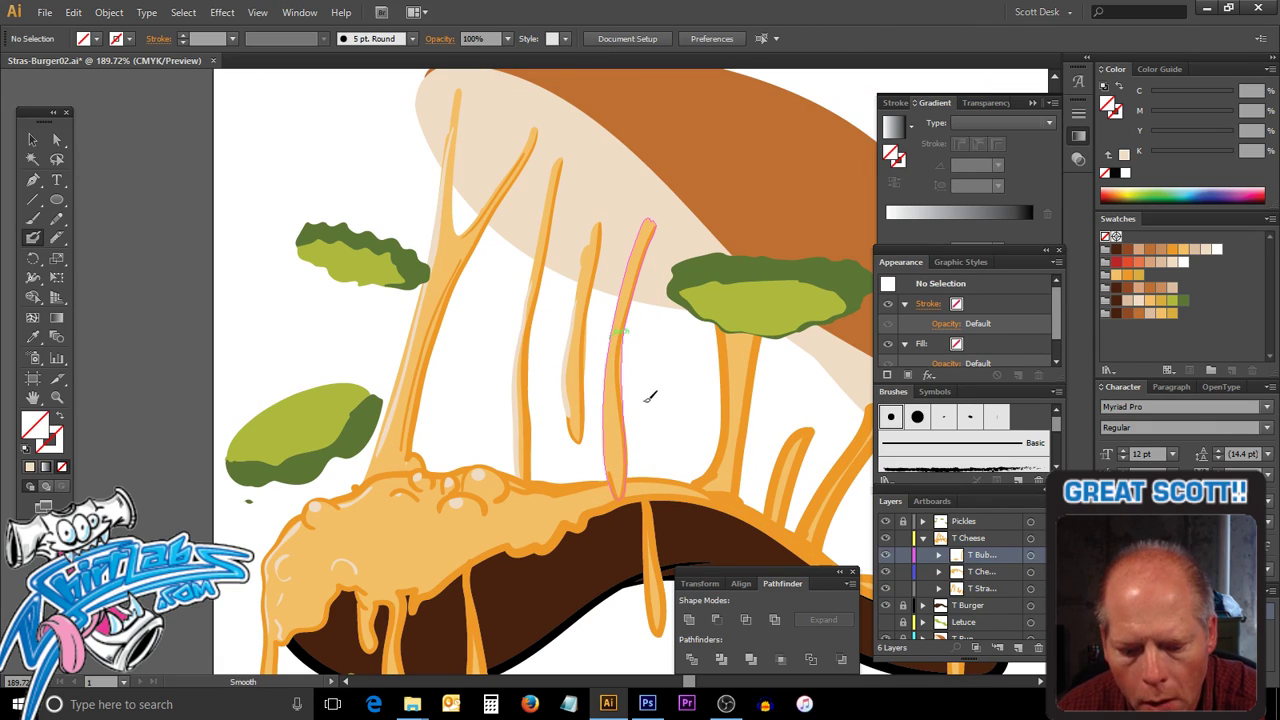
# Switch to Outline view and zoom in and out on the overlapping strands.
pyautogui.hotkey('ctrl', 'y')
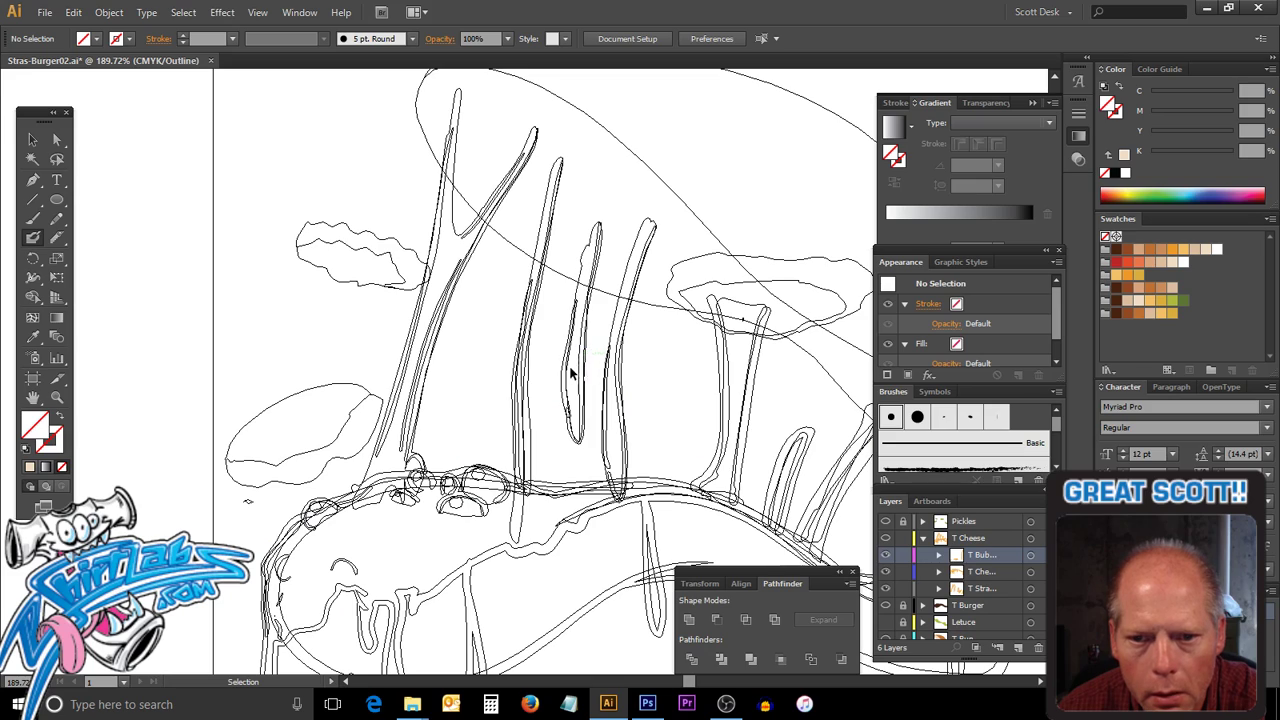
pyautogui.hotkey('ctrl', 'space')
pyautogui.moveTo(578, 368); pyautogui.dragTo(540, 307)
pyautogui.moveTo(601, 397); pyautogui.dragTo(578, 368)
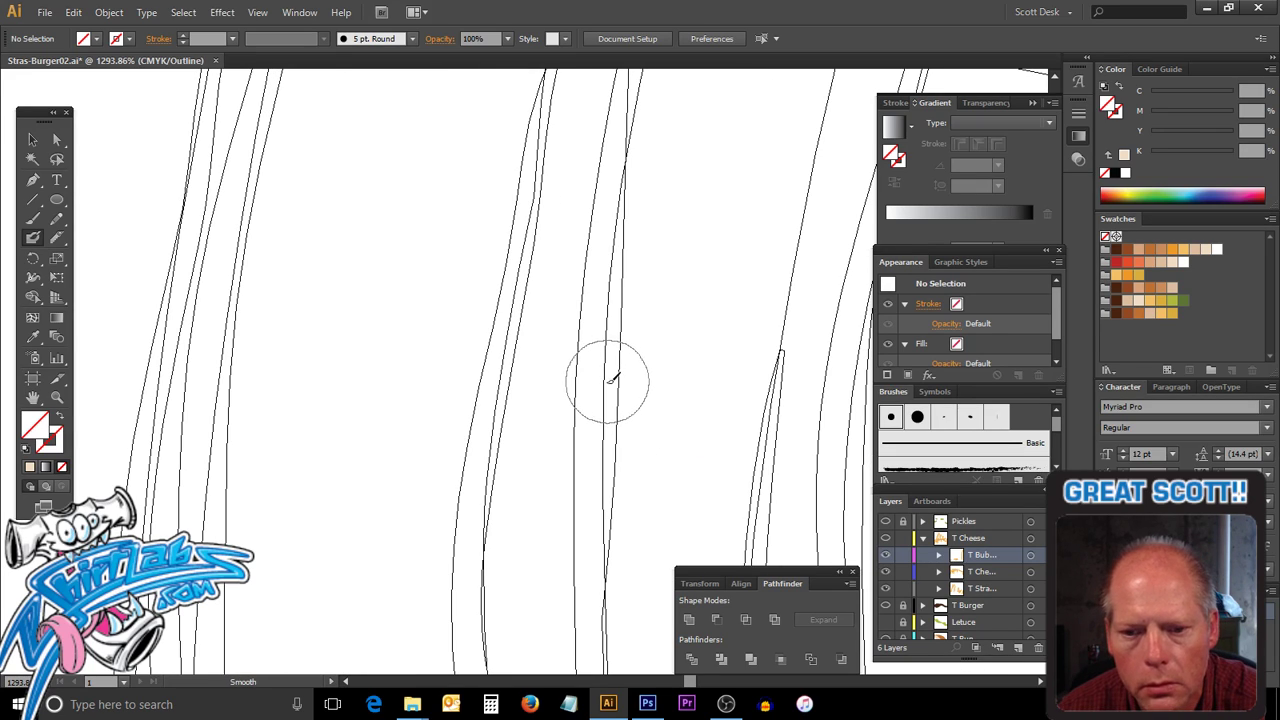
pyautogui.keyDown('ctrl'); pyautogui.keyDown('alt'); pyautogui.click(610, 386); pyautogui.keyUp('alt'); pyautogui.keyUp('ctrl')
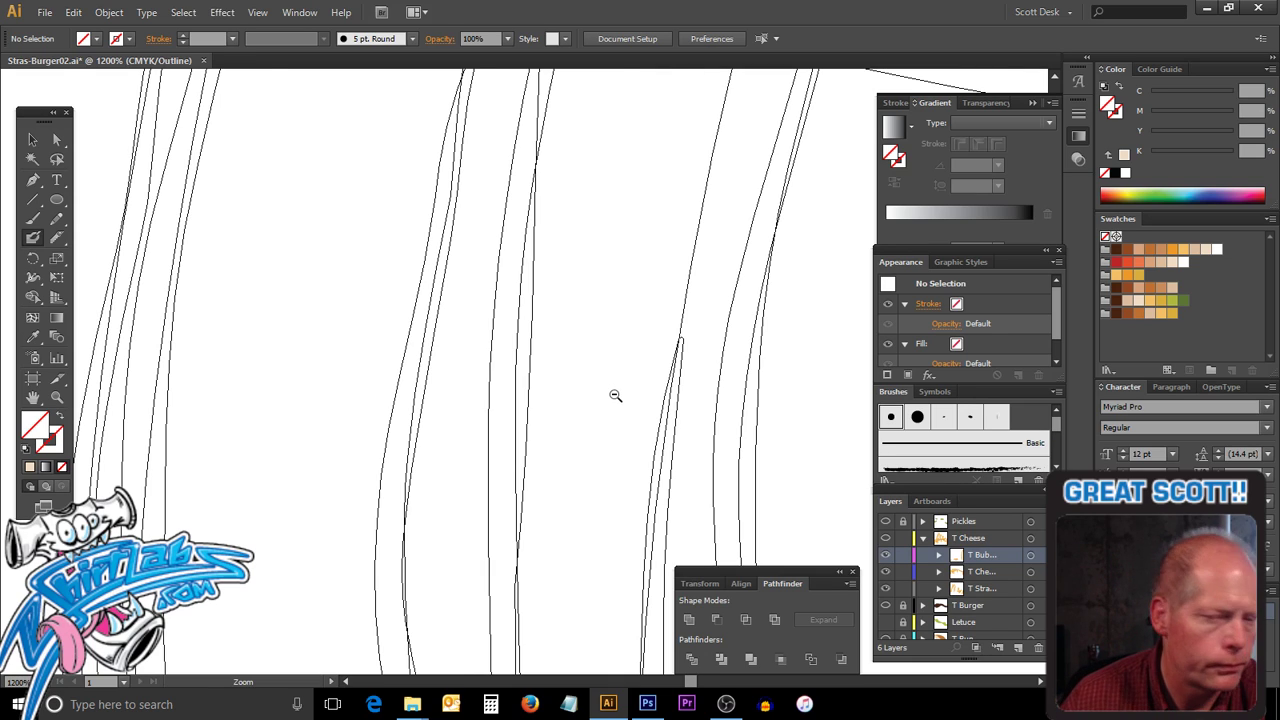
pyautogui.keyDown('ctrl'); pyautogui.keyDown('alt'); pyautogui.click(615, 395); pyautogui.keyUp('alt'); pyautogui.keyUp('ctrl')
pyautogui.keyDown('ctrl'); pyautogui.keyDown('alt'); pyautogui.click(613, 396); pyautogui.keyUp('alt'); pyautogui.keyUp('ctrl')
pyautogui.keyDown('ctrl'); pyautogui.keyDown('alt'); pyautogui.click(612, 395); pyautogui.keyUp('alt'); pyautogui.keyUp('ctrl')
pyautogui.keyDown('ctrl'); pyautogui.keyDown('alt'); pyautogui.click(611, 396); pyautogui.keyUp('alt'); pyautogui.keyUp('ctrl')
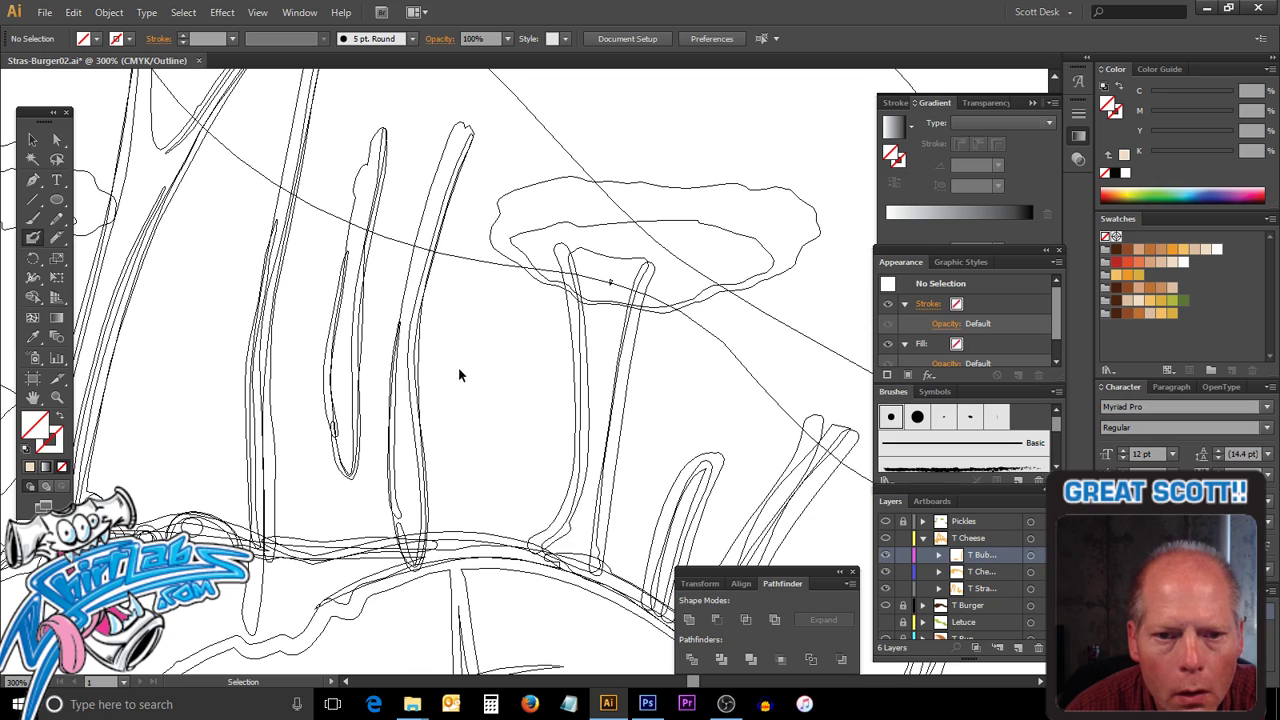
# Select the narrow highlight path in the bubbles sublayer and return to Preview.
pyautogui.click(398, 403)
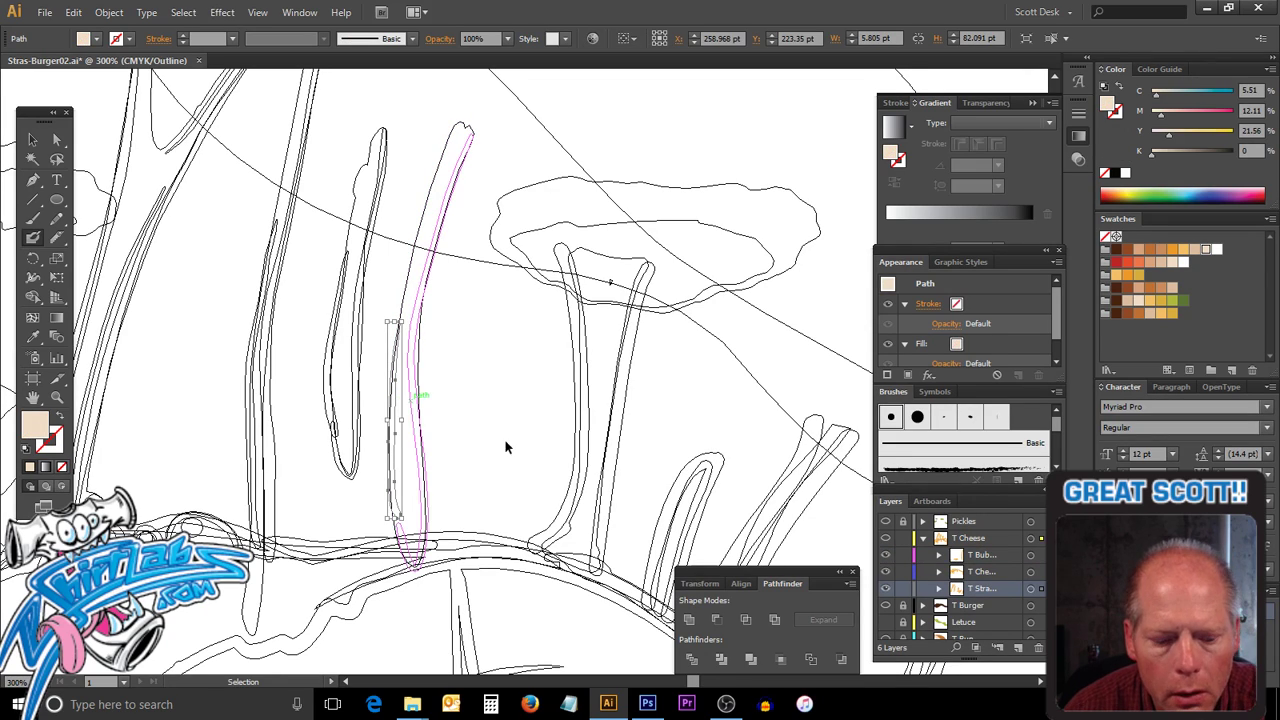
pyautogui.keyDown('ctrl'); pyautogui.click(607, 490); pyautogui.keyUp('ctrl')
pyautogui.click(988, 556)
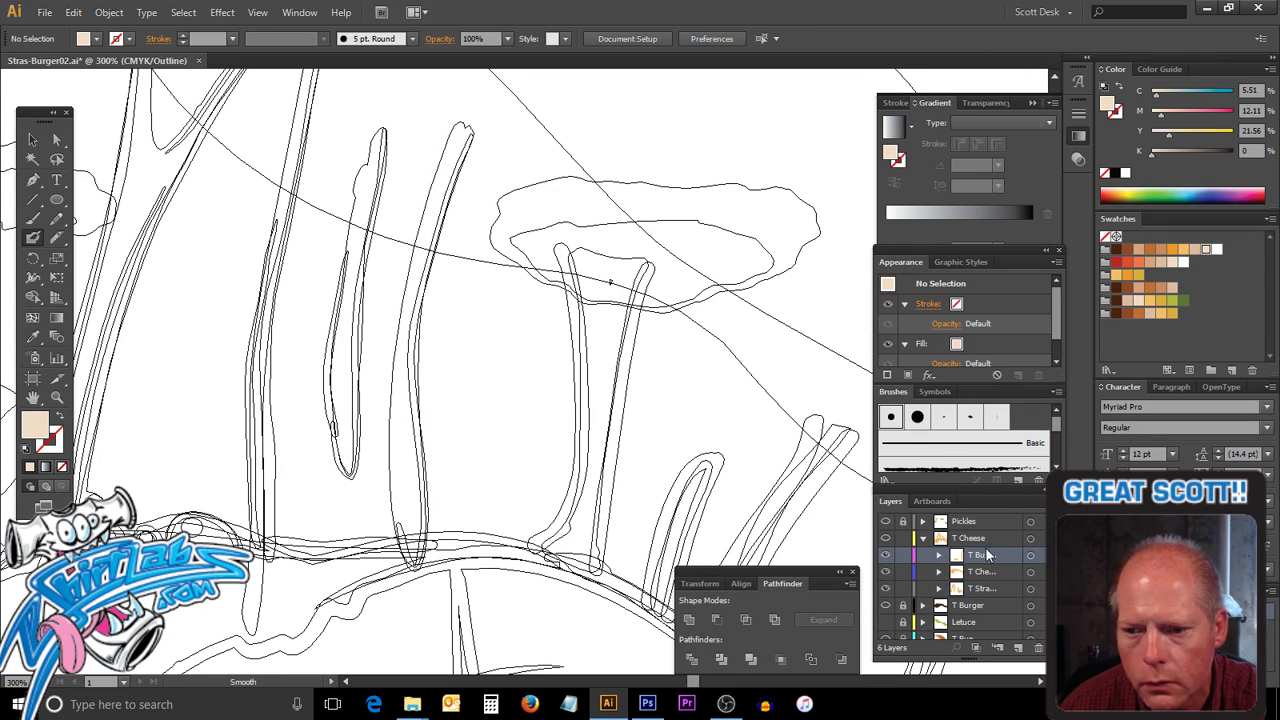
pyautogui.keyDown('alt'); pyautogui.click(978, 556); pyautogui.keyUp('alt')
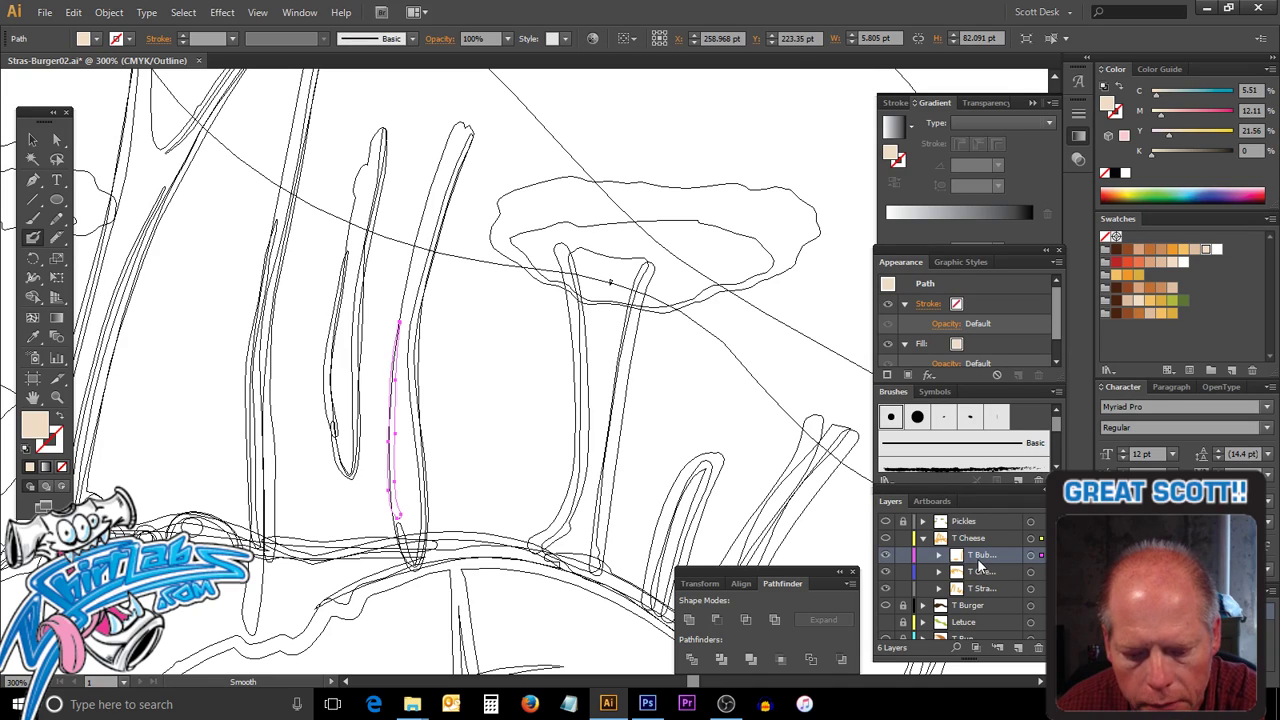
pyautogui.hotkey('ctrl', 'y')
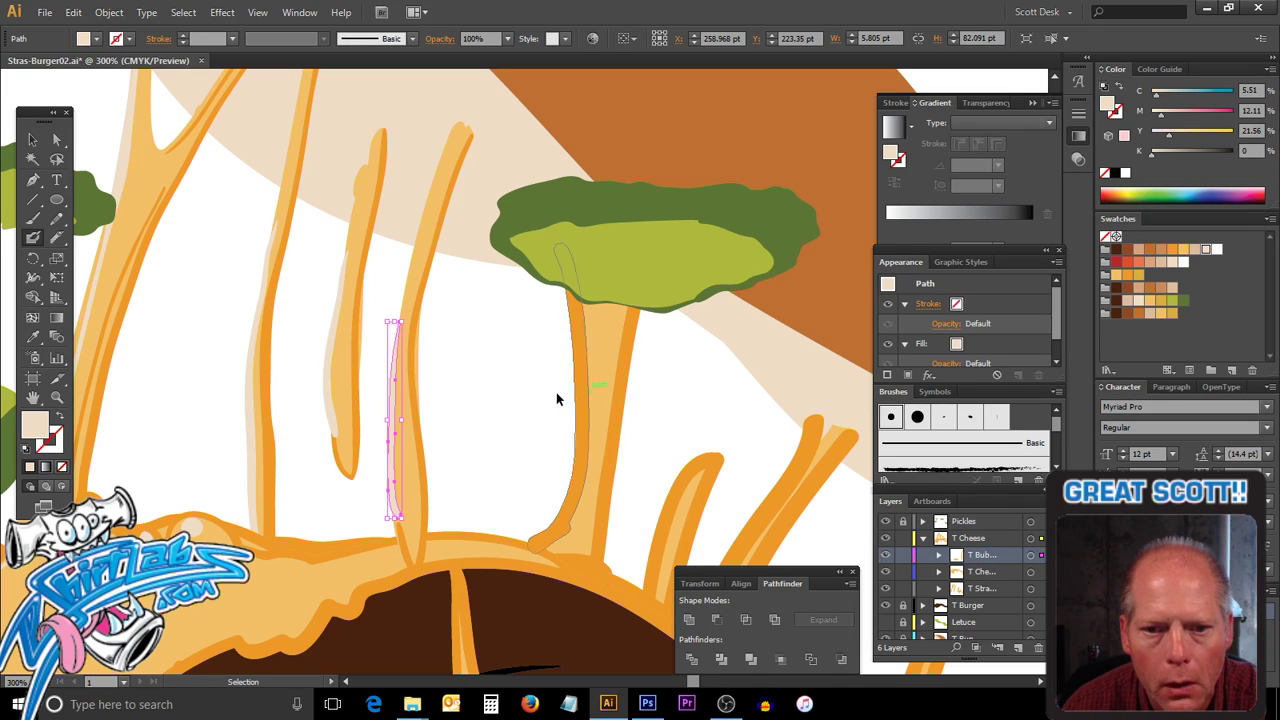
# Draw thin darker-orange lines down the left and right edges of the strand under the lettuce.
pyautogui.keyDown('ctrl'); pyautogui.click(523, 409); pyautogui.keyUp('ctrl')
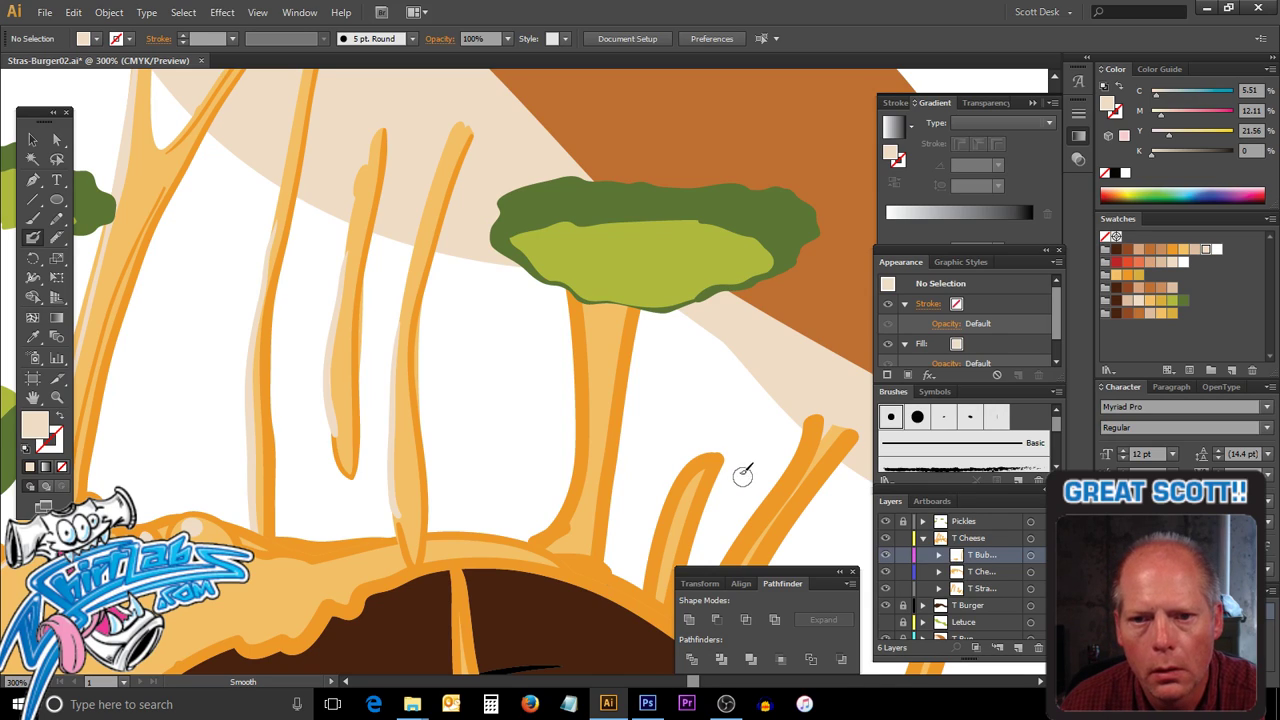
pyautogui.keyDown('ctrl'); pyautogui.click(577, 348); pyautogui.keyUp('ctrl')
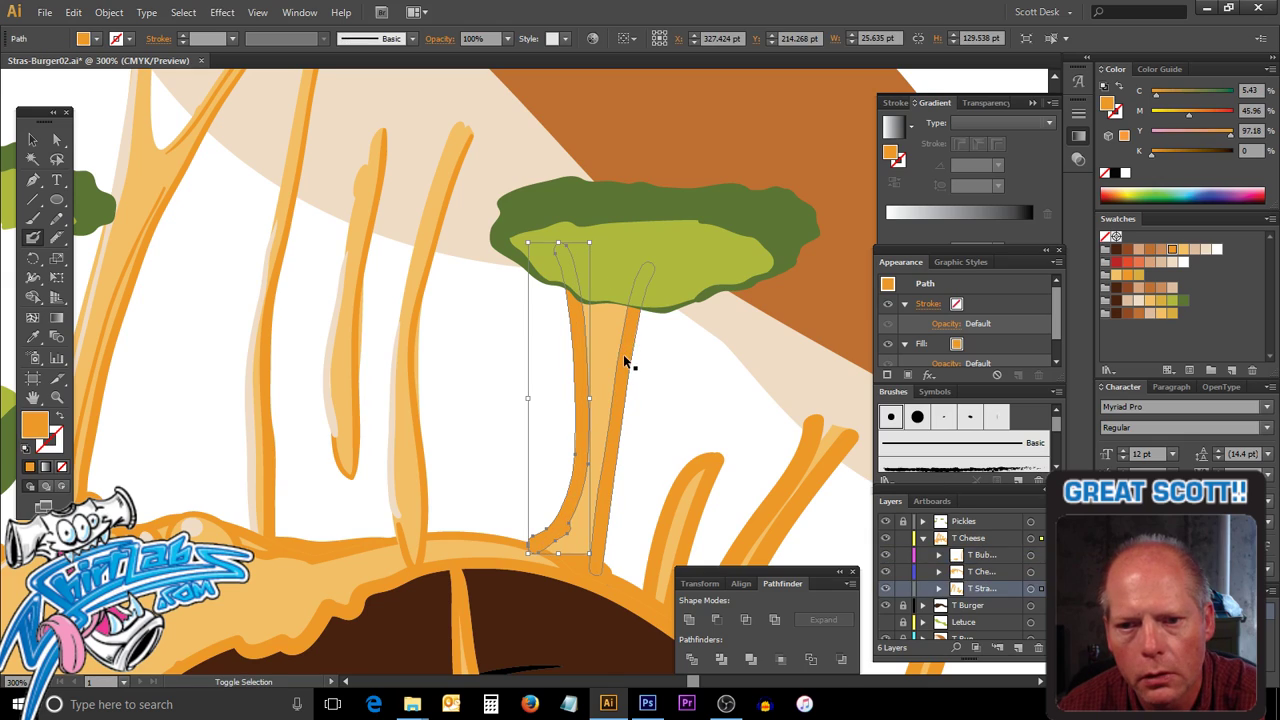
pyautogui.keyDown('ctrl'); pyautogui.click(672, 480); pyautogui.keyUp('ctrl')
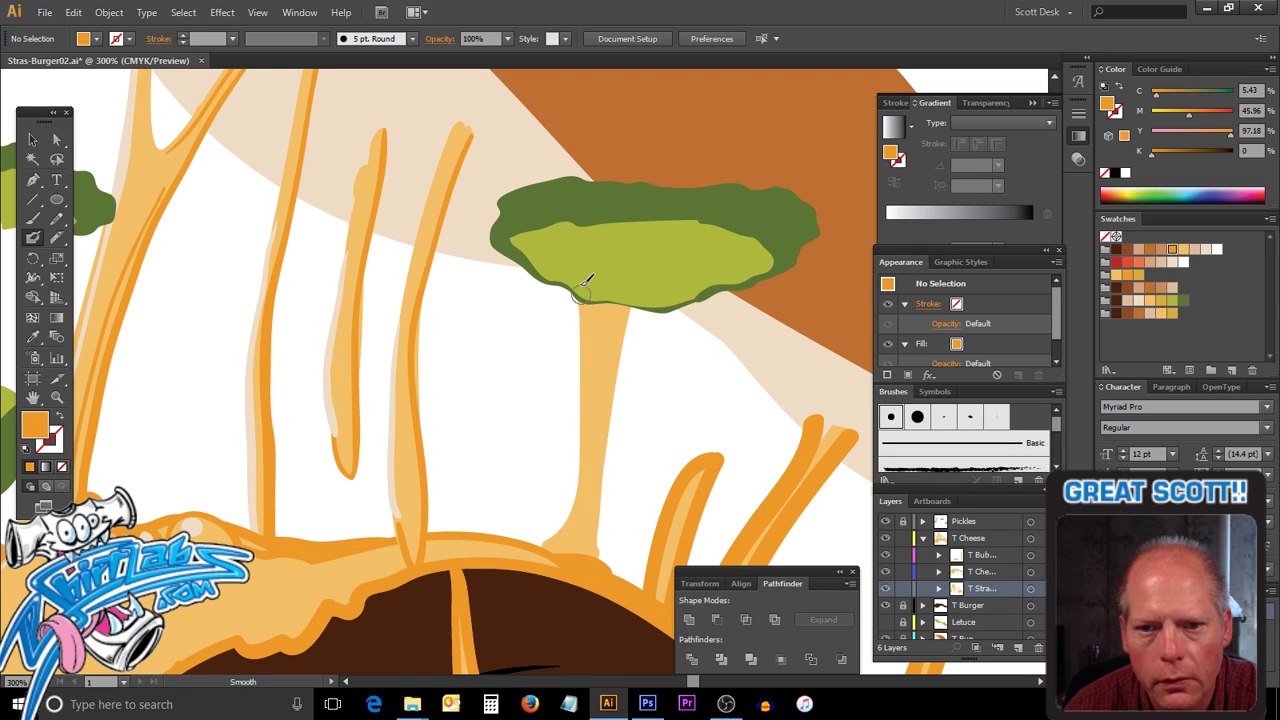
pyautogui.moveTo(580, 287); pyautogui.dragTo(580, 449)
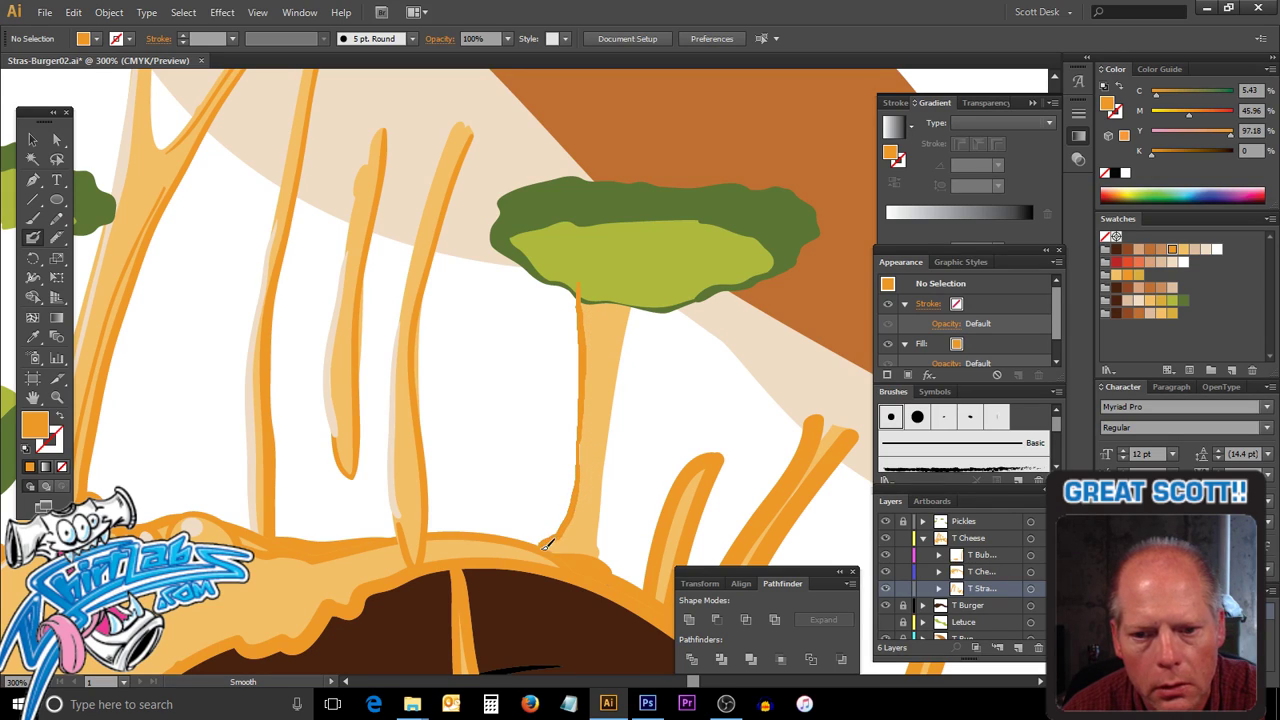
pyautogui.moveTo(545, 545)
pyautogui.mouseDown()
pyautogui.moveTo(626, 410)
pyautogui.moveTo(605, 561)
pyautogui.moveTo(593, 536)
pyautogui.moveTo(606, 443)
pyautogui.mouseUp()
pyautogui.hotkey('shift', 'x')
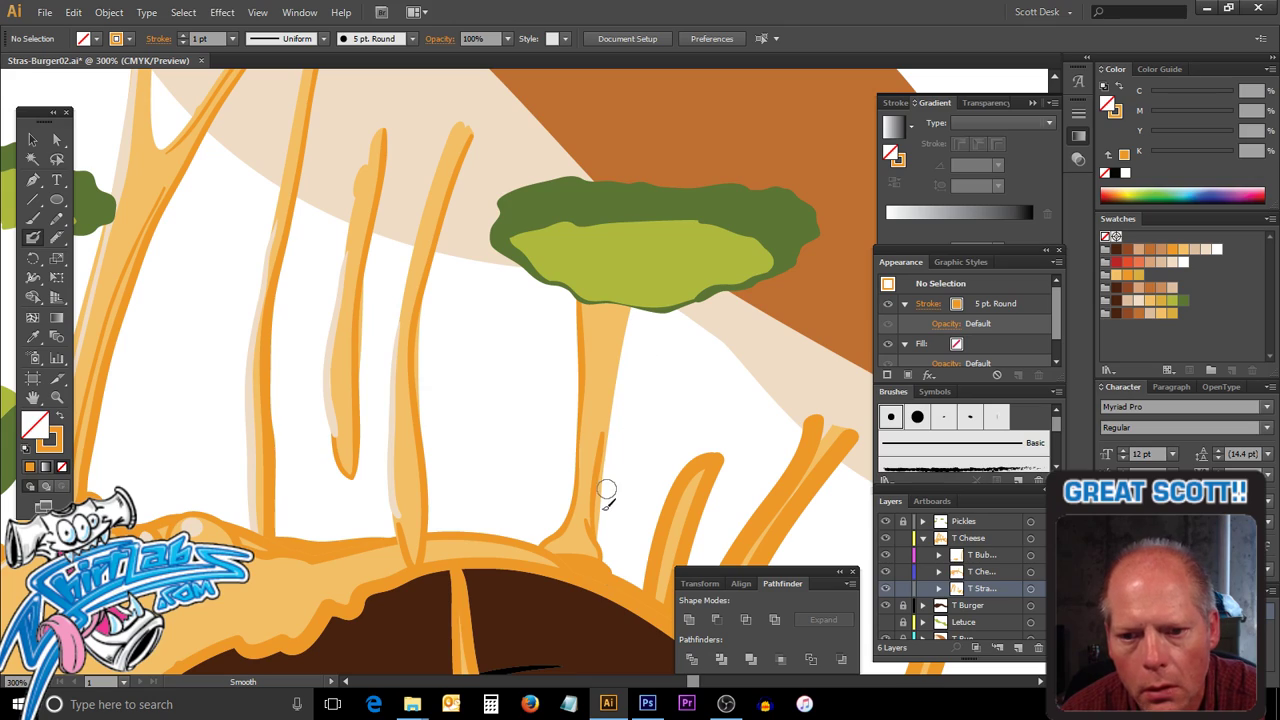
pyautogui.moveTo(600, 534); pyautogui.dragTo(627, 292)
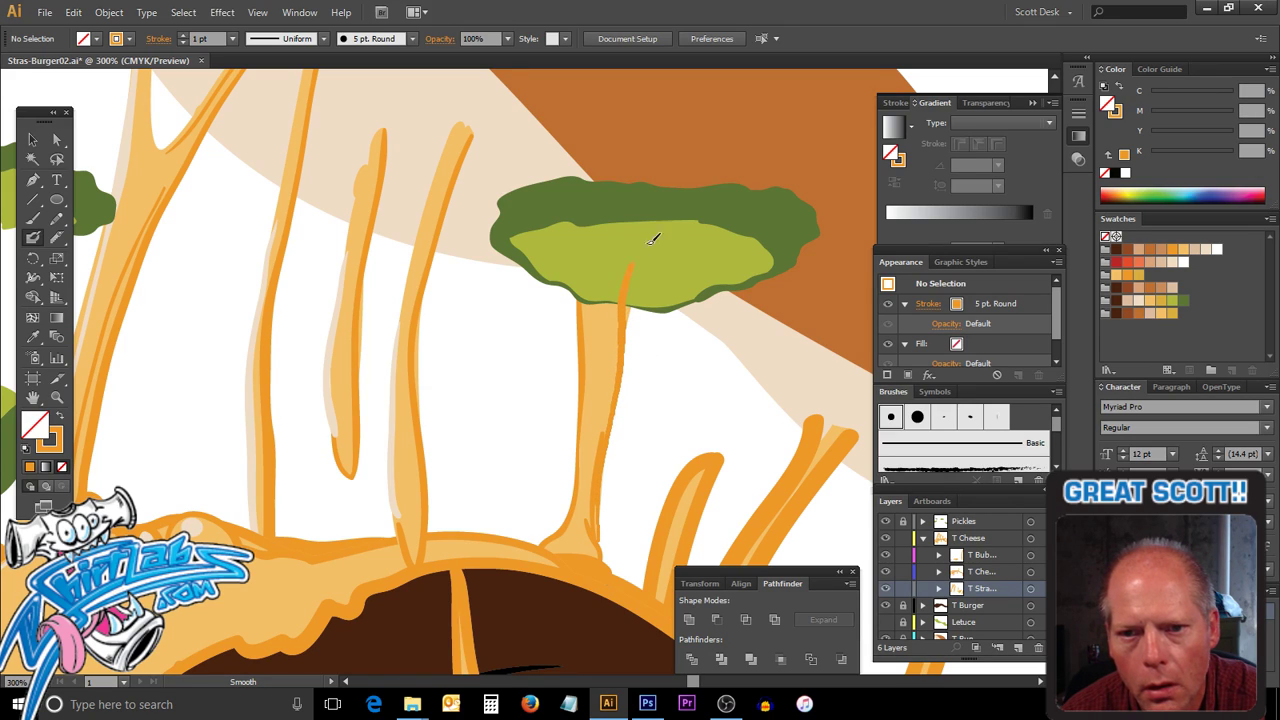
# Tighten the diagonal strand, then marquee-select and delete both short strands on the patty.
pyautogui.keyDown('ctrl'); pyautogui.keyDown('alt'); pyautogui.click(706, 447); pyautogui.keyUp('alt'); pyautogui.keyUp('ctrl')
pyautogui.keyDown('ctrl'); pyautogui.keyDown('alt'); pyautogui.click(706, 447); pyautogui.keyUp('alt'); pyautogui.keyUp('ctrl')
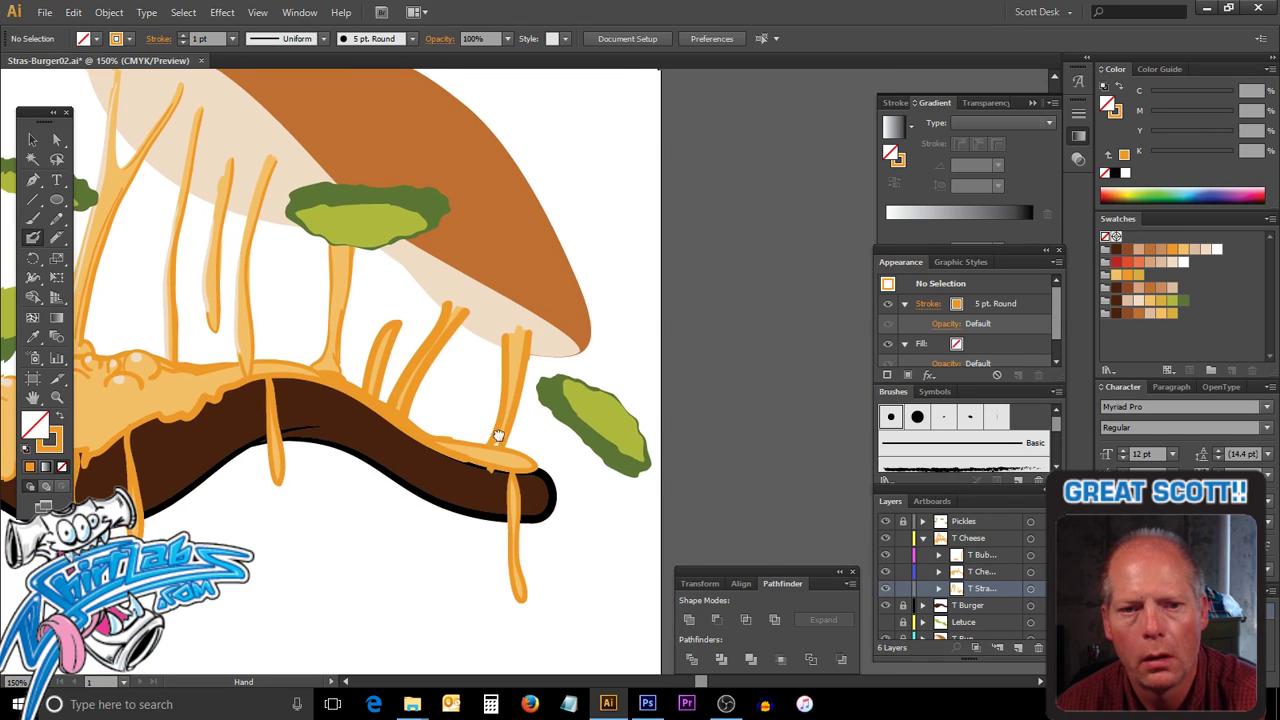
pyautogui.moveTo(500, 434); pyautogui.dragTo(694, 460)
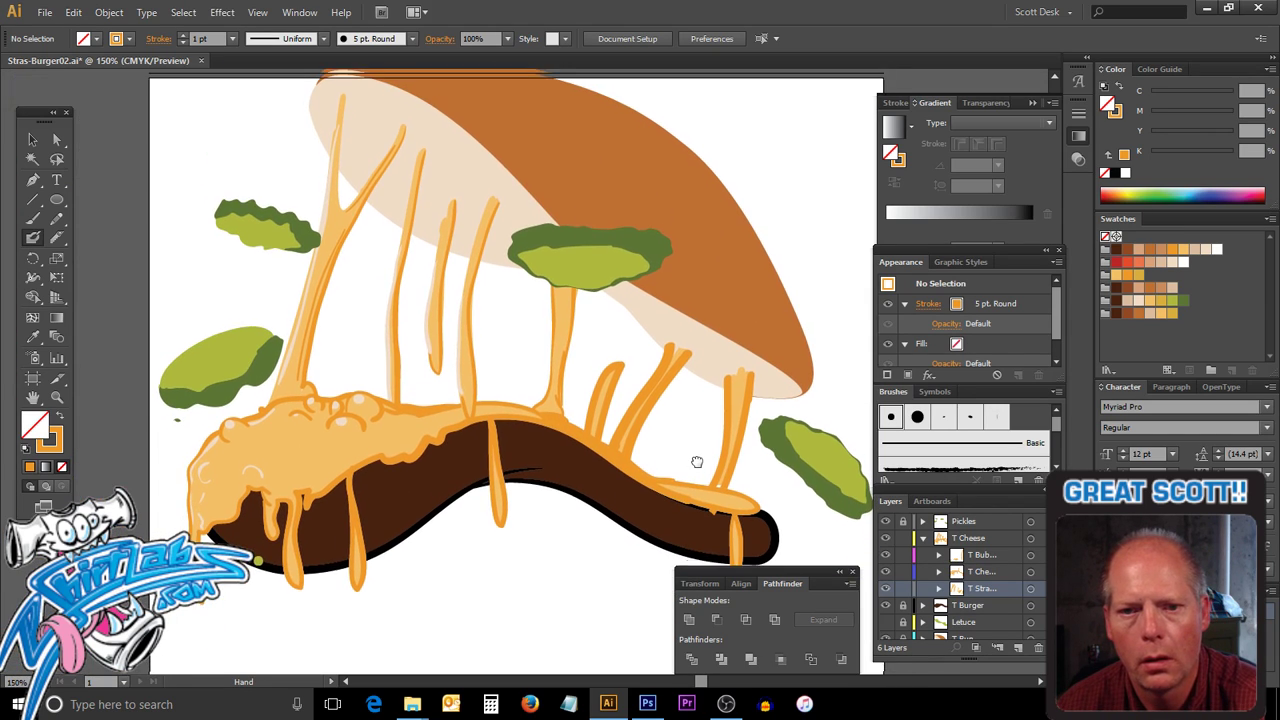
pyautogui.keyDown('ctrl'); pyautogui.click(618, 370); pyautogui.keyUp('ctrl')
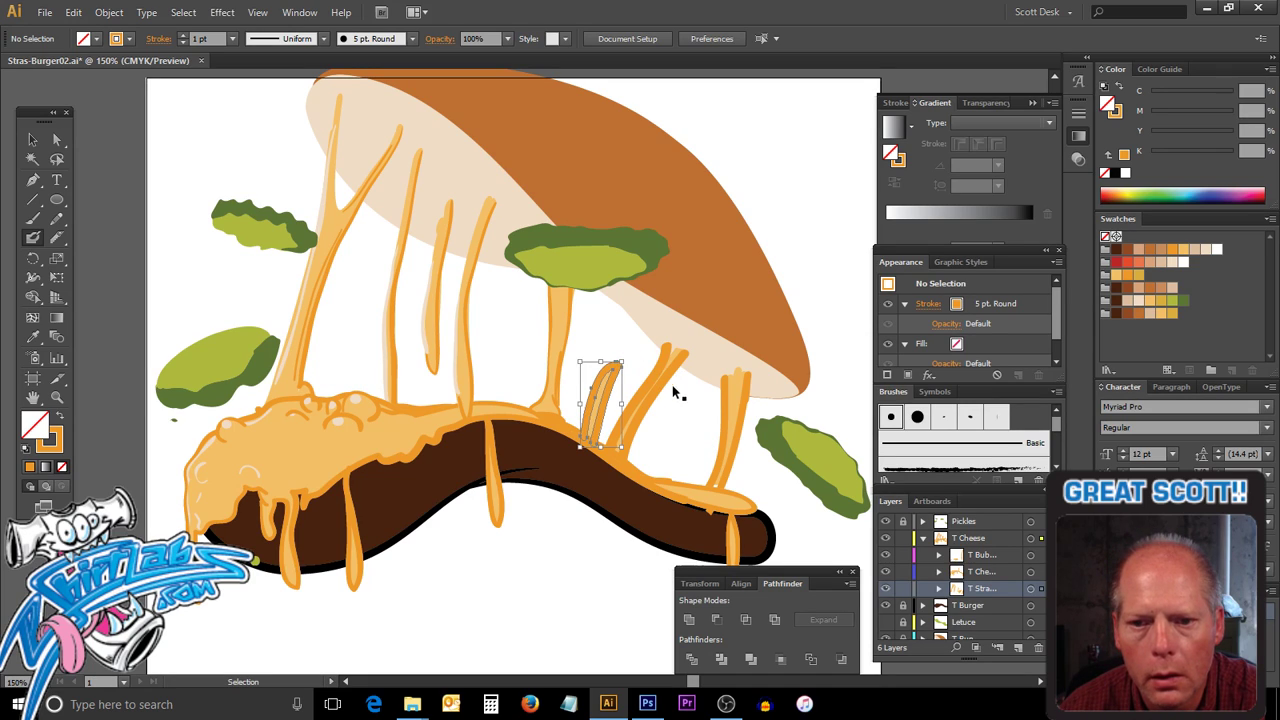
pyautogui.keyDown('ctrl'); pyautogui.click(706, 447); pyautogui.keyUp('ctrl')
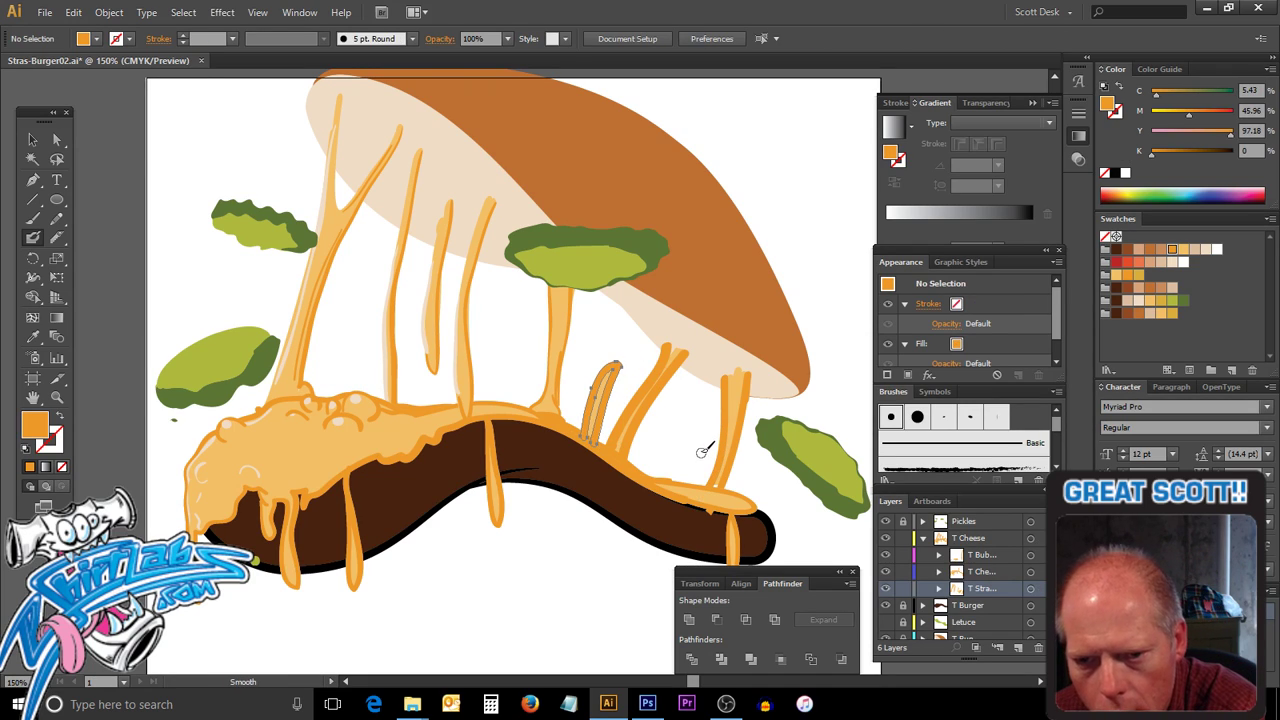
pyautogui.keyDown('ctrl'); pyautogui.click(670, 380); pyautogui.keyUp('ctrl')
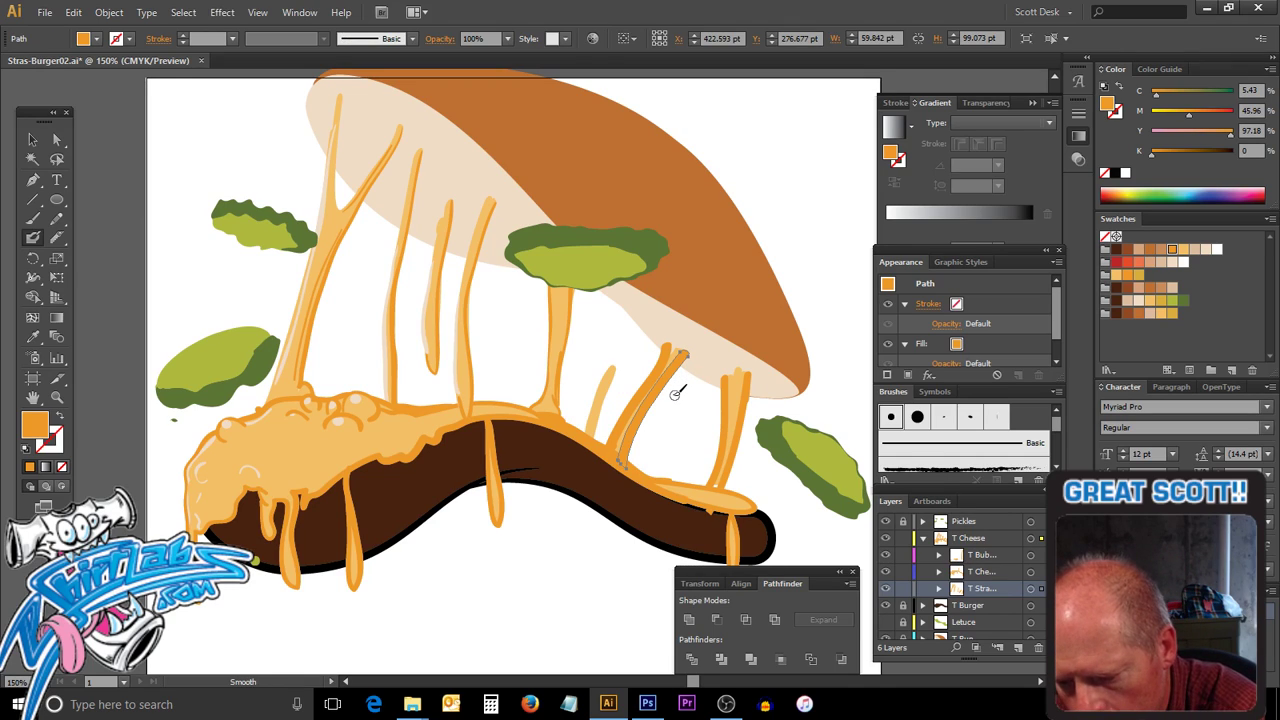
pyautogui.moveTo(676, 392)
pyautogui.mouseDown()
pyautogui.moveTo(646, 400)
pyautogui.moveTo(663, 425)
pyautogui.mouseUp()
pyautogui.keyDown('ctrl'); pyautogui.click(661, 427); pyautogui.keyUp('ctrl')
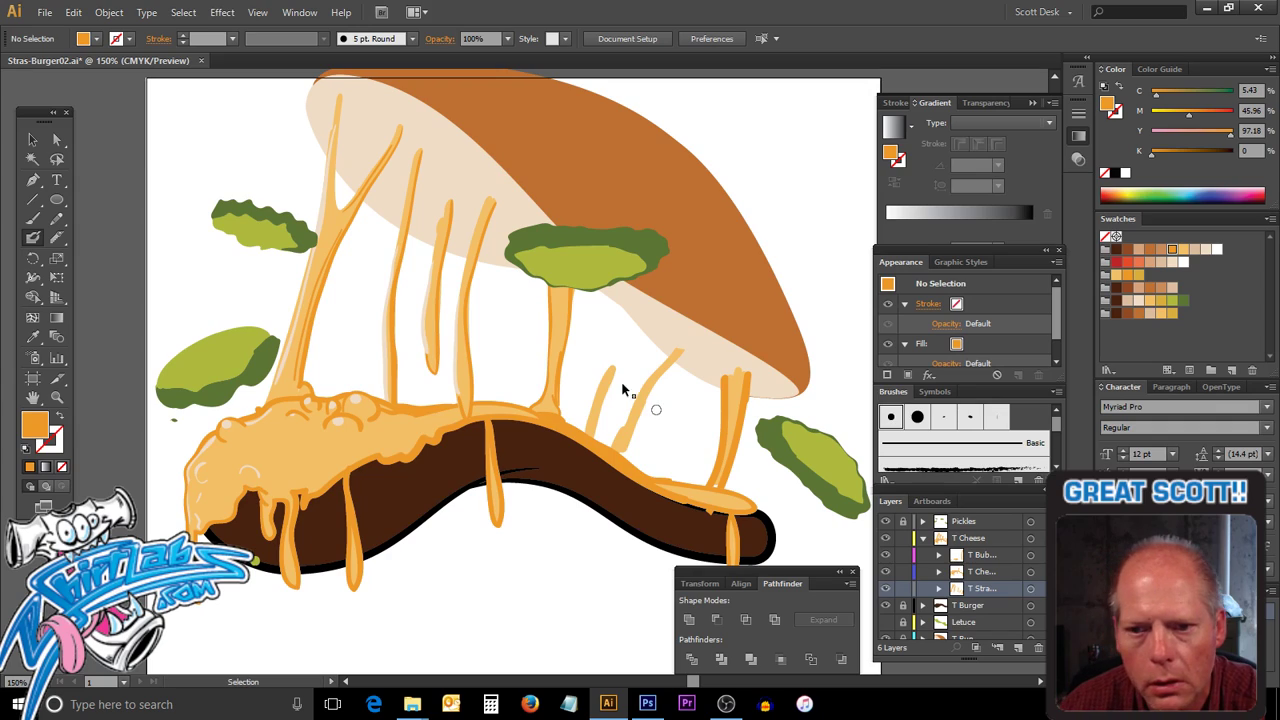
pyautogui.moveTo(593, 370); pyautogui.dragTo(672, 428)
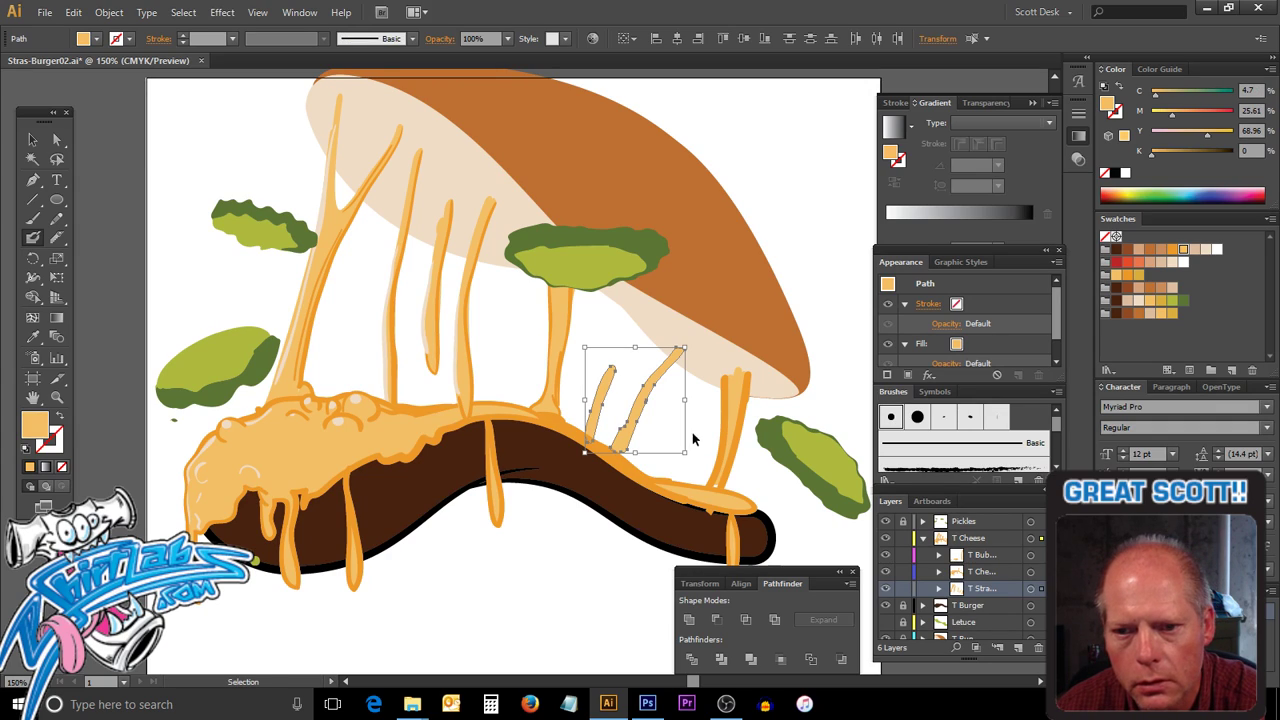
pyautogui.press('Delete')
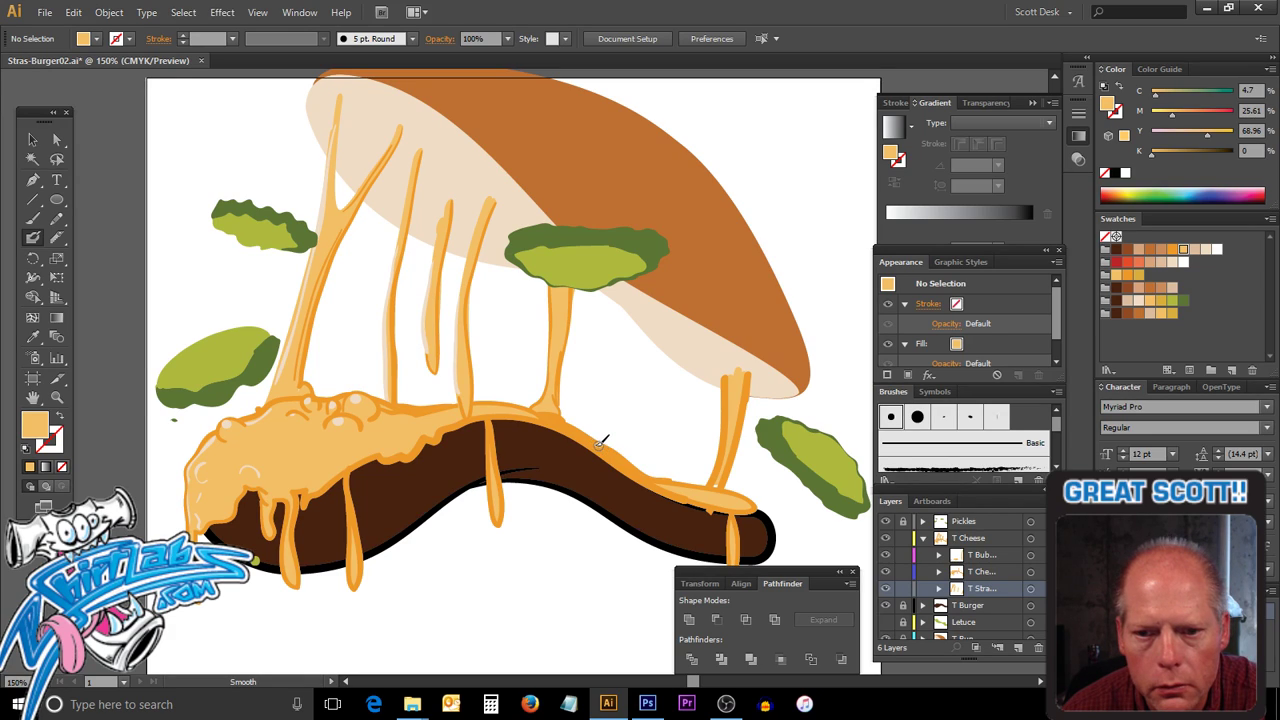
# Draw two thin strands from the cheese up to the bun and zoom in on their base.
pyautogui.moveTo(601, 441); pyautogui.dragTo(628, 272)
pyautogui.hotkey('shift', 'x')
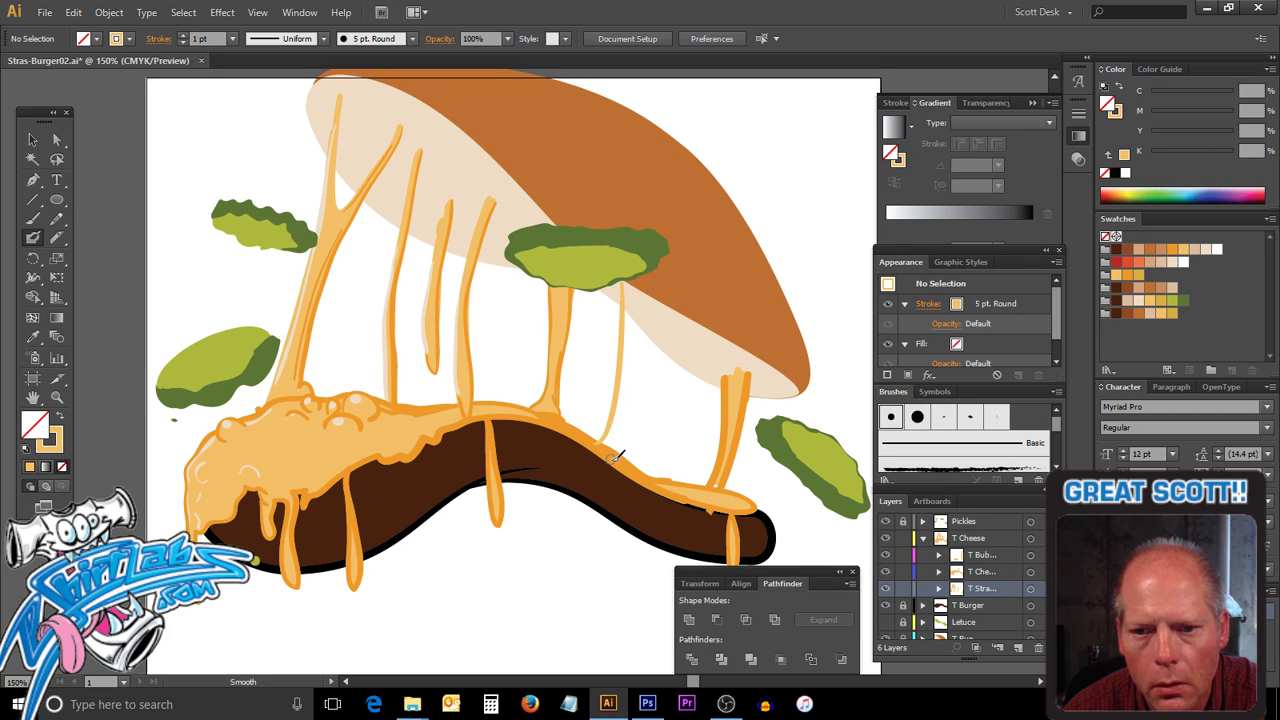
pyautogui.moveTo(605, 448)
pyautogui.mouseDown()
pyautogui.moveTo(629, 347)
pyautogui.moveTo(655, 302)
pyautogui.mouseUp()
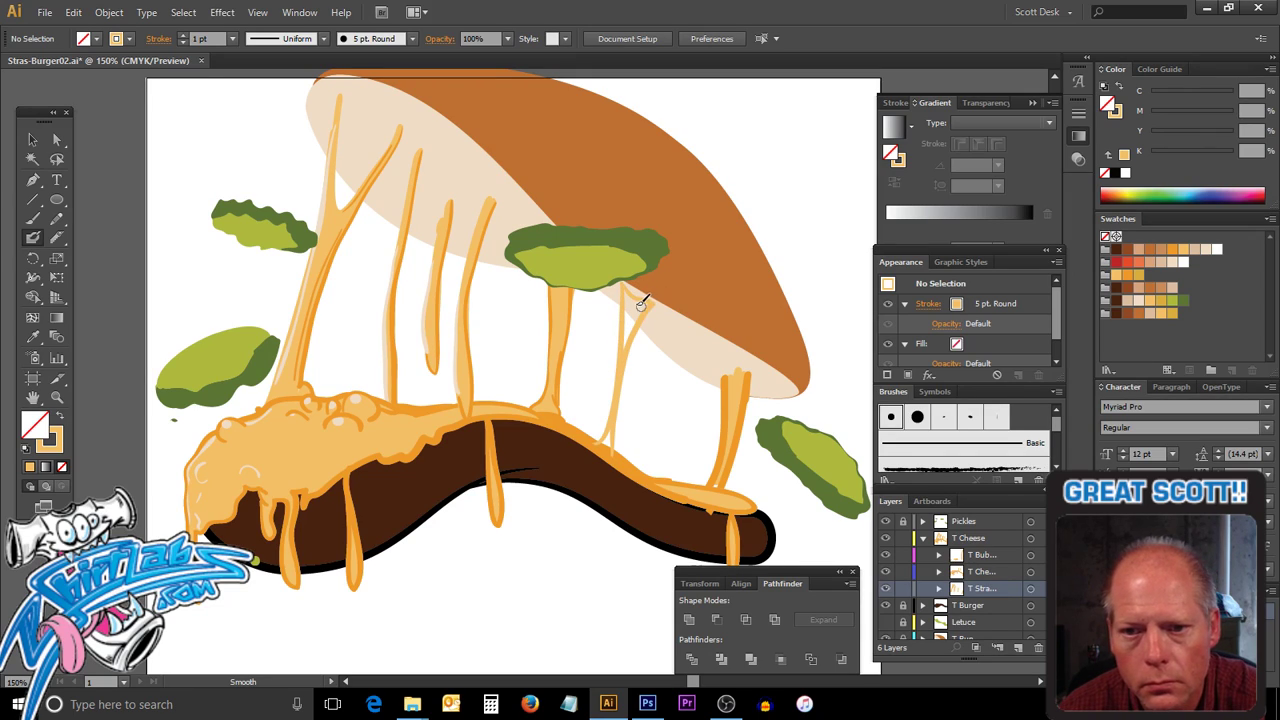
pyautogui.keyDown('ctrl'); pyautogui.click(639, 310); pyautogui.keyUp('ctrl')
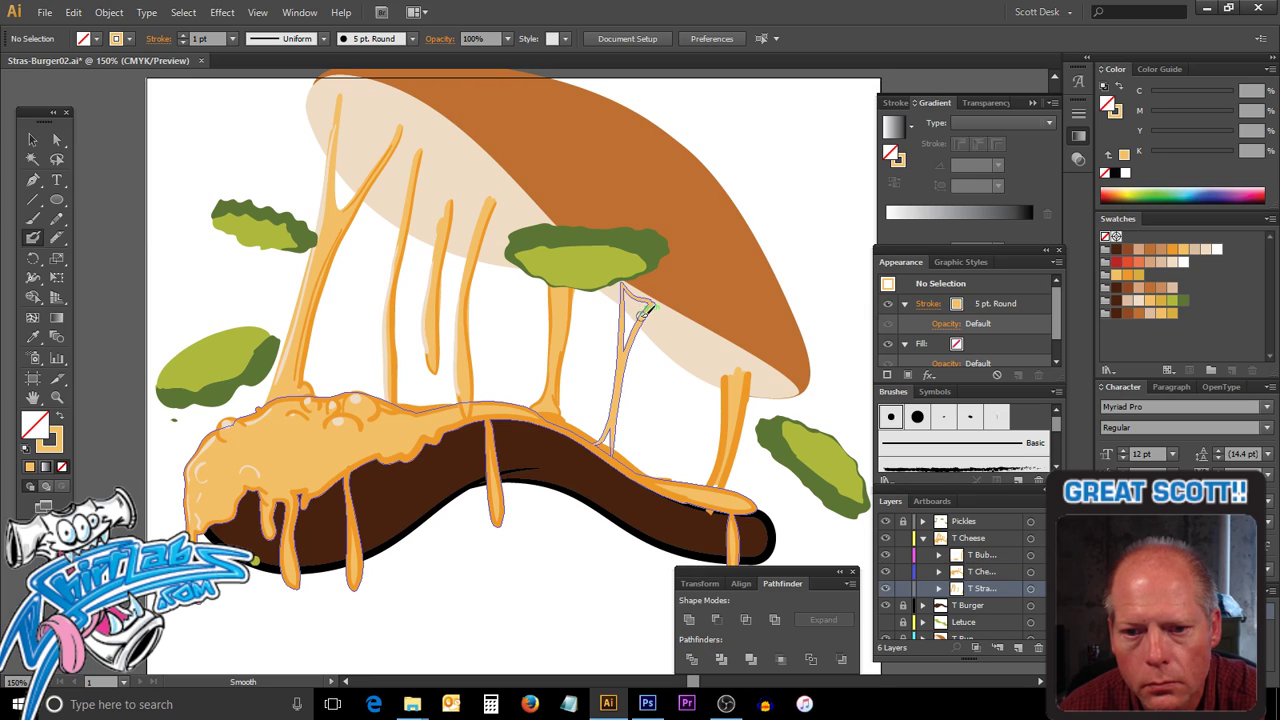
pyautogui.keyDown('ctrl'); pyautogui.click(640, 326); pyautogui.keyUp('ctrl')
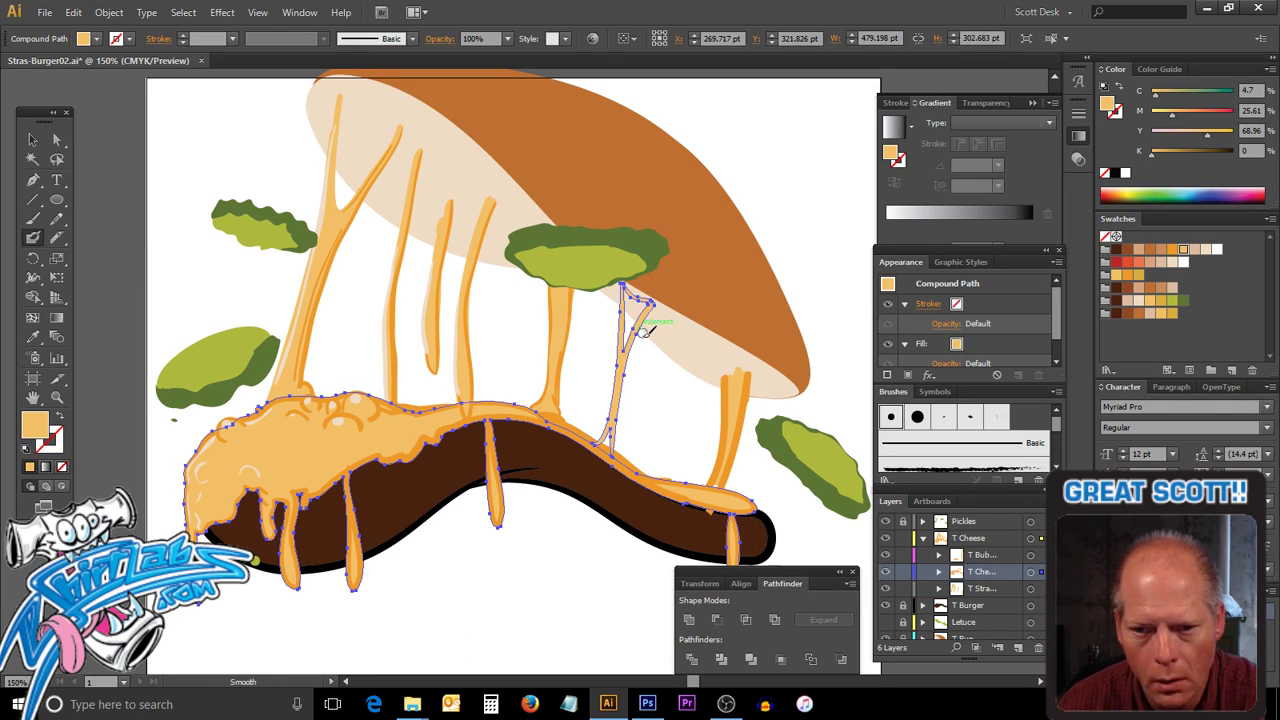
pyautogui.press('ctrl')
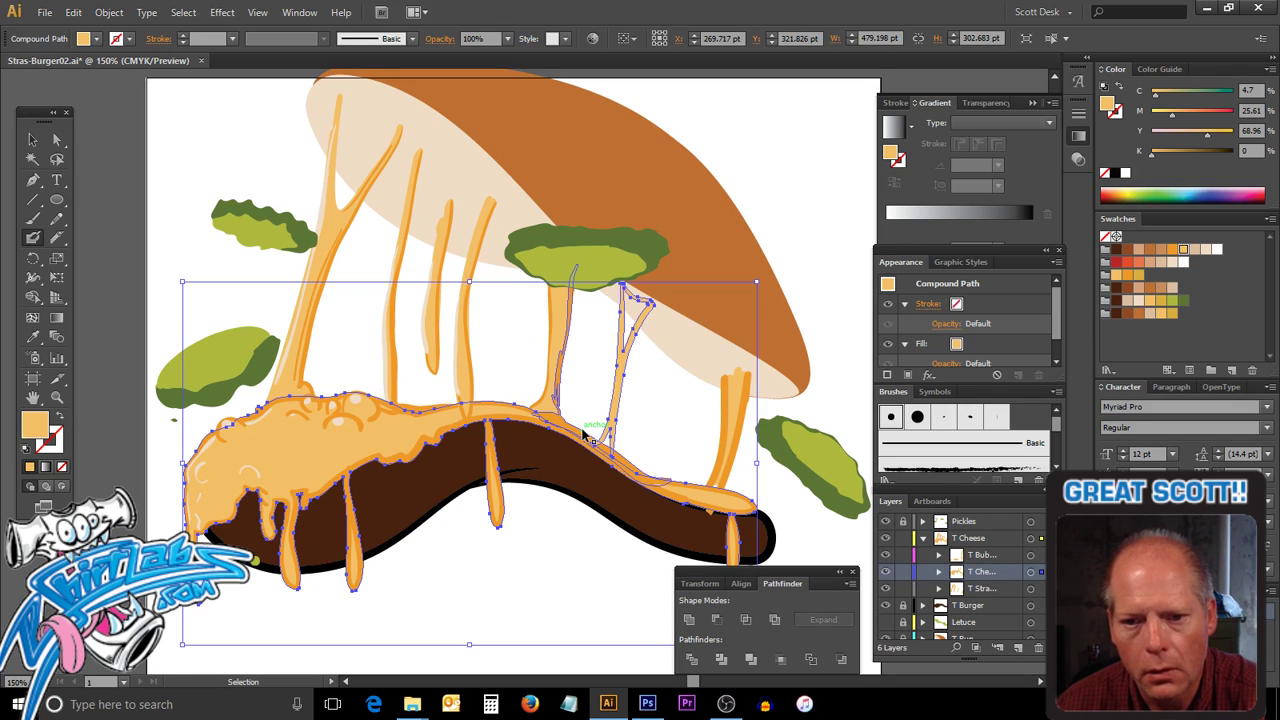
pyautogui.moveTo(588, 437); pyautogui.dragTo(627, 471)
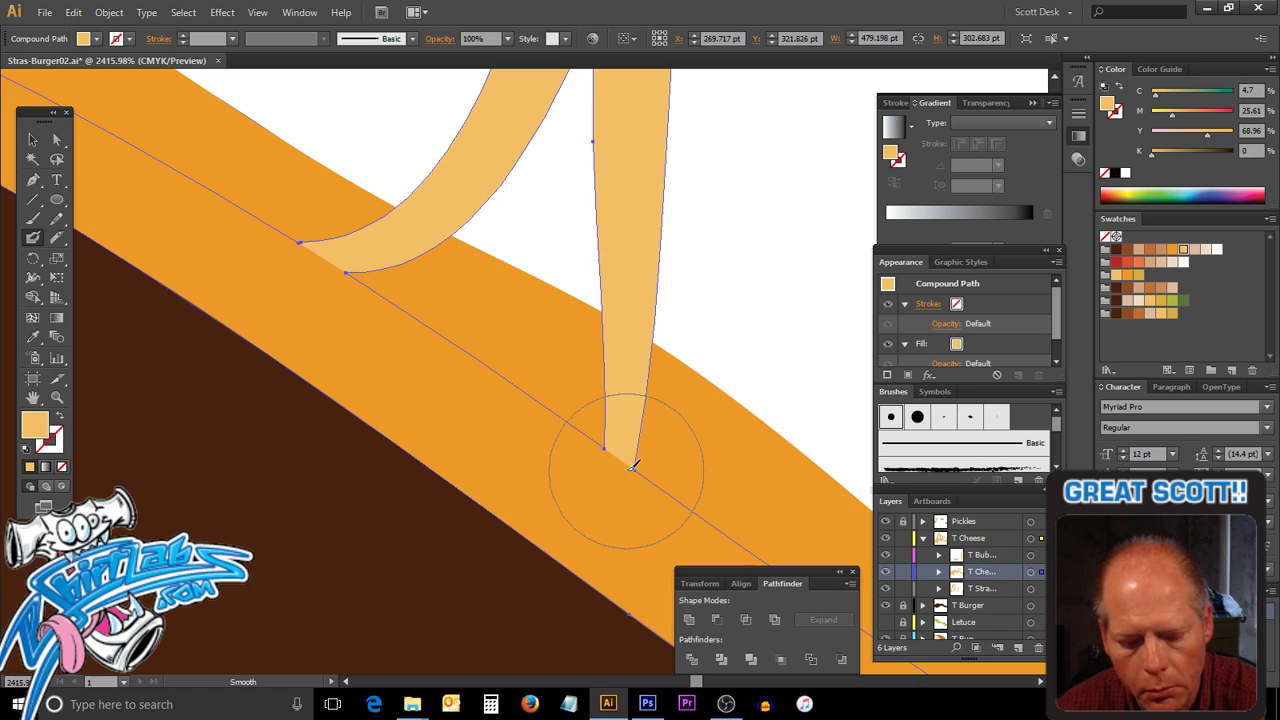
# Undo the two new strands and fit the whole artboard in view with Ctrl+0.
pyautogui.hotkey('ctrl', 'shift', 'a')
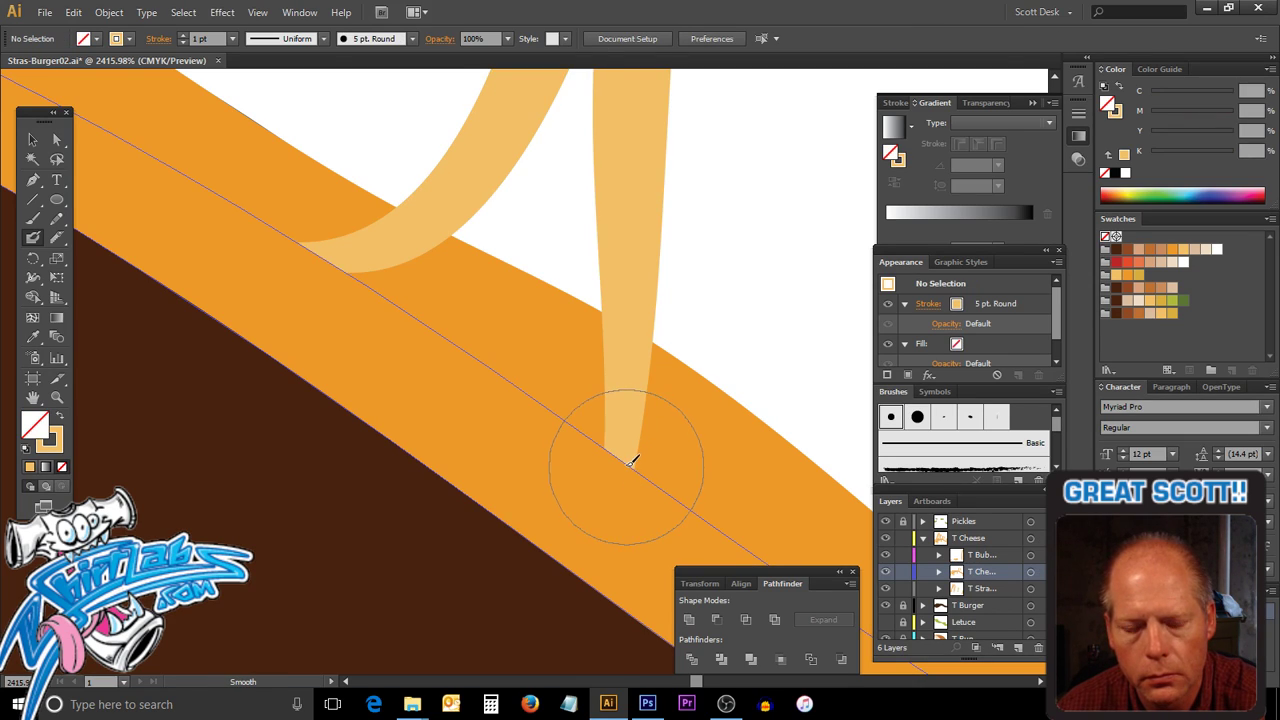
pyautogui.hotkey('ctrl', 'z')
pyautogui.hotkey('ctrl', 'z')
pyautogui.hotkey('ctrl', 'z')
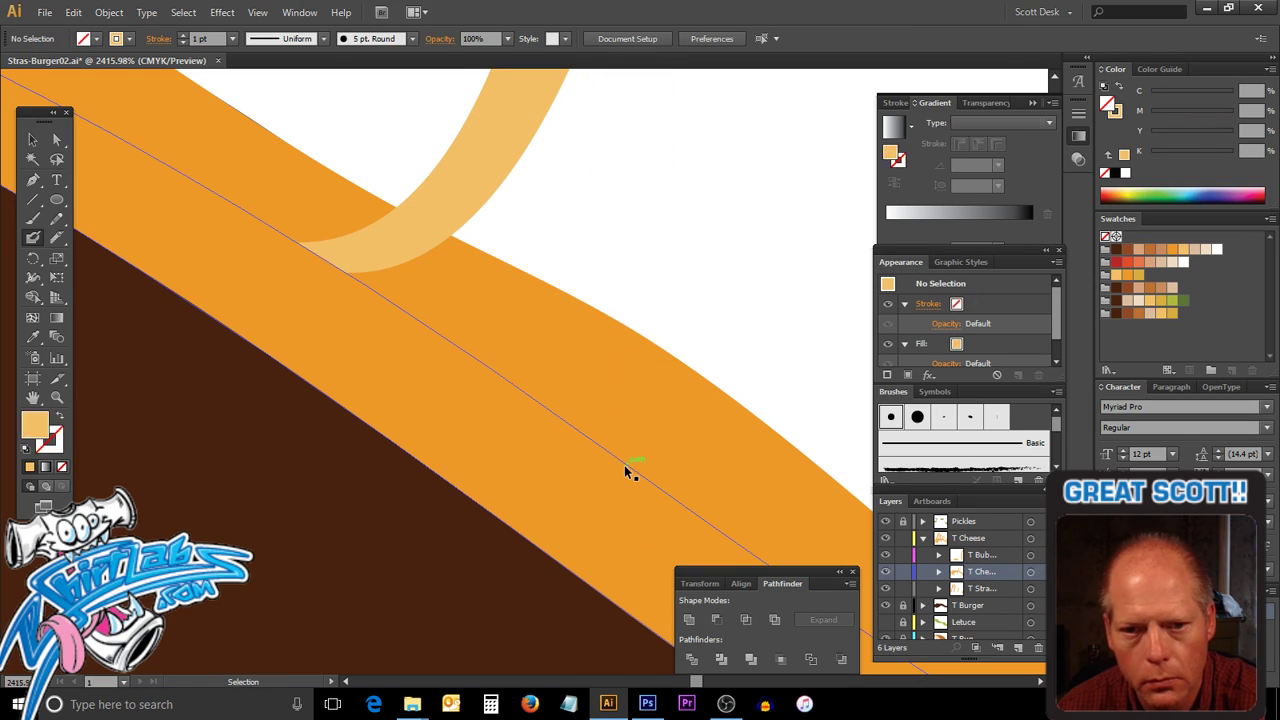
pyautogui.hotkey('ctrl', 'z')
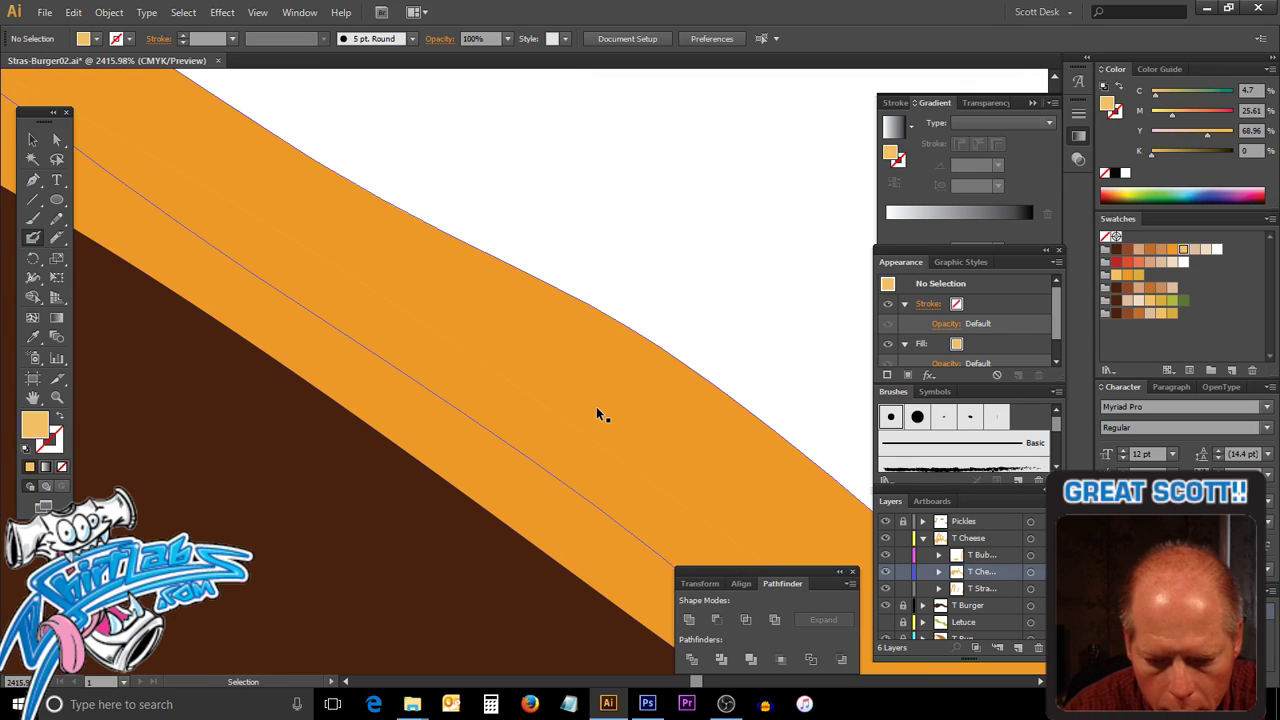
pyautogui.hotkey('ctrl', '0')
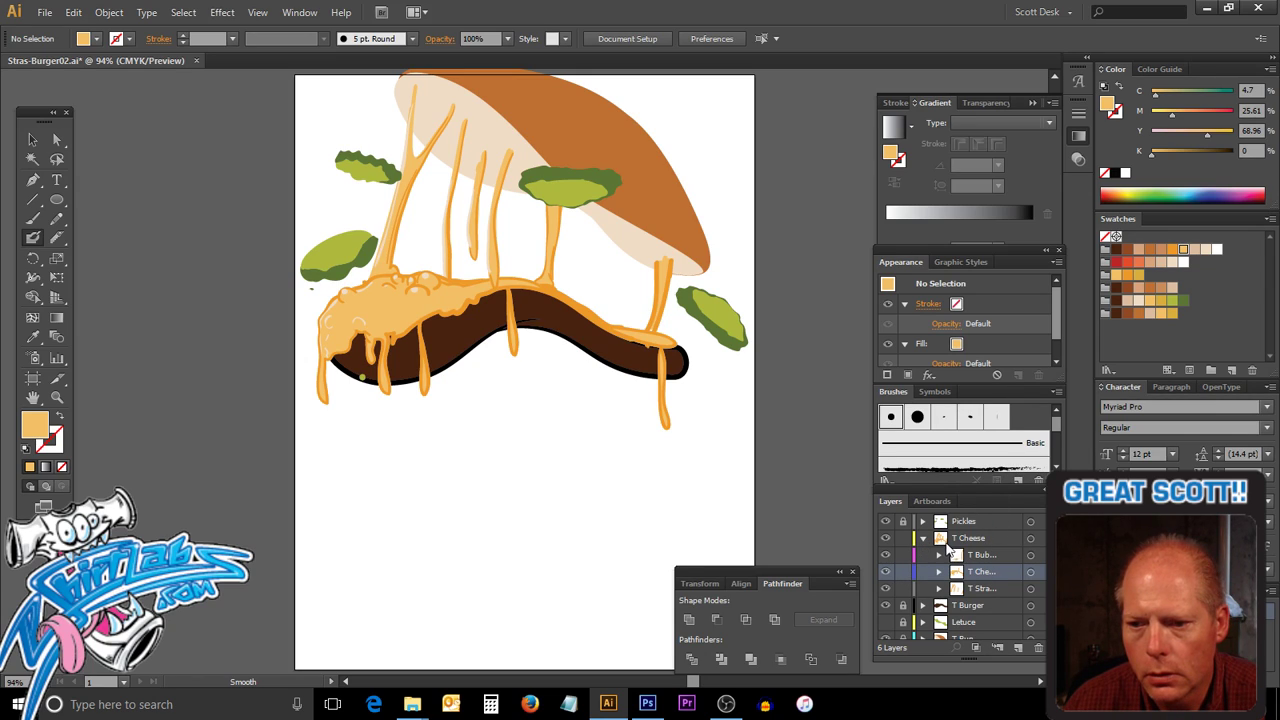
# Create a new cheese sublayer and paint two thin strings toward the top bun.
pyautogui.click(1018, 648)
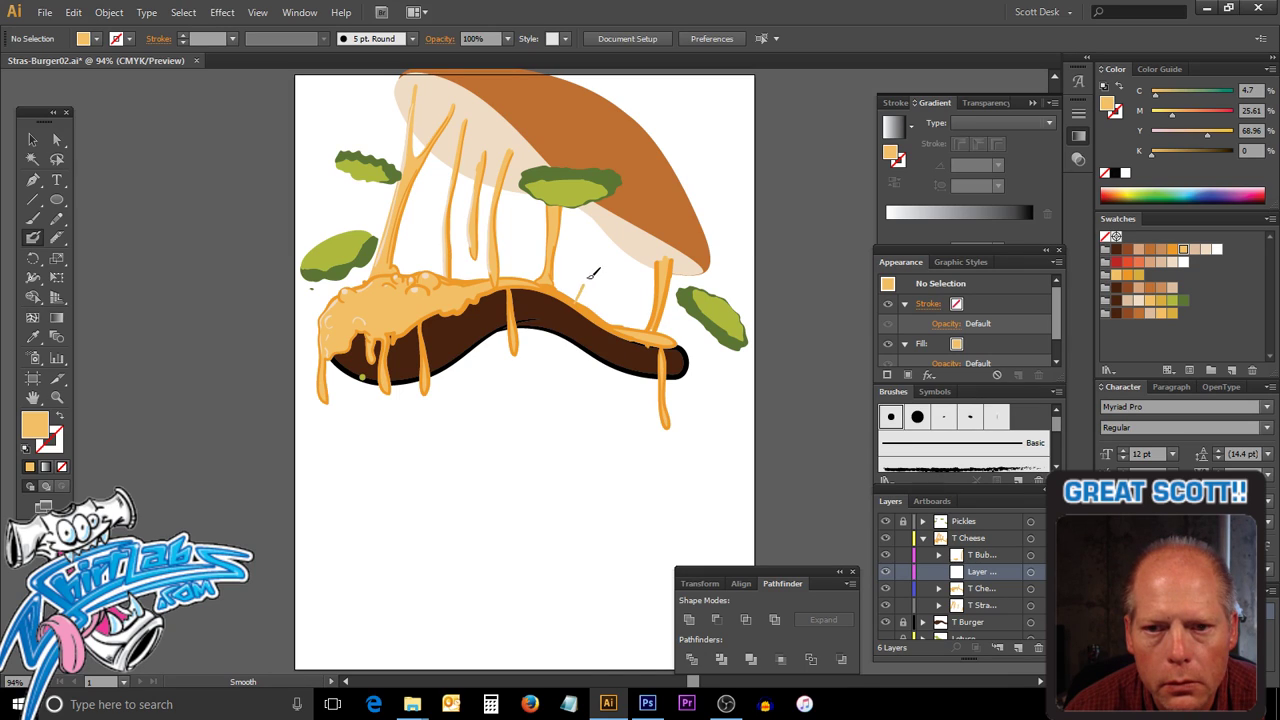
pyautogui.hotkey('shift', 'x')
pyautogui.moveTo(584, 296)
pyautogui.mouseDown()
pyautogui.moveTo(618, 232)
pyautogui.moveTo(616, 247)
pyautogui.mouseUp()
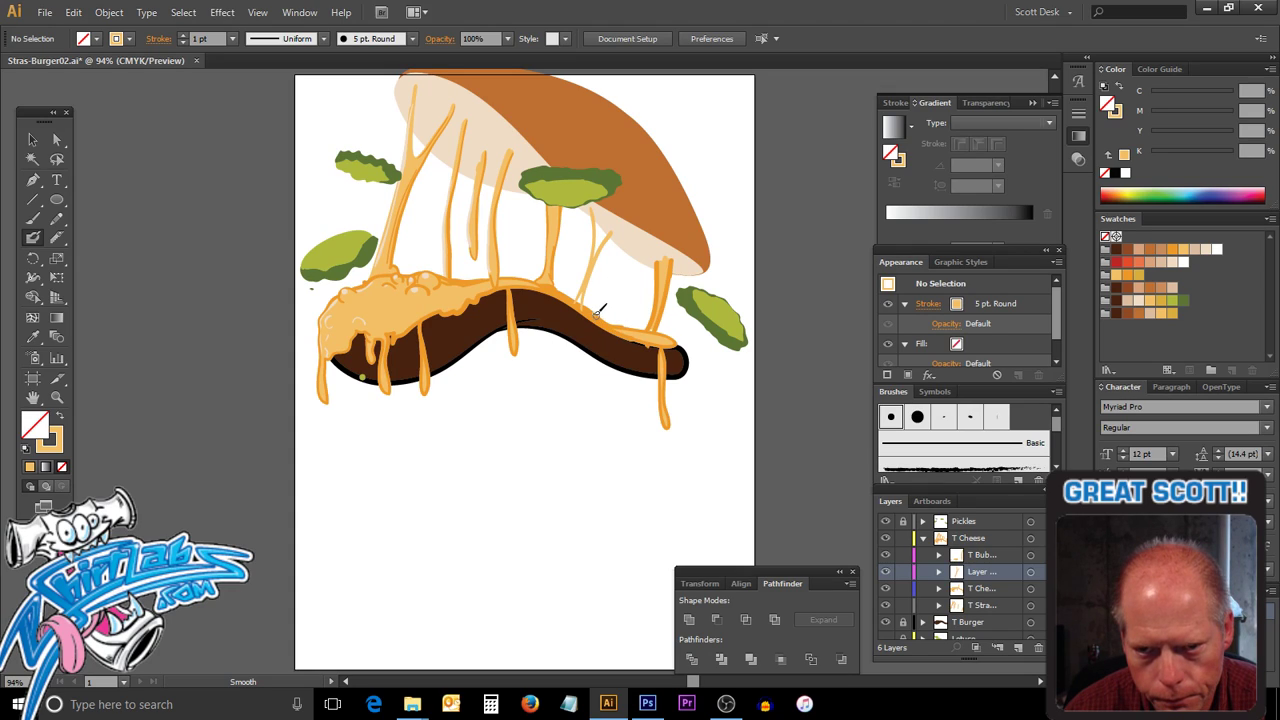
pyautogui.moveTo(598, 312)
pyautogui.mouseDown()
pyautogui.moveTo(618, 290)
pyautogui.moveTo(628, 228)
pyautogui.mouseUp()
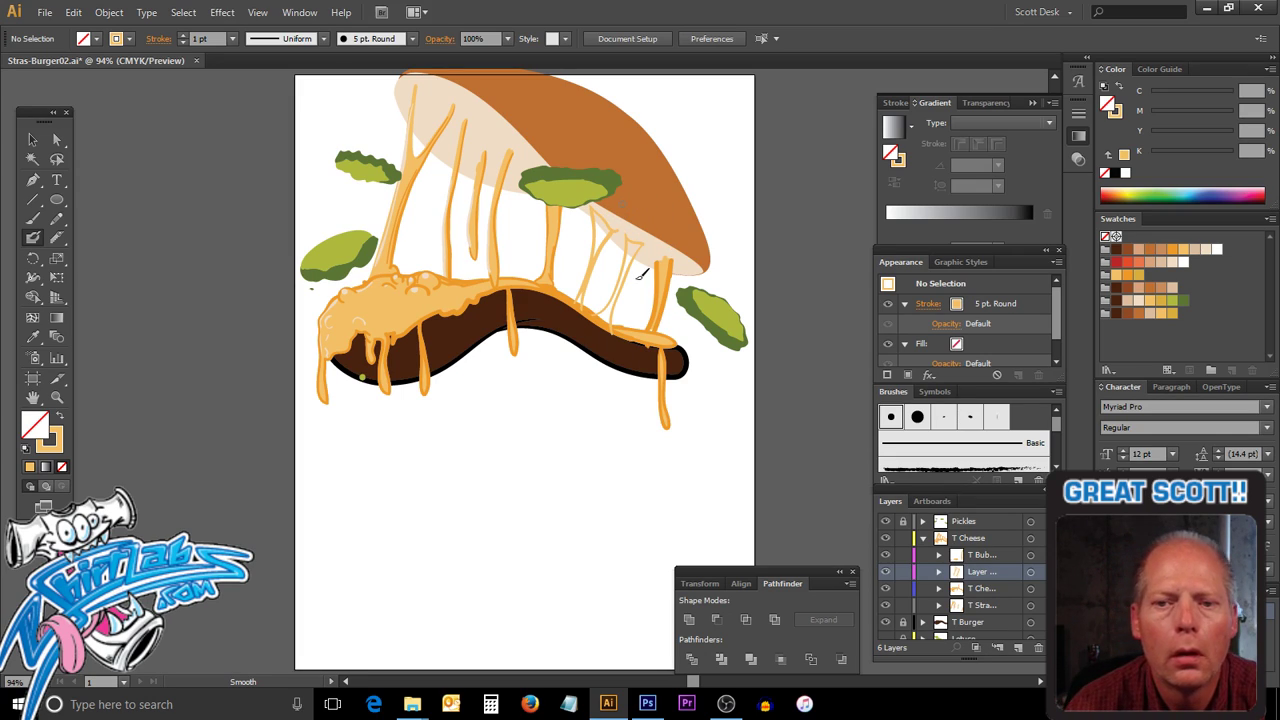
# Select the new strands and give them an orange stroke with no fill.
pyautogui.click(42, 143)
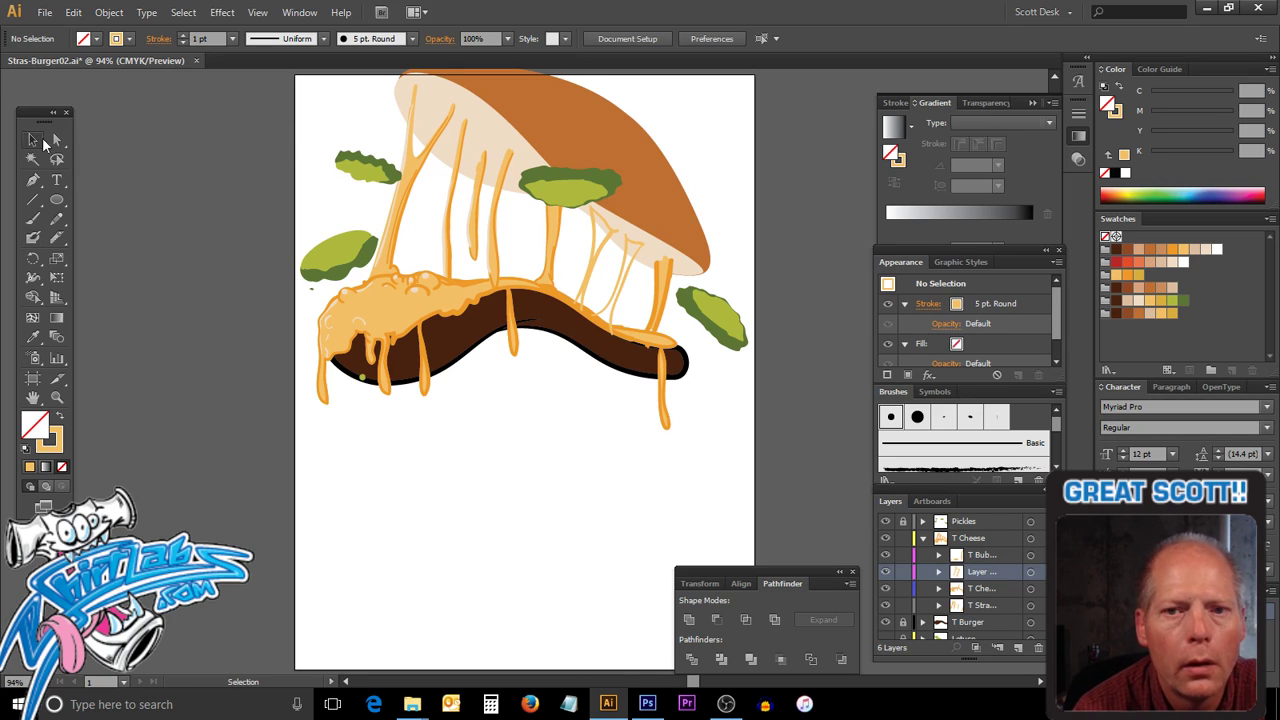
pyautogui.click(618, 280)
pyautogui.keyDown('shift'); pyautogui.click(633, 270); pyautogui.keyUp('shift')
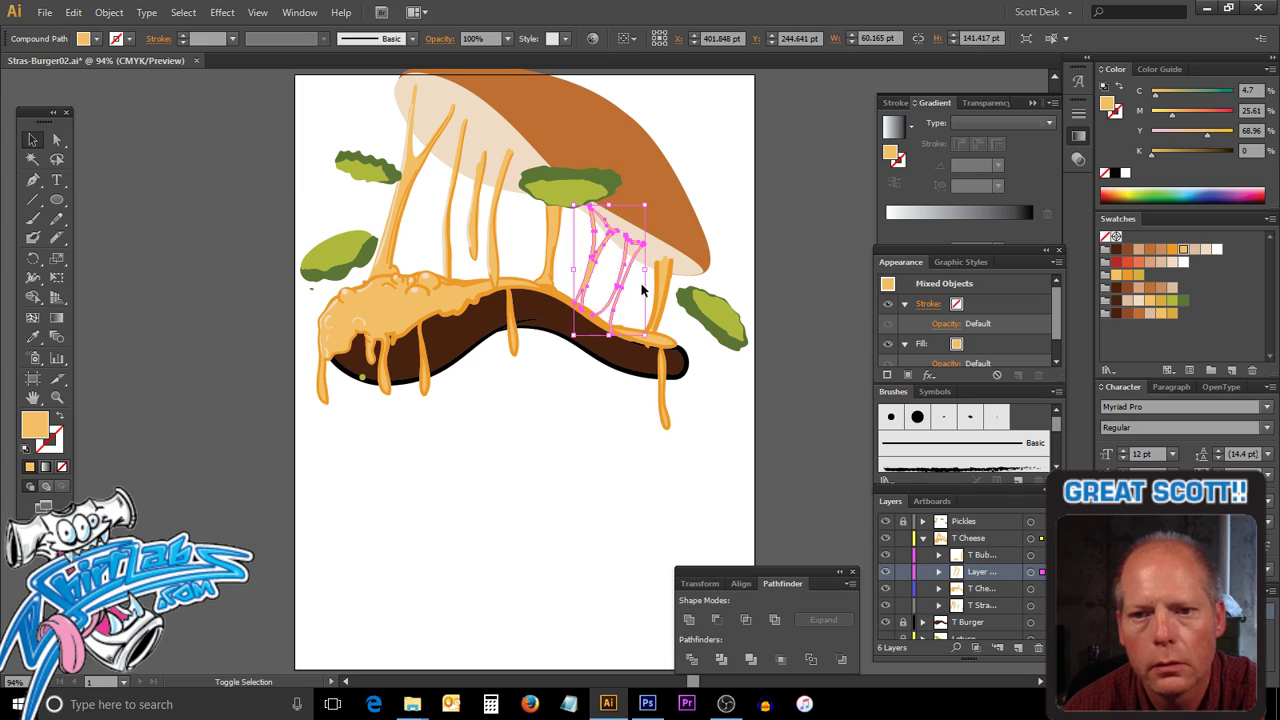
pyautogui.click(633, 285)
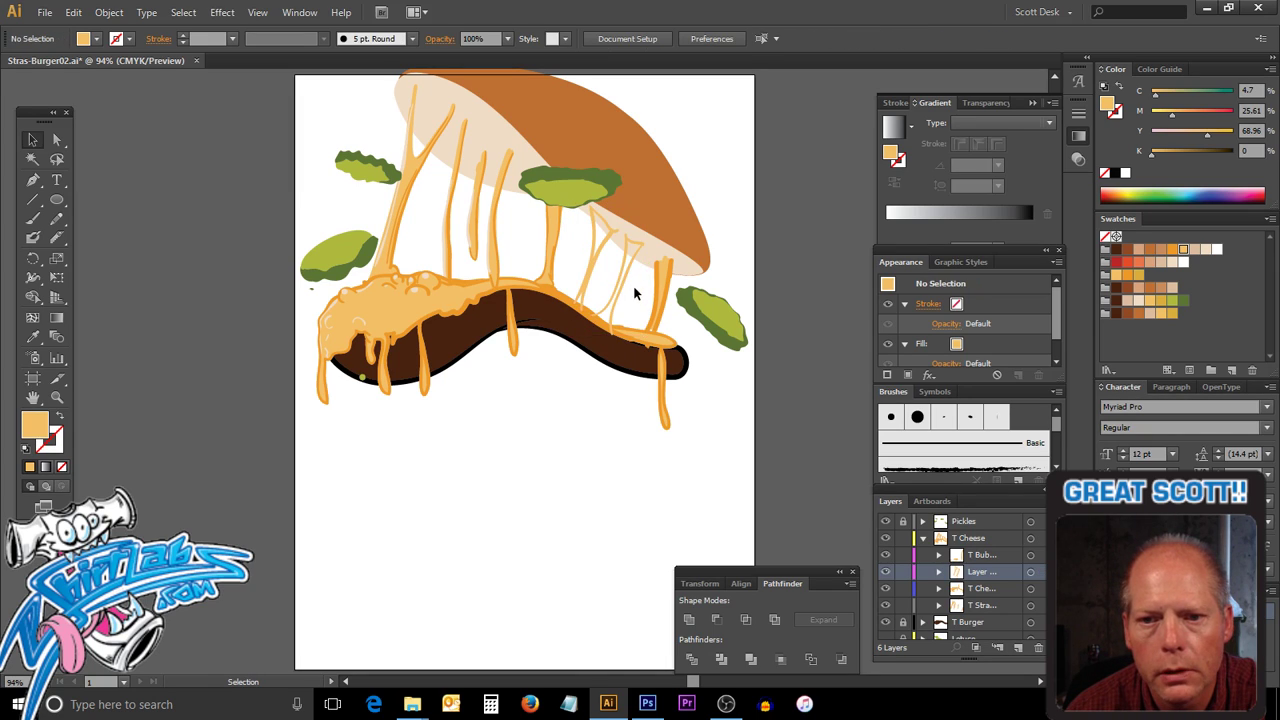
pyautogui.click(582, 294)
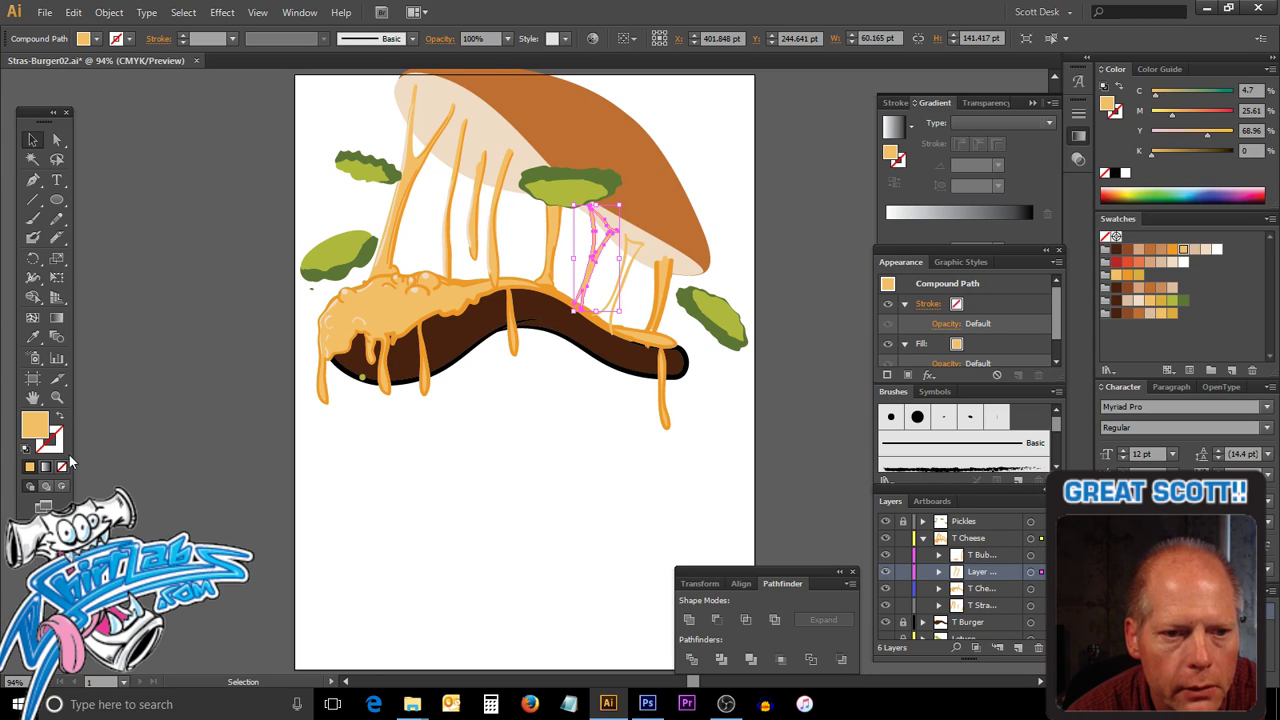
pyautogui.click(60, 416)
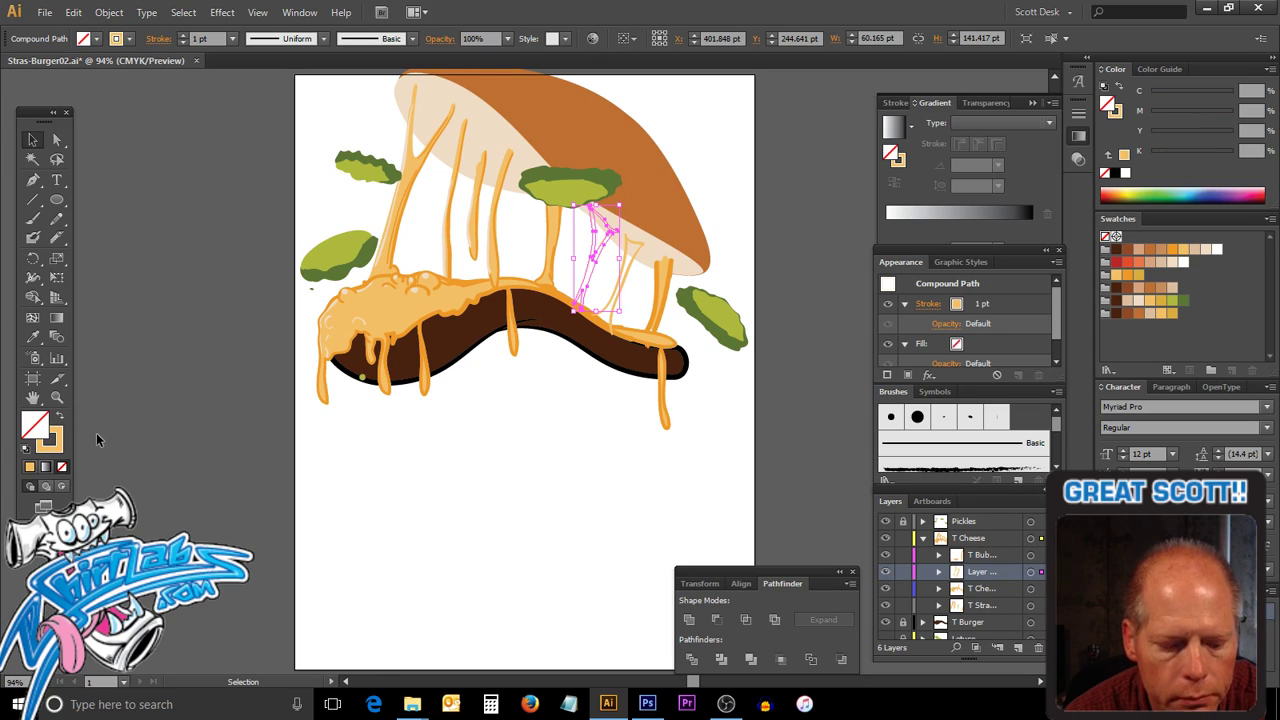
pyautogui.press('a')
pyautogui.hotkey('shift', 'x')
pyautogui.click(375, 442)
pyautogui.press('v')
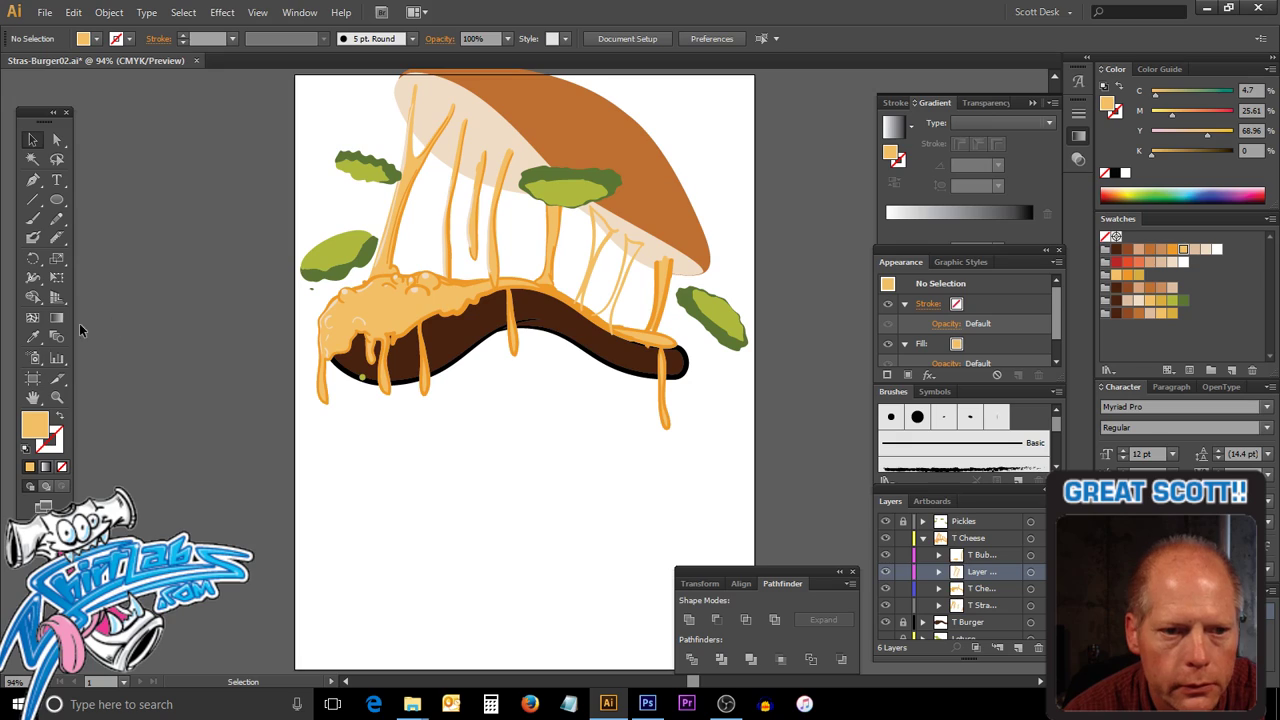
pyautogui.click(60, 414)
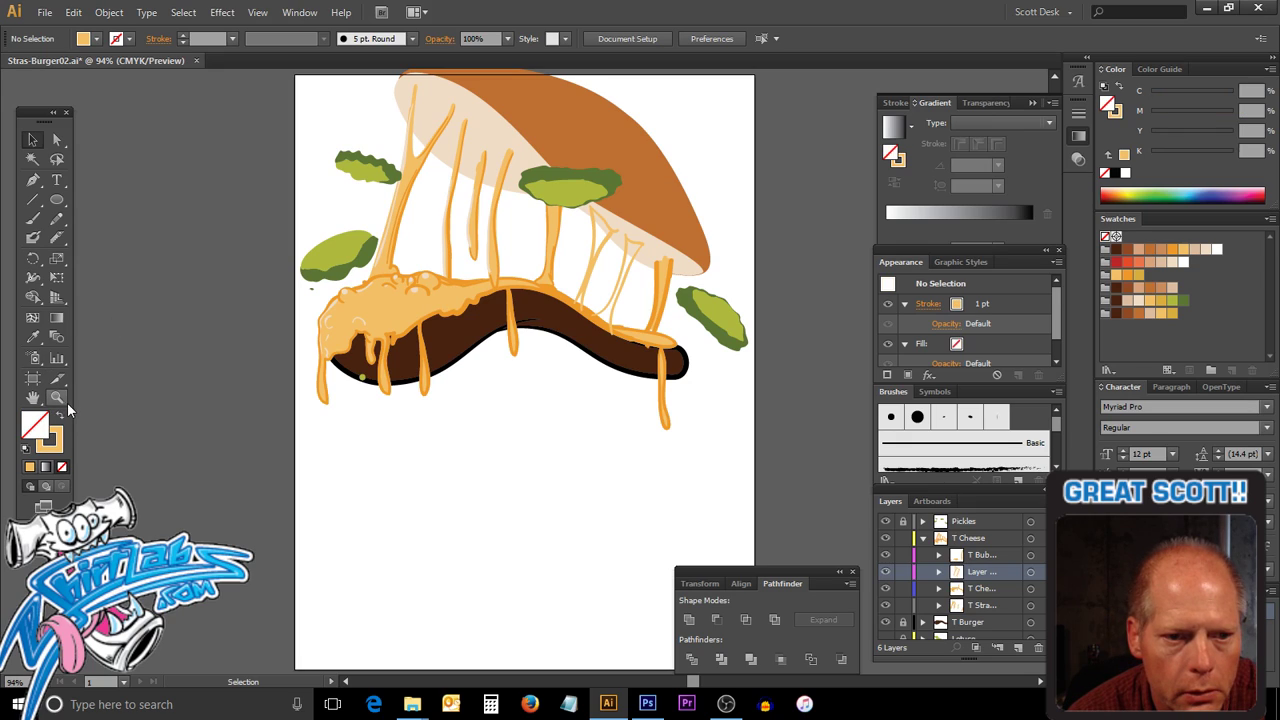
# Smooth the pink strand, adjust the cream strand, and marquee-select all new strands.
pyautogui.click(33, 218)
pyautogui.press('v')
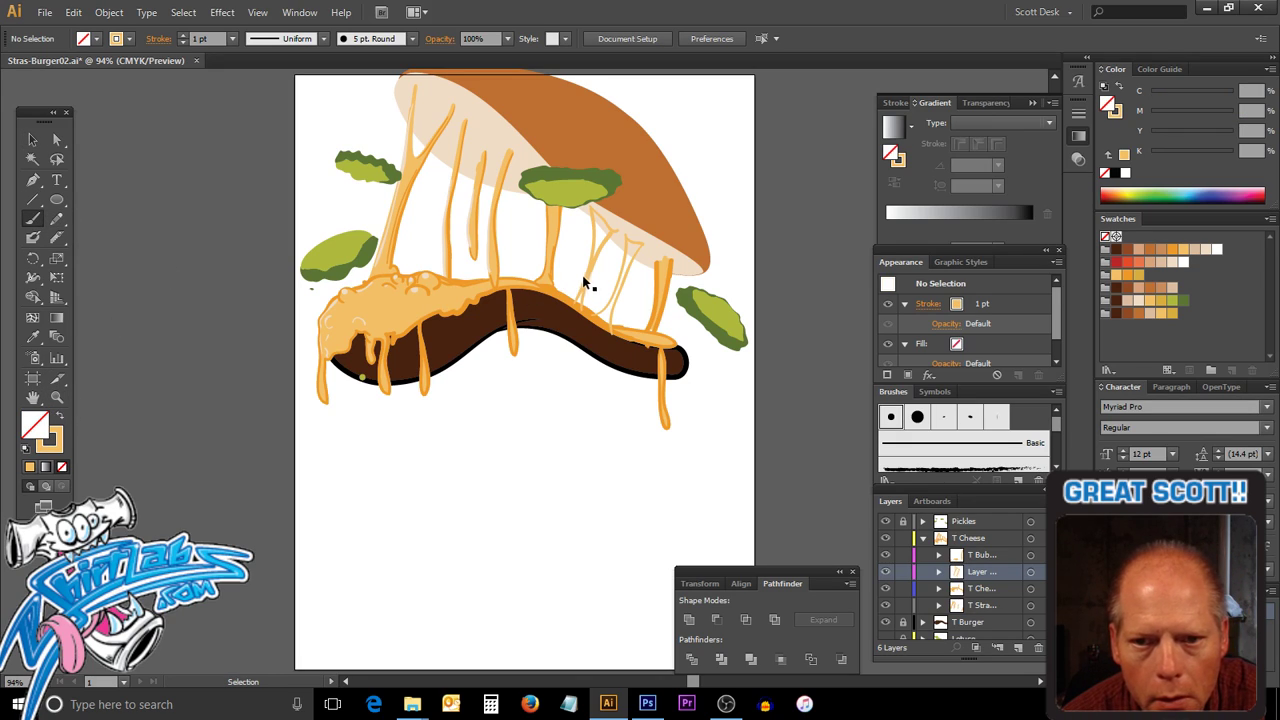
pyautogui.click(586, 279)
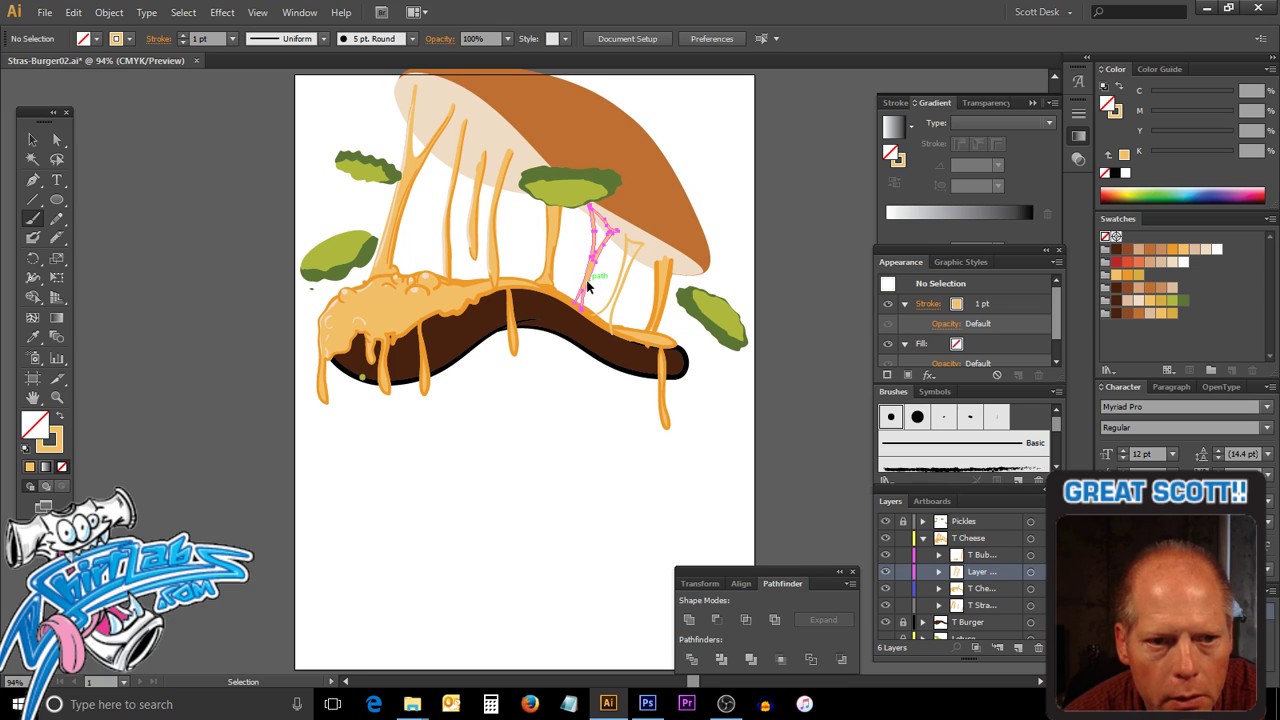
pyautogui.click(34, 240)
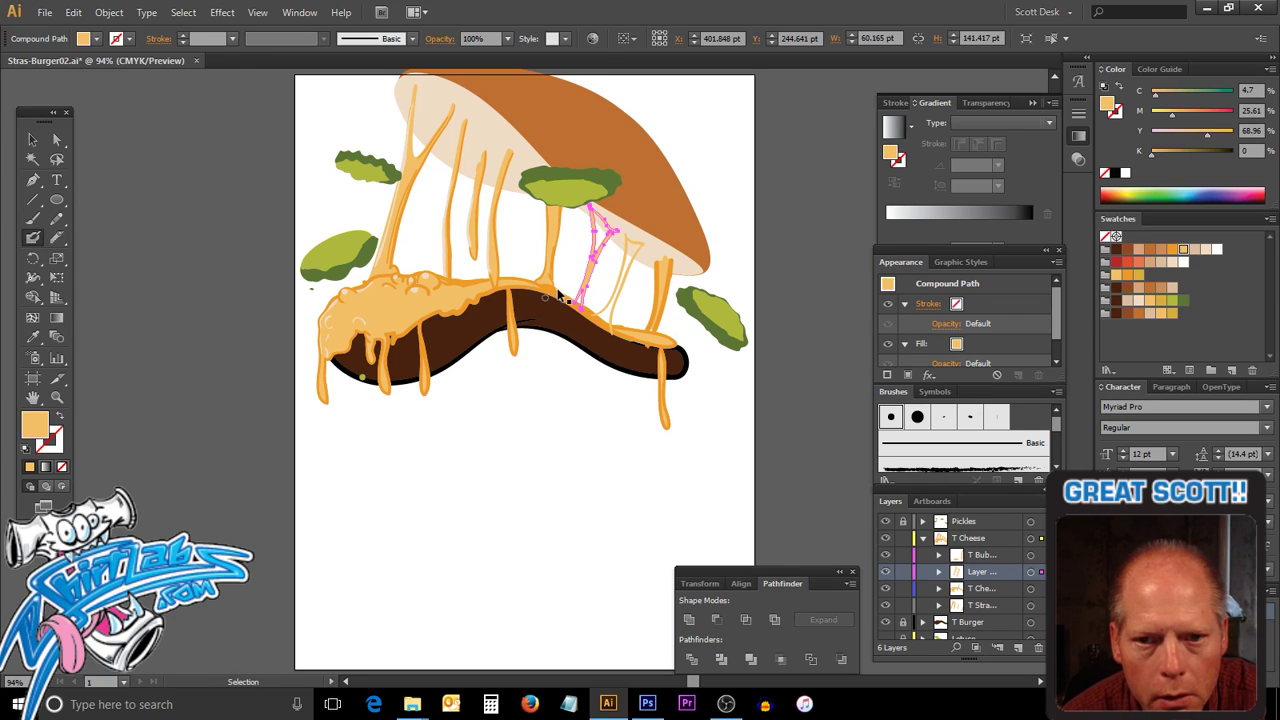
pyautogui.press('ctrl')
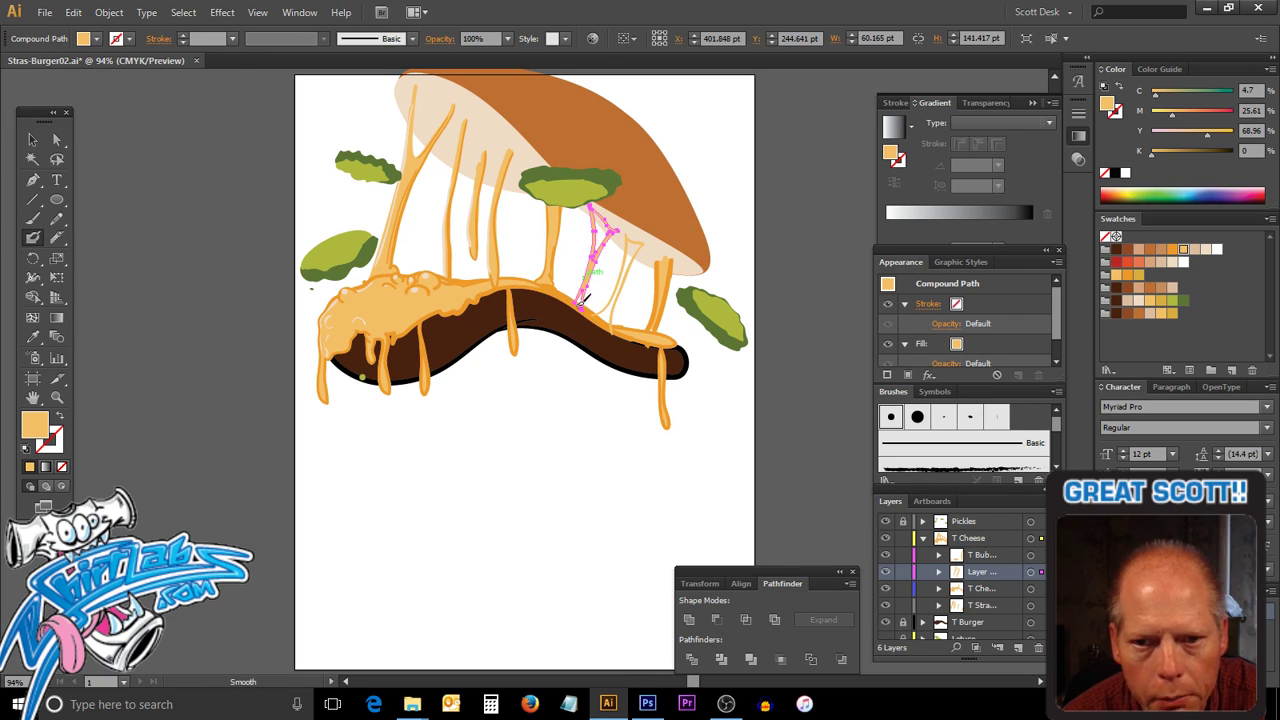
pyautogui.hotkey('ctrl', 'shift', 'a')
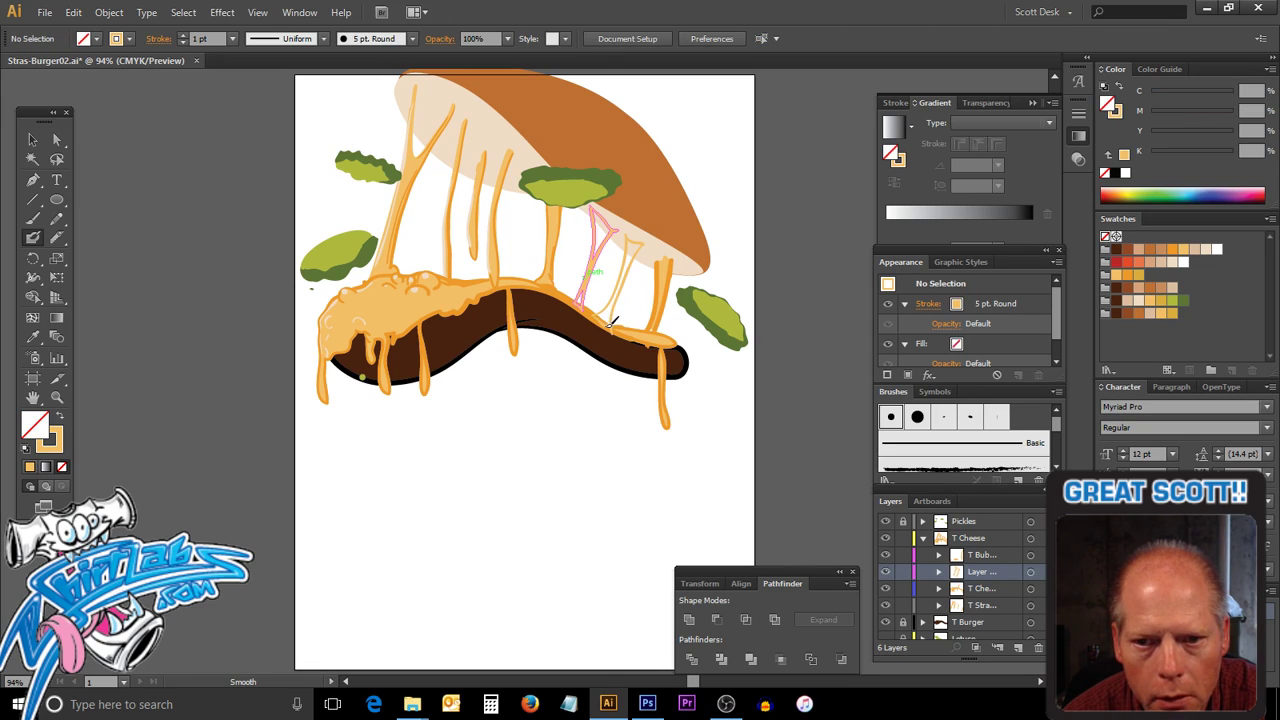
pyautogui.keyDown('ctrl'); pyautogui.click(640, 286); pyautogui.keyUp('ctrl')
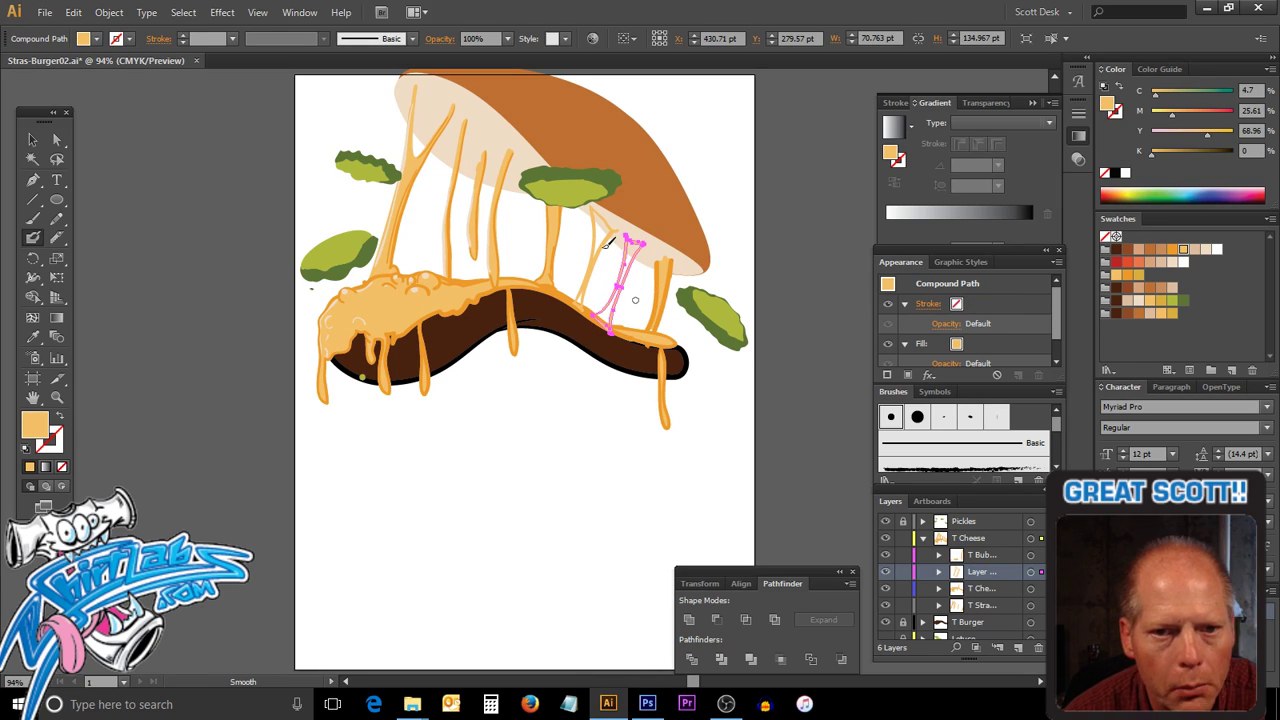
pyautogui.click(32, 140)
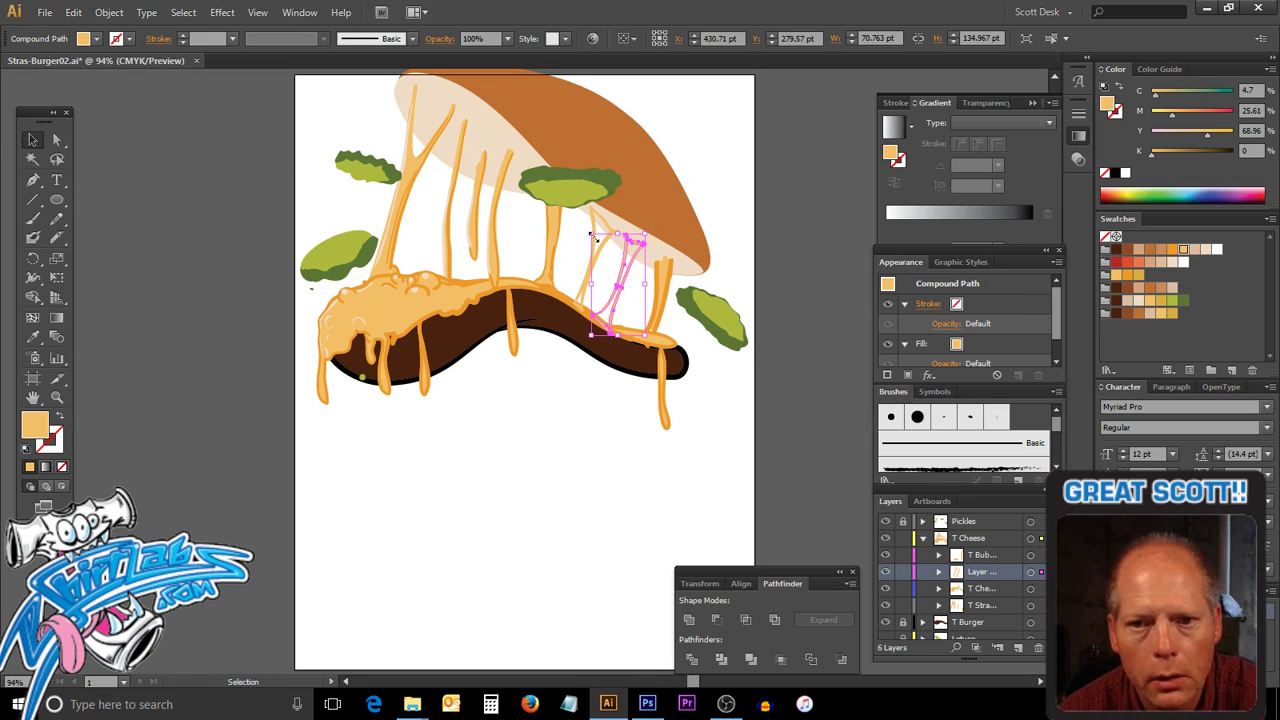
pyautogui.press('a')
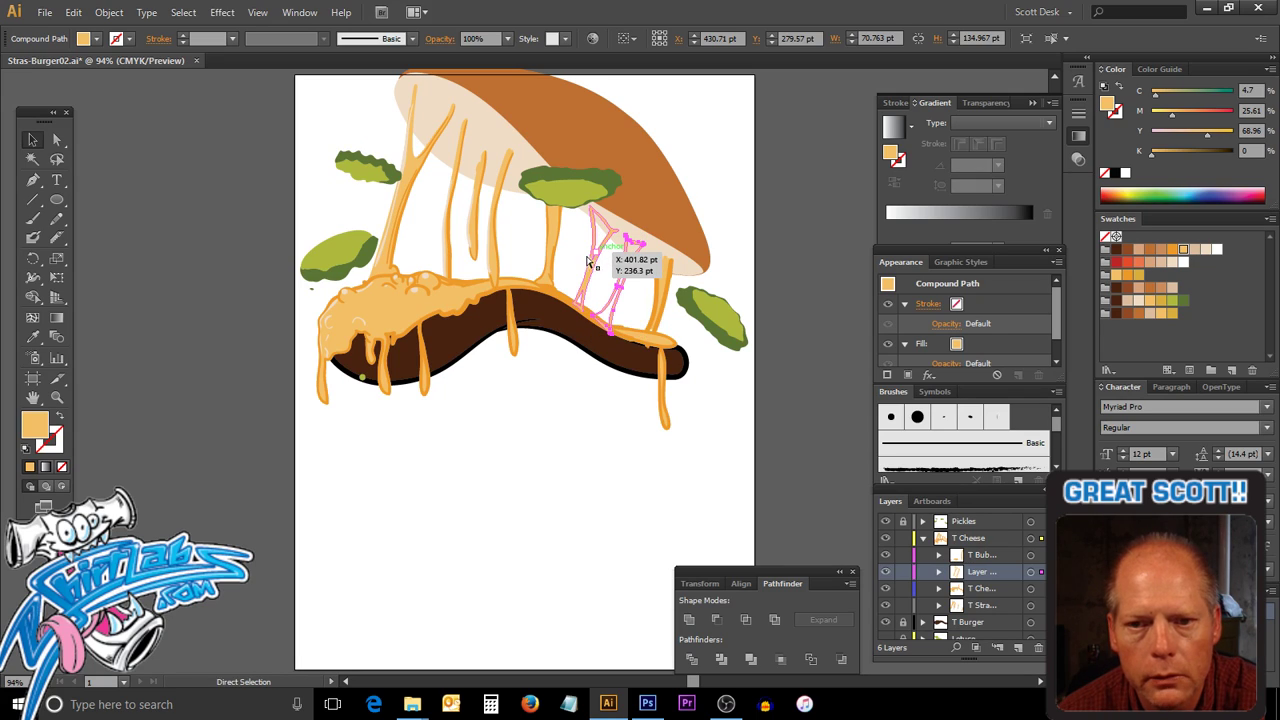
pyautogui.click(32, 140)
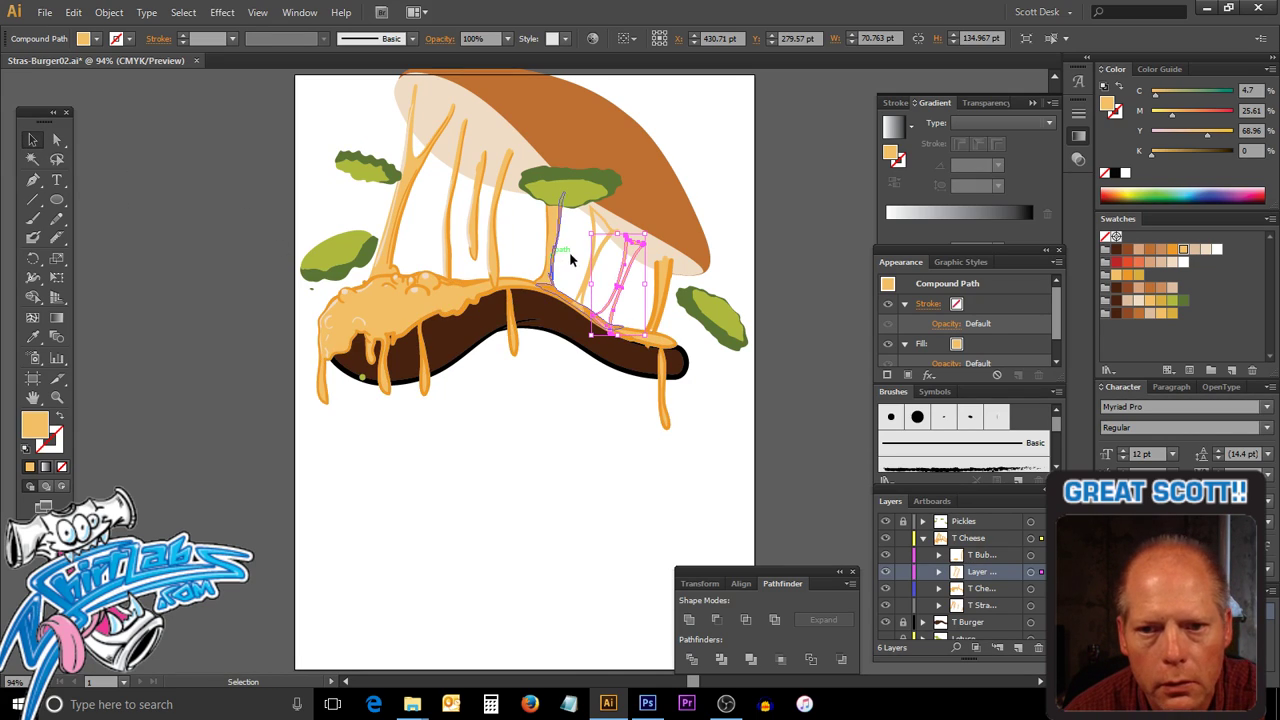
pyautogui.moveTo(581, 257); pyautogui.dragTo(636, 298)
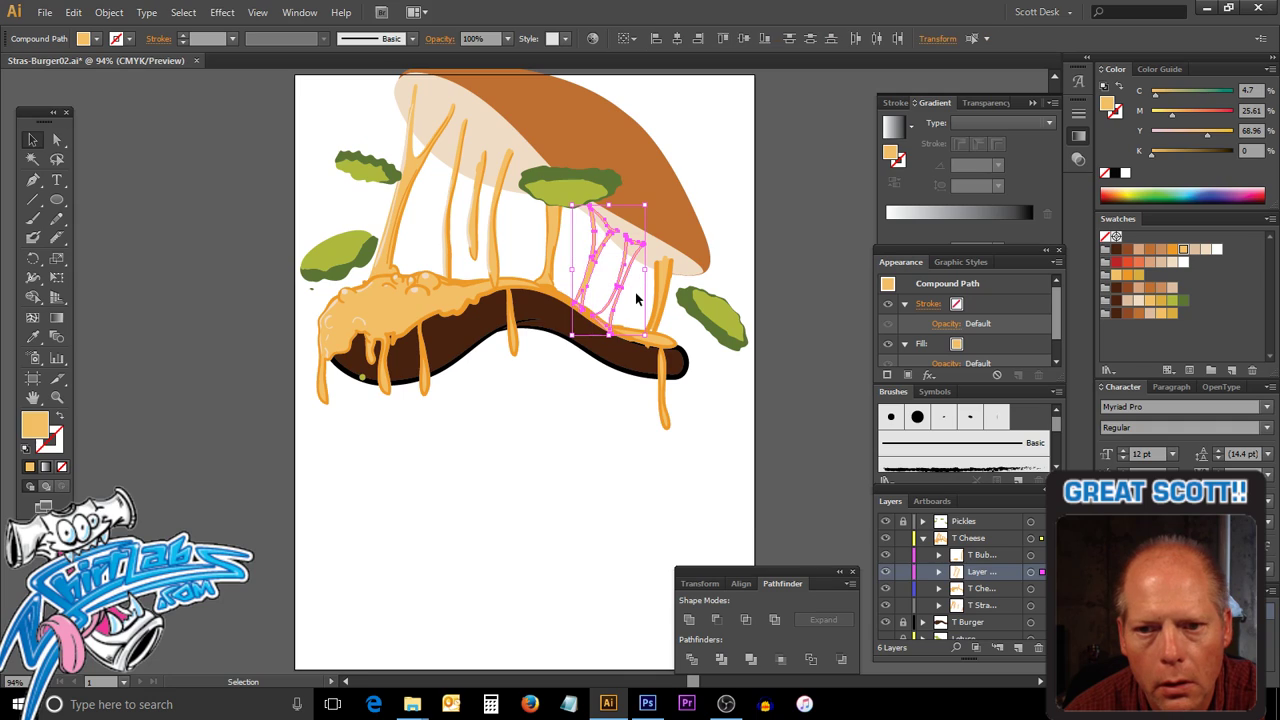
# Release the compound cheese strands into separate paths and clear the selection.
pyautogui.click(112, 14)
pyautogui.moveTo(251, 427)
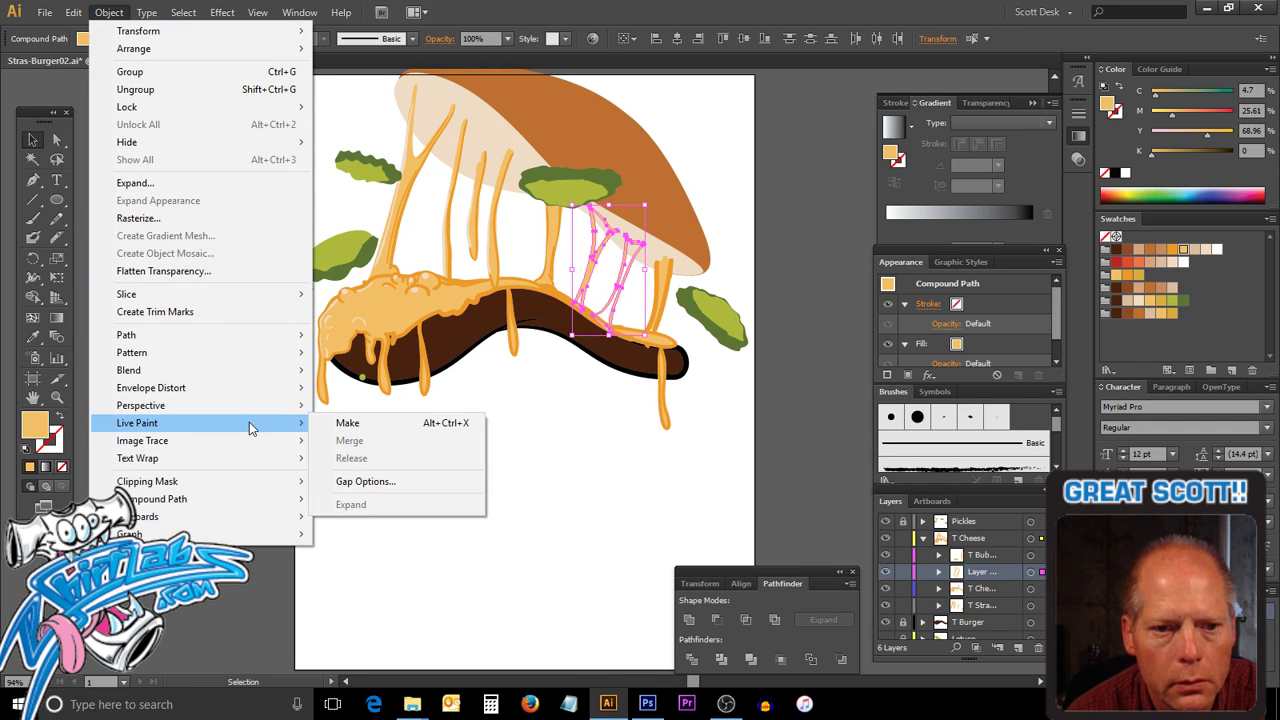
pyautogui.moveTo(262, 503)
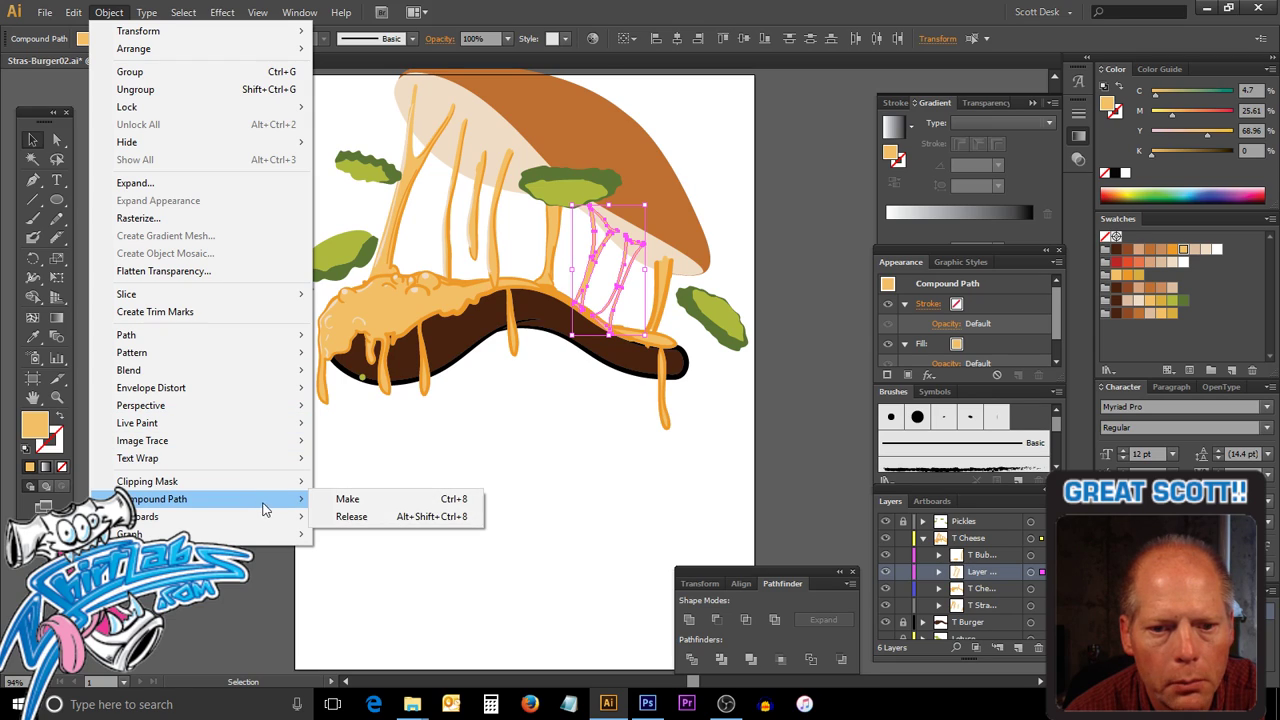
pyautogui.click(393, 517)
pyautogui.click(542, 424)
# Refill two neighbouring cheese strands with the deeper orange swatch for shading.
pyautogui.moveTo(628, 205); pyautogui.dragTo(590, 272)
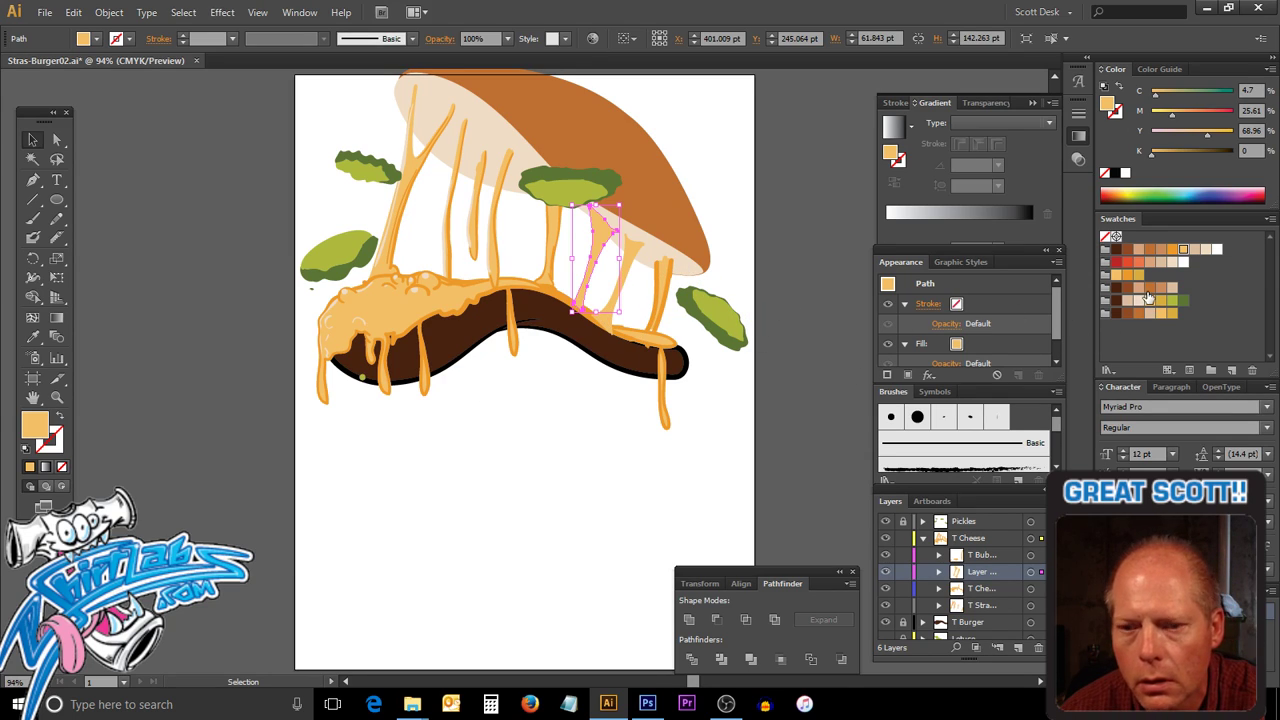
pyautogui.click(665, 316)
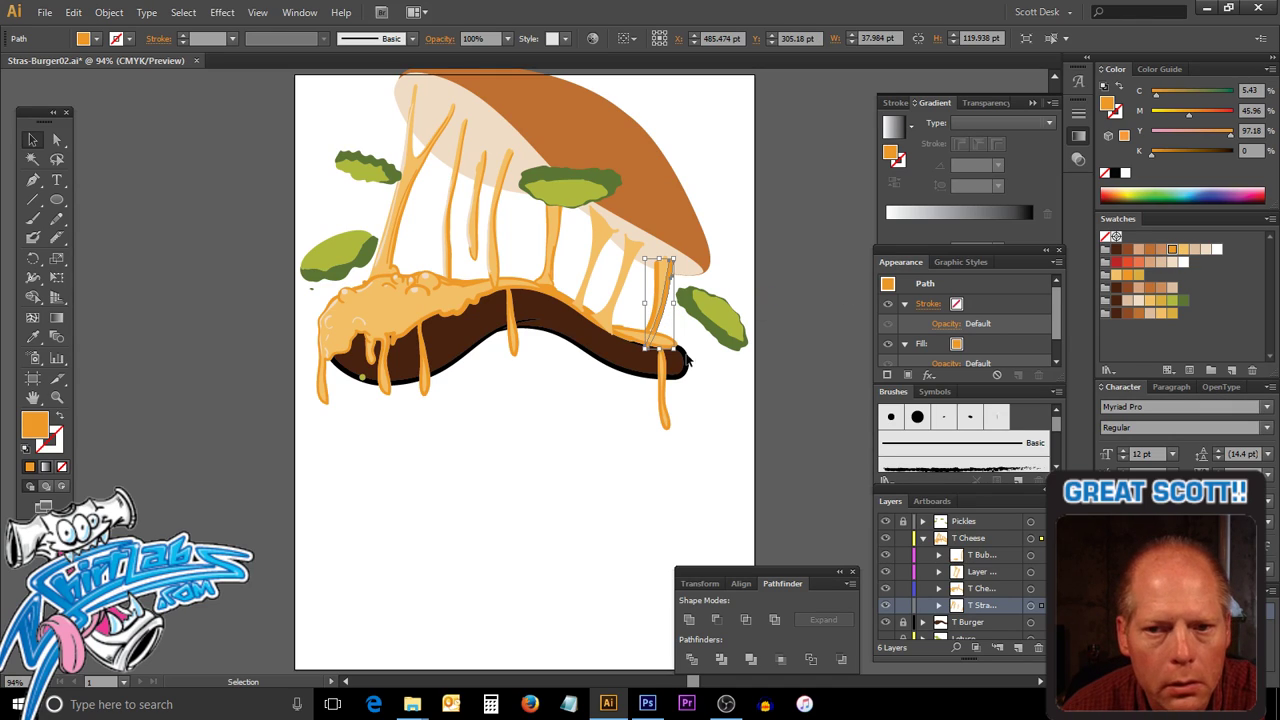
pyautogui.click(621, 296)
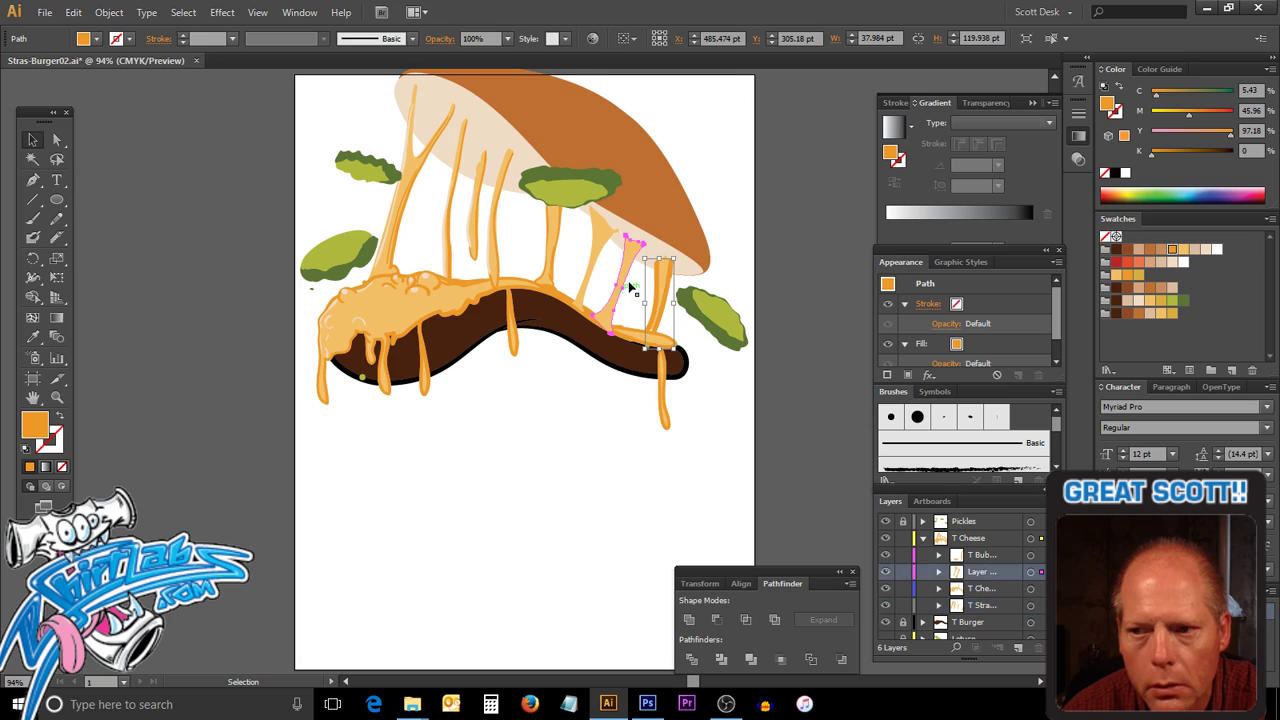
pyautogui.click(1172, 249)
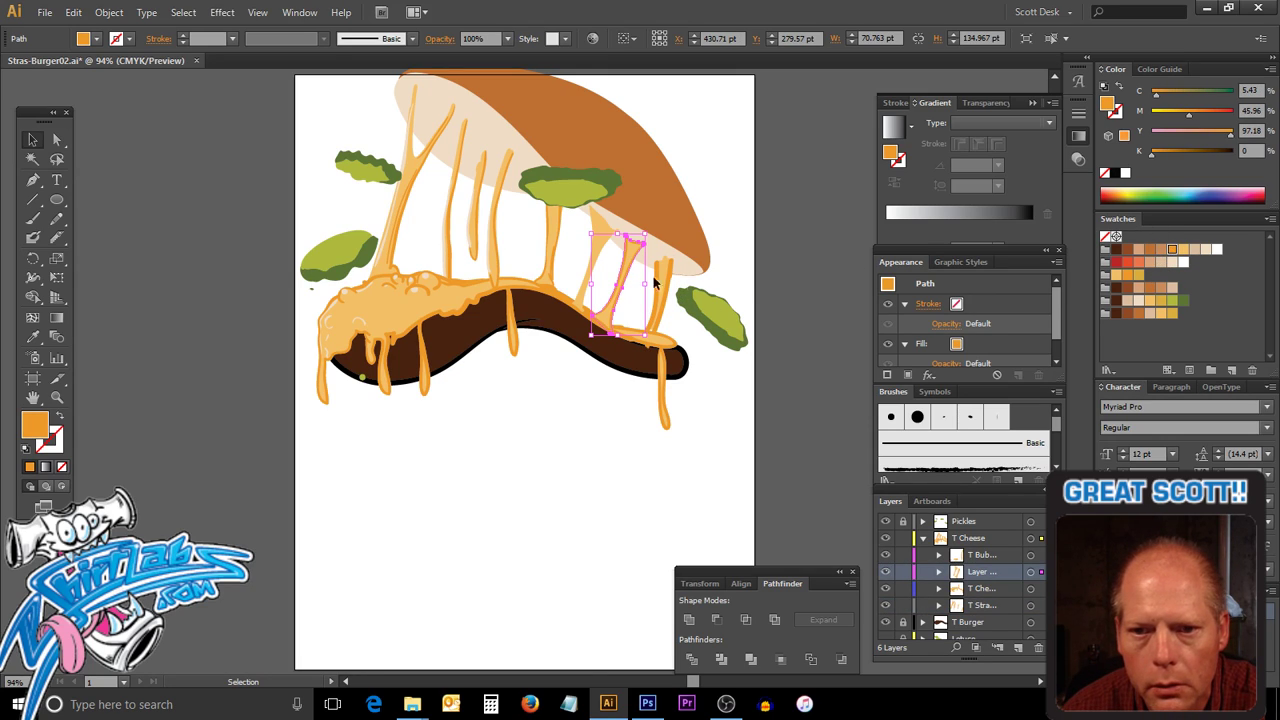
pyautogui.click(603, 263)
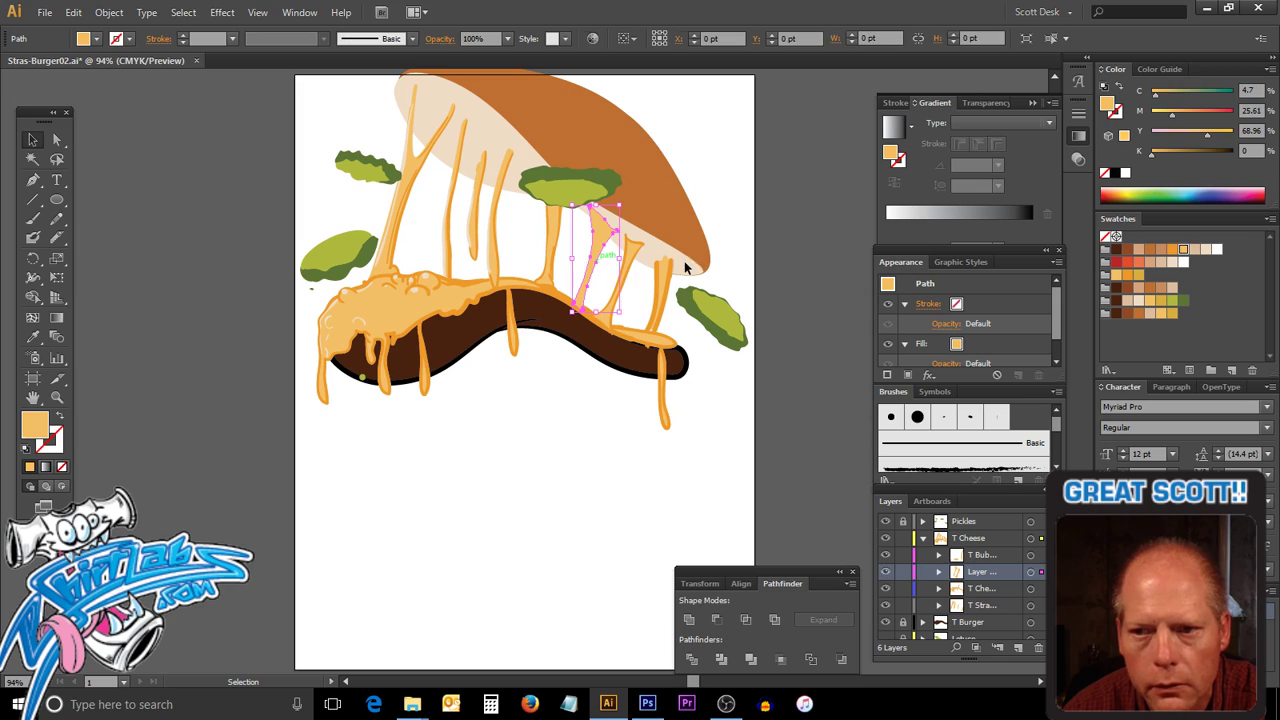
pyautogui.click(1172, 249)
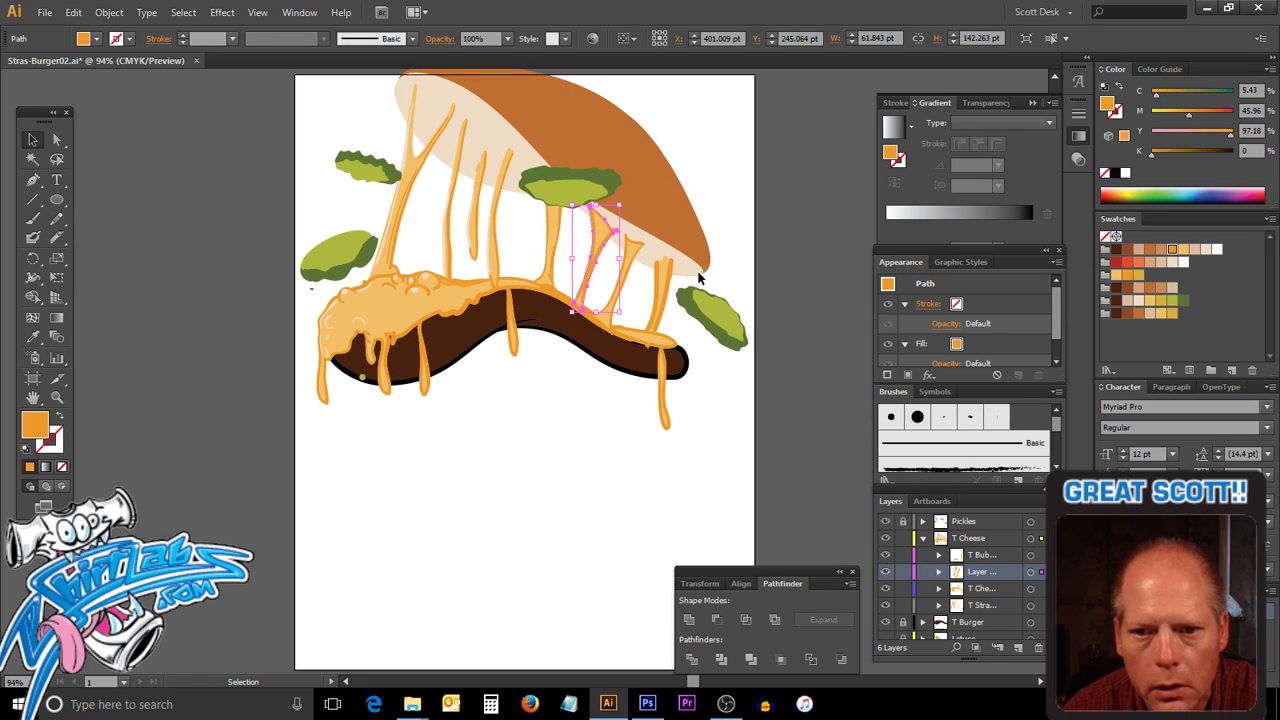
pyautogui.click(736, 281)
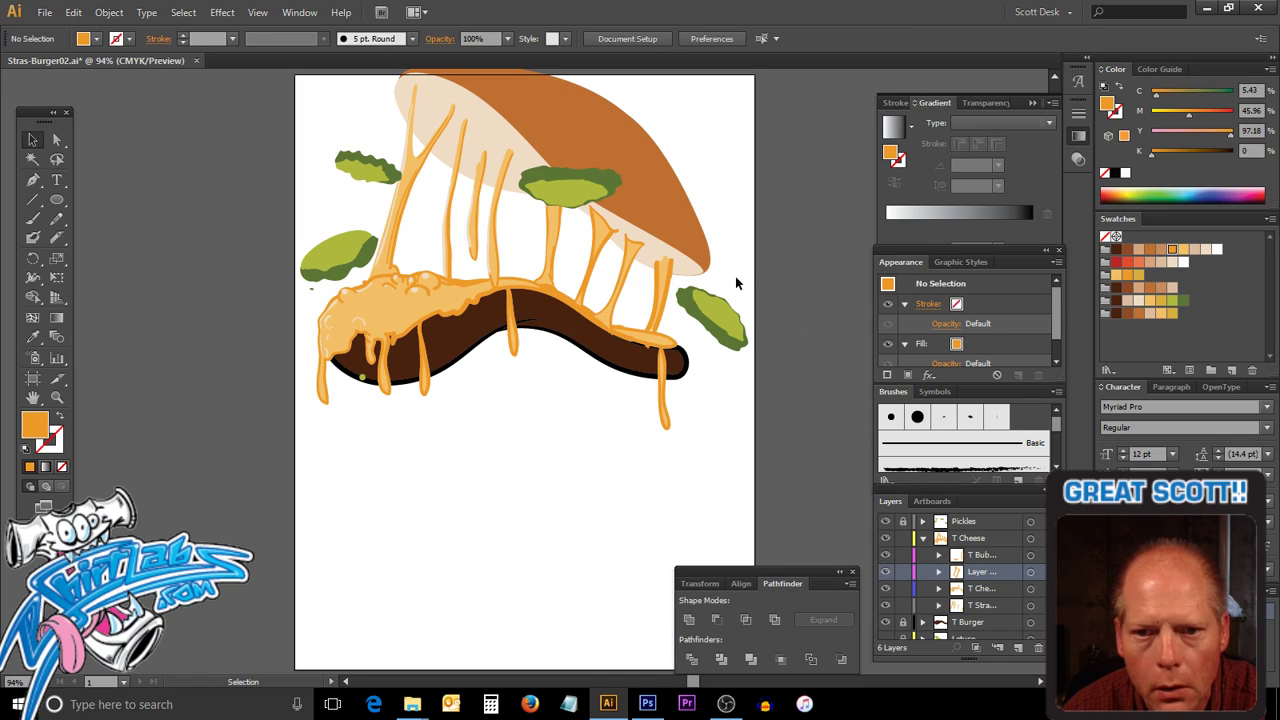
pyautogui.click(661, 301)
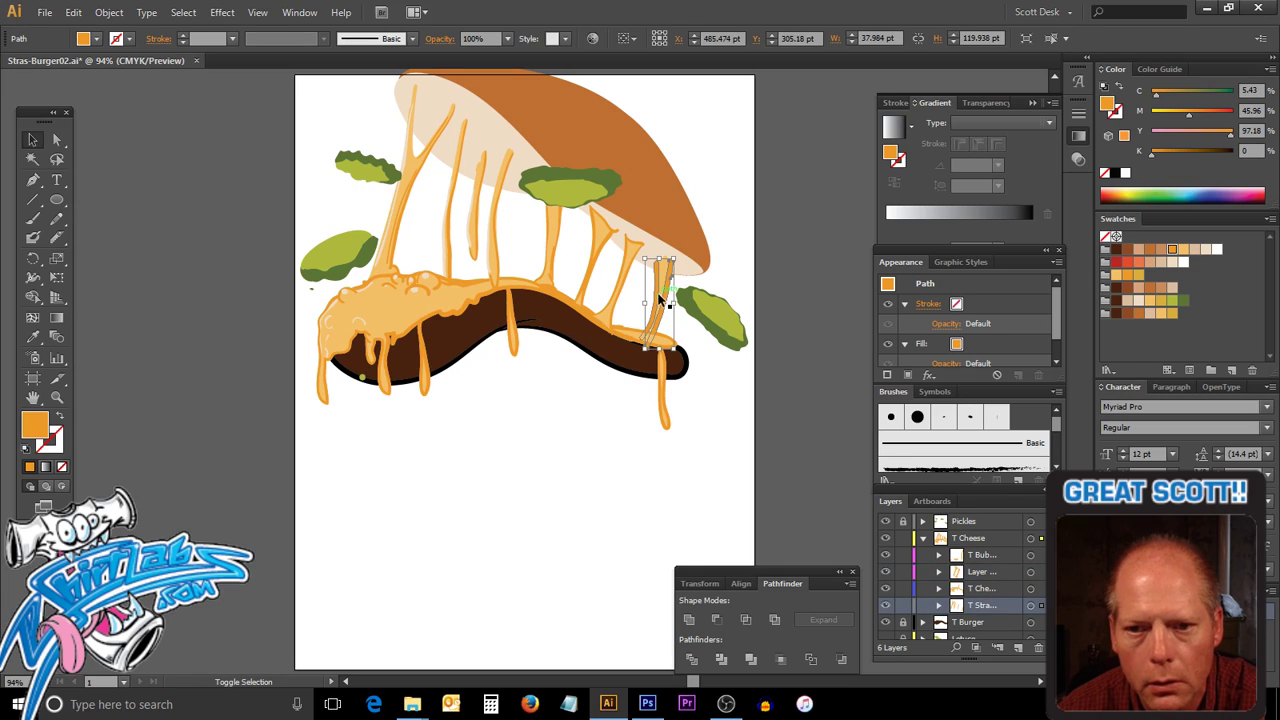
pyautogui.click(685, 341)
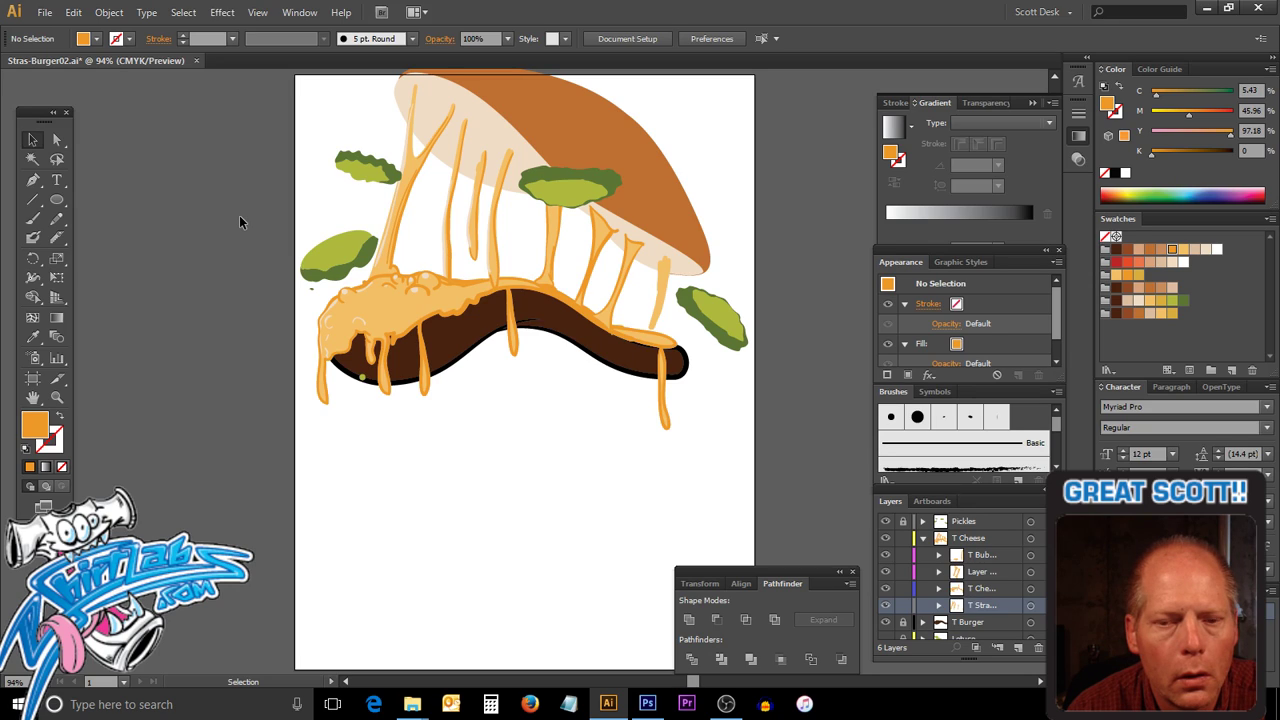
# Paint a thin orange Paintbrush stroke from the bun edge down to the right drip.
pyautogui.click(33, 218)
pyautogui.click(58, 419)
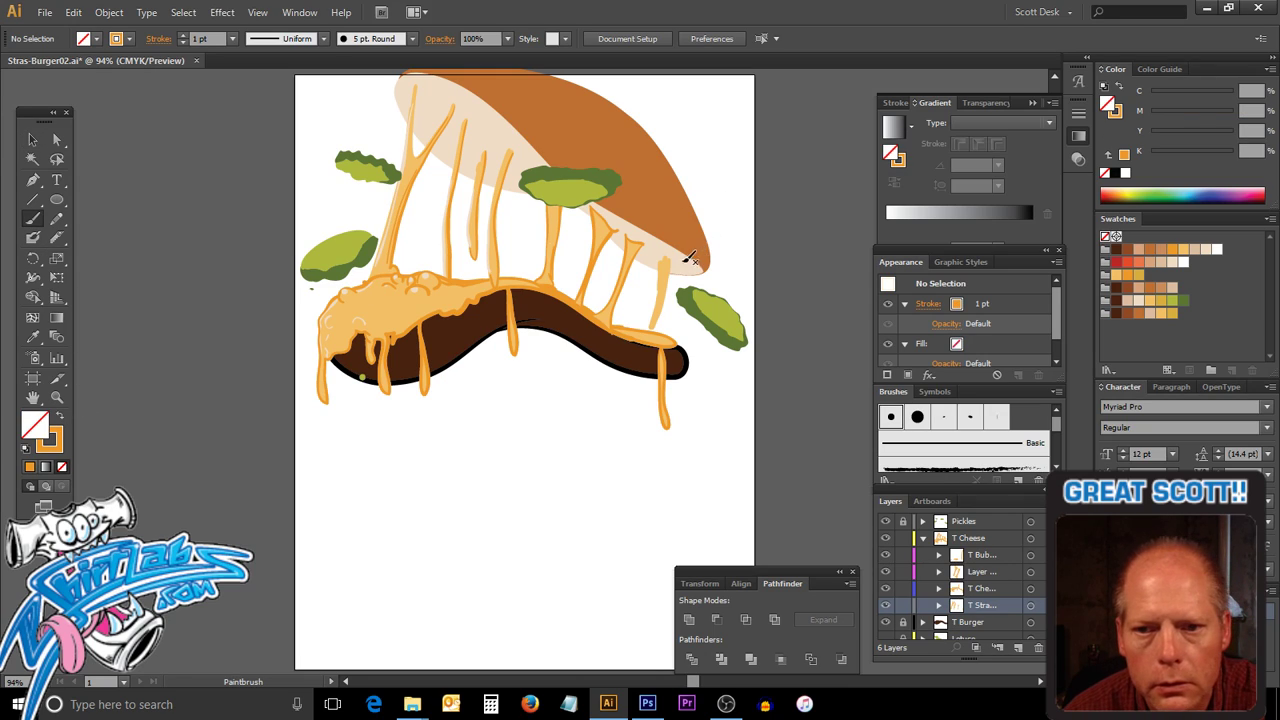
pyautogui.moveTo(661, 259); pyautogui.dragTo(648, 338)
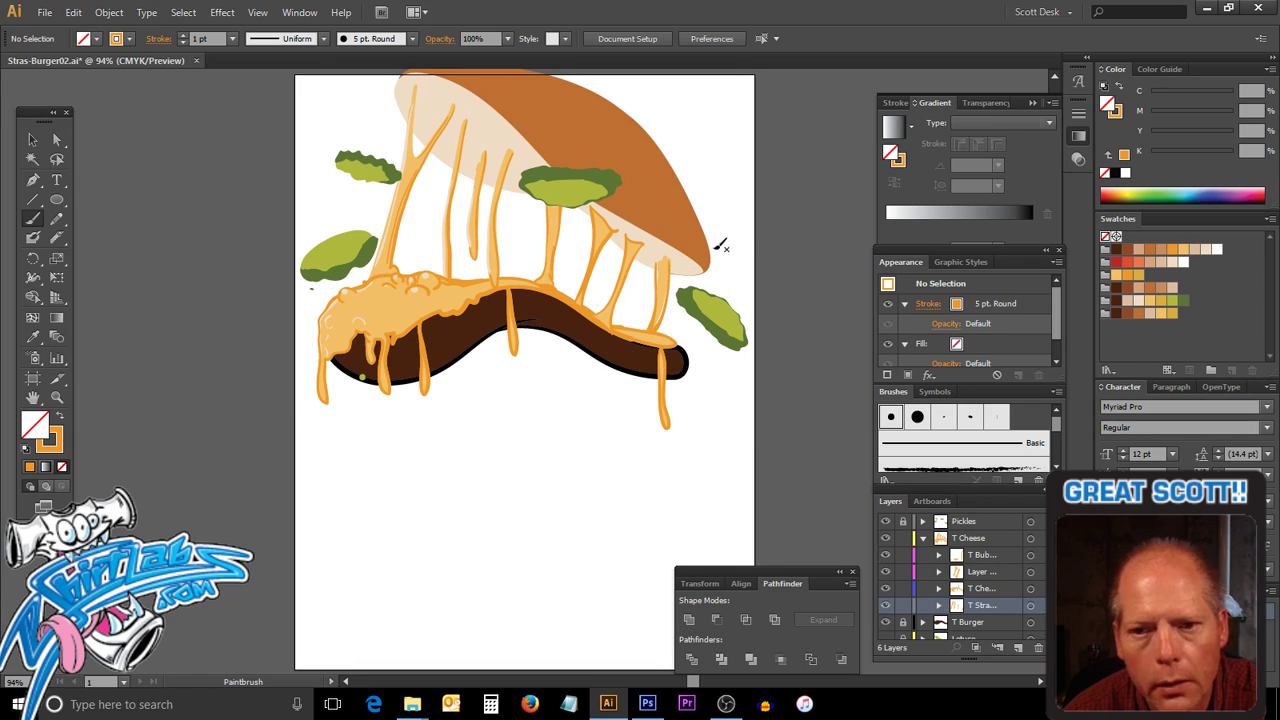
pyautogui.press('v')
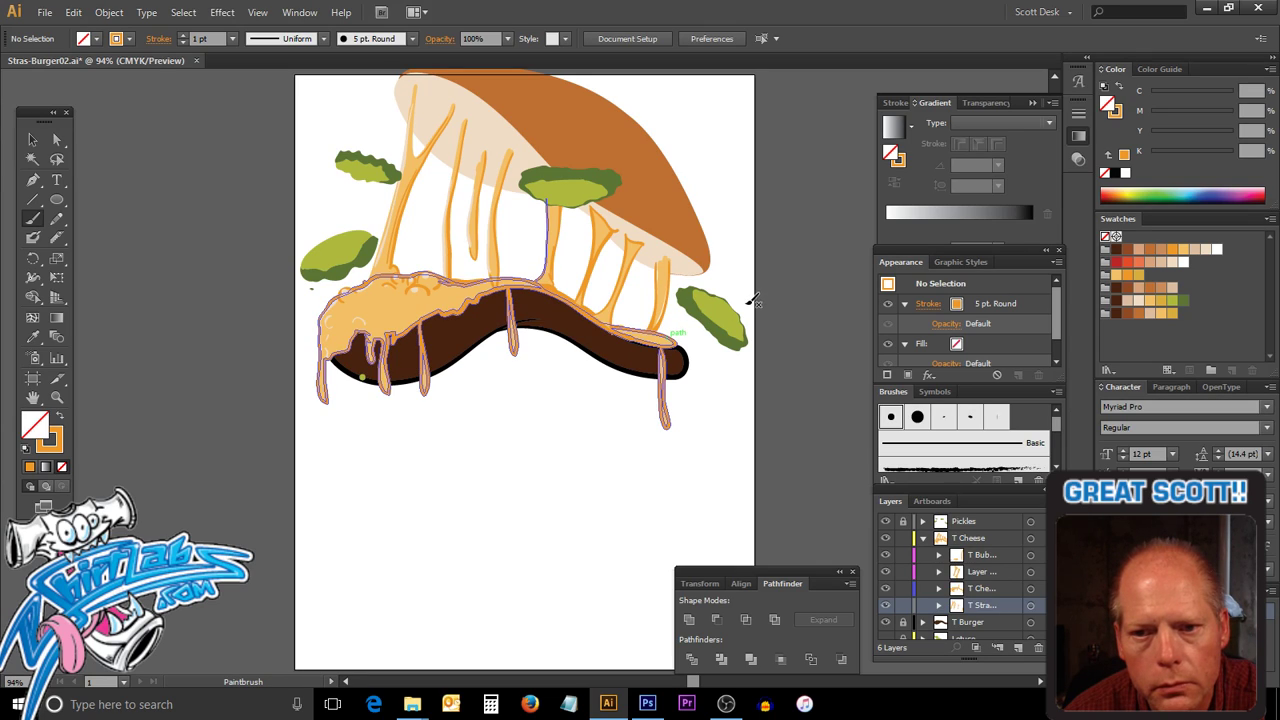
pyautogui.press('b')
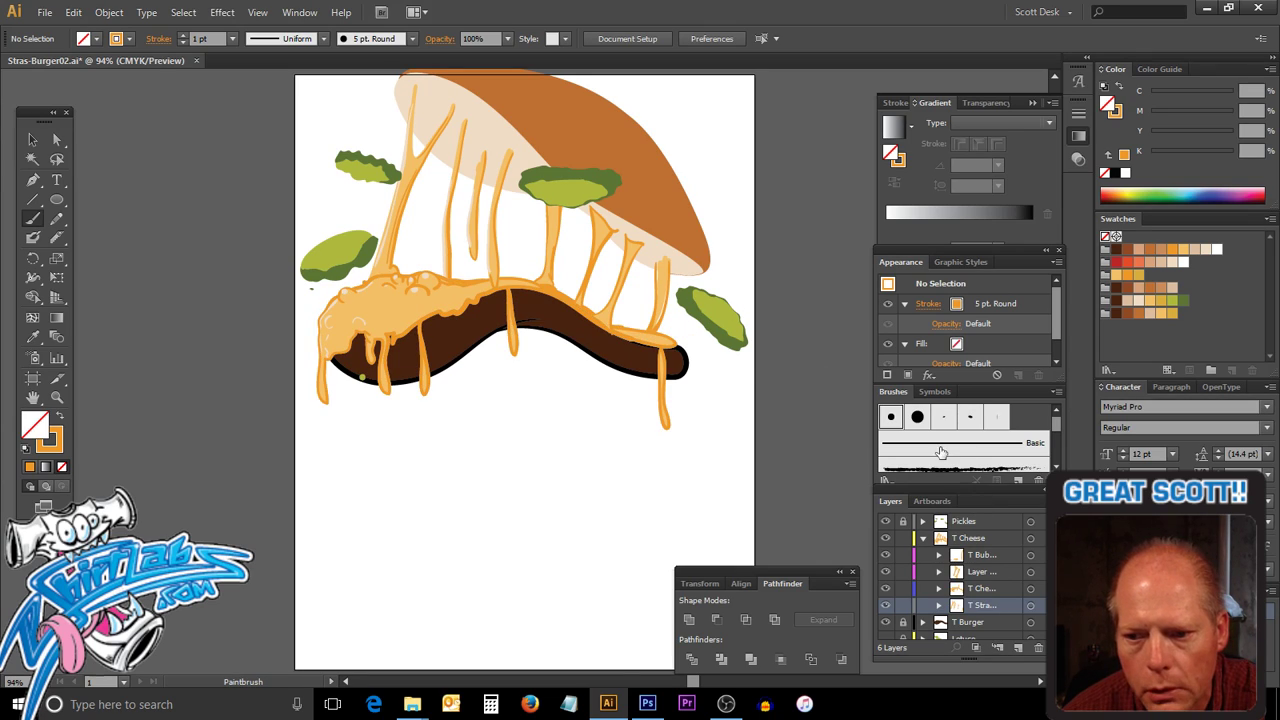
pyautogui.press('v')
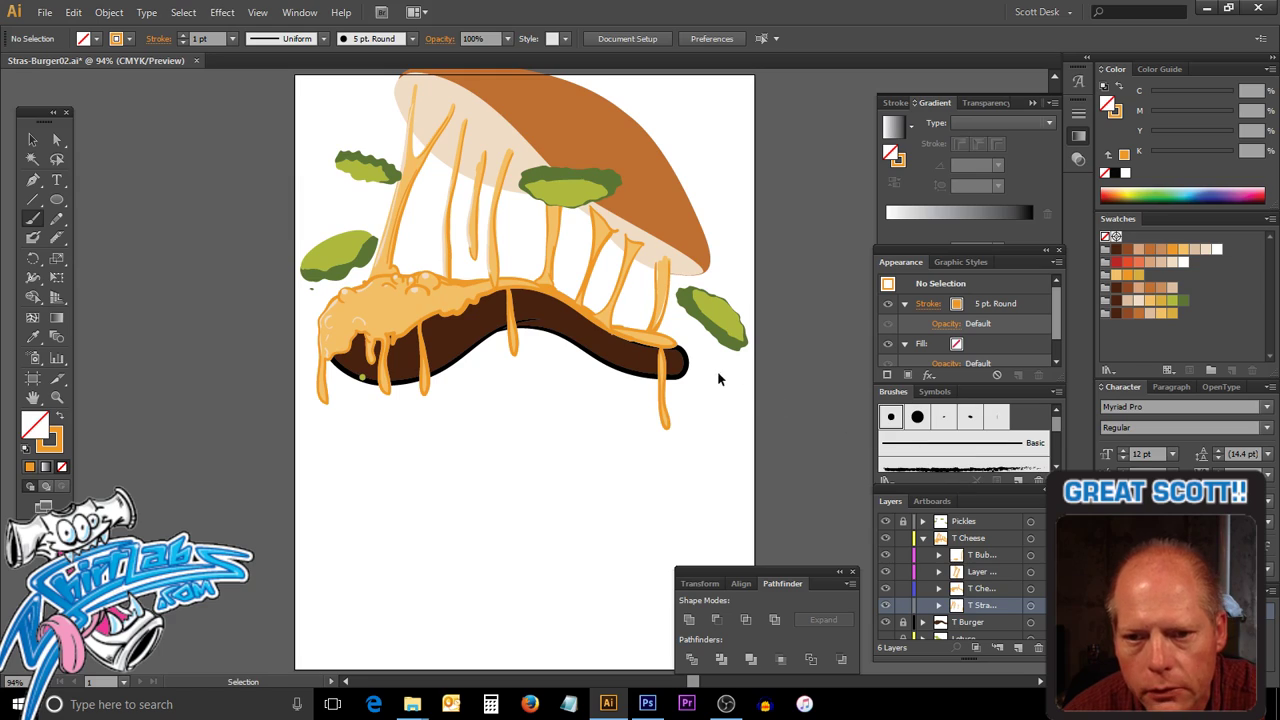
pyautogui.click(661, 322)
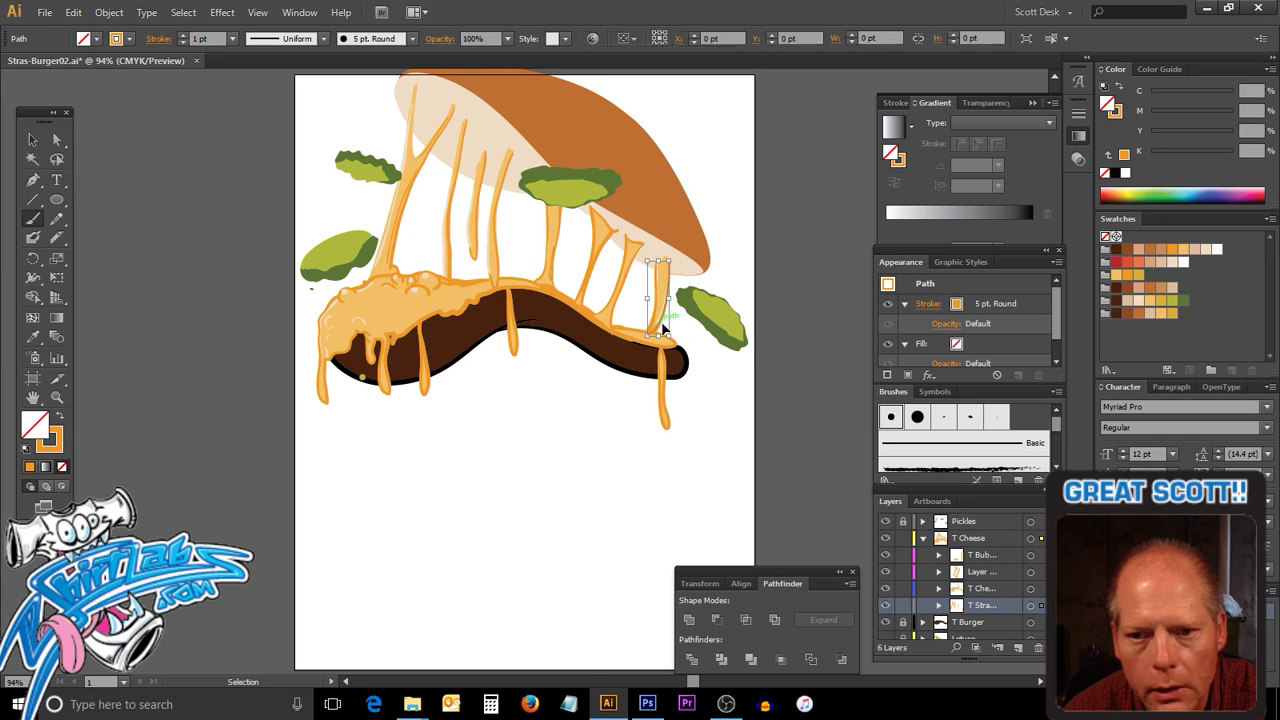
pyautogui.press('b')
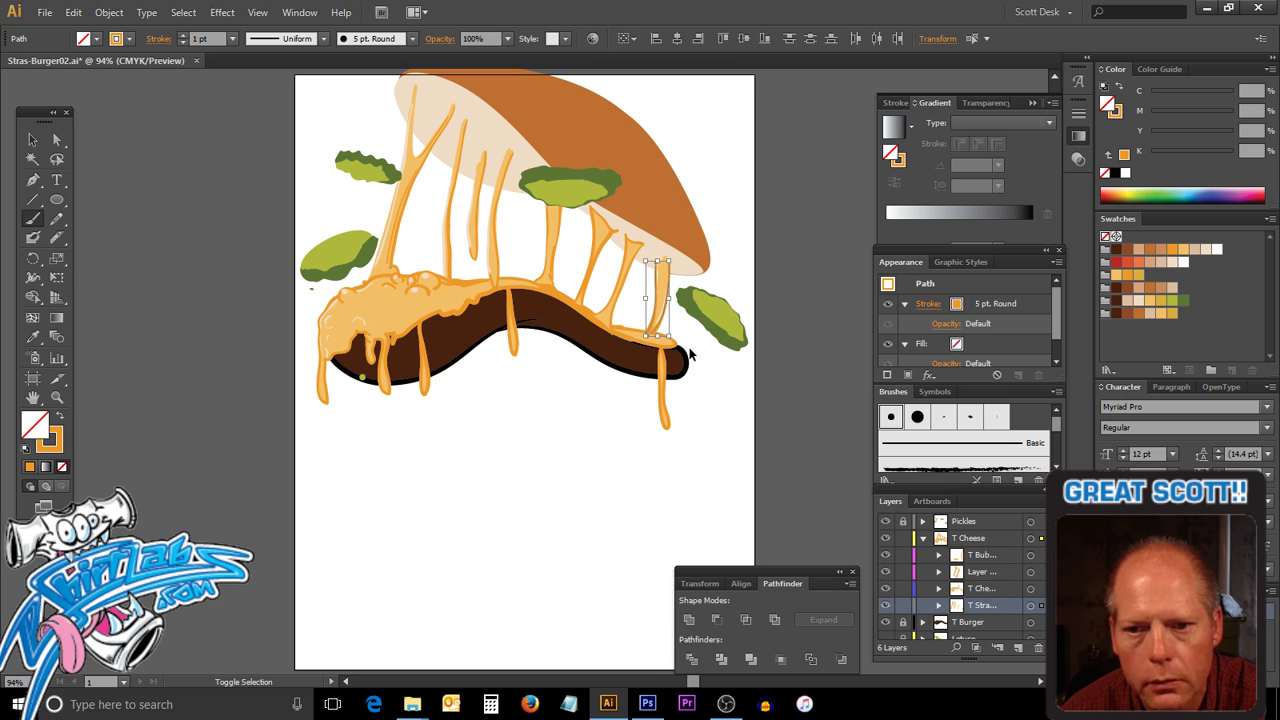
# Expand the painted strand's appearance into an orange-filled shape, skipping Rasterize, then deselect.
pyautogui.click(108, 12)
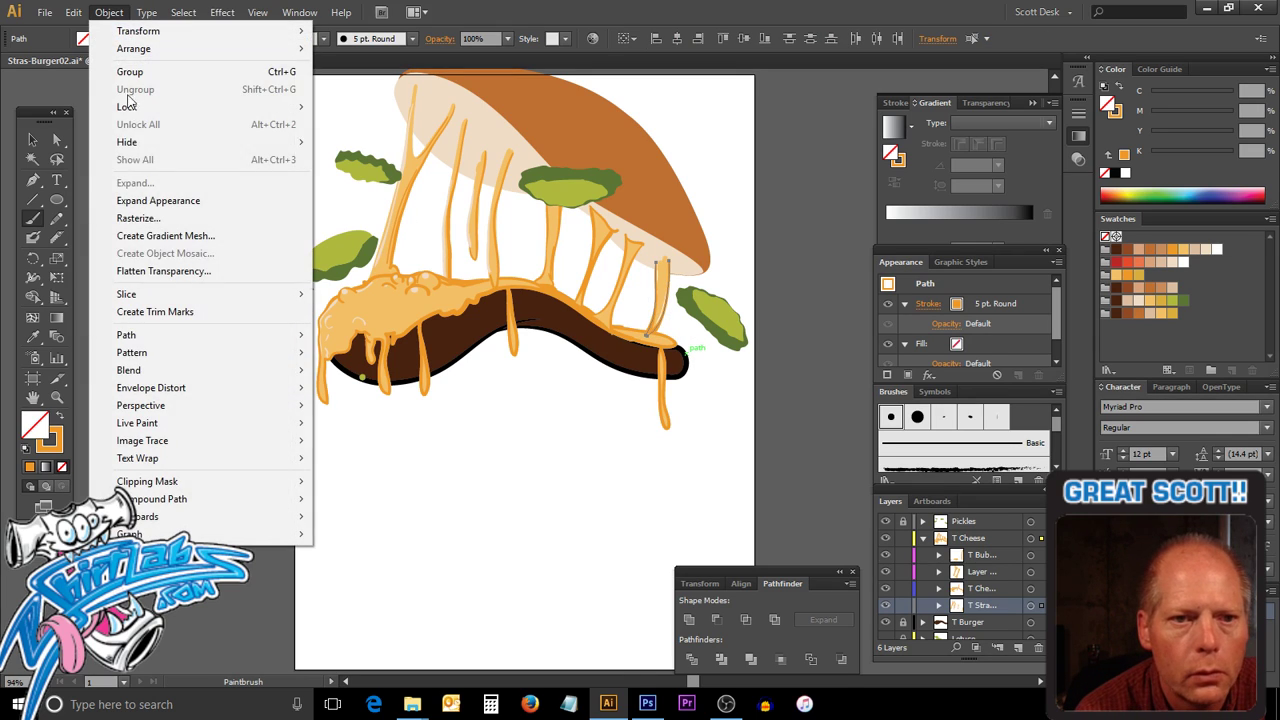
pyautogui.click(179, 209)
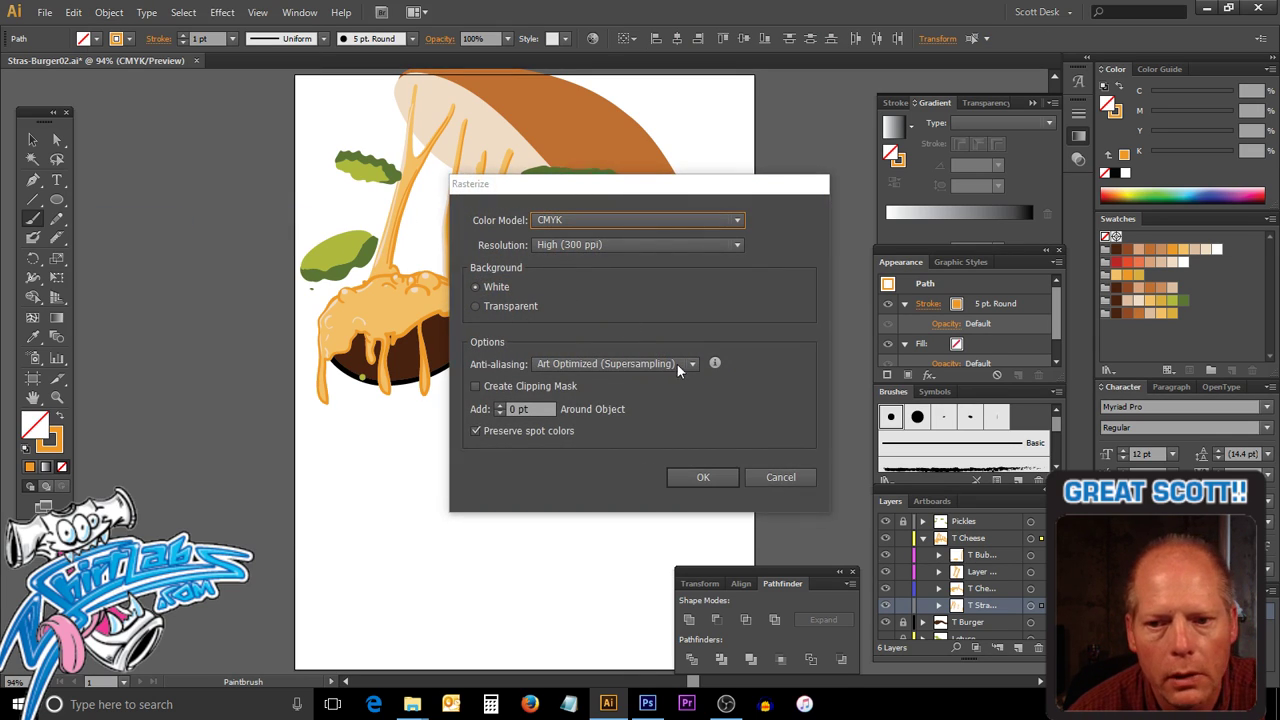
pyautogui.click(770, 478)
pyautogui.click(108, 12)
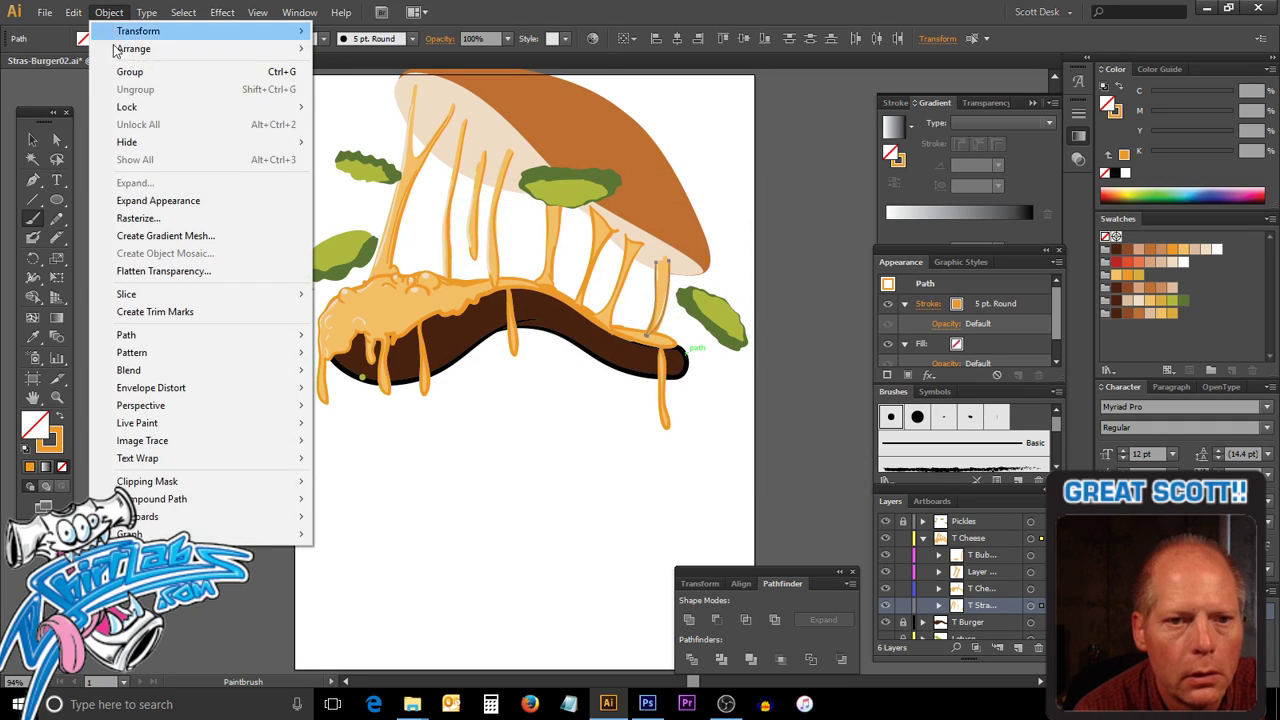
pyautogui.click(166, 203)
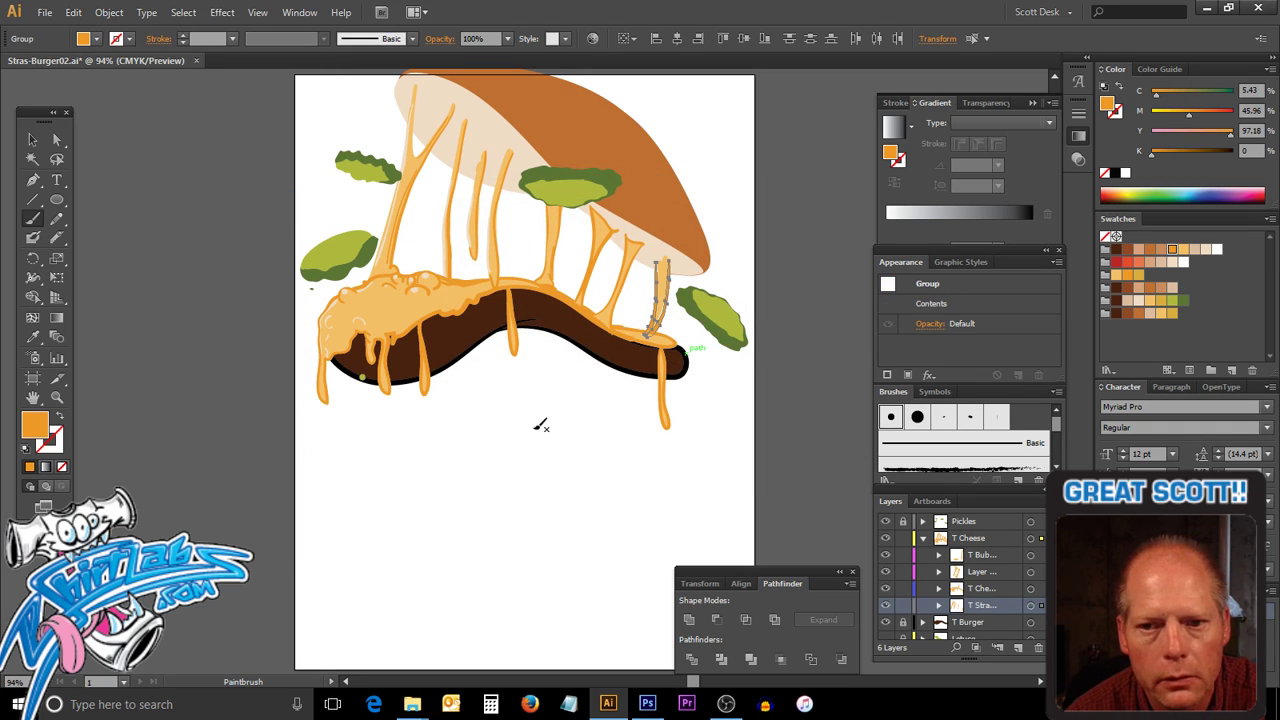
pyautogui.hotkey('ctrl', 'shift', 'a')
pyautogui.press('ctrl')
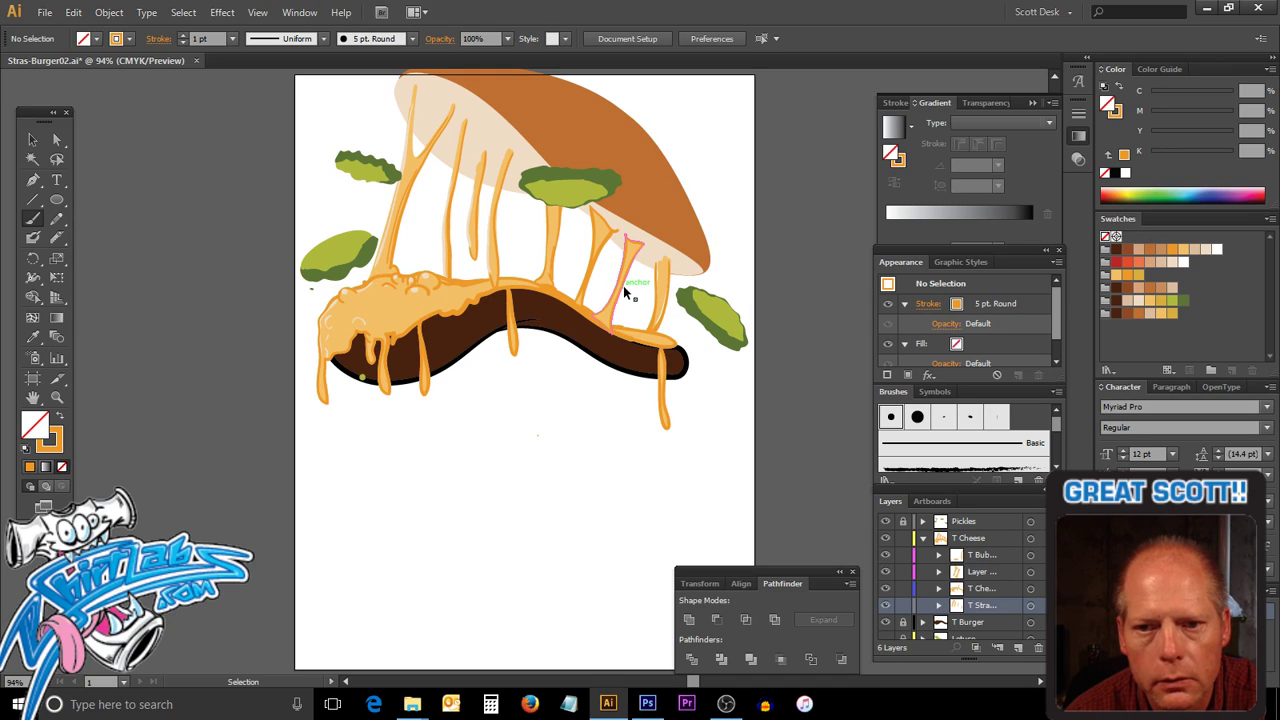
# Check one cheese strand, then zoom out to 66.67% with the Selection tool active.
pyautogui.click(623, 285)
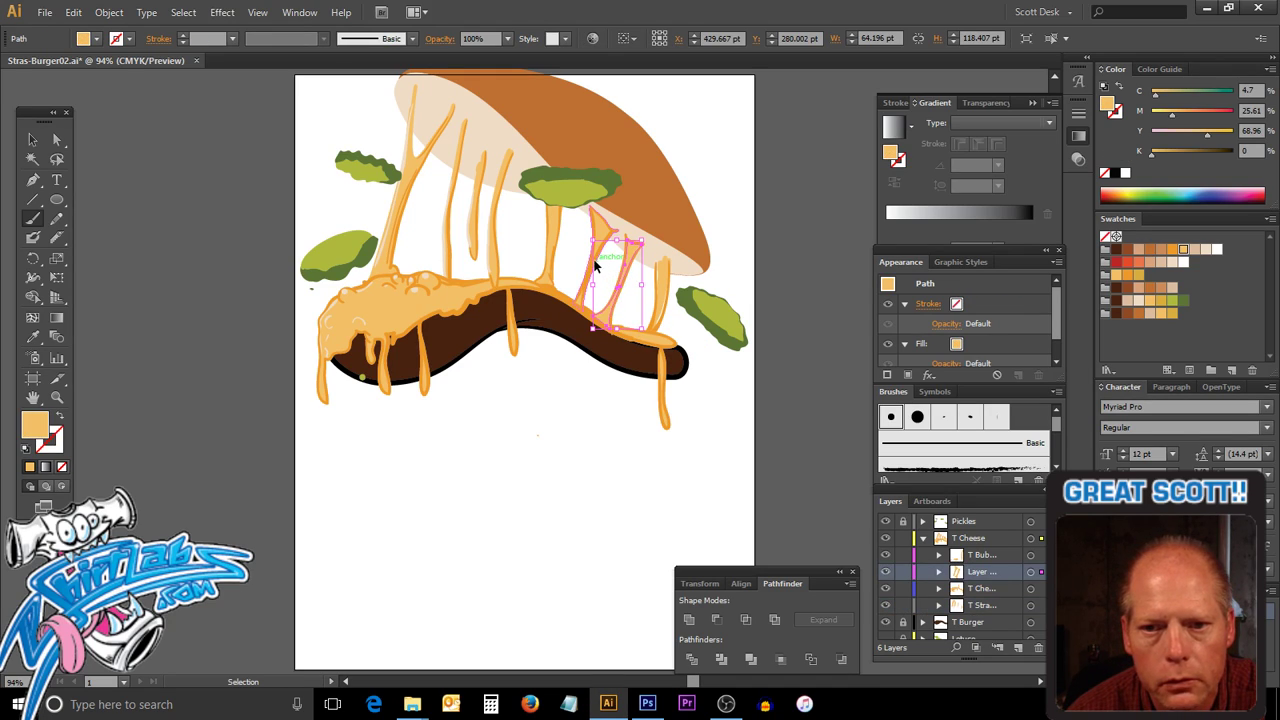
pyautogui.keyDown('ctrl'); pyautogui.click(648, 288); pyautogui.keyUp('ctrl')
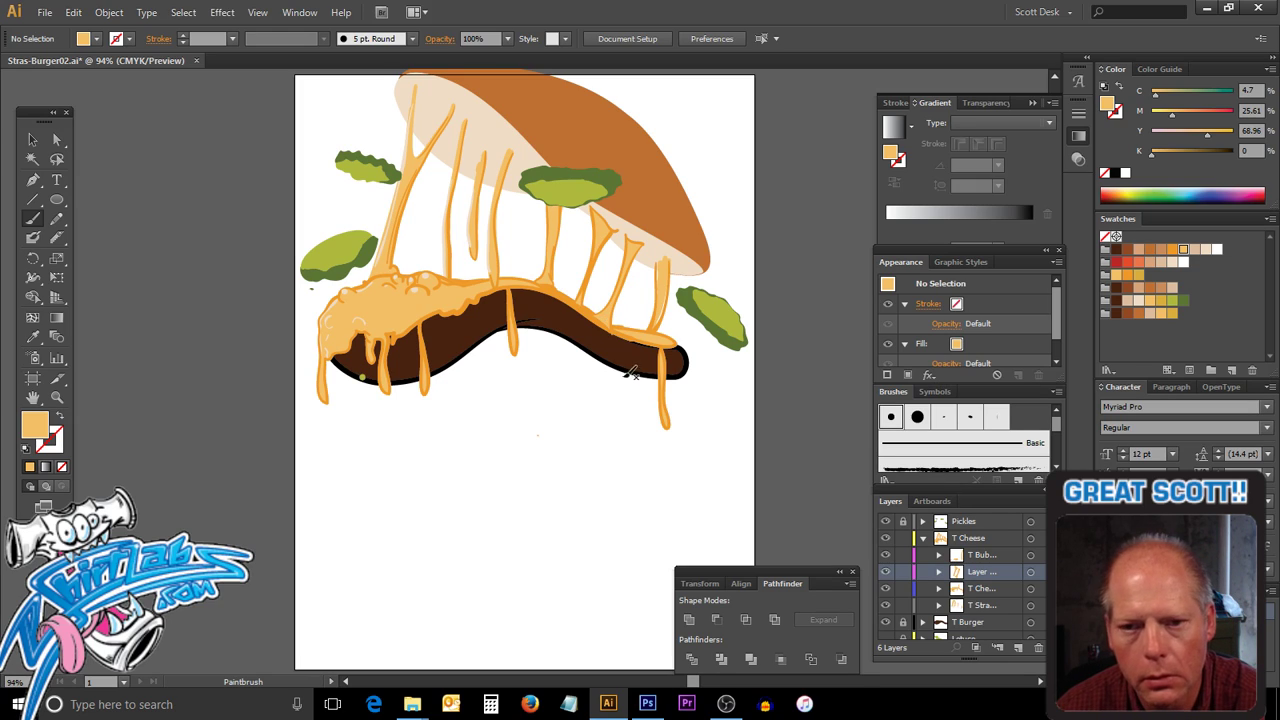
pyautogui.keyDown('ctrl'); pyautogui.keyDown('alt'); pyautogui.click(565, 360); pyautogui.keyUp('alt'); pyautogui.keyUp('ctrl')
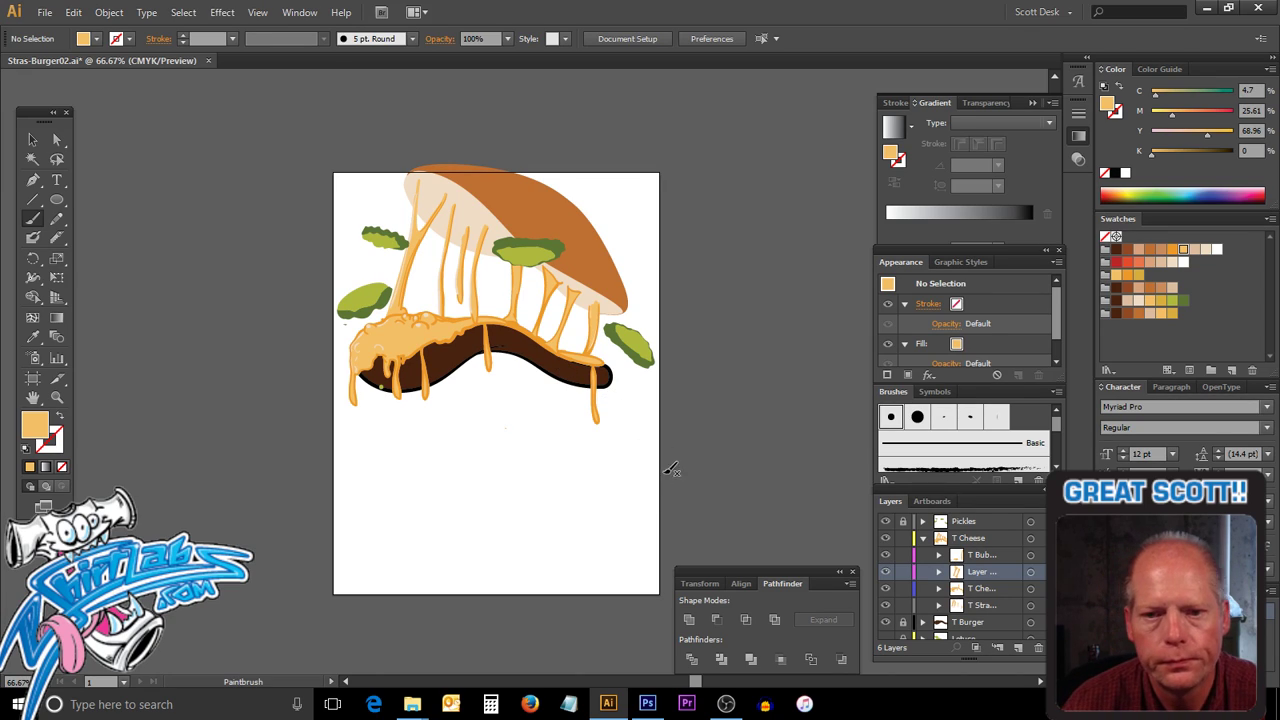
pyautogui.click(31, 140)
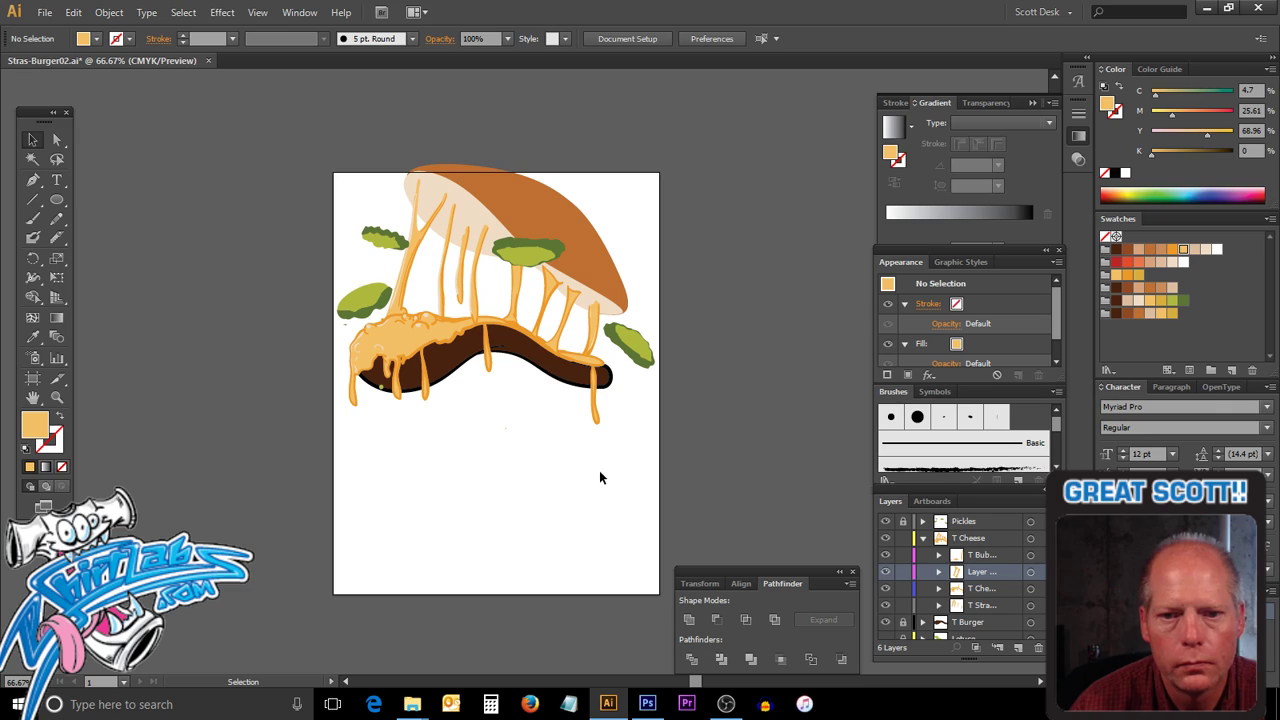
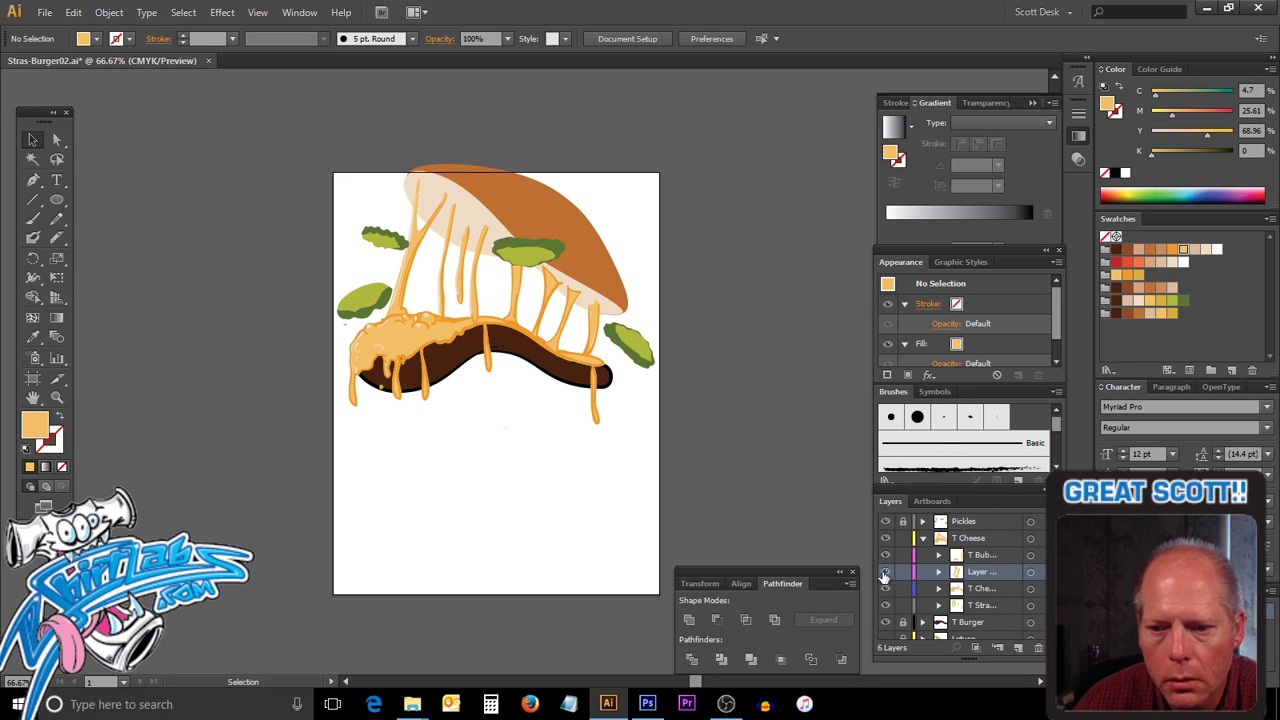
# Select the two cheese-strand sublayers in T Cheese and combine them with Merge Selected.
pyautogui.click(886, 573)
pyautogui.click(886, 573)
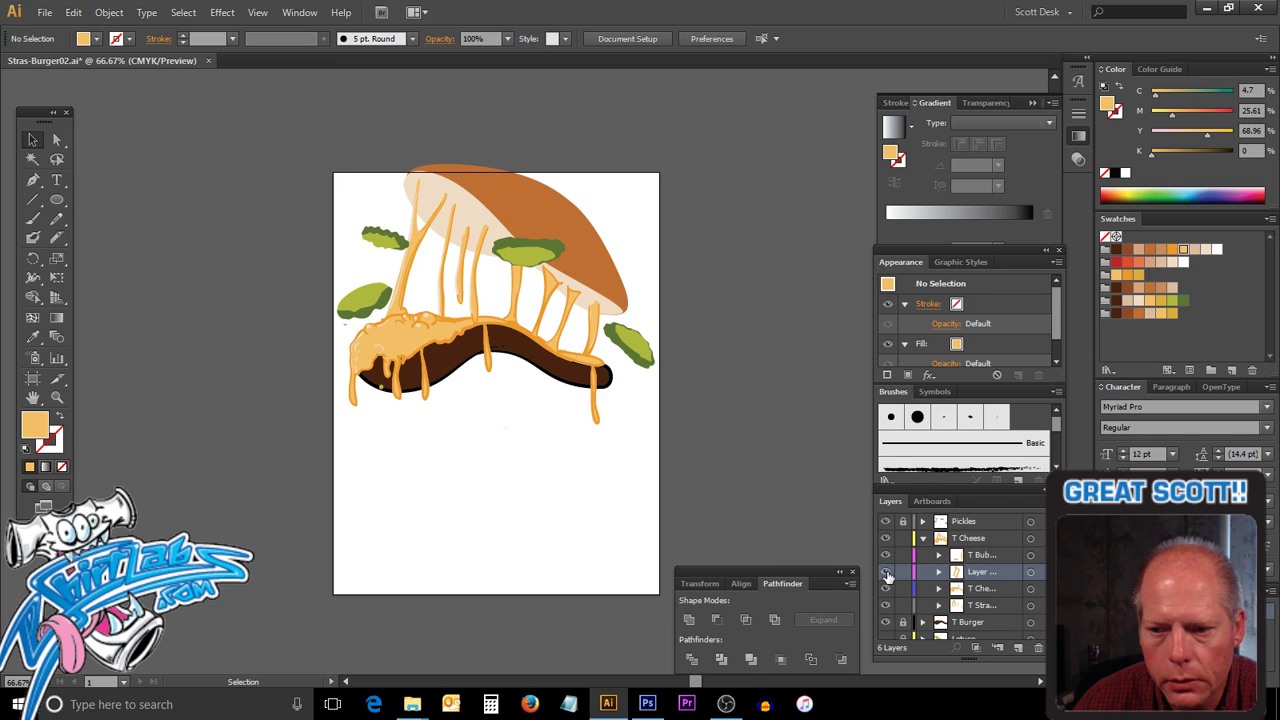
pyautogui.click(1004, 605)
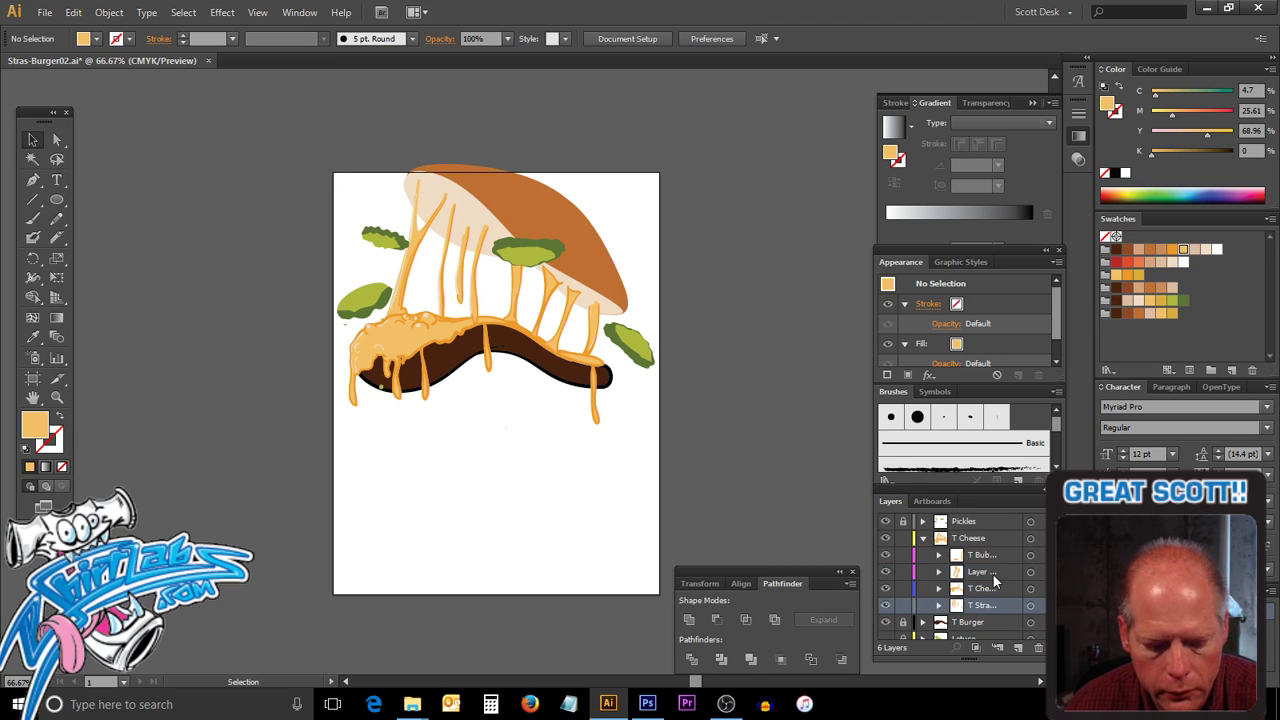
pyautogui.keyDown('shift'); pyautogui.click(992, 569); pyautogui.keyUp('shift')
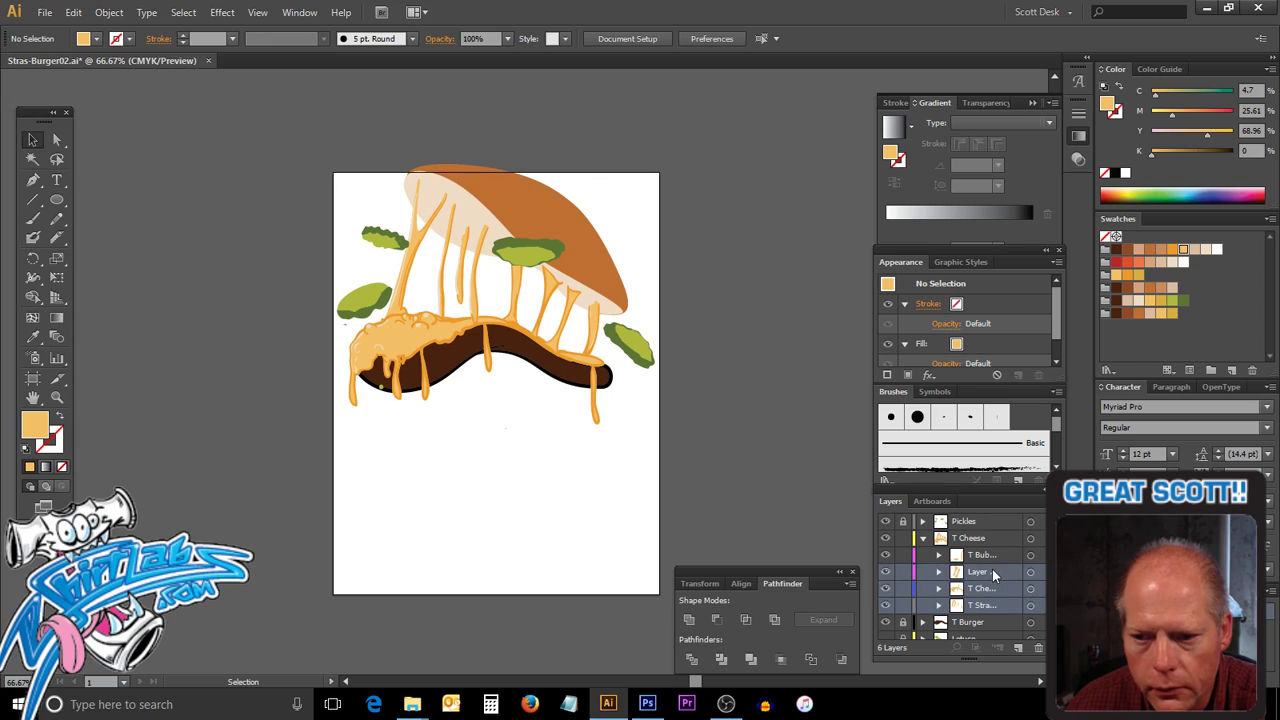
pyautogui.click(993, 601)
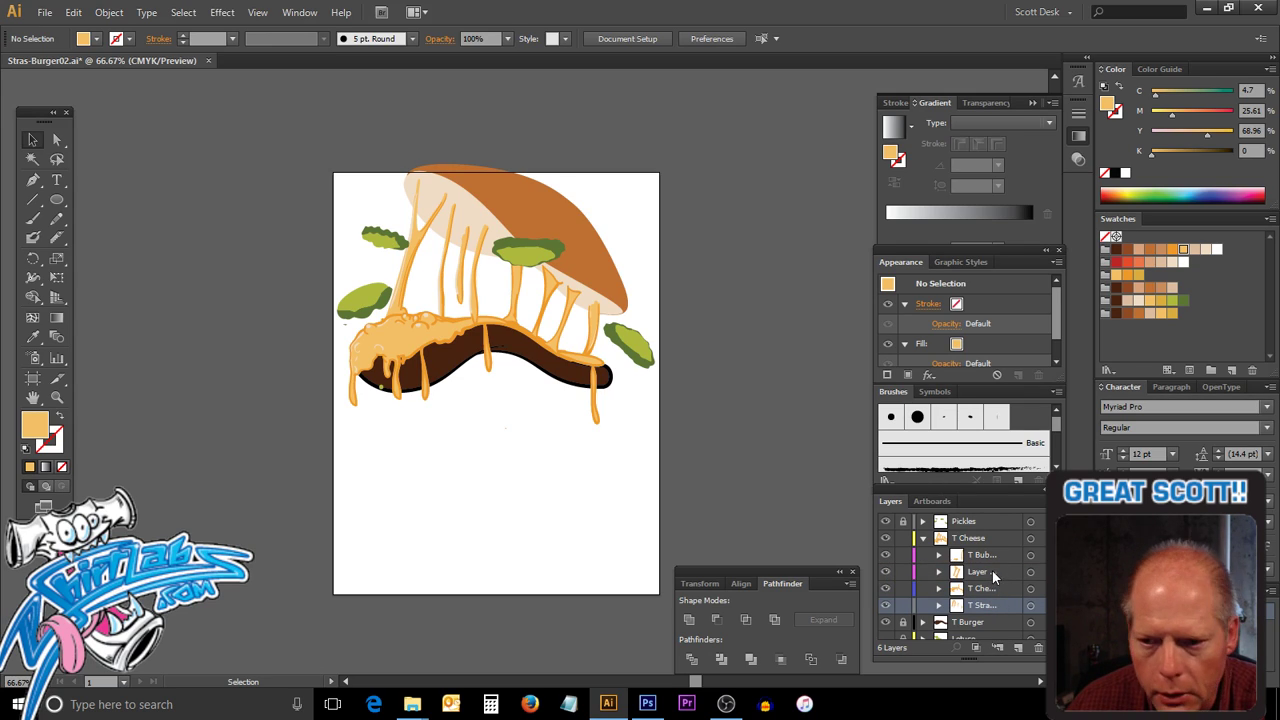
pyautogui.keyDown('shift'); pyautogui.click(988, 571); pyautogui.keyUp('shift')
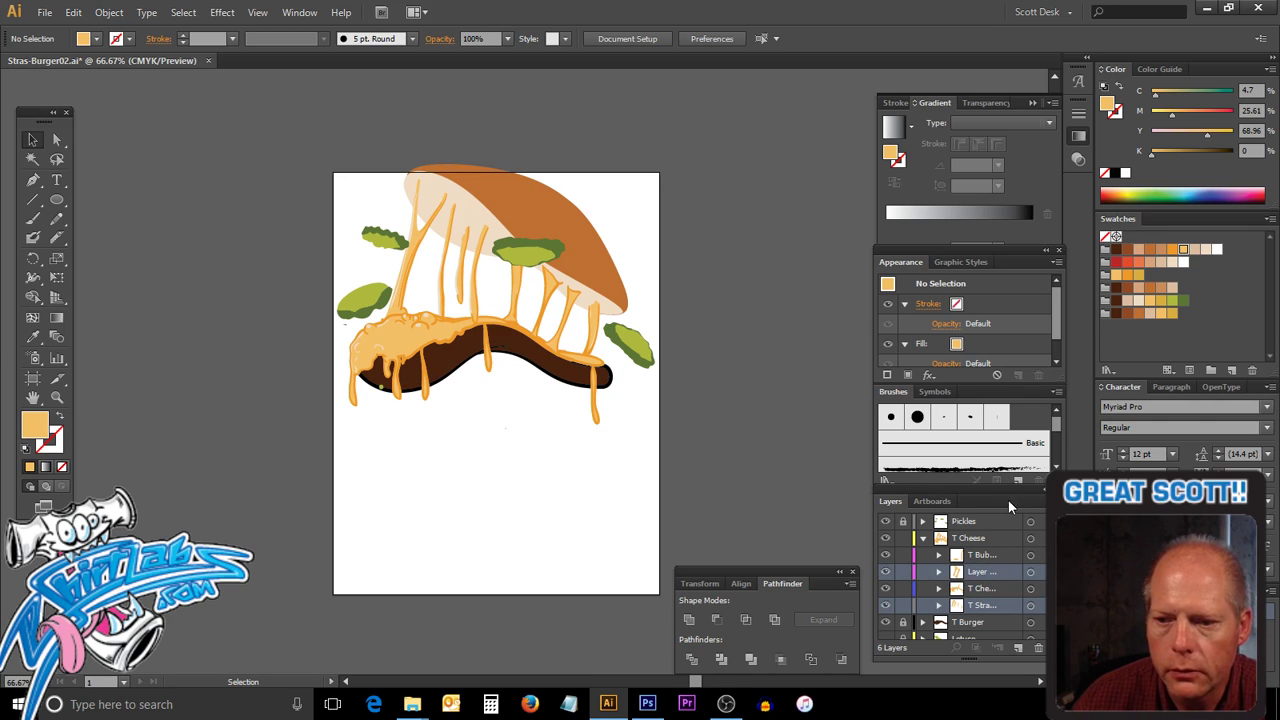
pyautogui.click(1056, 501)
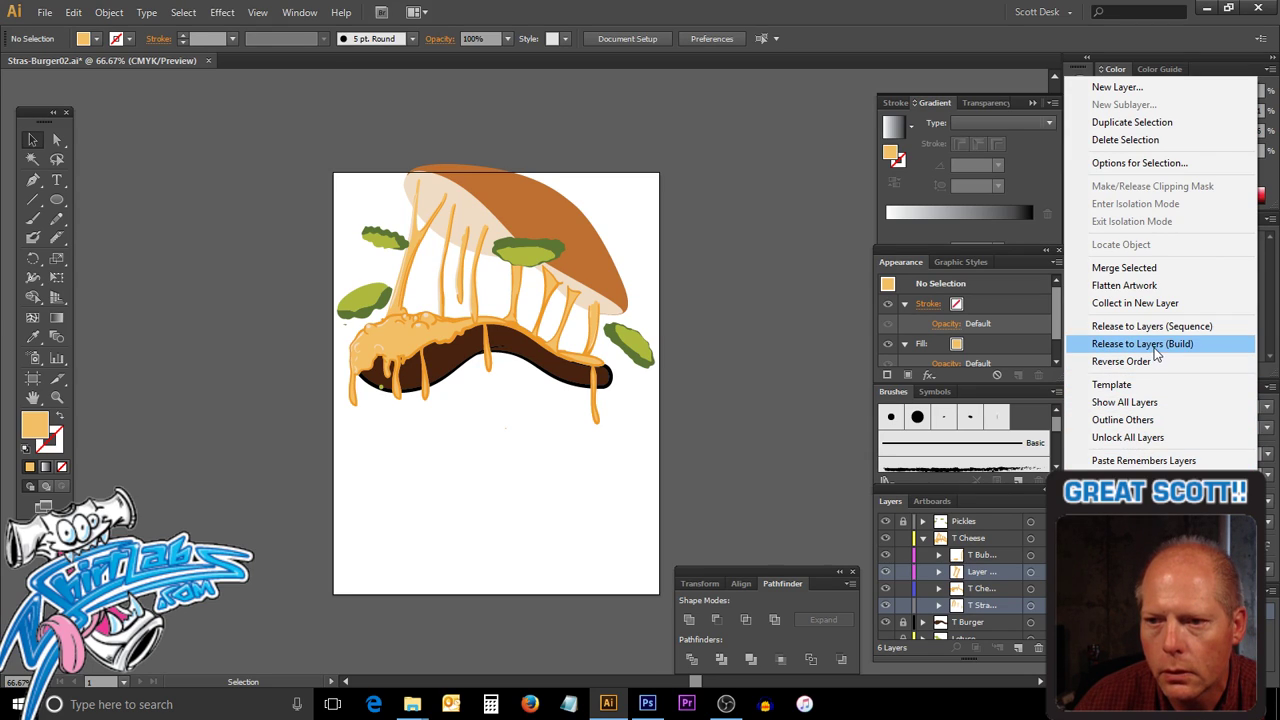
pyautogui.click(1168, 270)
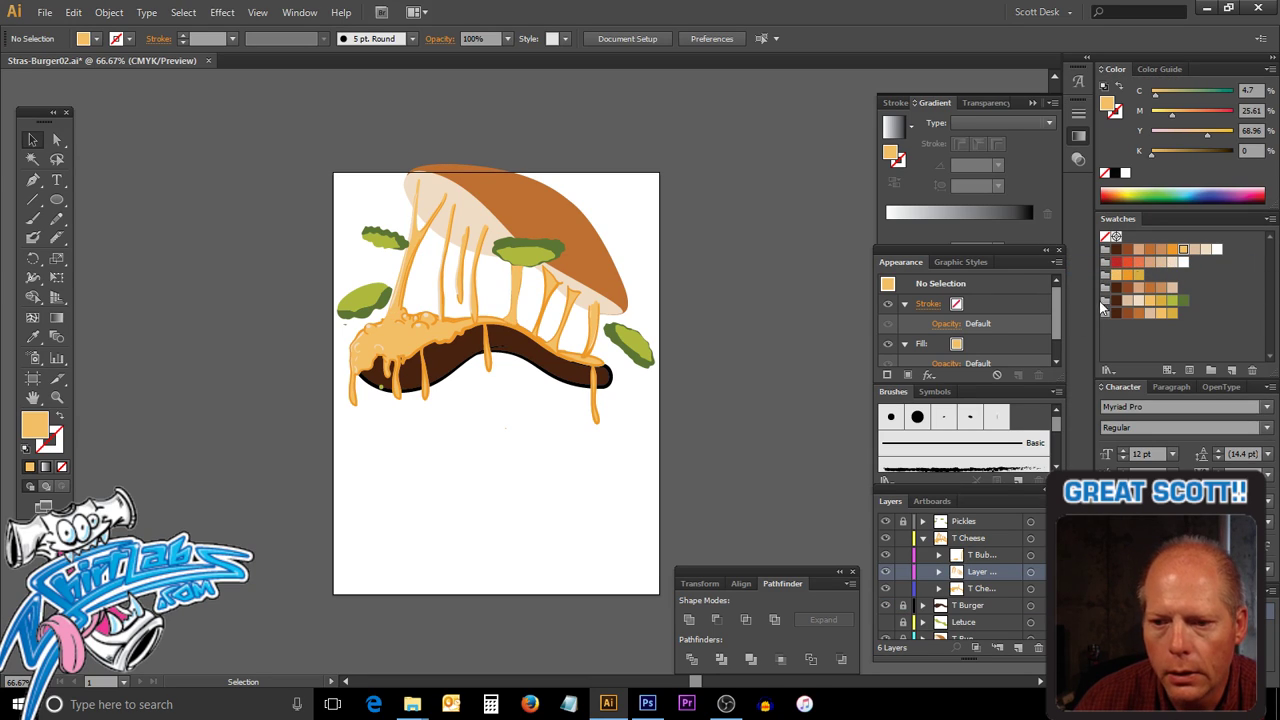
# Rename the merged strand sublayer to 'T Stran'.
pyautogui.doubleClick(983, 570)
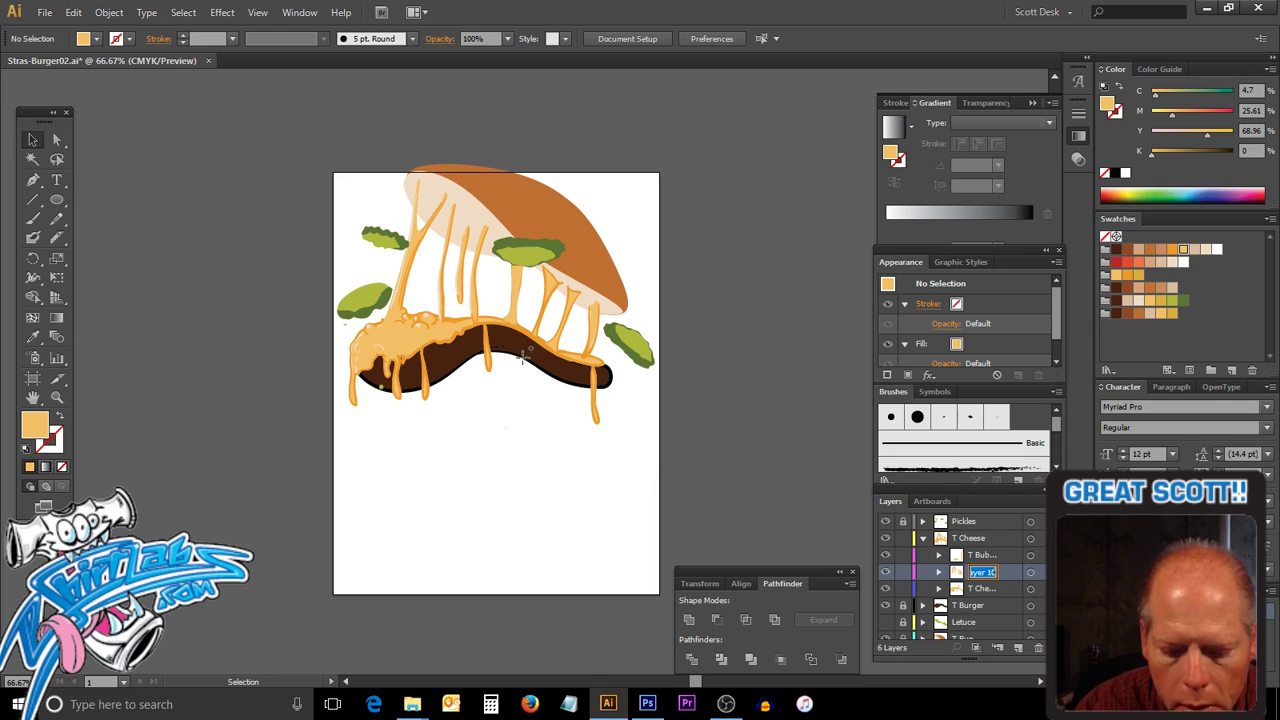
pyautogui.write('T')
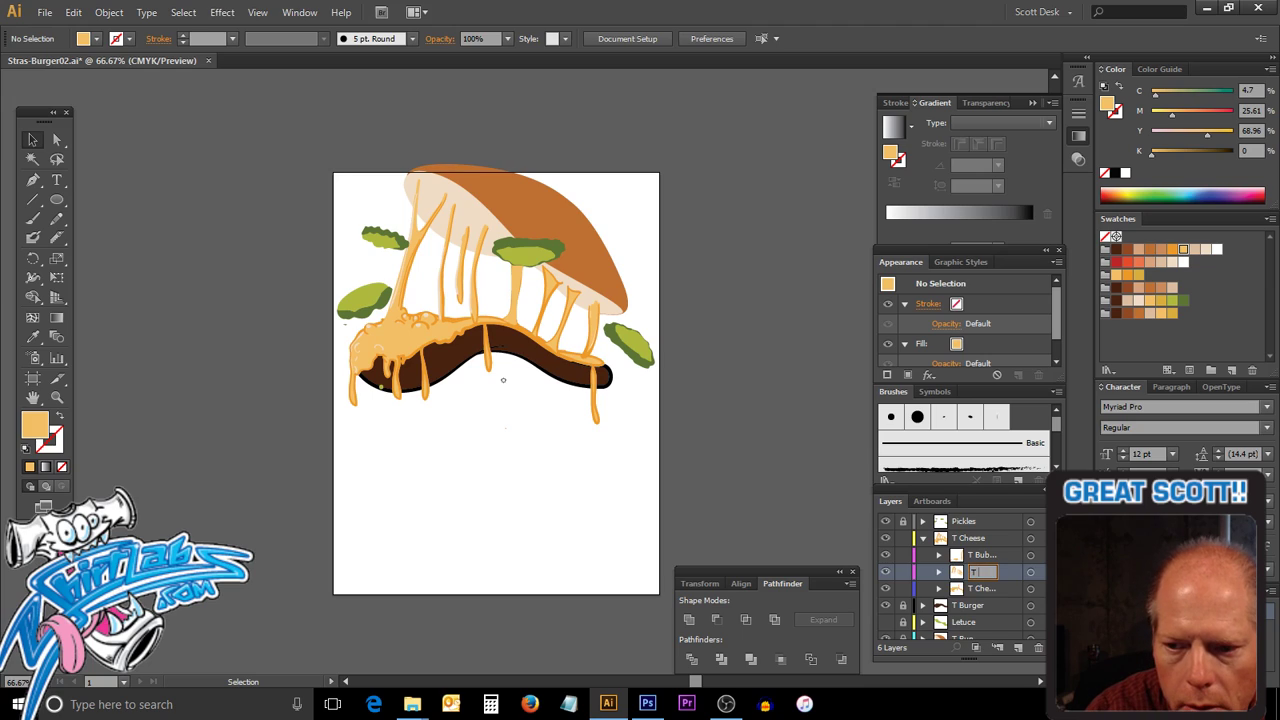
pyautogui.write(' Stran')
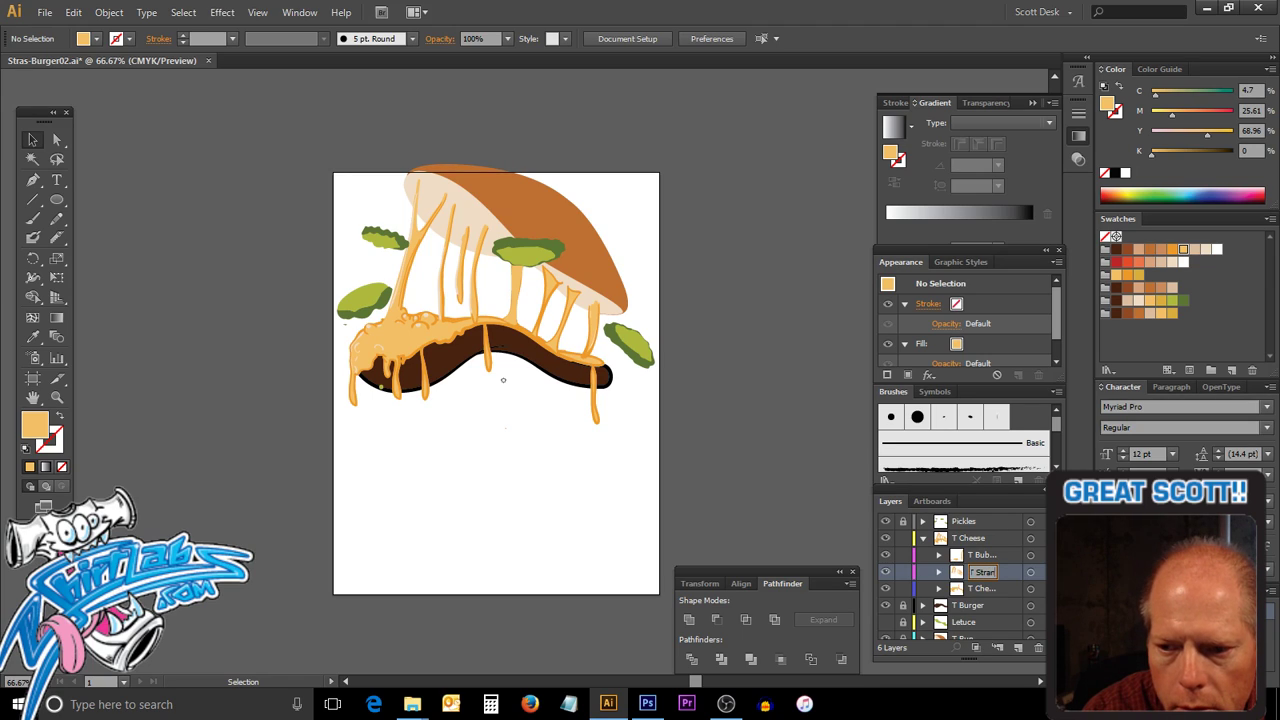
pyautogui.press('Return')
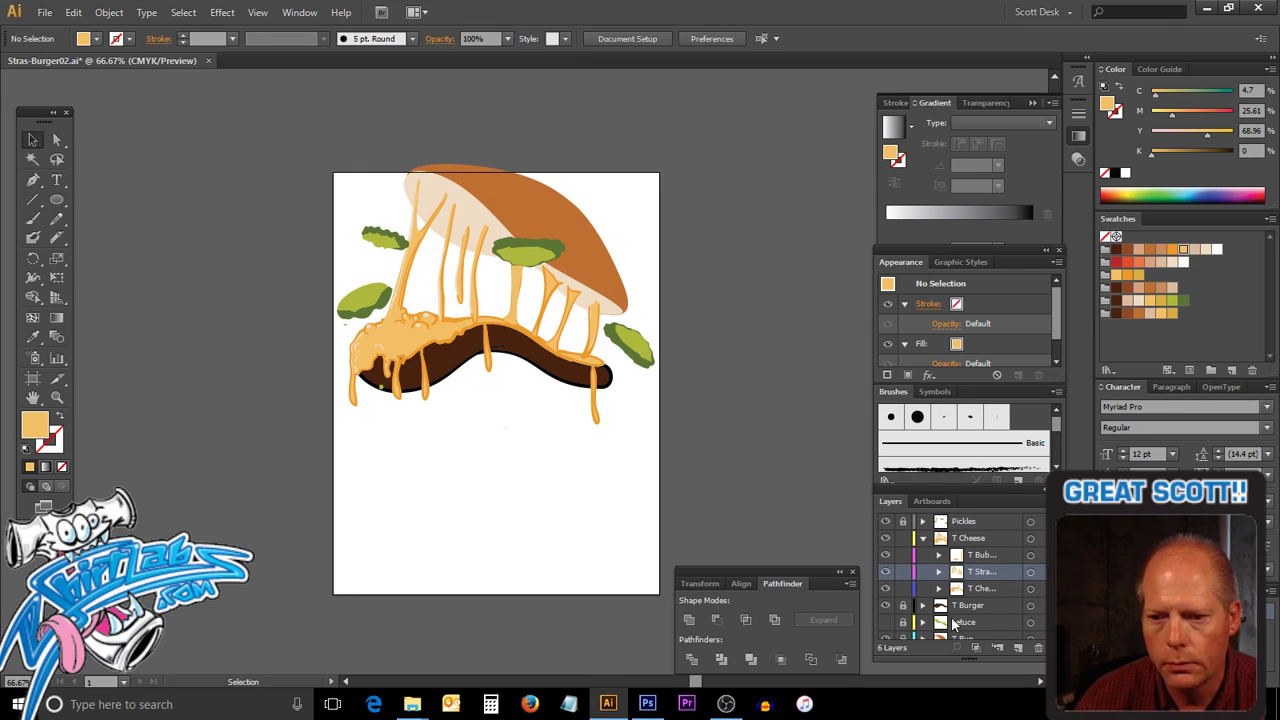
# Collapse the T Cheese group, compare the artwork with and without pickles, and leave Pickles hidden.
pyautogui.click(923, 538)
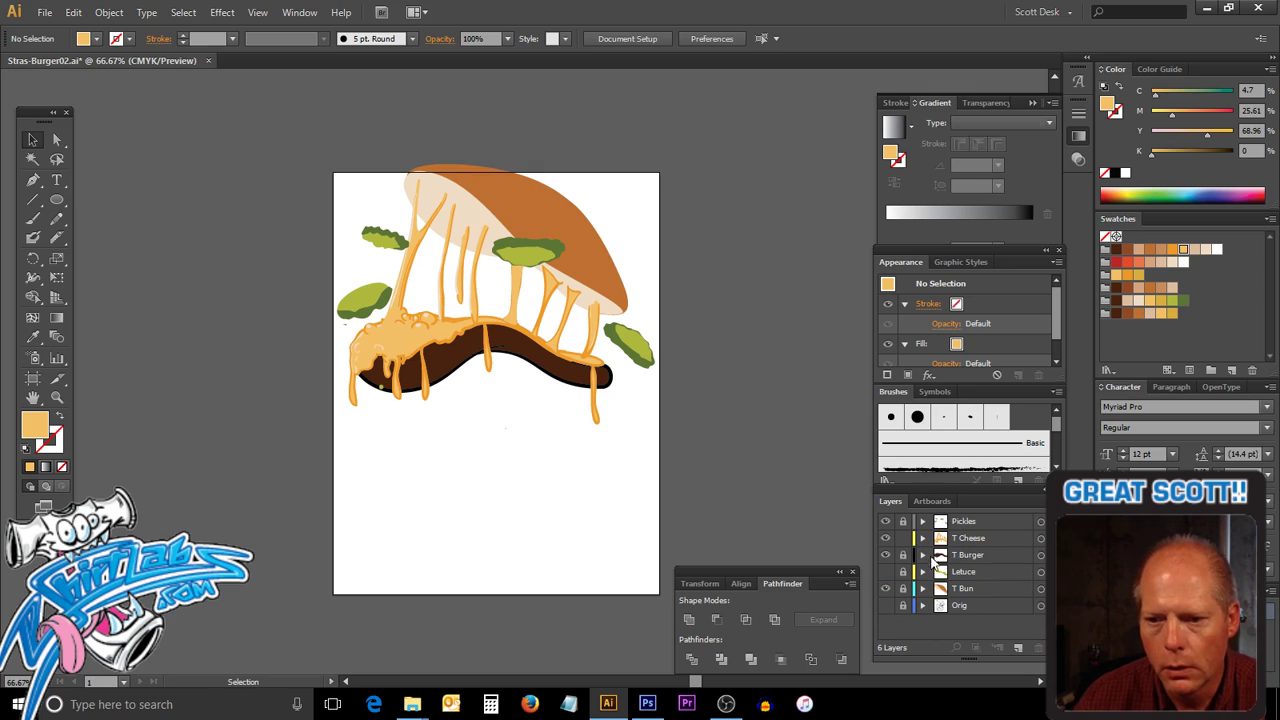
pyautogui.click(886, 522)
pyautogui.click(886, 524)
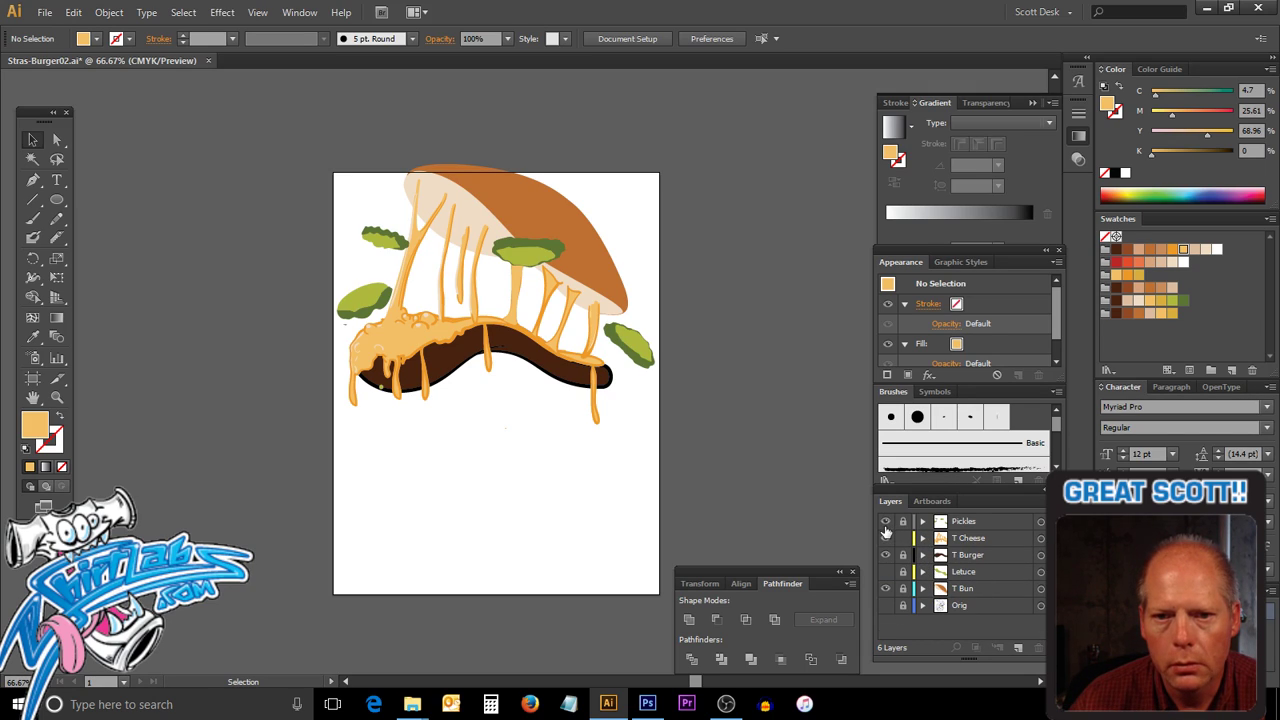
pyautogui.click(886, 525)
pyautogui.click(886, 525)
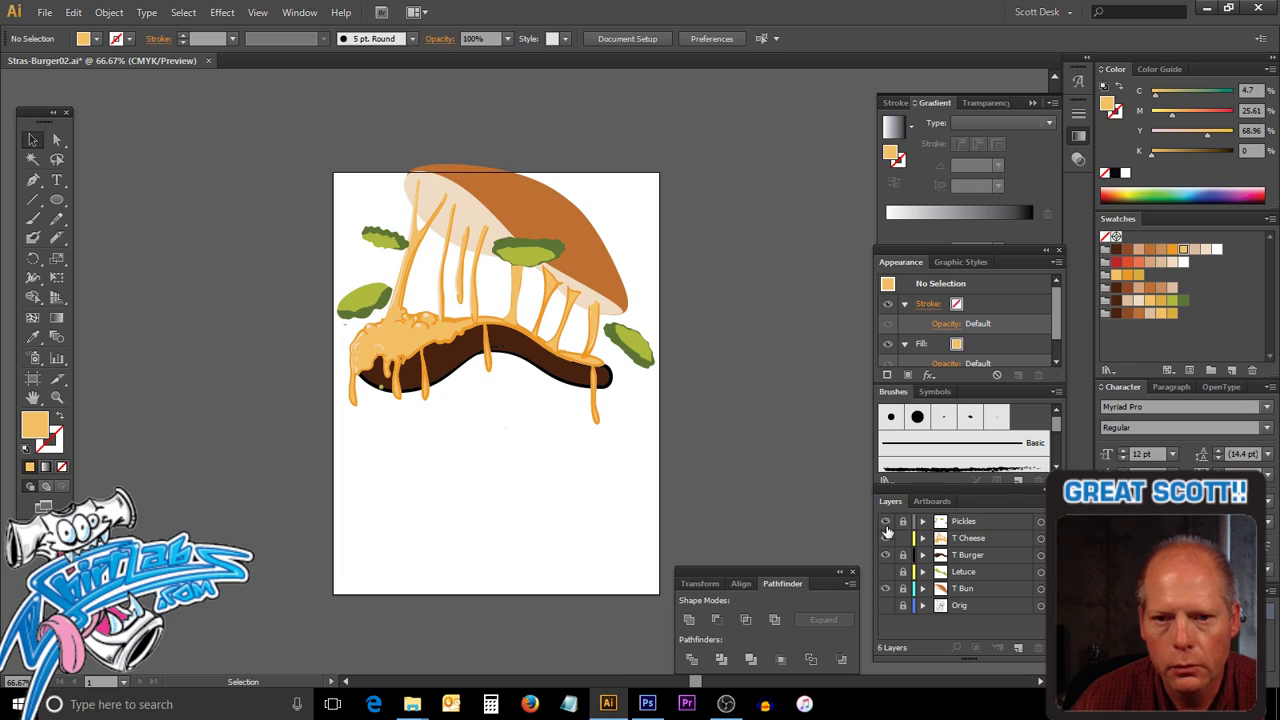
pyautogui.click(887, 526)
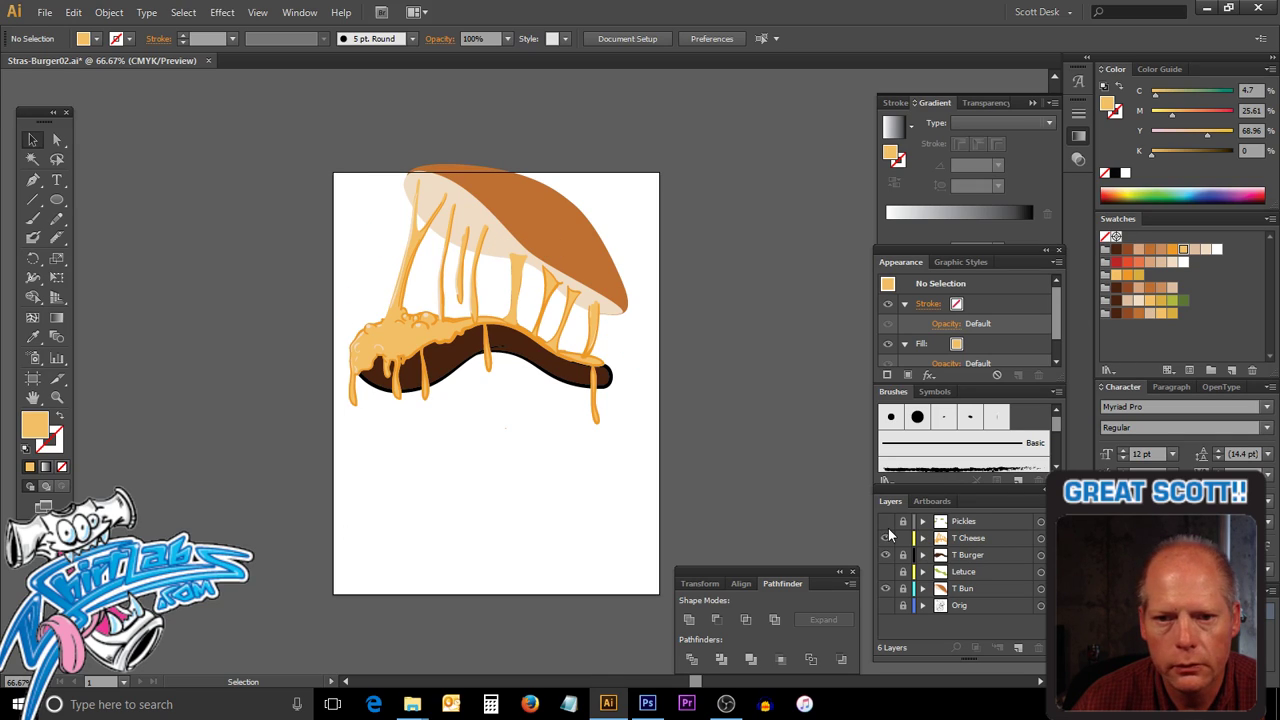
pyautogui.click(886, 524)
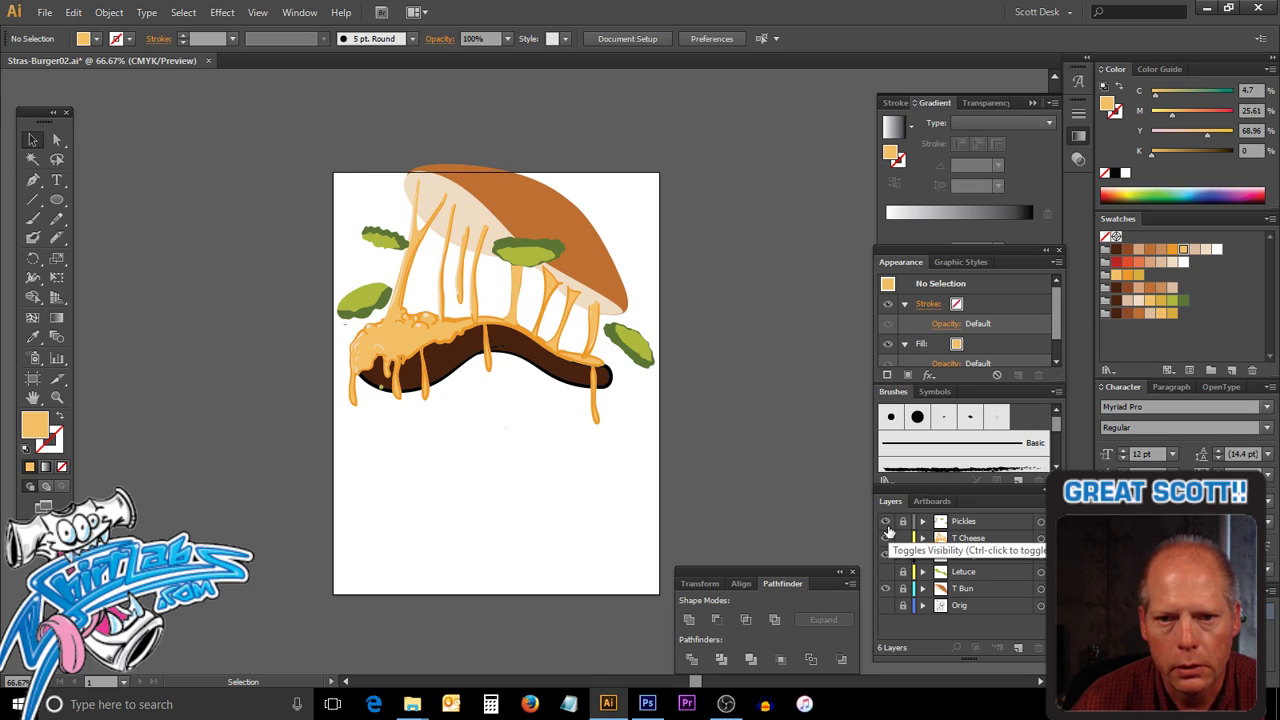
pyautogui.click(886, 525)
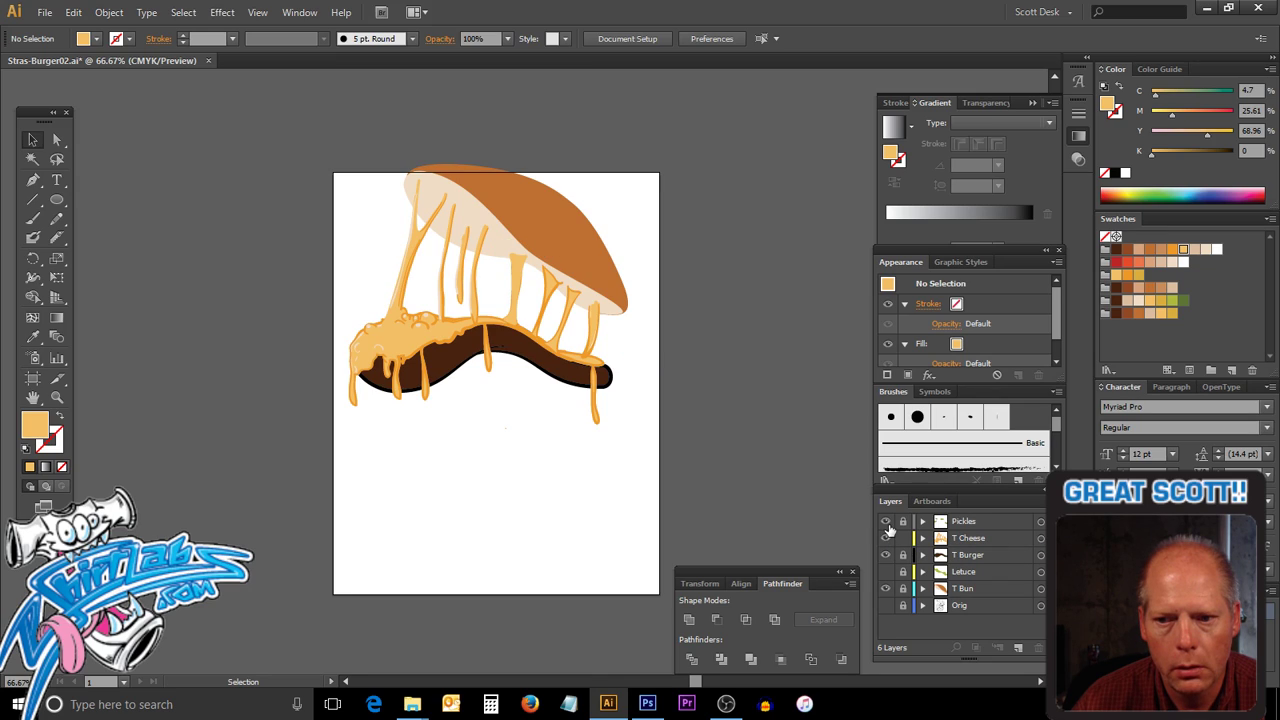
pyautogui.click(886, 524)
pyautogui.click(886, 524)
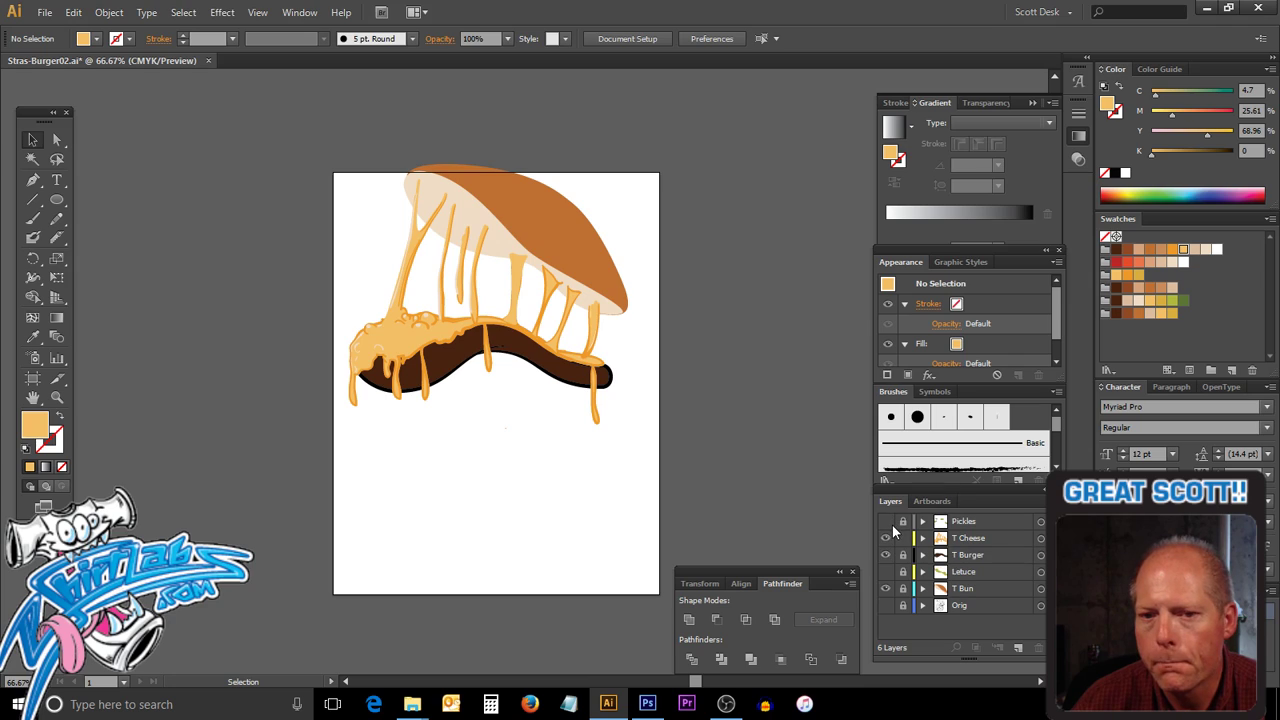
pyautogui.click(519, 282)
pyautogui.press('a')
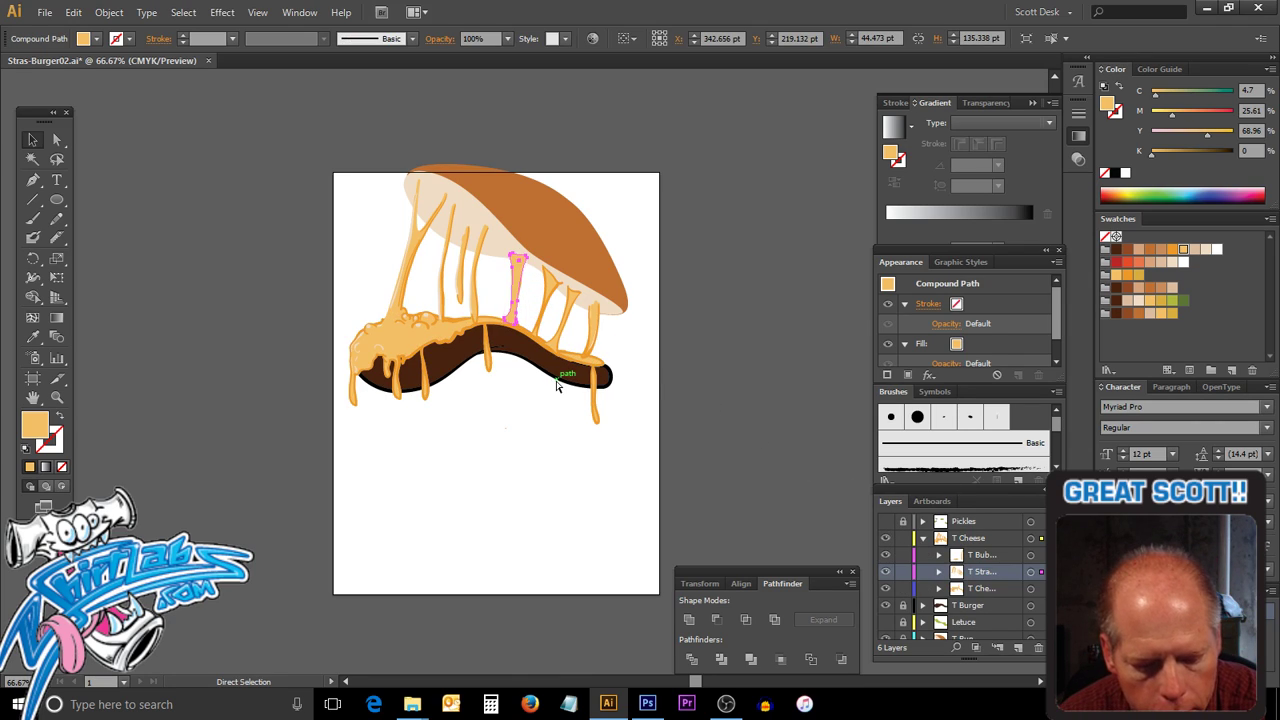
pyautogui.click(557, 386)
pyautogui.press('v')
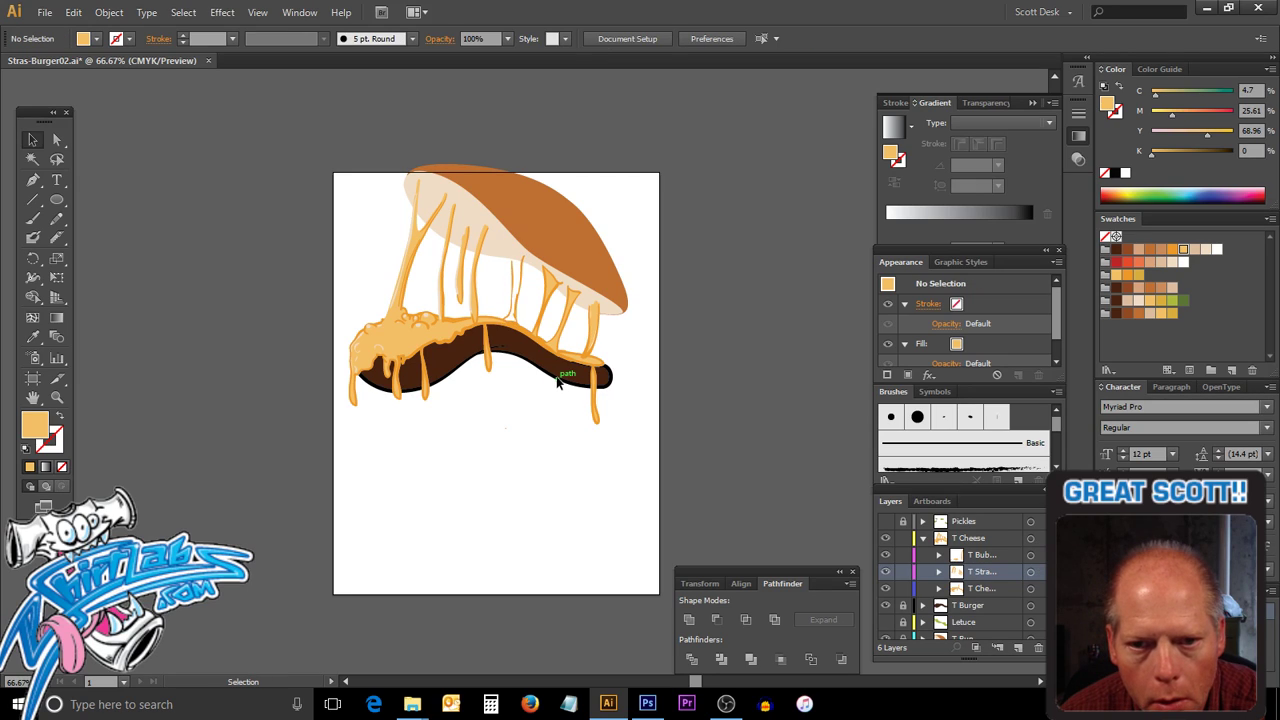
pyautogui.click(531, 316)
pyautogui.press('a')
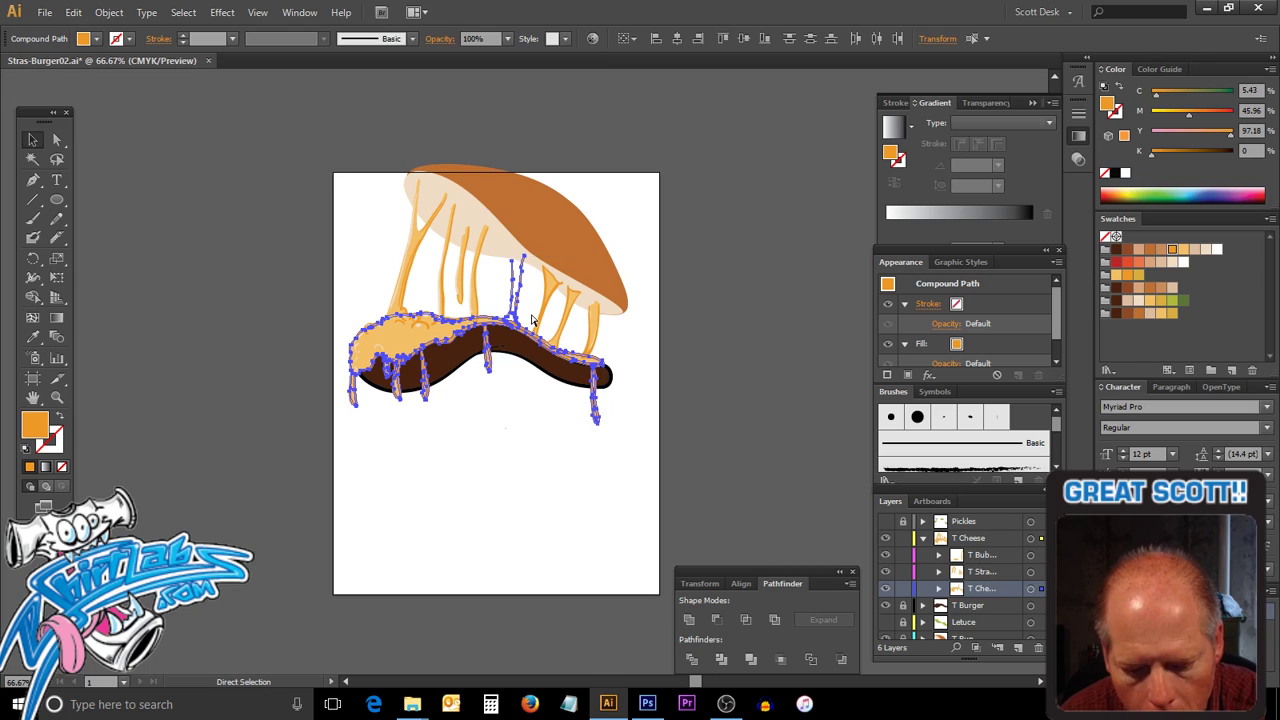
pyautogui.press('v')
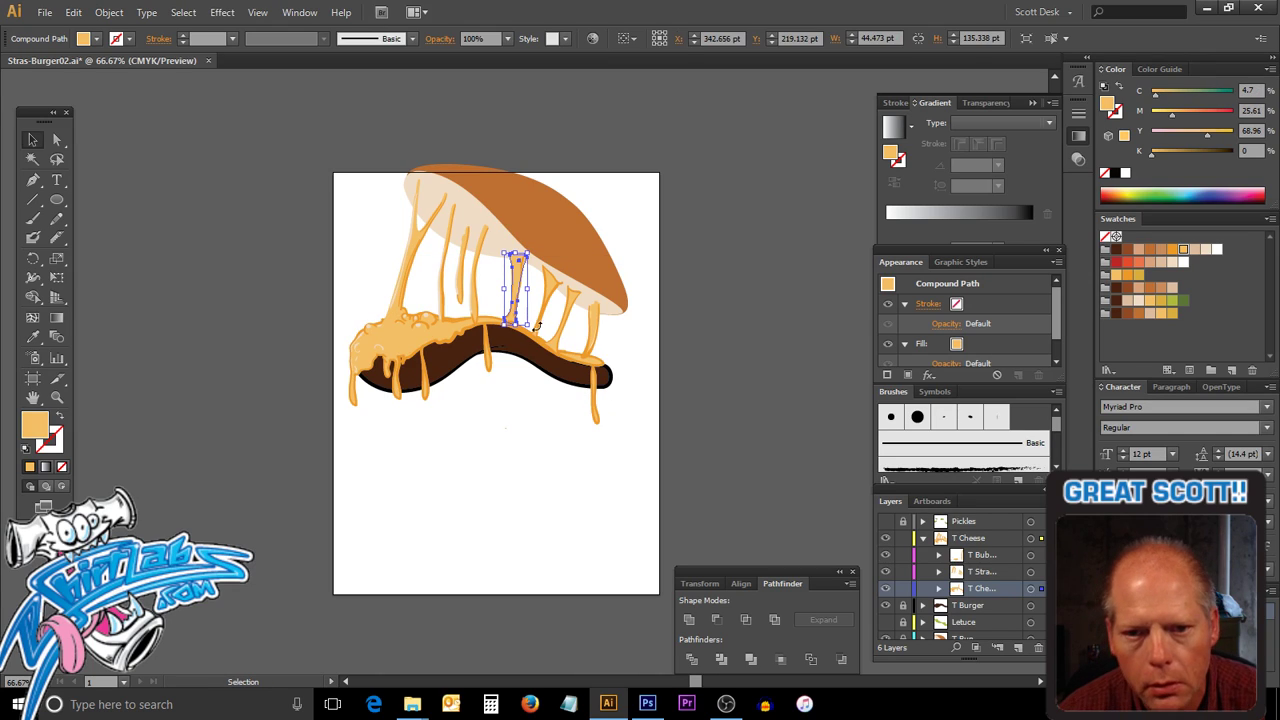
pyautogui.click(546, 434)
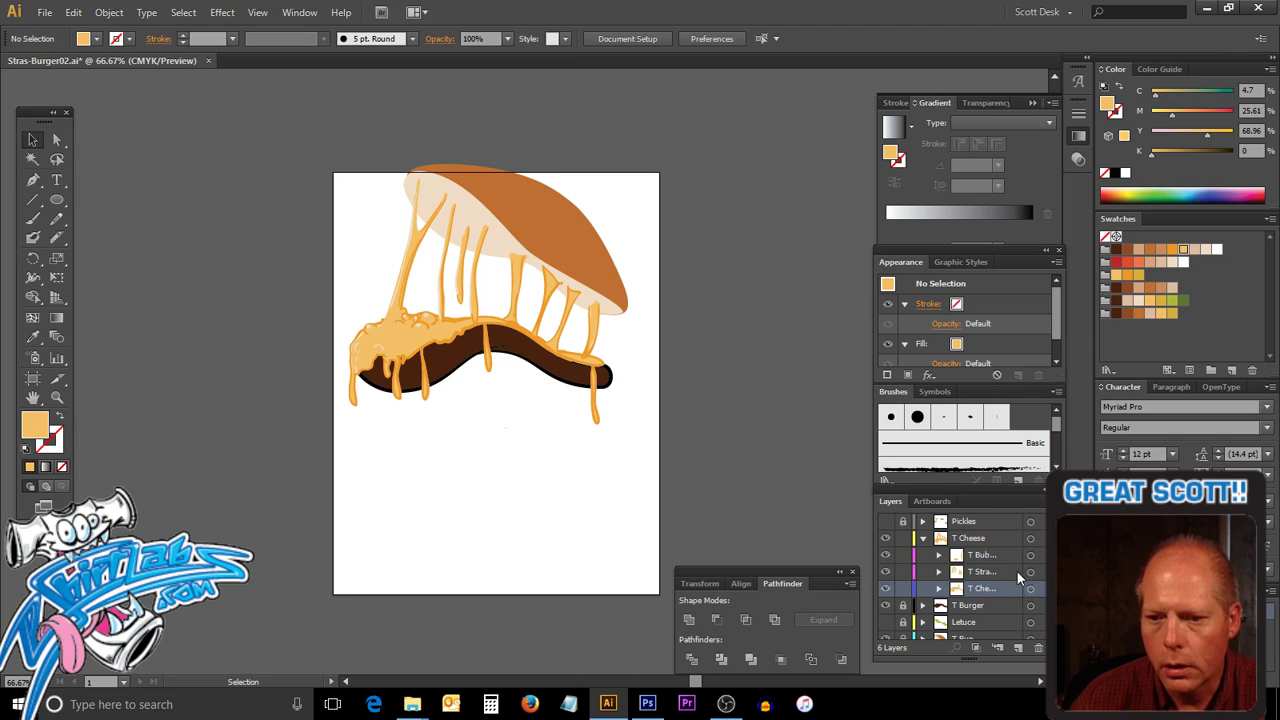
# Toggle visibility of the pickles, the whole cheese group and the top cheese sublayer to compare the artwork.
pyautogui.click(886, 527)
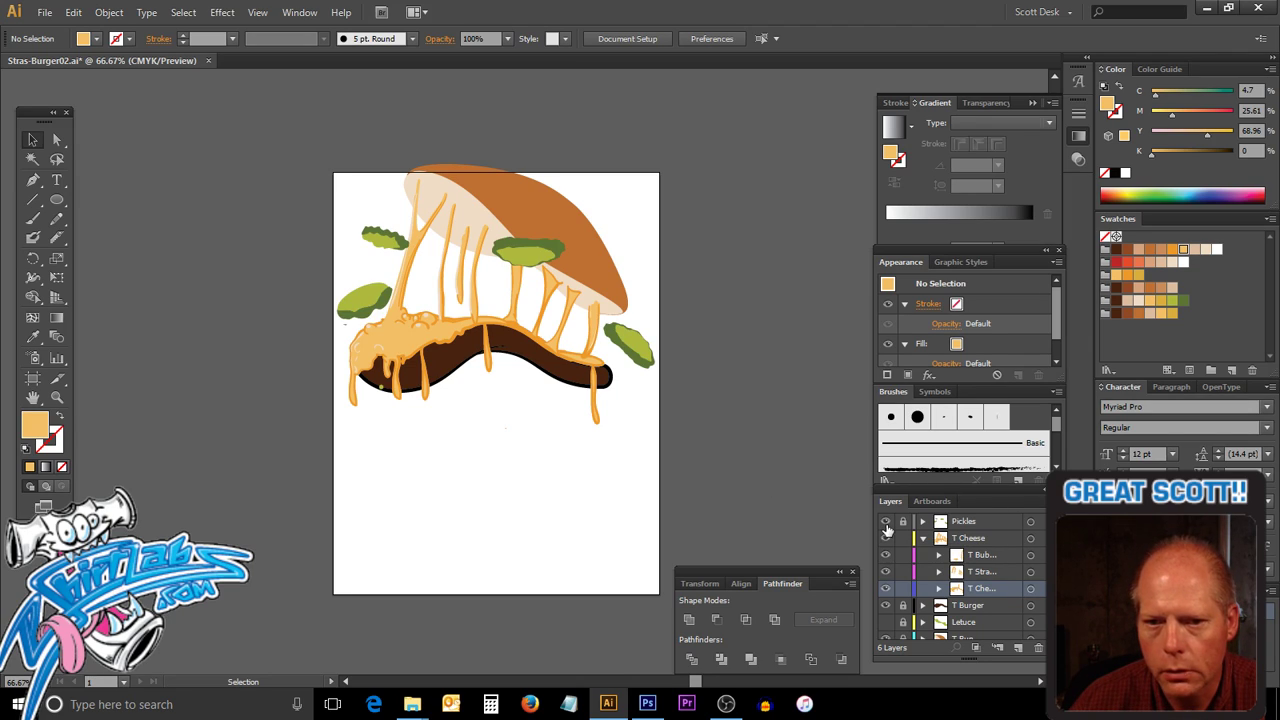
pyautogui.click(886, 527)
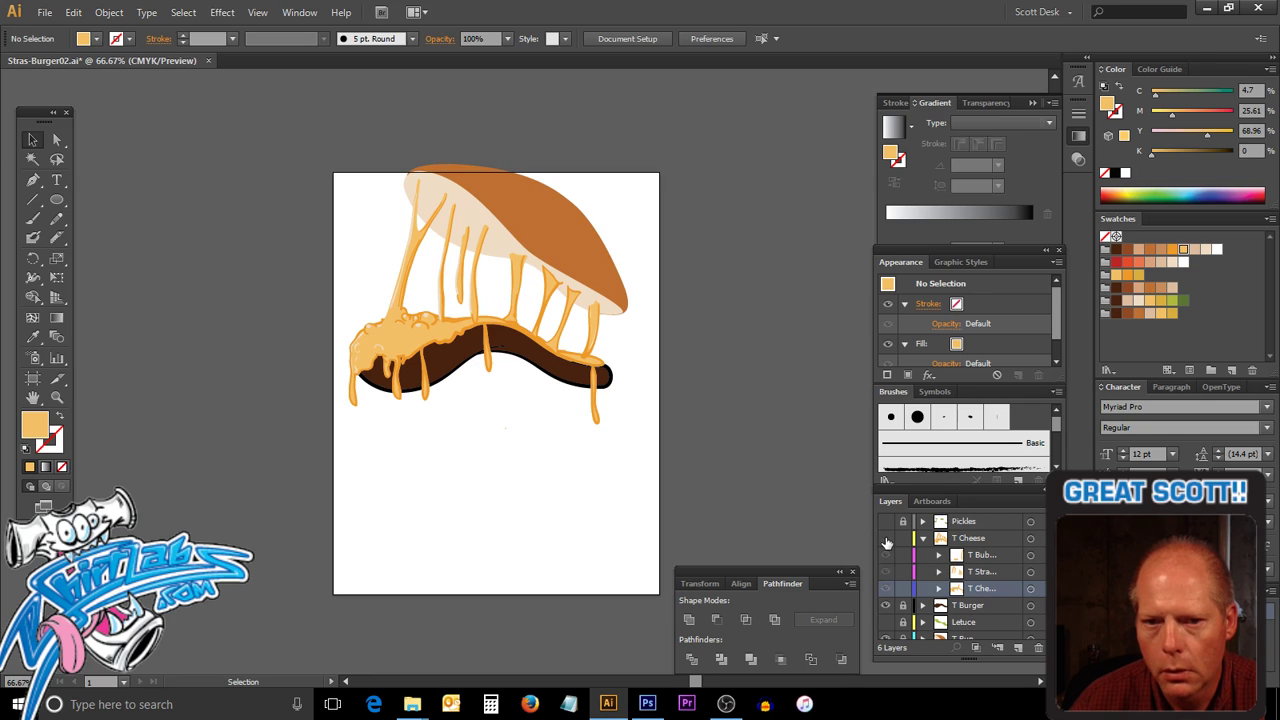
pyautogui.click(885, 540)
pyautogui.click(885, 540)
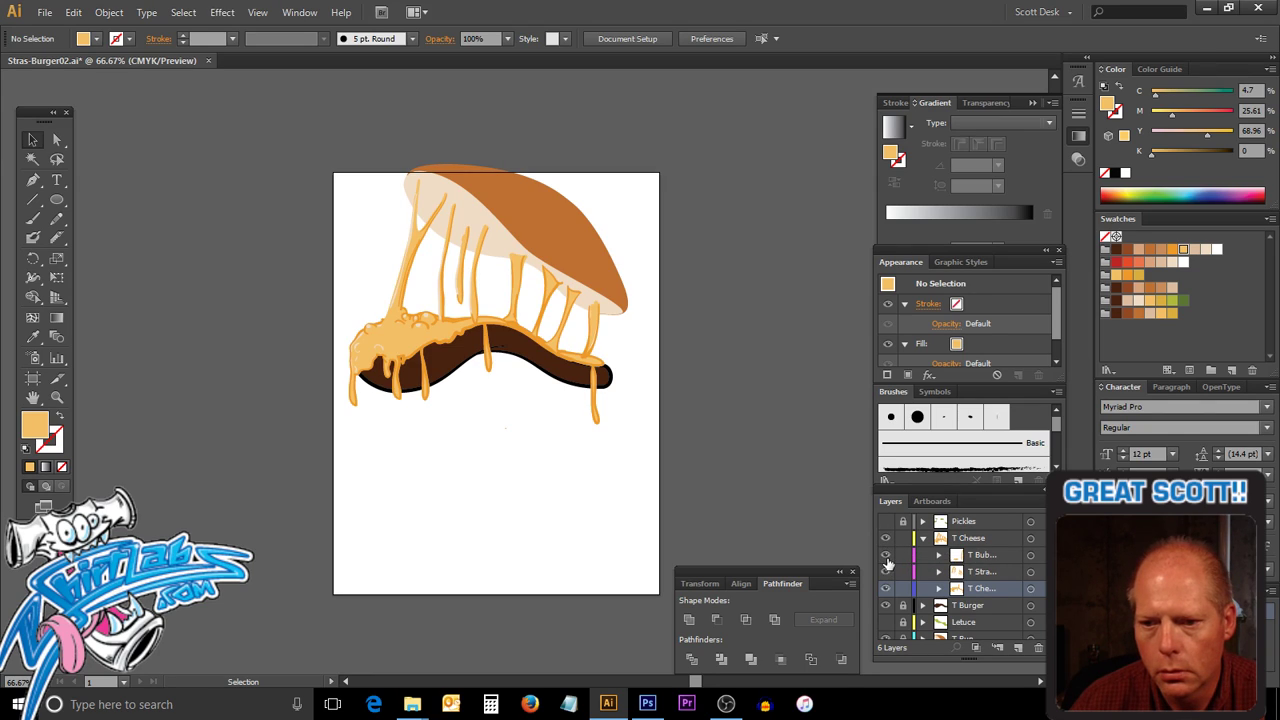
pyautogui.click(886, 556)
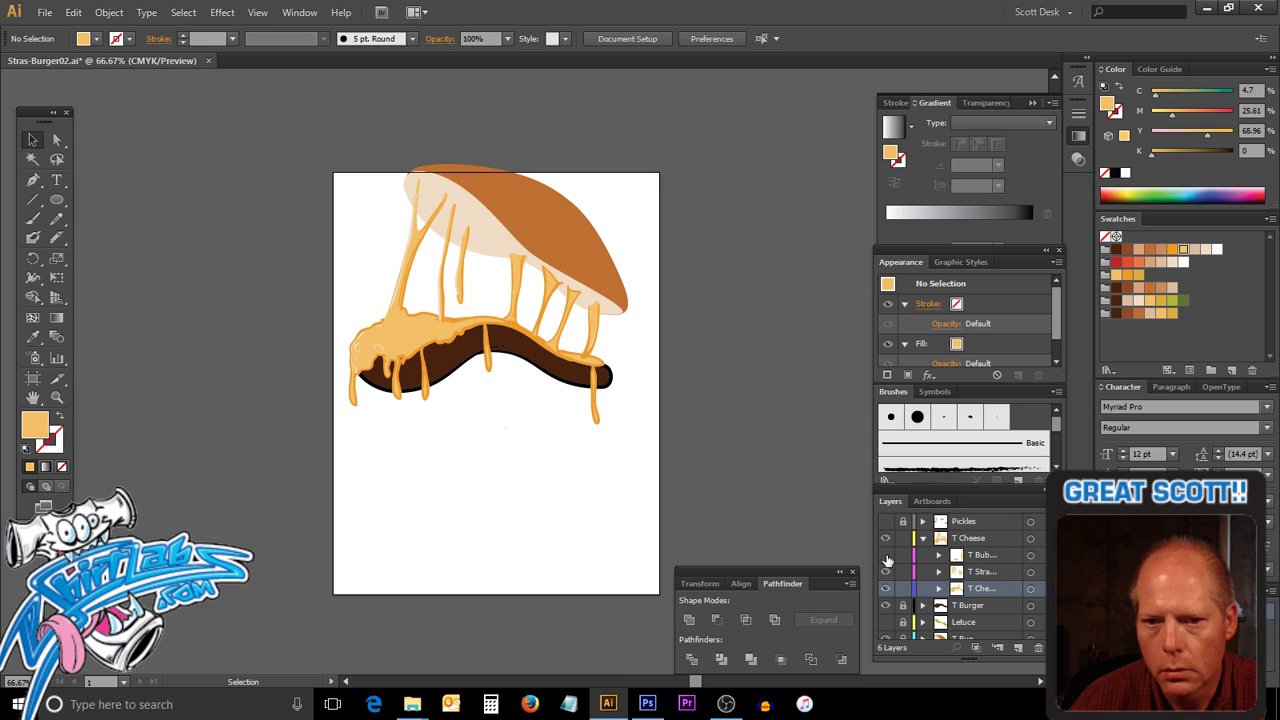
pyautogui.click(886, 556)
pyautogui.click(886, 556)
pyautogui.click(886, 556)
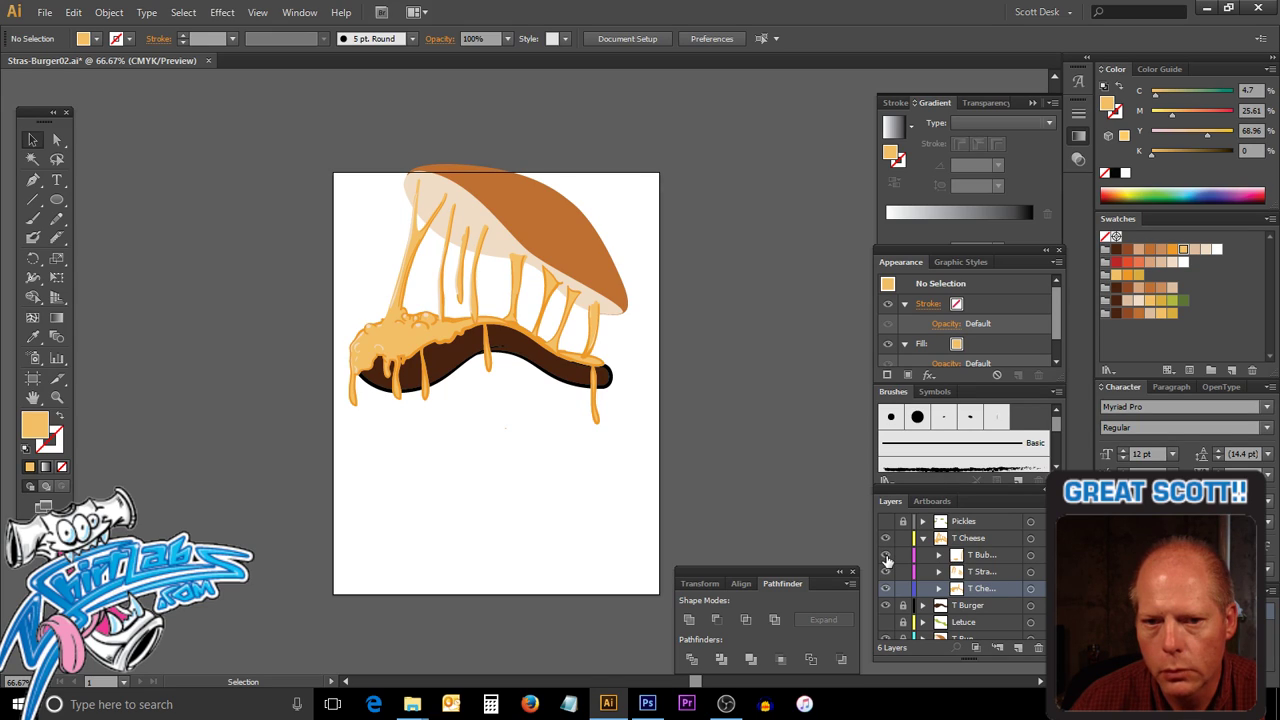
pyautogui.click(886, 556)
pyautogui.click(886, 556)
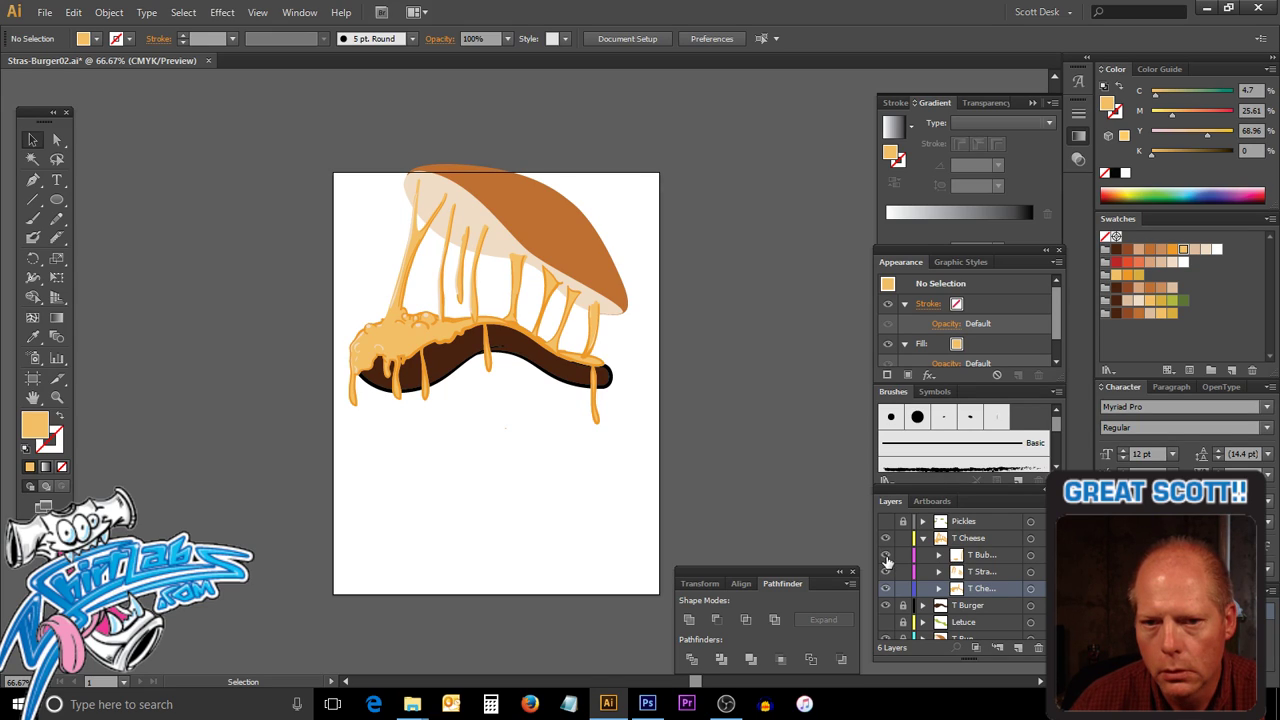
# Check the cheese strands and dark brown patty layers, then make the green Letuce layer visible.
pyautogui.click(886, 572)
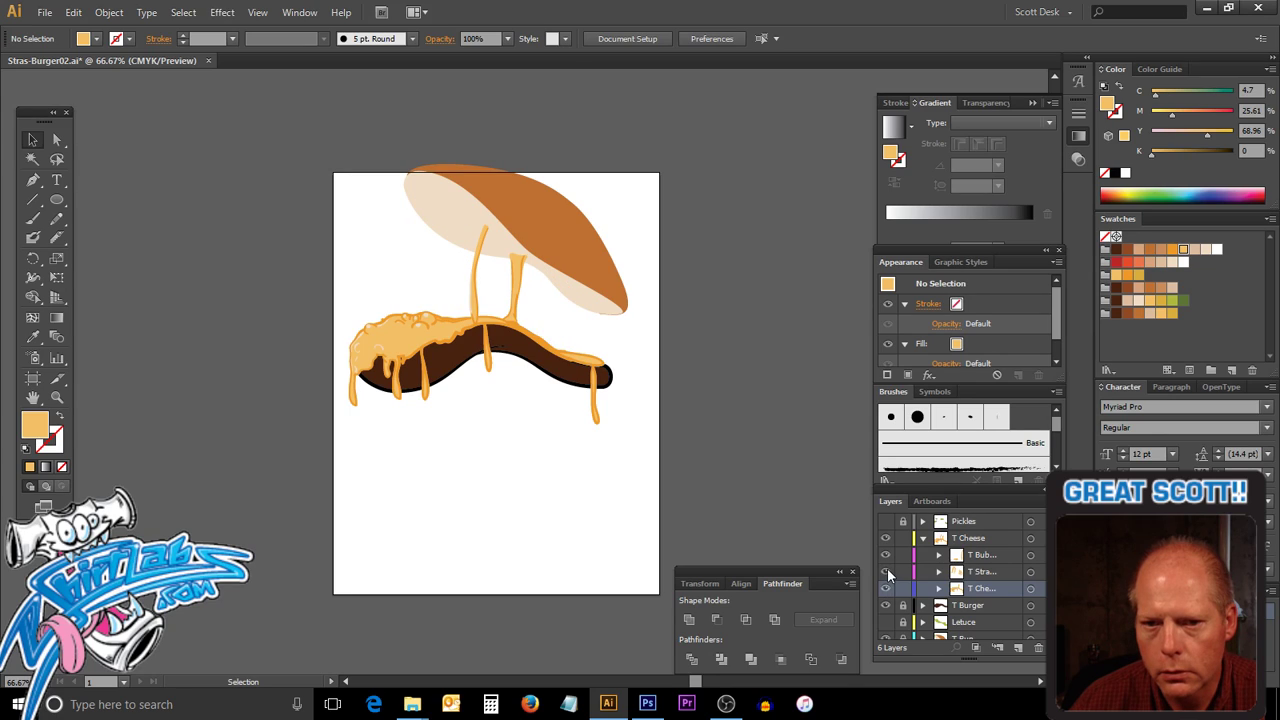
pyautogui.click(886, 572)
pyautogui.click(886, 572)
pyautogui.click(886, 572)
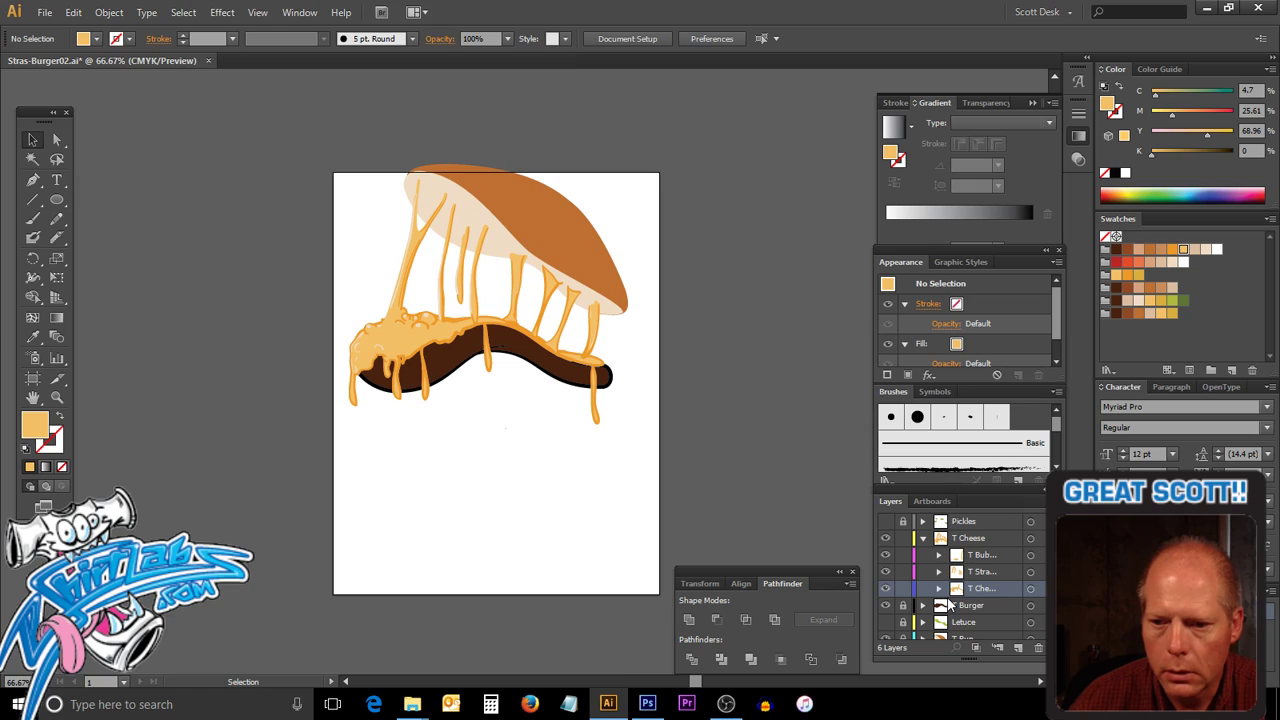
pyautogui.click(885, 606)
pyautogui.click(885, 606)
pyautogui.click(885, 606)
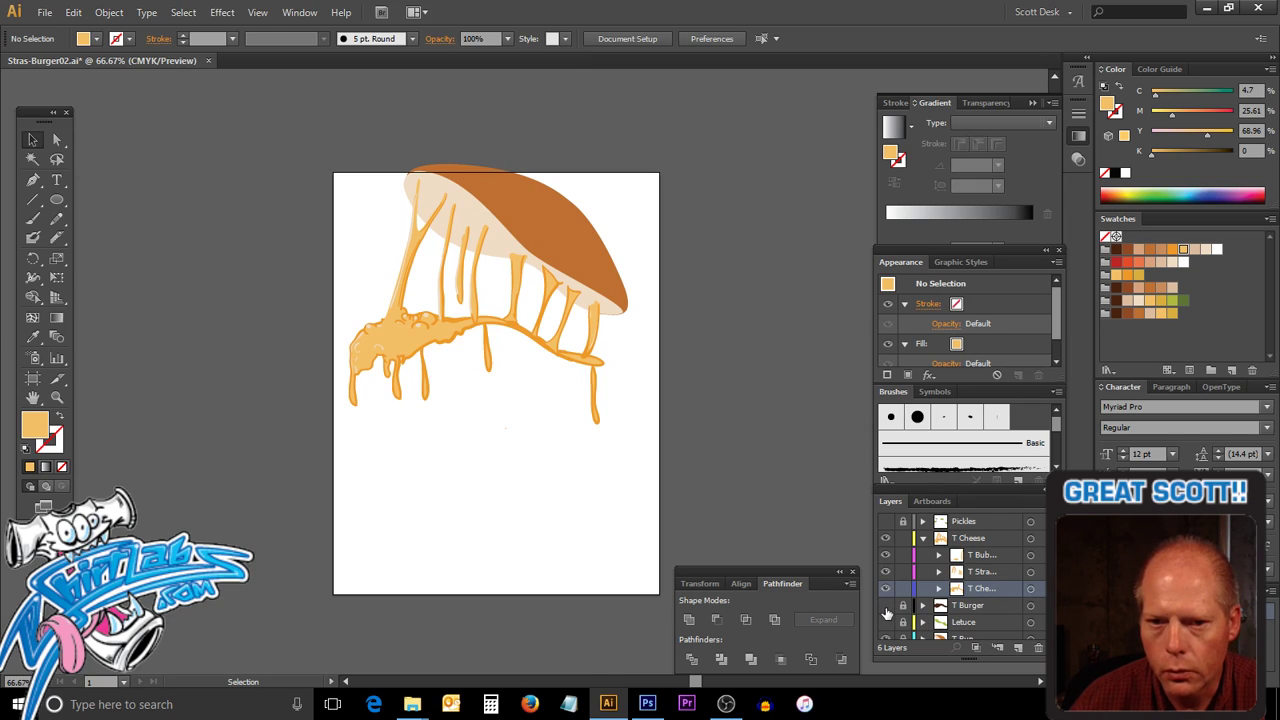
pyautogui.click(885, 606)
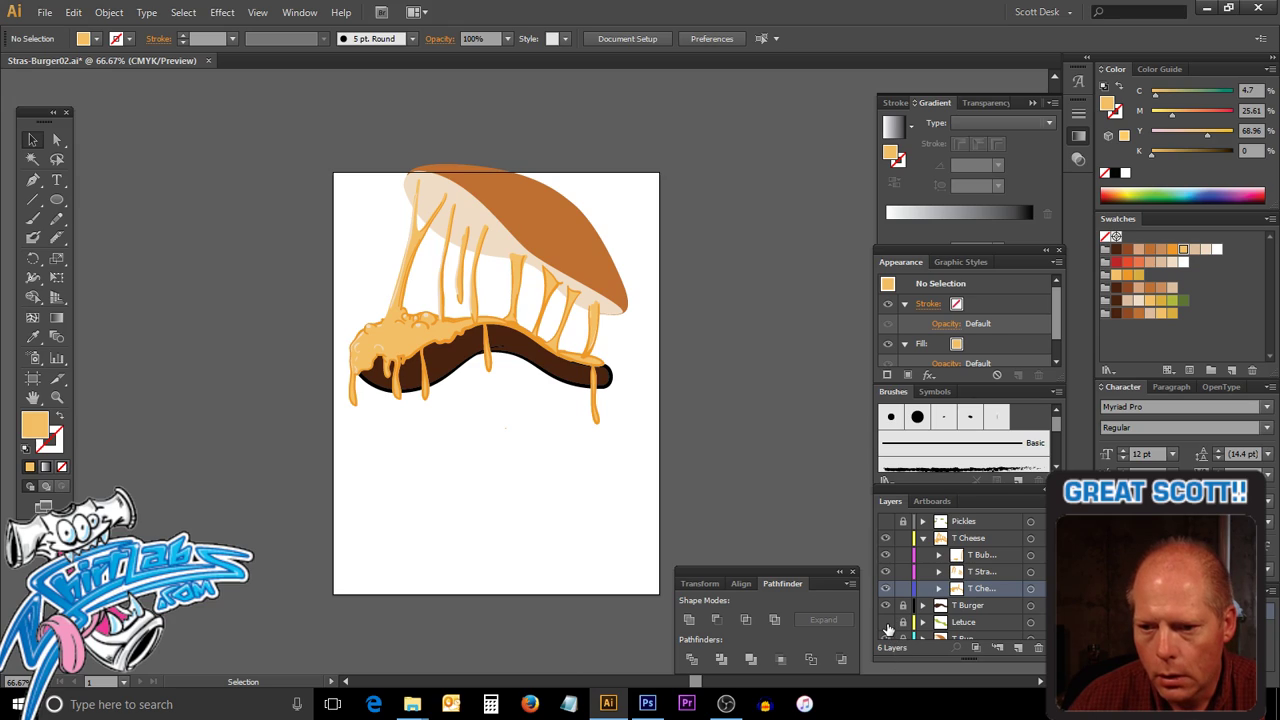
pyautogui.click(885, 622)
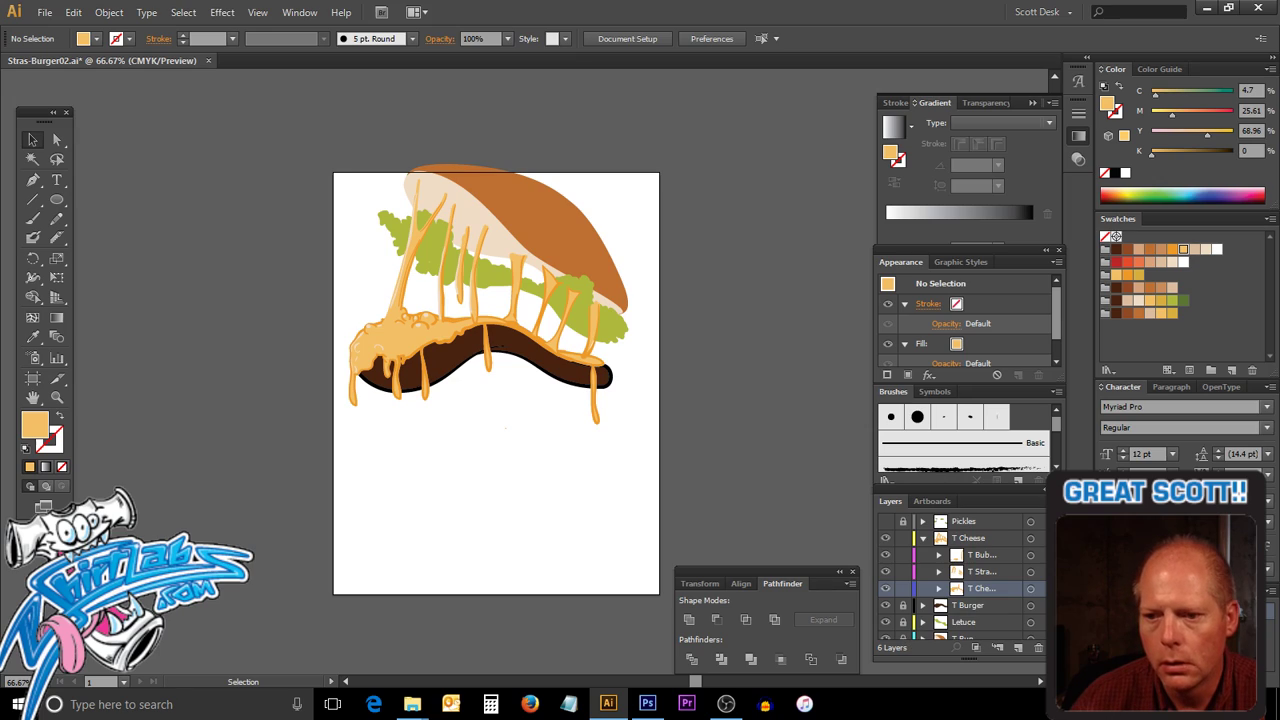
# Toggle the patty, lettuce and top bun layers on and off to compare the artwork.
pyautogui.scroll(-1, 960, 580)
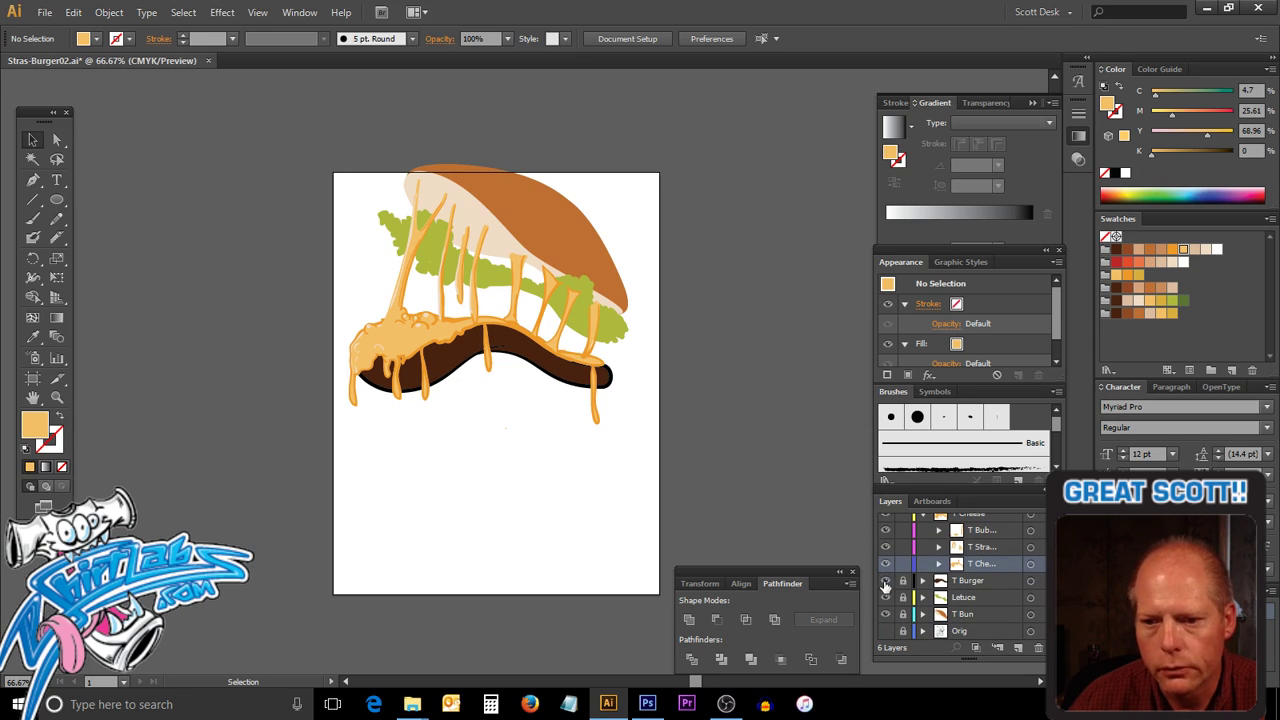
pyautogui.click(885, 581)
pyautogui.click(885, 581)
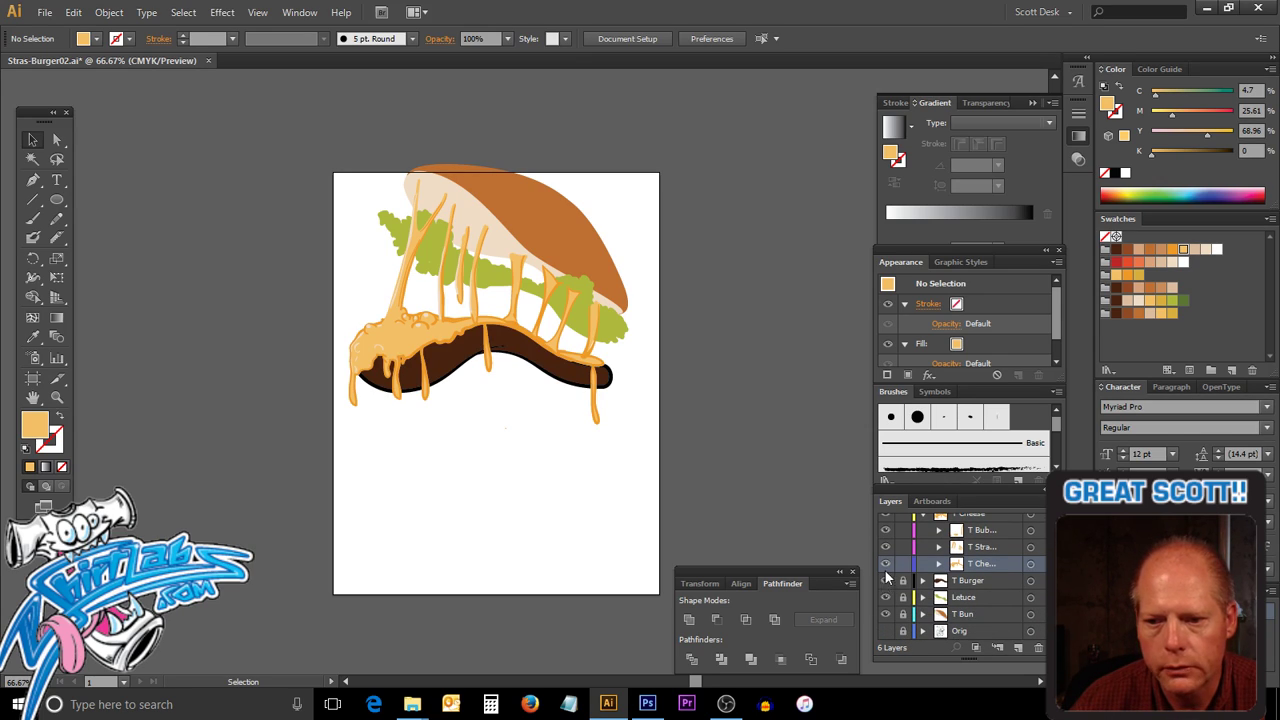
pyautogui.click(885, 600)
pyautogui.click(885, 600)
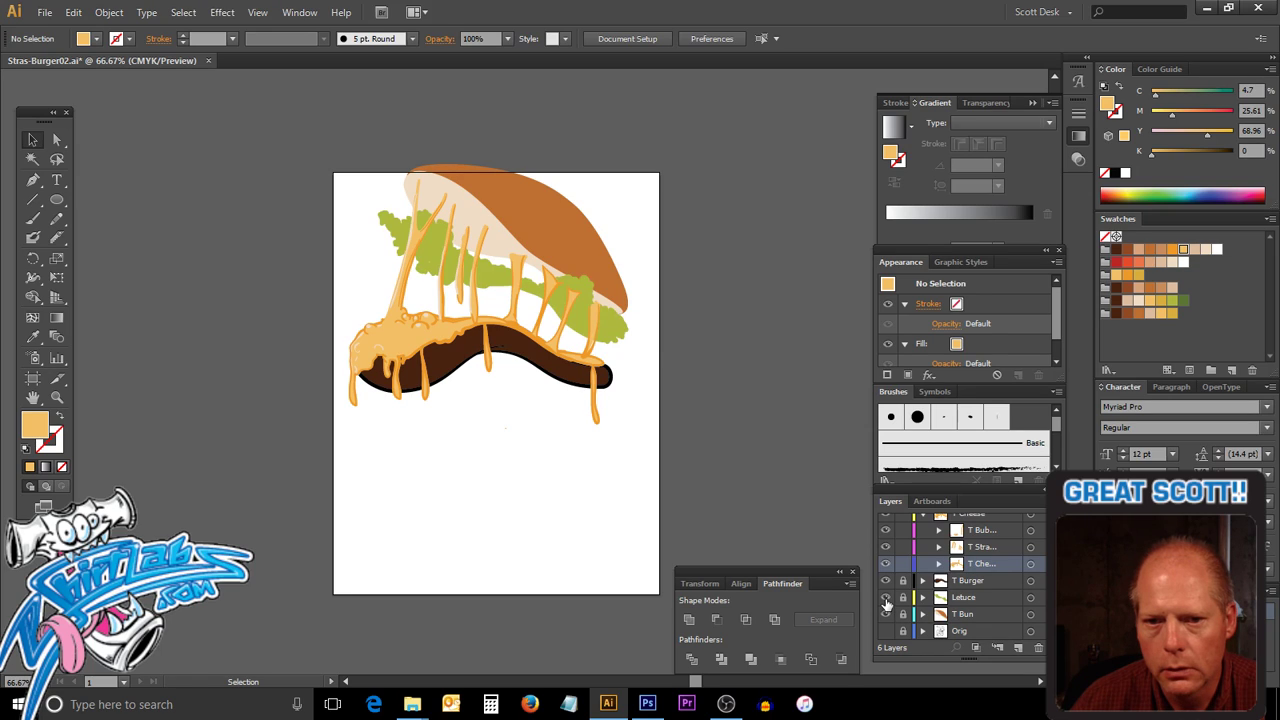
pyautogui.click(885, 600)
pyautogui.click(885, 597)
pyautogui.click(885, 614)
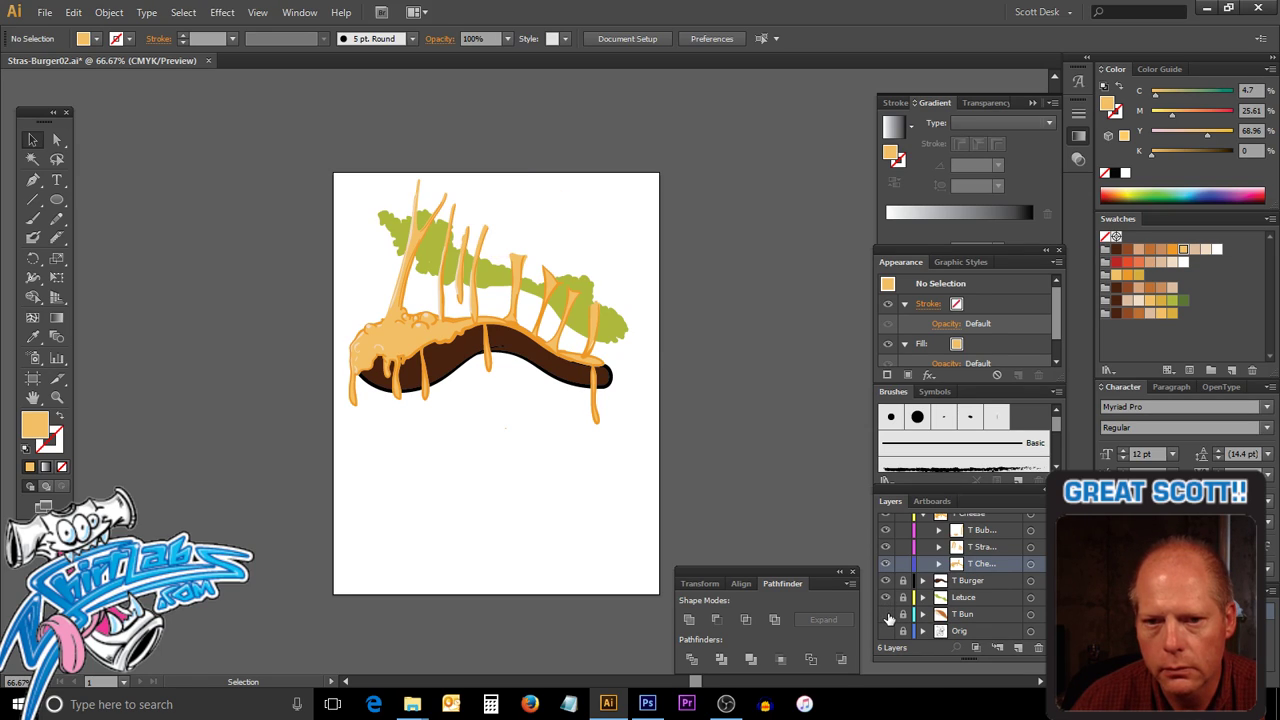
pyautogui.click(886, 614)
pyautogui.click(886, 614)
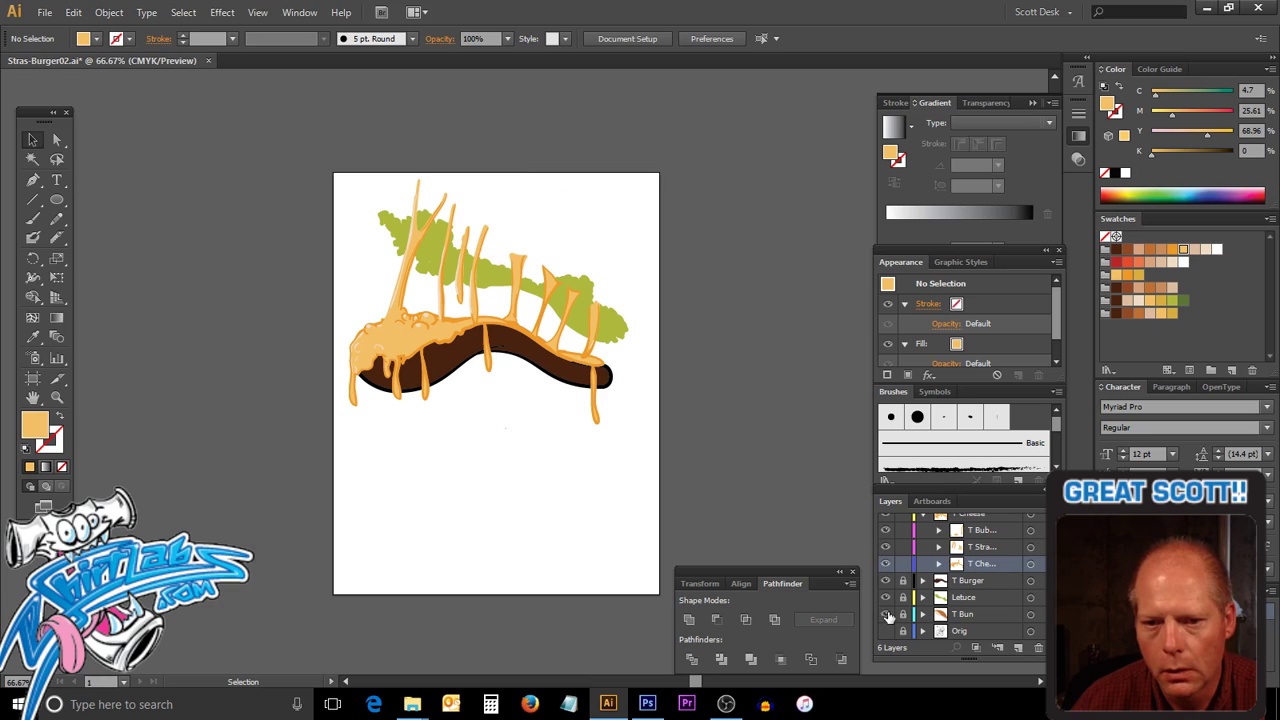
pyautogui.click(886, 614)
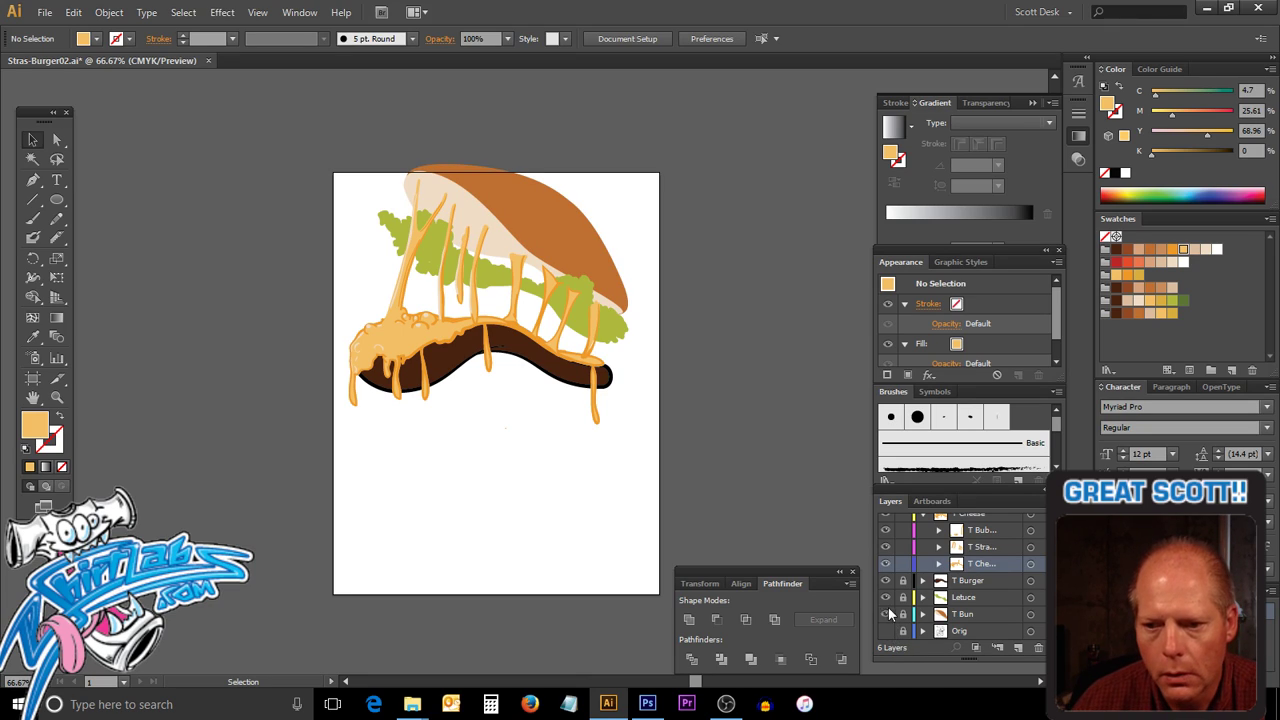
pyautogui.click(885, 597)
pyautogui.click(885, 599)
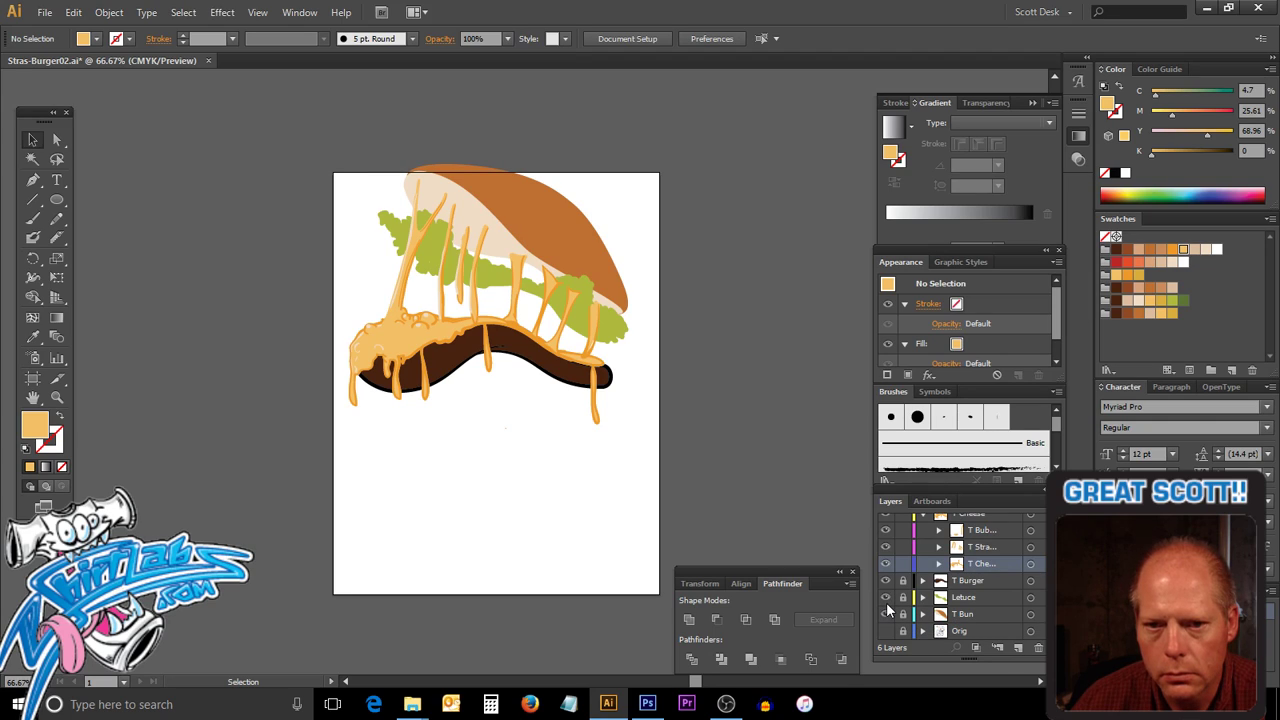
pyautogui.click(886, 600)
pyautogui.click(887, 602)
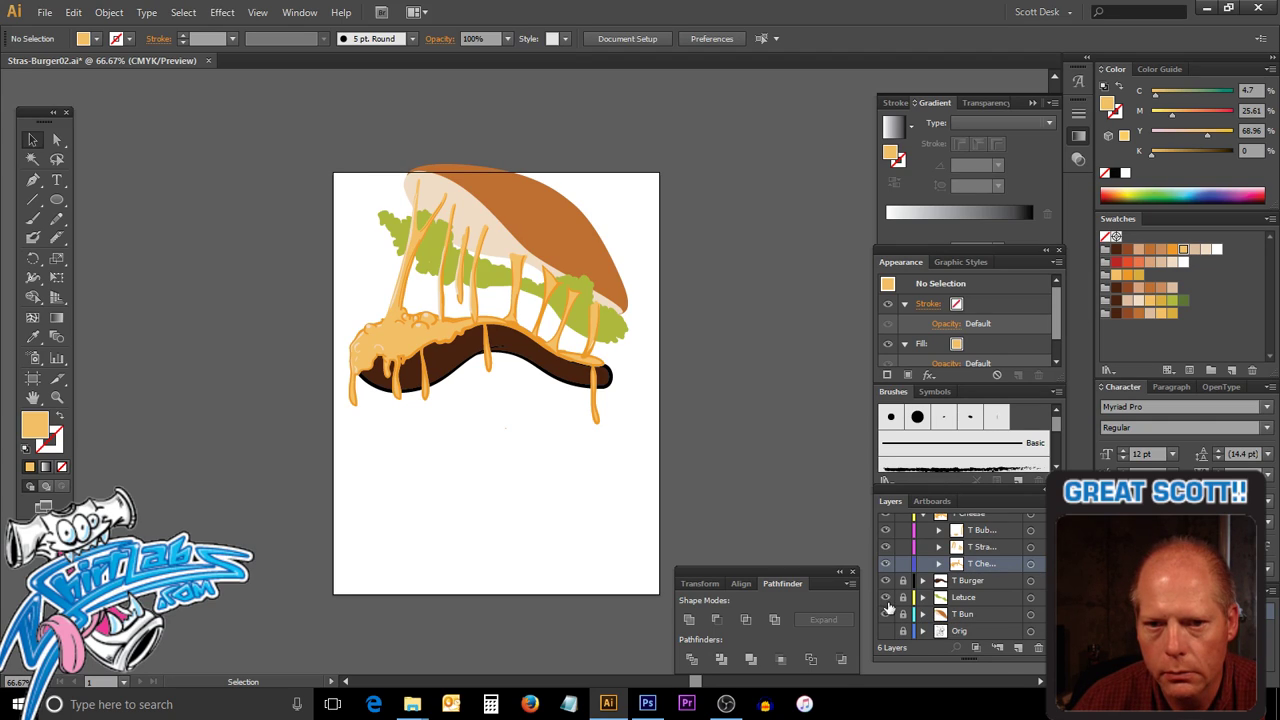
pyautogui.click(886, 600)
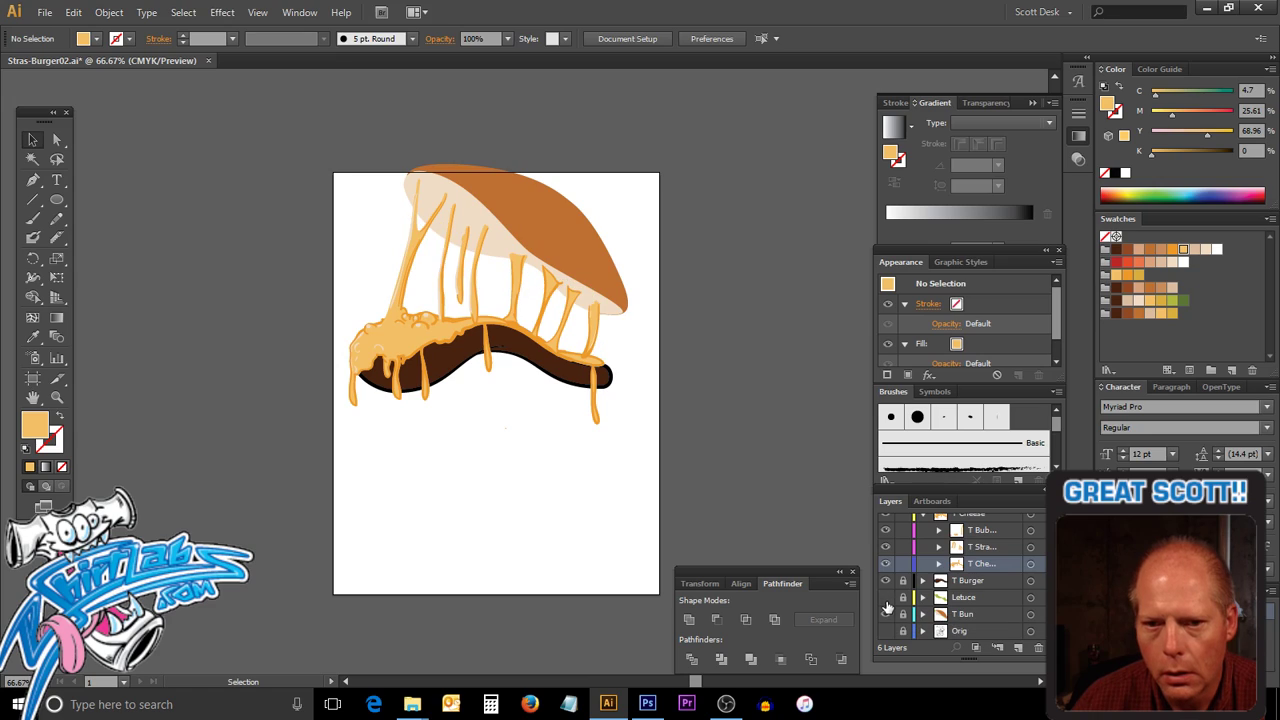
pyautogui.click(886, 600)
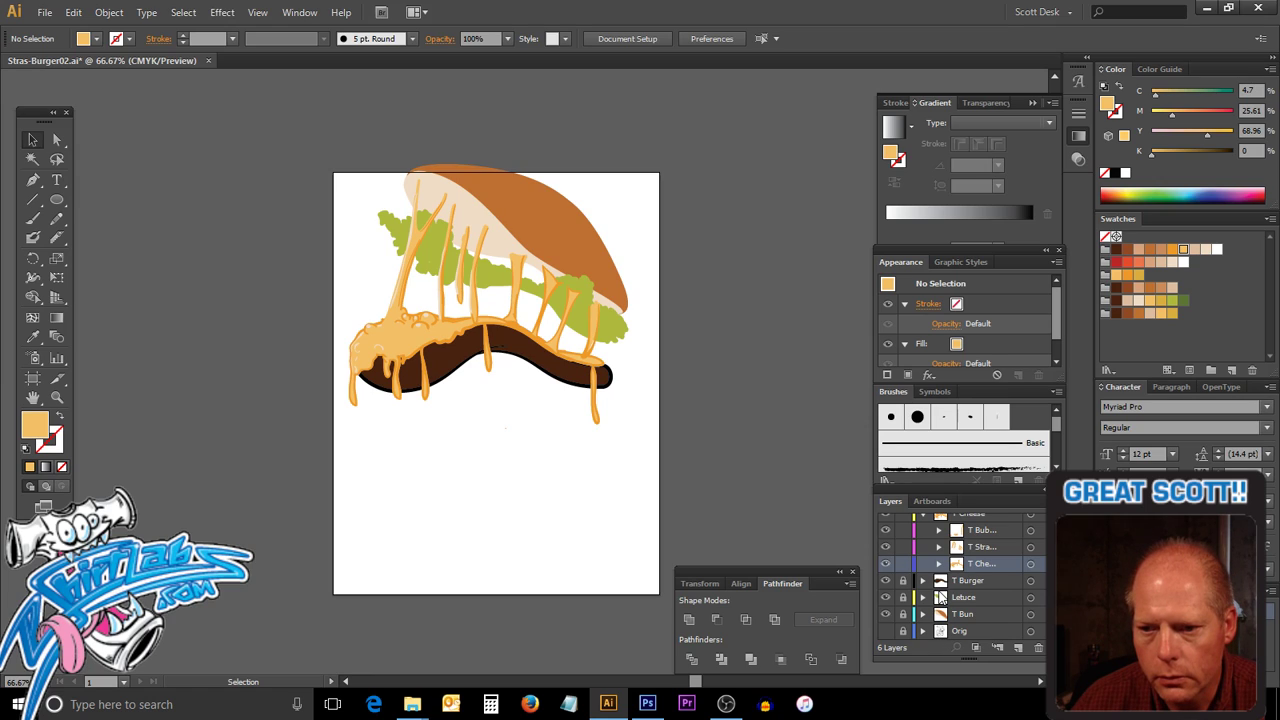
# Show the Orig pencil sketch layer, then hide the cheese, patty and top bun layers.
pyautogui.click(886, 631)
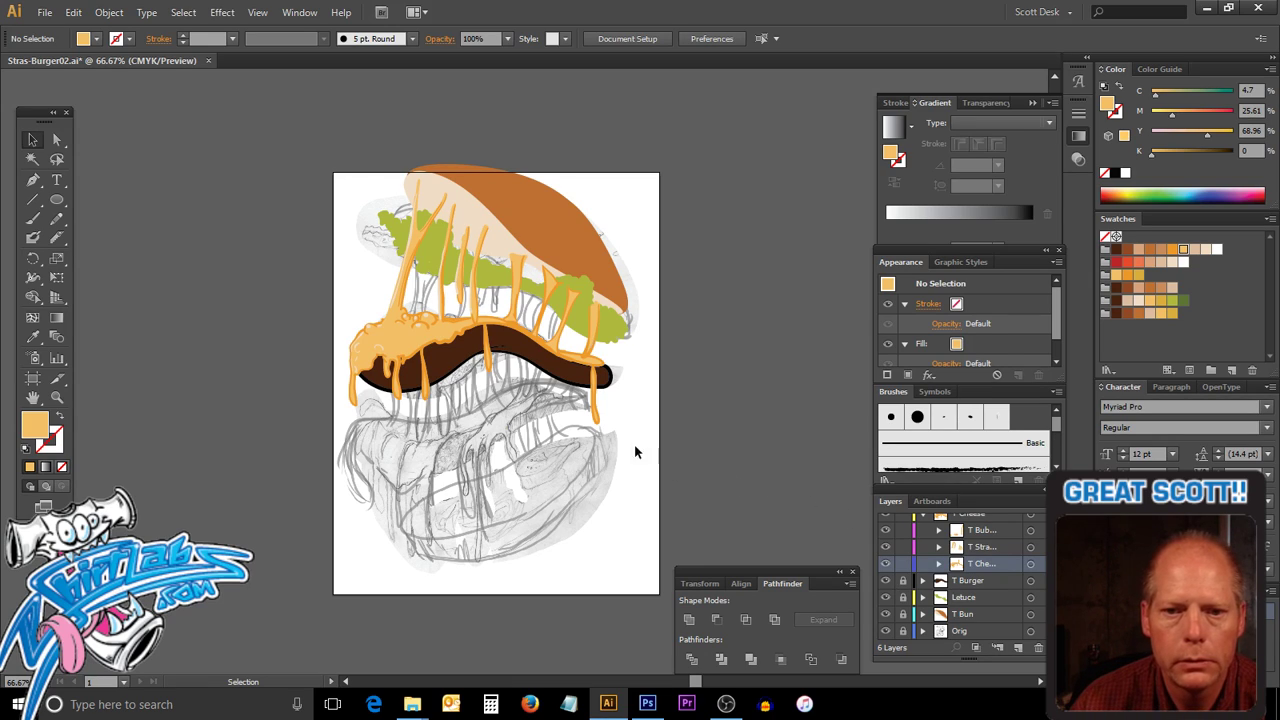
pyautogui.hotkey('ctrl', 'space')
pyautogui.moveTo(295, 360); pyautogui.dragTo(686, 553)
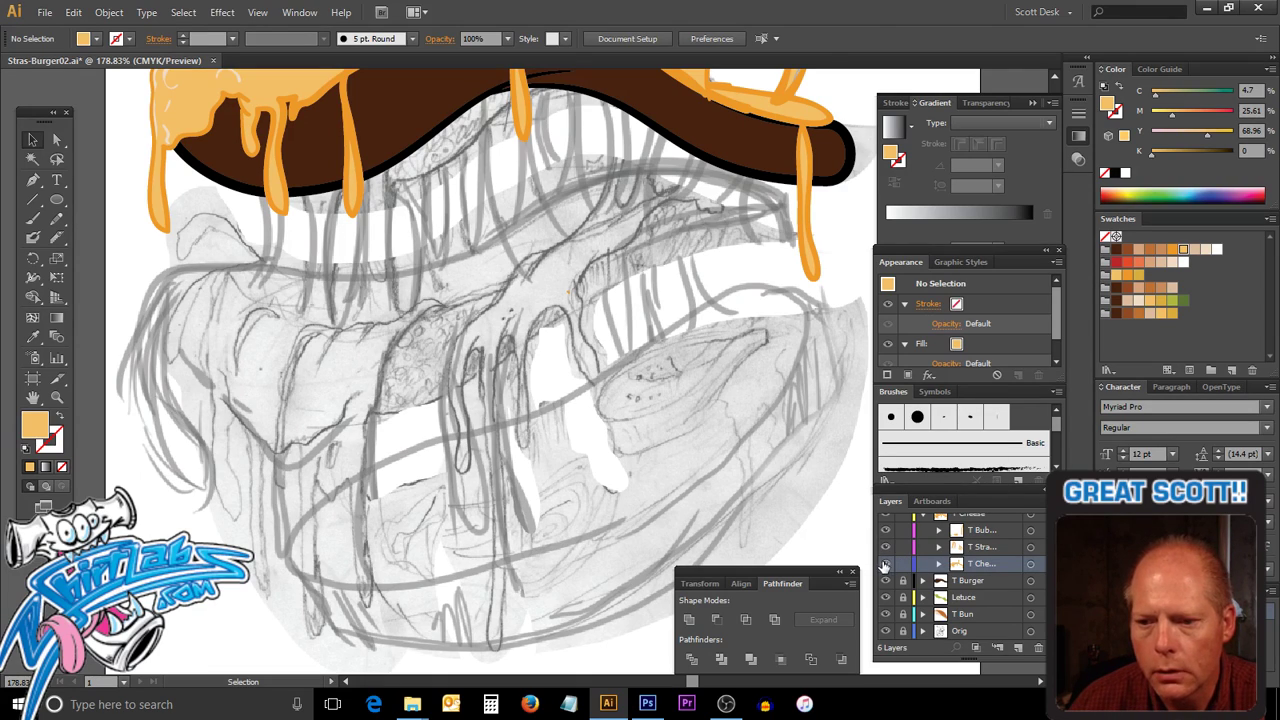
pyautogui.click(886, 518)
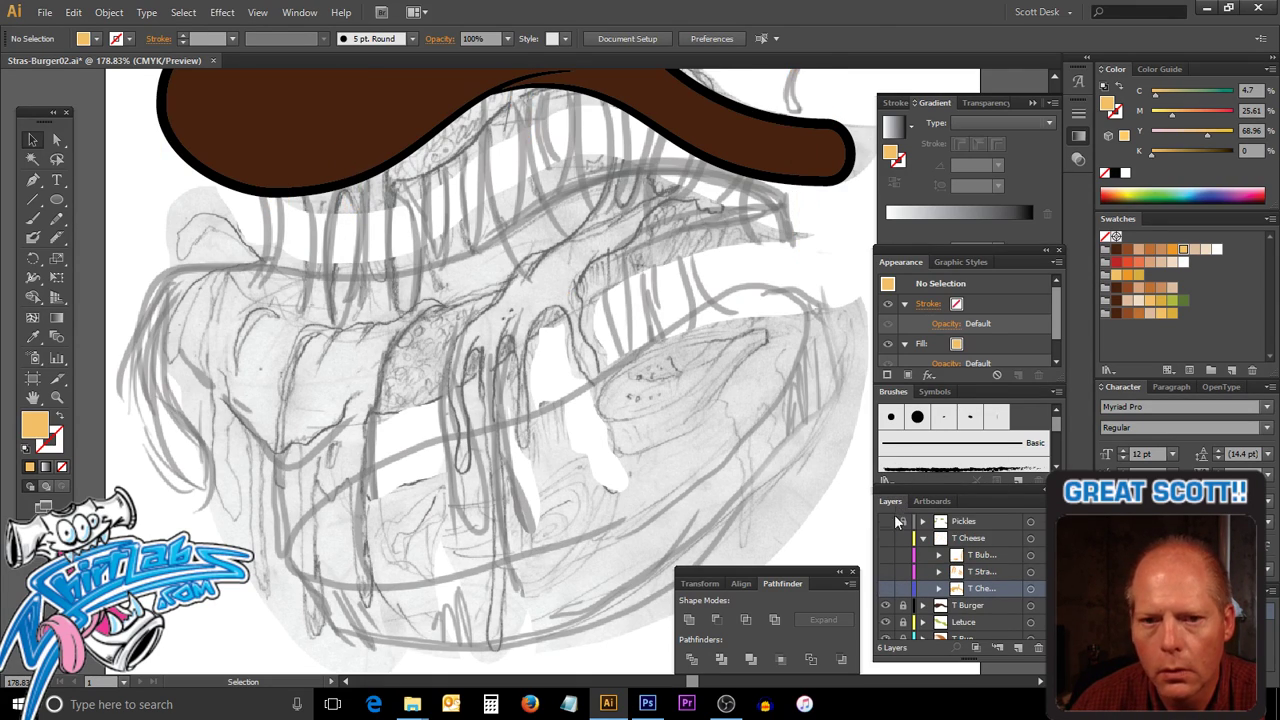
pyautogui.click(885, 605)
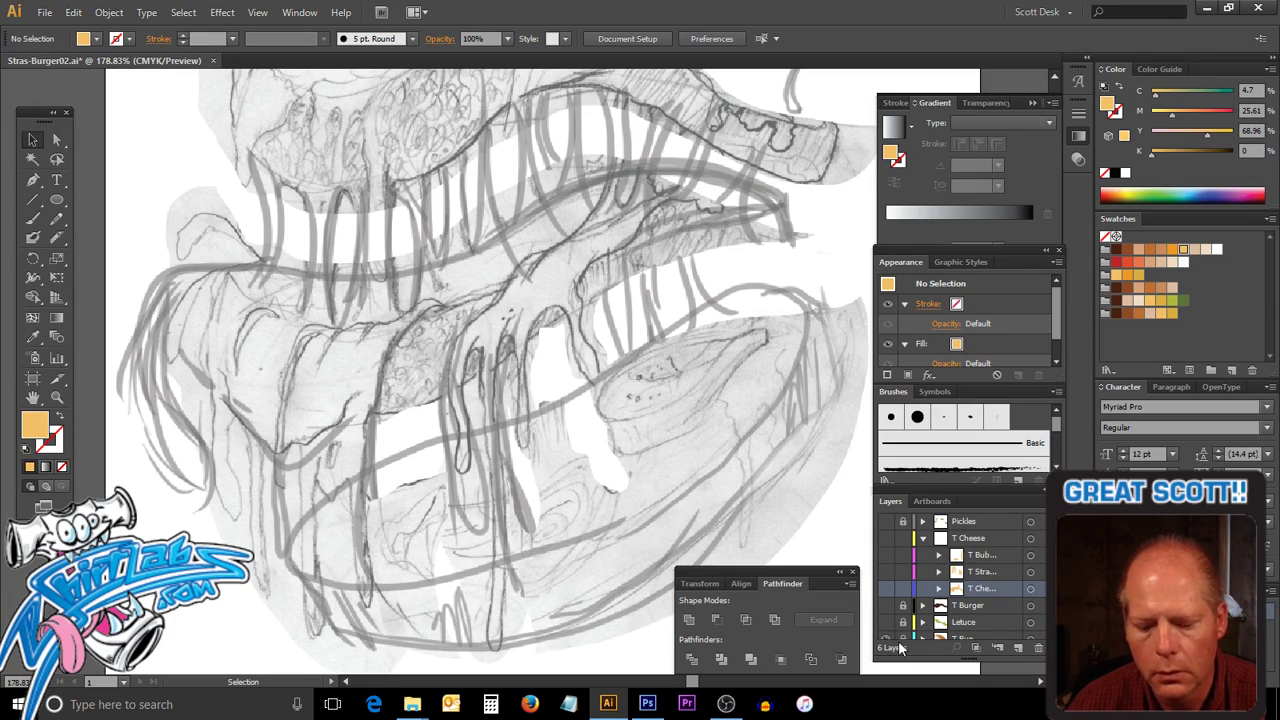
pyautogui.hotkey('ctrl', '0')
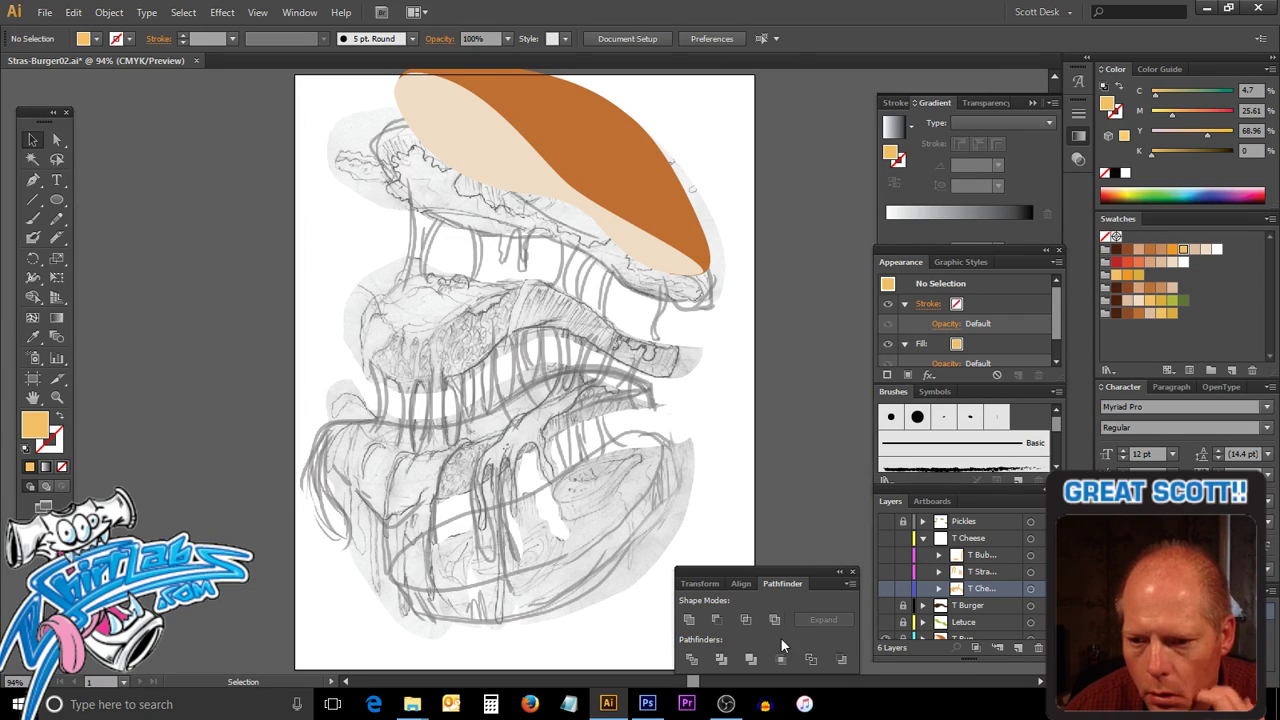
pyautogui.click(890, 639)
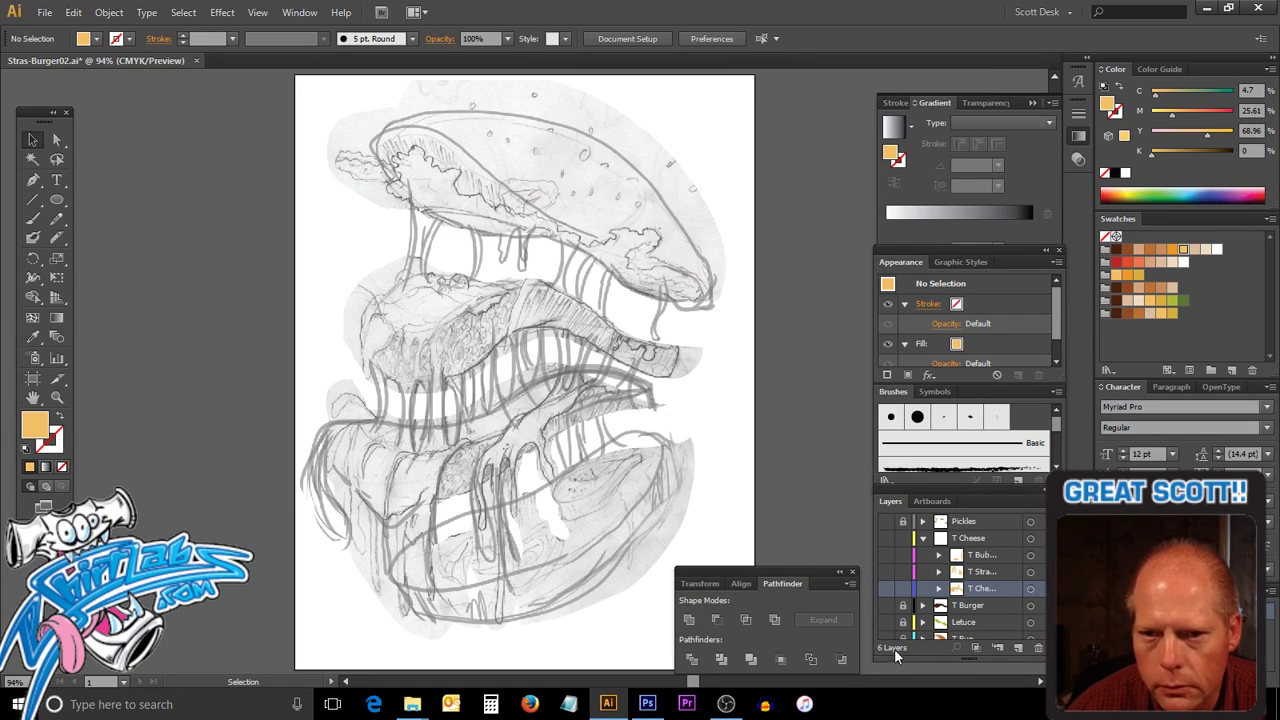
pyautogui.scroll(-1, 960, 577)
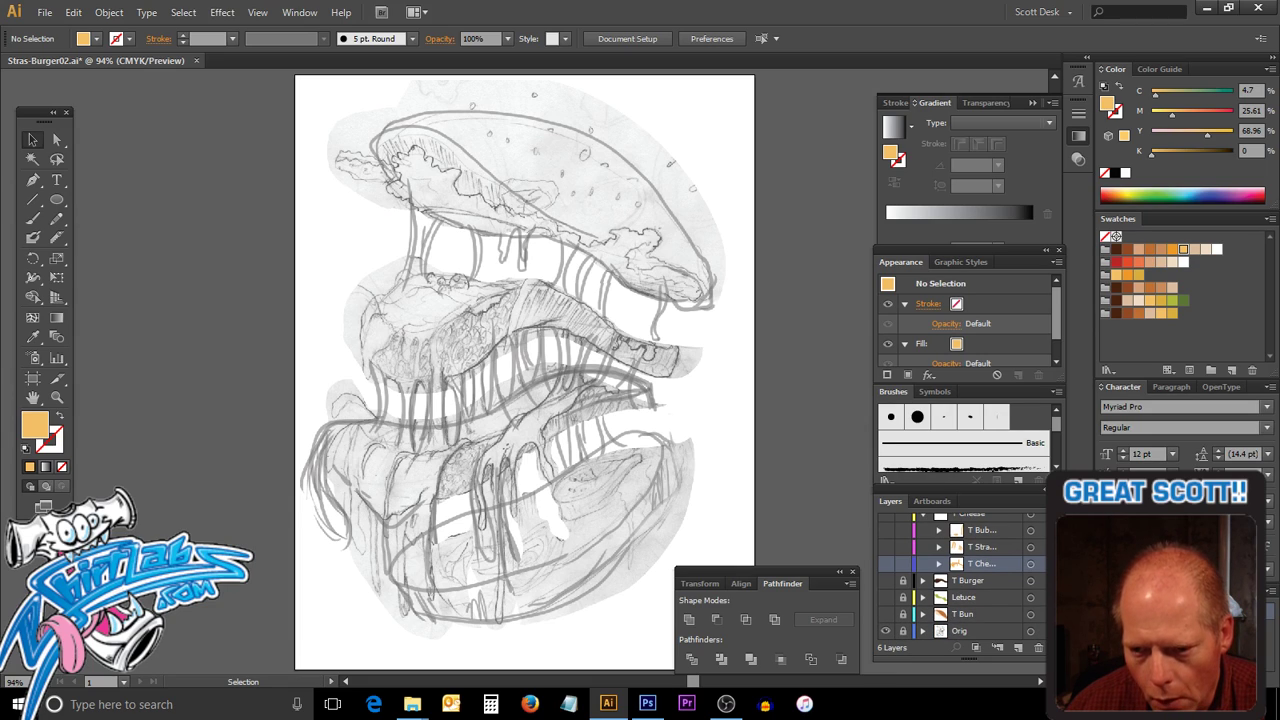
pyautogui.click(997, 617)
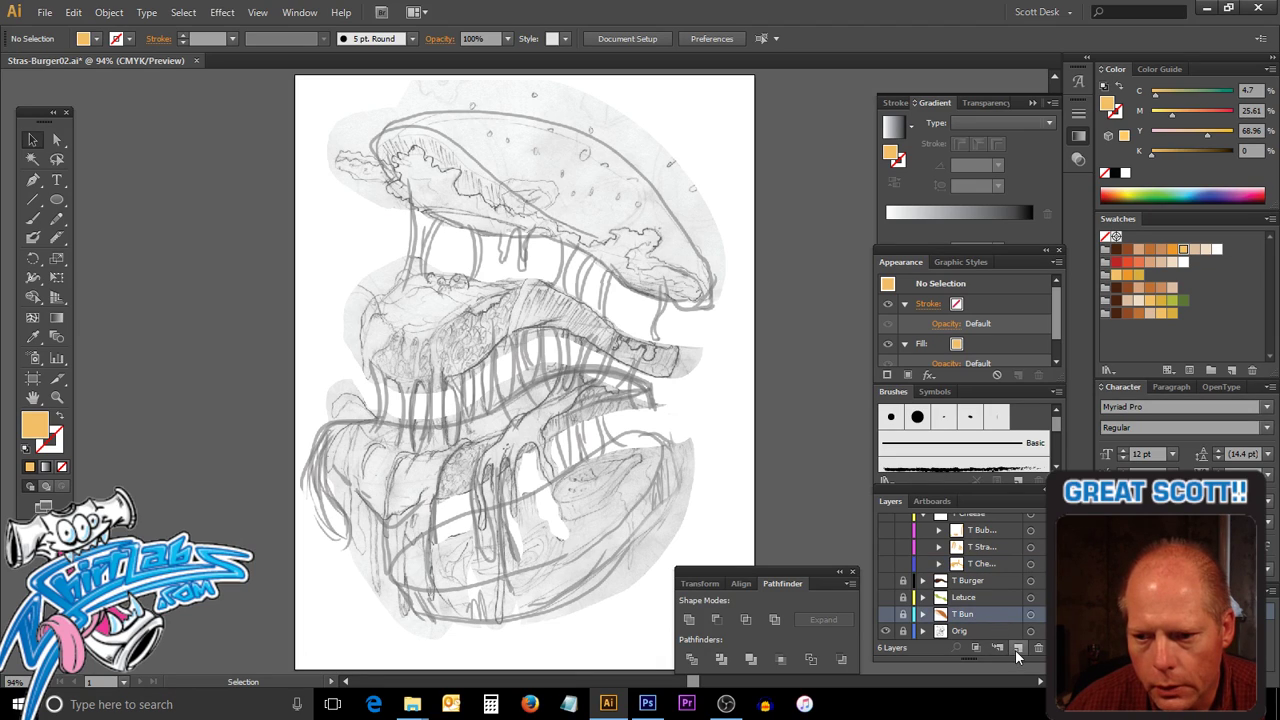
pyautogui.click(1016, 649)
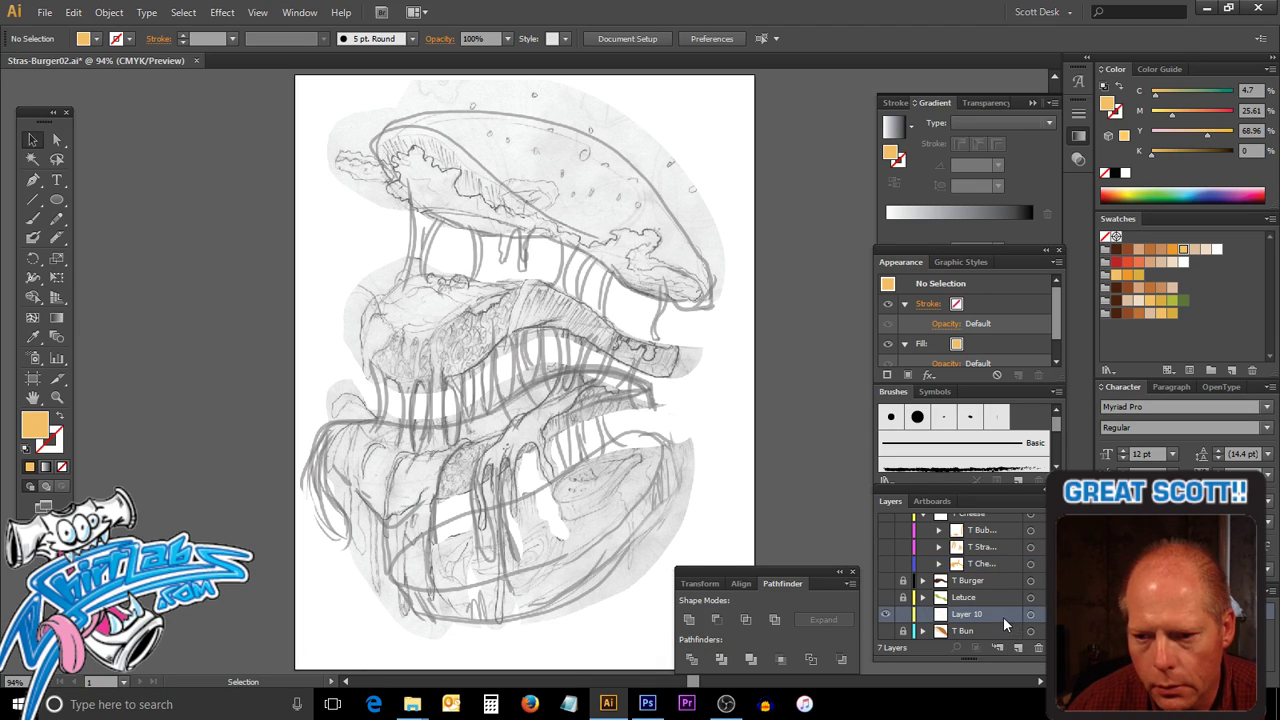
pyautogui.moveTo(997, 616)
pyautogui.mouseDown()
pyautogui.moveTo(997, 645)
pyautogui.moveTo(1002, 629)
pyautogui.mouseUp()
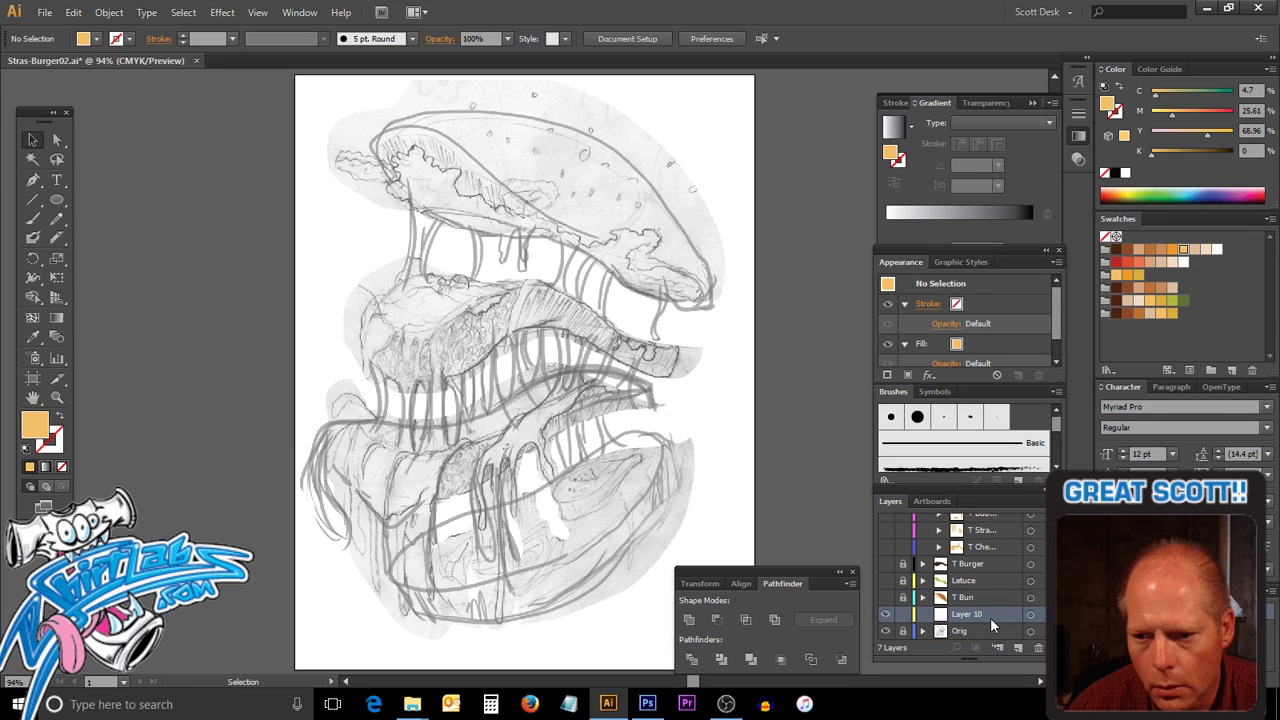
pyautogui.doubleClick(990, 617)
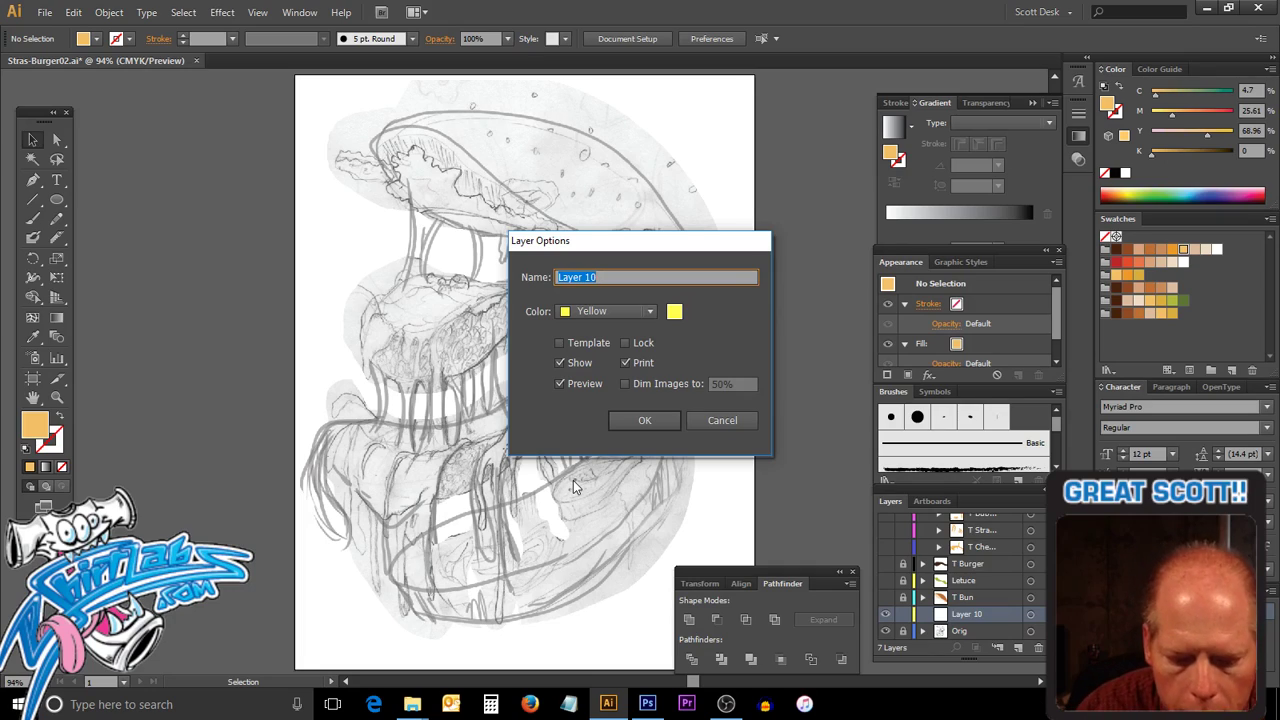
pyautogui.write('B Bu')
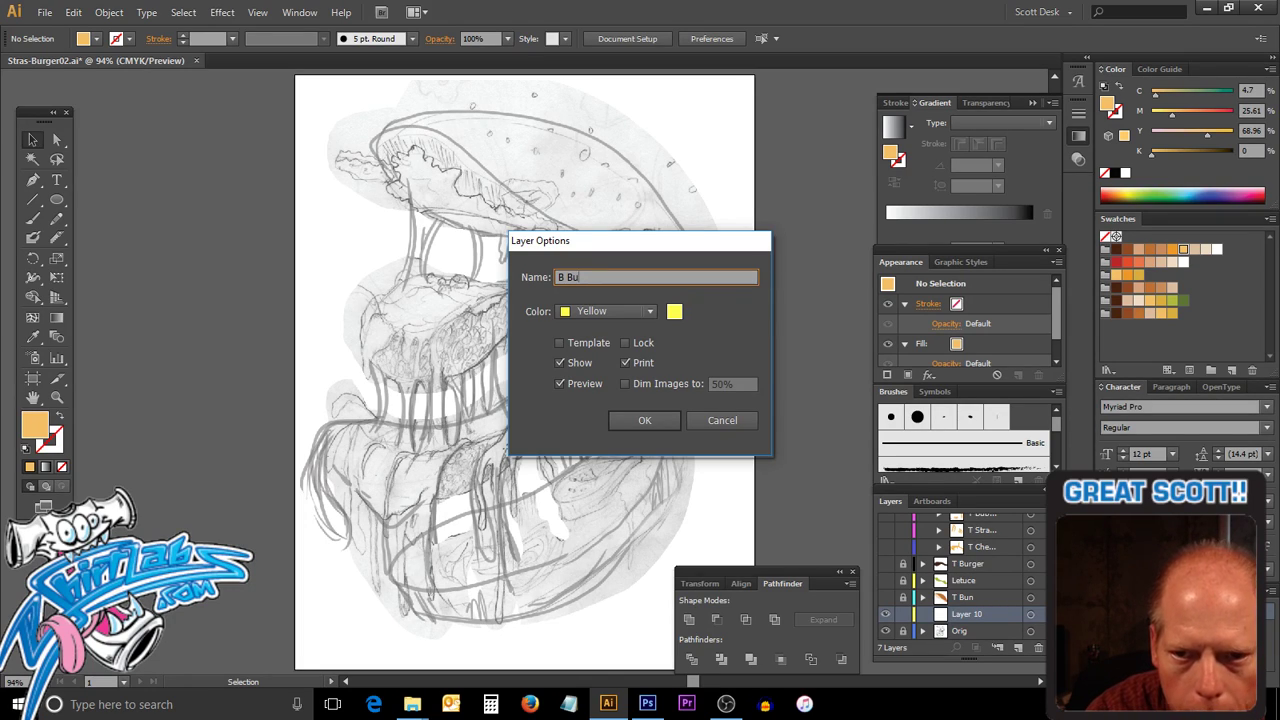
pyautogui.write('rger')
pyautogui.press('Return')
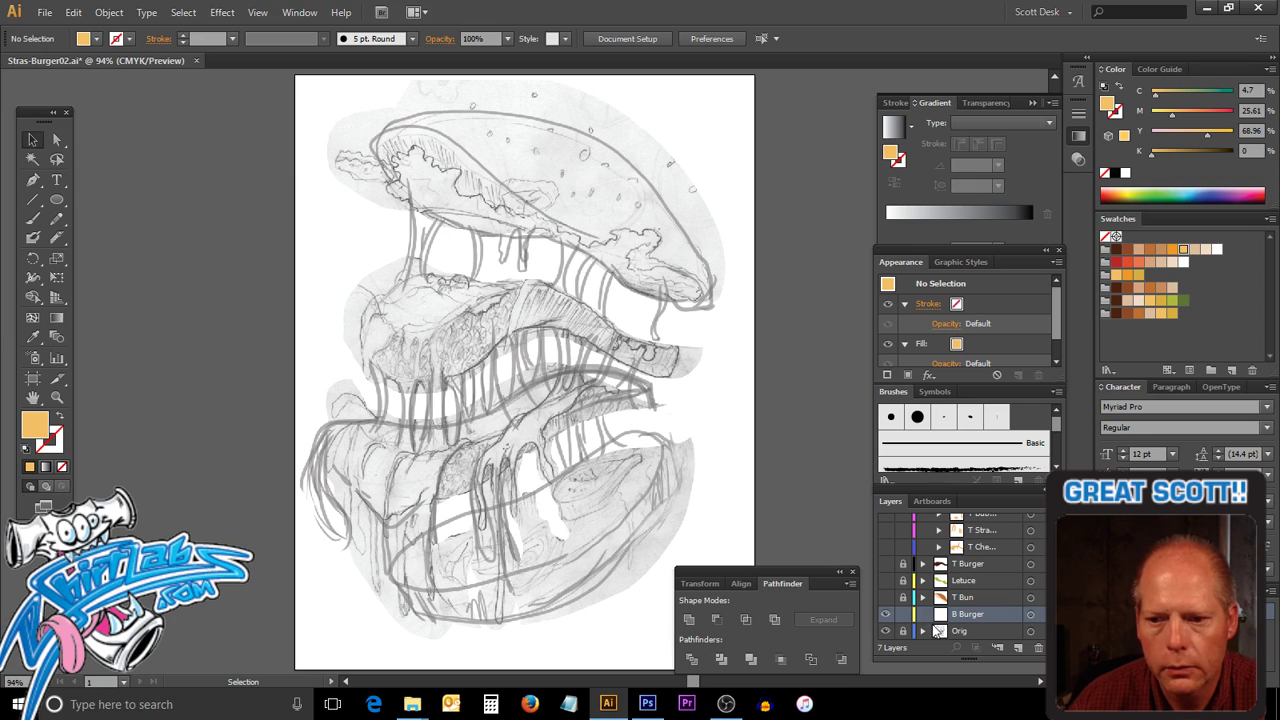
pyautogui.doubleClick(1014, 610)
pyautogui.click(653, 314)
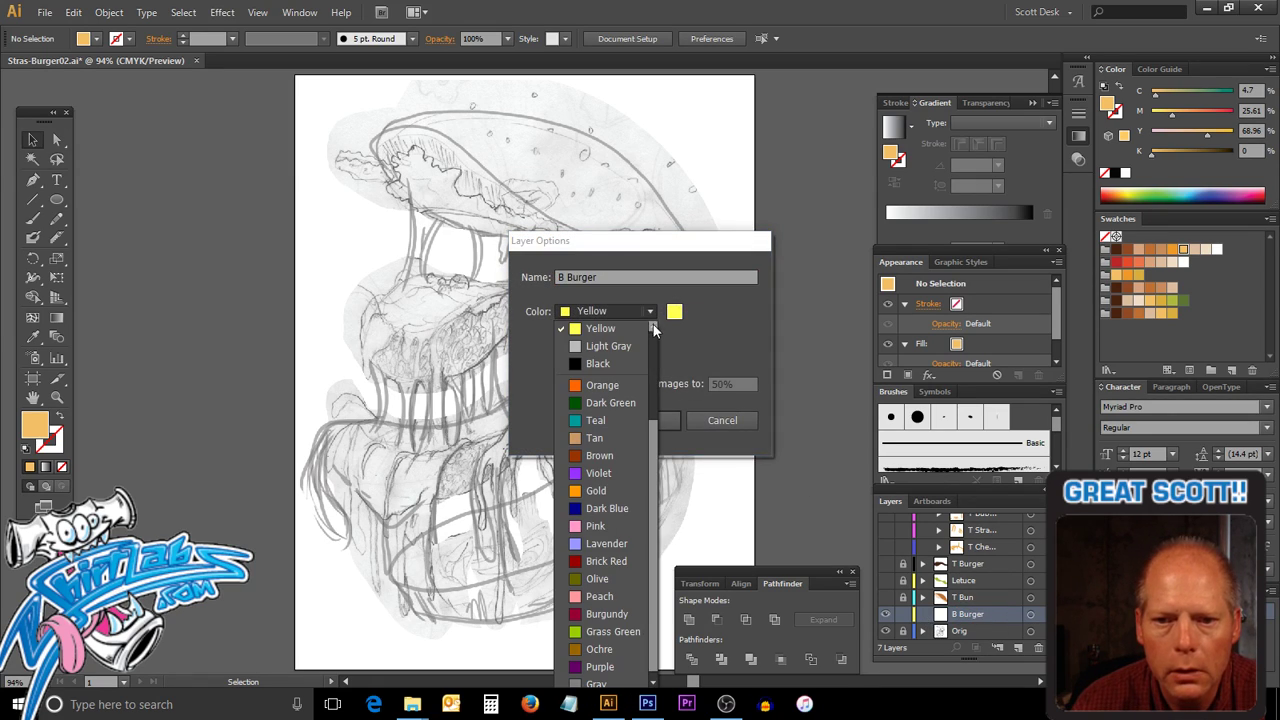
pyautogui.click(624, 385)
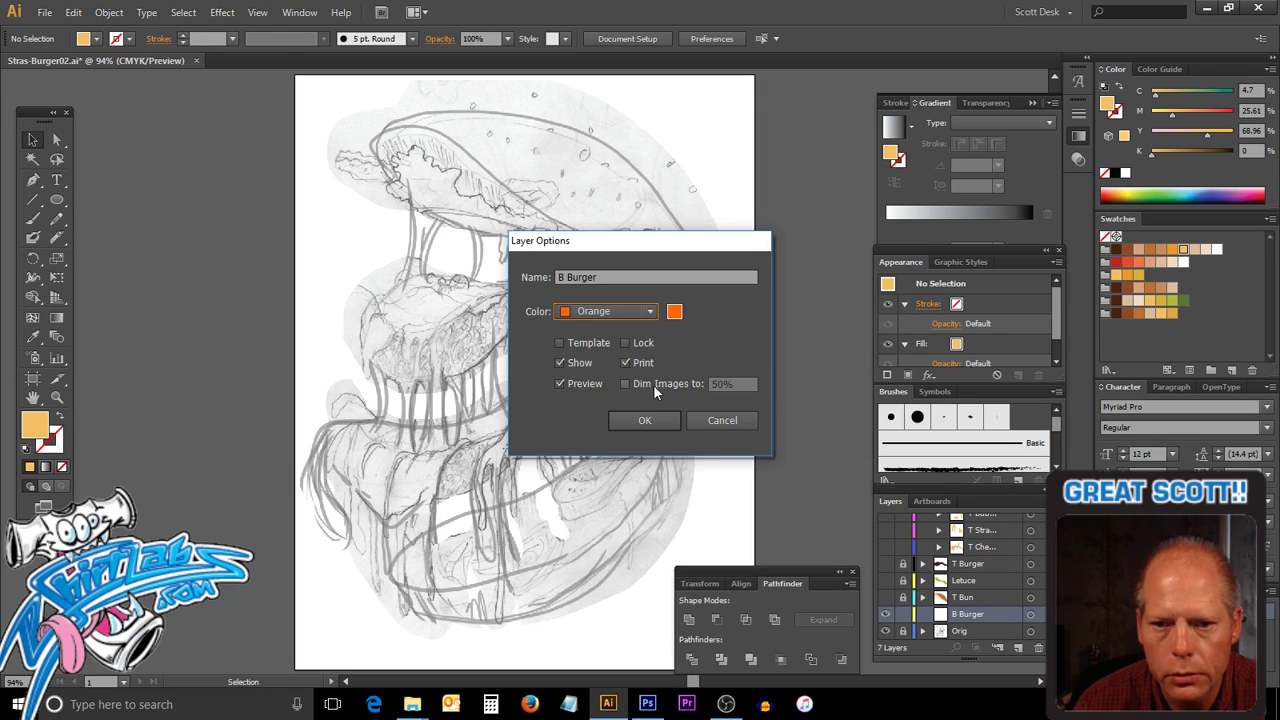
pyautogui.click(670, 423)
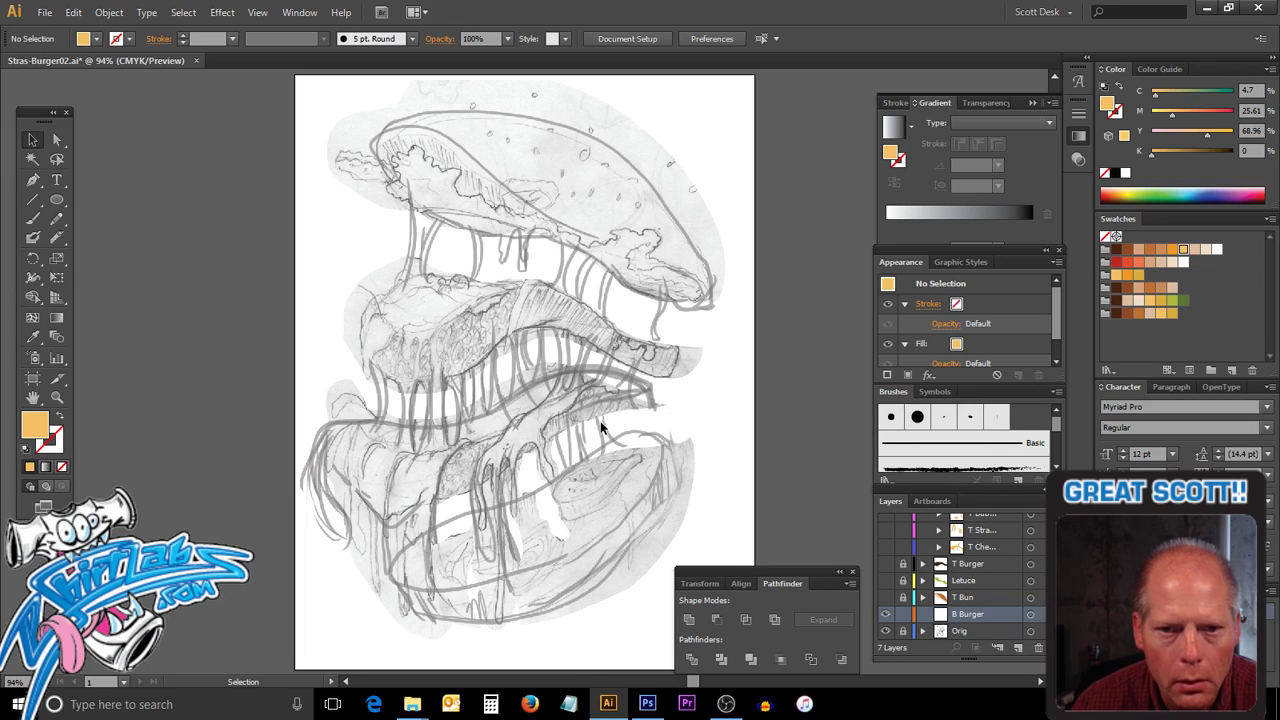
# Trace the lower patty with Pen anchors from its right tip along the top to the left end.
pyautogui.click(33, 182)
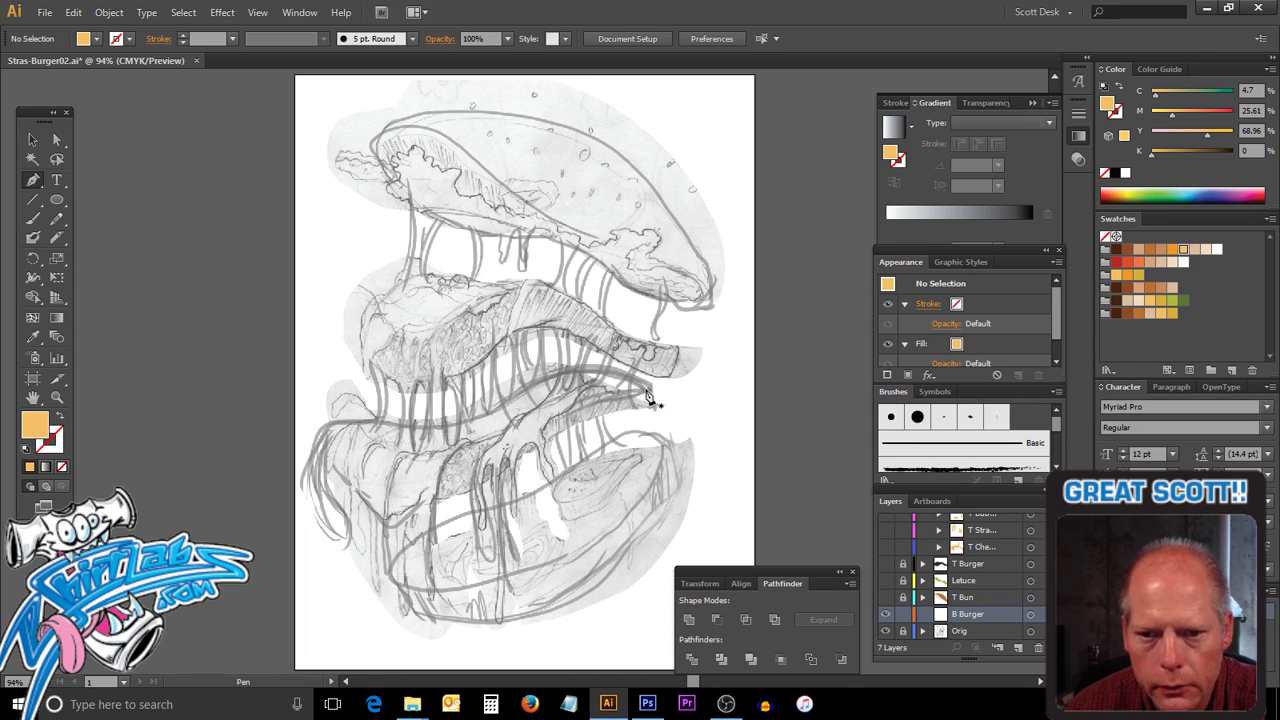
pyautogui.press('shift')
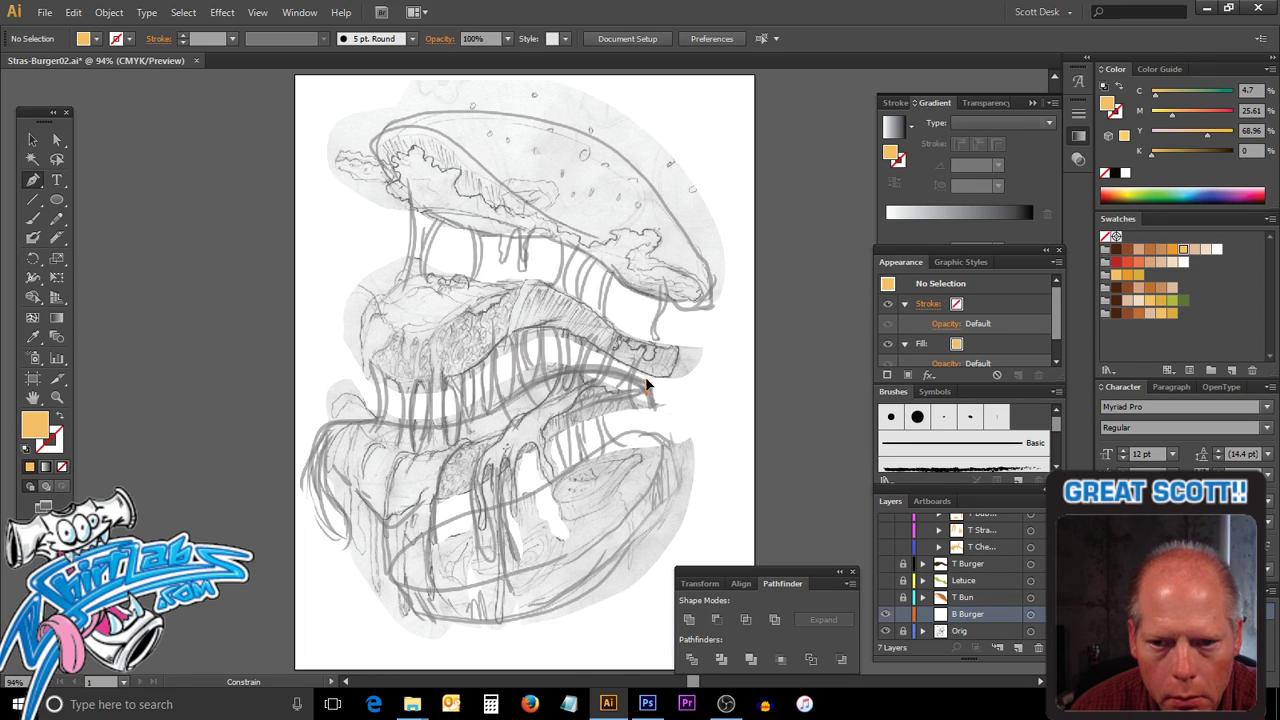
pyautogui.click(645, 383)
pyautogui.moveTo(582, 371); pyautogui.dragTo(556, 378)
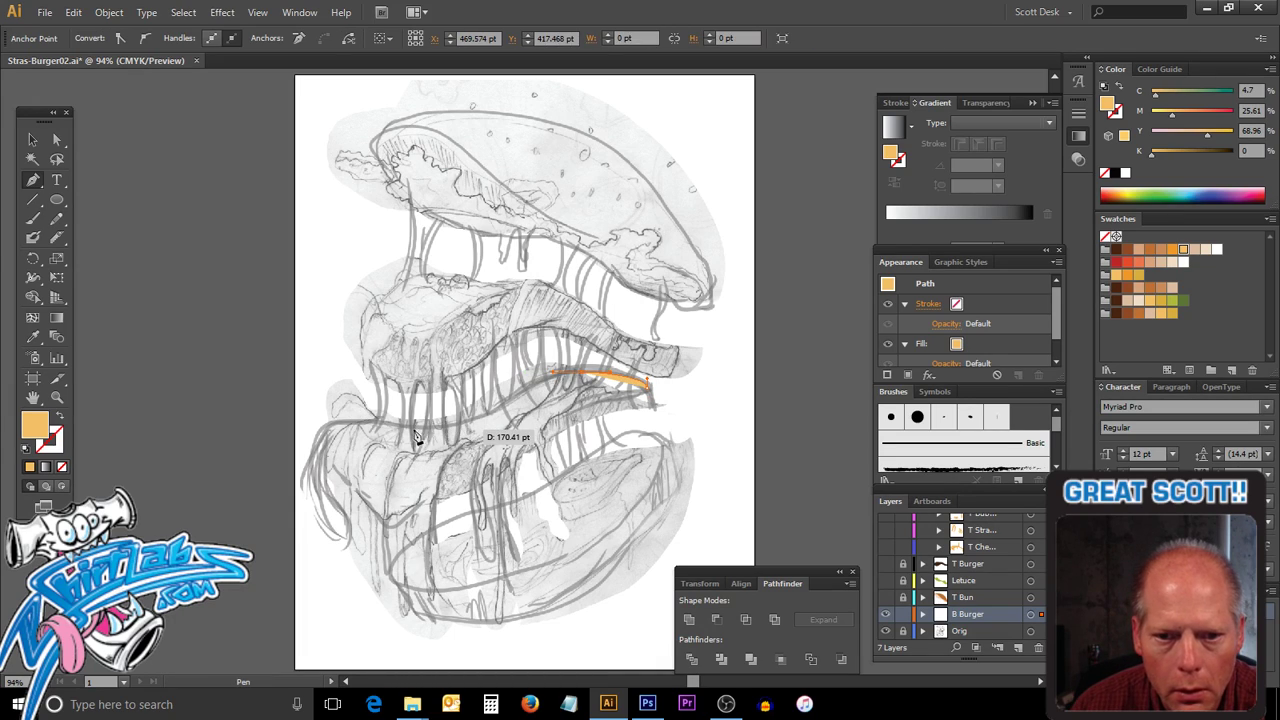
pyautogui.moveTo(422, 431)
pyautogui.mouseDown()
pyautogui.moveTo(315, 429)
pyautogui.moveTo(346, 485)
pyautogui.moveTo(396, 504)
pyautogui.mouseUp()
pyautogui.click(335, 427)
pyautogui.keyDown('ctrl'); pyautogui.click(326, 453); pyautogui.keyUp('ctrl')
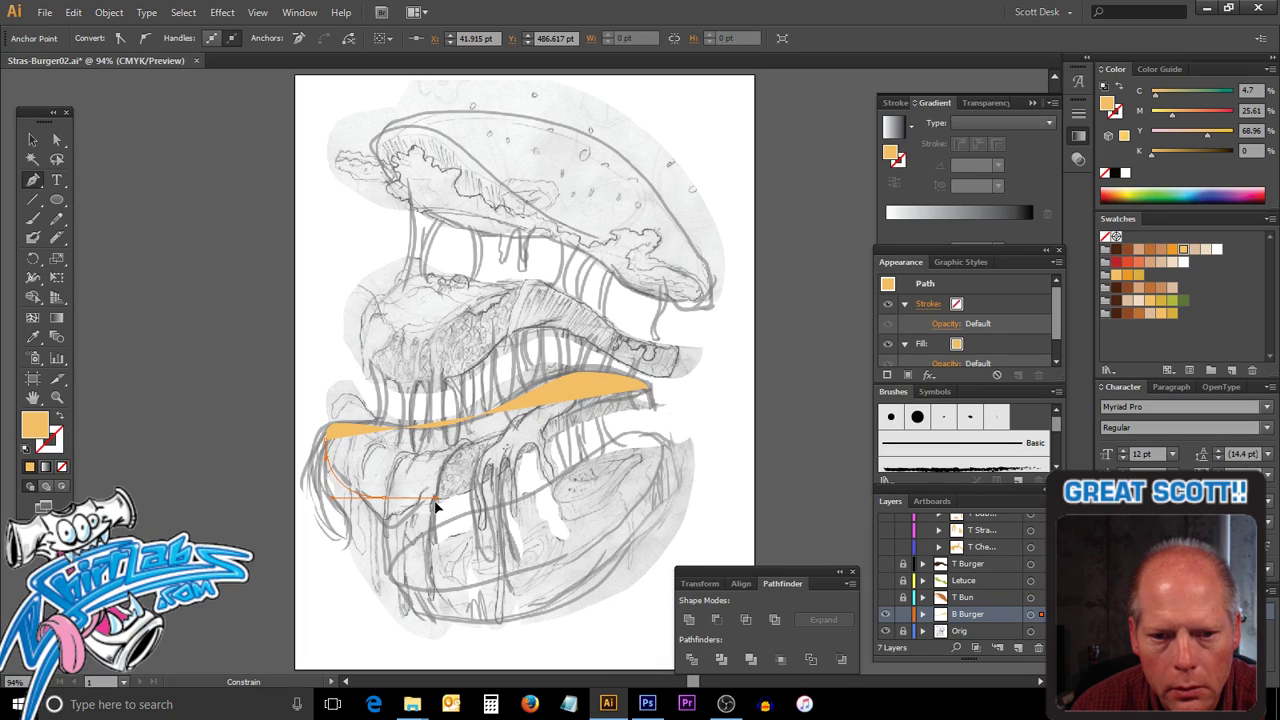
pyautogui.moveTo(435, 508); pyautogui.dragTo(493, 499)
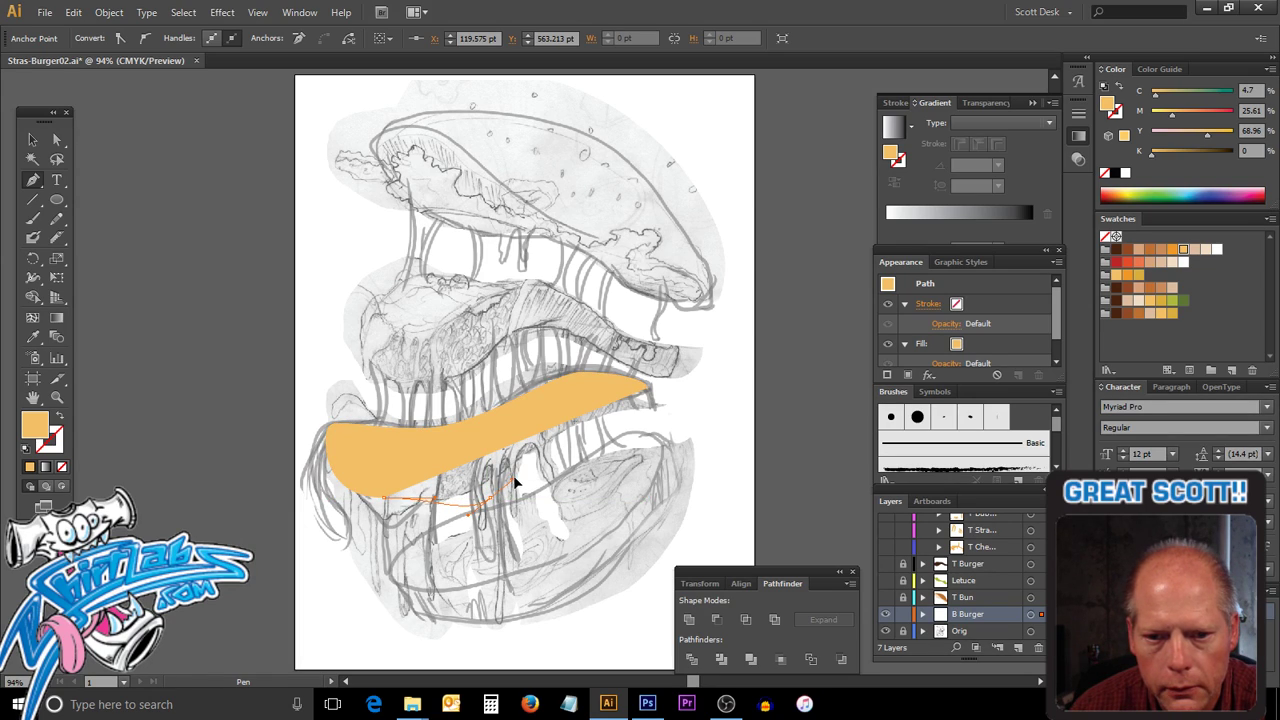
# Undo the misplaced bottom curves and select the traced orange patty shape.
pyautogui.press('ctrl')
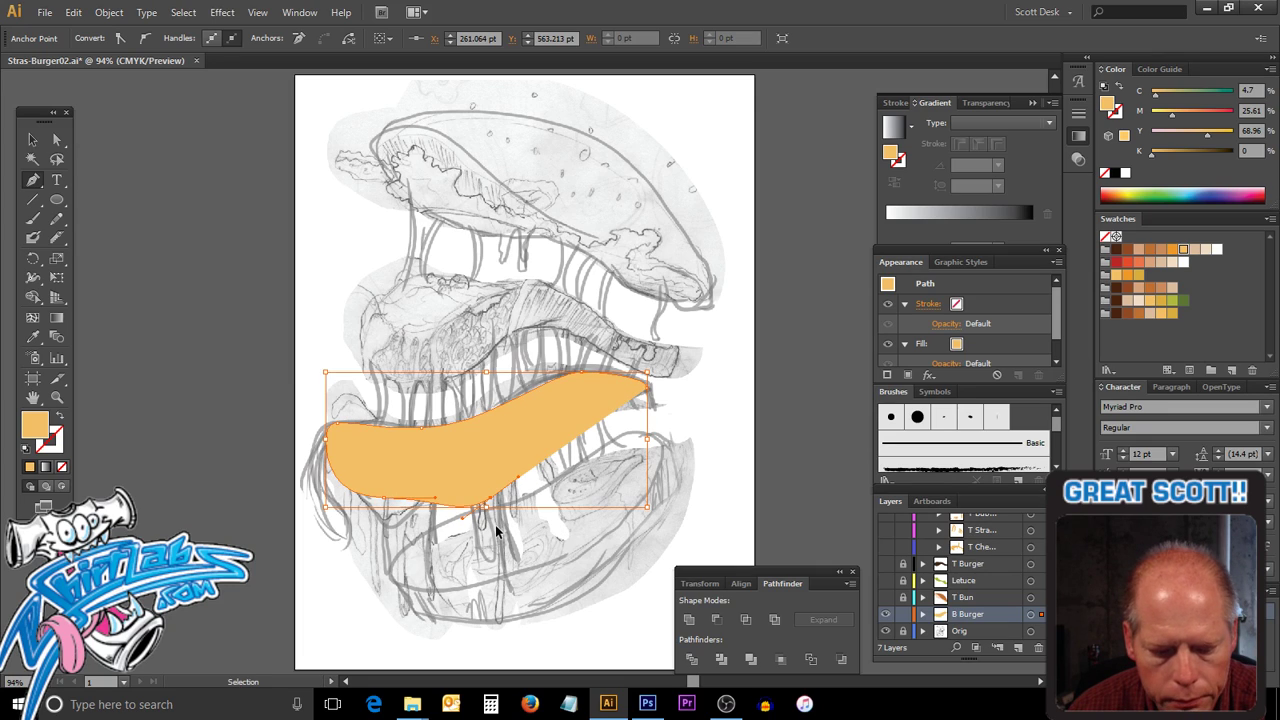
pyautogui.hotkey('ctrl', 'z')
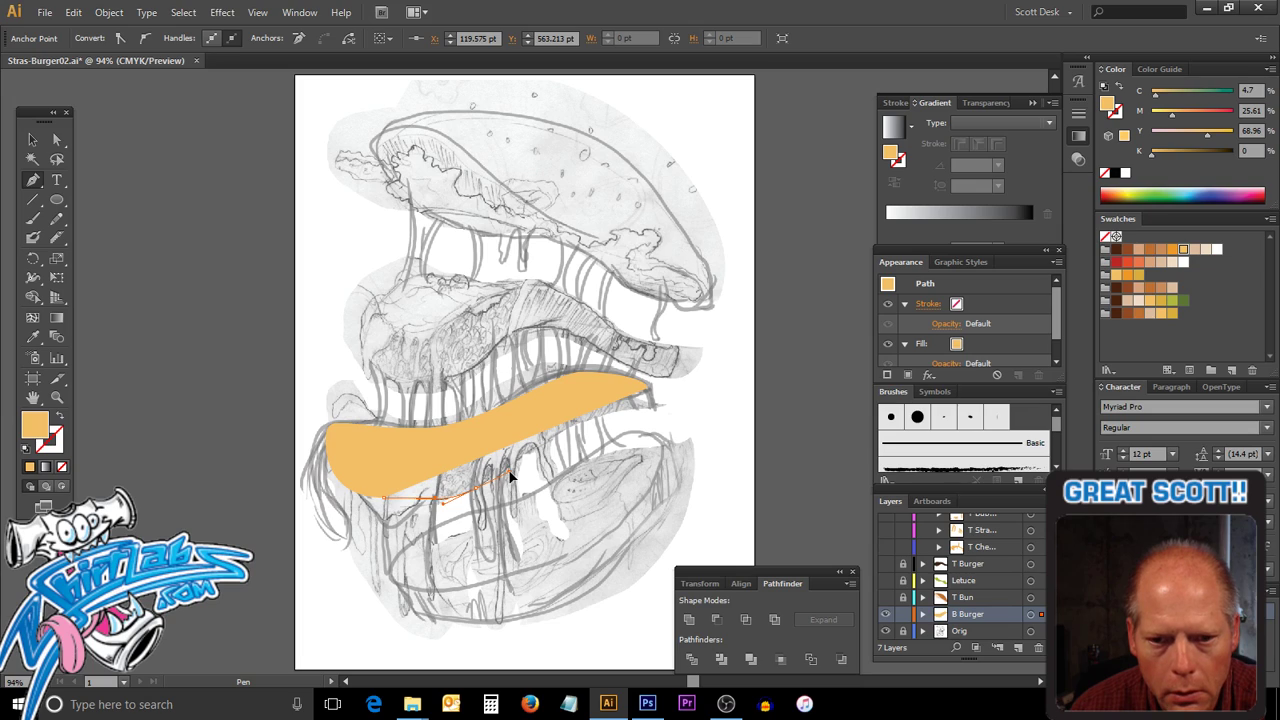
pyautogui.moveTo(509, 469); pyautogui.dragTo(662, 490)
pyautogui.press('ctrl')
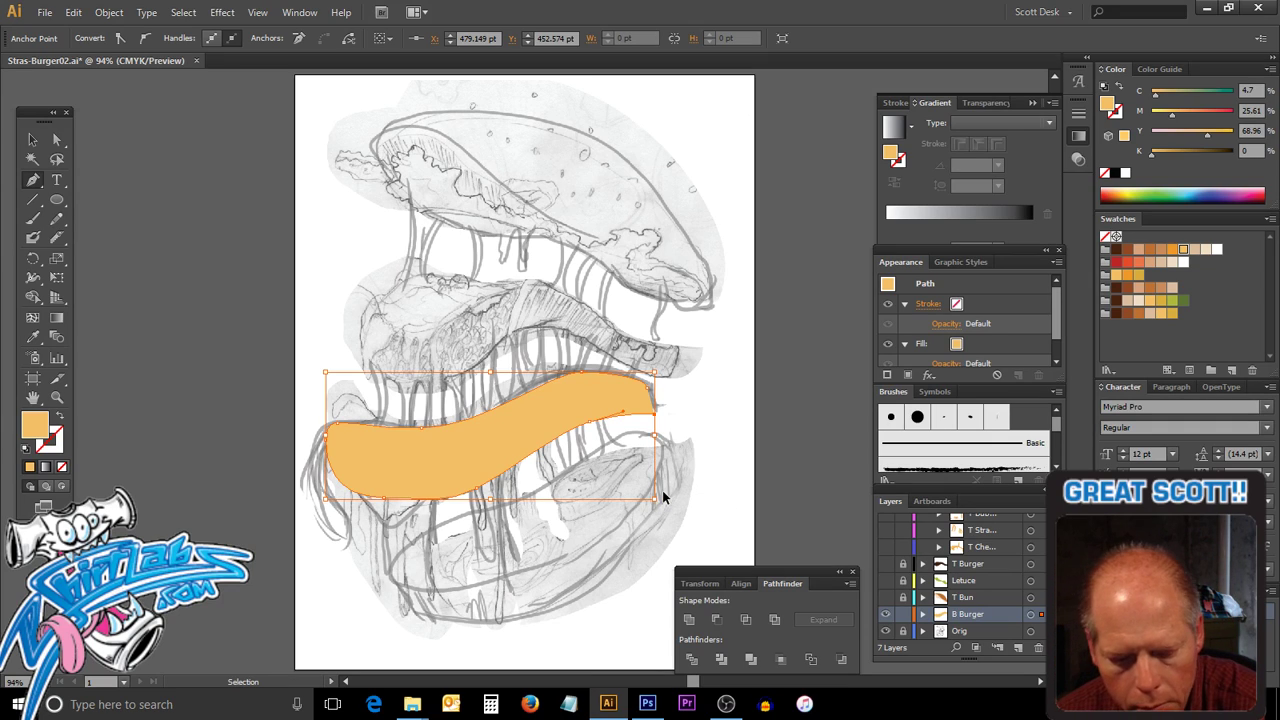
pyautogui.hotkey('ctrl', 'z')
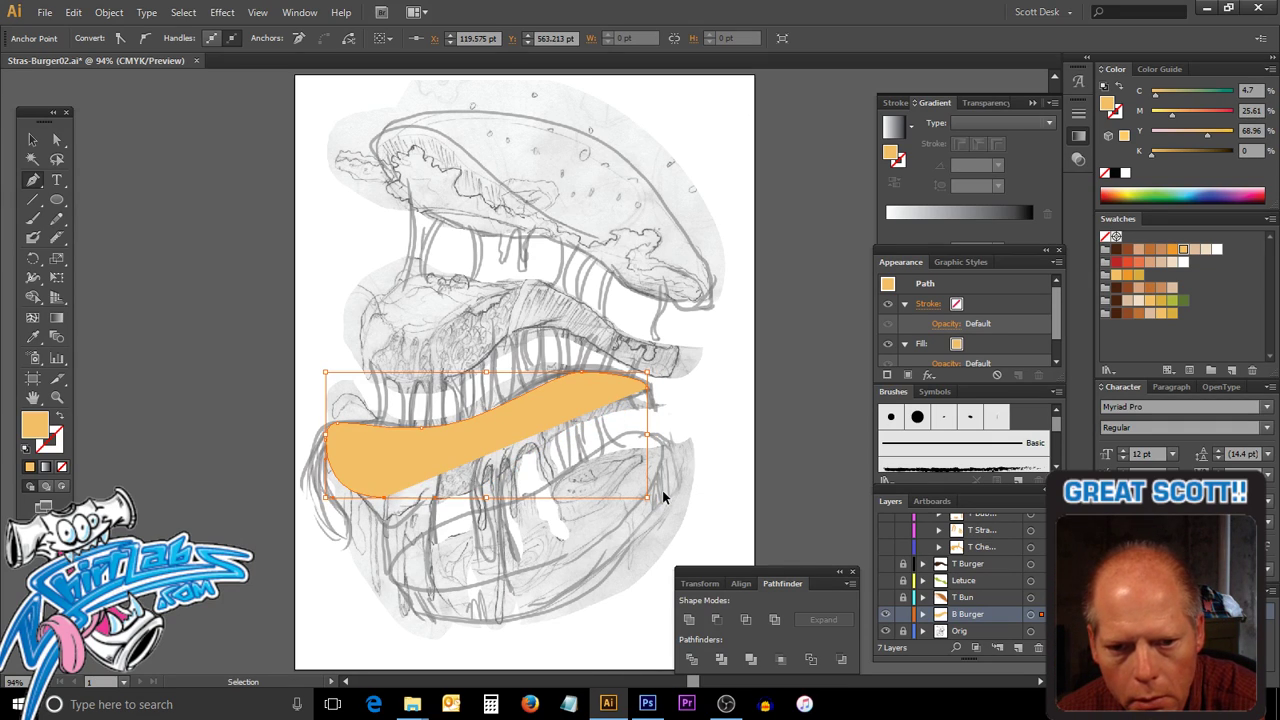
pyautogui.click(34, 142)
pyautogui.click(332, 424)
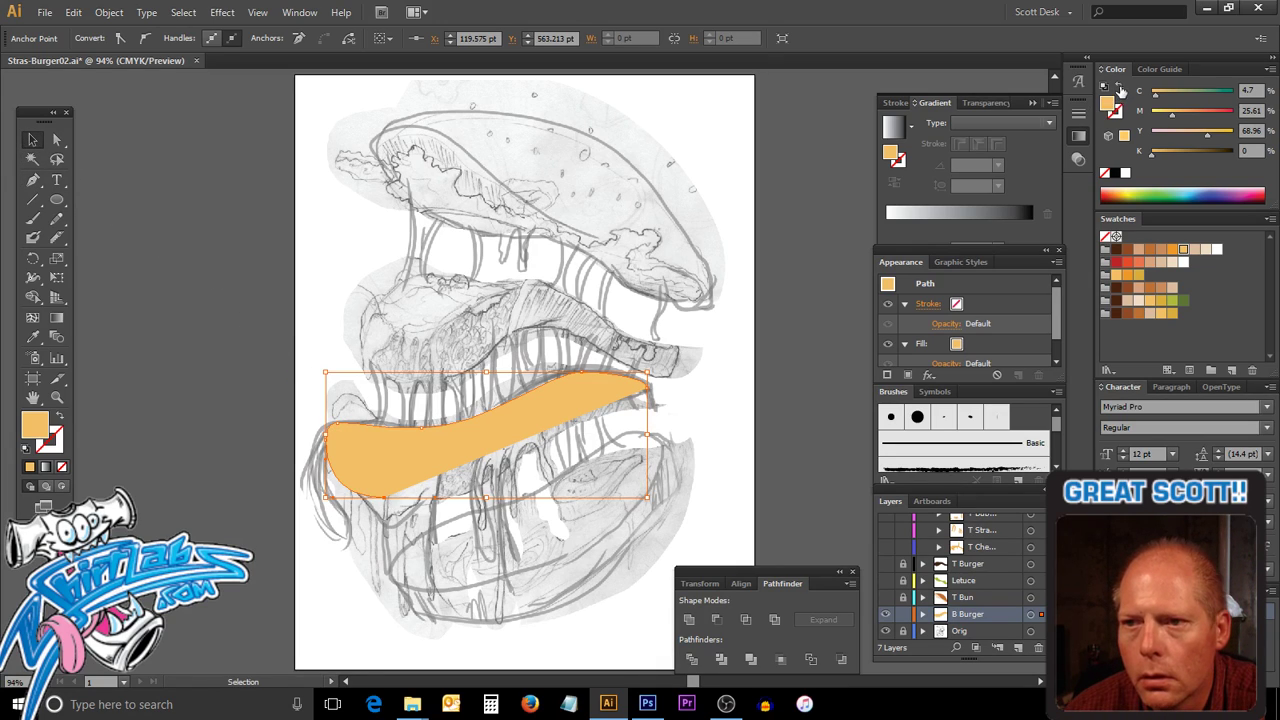
# Give the traced shape no fill and a black stroke, then increase its stroke weight.
pyautogui.click(1105, 173)
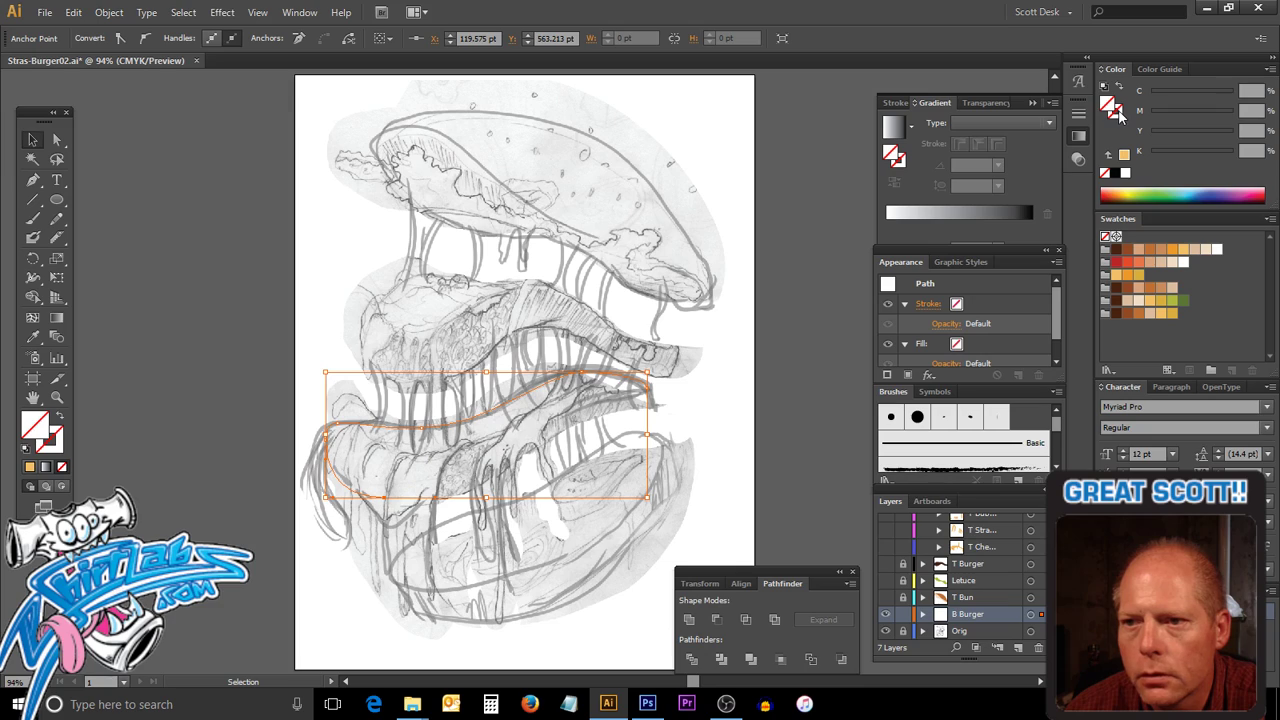
pyautogui.click(1120, 117)
pyautogui.click(1115, 173)
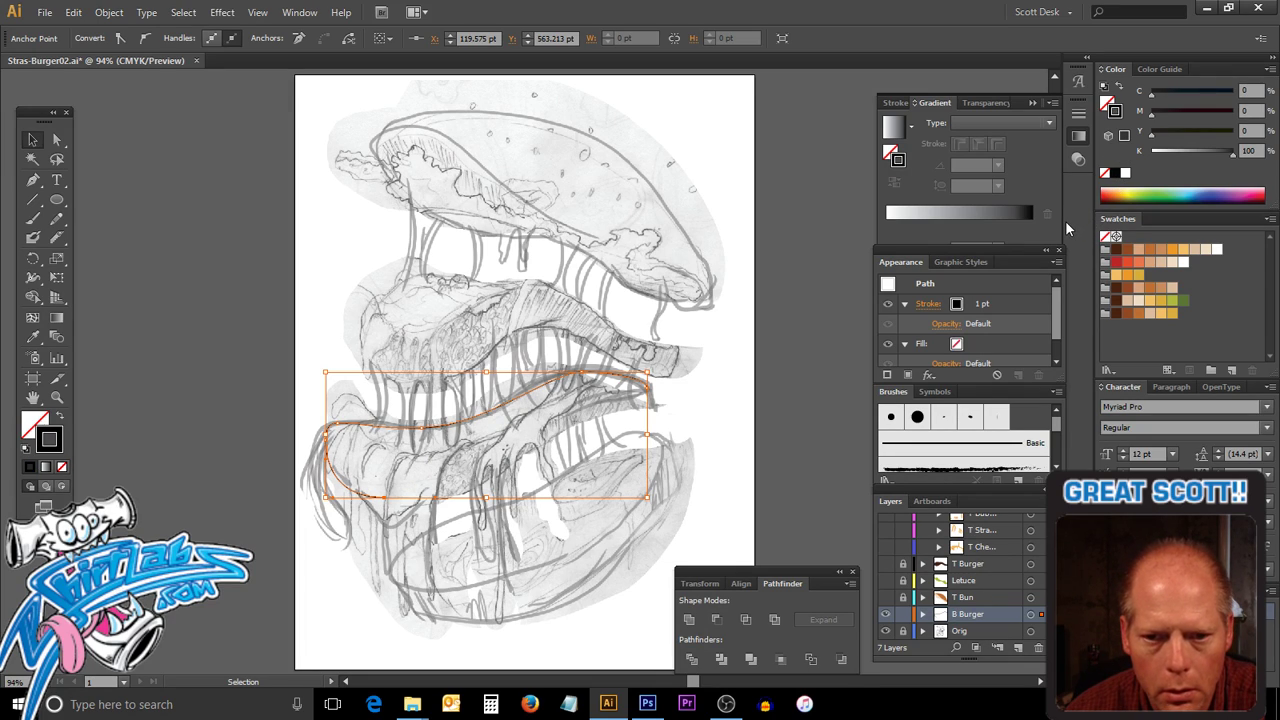
pyautogui.click(640, 518)
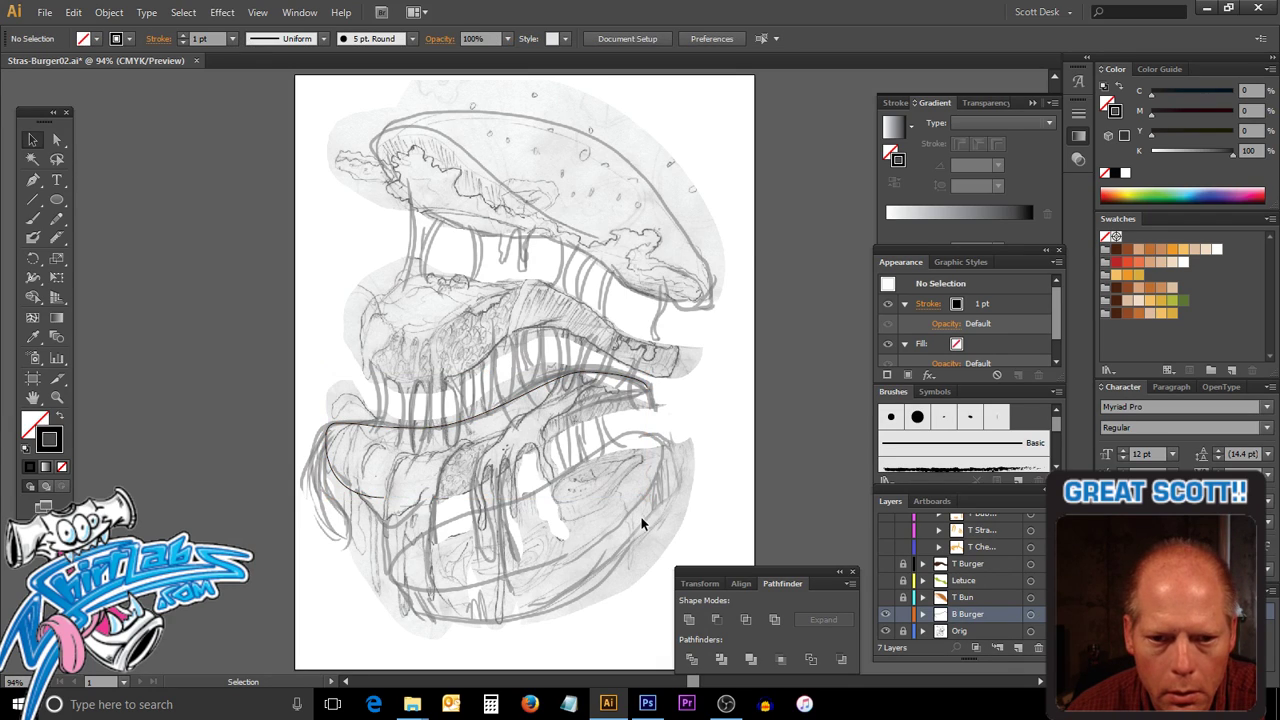
pyautogui.click(346, 446)
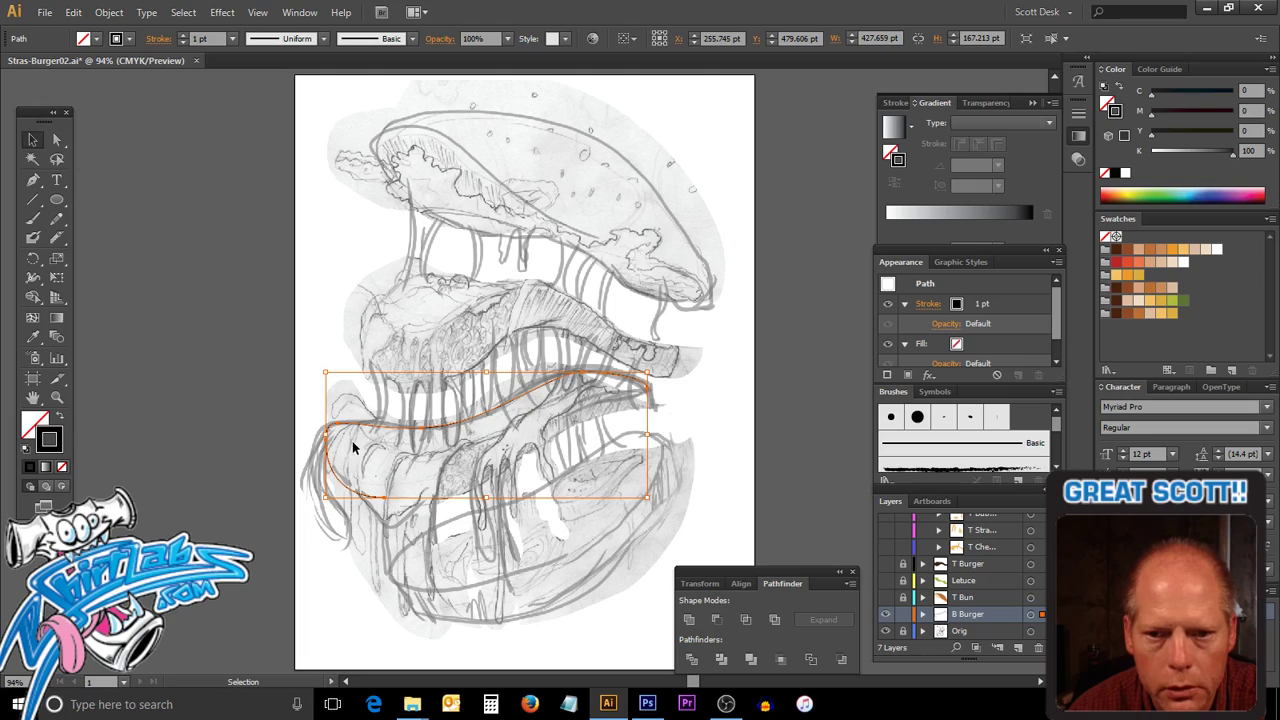
pyautogui.click(182, 35)
pyautogui.click(182, 35)
pyautogui.click(182, 35)
pyautogui.click(182, 35)
pyautogui.click(182, 35)
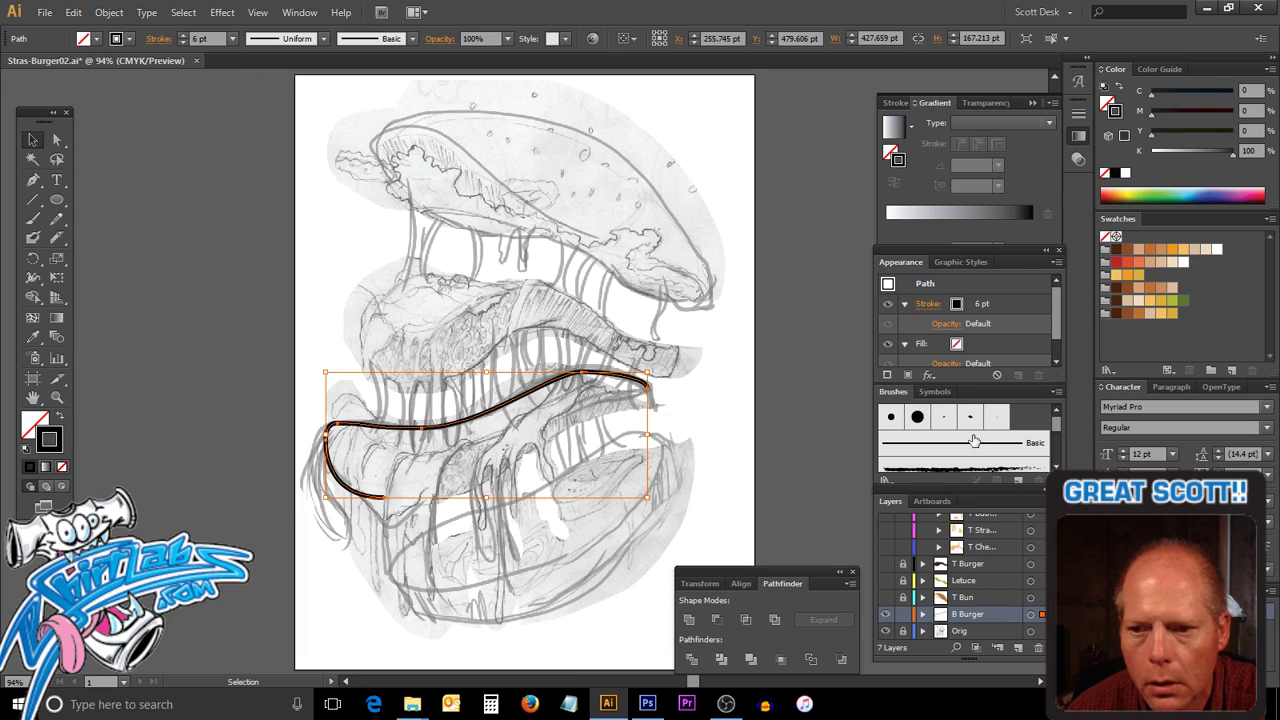
# Apply the Oval brush at 2 pt and show the T Burger layer's brown top patty.
pyautogui.scroll(-5, 1052, 465)
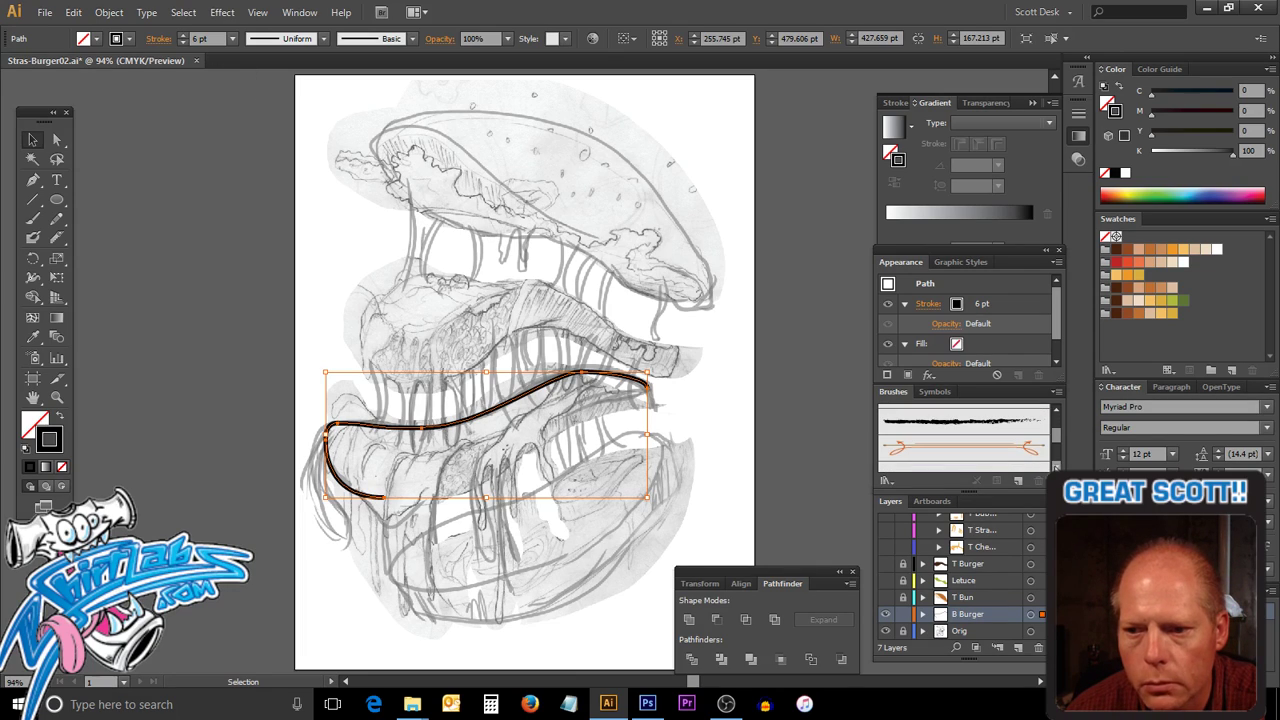
pyautogui.click(1012, 450)
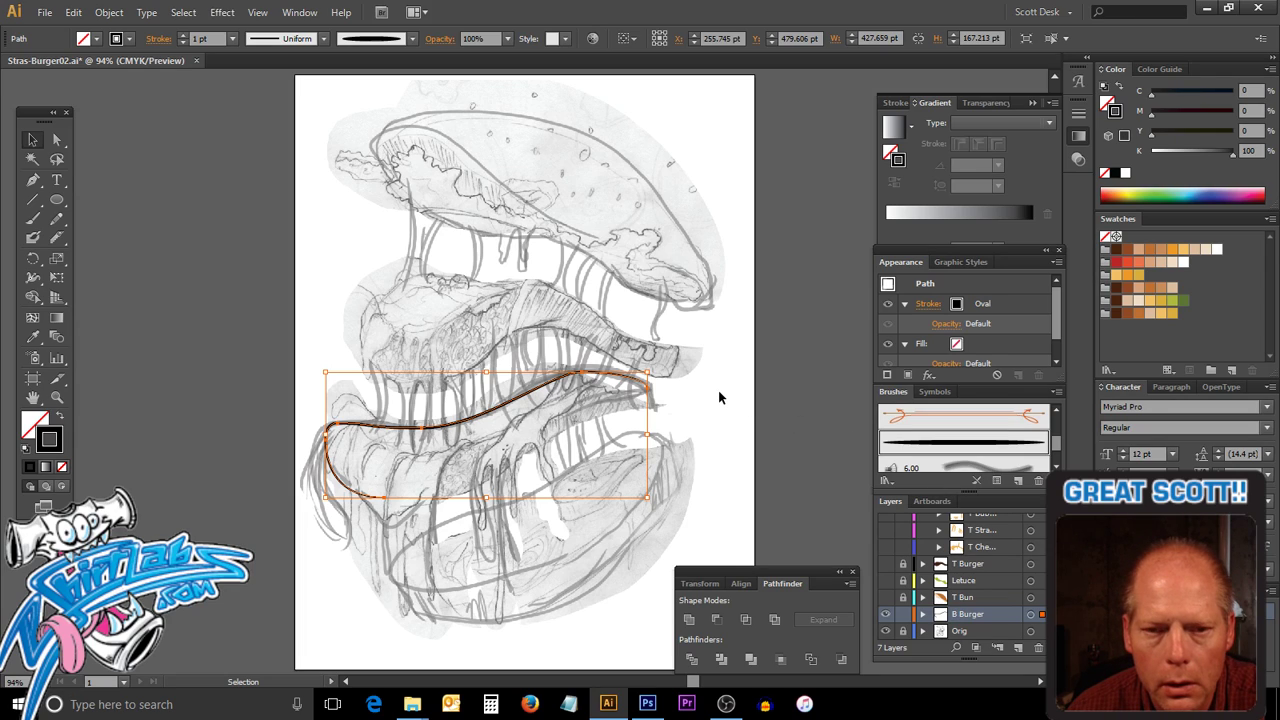
pyautogui.click(184, 34)
pyautogui.click(184, 34)
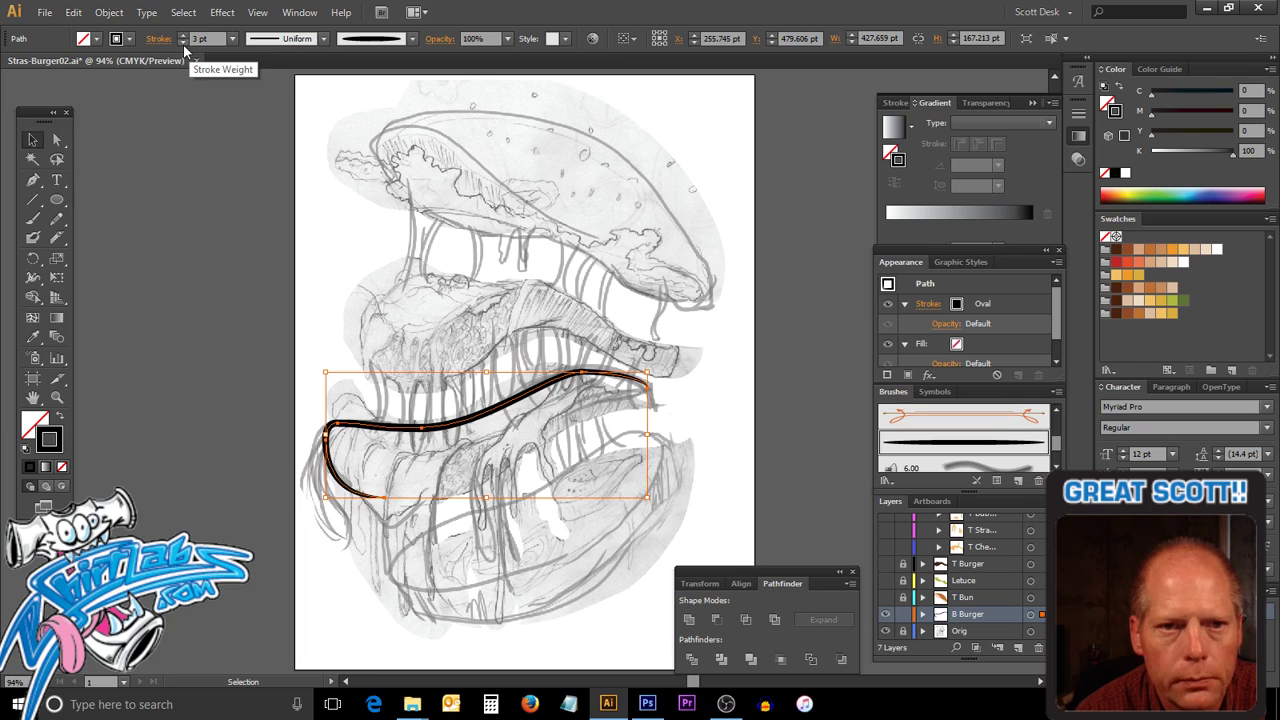
pyautogui.click(184, 42)
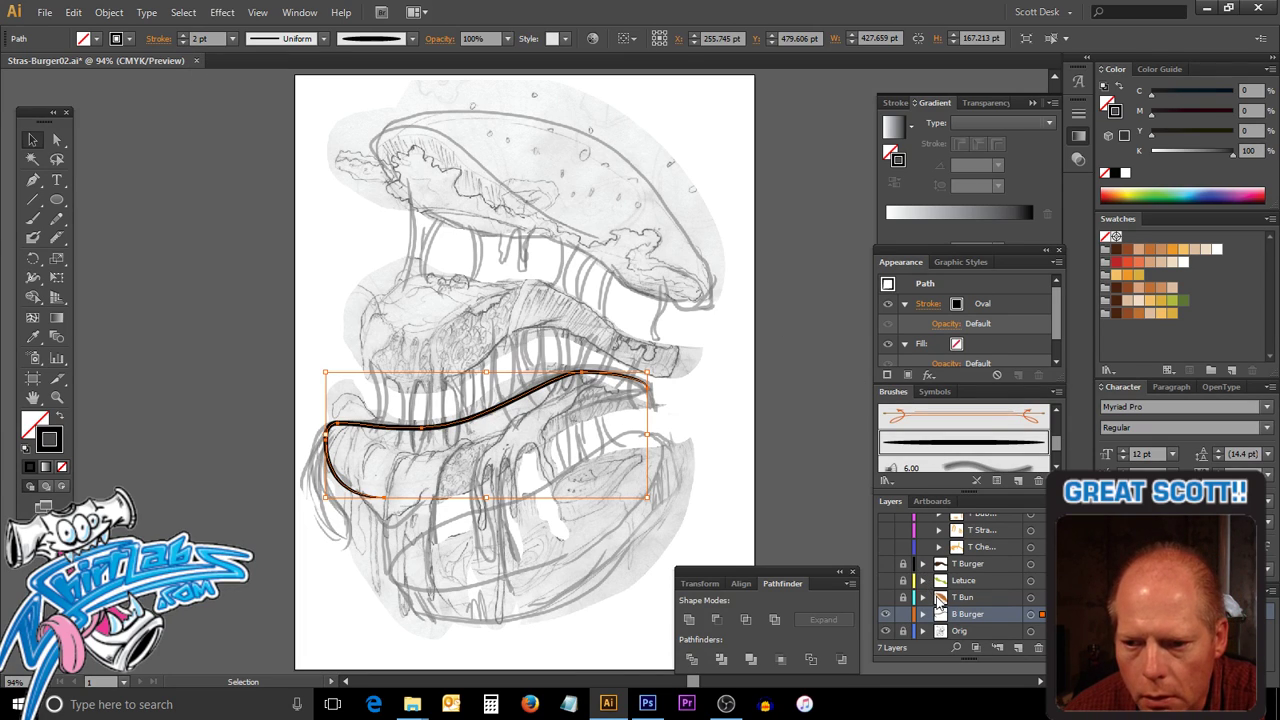
pyautogui.click(885, 564)
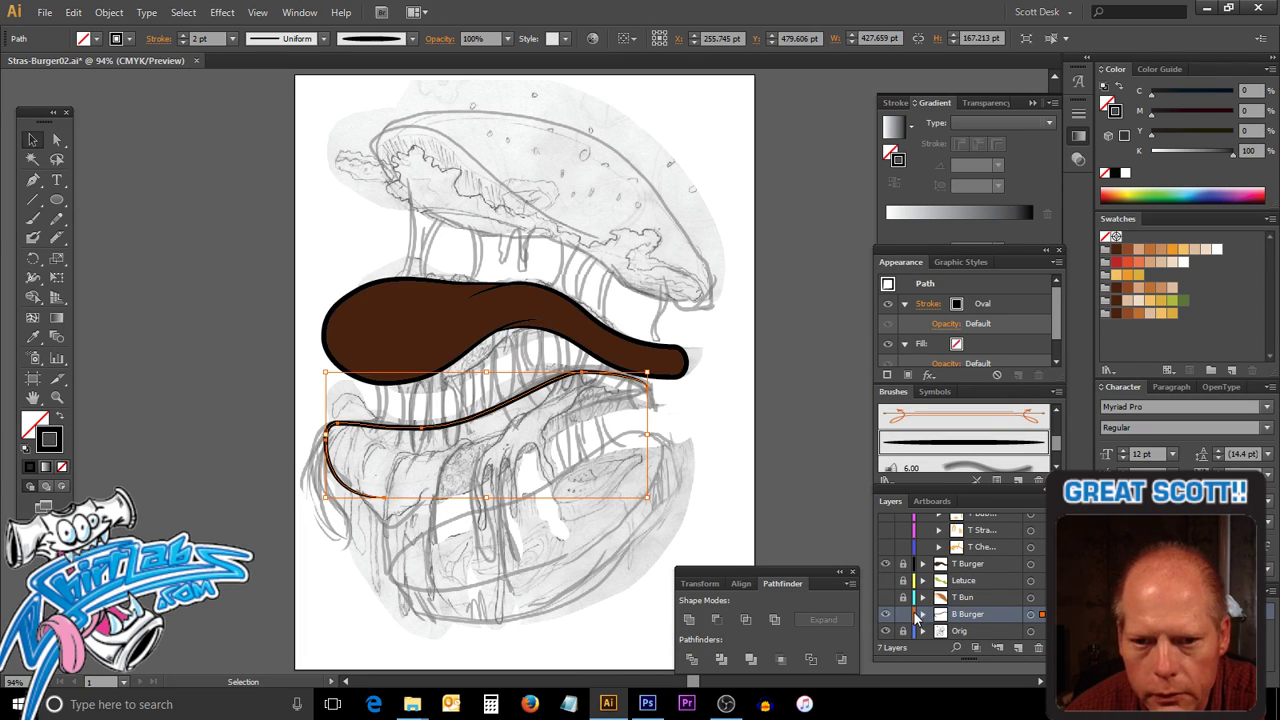
pyautogui.click(747, 475)
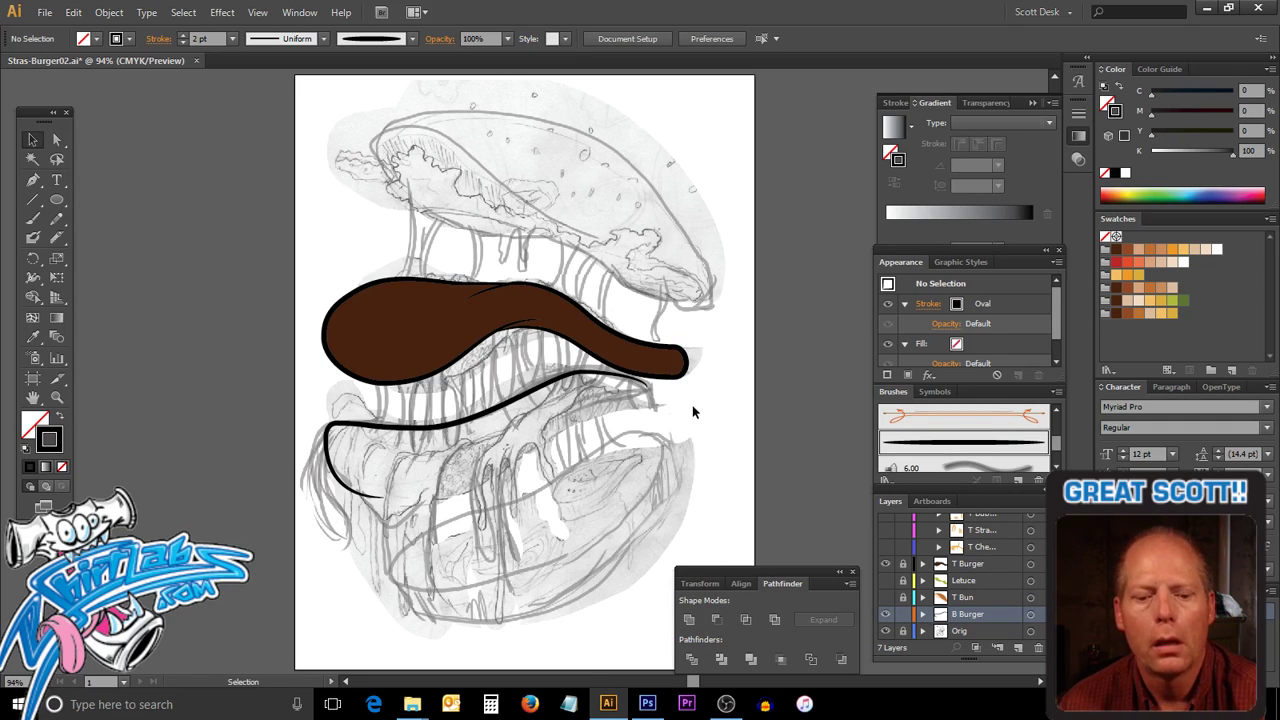
pyautogui.hotkey('ctrl', 'space')
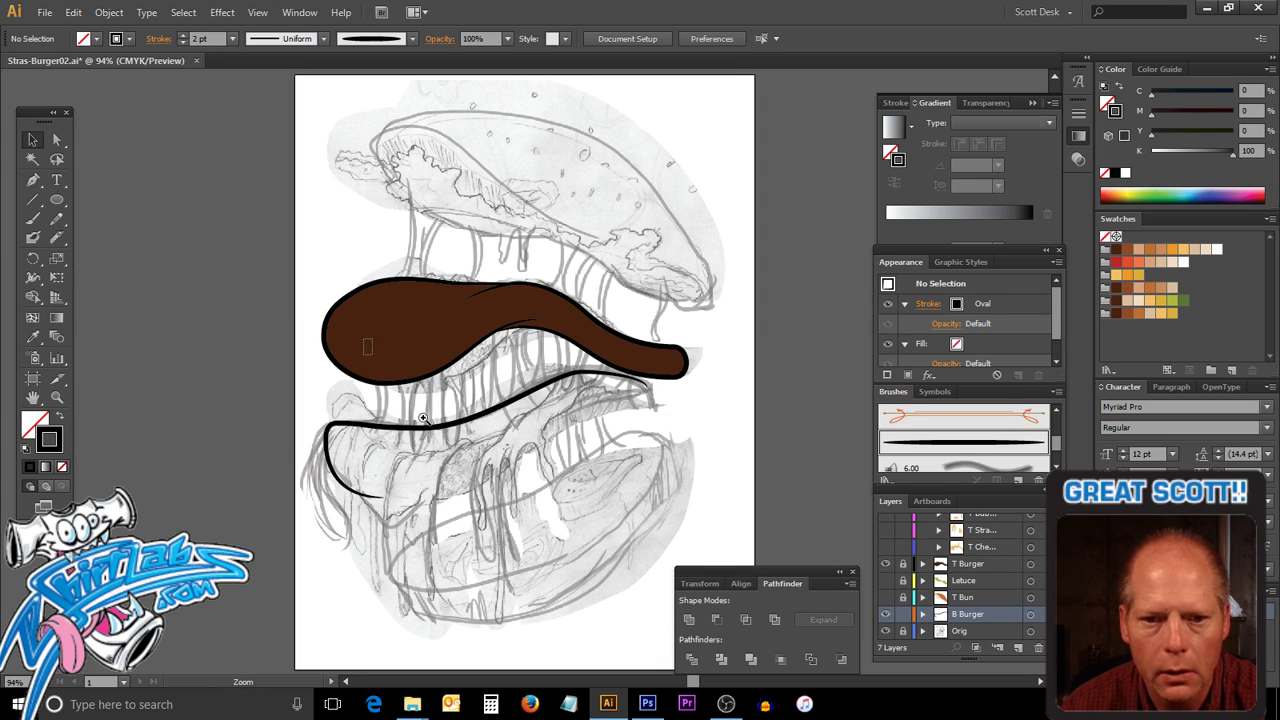
pyautogui.moveTo(364, 342); pyautogui.dragTo(428, 415)
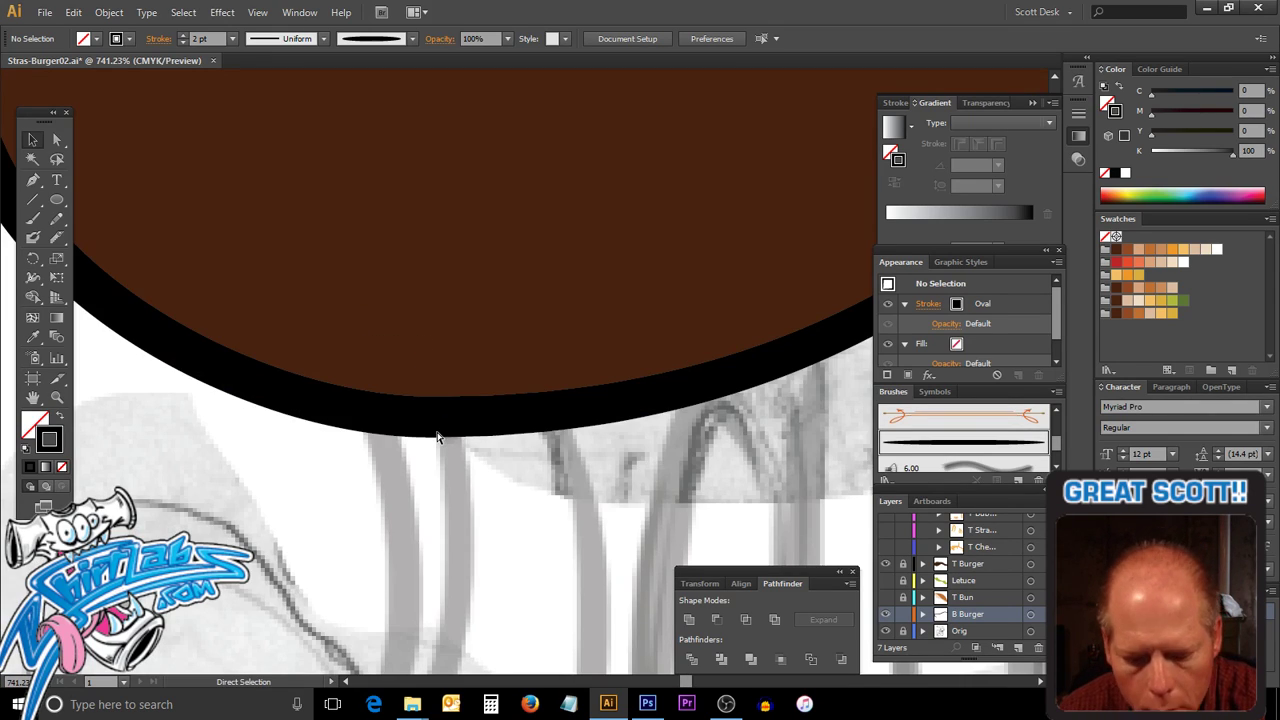
pyautogui.hotkey('ctrl', 'y')
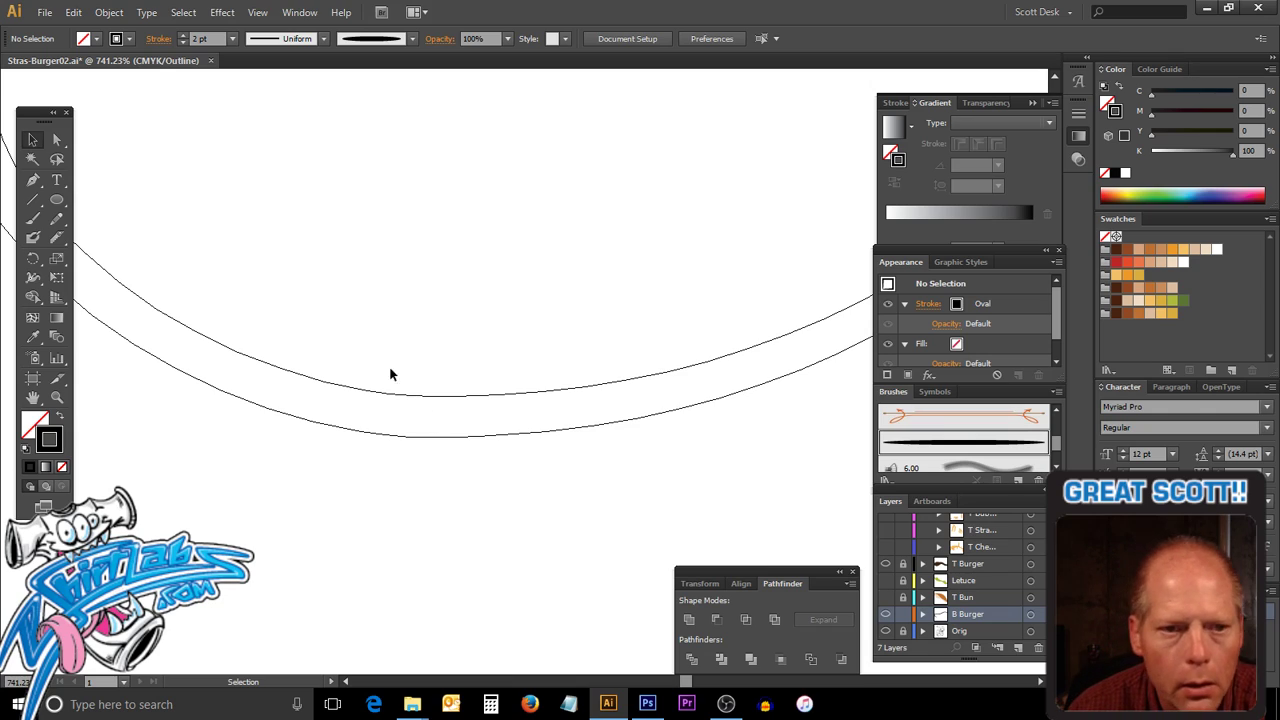
pyautogui.click(57, 199)
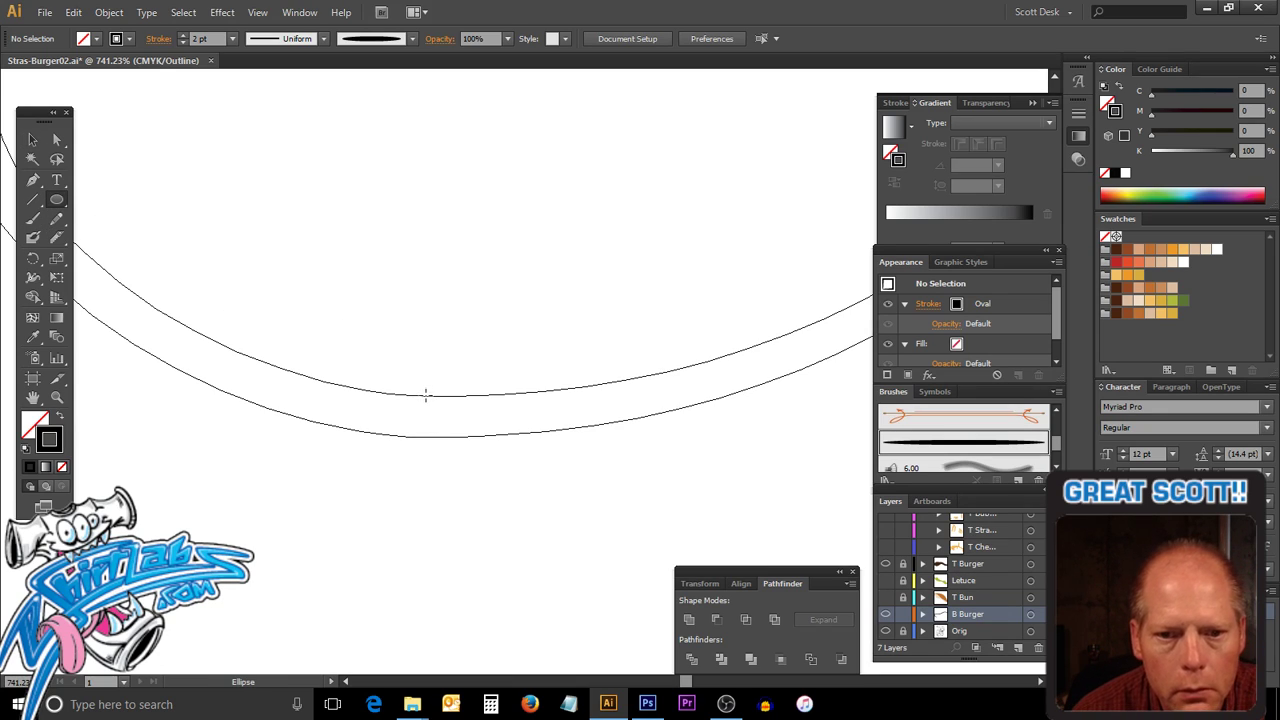
pyautogui.moveTo(443, 395); pyautogui.dragTo(468, 439)
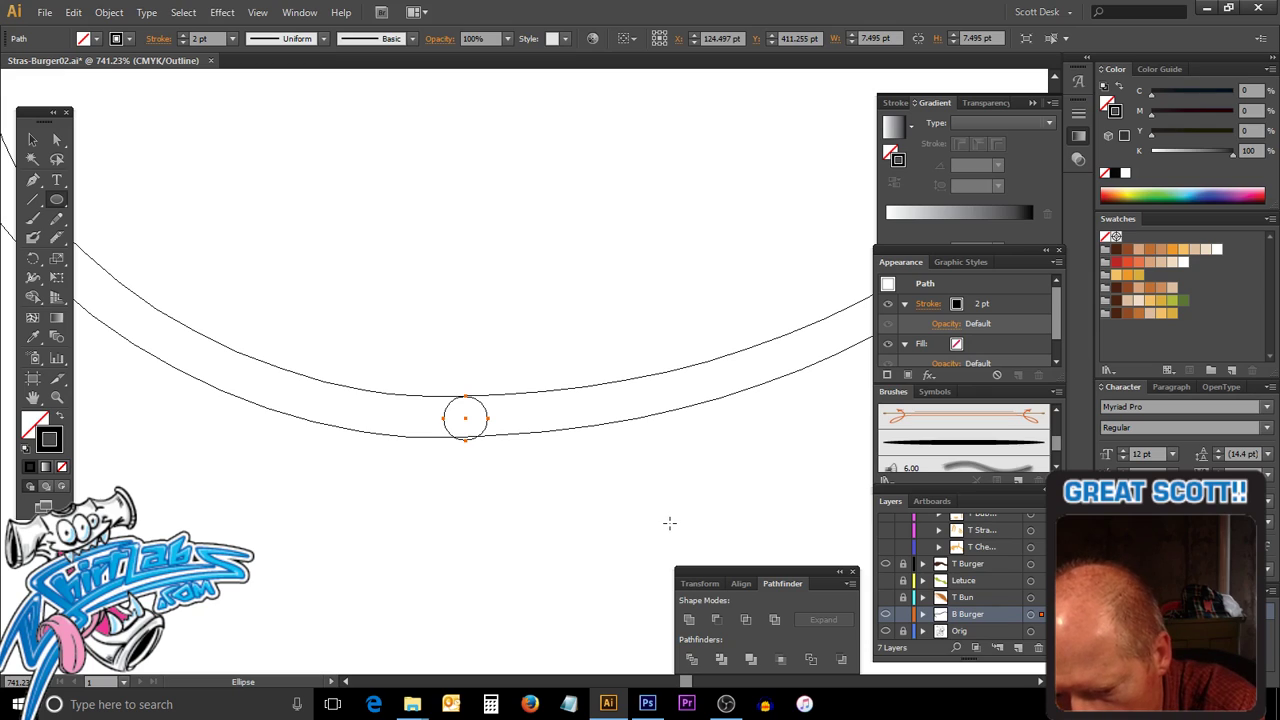
pyautogui.press('Delete')
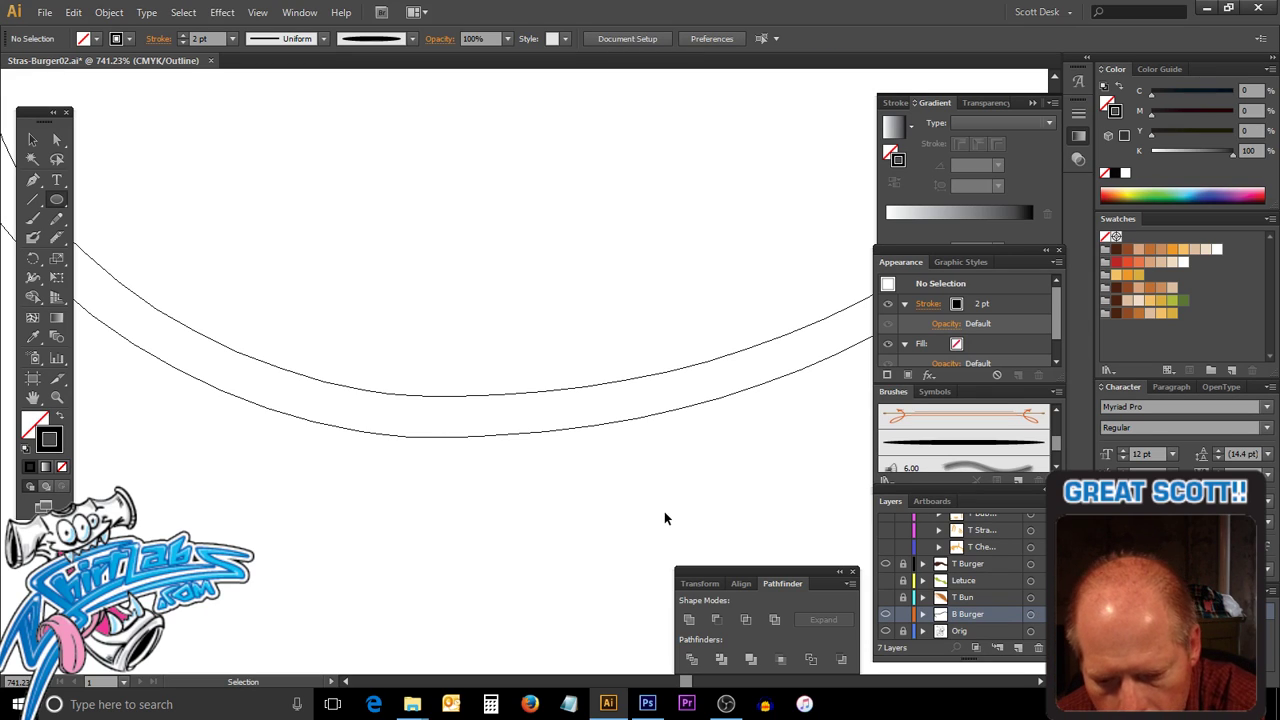
pyautogui.hotkey('ctrl', 'y')
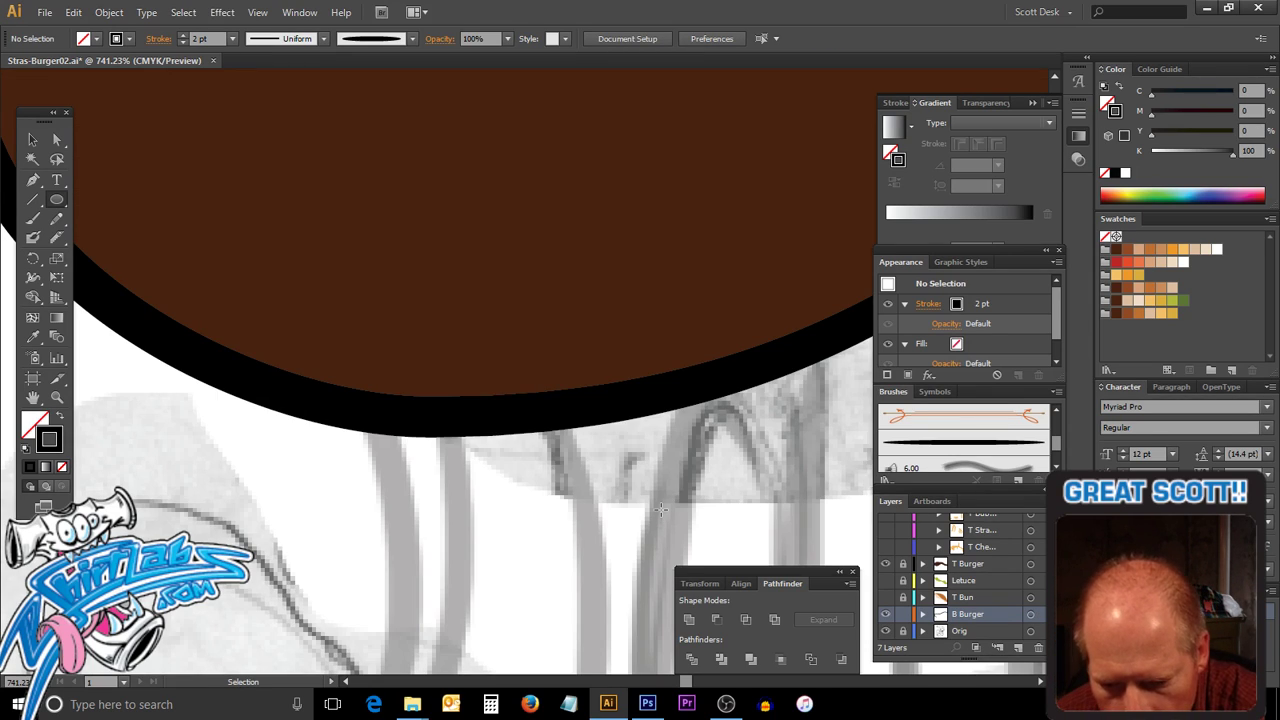
# Continue the open lower patty outline with Pen curves along the sketch's lower edge.
pyautogui.hotkey('ctrl', '0')
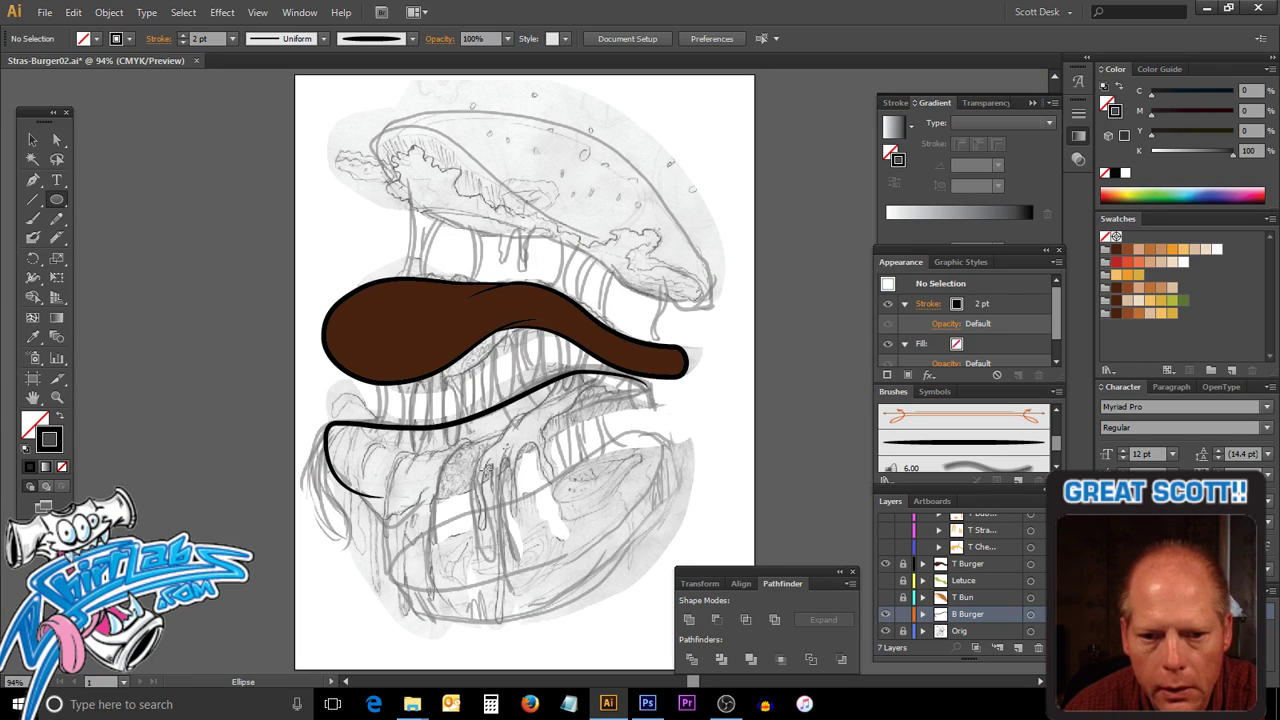
pyautogui.click(57, 140)
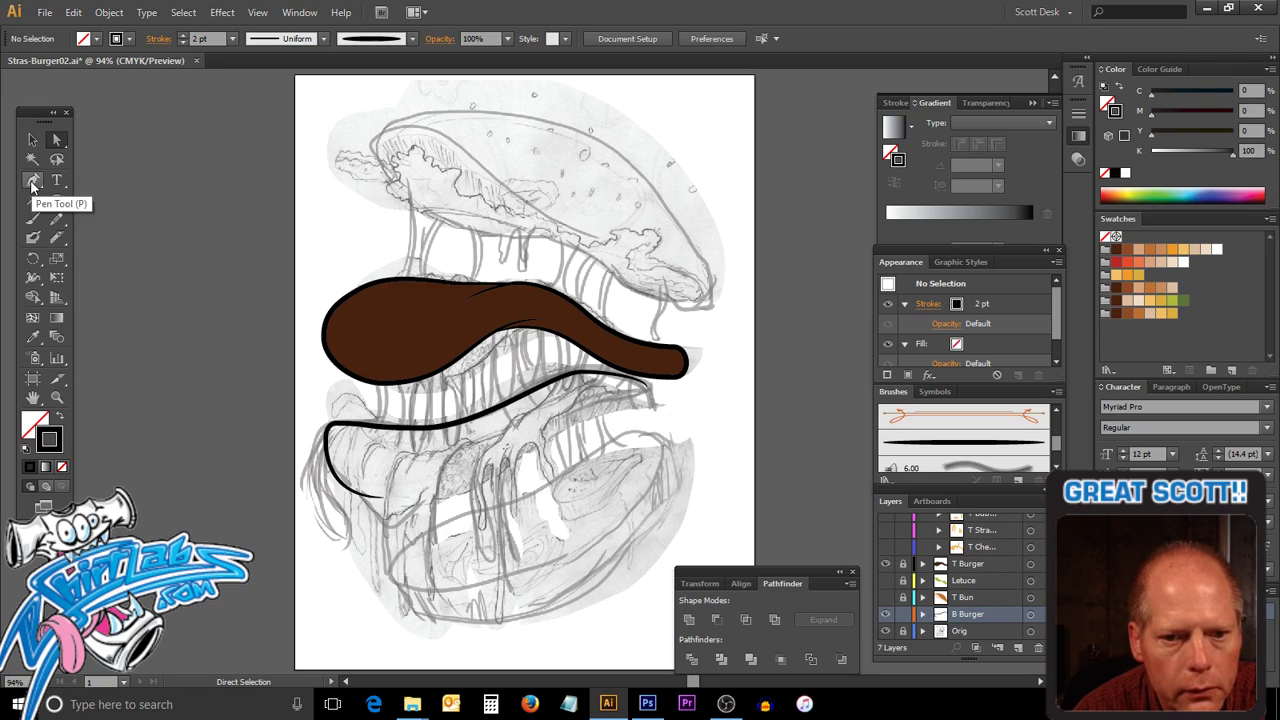
pyautogui.click(33, 182)
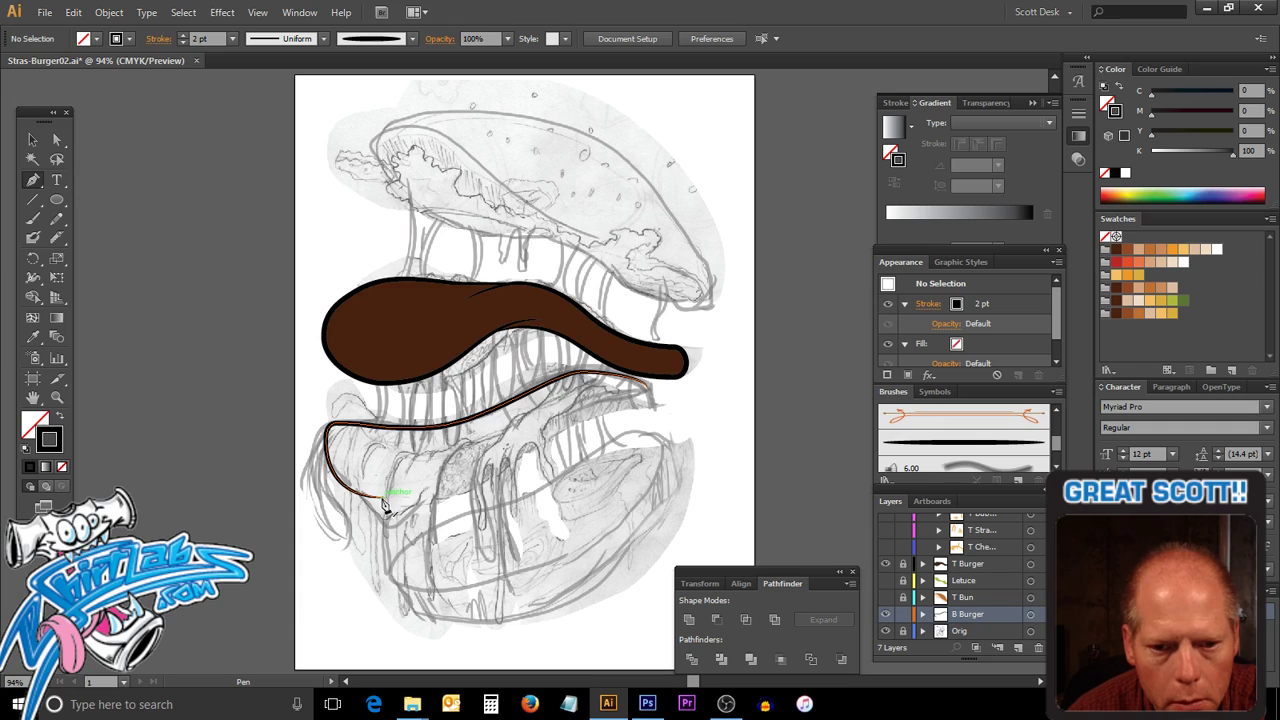
pyautogui.moveTo(387, 505); pyautogui.dragTo(460, 492)
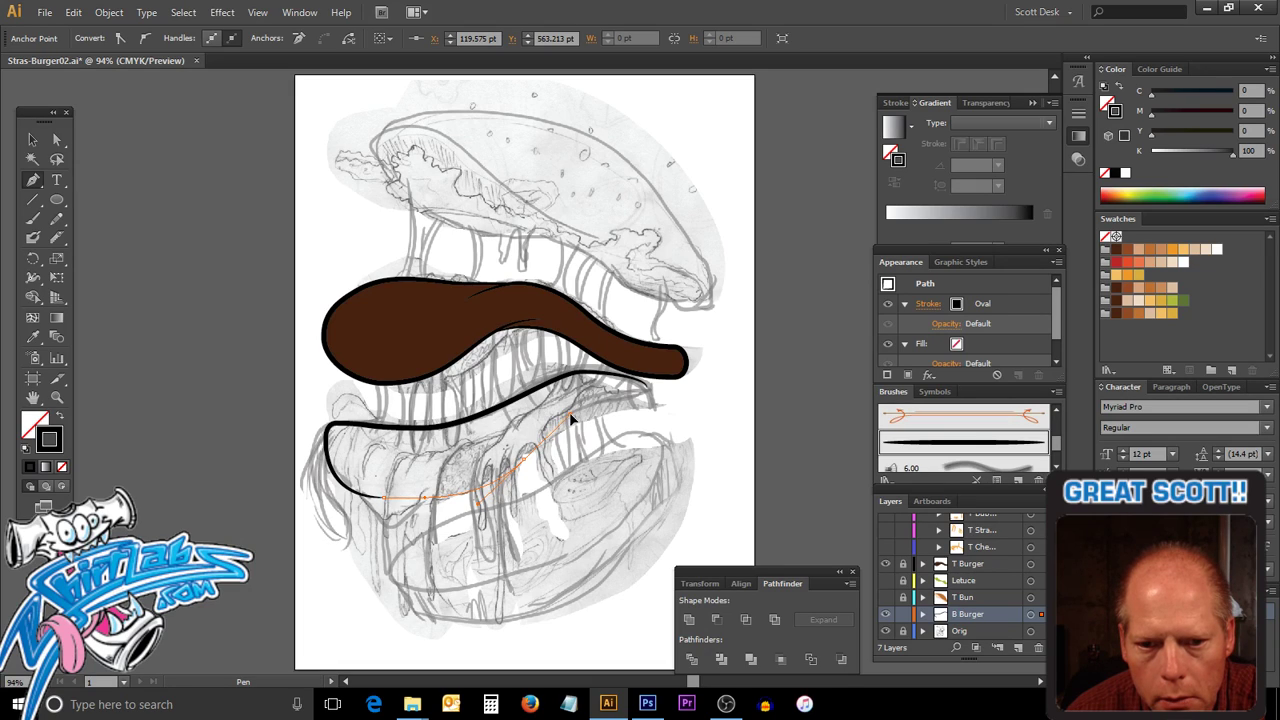
pyautogui.moveTo(571, 418); pyautogui.dragTo(537, 518)
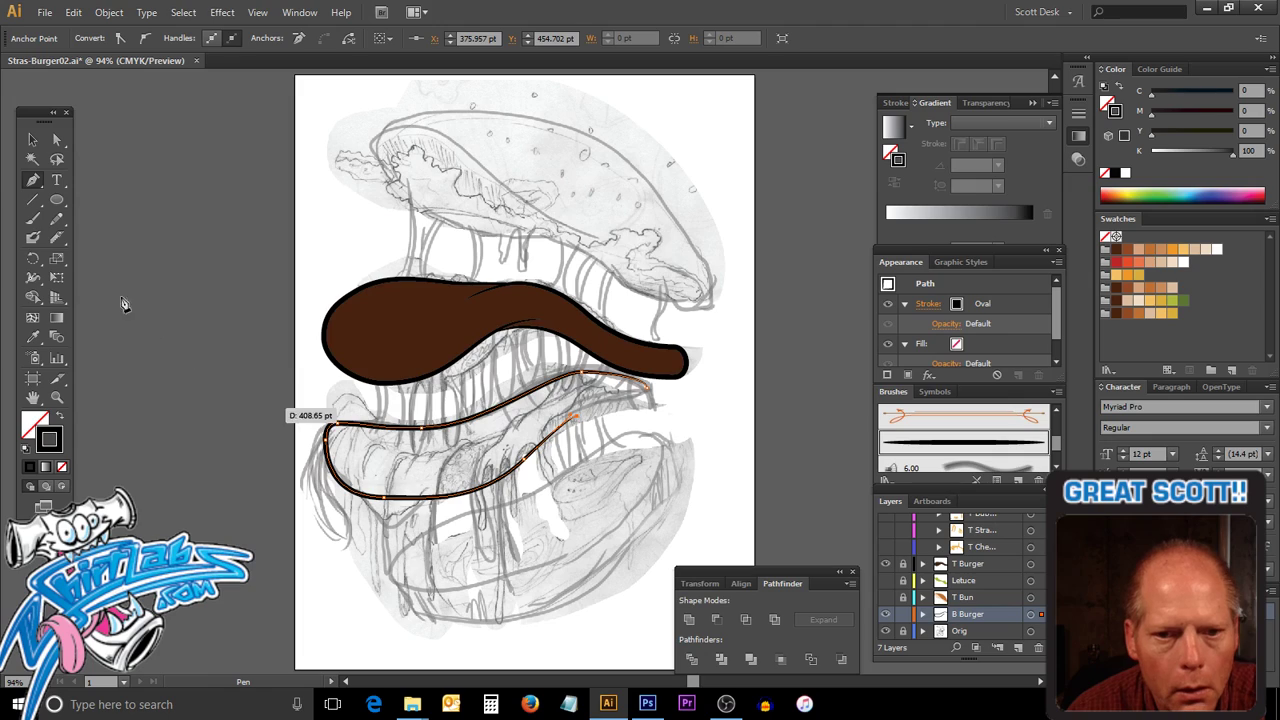
# Drag the outline's bottom anchor slightly down to ease the curve, then deselect.
pyautogui.click(56, 140)
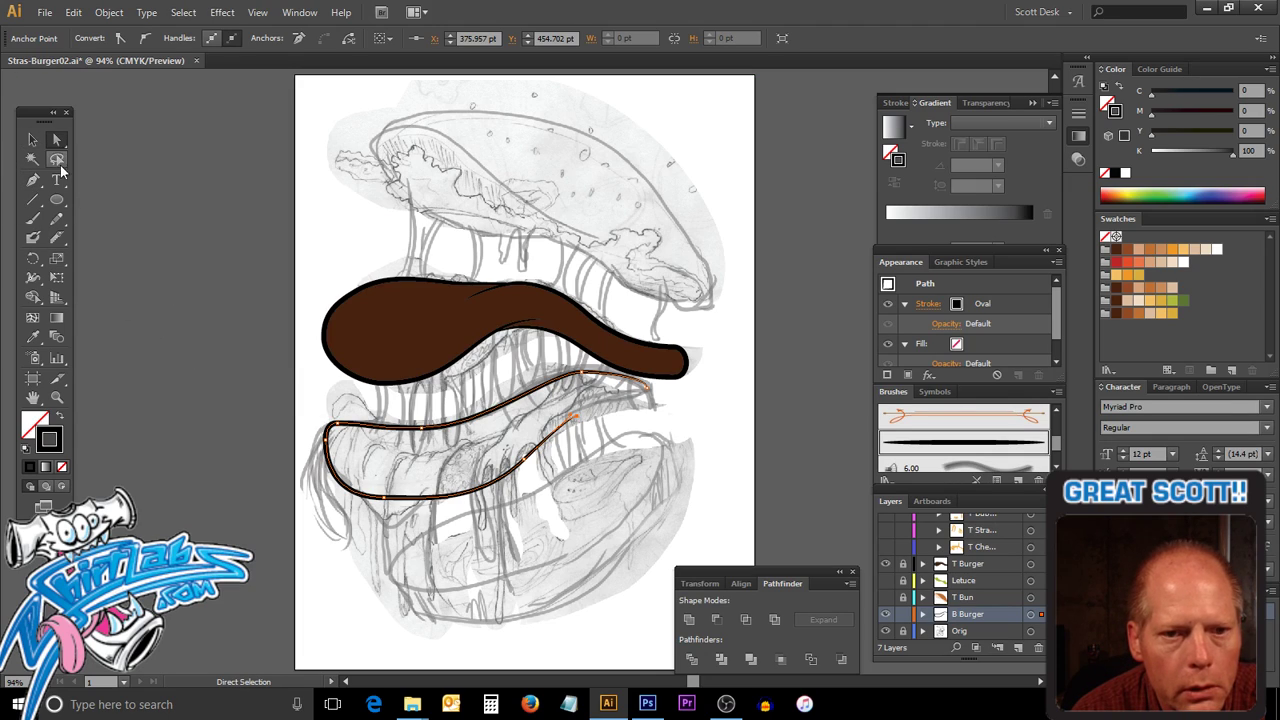
pyautogui.click(388, 496)
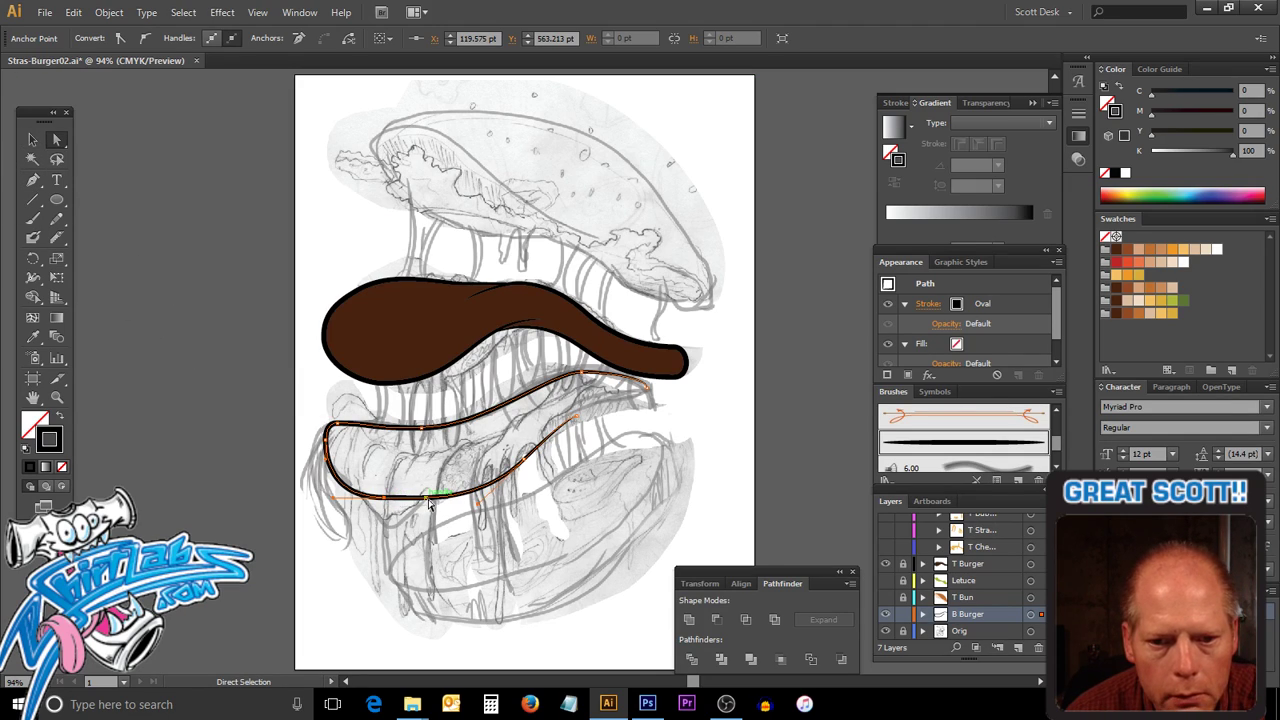
pyautogui.moveTo(428, 502); pyautogui.dragTo(433, 512)
pyautogui.click(437, 538)
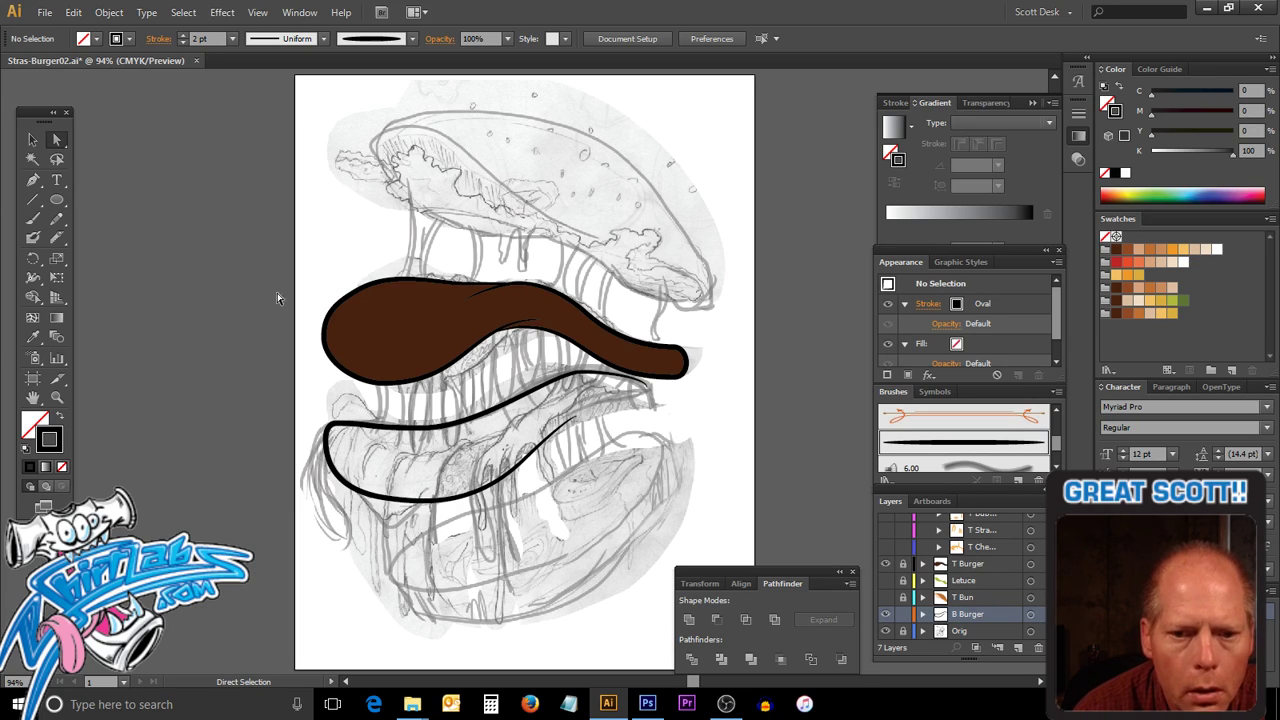
# Drag the lower outline's bottom segment in two moves to match the sketch, then deselect.
pyautogui.click(466, 527)
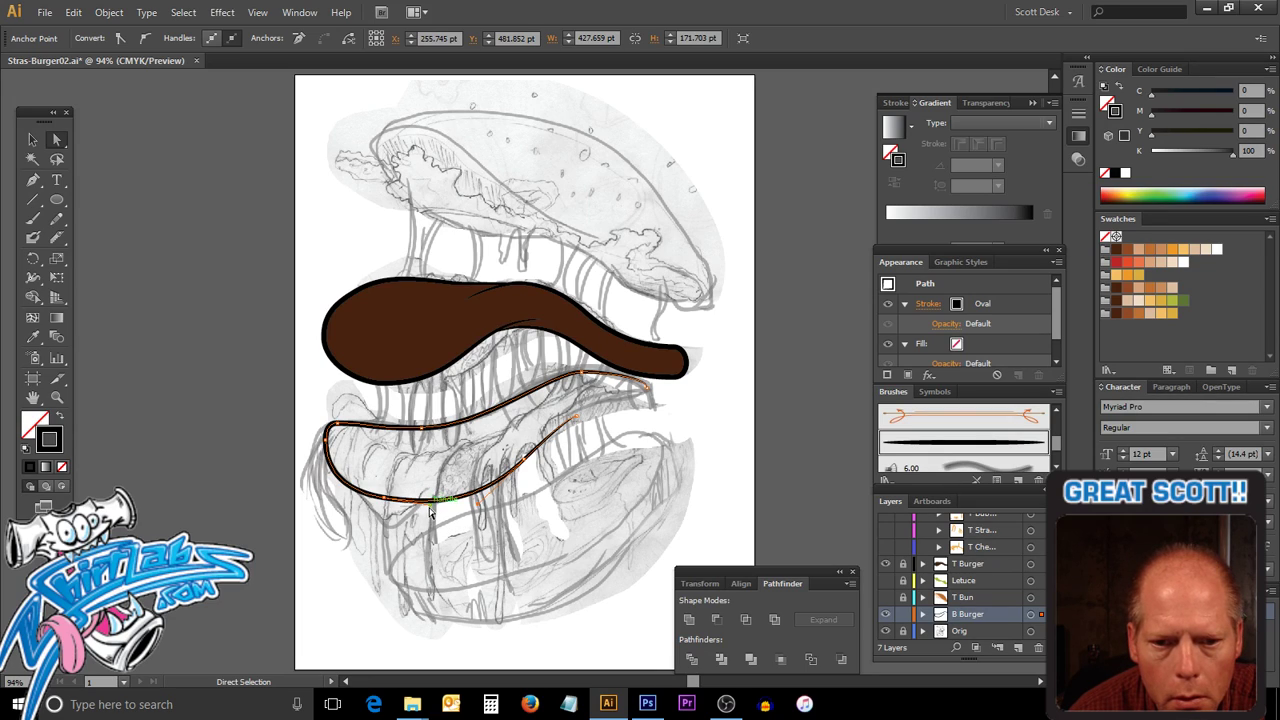
pyautogui.moveTo(382, 500); pyautogui.dragTo(393, 512)
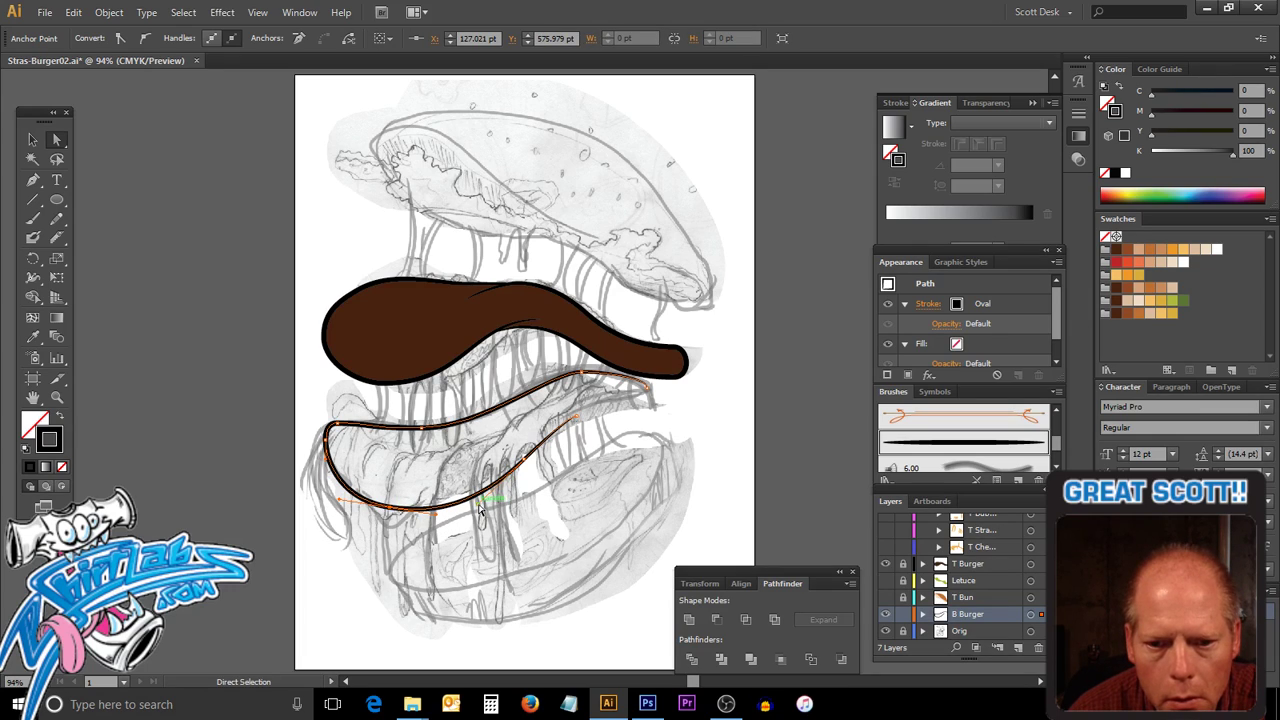
pyautogui.moveTo(480, 507); pyautogui.dragTo(486, 505)
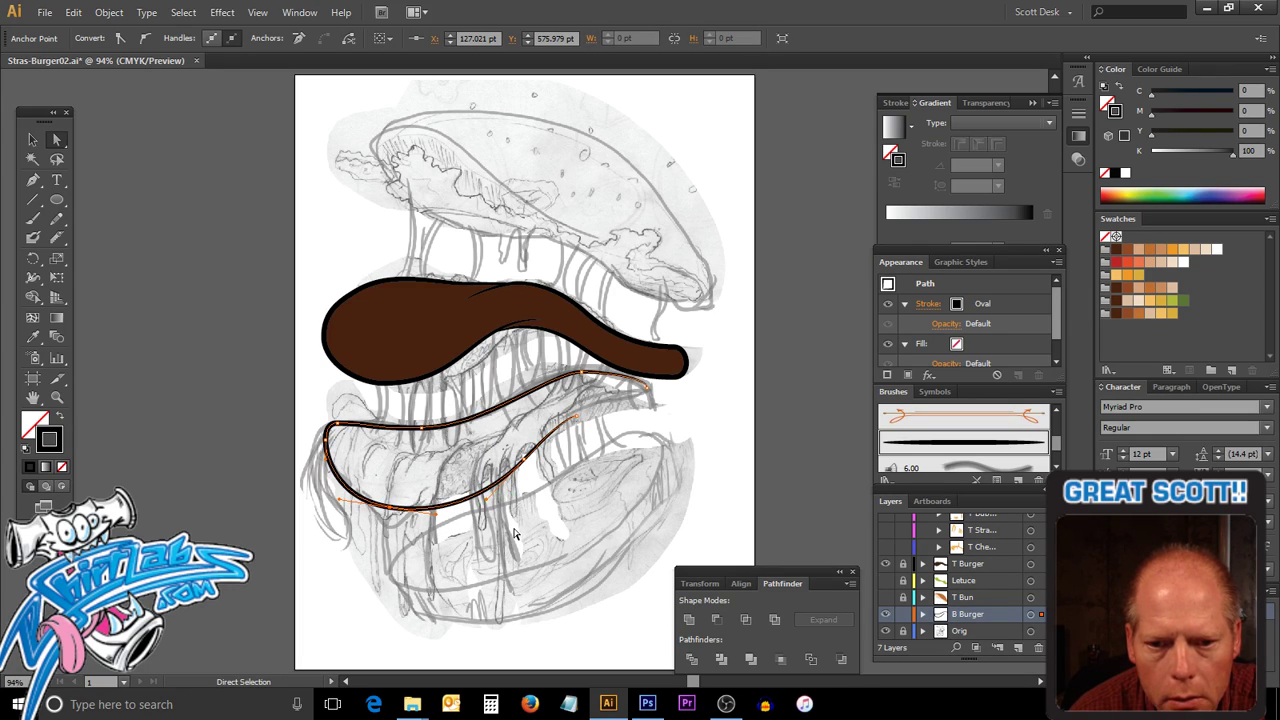
pyautogui.click(517, 532)
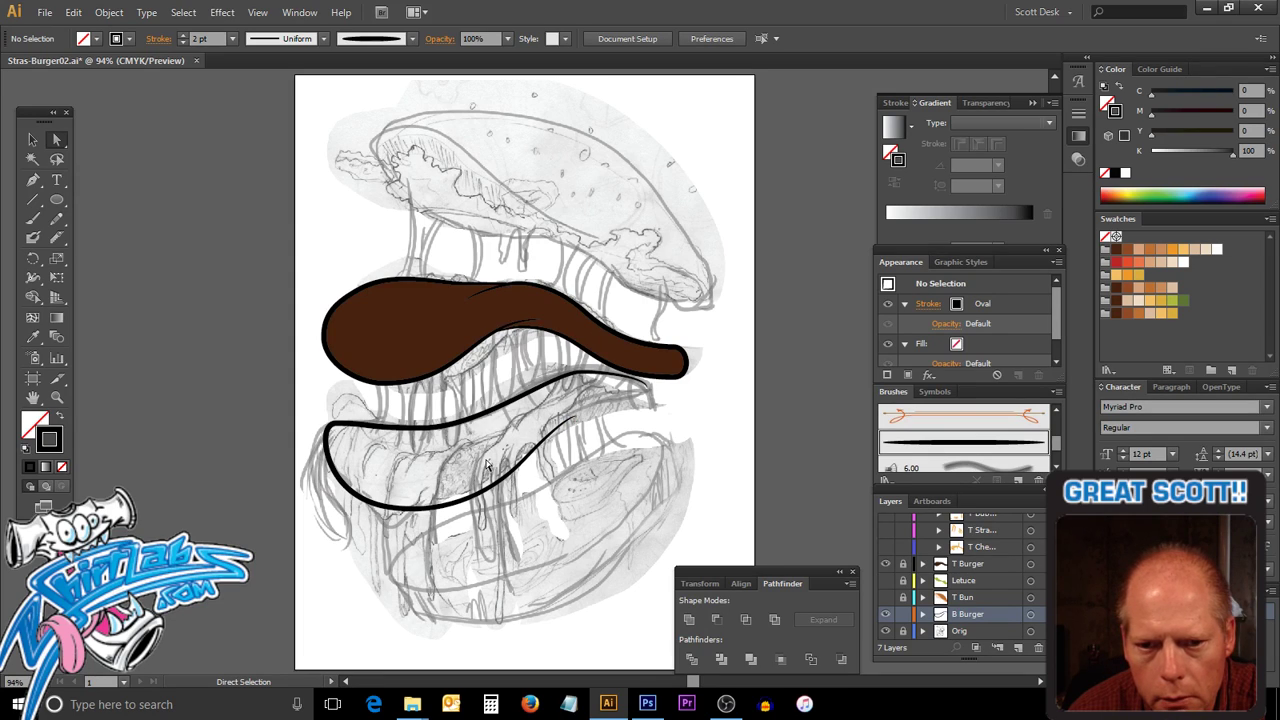
# Draw a curved inner line from the patty's left end to its right tip and adjust its anchors.
pyautogui.click(34, 182)
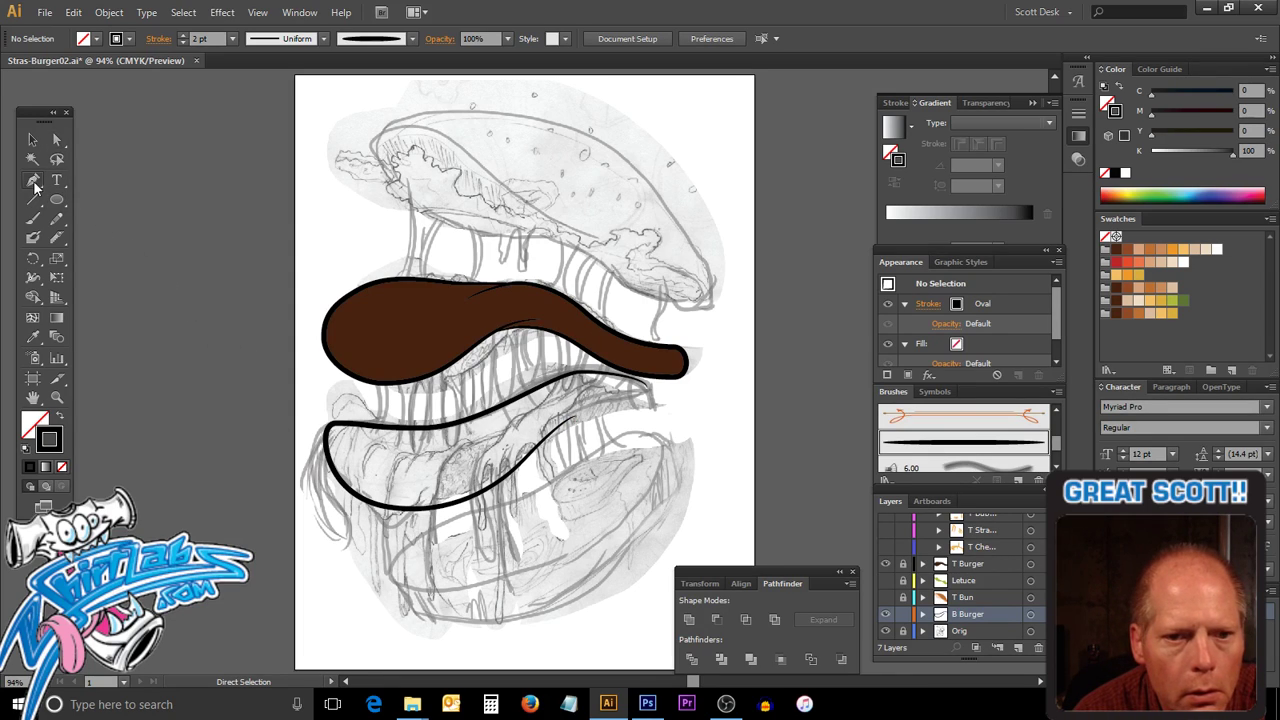
pyautogui.click(336, 432)
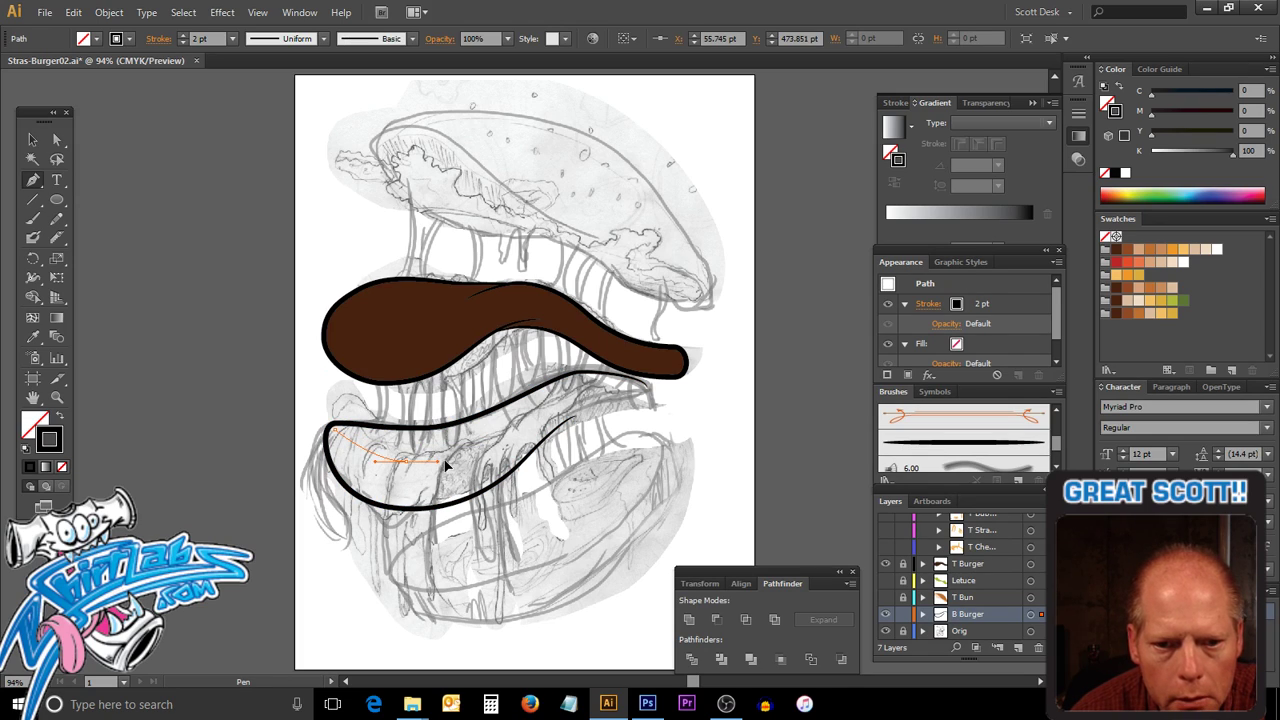
pyautogui.moveTo(513, 425); pyautogui.dragTo(515, 424)
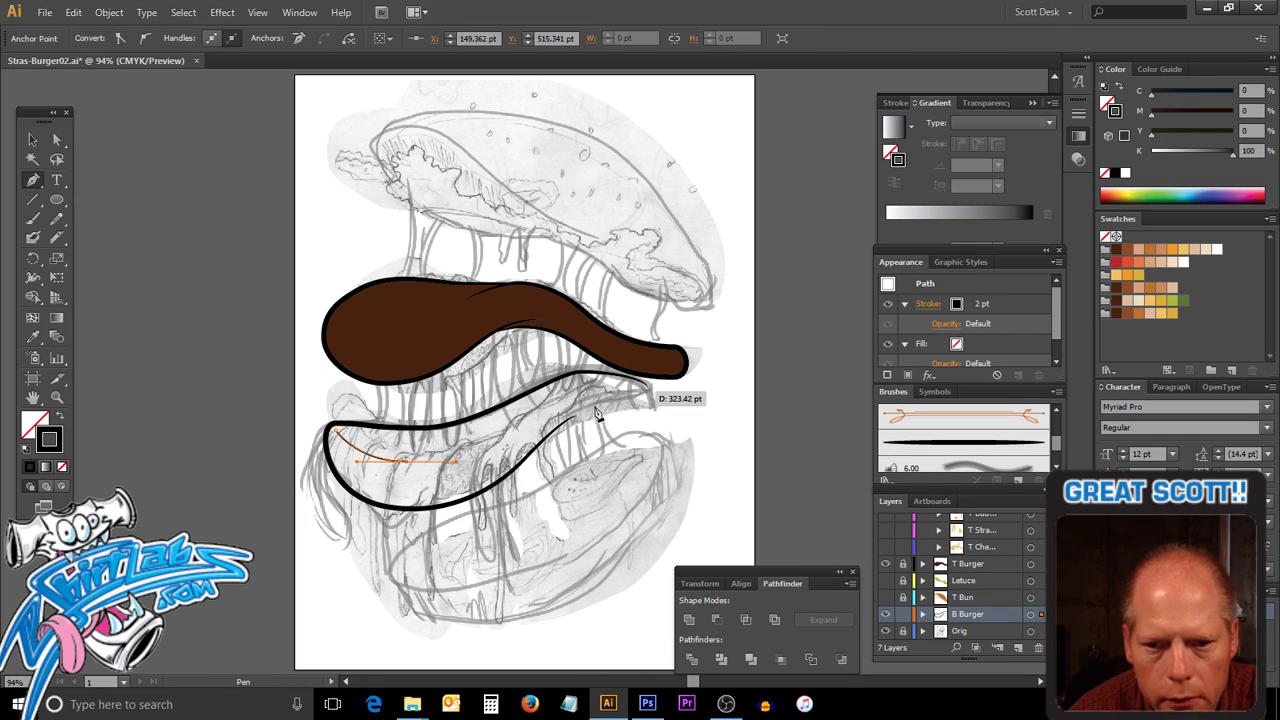
pyautogui.click(655, 402)
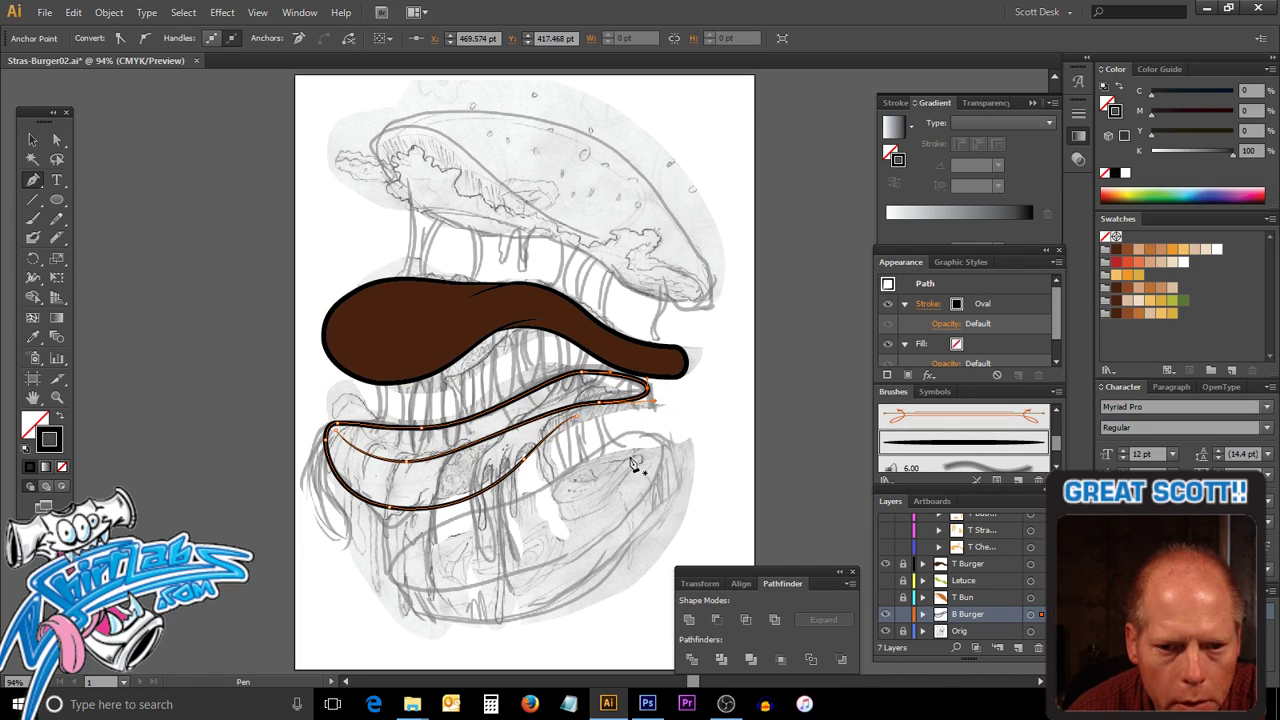
pyautogui.keyDown('ctrl'); pyautogui.click(620, 370); pyautogui.keyUp('ctrl')
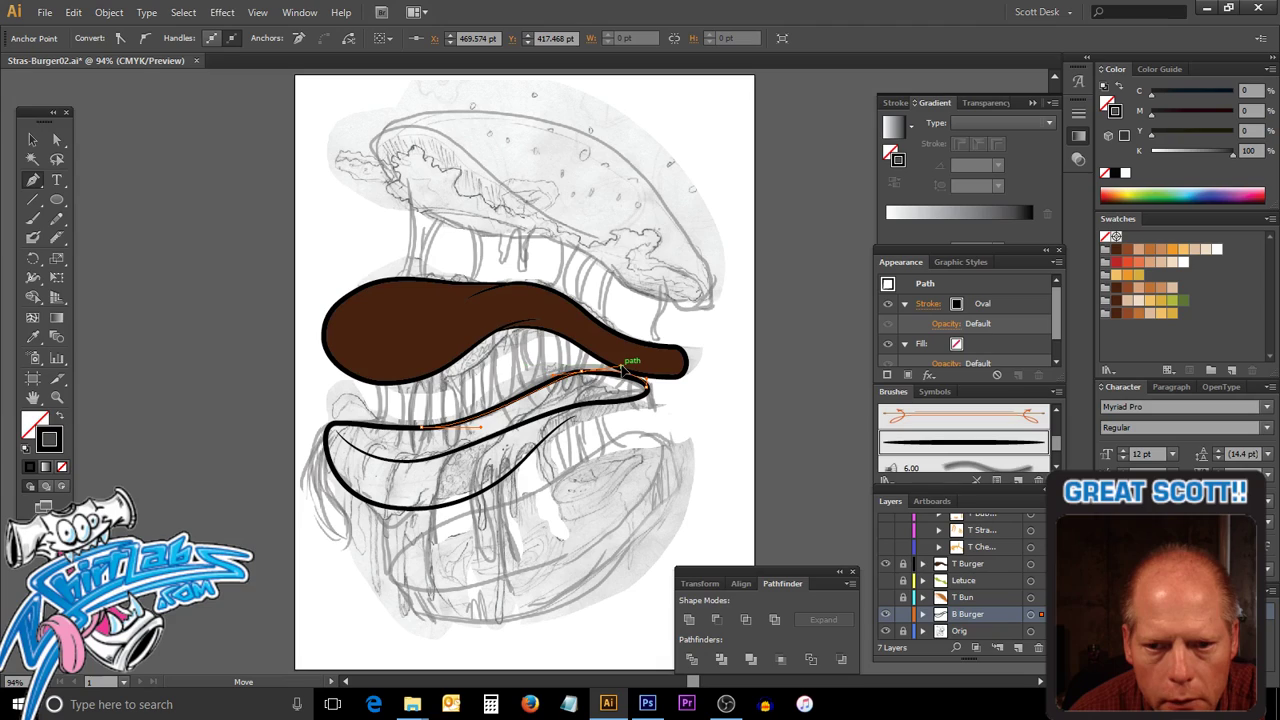
pyautogui.keyDown('ctrl'); pyautogui.click(624, 368); pyautogui.keyUp('ctrl')
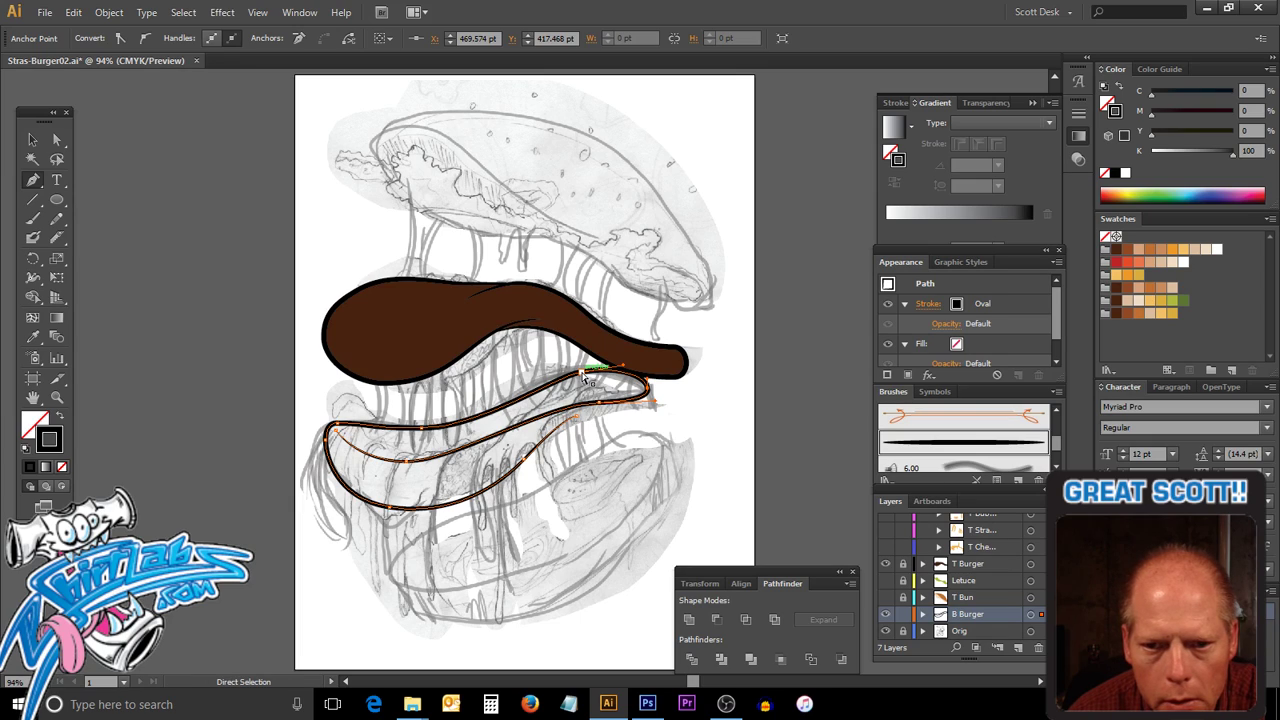
pyautogui.moveTo(583, 378); pyautogui.dragTo(613, 372)
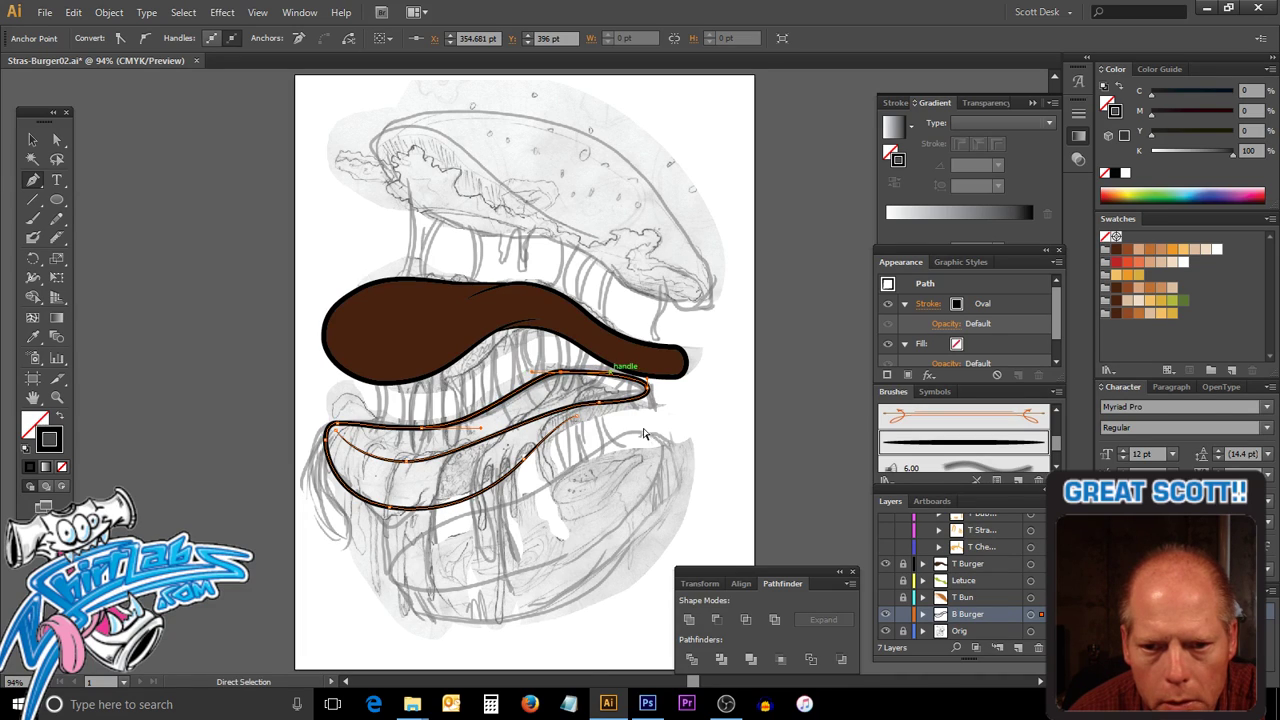
pyautogui.moveTo(537, 380); pyautogui.dragTo(506, 390)
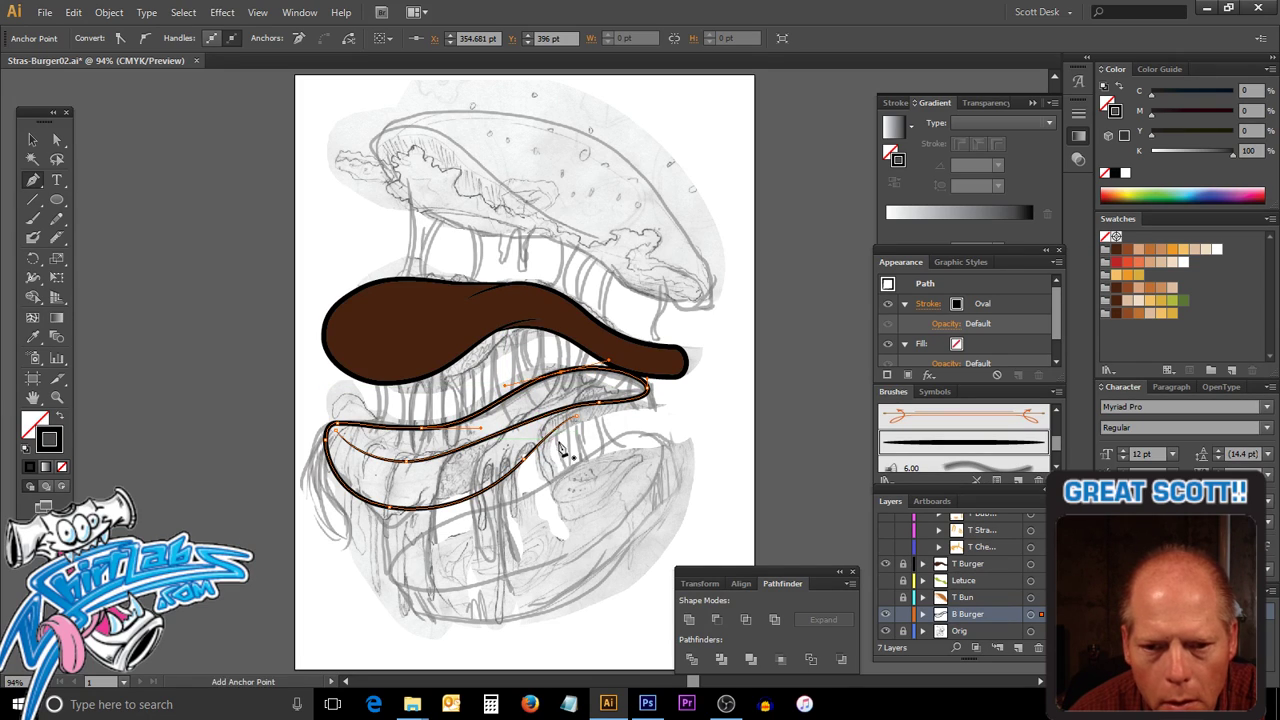
# Add a second curved line from partway along the bottom sweeping up to the right tip.
pyautogui.keyDown('ctrl'); pyautogui.click(565, 475); pyautogui.keyUp('ctrl')
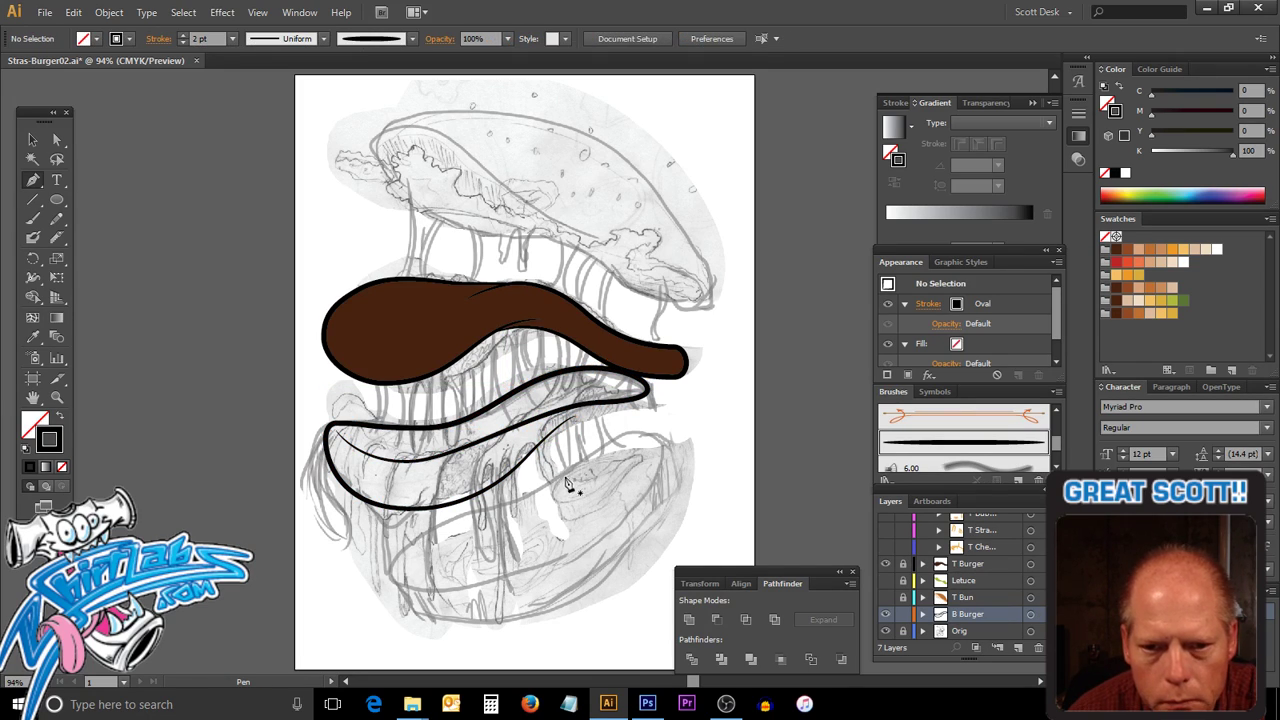
pyautogui.click(519, 475)
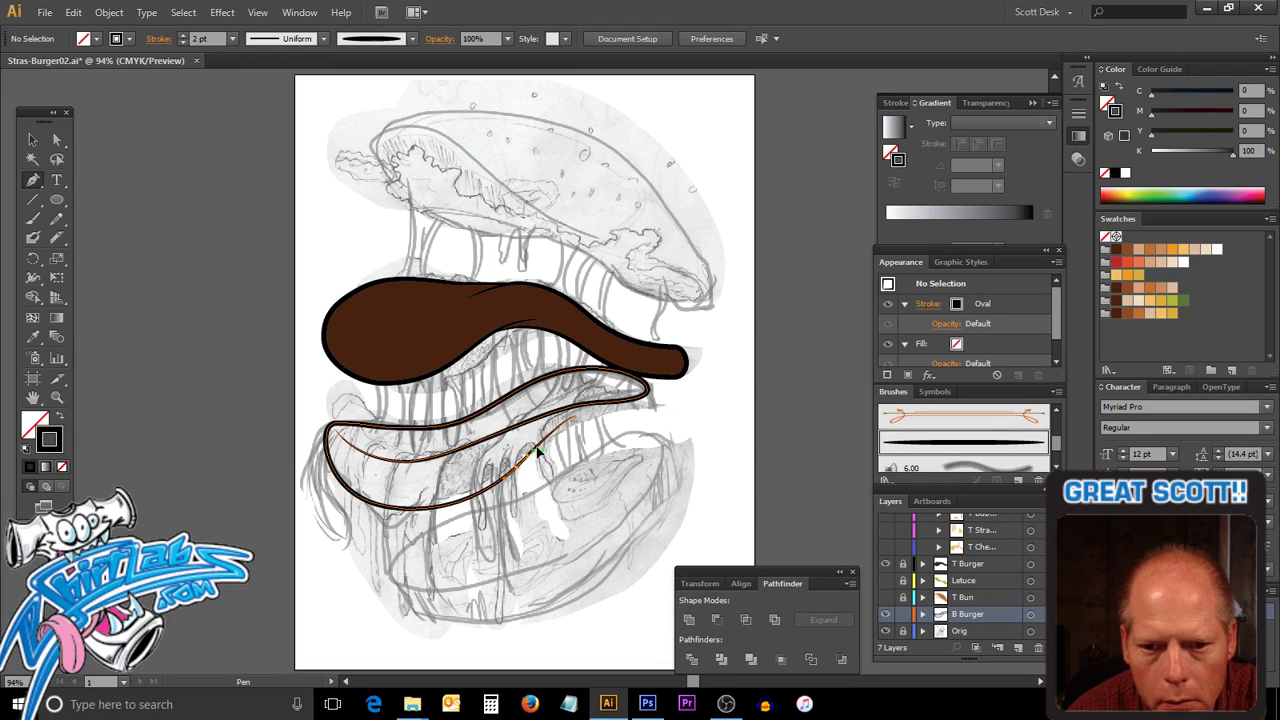
pyautogui.click(612, 424)
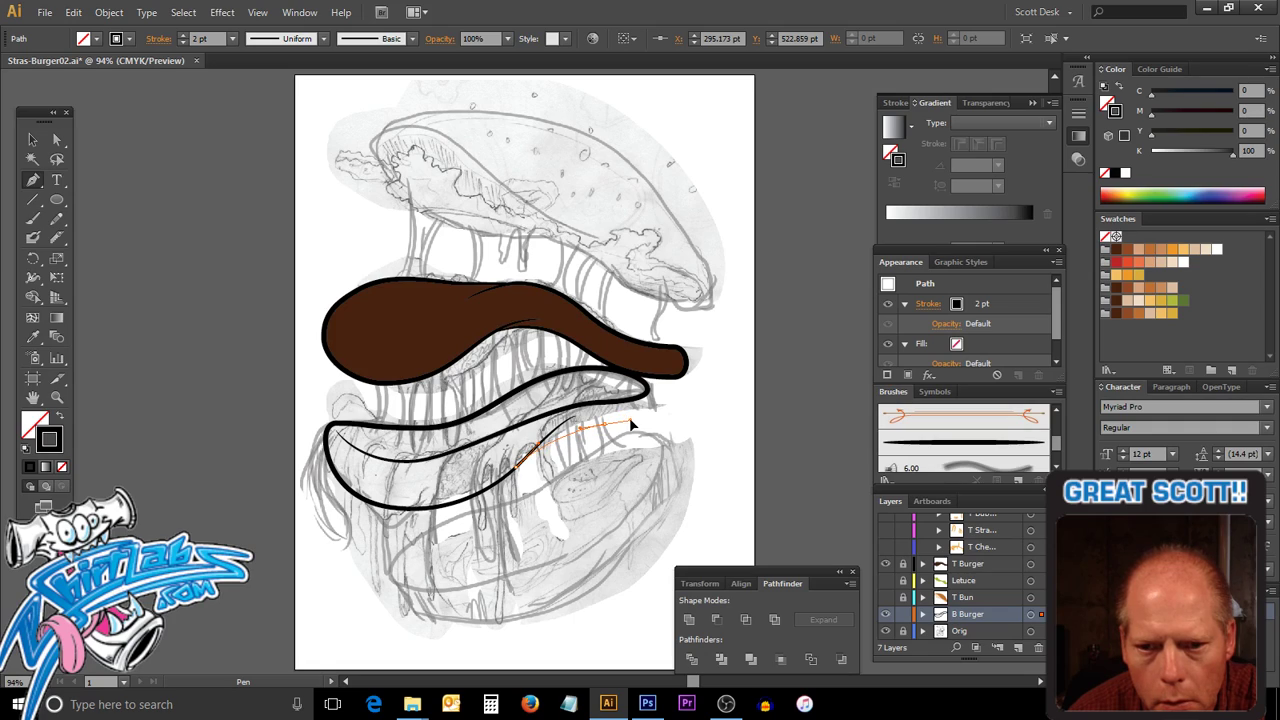
pyautogui.moveTo(630, 419); pyautogui.dragTo(647, 363)
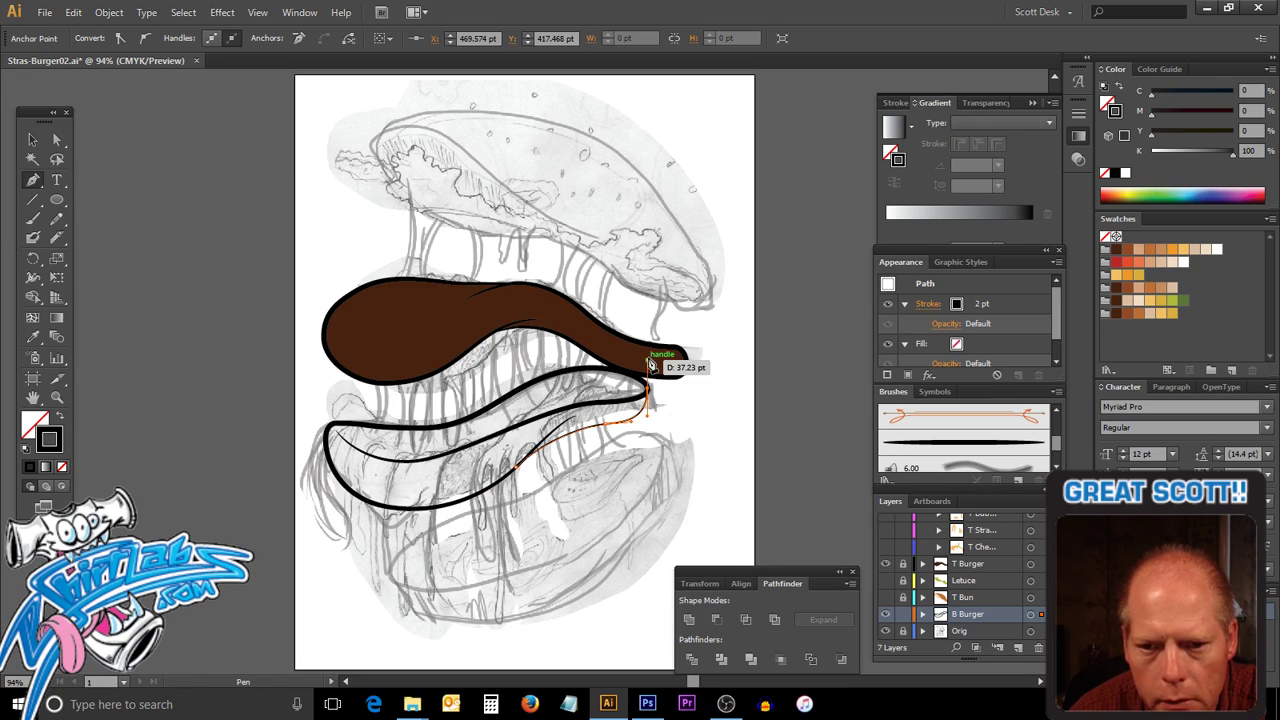
pyautogui.keyDown('ctrl'); pyautogui.click(663, 457); pyautogui.keyUp('ctrl')
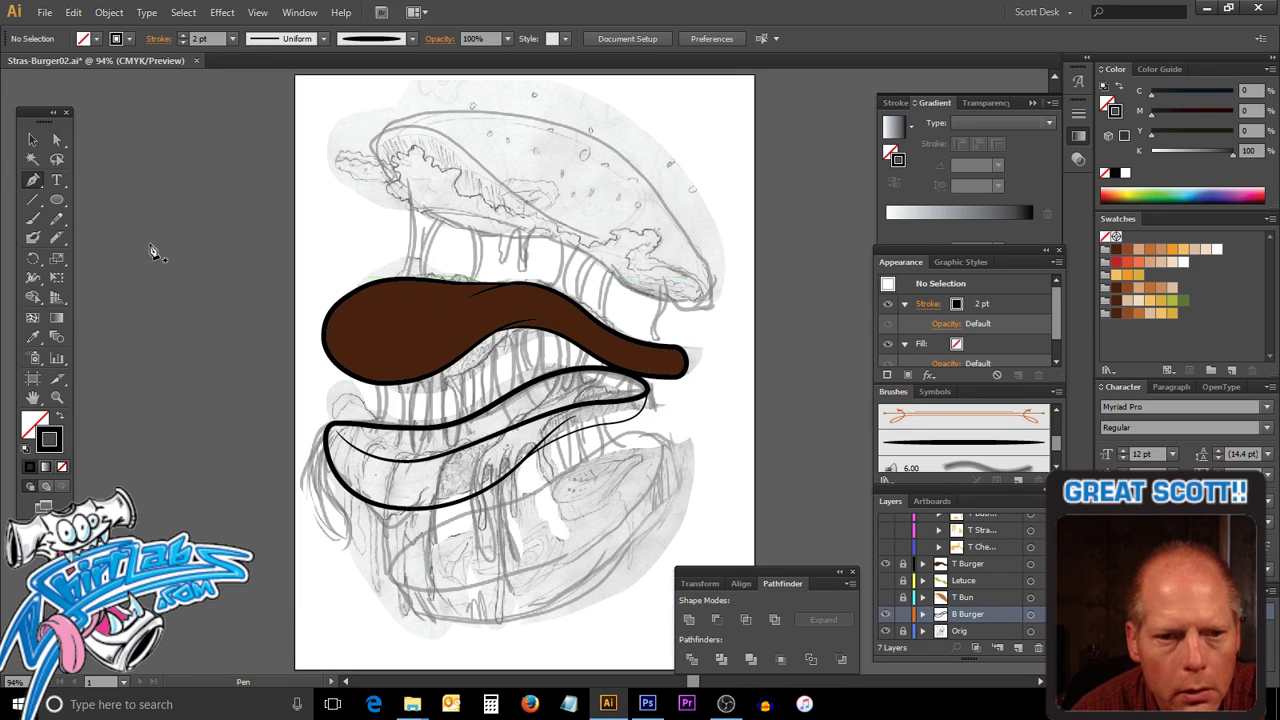
# Set the lower patty's thin inner curve to a 5 pt stroke weight.
pyautogui.click(33, 141)
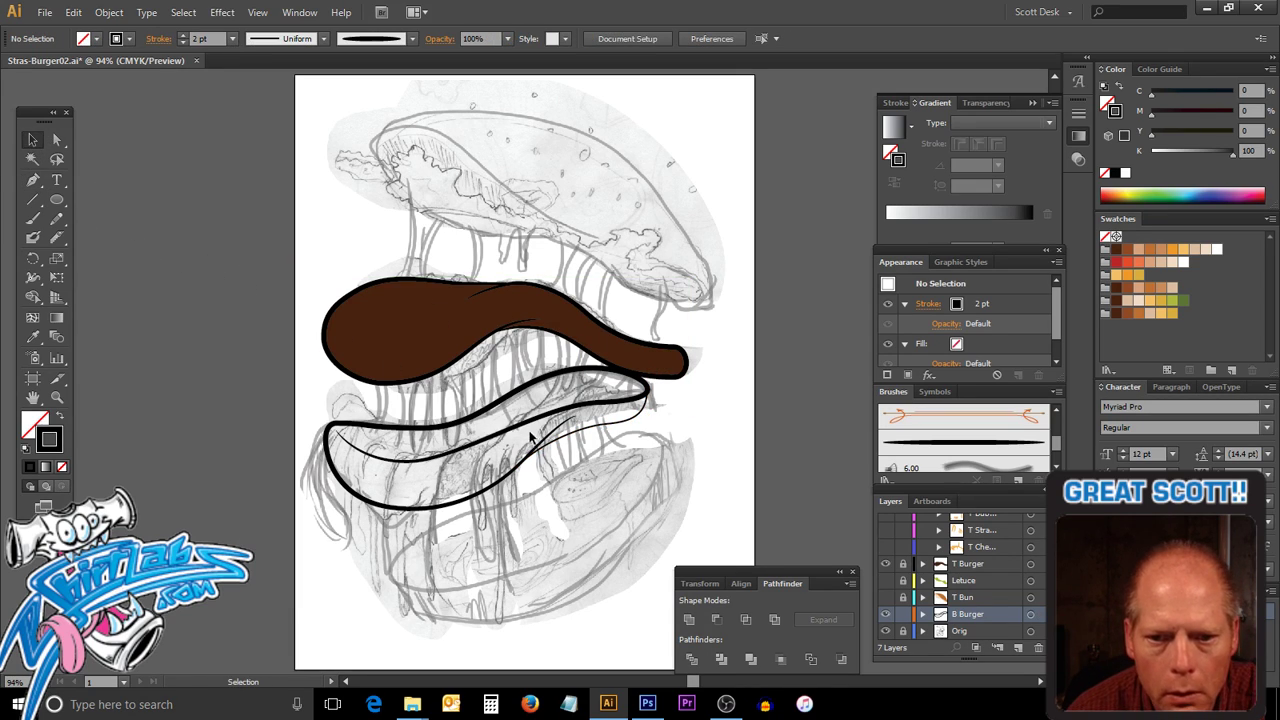
pyautogui.click(629, 420)
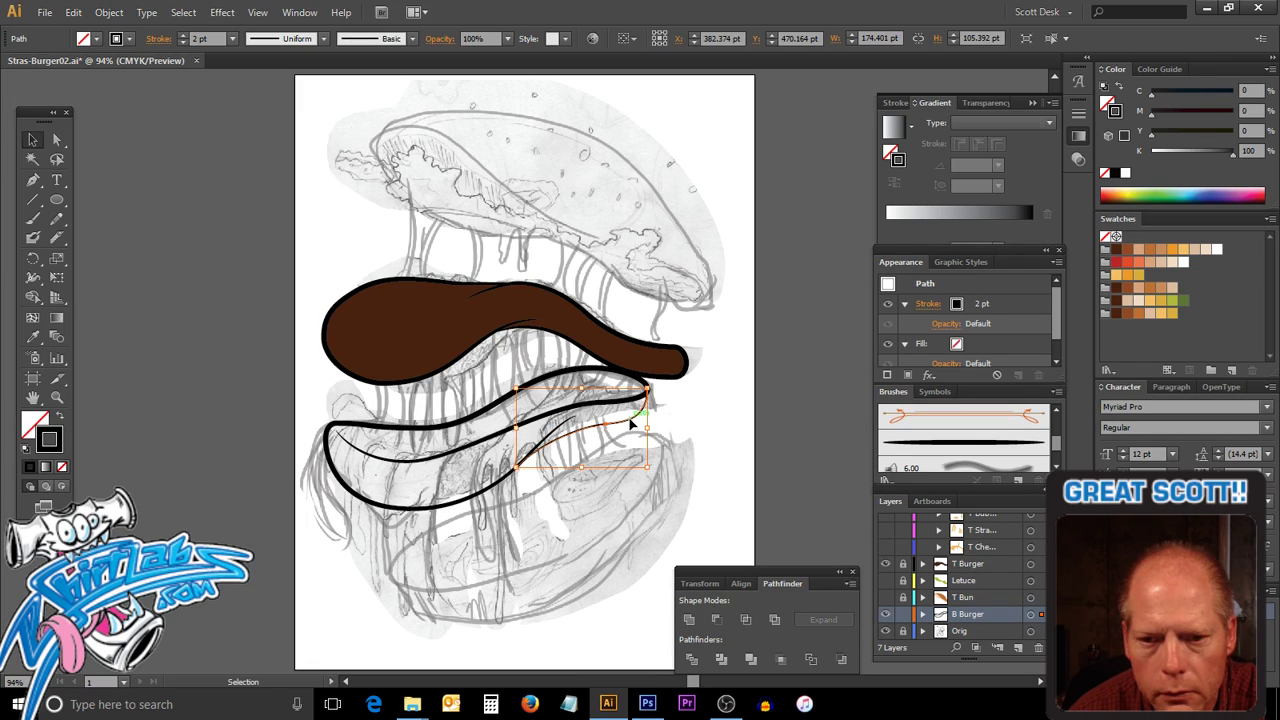
pyautogui.click(183, 36)
pyautogui.click(183, 36)
pyautogui.click(183, 36)
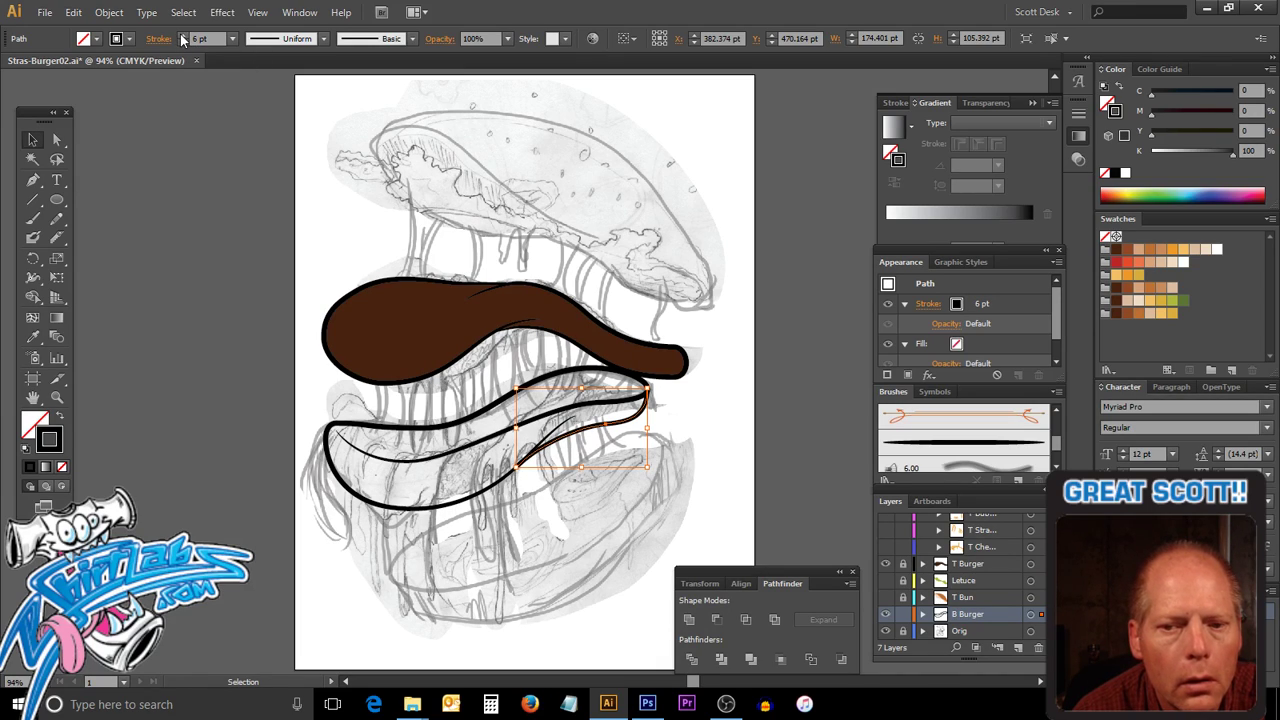
pyautogui.click(182, 42)
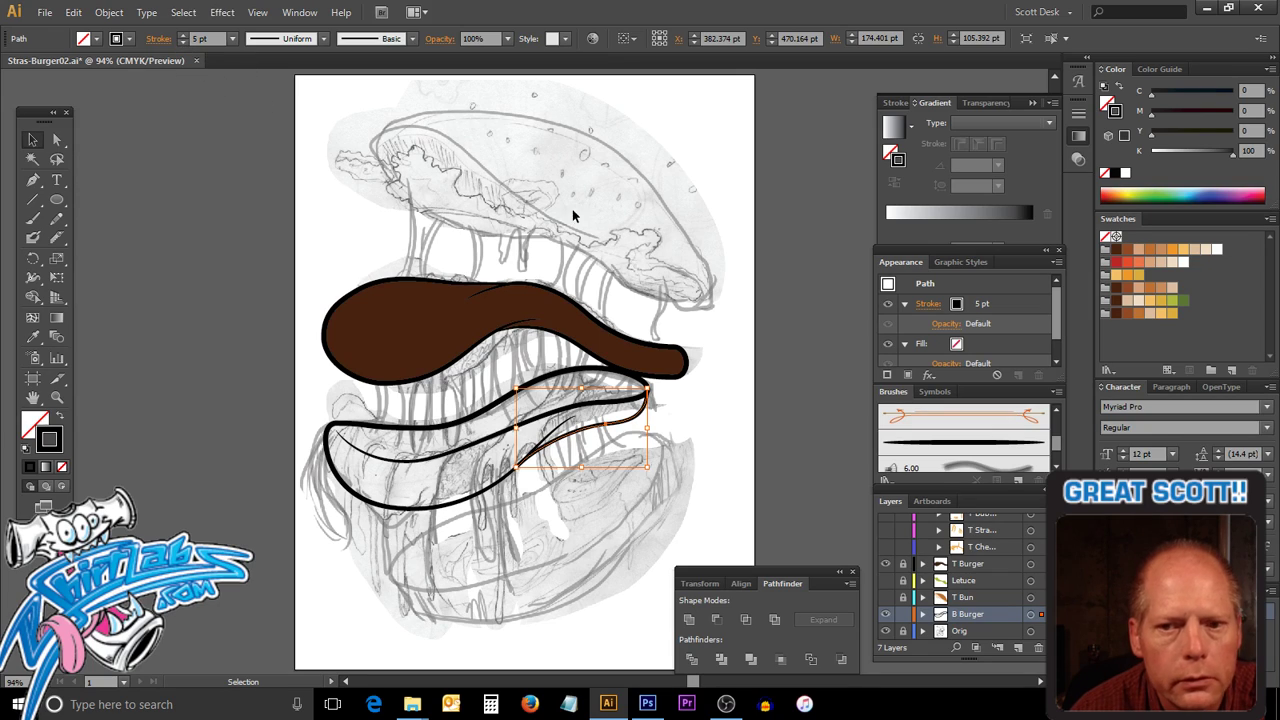
pyautogui.click(741, 408)
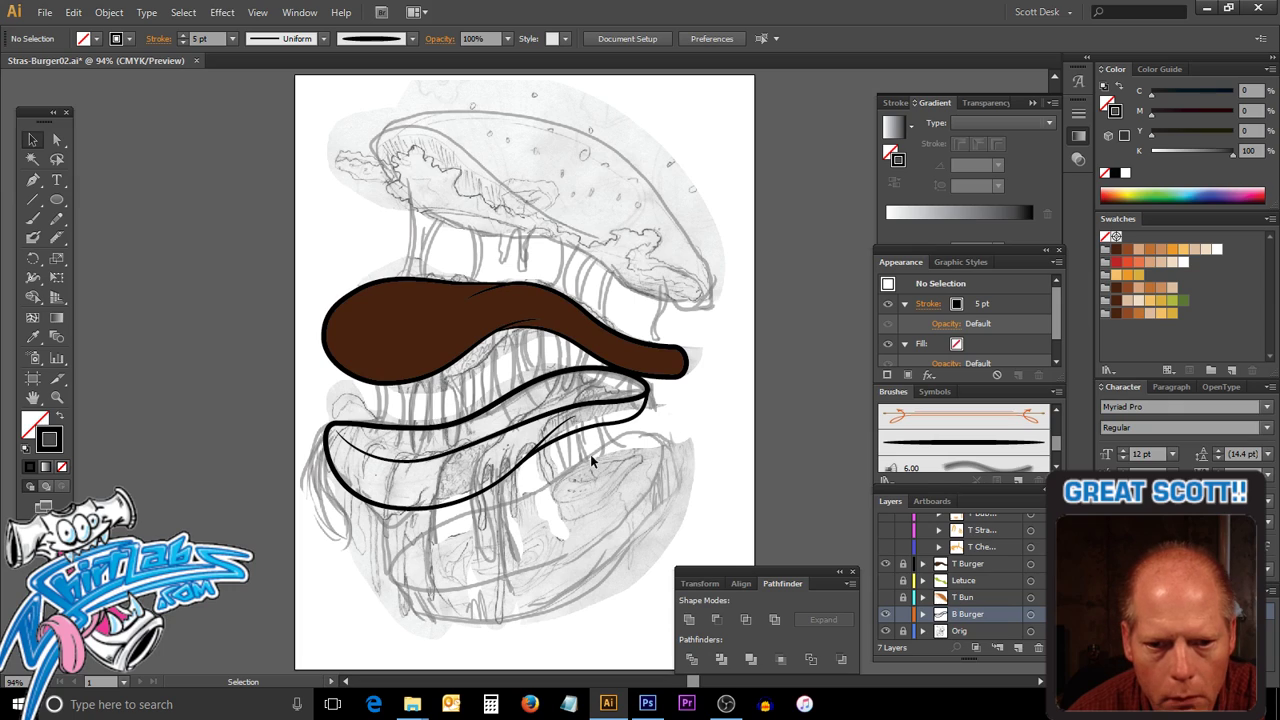
pyautogui.click(470, 497)
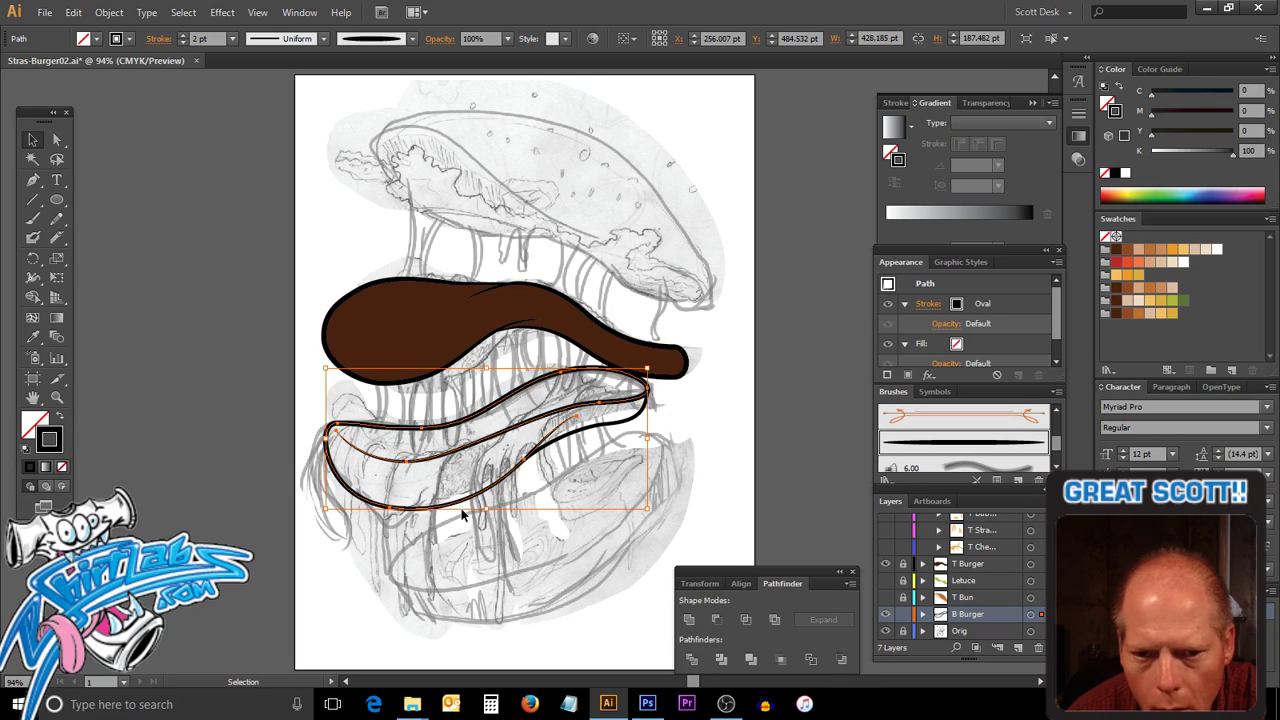
# Drag the lower patty outline's inner curve and upper segment to match the pencil sketch.
pyautogui.click(57, 140)
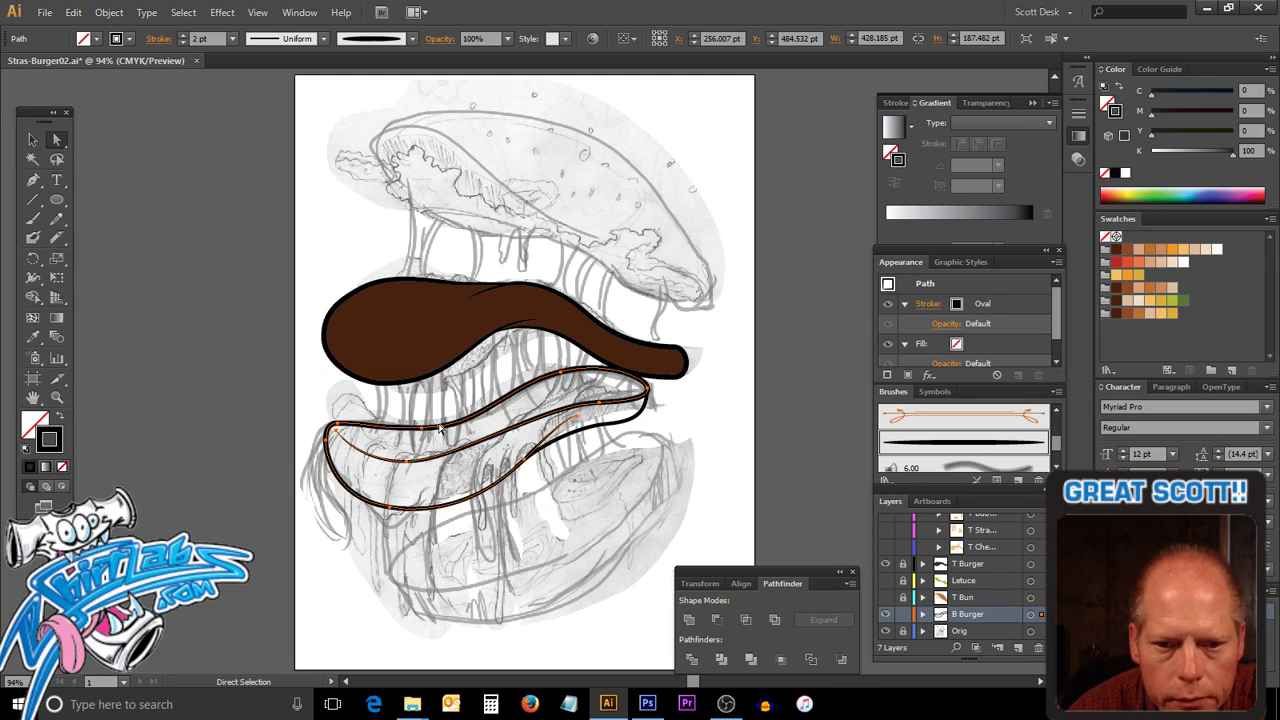
pyautogui.click(406, 462)
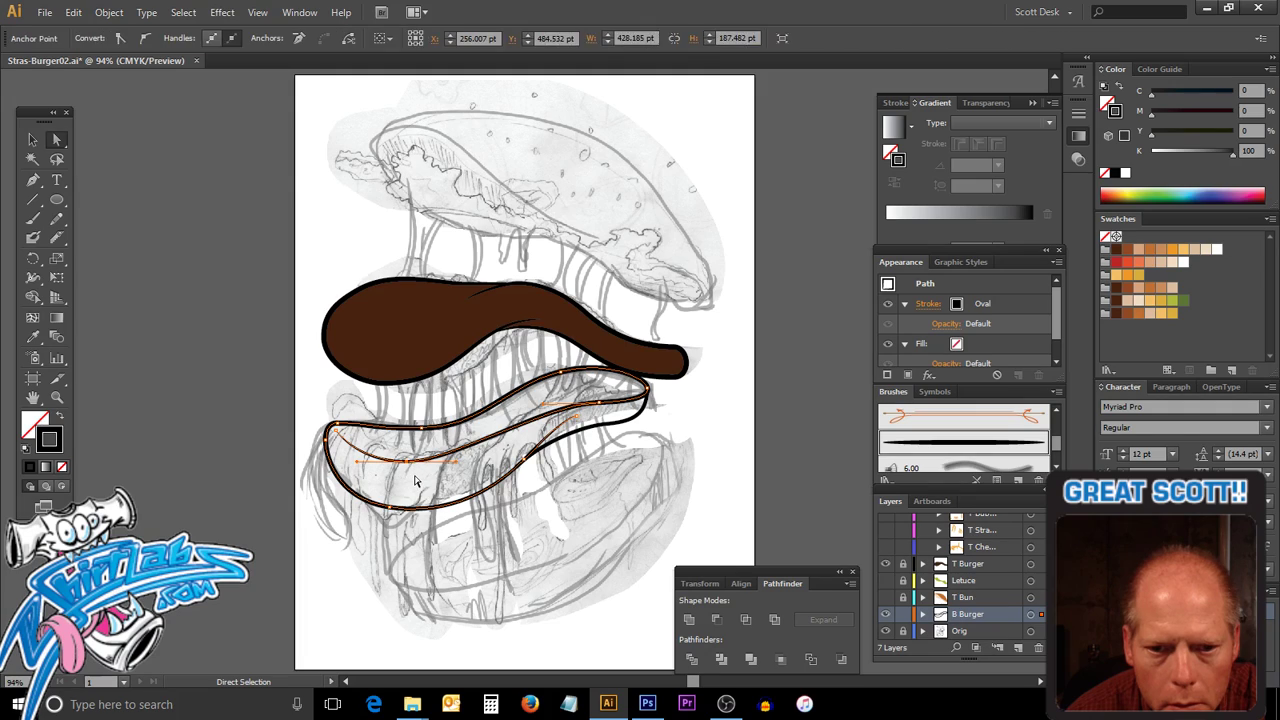
pyautogui.moveTo(455, 466); pyautogui.dragTo(494, 459)
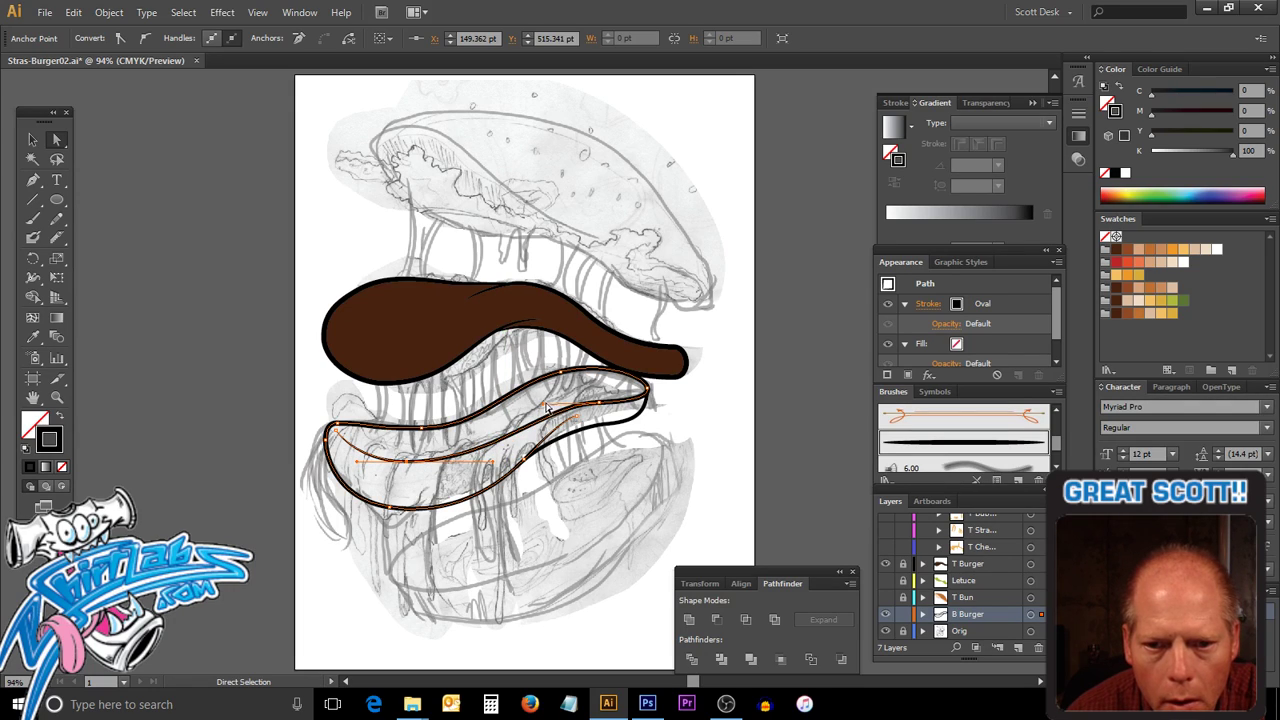
pyautogui.moveTo(544, 407); pyautogui.dragTo(498, 418)
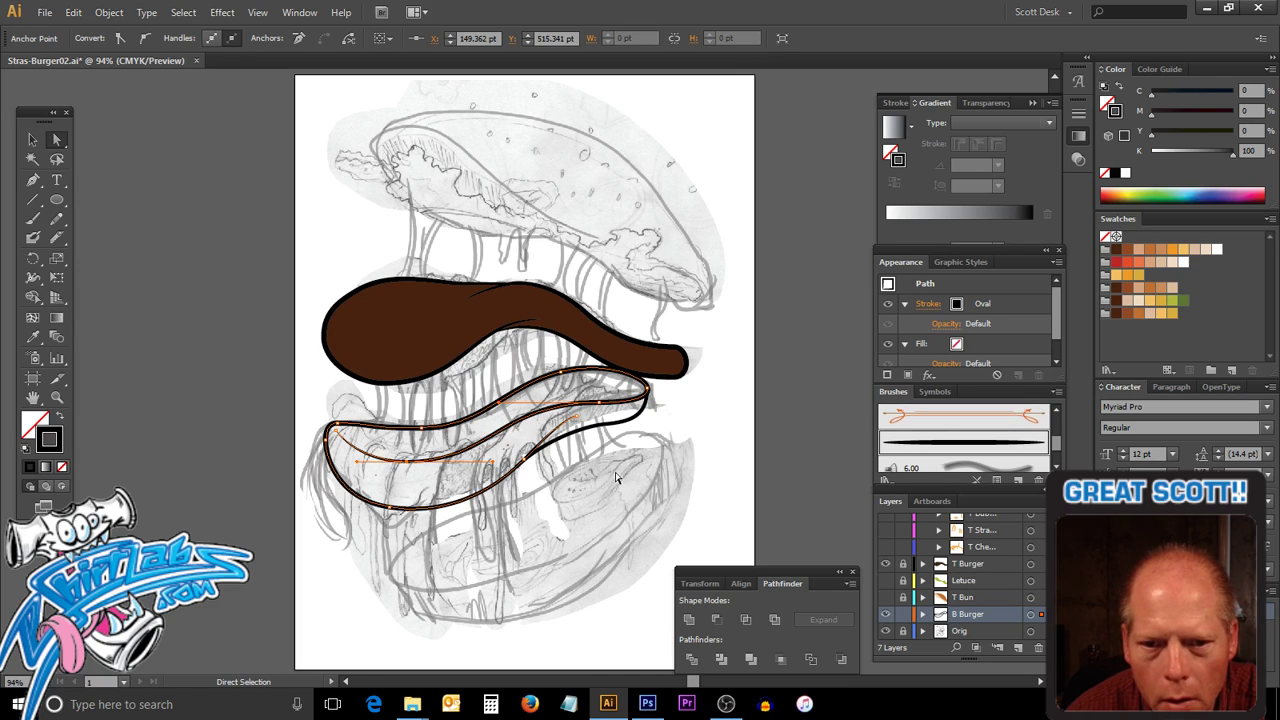
pyautogui.click(641, 521)
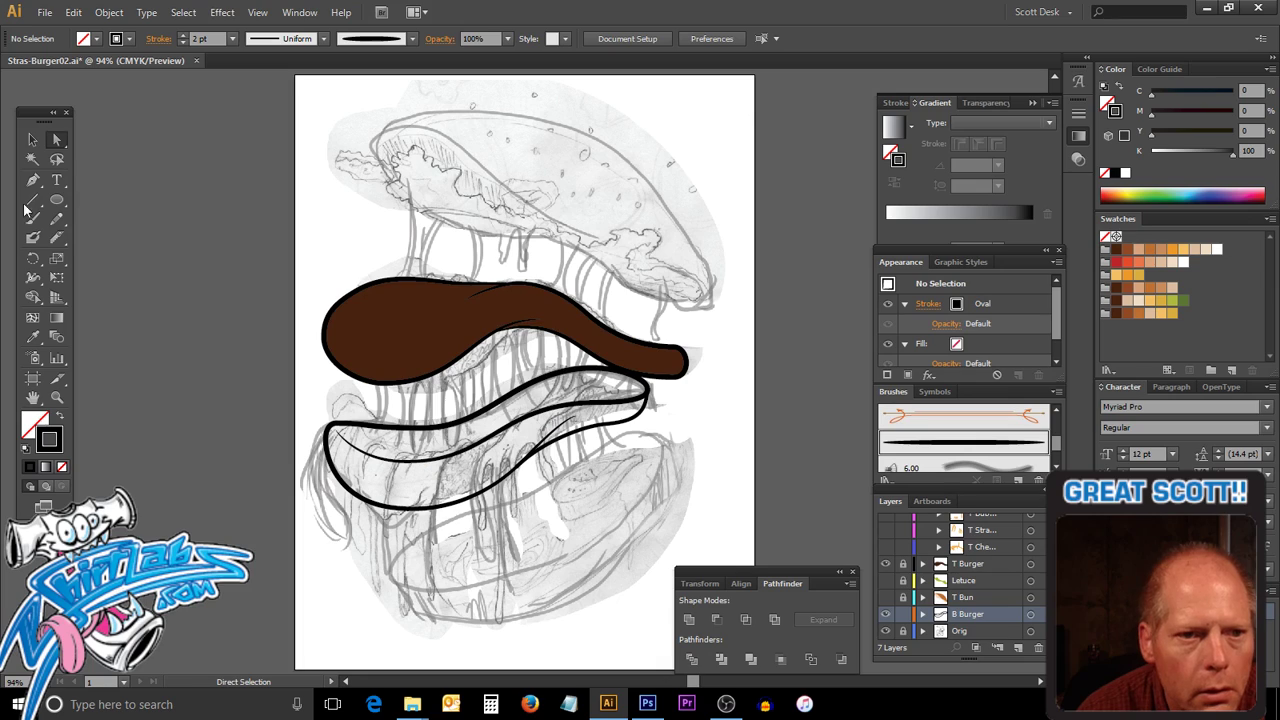
pyautogui.press('p')
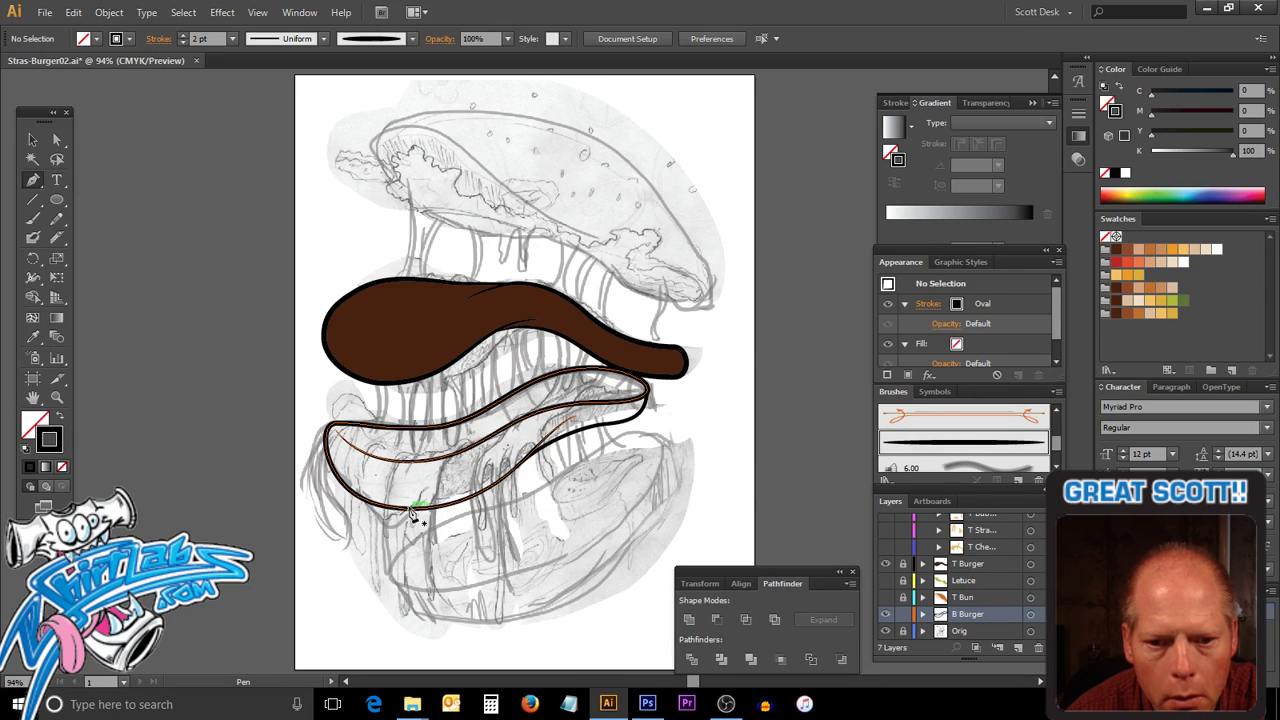
# Zoom in on the outline's top edge and nudge an anchor slightly downward.
pyautogui.hotkey('ctrl', 'space')
pyautogui.moveTo(386, 483); pyautogui.dragTo(441, 546)
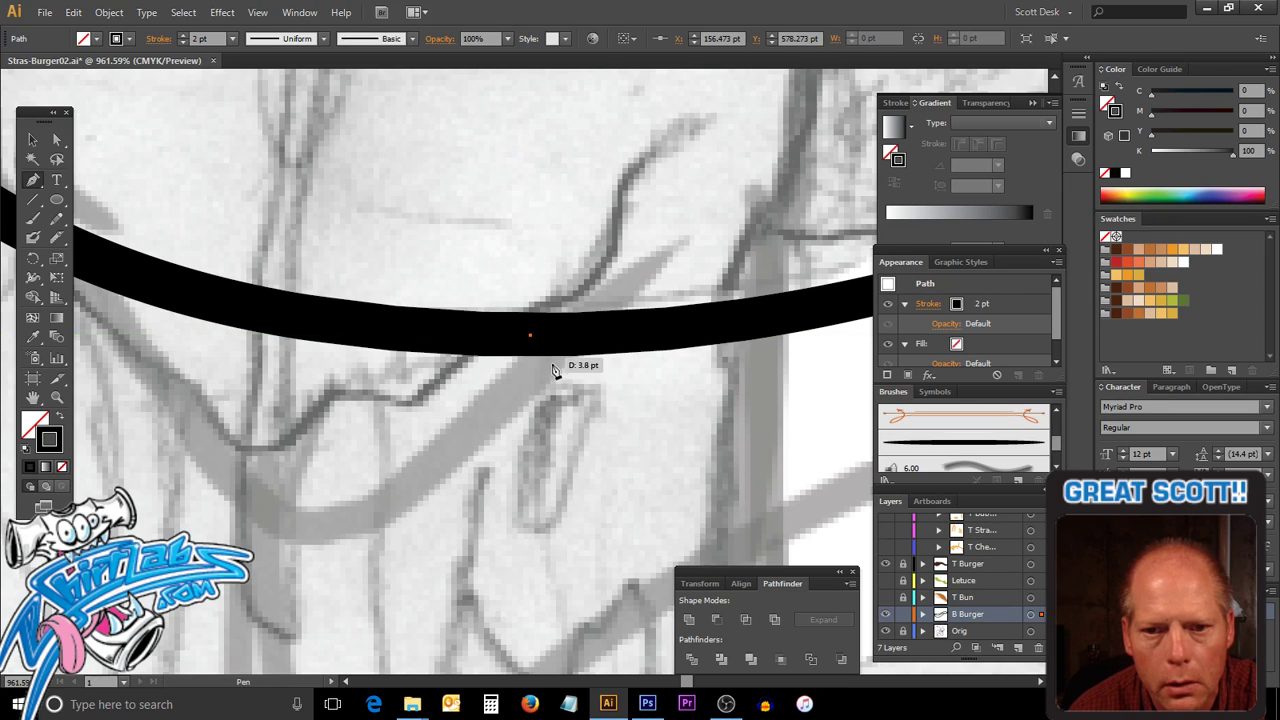
pyautogui.keyDown('ctrl'); pyautogui.click(531, 337); pyautogui.keyUp('ctrl')
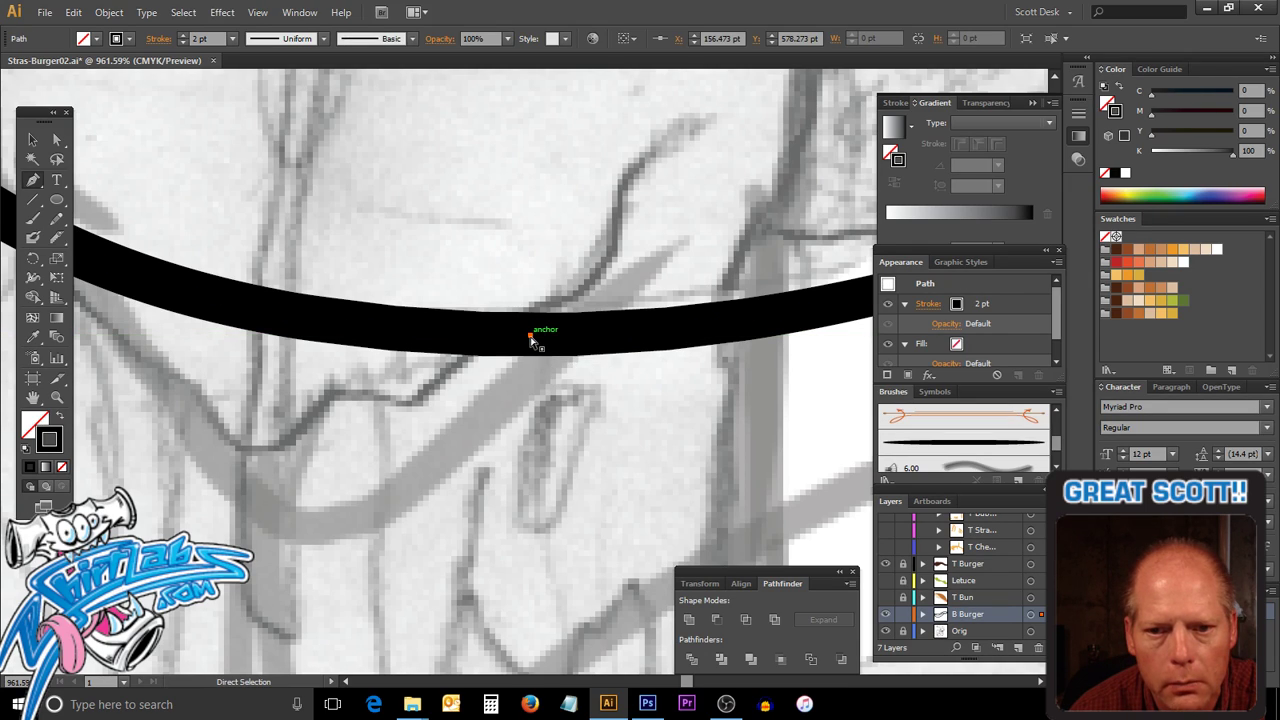
pyautogui.moveTo(531, 337); pyautogui.dragTo(532, 369)
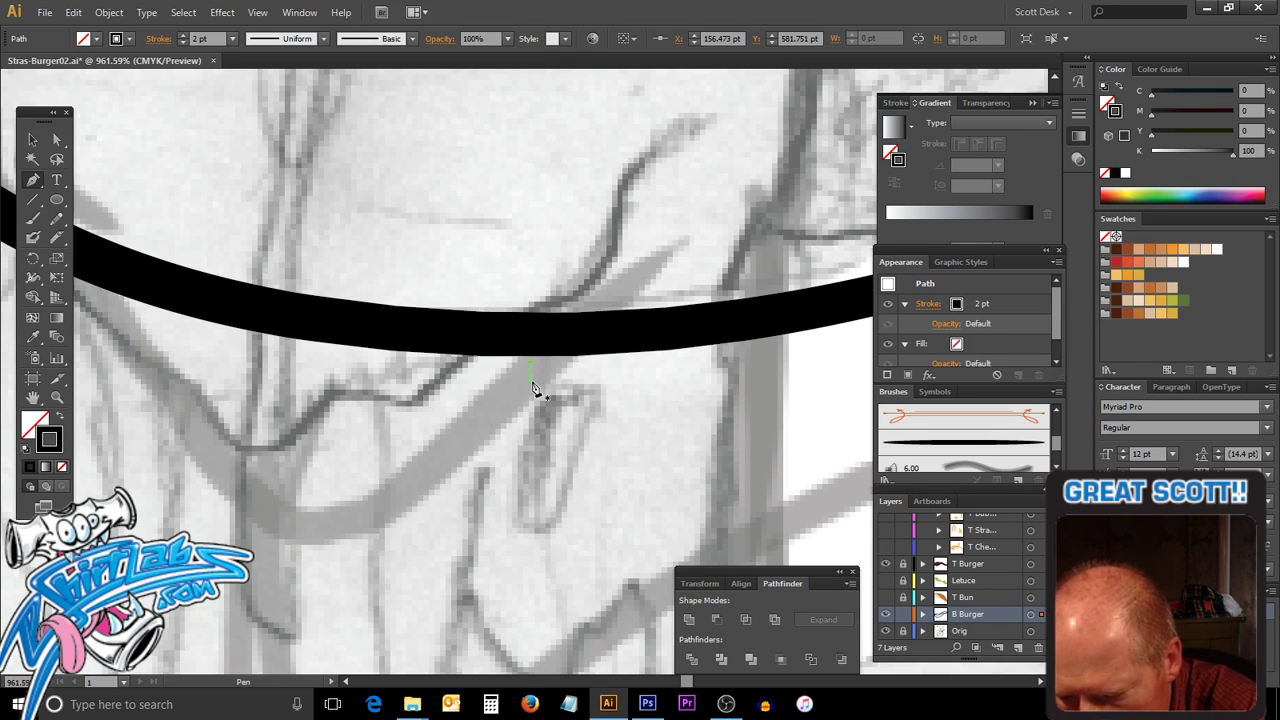
pyautogui.keyDown('ctrl'); pyautogui.click(535, 388); pyautogui.keyUp('ctrl')
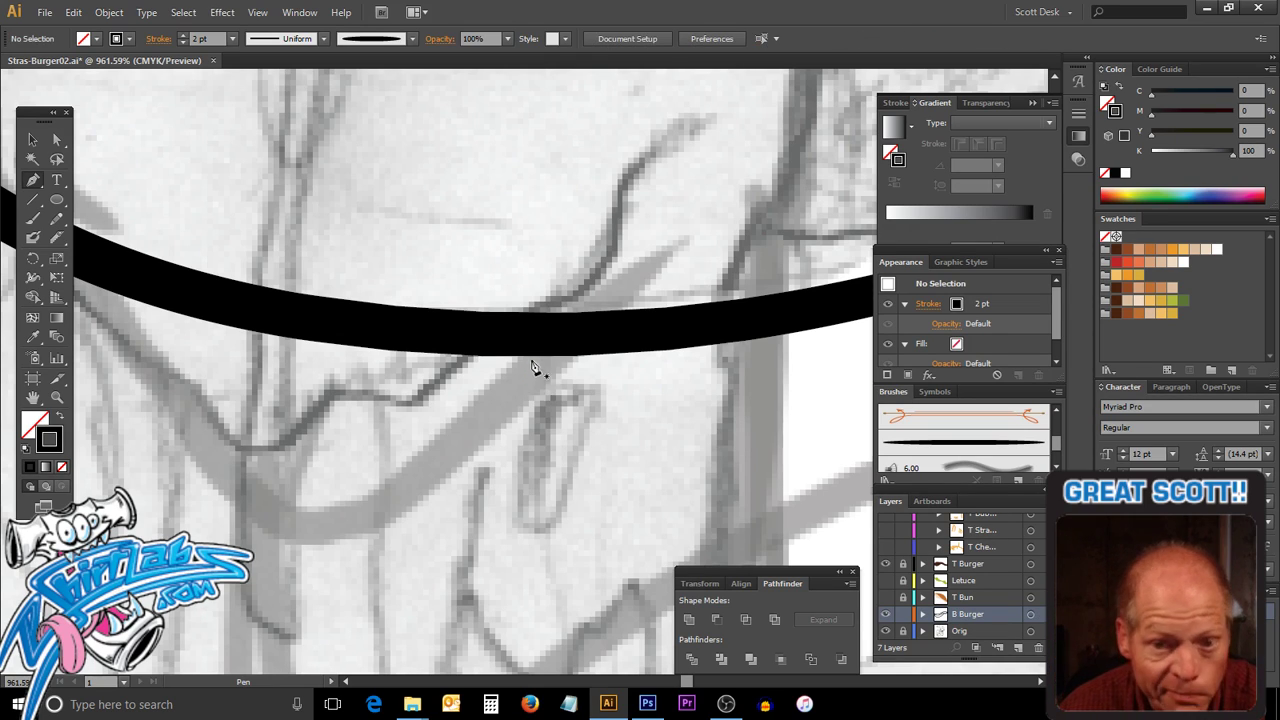
# Add an anchor on the outline's top edge and drag out a custom stroke width there.
pyautogui.press('ctrl')
pyautogui.moveTo(467, 299); pyautogui.dragTo(503, 366)
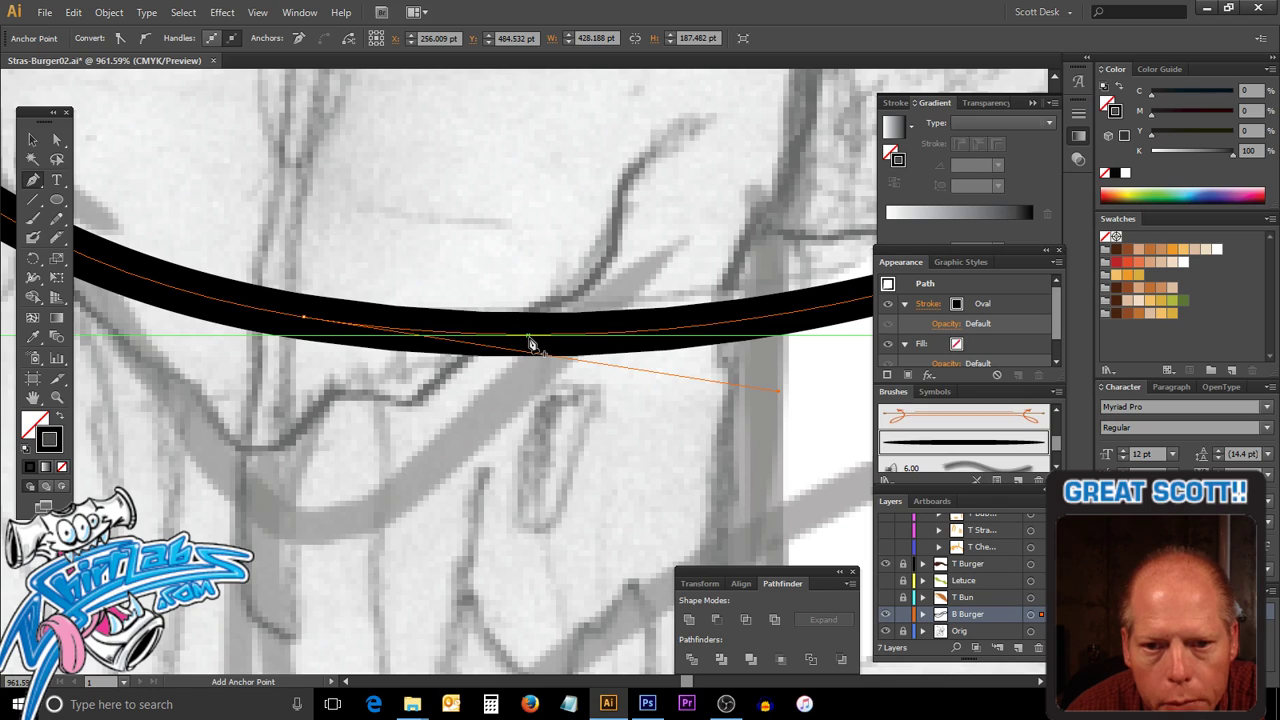
pyautogui.click(530, 338)
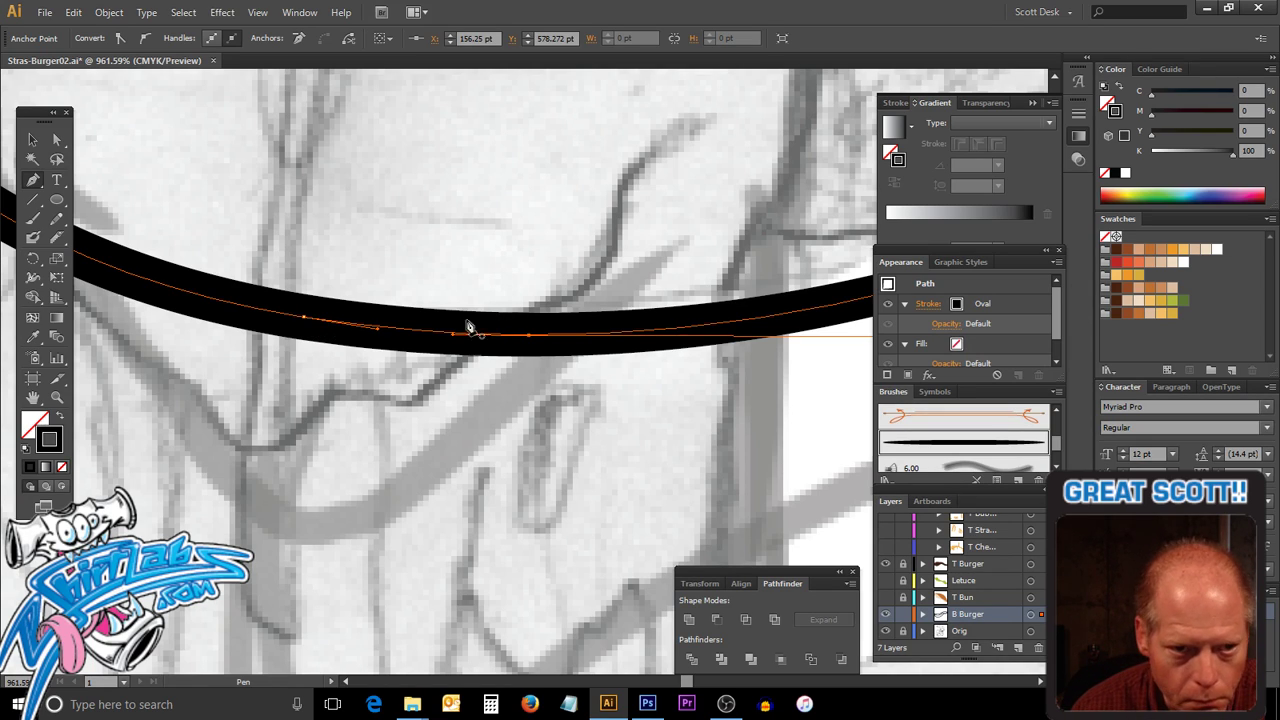
pyautogui.click(33, 277)
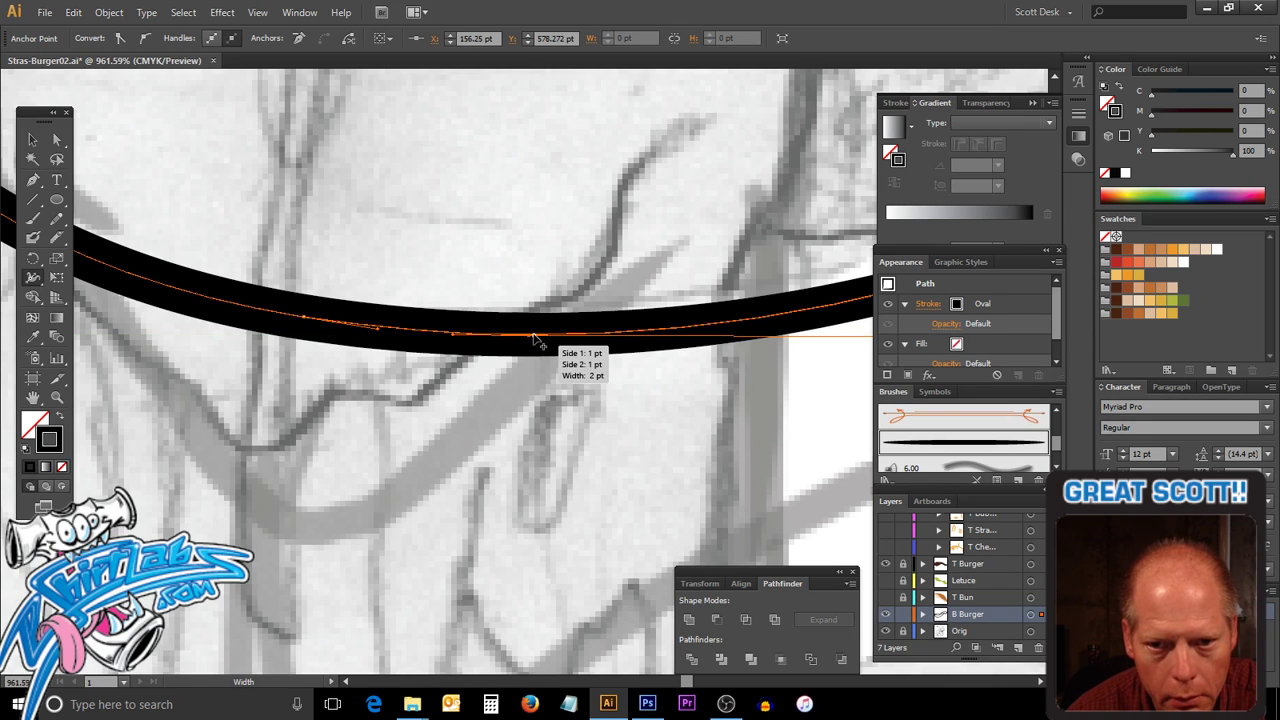
pyautogui.moveTo(530, 340); pyautogui.dragTo(538, 365)
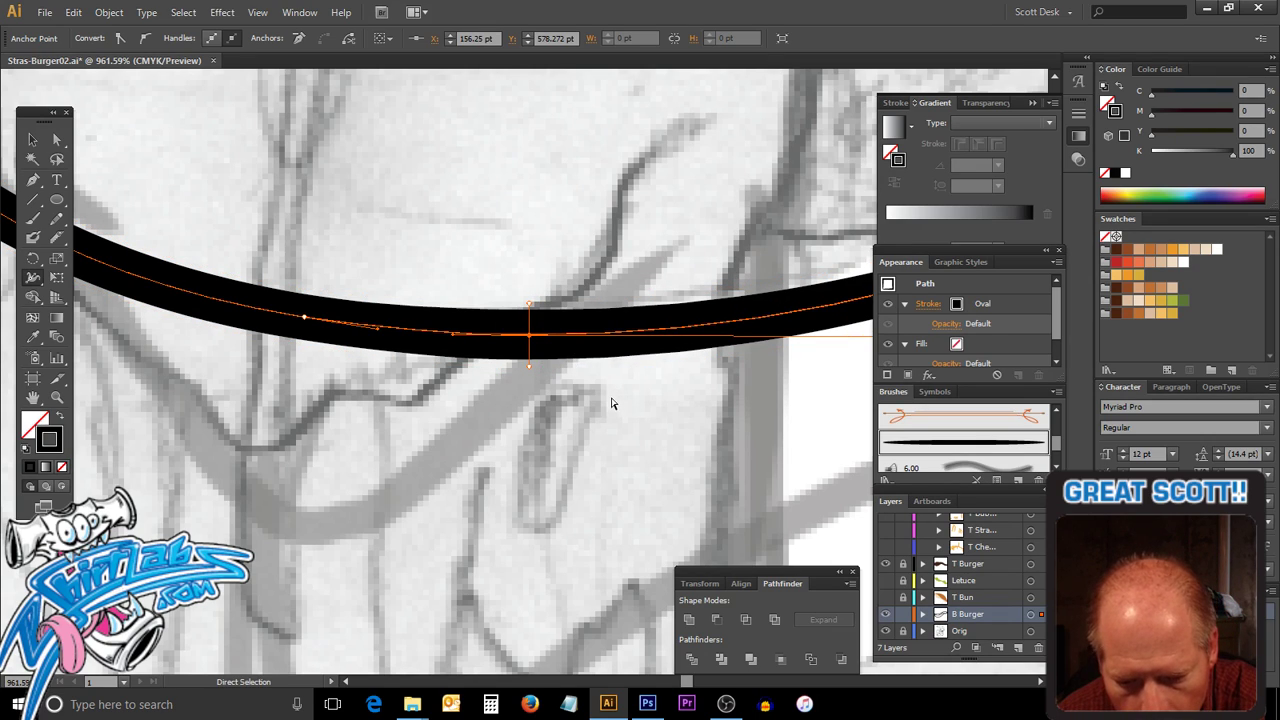
pyautogui.hotkey('ctrl', 'y')
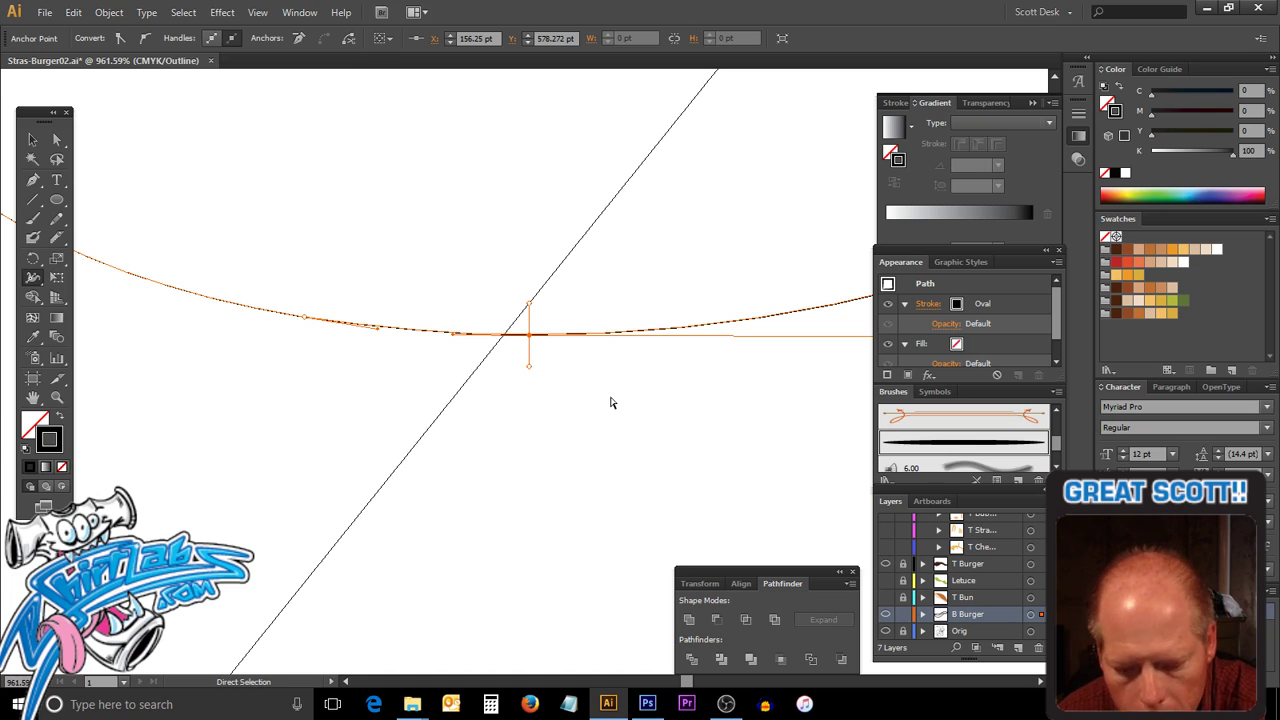
pyautogui.hotkey('ctrl', 'y')
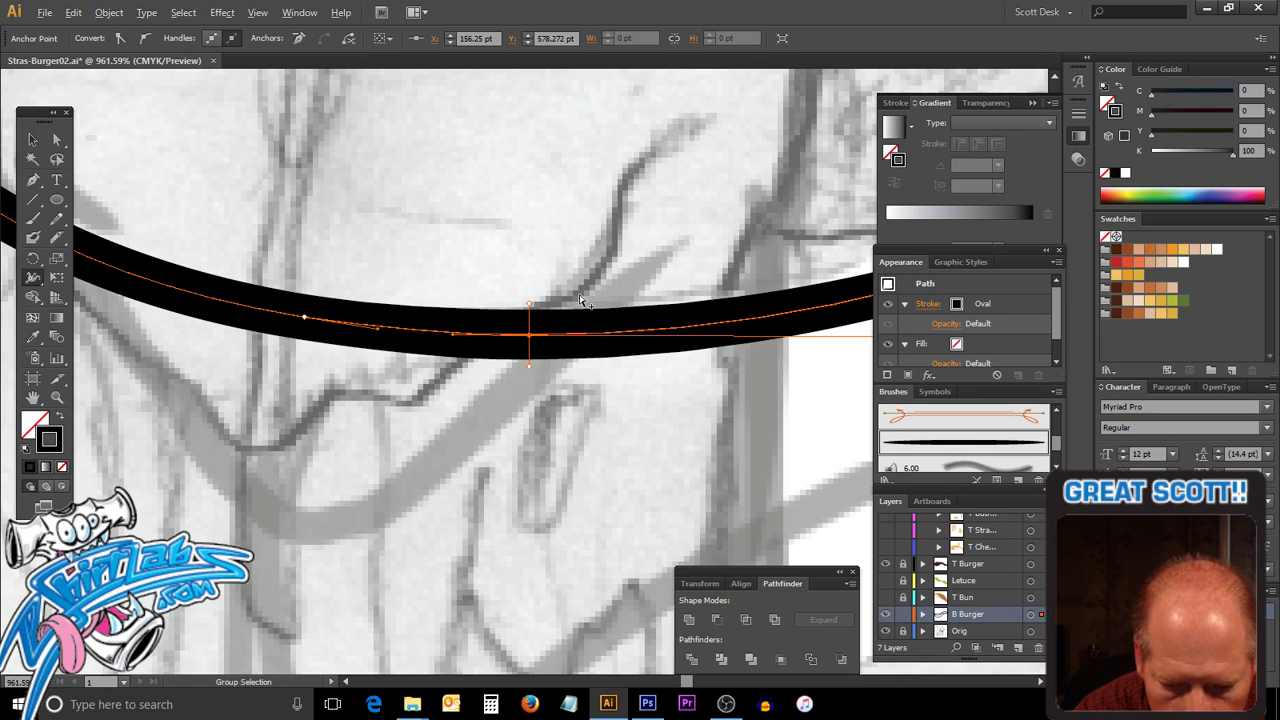
pyautogui.hotkey('ctrl', '0')
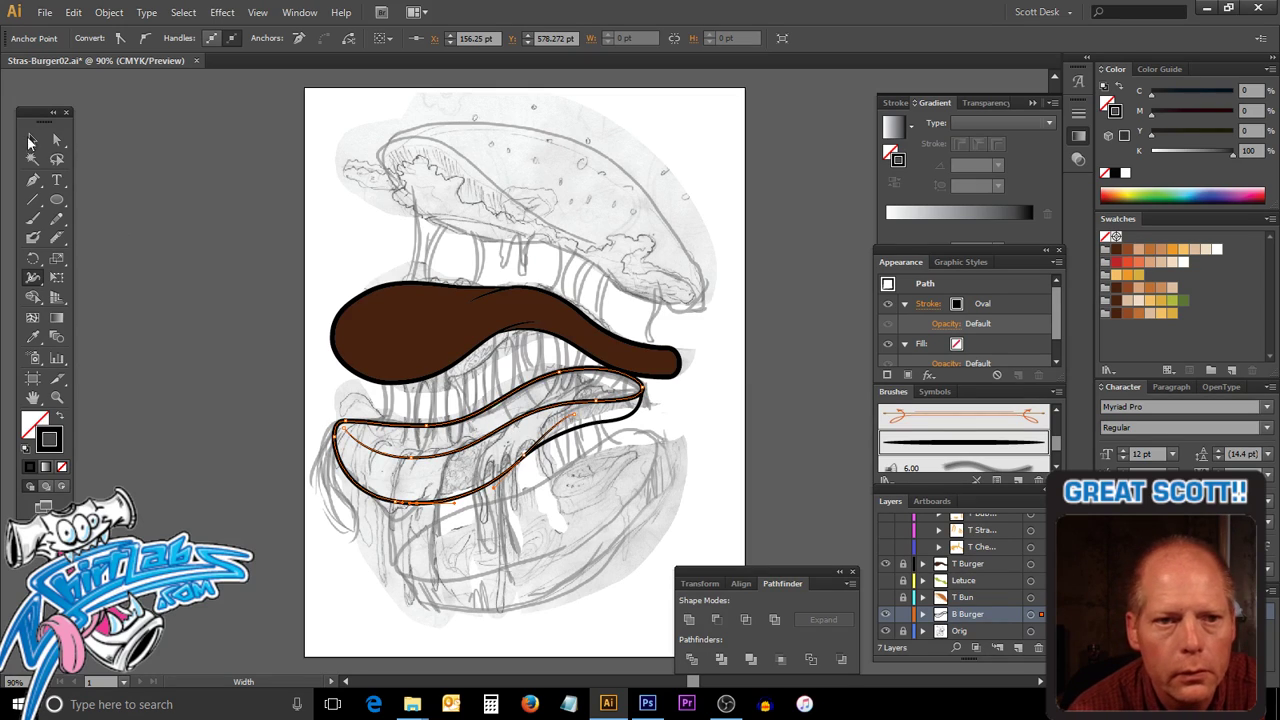
# Continue the lower patty outline with a new curved anchor rising toward its right tip.
pyautogui.press('v')
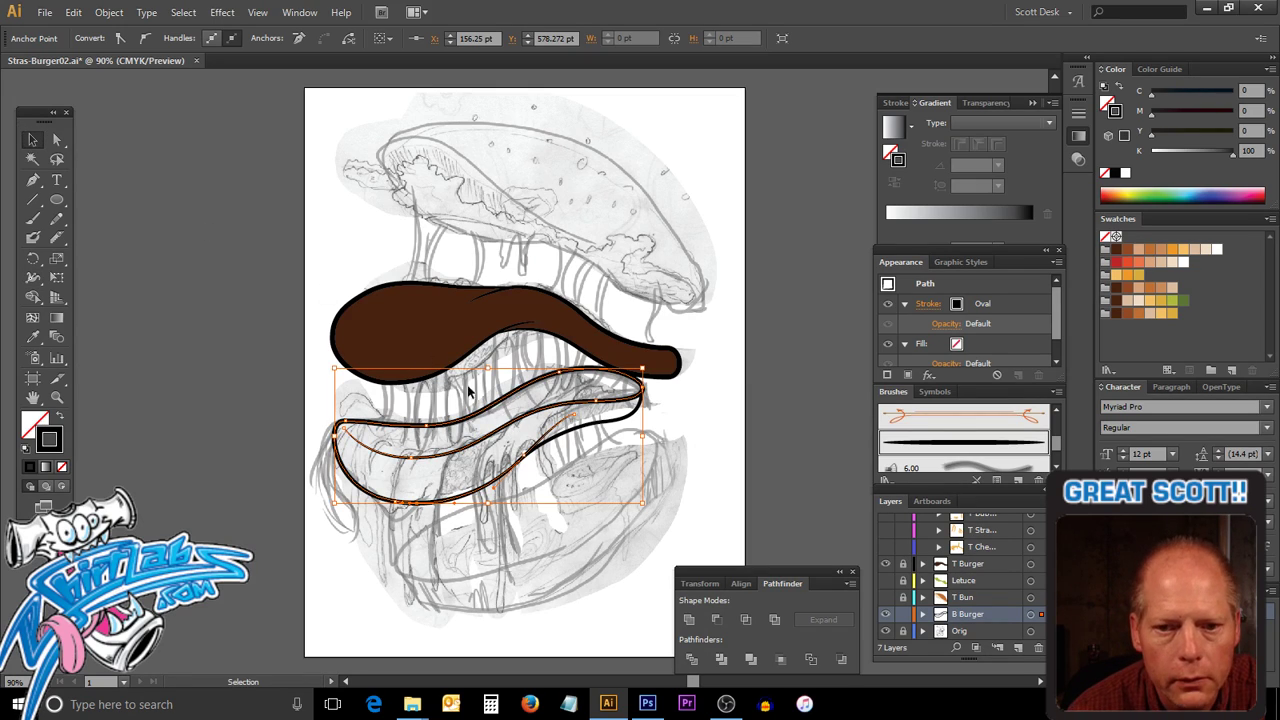
pyautogui.click(557, 432)
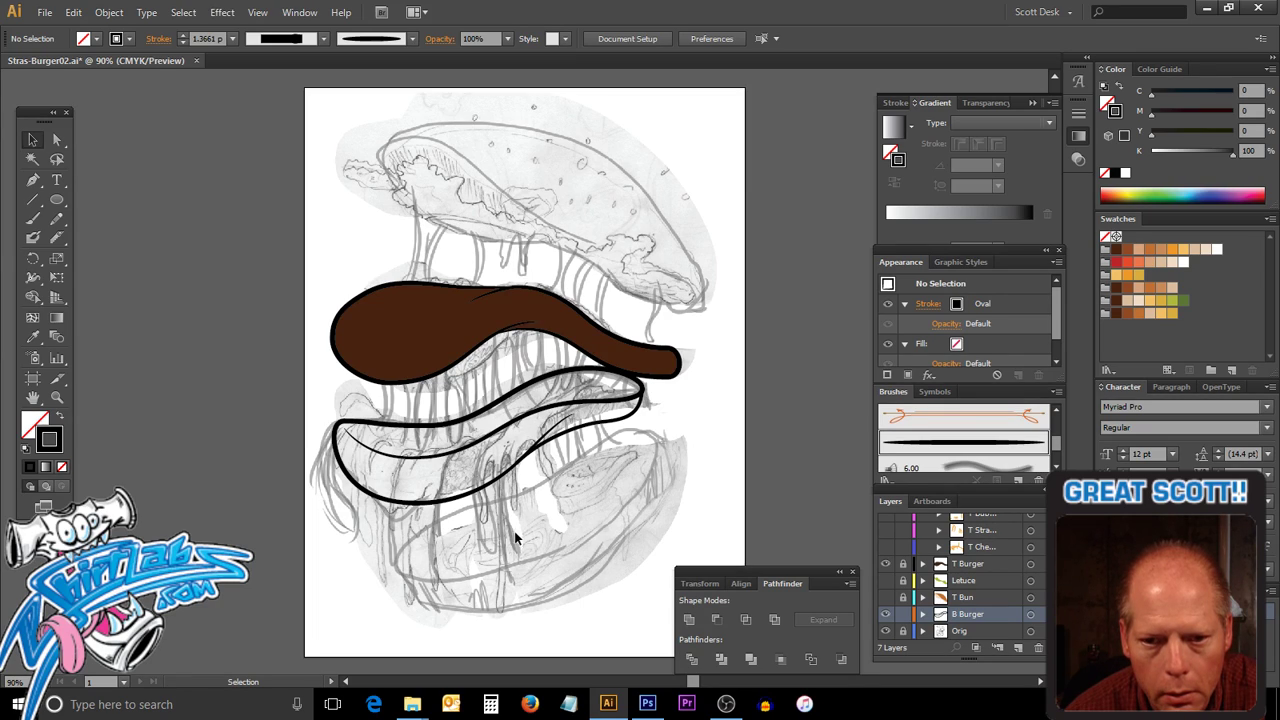
pyautogui.click(591, 368)
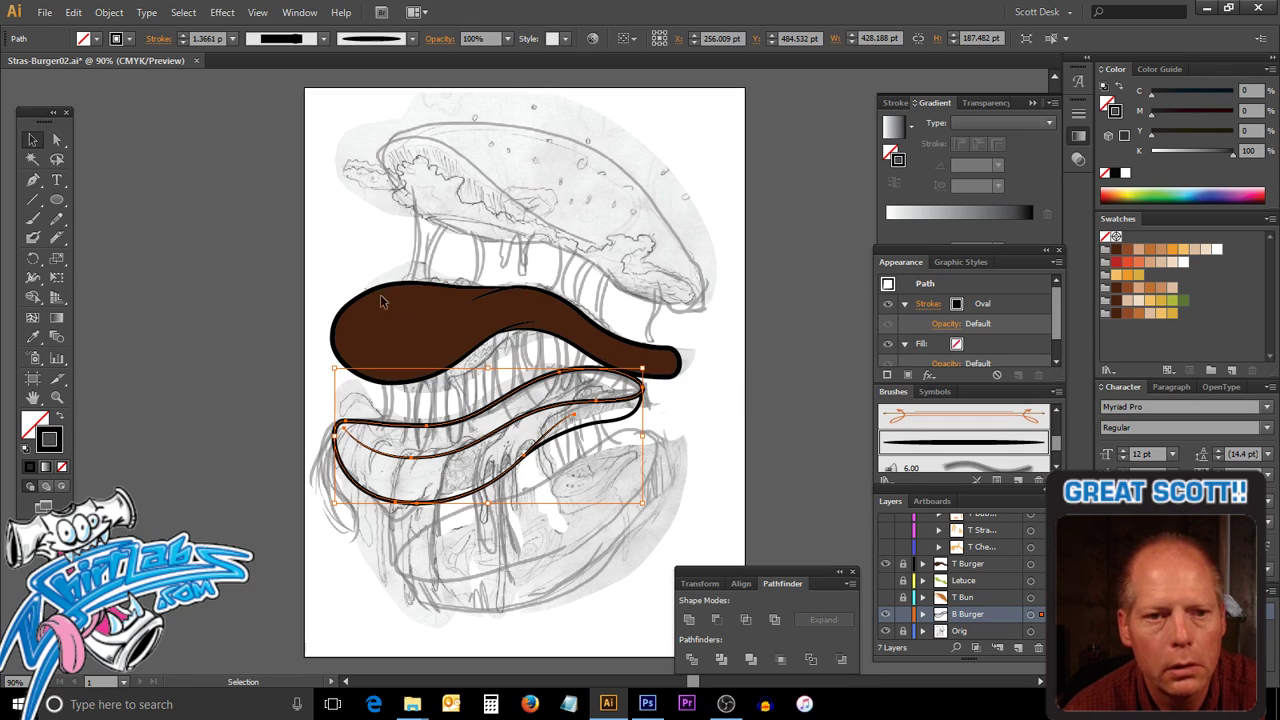
pyautogui.click(33, 180)
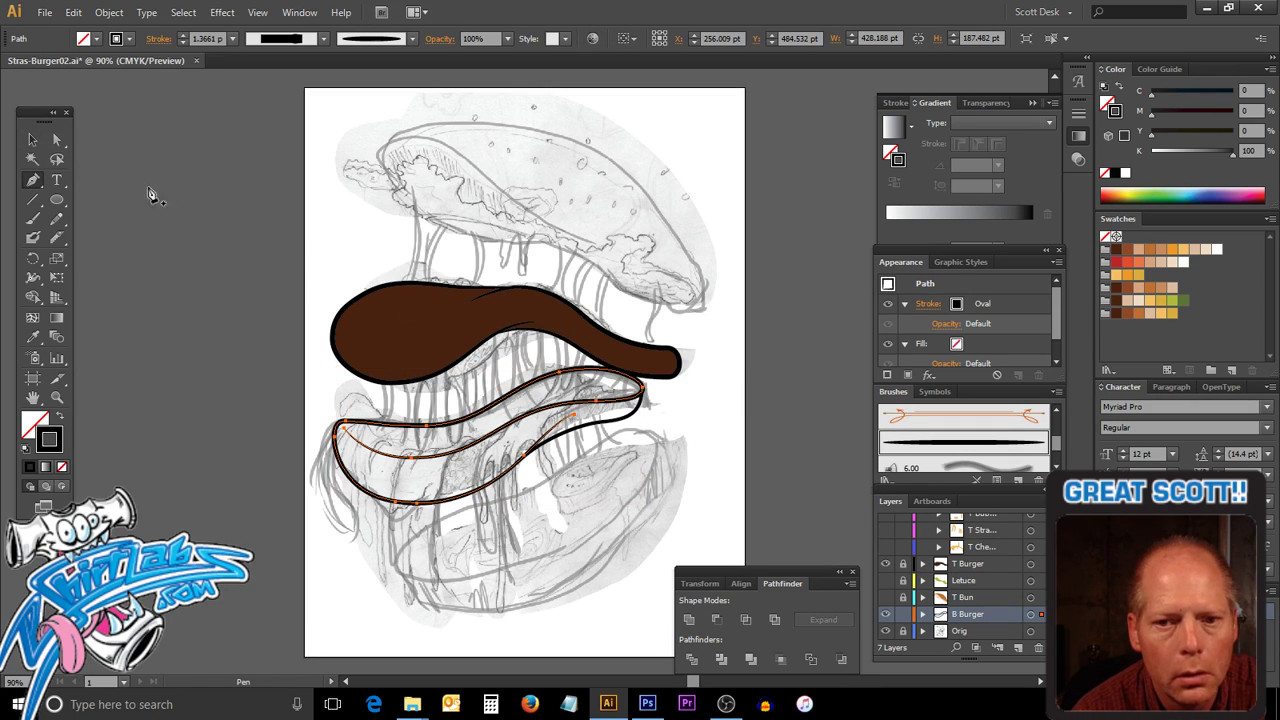
pyautogui.moveTo(582, 390); pyautogui.dragTo(620, 396)
pyautogui.click(590, 372)
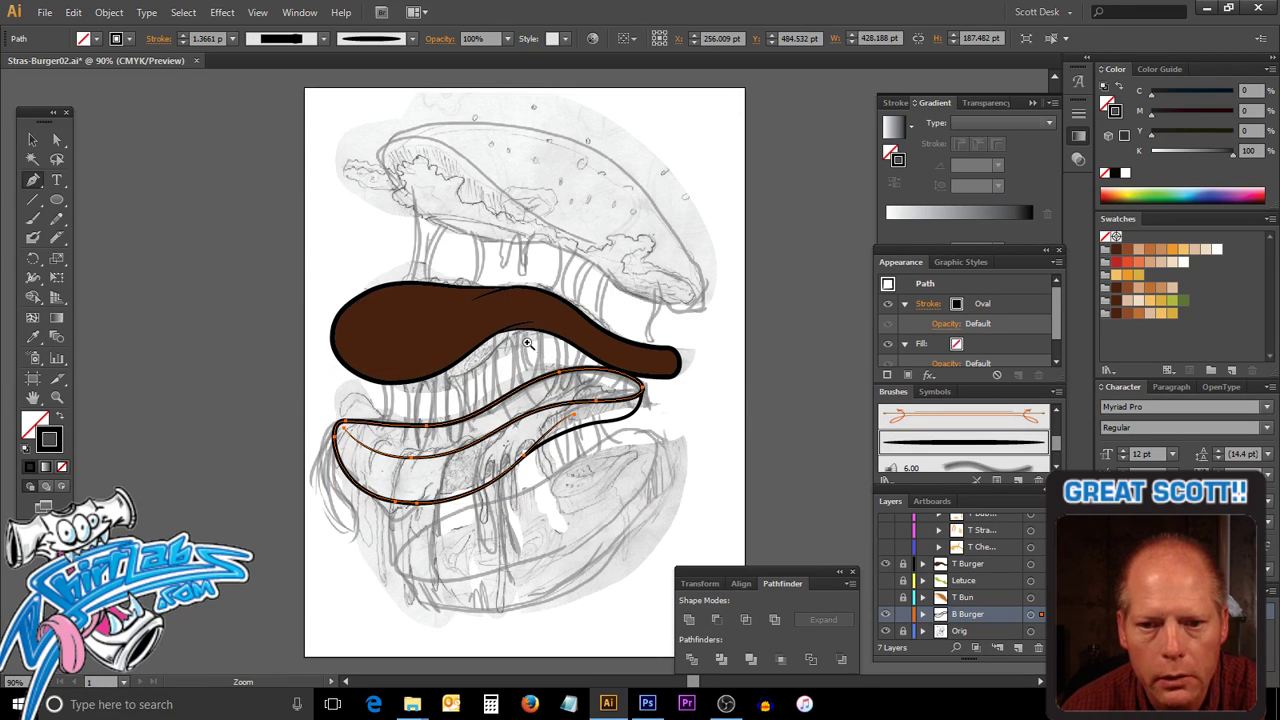
pyautogui.moveTo(688, 480); pyautogui.dragTo(689, 481)
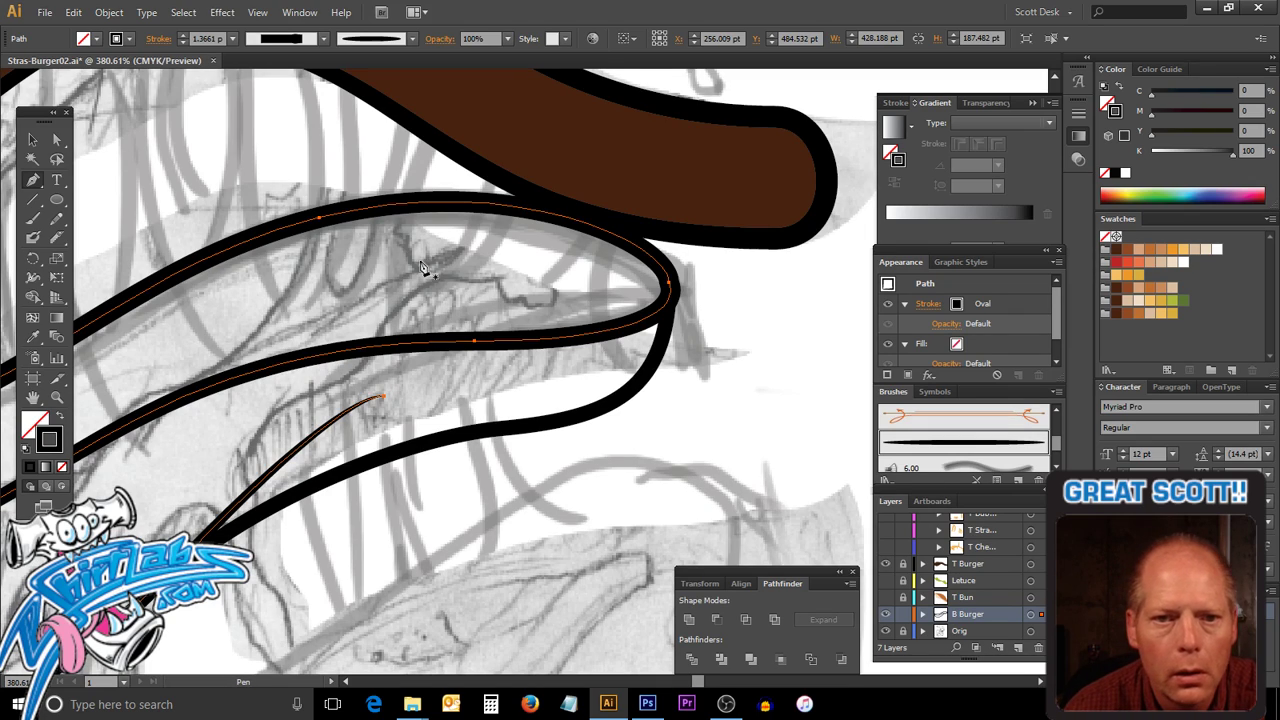
# Nudge the outline's upper-left anchor several steps left and down with the arrow keys.
pyautogui.click(56, 140)
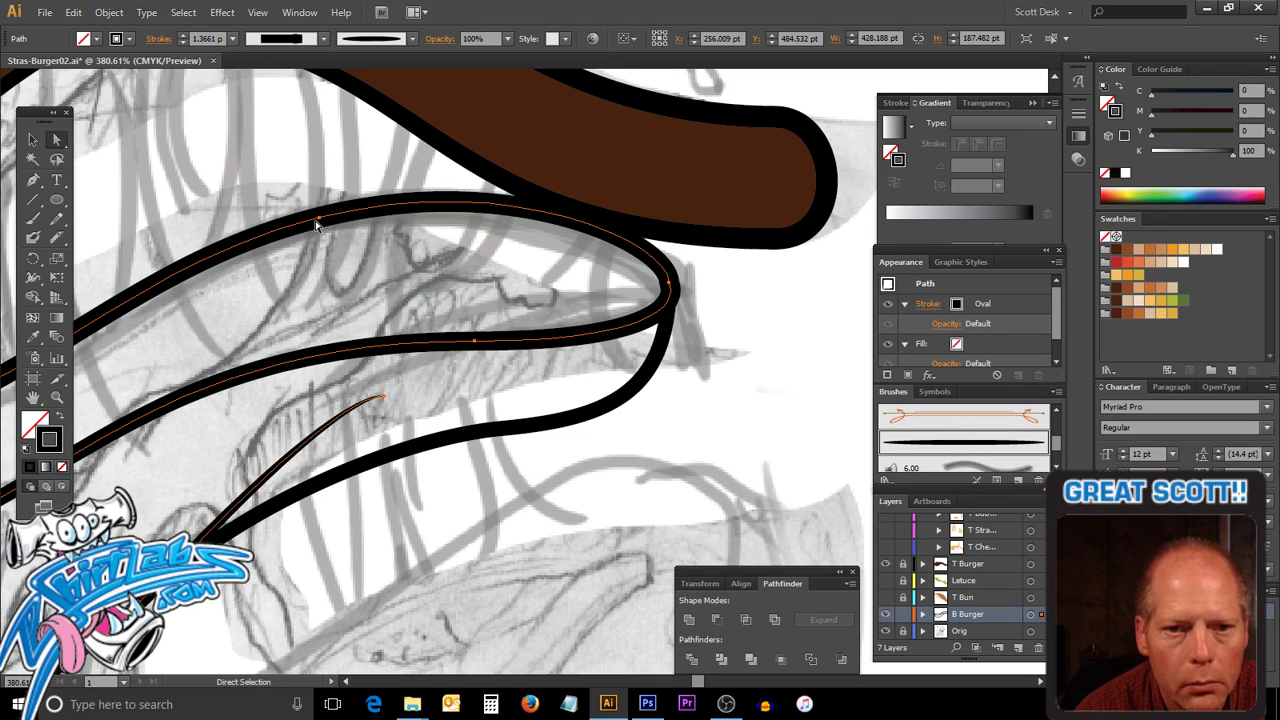
pyautogui.click(318, 217)
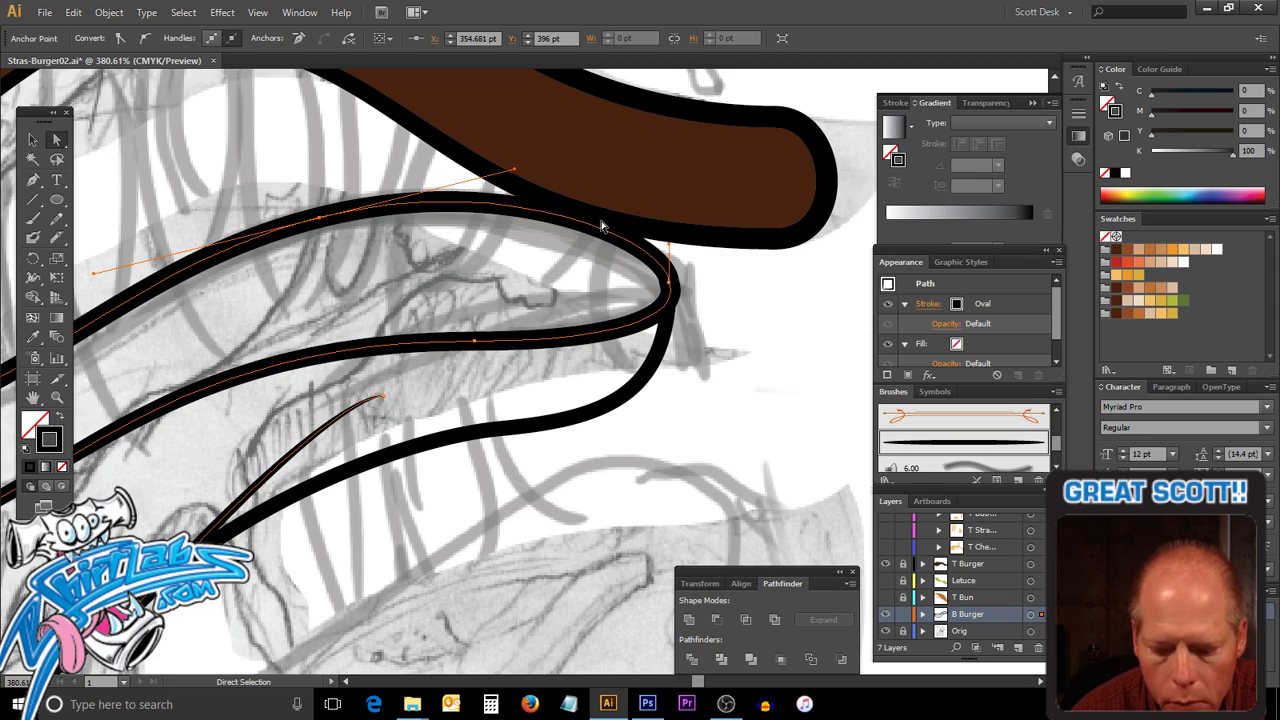
pyautogui.press('Down')
pyautogui.press('Down')
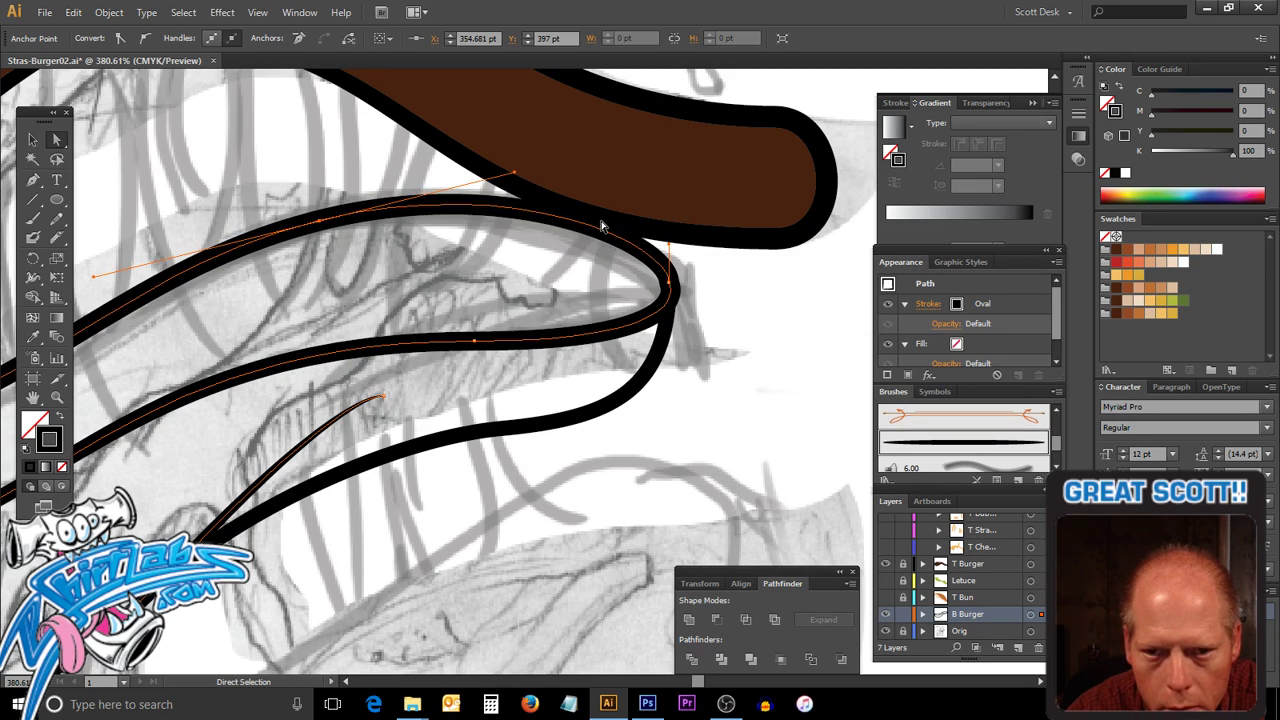
pyautogui.press('Left')
pyautogui.press('Left')
pyautogui.press('Left')
pyautogui.press('Left')
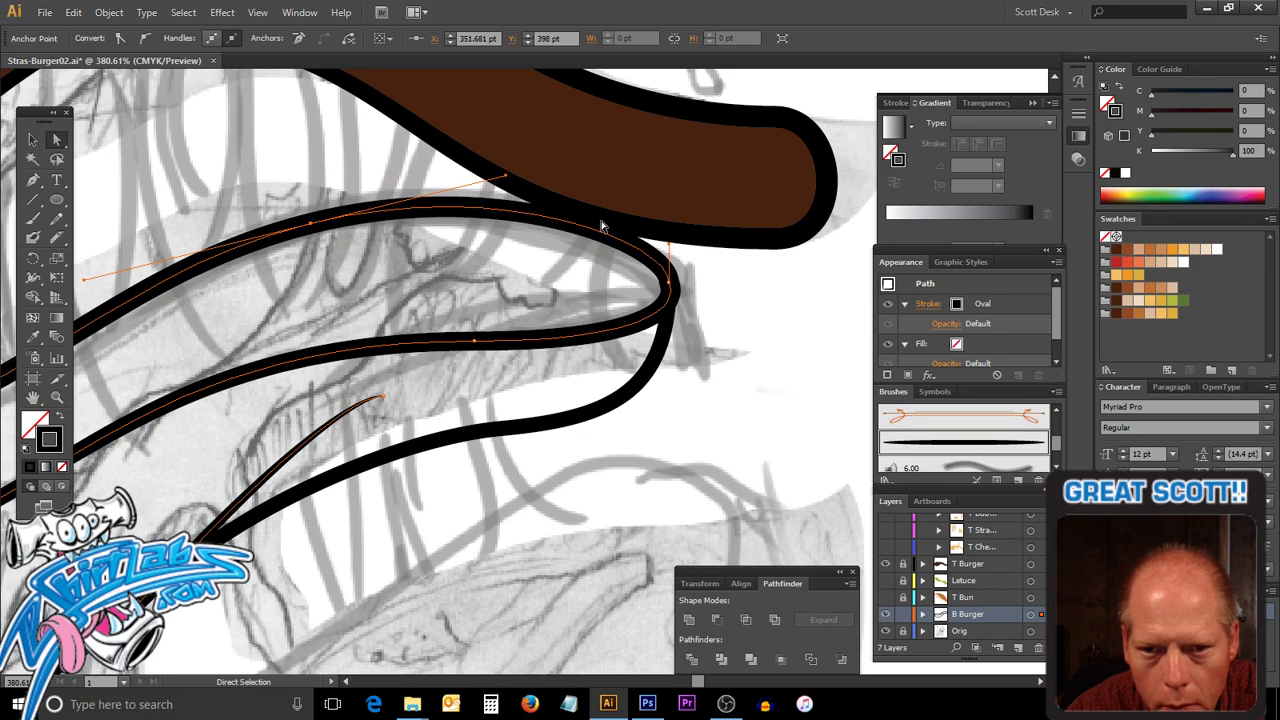
pyautogui.press('Down')
pyautogui.press('Down')
pyautogui.press('Down')
pyautogui.press('Left')
pyautogui.press('Left')
pyautogui.press('Left')
pyautogui.press('Left')
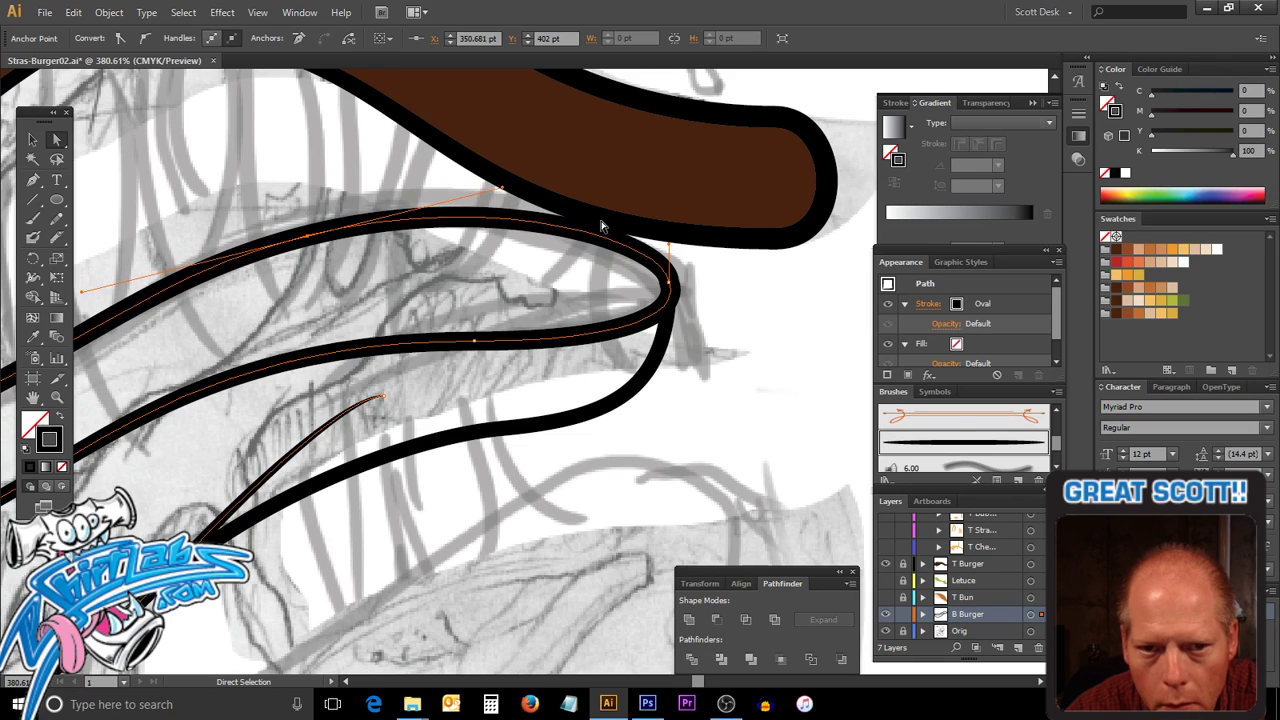
pyautogui.press('Down')
pyautogui.press('Left')
pyautogui.press('Left')
pyautogui.press('Left')
pyautogui.press('Left')
pyautogui.press('Left')
pyautogui.press('Left')
pyautogui.press('Left')
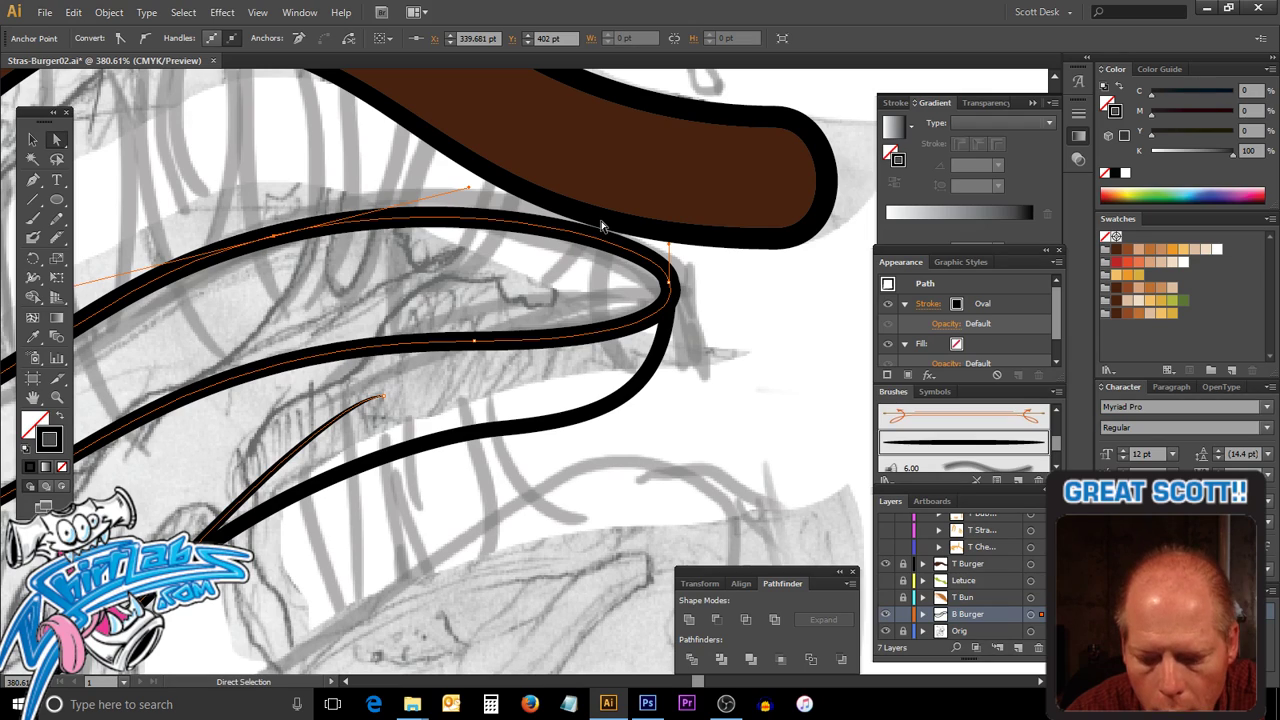
pyautogui.press('Left')
pyautogui.press('Left')
pyautogui.press('Left')
pyautogui.press('Left')
pyautogui.press('Left')
pyautogui.press('Down')
pyautogui.press('Down')
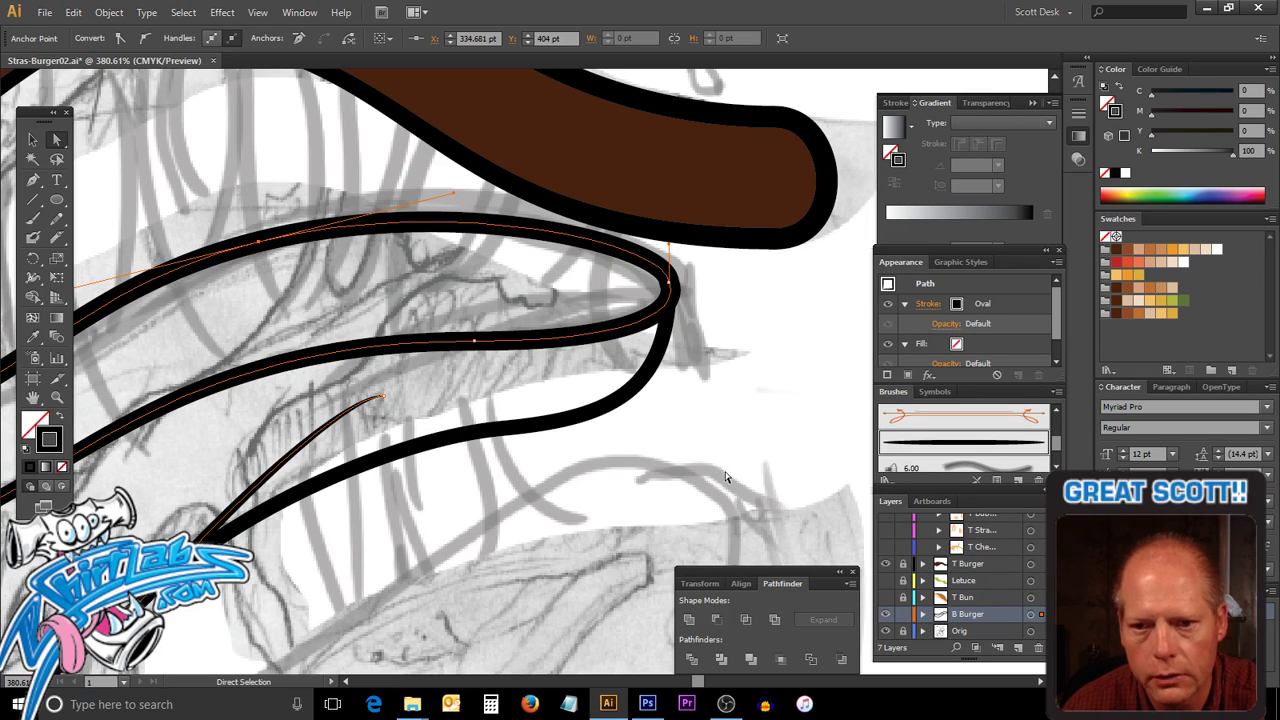
# Deselect the outline and fit the whole artboard in the window.
pyautogui.click(727, 445)
pyautogui.press('v')
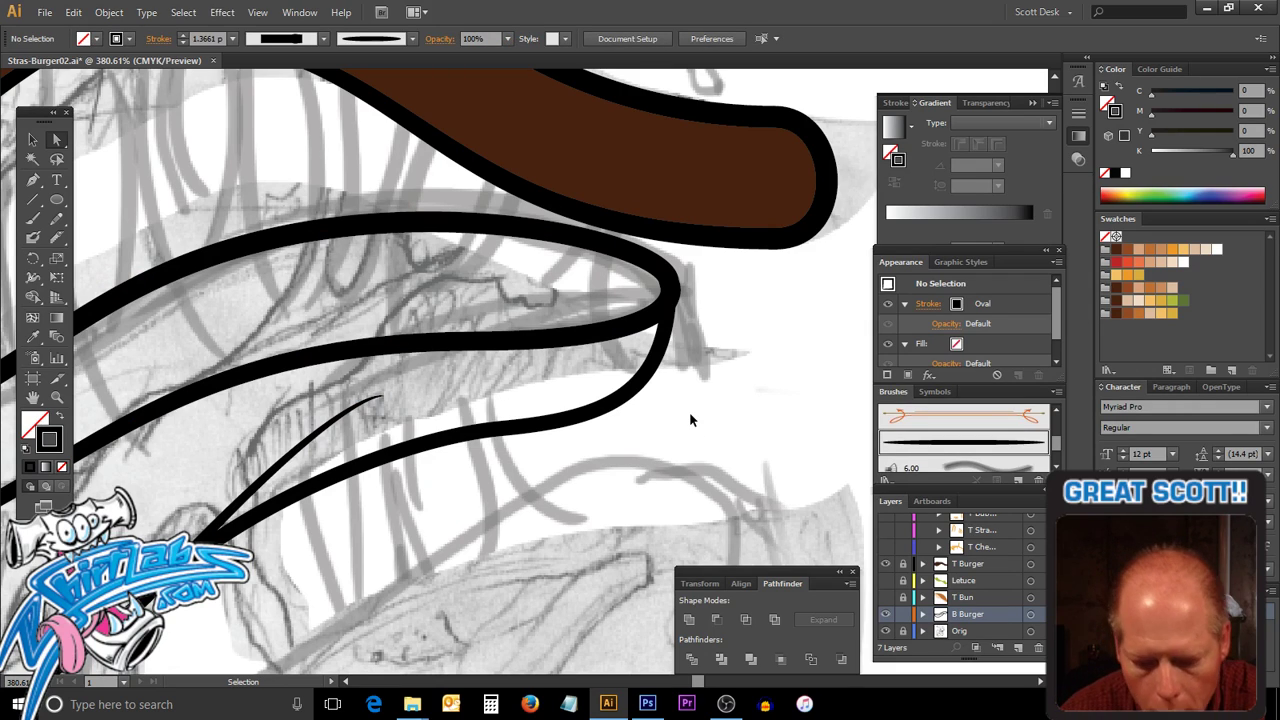
pyautogui.hotkey('ctrl', '0')
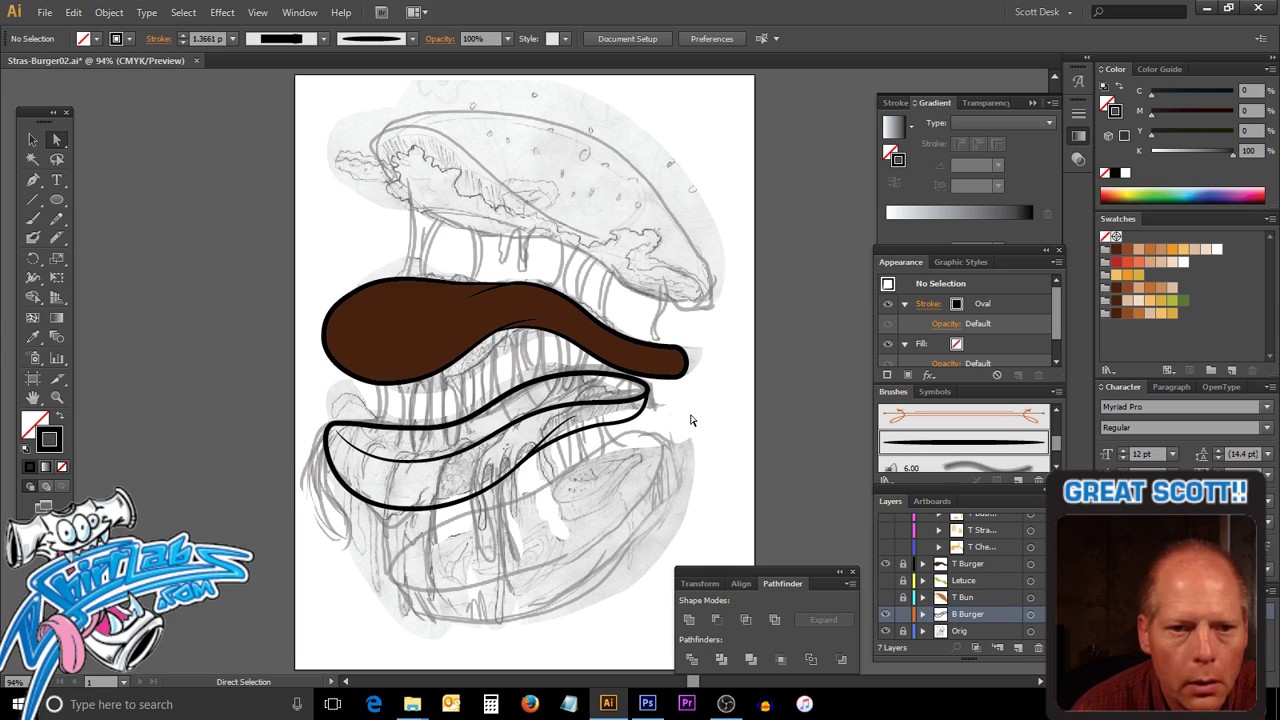
# Widen the thin tapering inner patty line toward 5 pt with the Width tool.
pyautogui.click(32, 140)
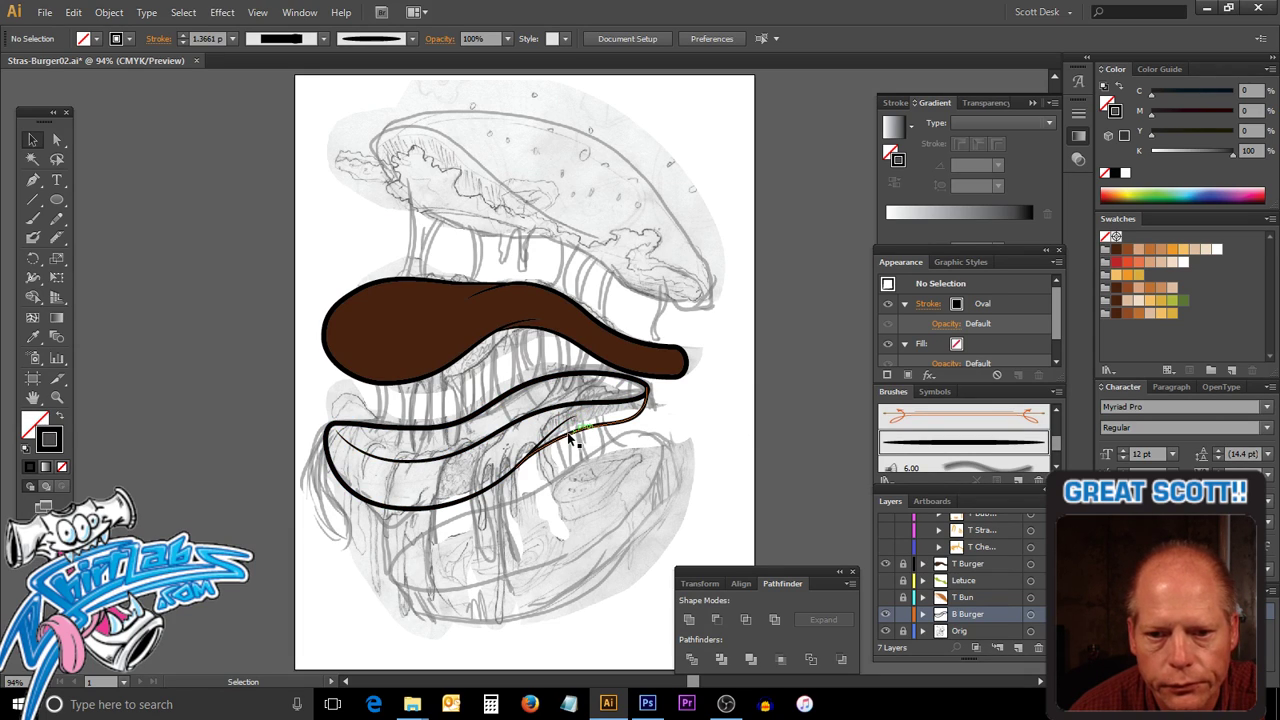
pyautogui.hotkey('ctrl', 'space')
pyautogui.moveTo(532, 400); pyautogui.dragTo(616, 470)
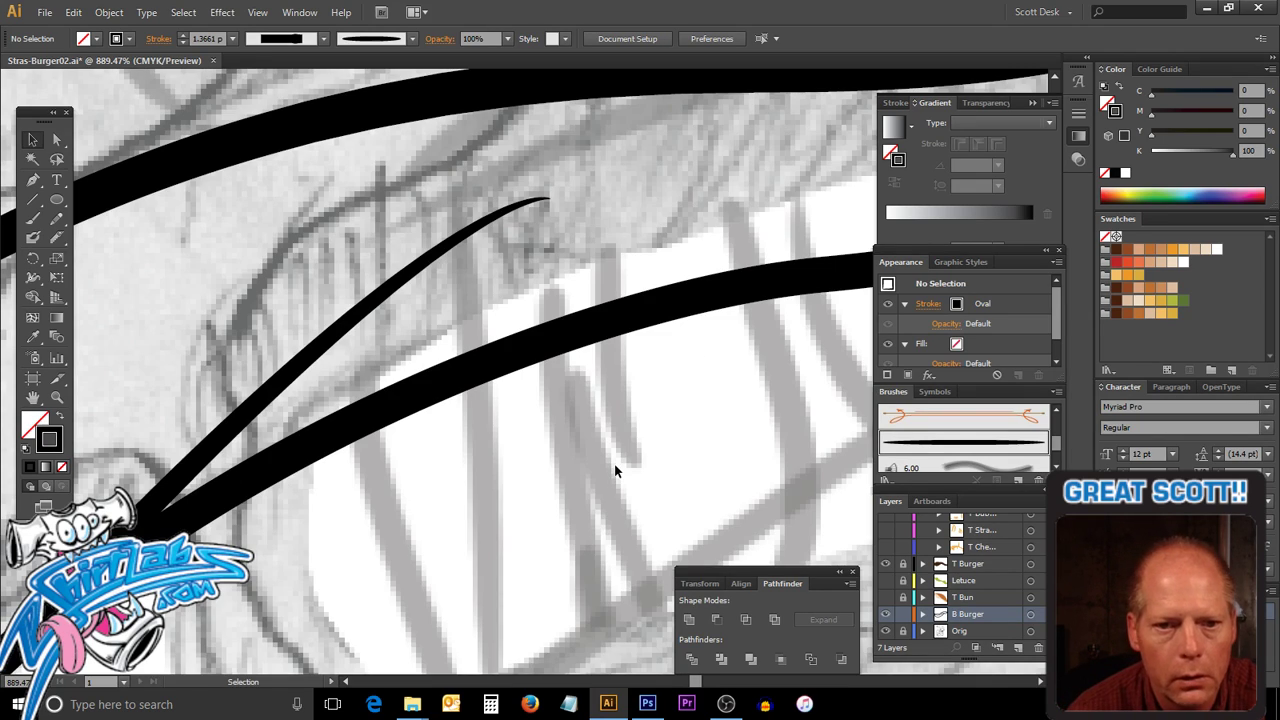
pyautogui.click(343, 332)
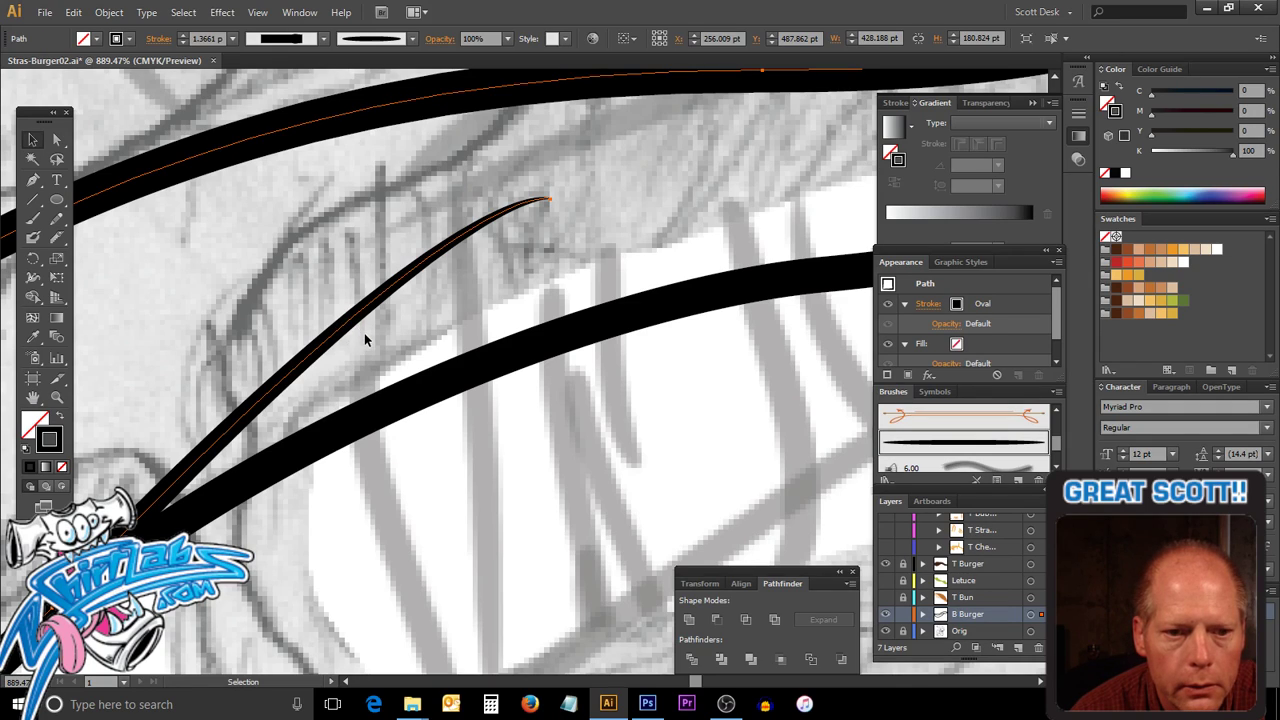
pyautogui.click(33, 180)
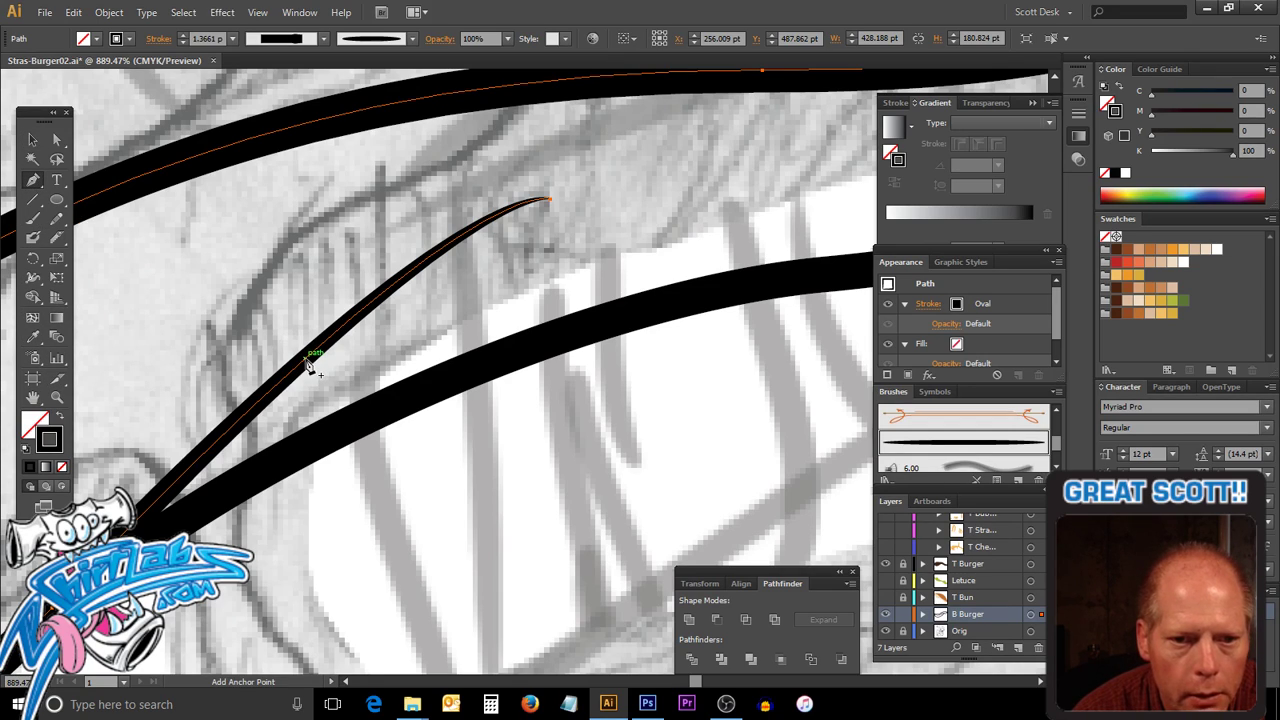
pyautogui.hotkey('shift', 'm')
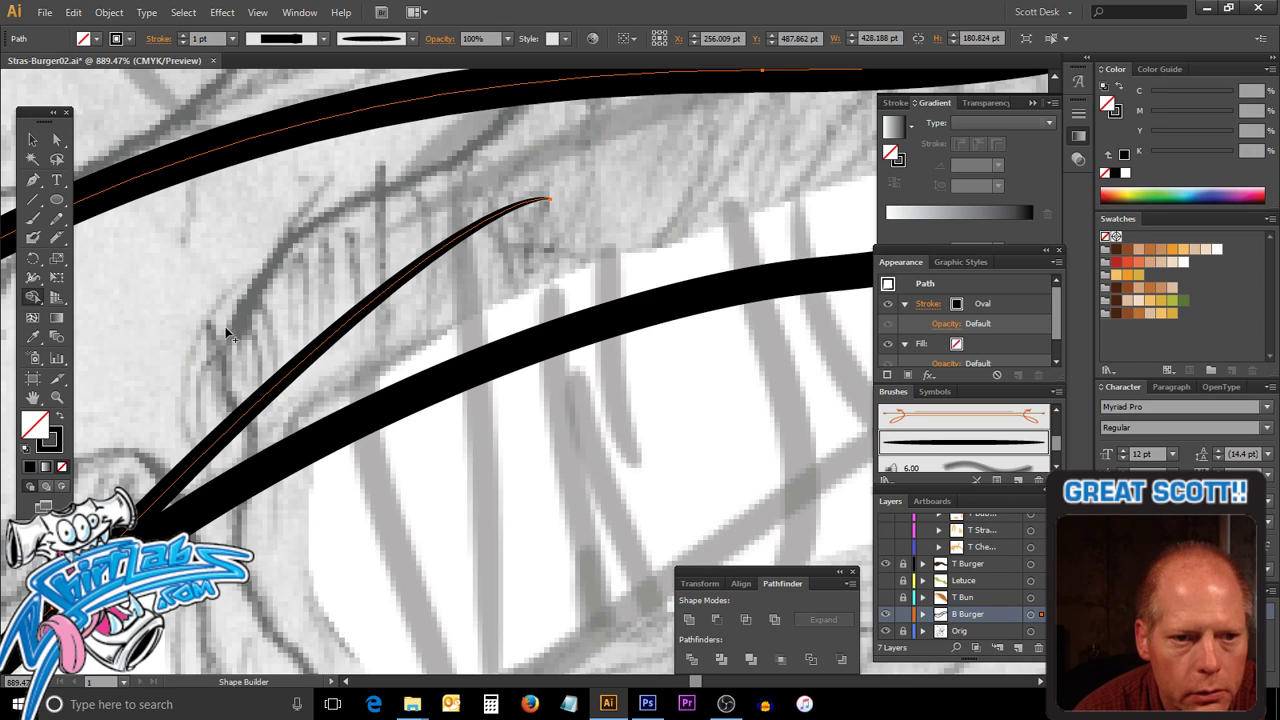
pyautogui.hotkey('shift', 'w')
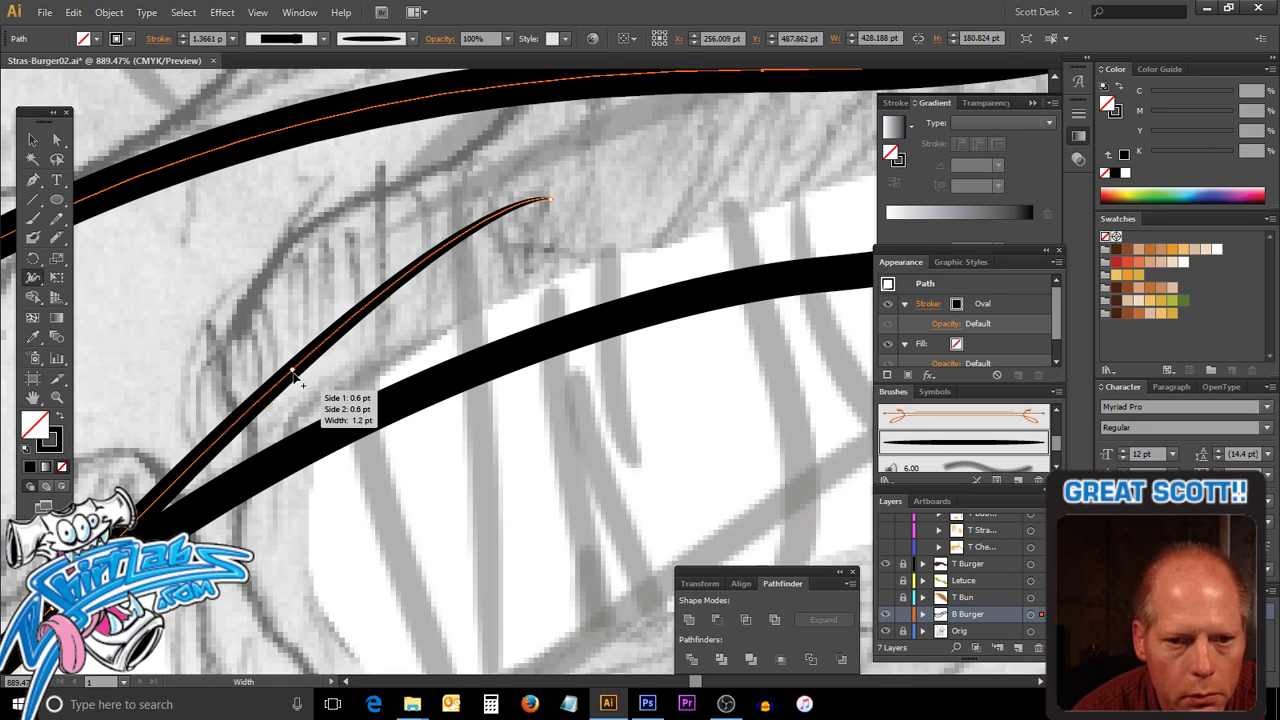
pyautogui.moveTo(302, 383); pyautogui.dragTo(338, 410)
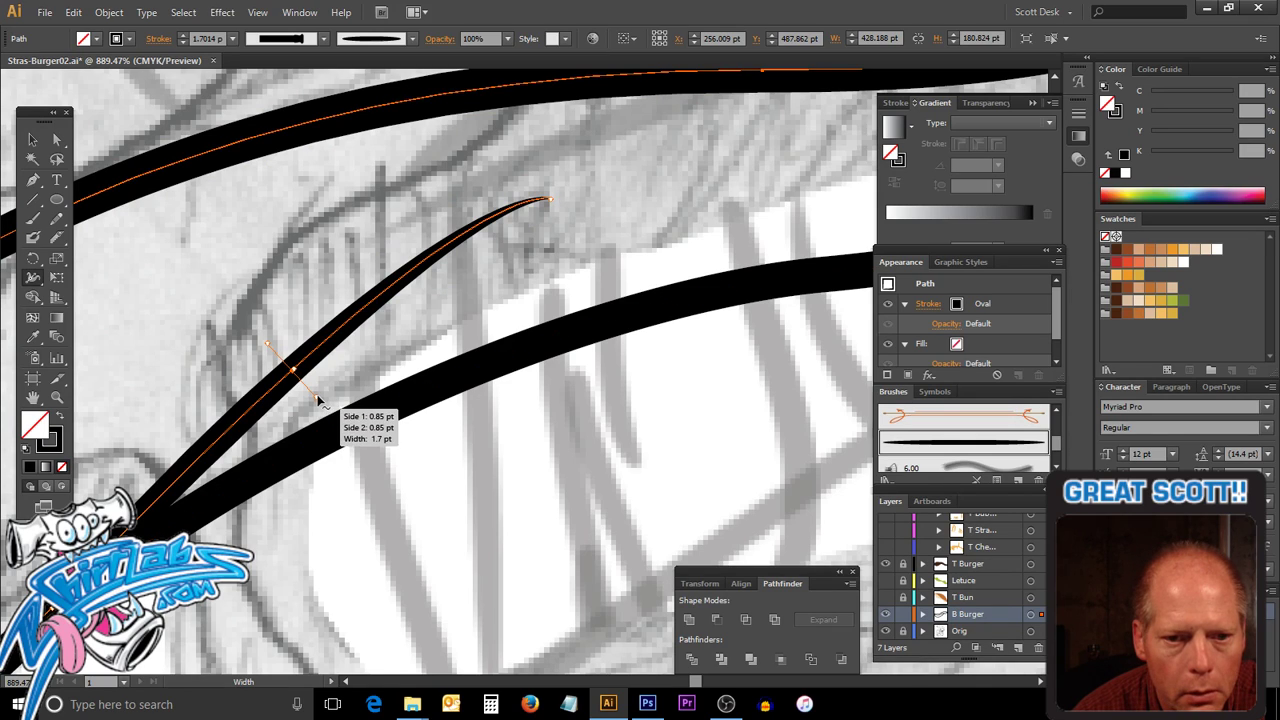
pyautogui.moveTo(318, 403); pyautogui.dragTo(337, 423)
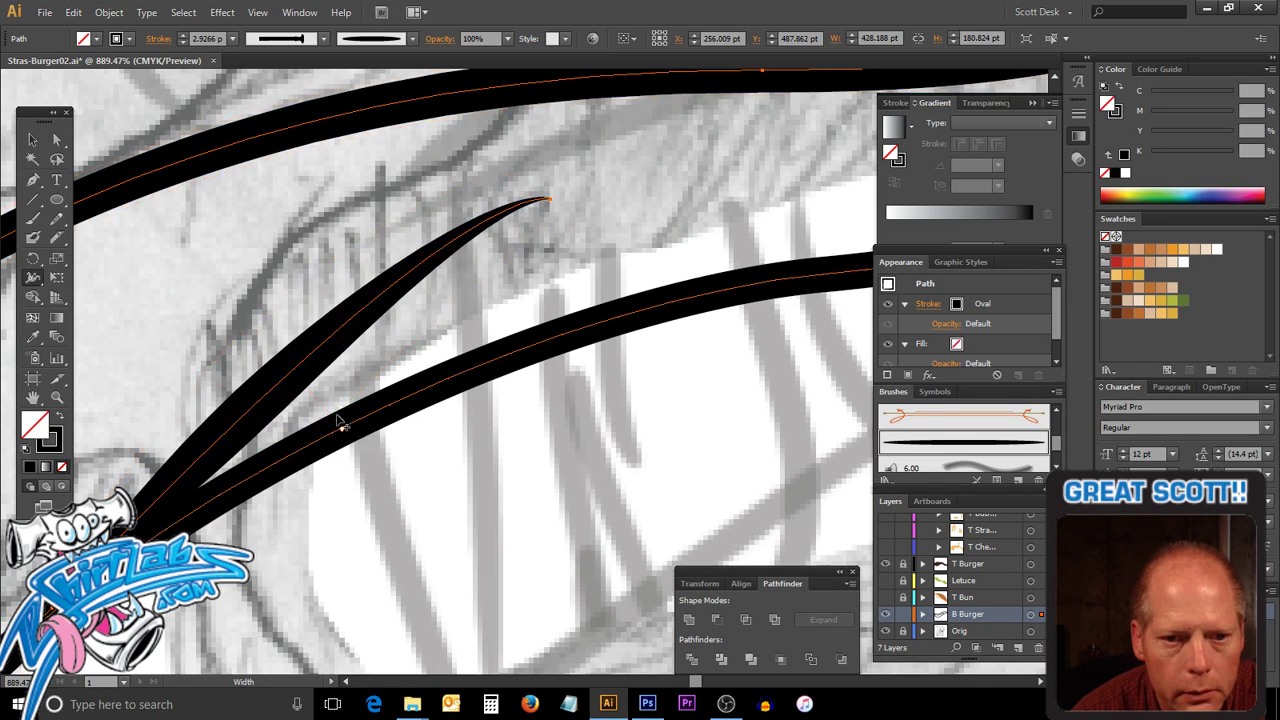
pyautogui.keyDown('ctrl'); pyautogui.keyDown('alt'); pyautogui.click(408, 452); pyautogui.keyUp('alt'); pyautogui.keyUp('ctrl')
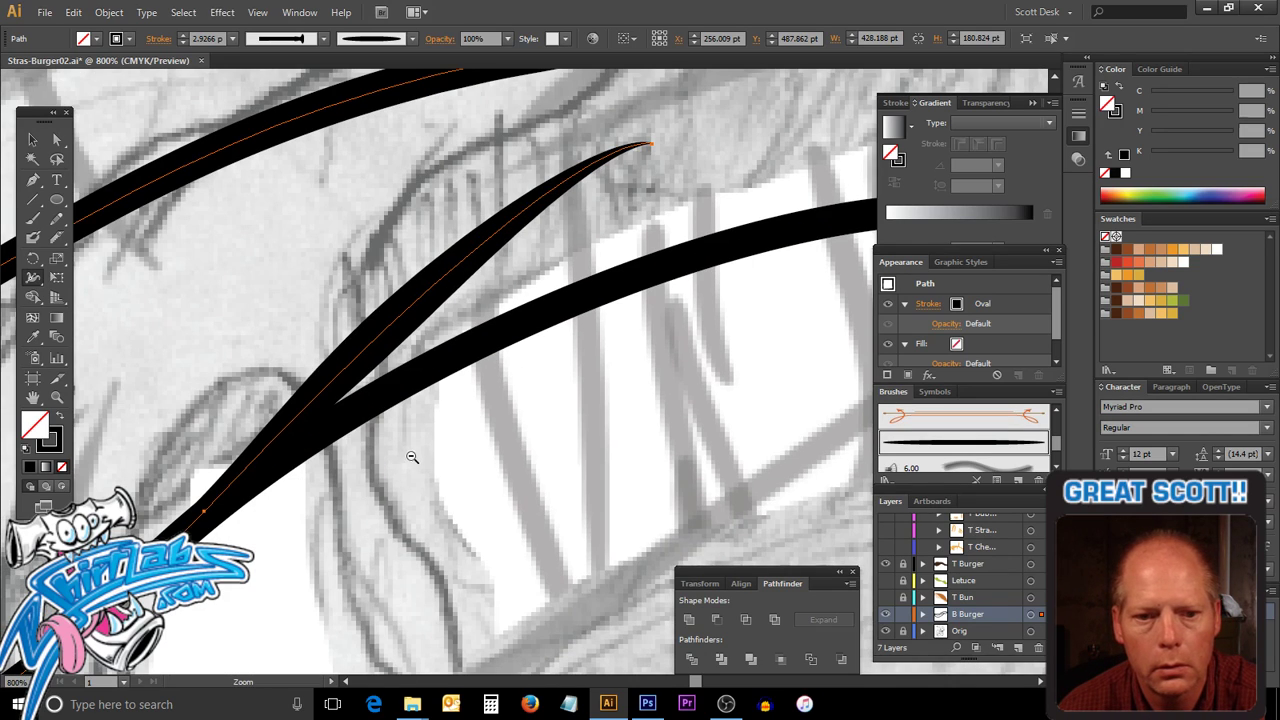
# Zoom in where the thin line meets the thick outline; delete a stroke segment, then undo it.
pyautogui.keyDown('ctrl'); pyautogui.keyDown('alt'); pyautogui.click(411, 456); pyautogui.keyUp('alt'); pyautogui.keyUp('ctrl')
pyautogui.keyDown('ctrl'); pyautogui.keyDown('alt'); pyautogui.click(413, 457); pyautogui.keyUp('alt'); pyautogui.keyUp('ctrl')
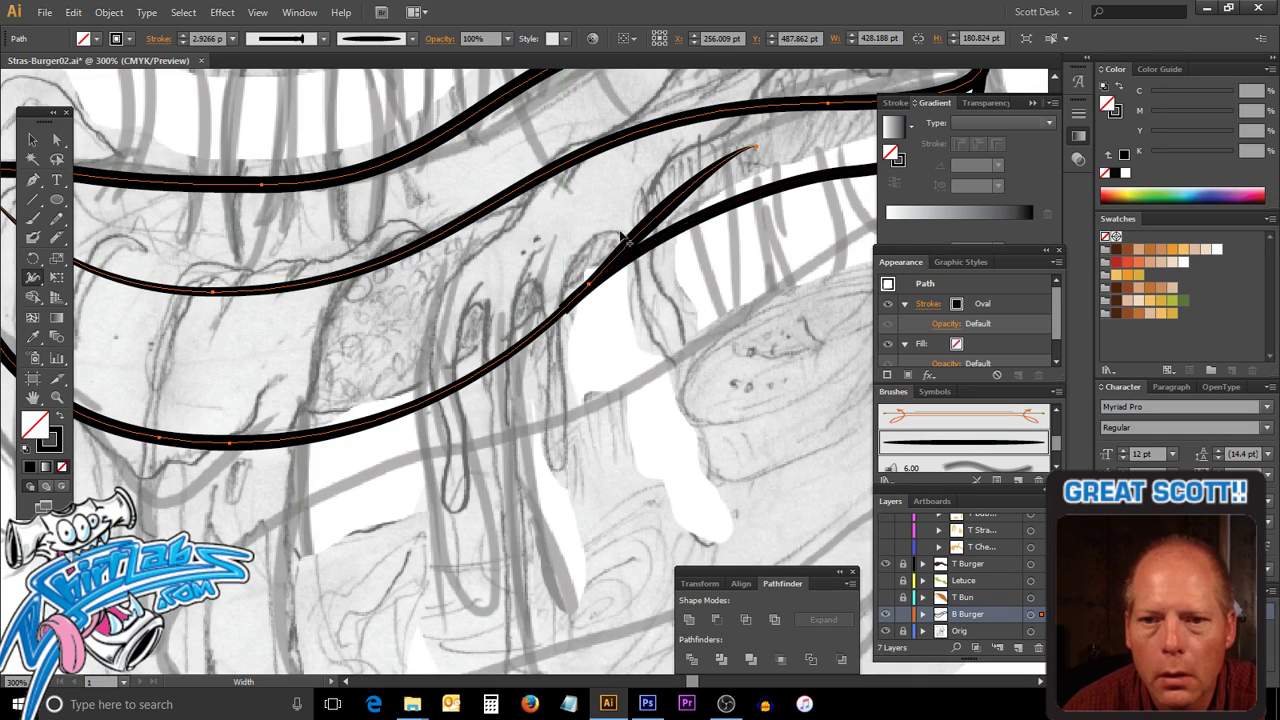
pyautogui.hotkey('ctrl', 'z')
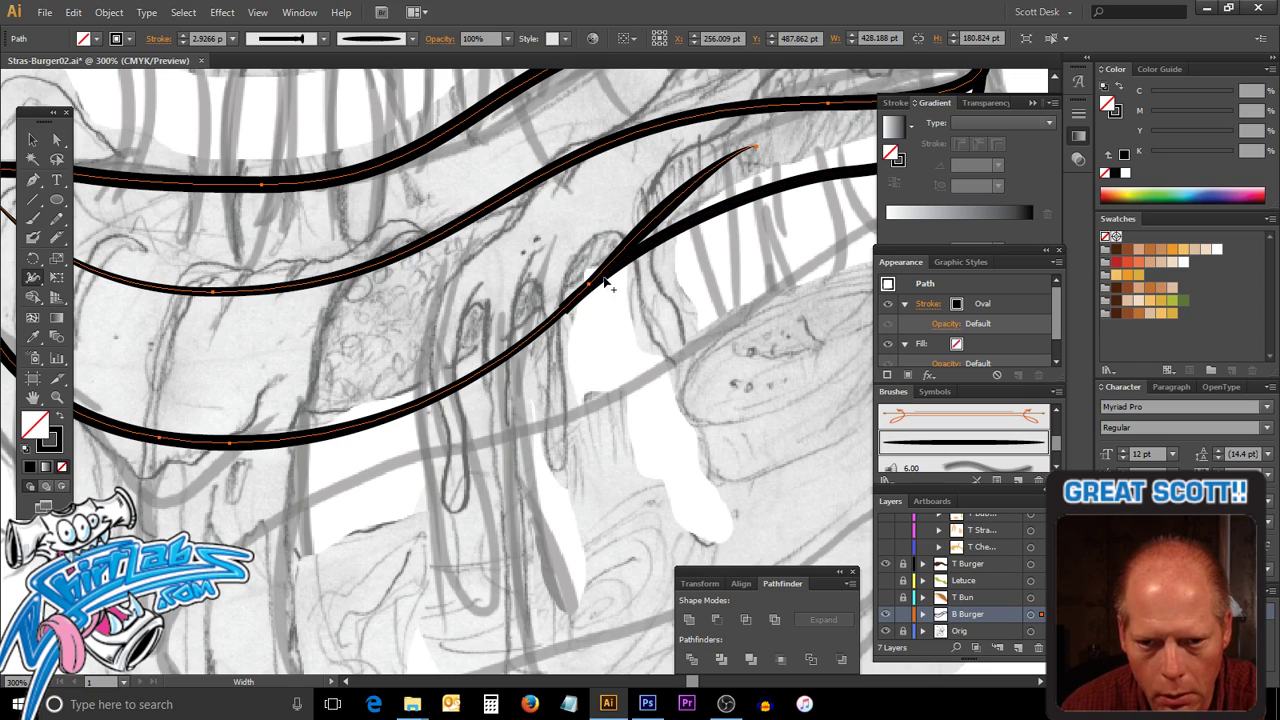
pyautogui.hotkey('ctrl', 'space')
pyautogui.moveTo(586, 335); pyautogui.dragTo(586, 333)
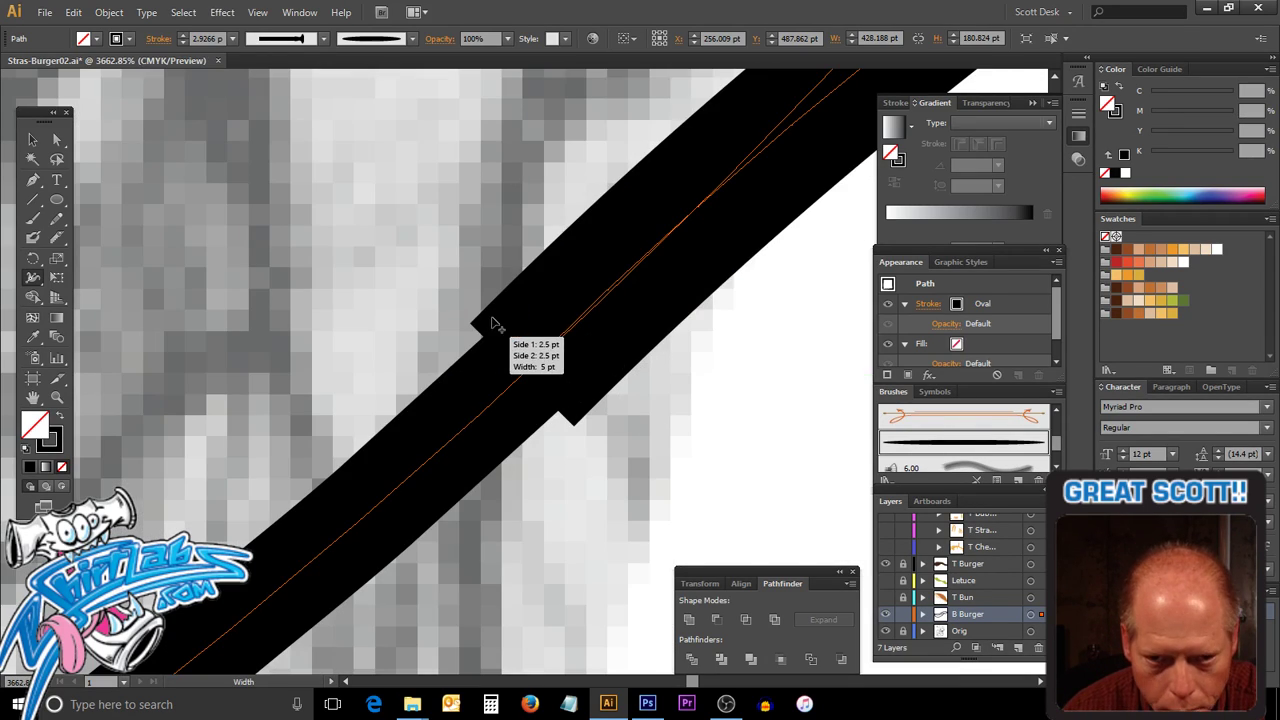
pyautogui.press('v')
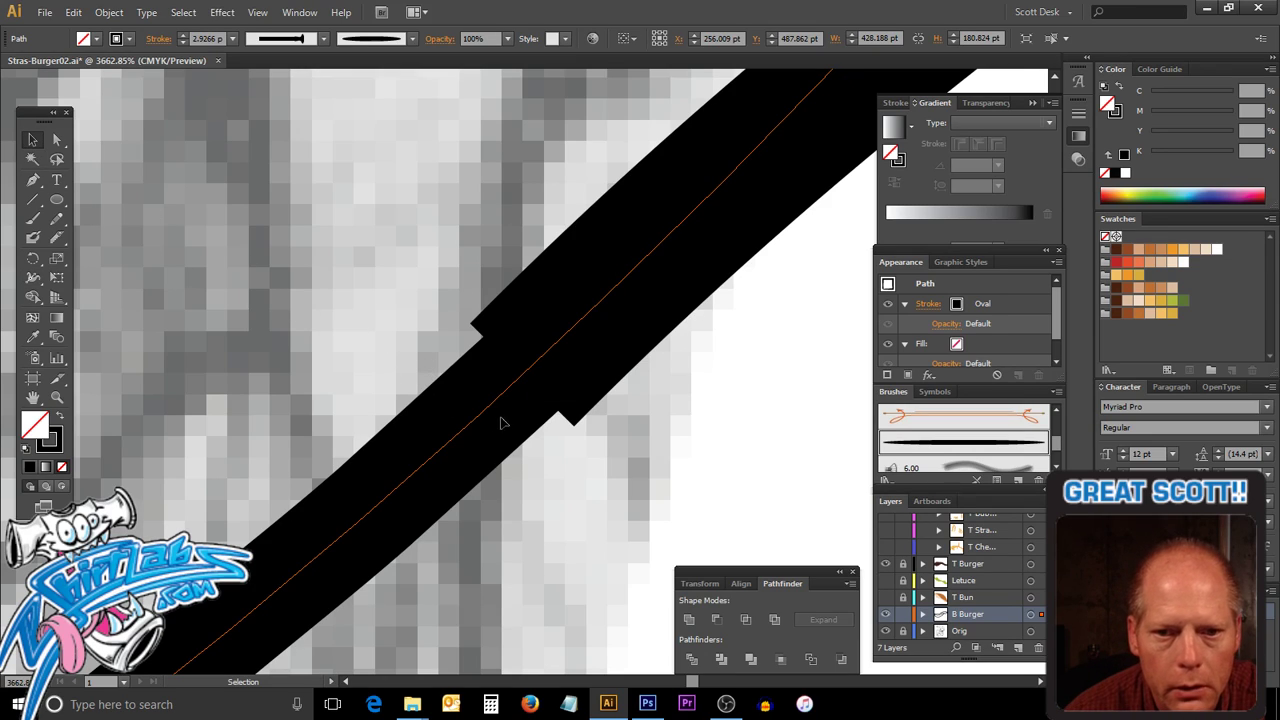
pyautogui.moveTo(408, 384); pyautogui.dragTo(500, 482)
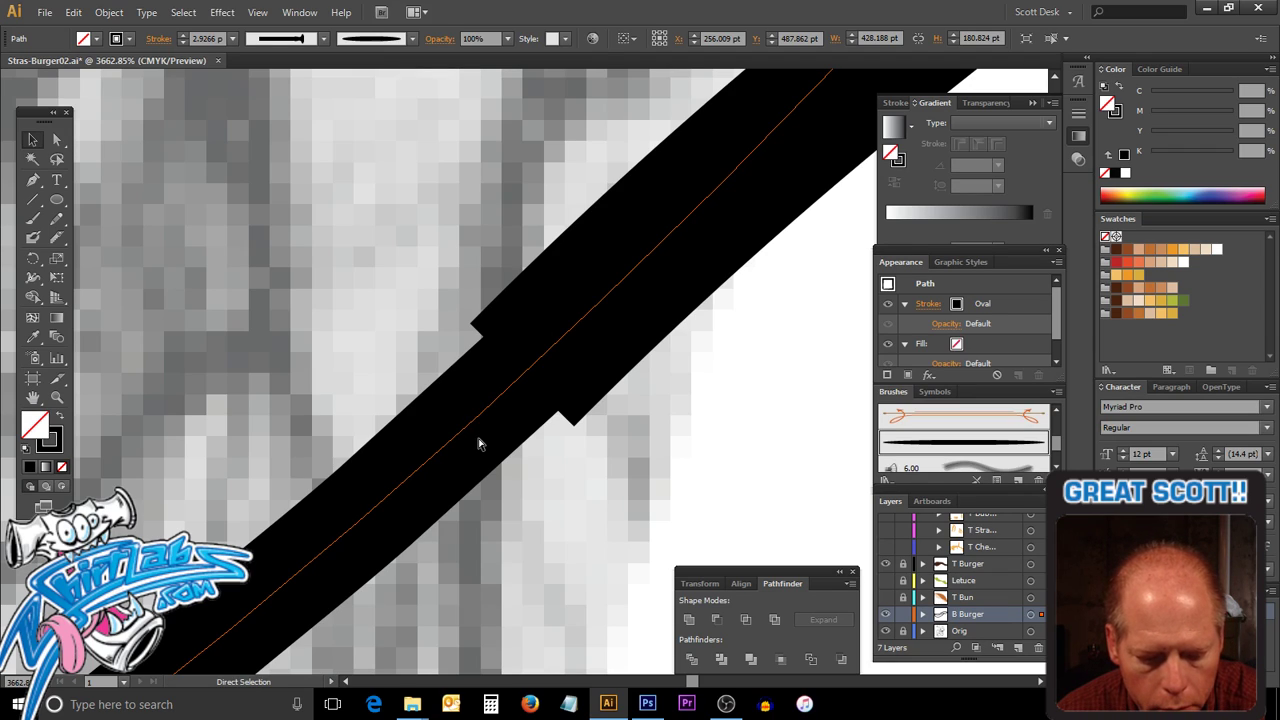
pyautogui.press('Delete')
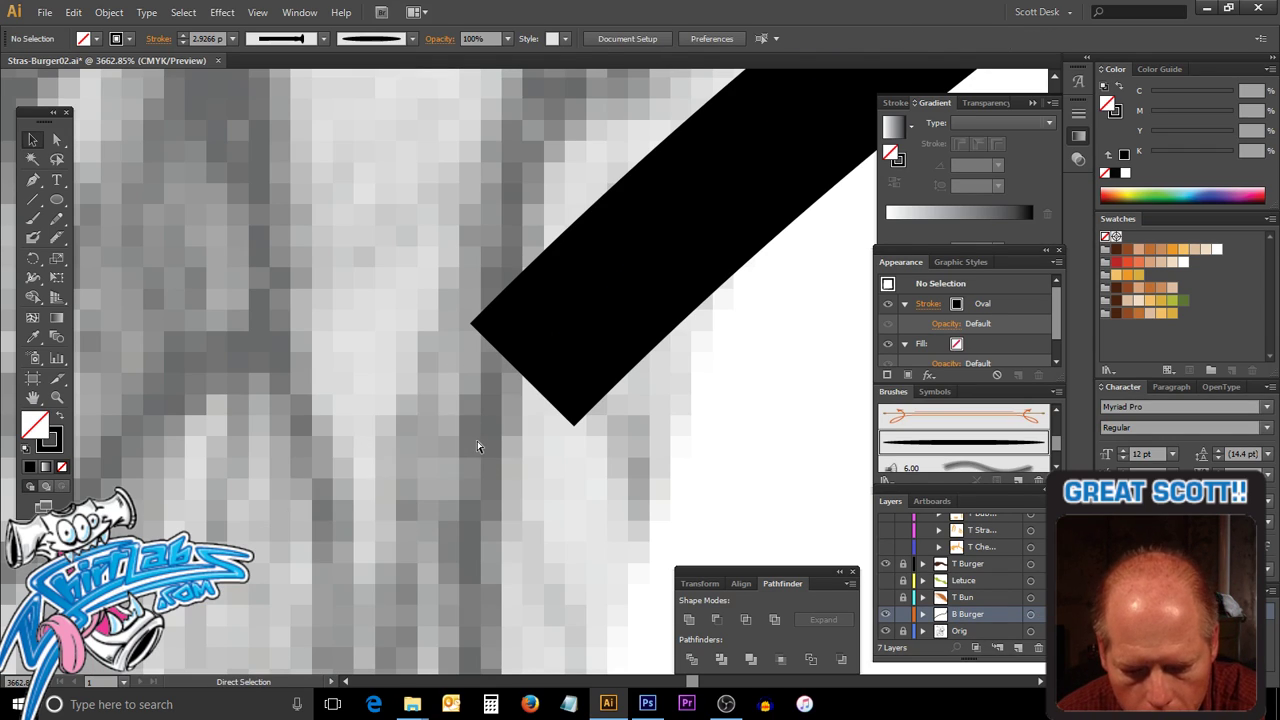
pyautogui.hotkey('ctrl', 'z')
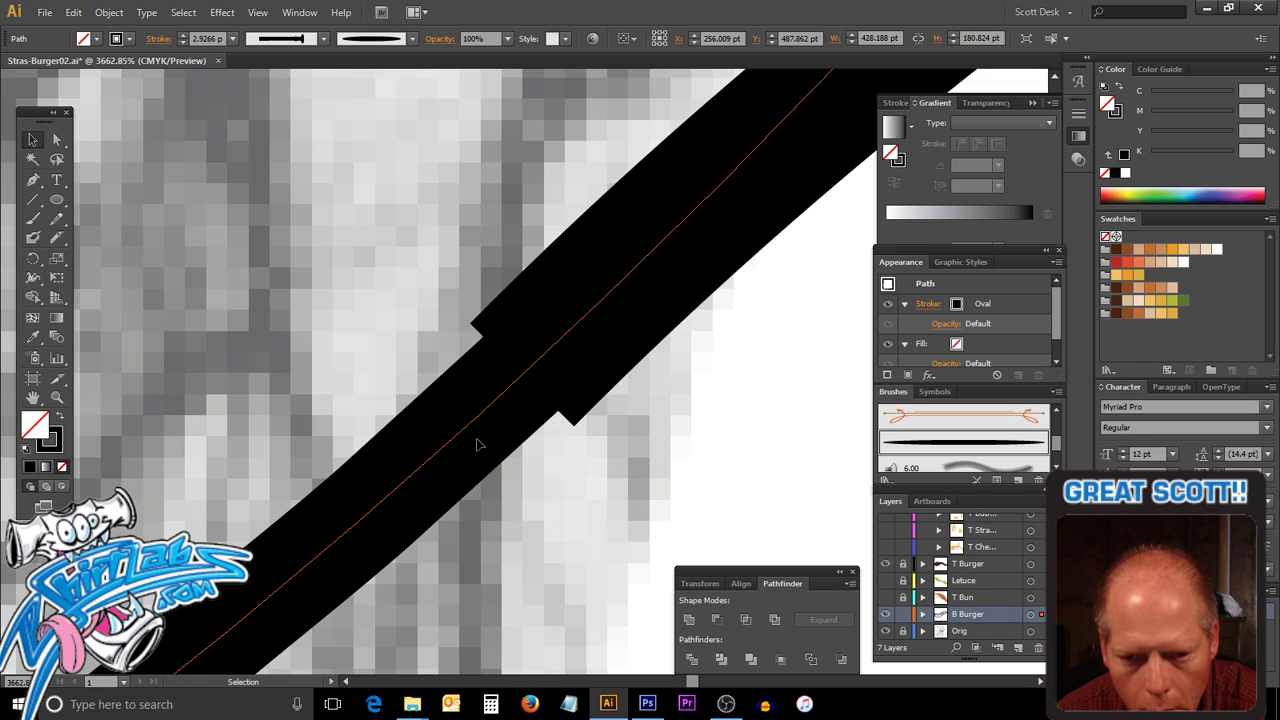
# Narrow the thin path's end width to about 3.5 pt to remove the notch.
pyautogui.click(611, 437)
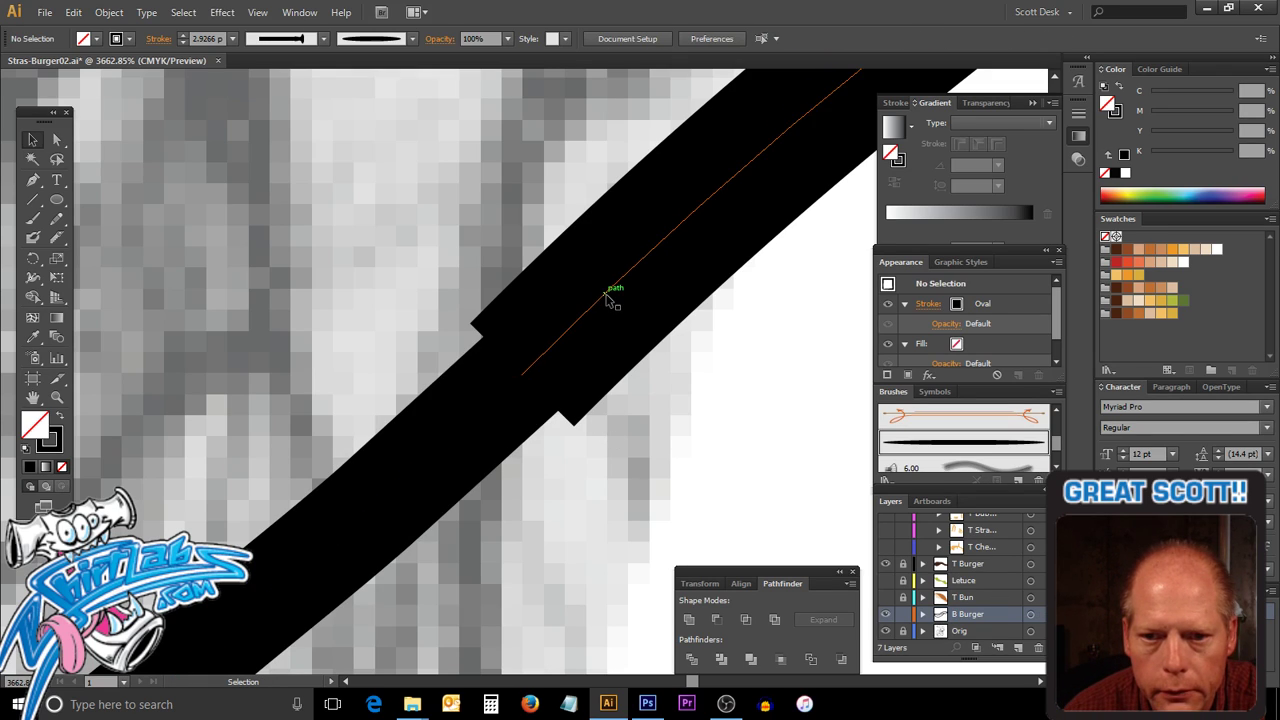
pyautogui.click(610, 294)
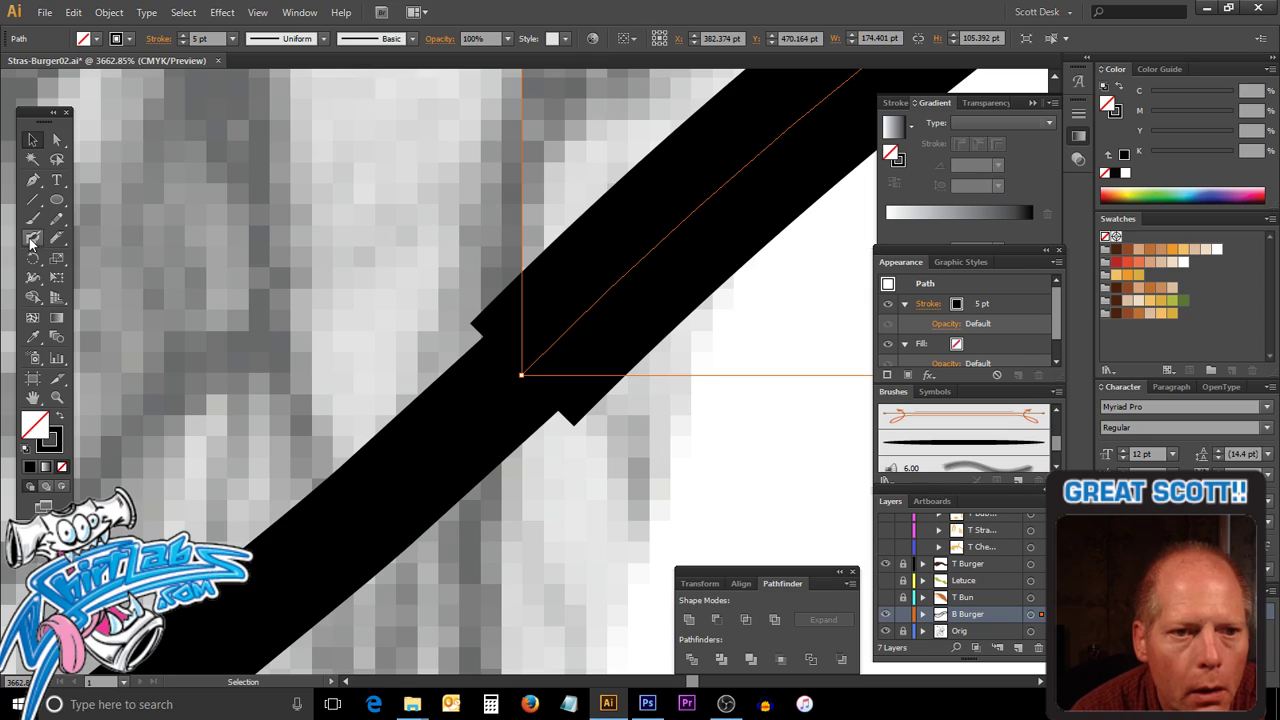
pyautogui.click(33, 277)
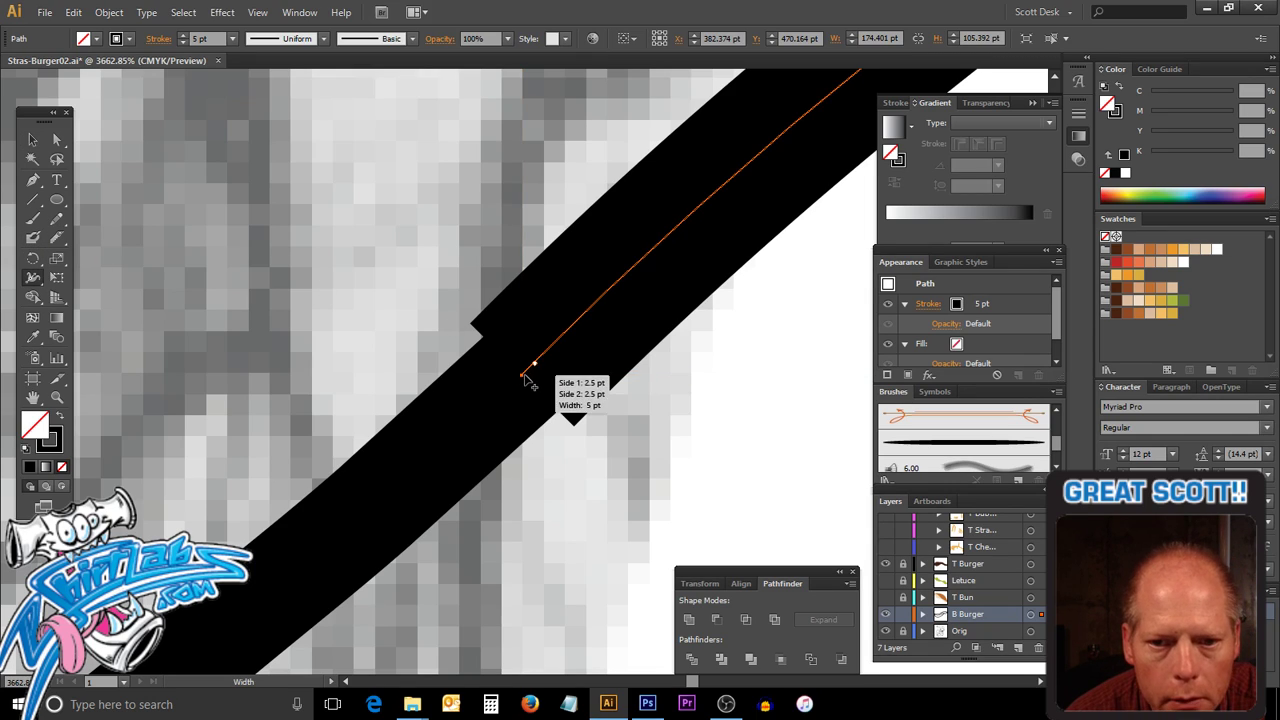
pyautogui.moveTo(521, 378); pyautogui.dragTo(549, 424)
pyautogui.moveTo(548, 422); pyautogui.dragTo(552, 420)
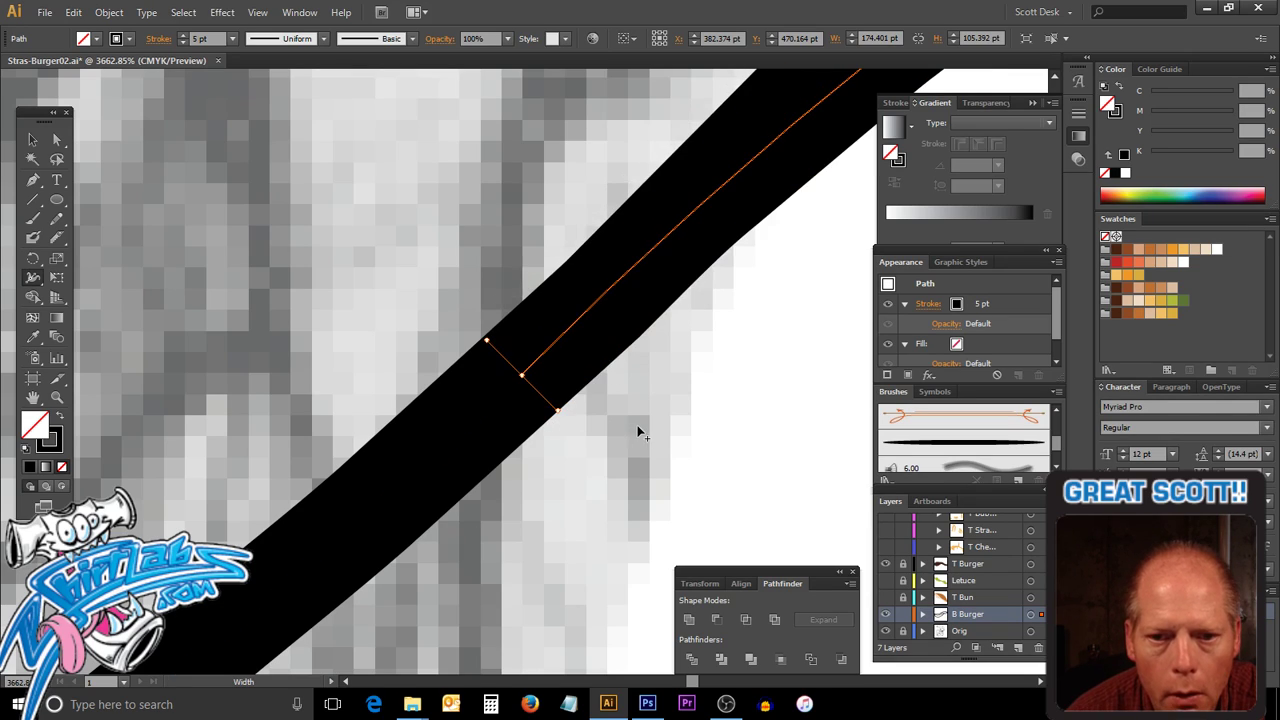
pyautogui.keyDown('ctrl'); pyautogui.click(663, 426); pyautogui.keyUp('ctrl')
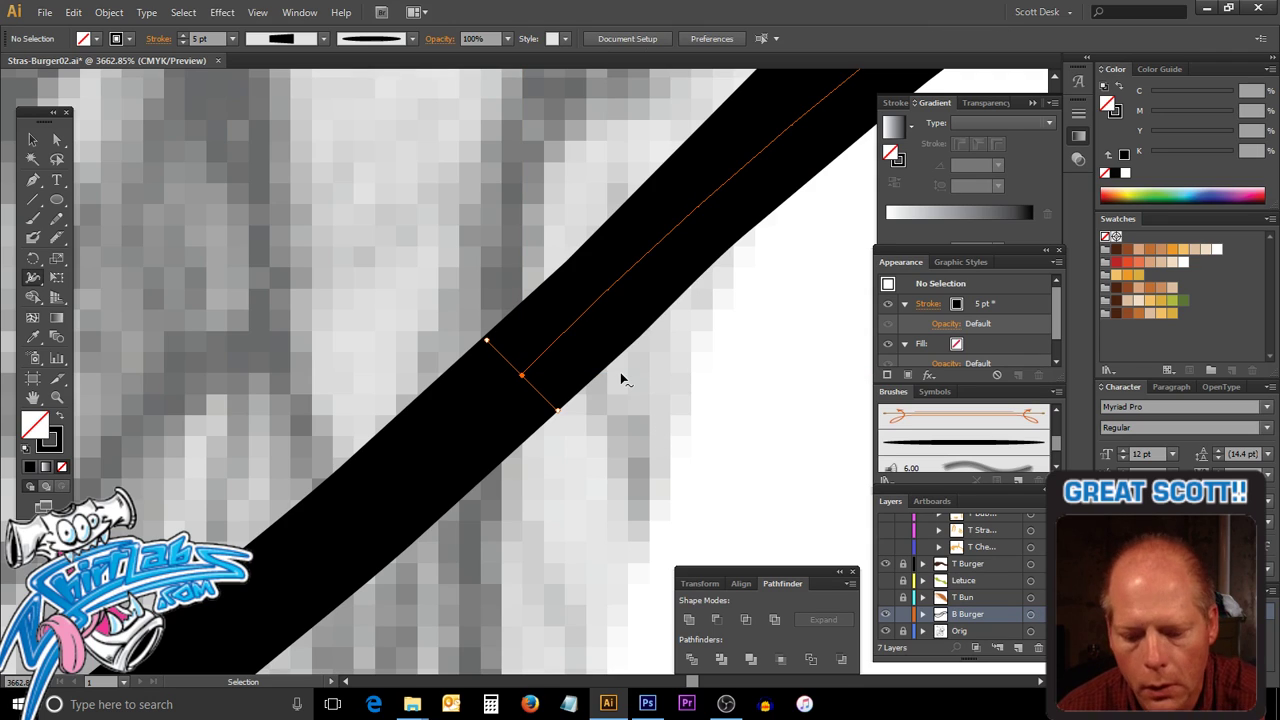
pyautogui.hotkey('ctrl', '0')
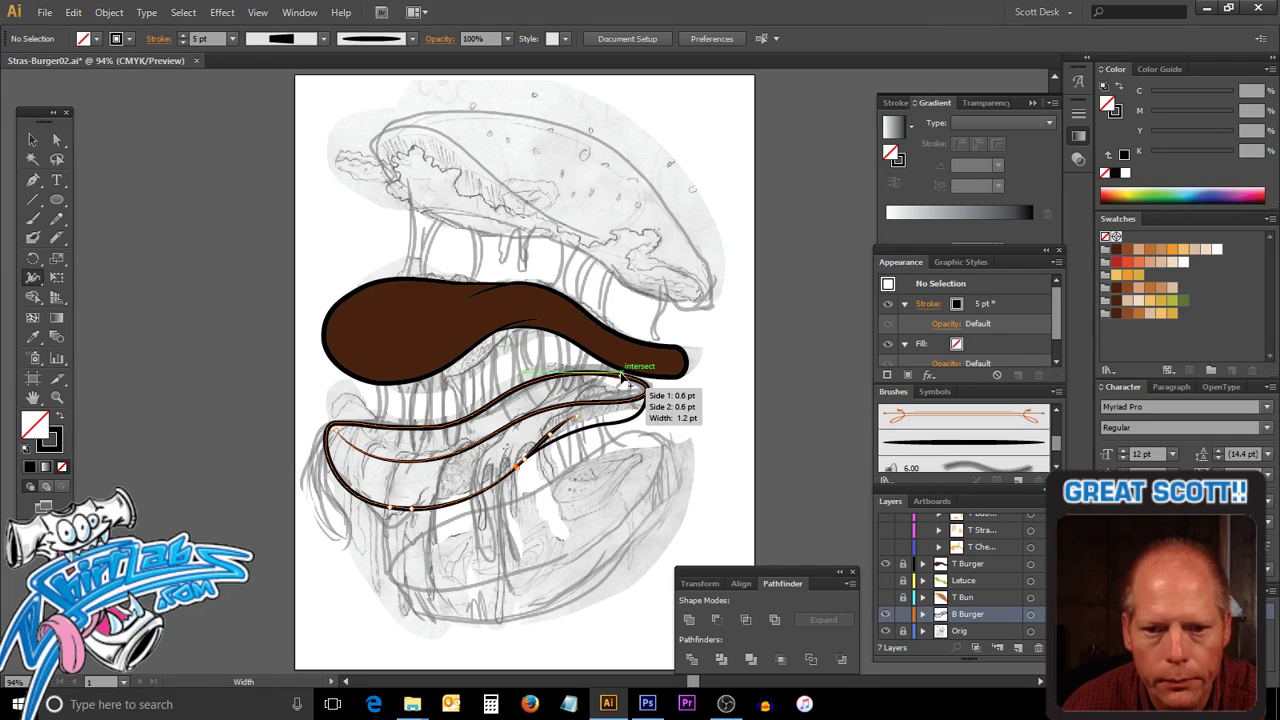
# Narrow a width point on the thin inner patty line to about 0.68 pt, then fit and deselect.
pyautogui.moveTo(625, 378); pyautogui.dragTo(627, 380)
pyautogui.press('v')
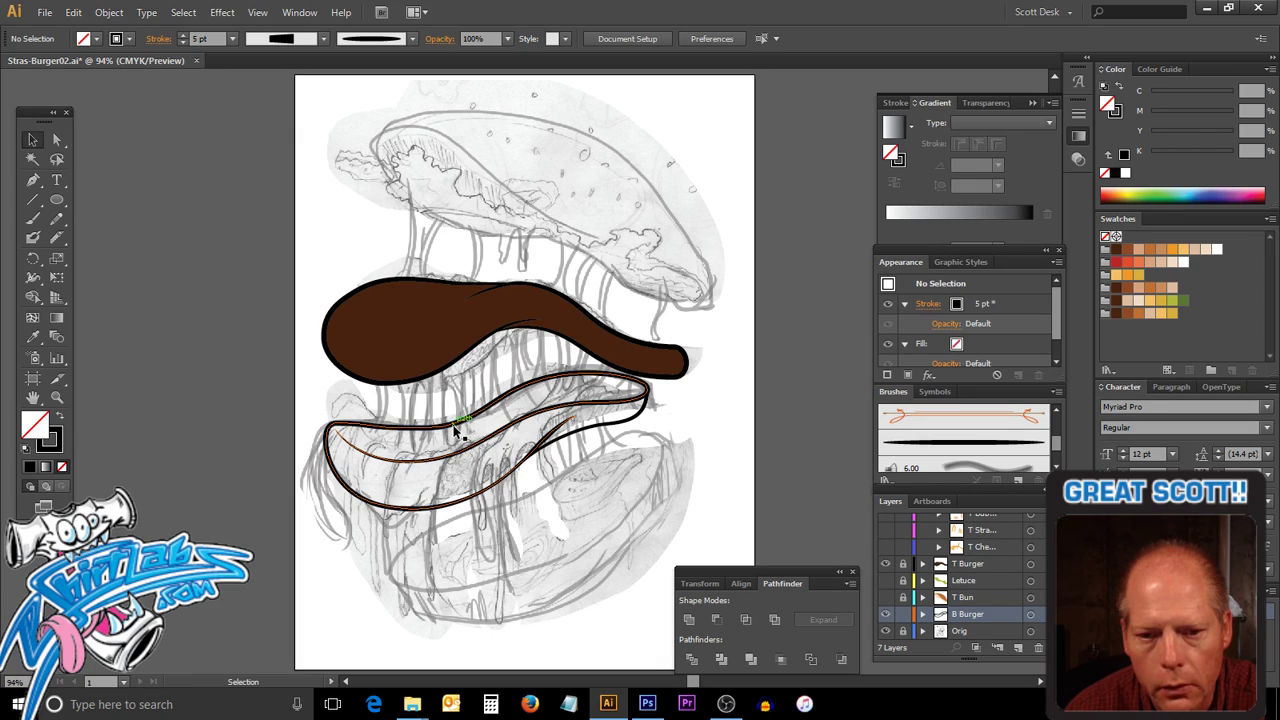
pyautogui.click(462, 431)
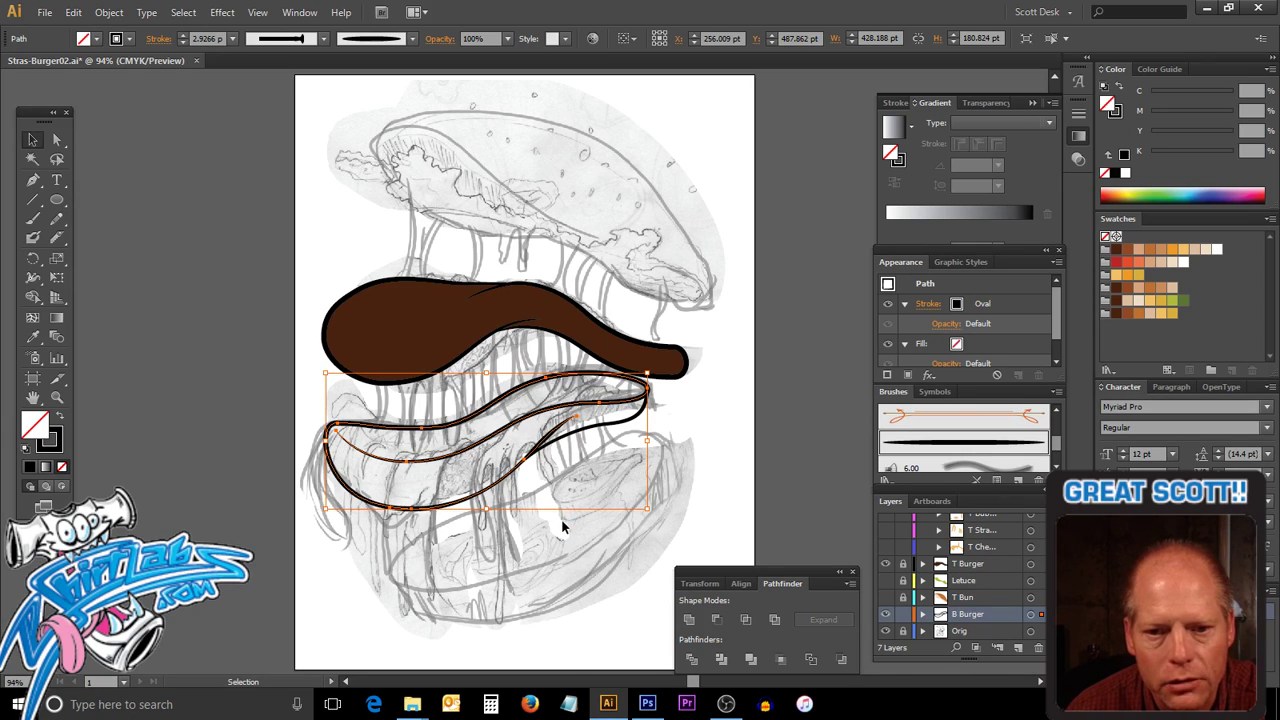
pyautogui.click(33, 240)
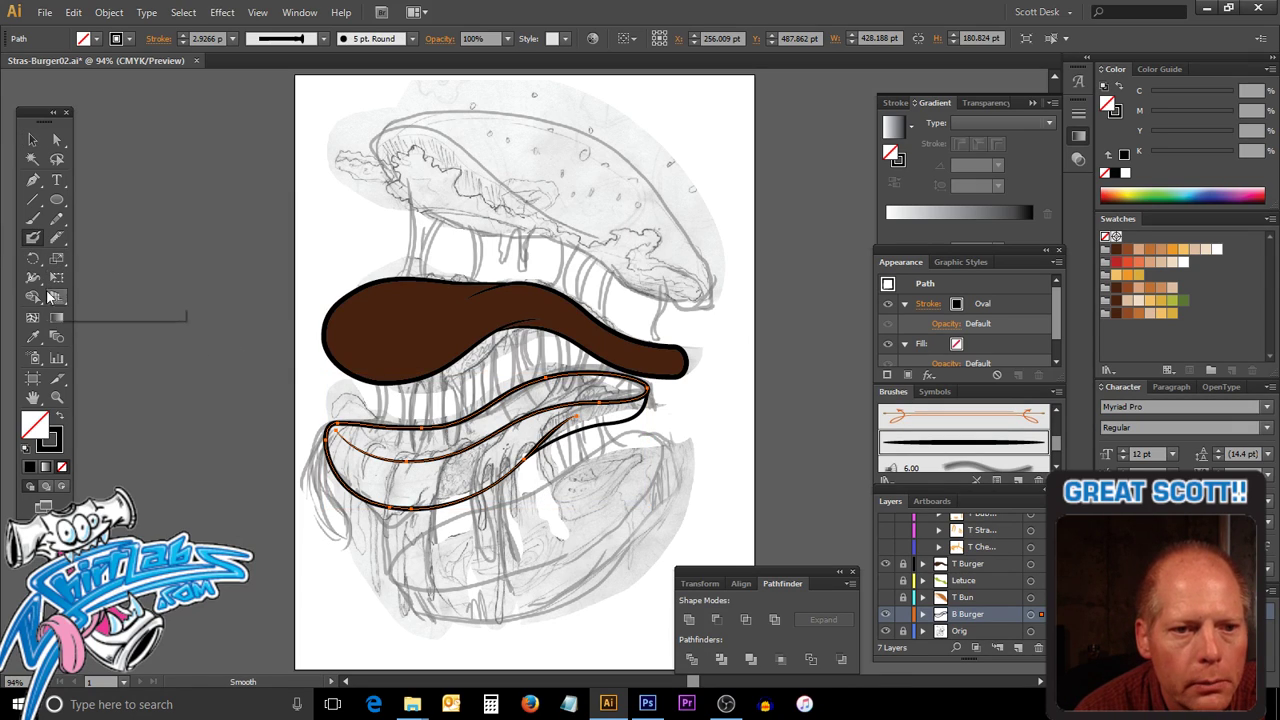
pyautogui.click(33, 277)
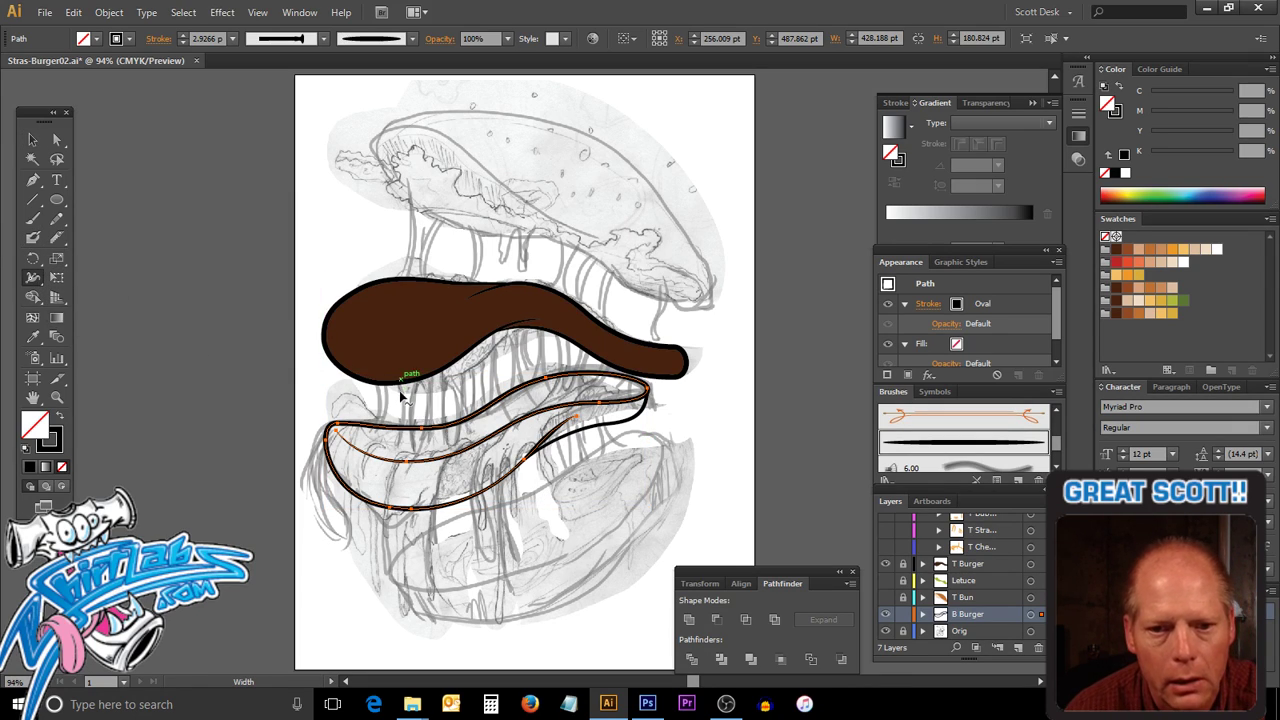
pyautogui.hotkey('ctrl', 'space')
pyautogui.moveTo(397, 410); pyautogui.dragTo(438, 458)
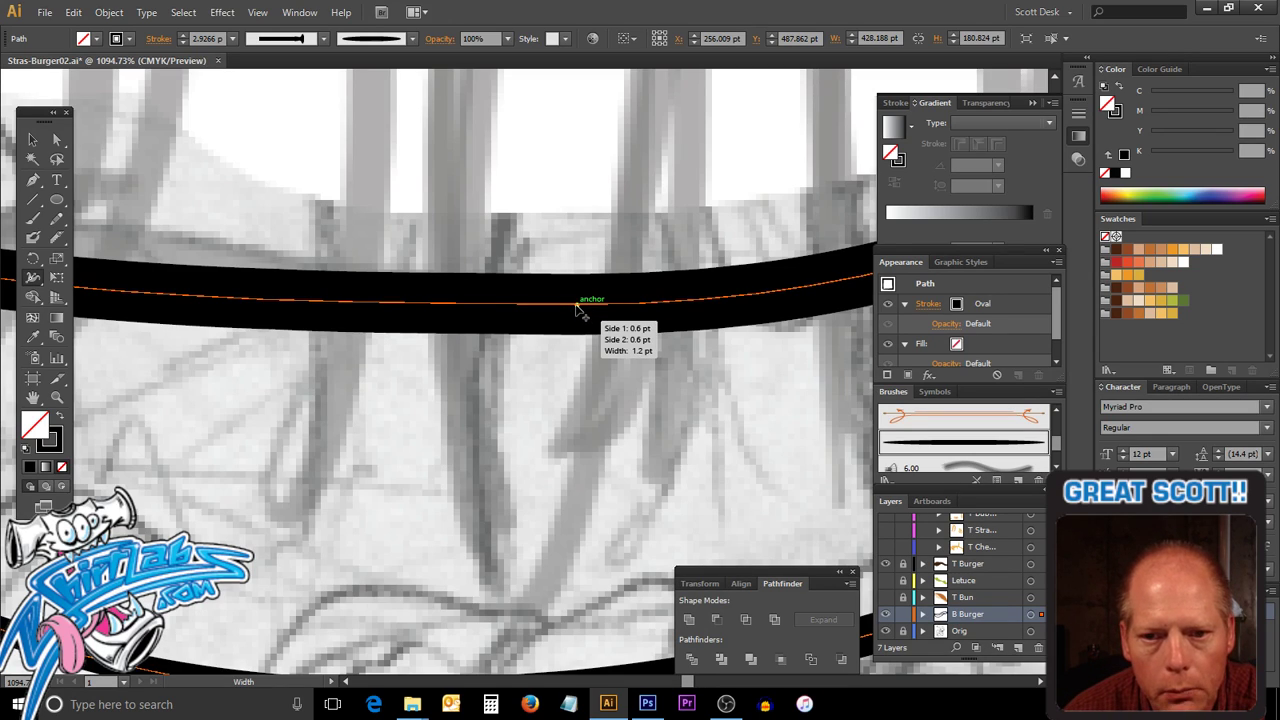
pyautogui.moveTo(580, 301); pyautogui.dragTo(580, 327)
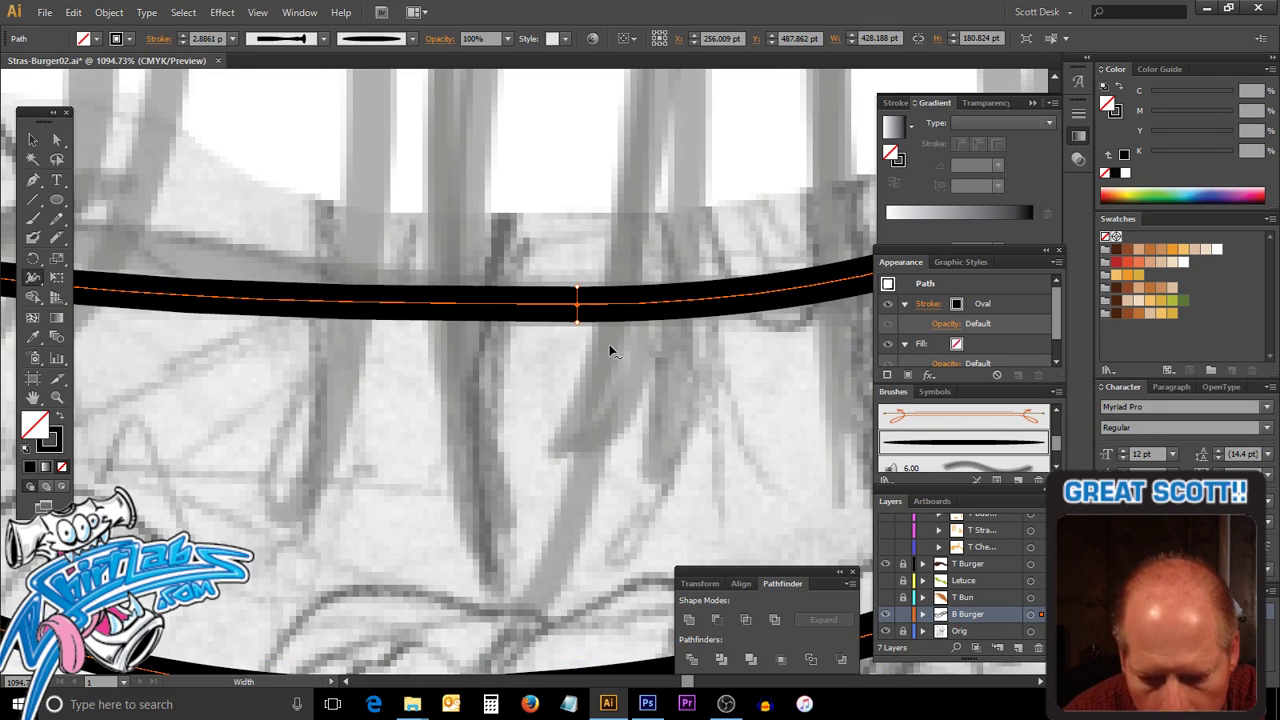
pyautogui.hotkey('ctrl', '0')
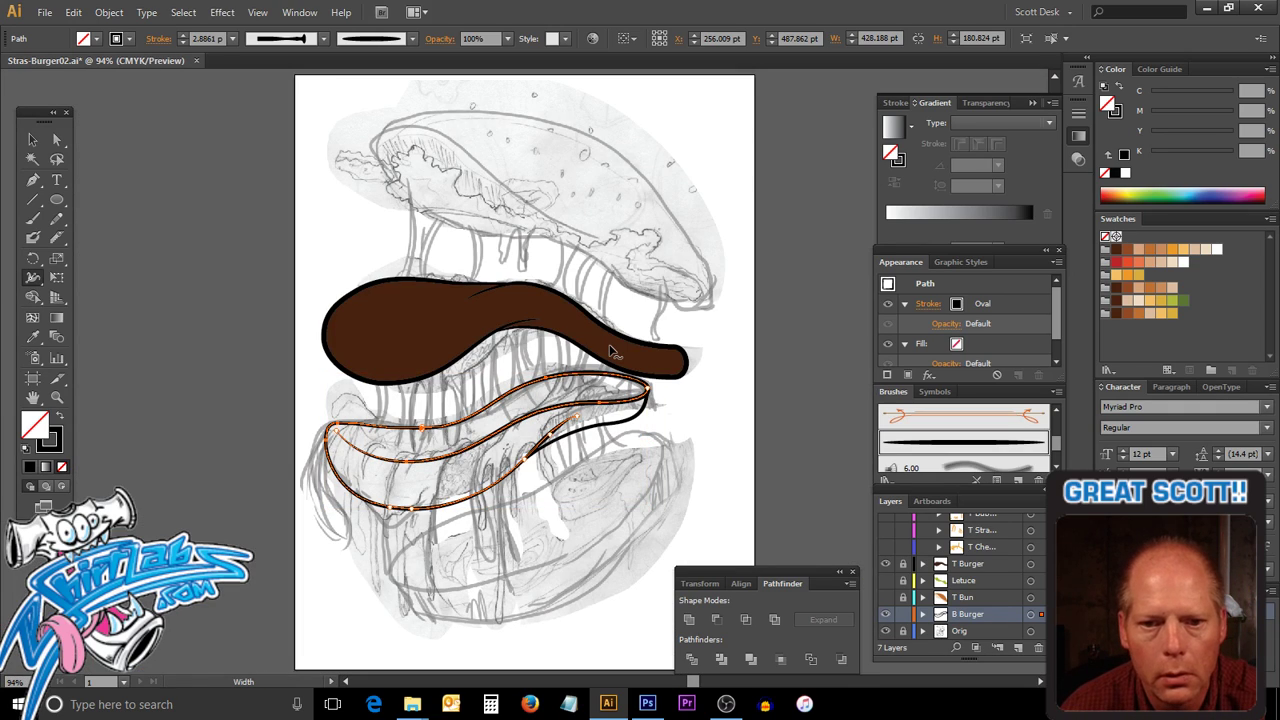
pyautogui.hotkey('ctrl', 'shift', 'a')
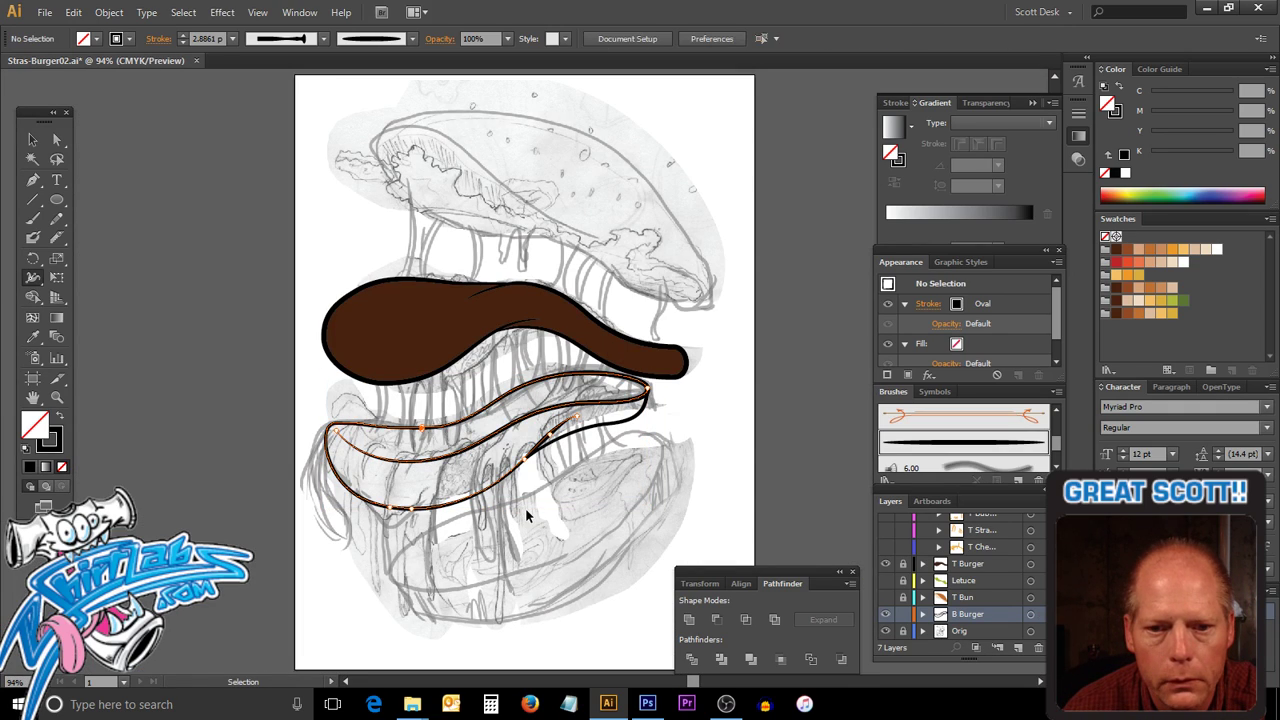
# Expand the lower patty outline's appearance and unite the pieces with Pathfinder.
pyautogui.click(32, 134)
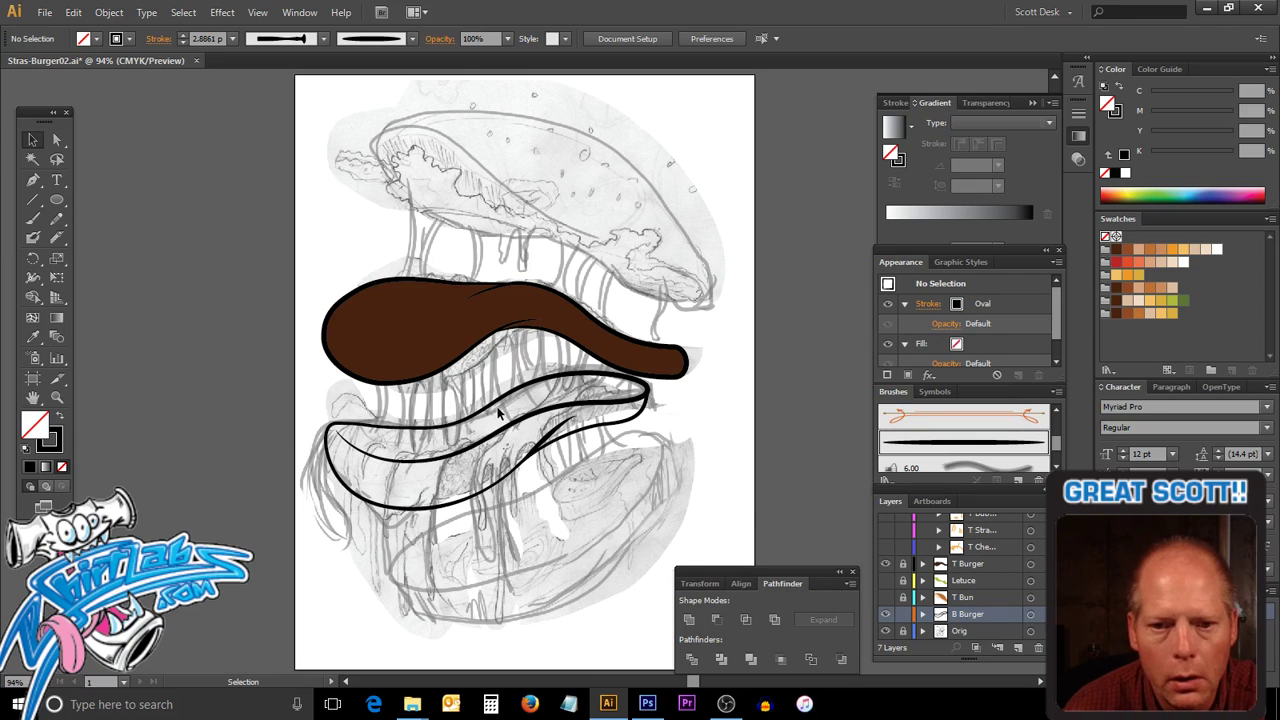
pyautogui.click(542, 481)
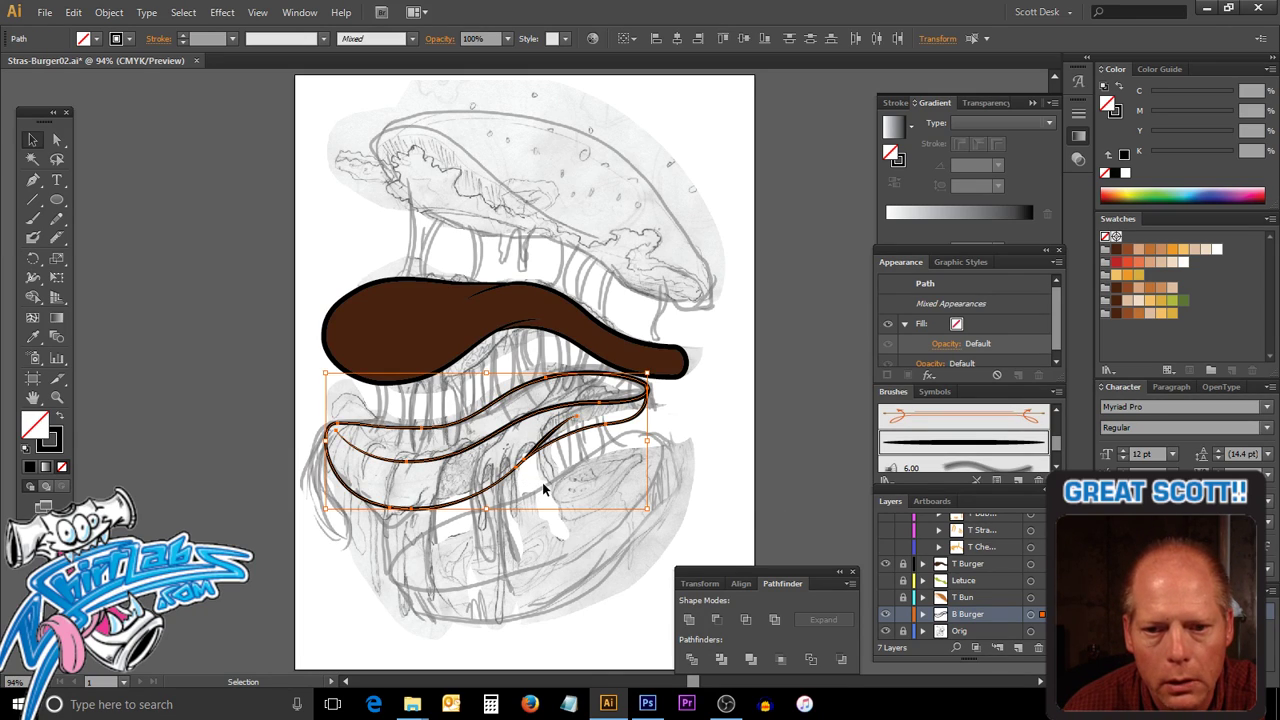
pyautogui.click(109, 12)
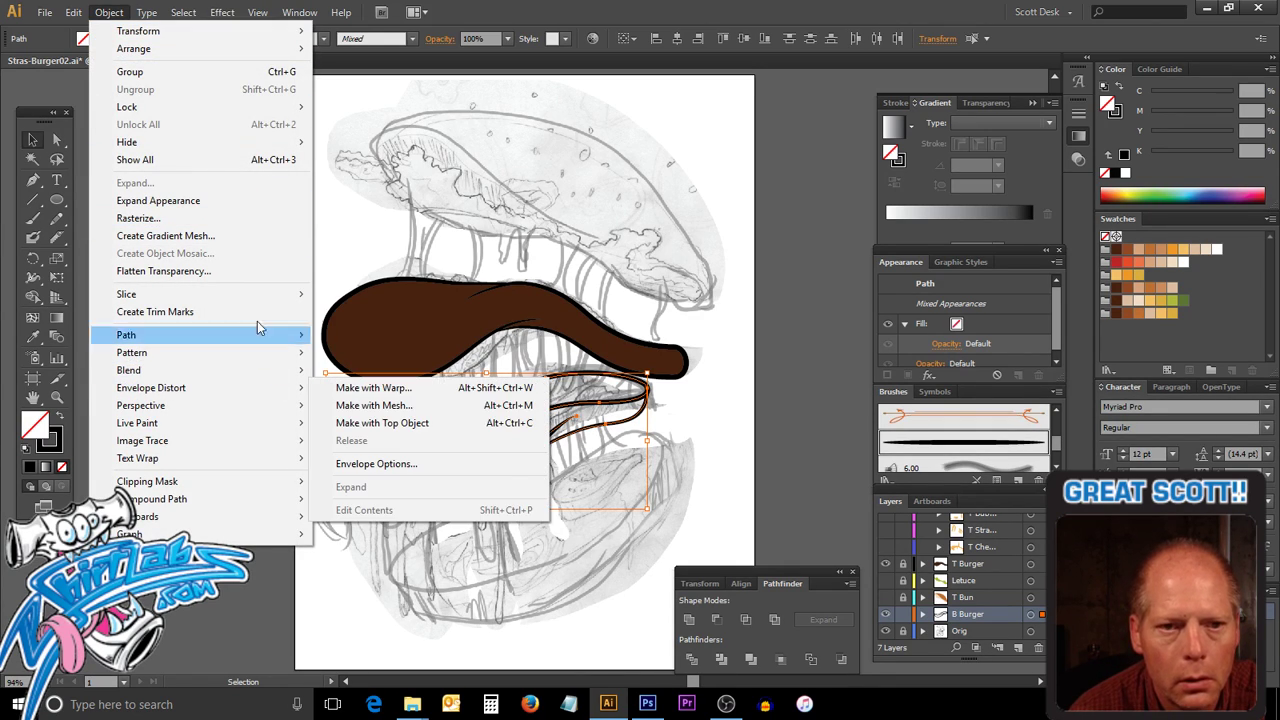
pyautogui.click(250, 201)
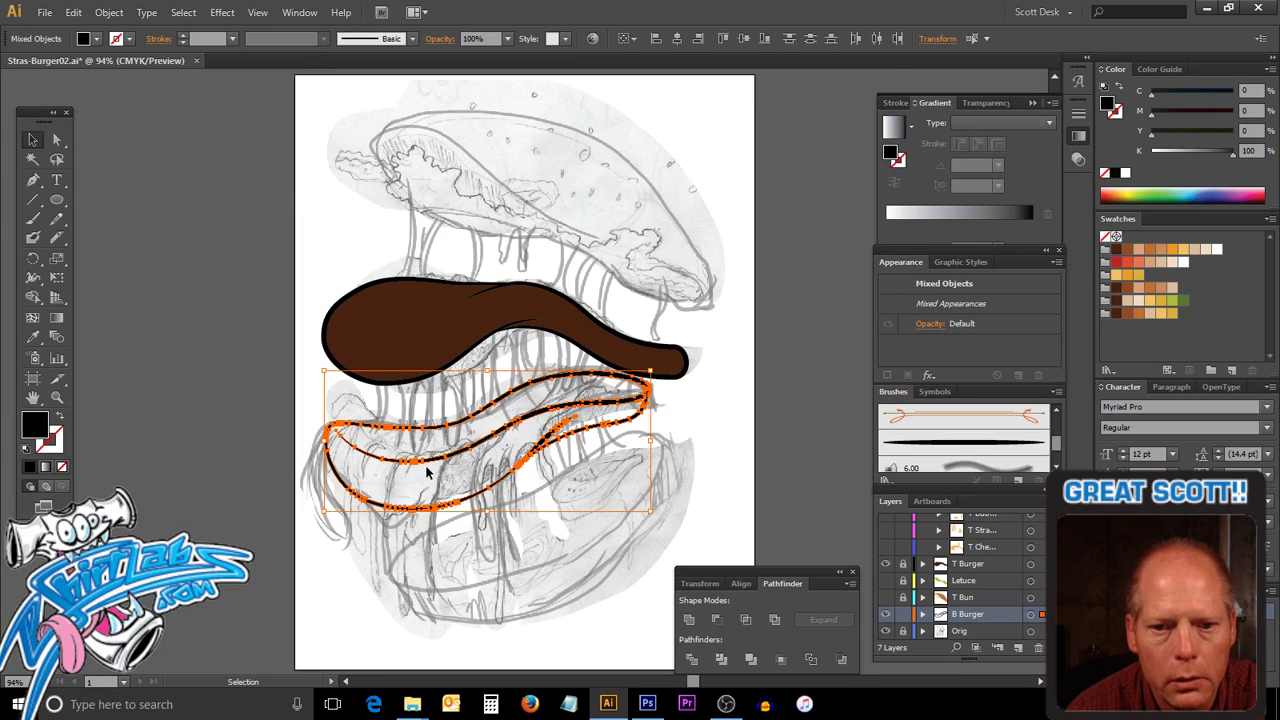
pyautogui.click(689, 620)
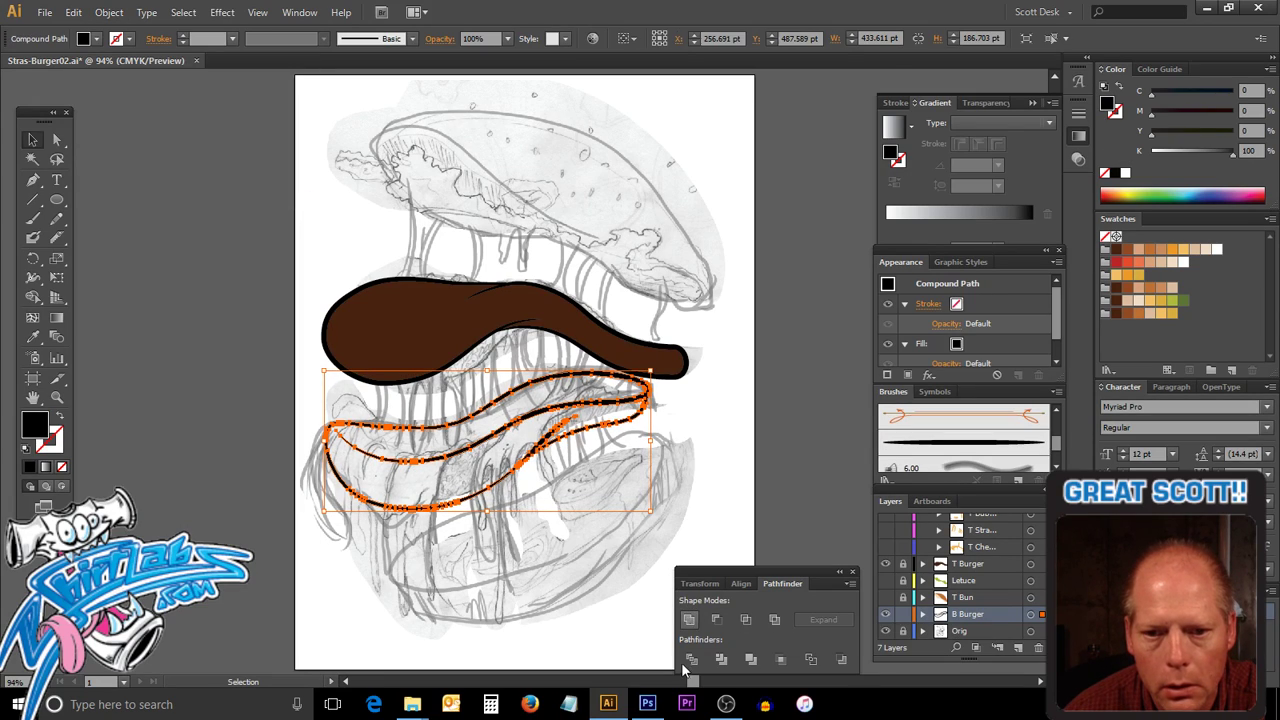
pyautogui.click(652, 530)
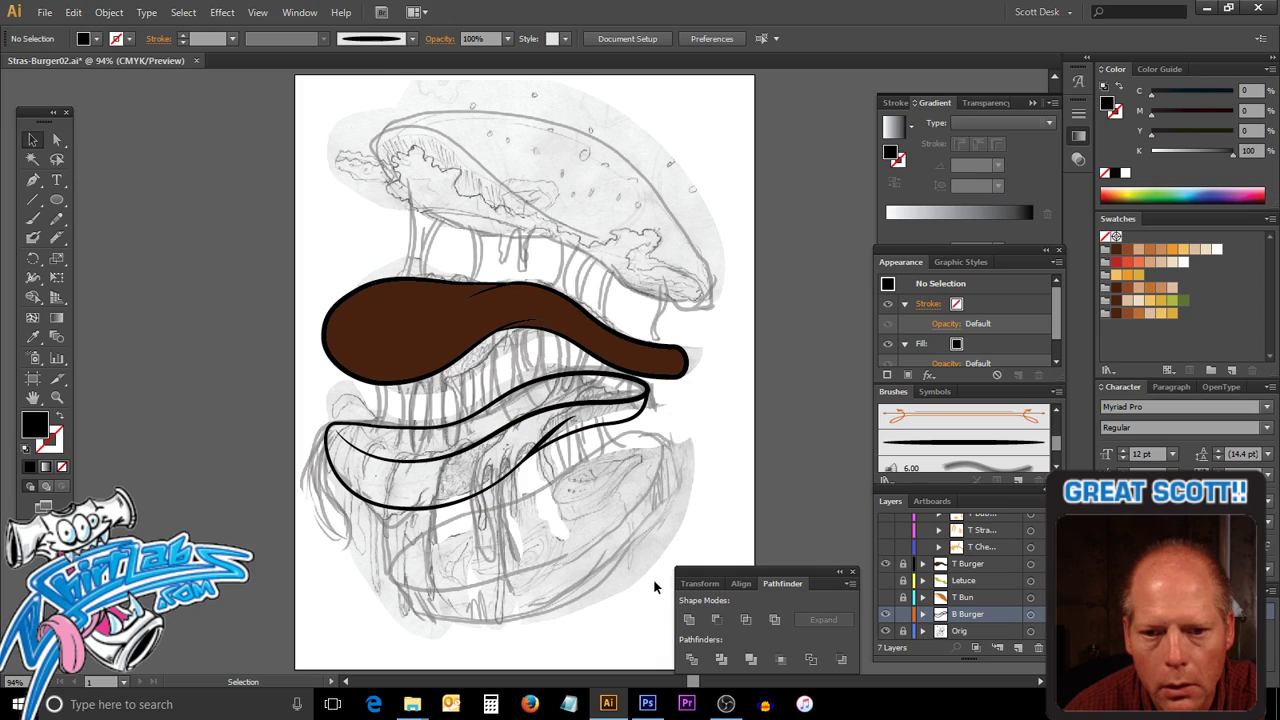
# Release the merged patty's compound path and undo an accidental duplicate.
pyautogui.click(632, 418)
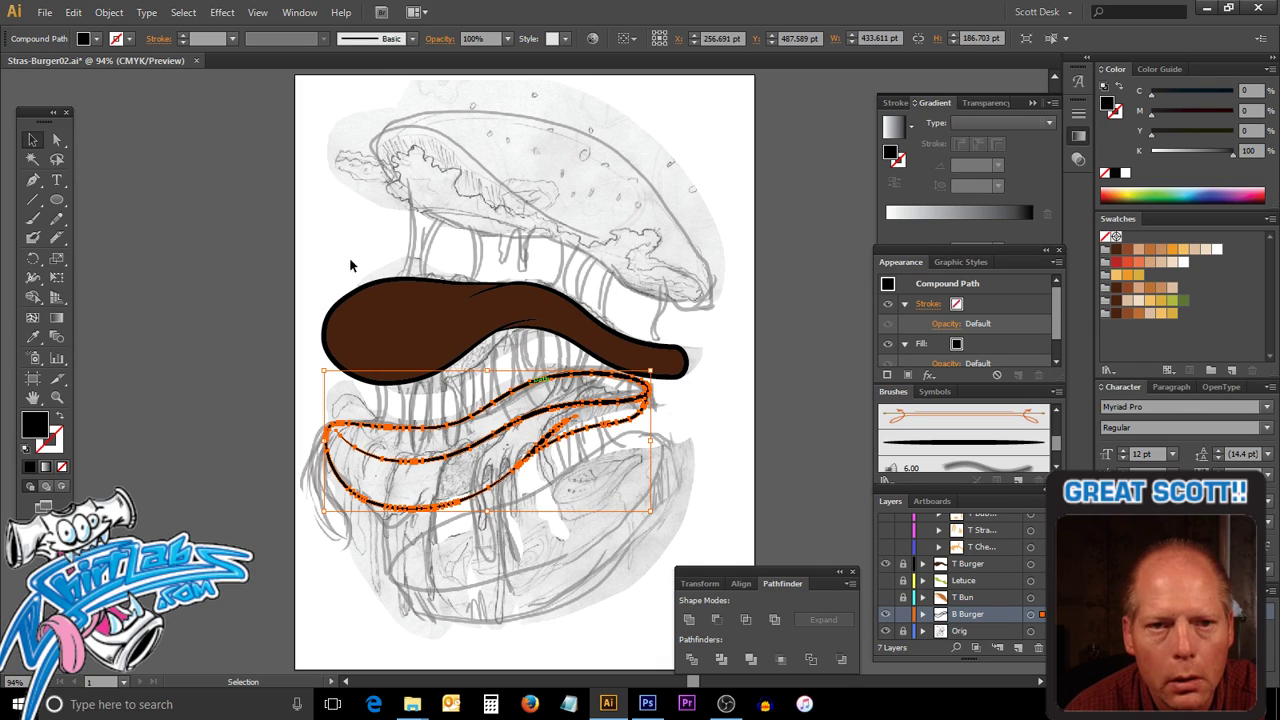
pyautogui.click(109, 12)
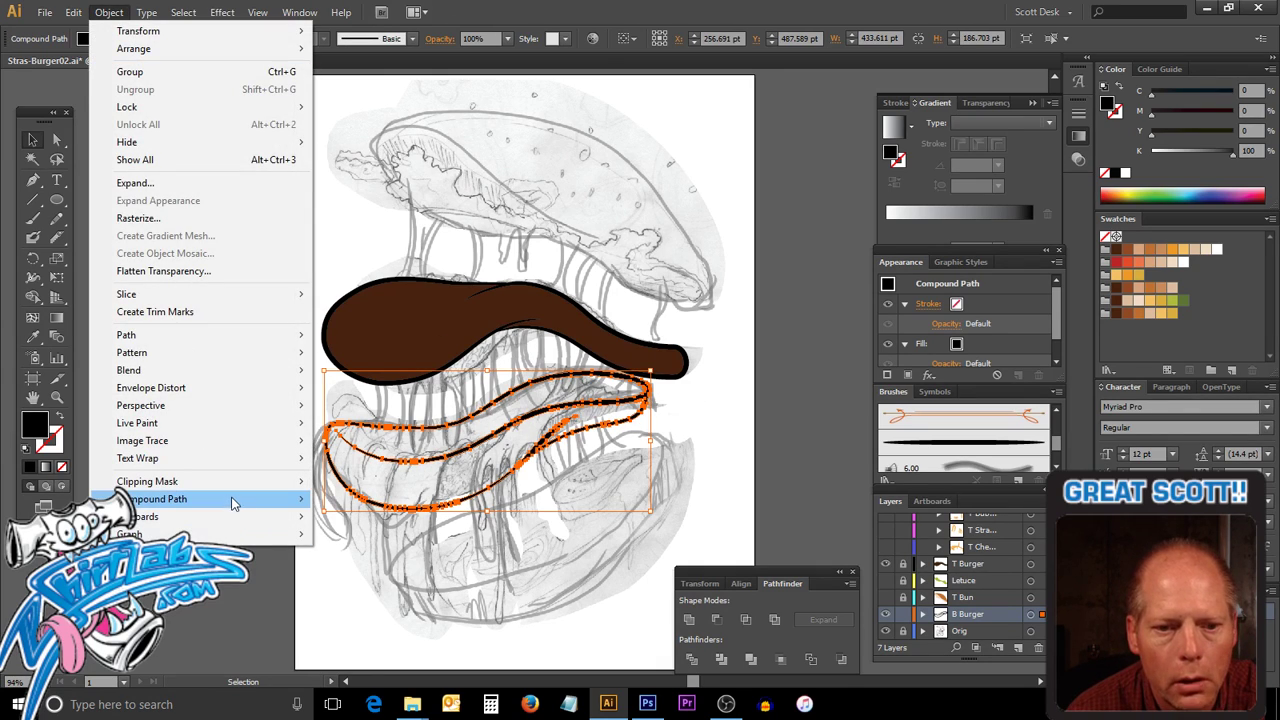
pyautogui.moveTo(236, 506)
pyautogui.click(355, 516)
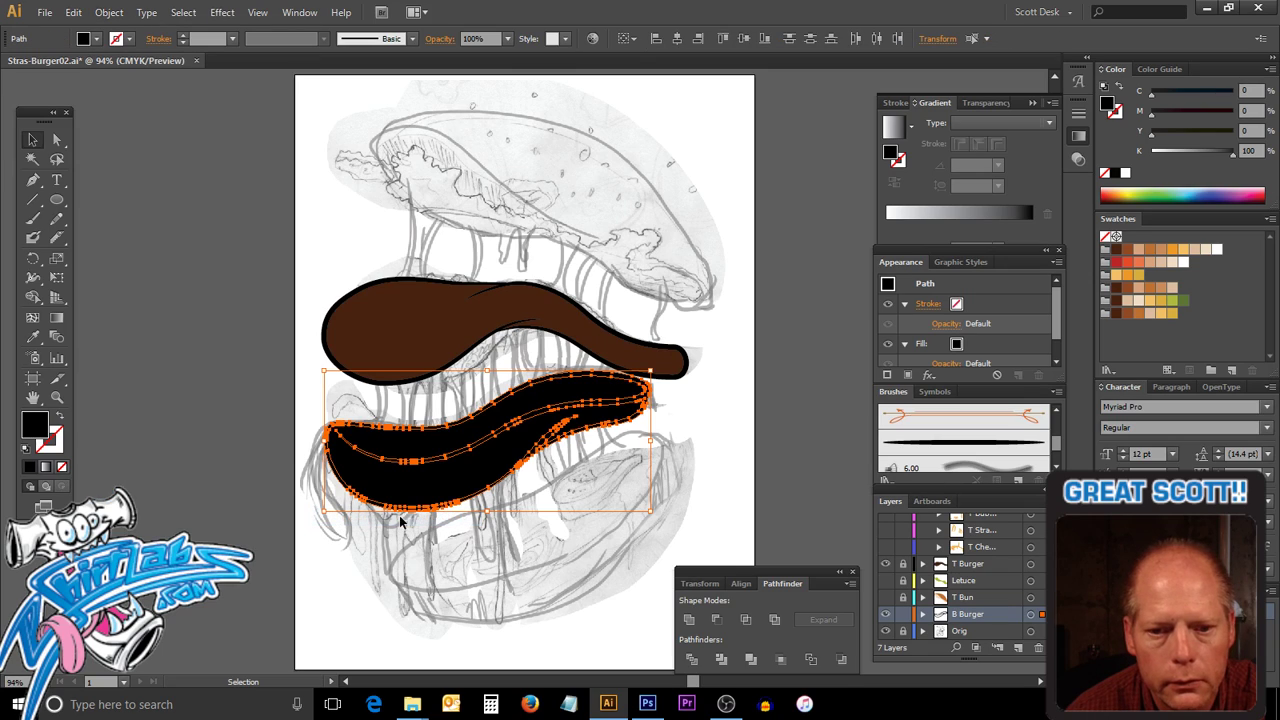
pyautogui.click(536, 535)
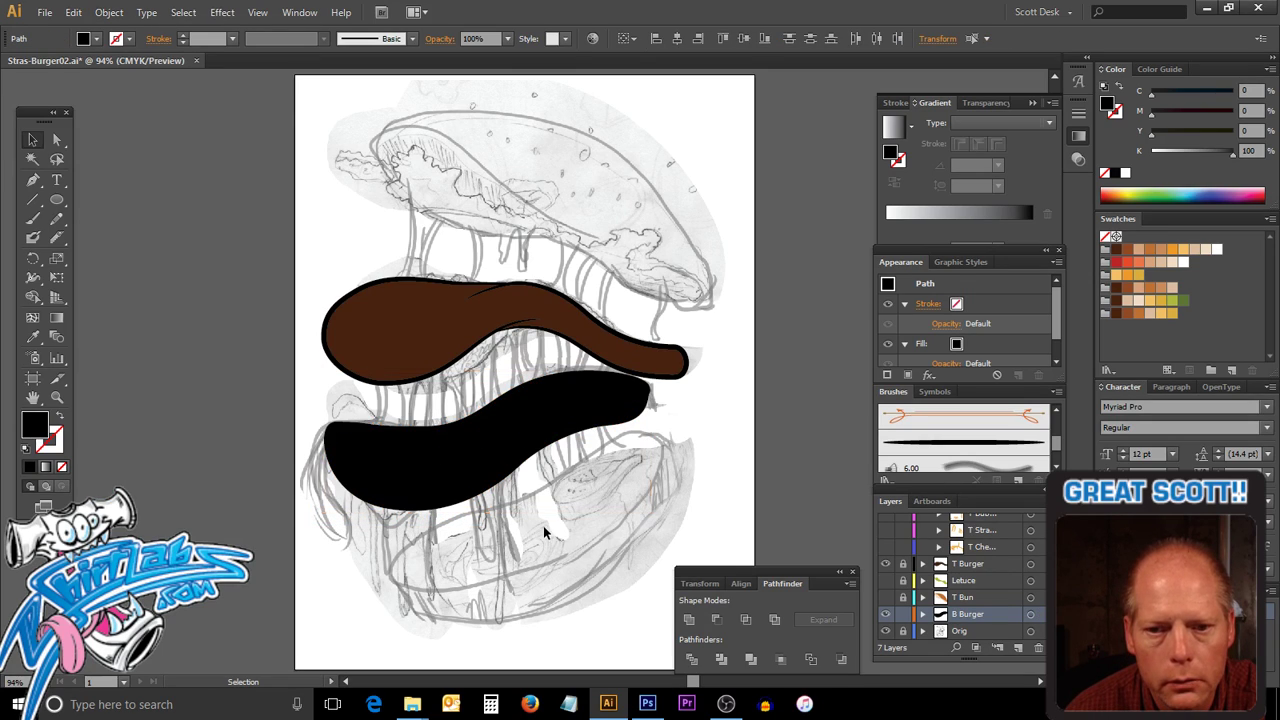
pyautogui.click(503, 460)
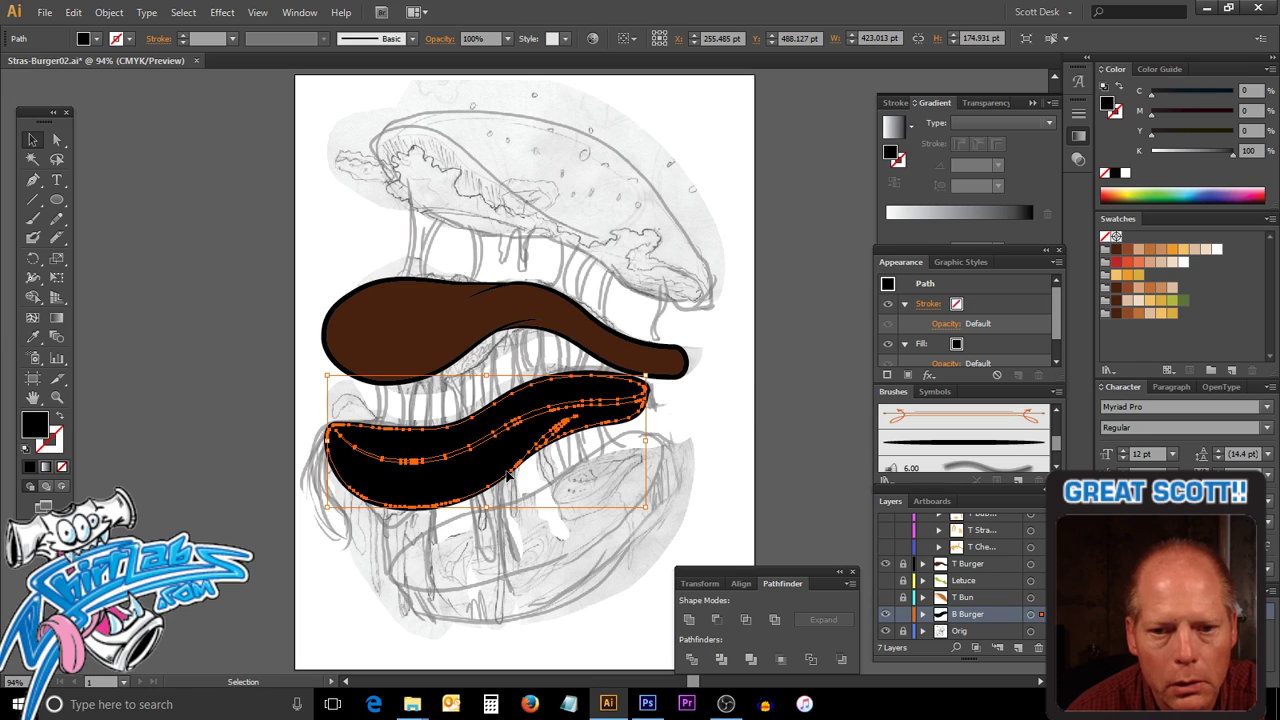
pyautogui.moveTo(503, 460); pyautogui.dragTo(544, 556)
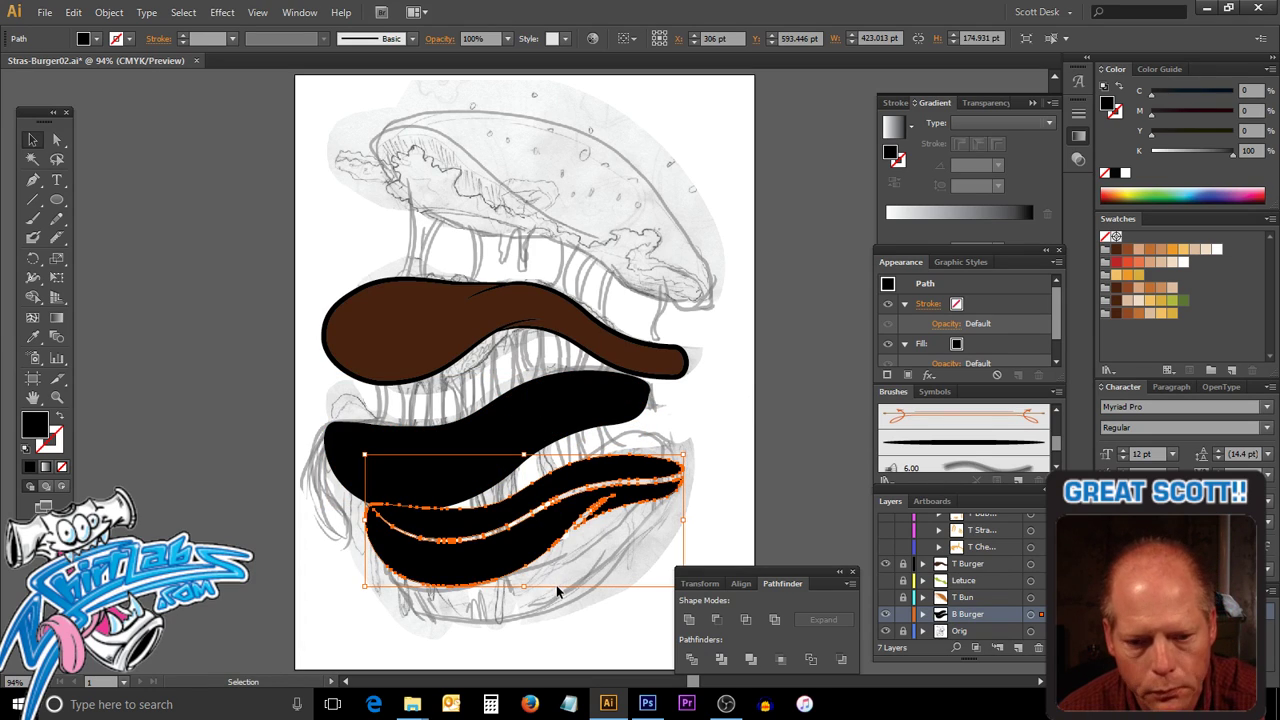
pyautogui.press('a')
pyautogui.hotkey('ctrl', 'z')
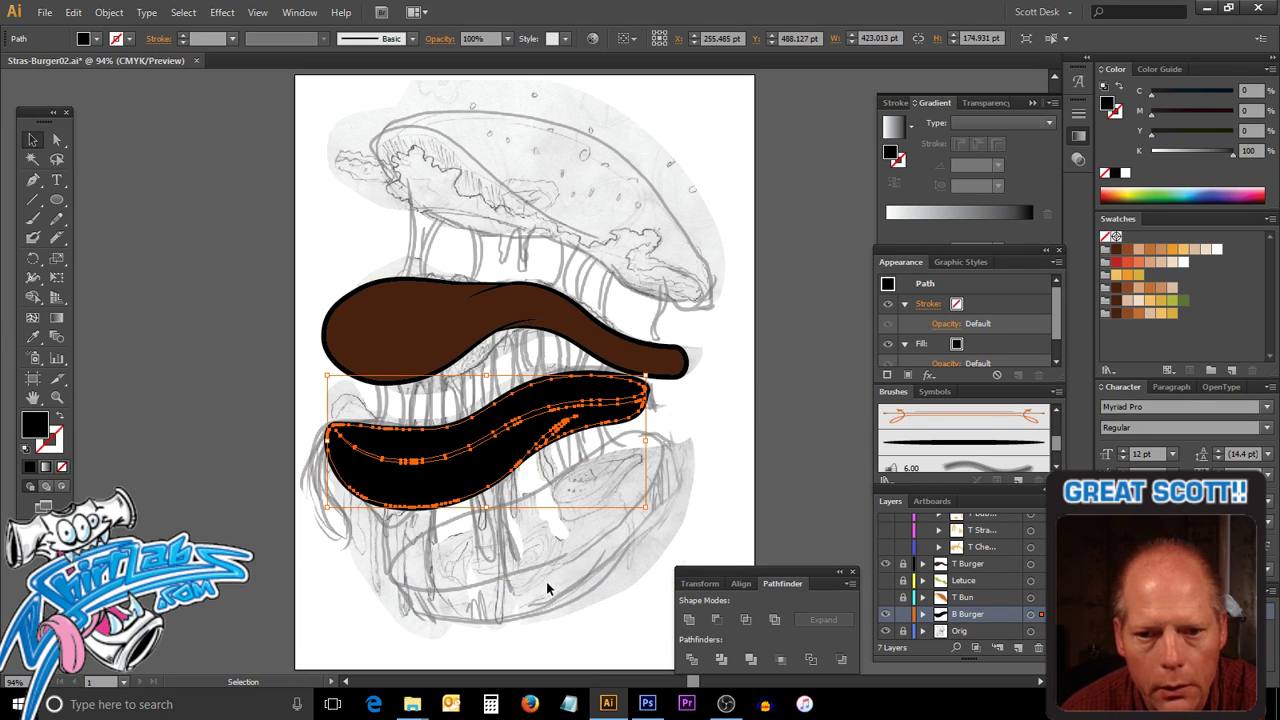
# Apply the dark brown swatch to the lower patty and deselect it.
pyautogui.click(1116, 289)
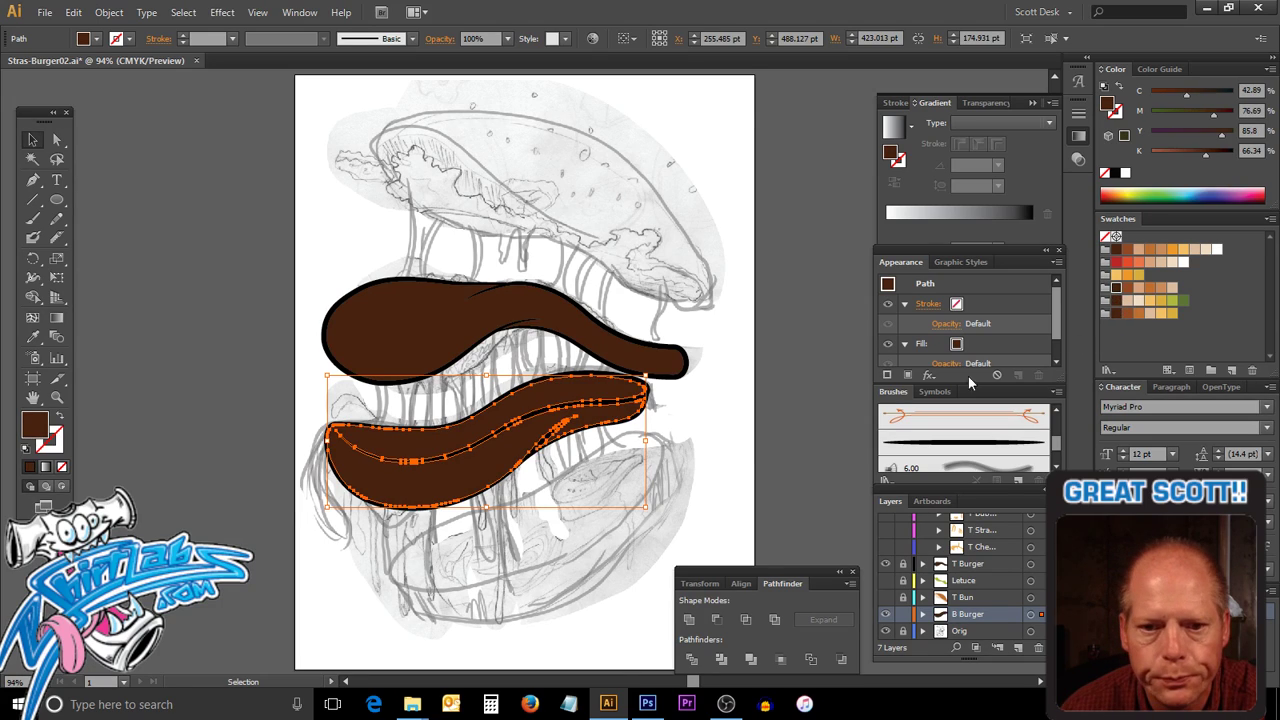
pyautogui.click(648, 544)
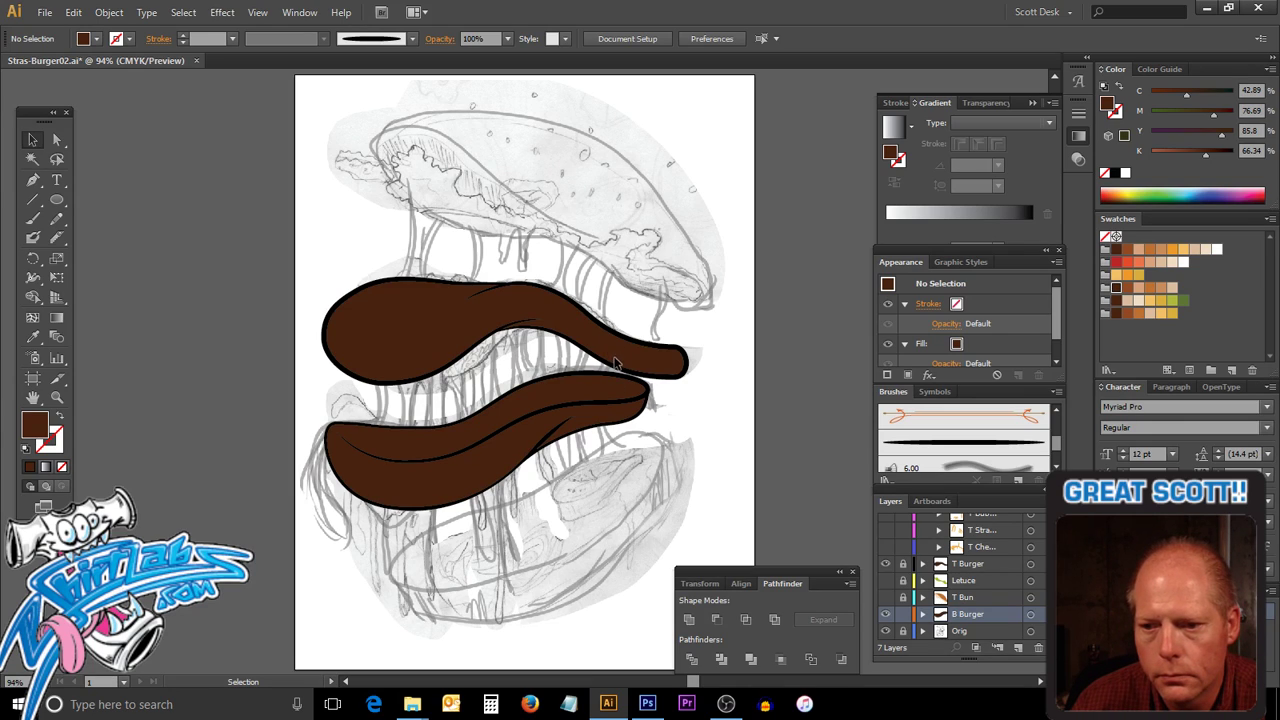
# Lock B Burger, then add a new layer named 'B Bun' directly beneath it.
pyautogui.click(903, 614)
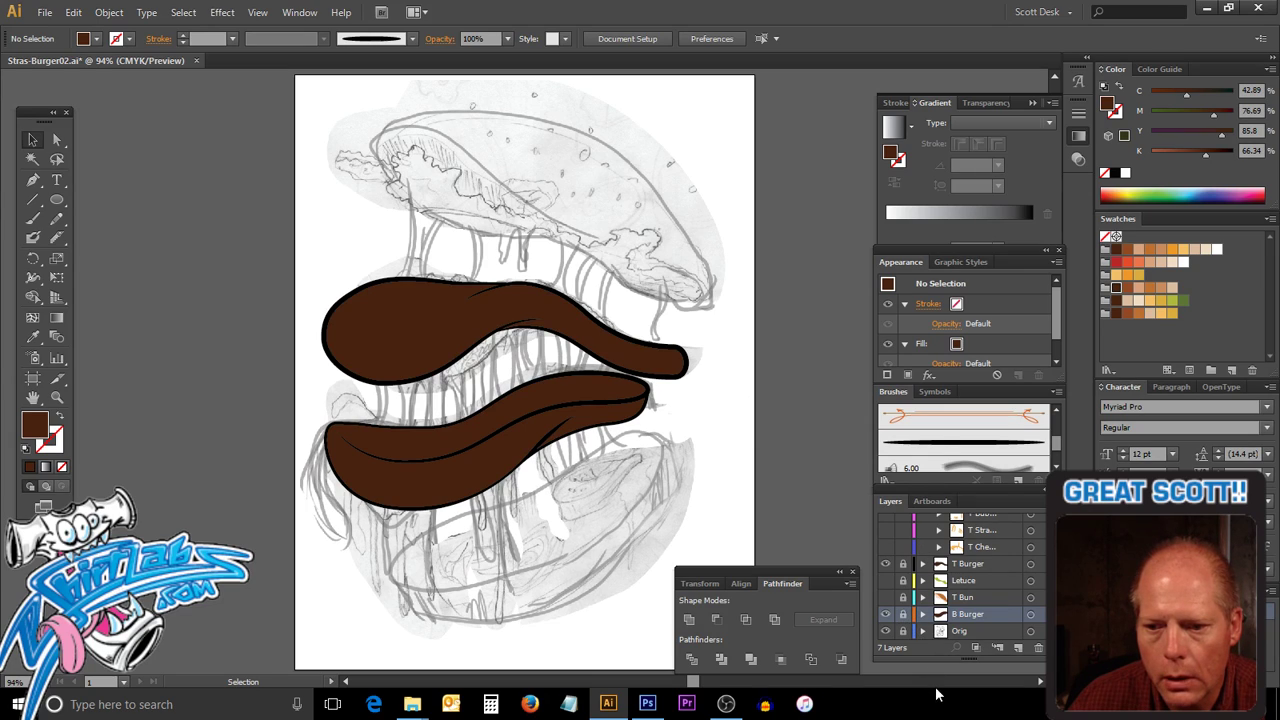
pyautogui.click(1016, 651)
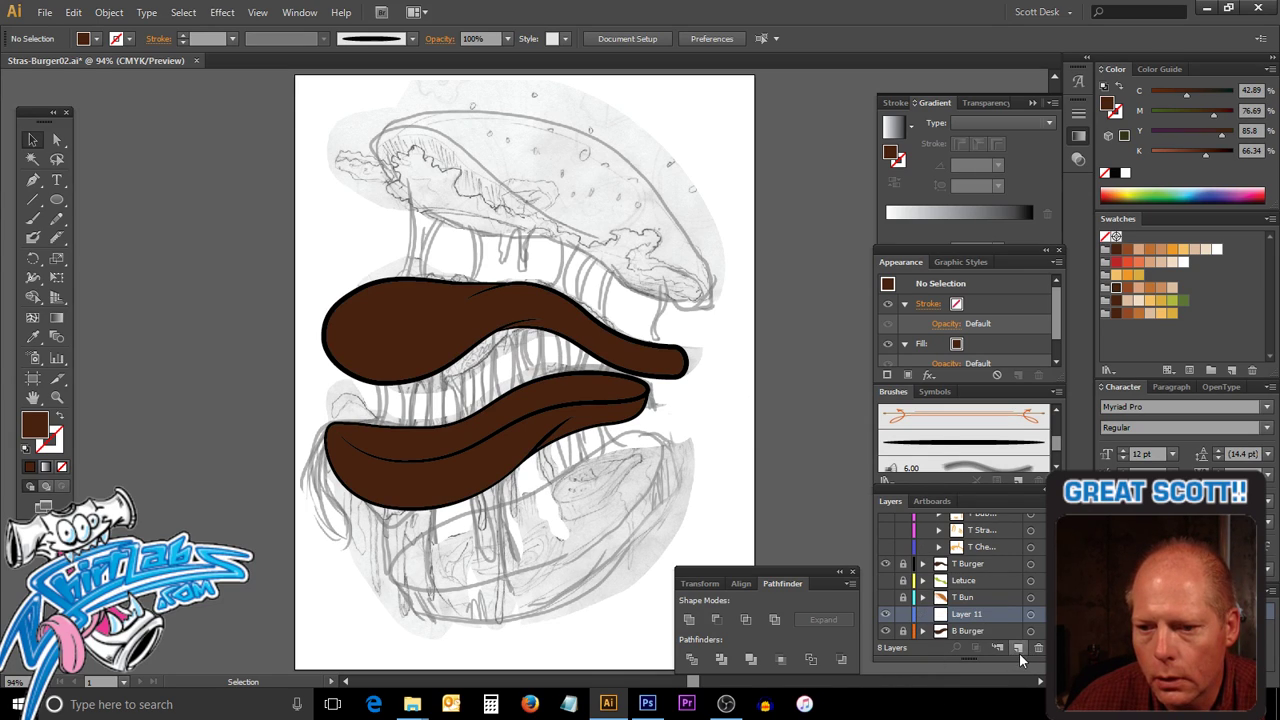
pyautogui.moveTo(962, 614); pyautogui.dragTo(966, 634)
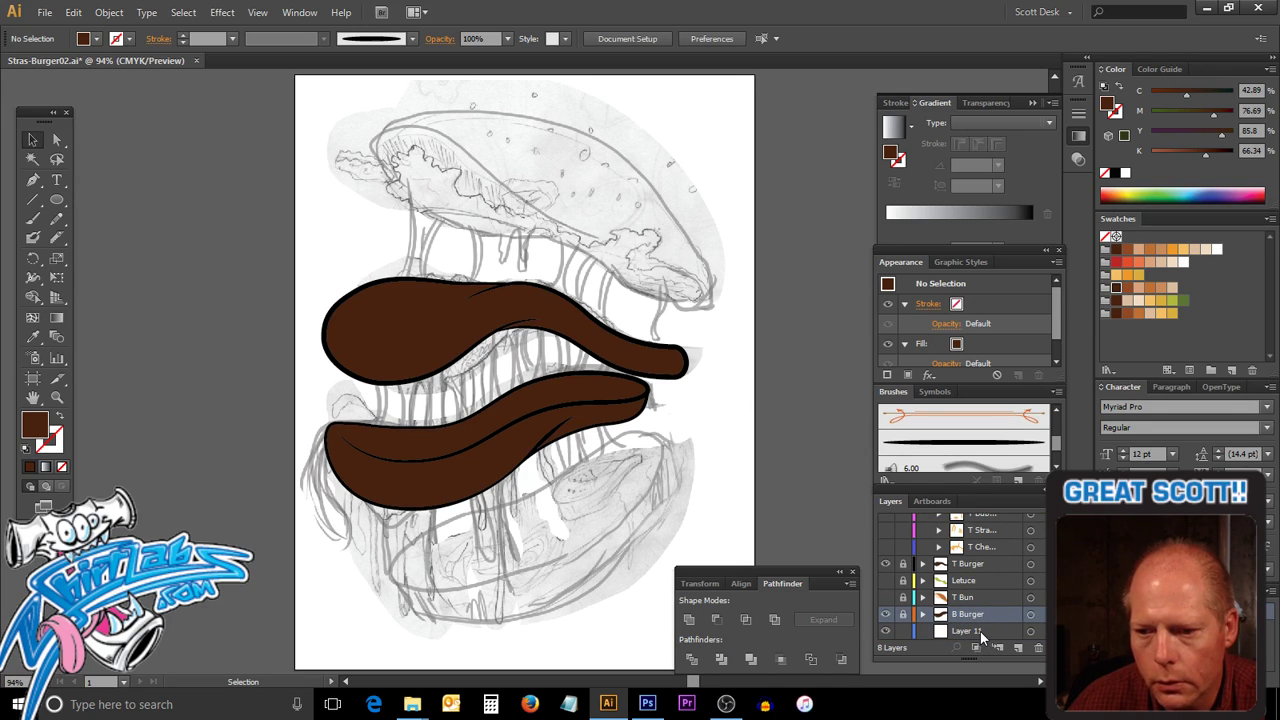
pyautogui.doubleClick(975, 631)
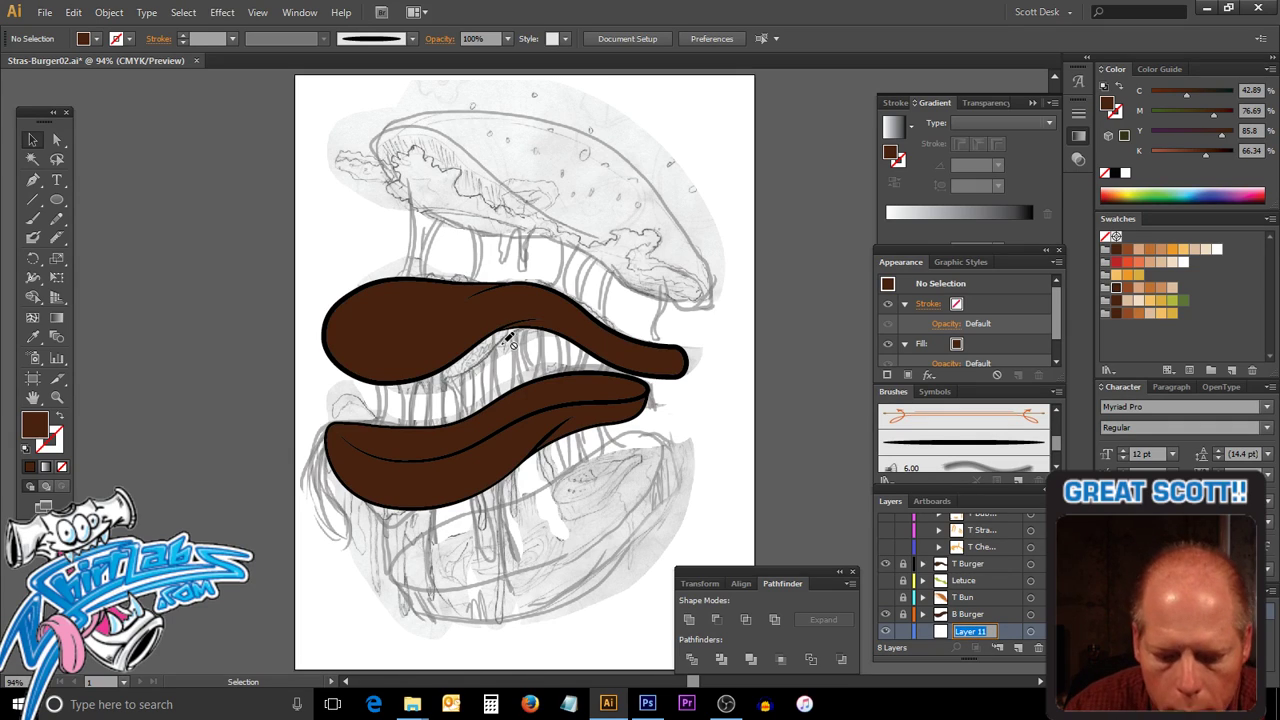
pyautogui.write('B B')
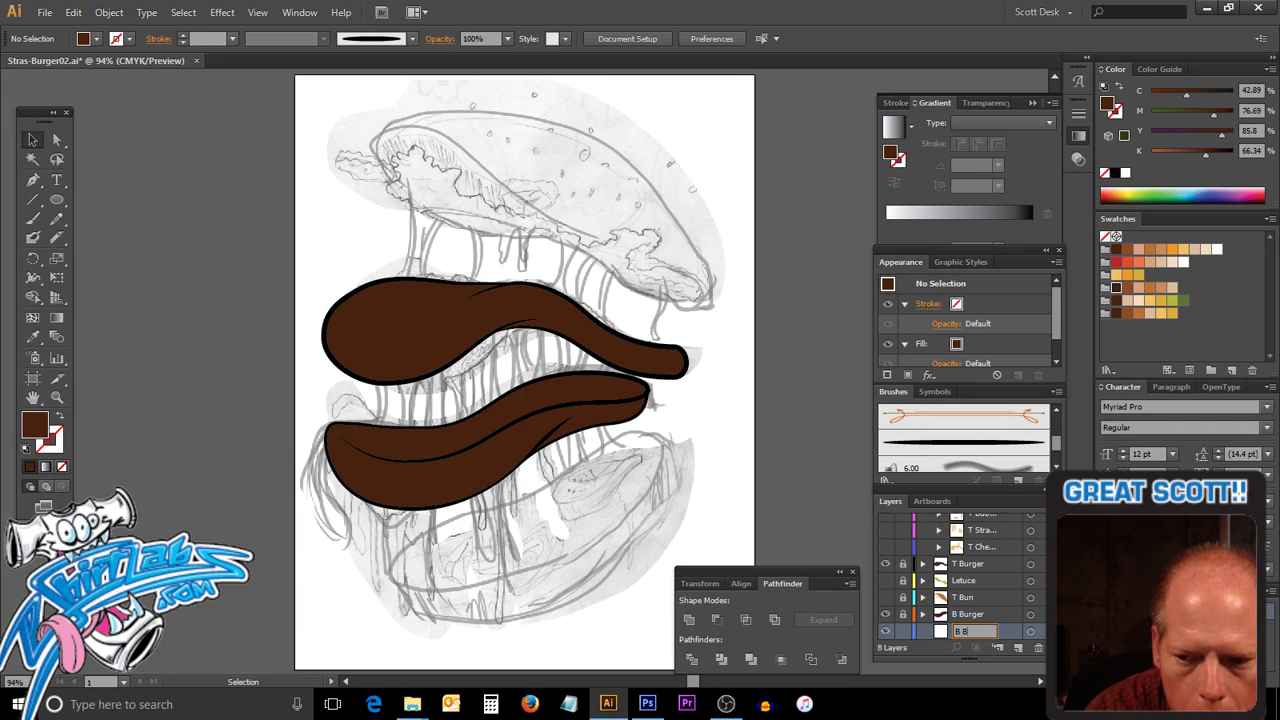
pyautogui.write('un')
pyautogui.press('Return')
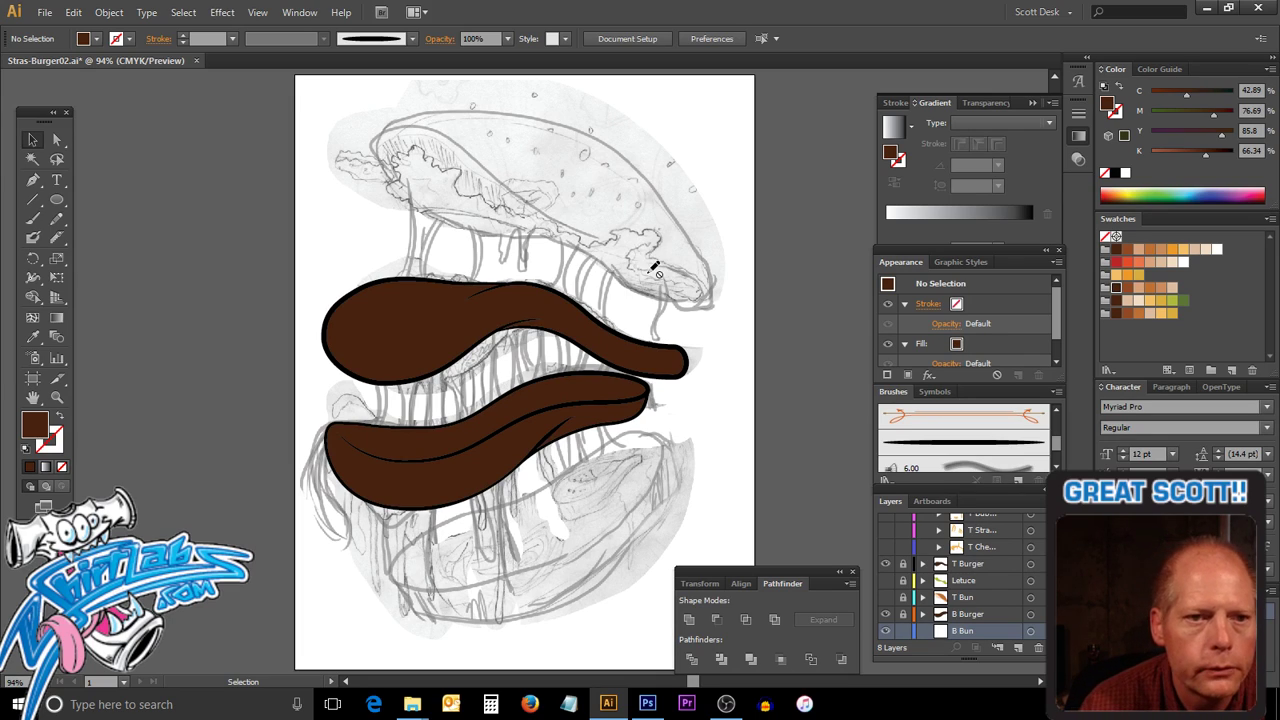
# Trace a closed, curved bottom bun shape under the patties, starting and ending at the patty's right end.
pyautogui.click(34, 181)
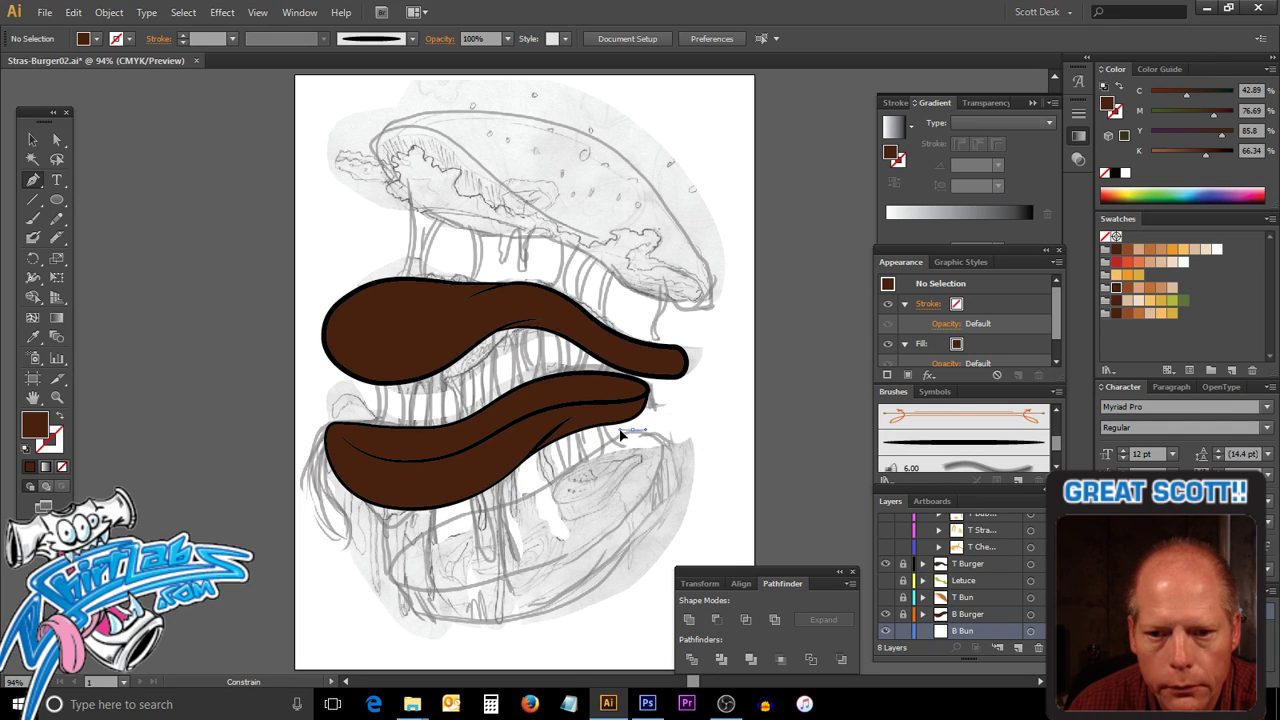
pyautogui.moveTo(618, 440); pyautogui.dragTo(619, 440)
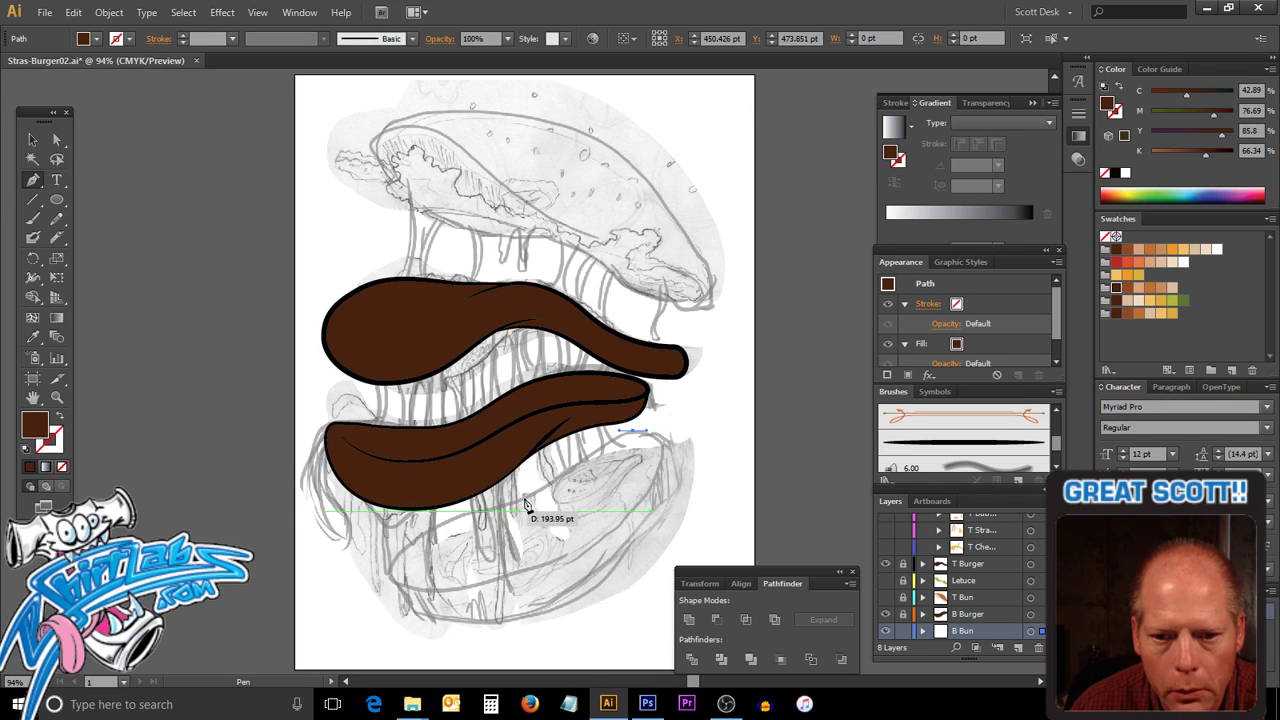
pyautogui.moveTo(520, 507); pyautogui.dragTo(465, 520)
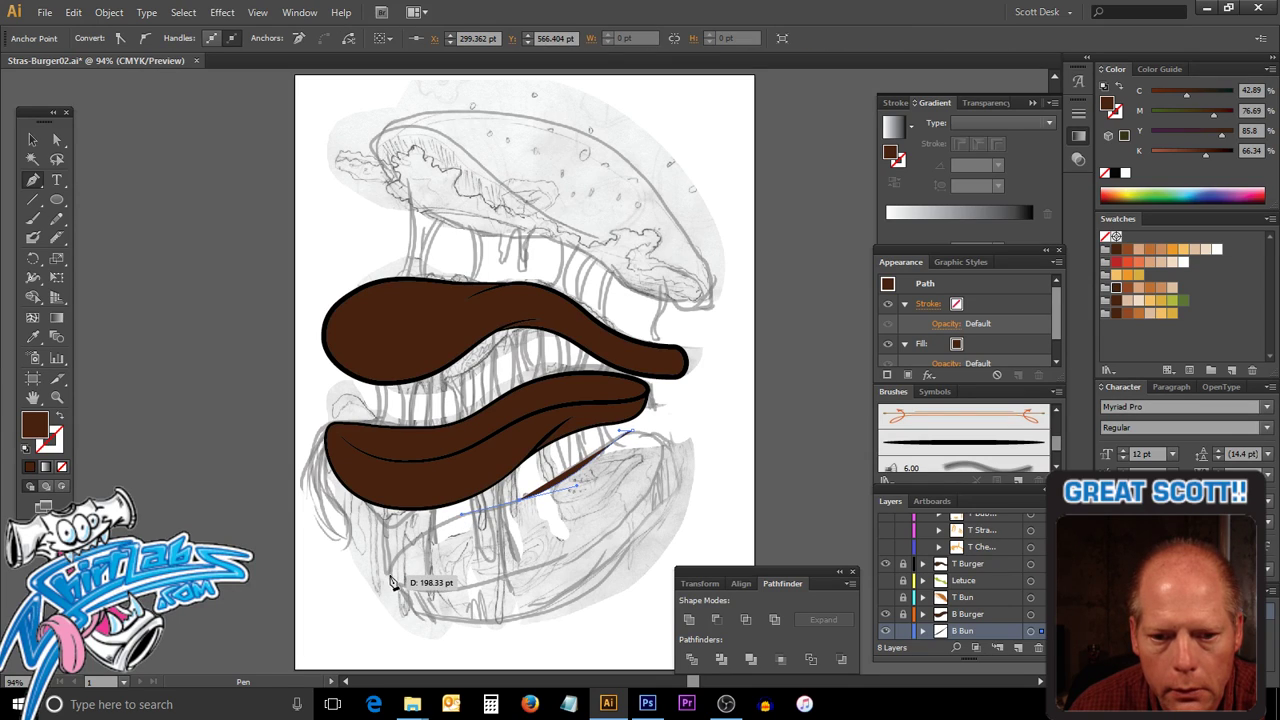
pyautogui.moveTo(390, 580); pyautogui.dragTo(398, 622)
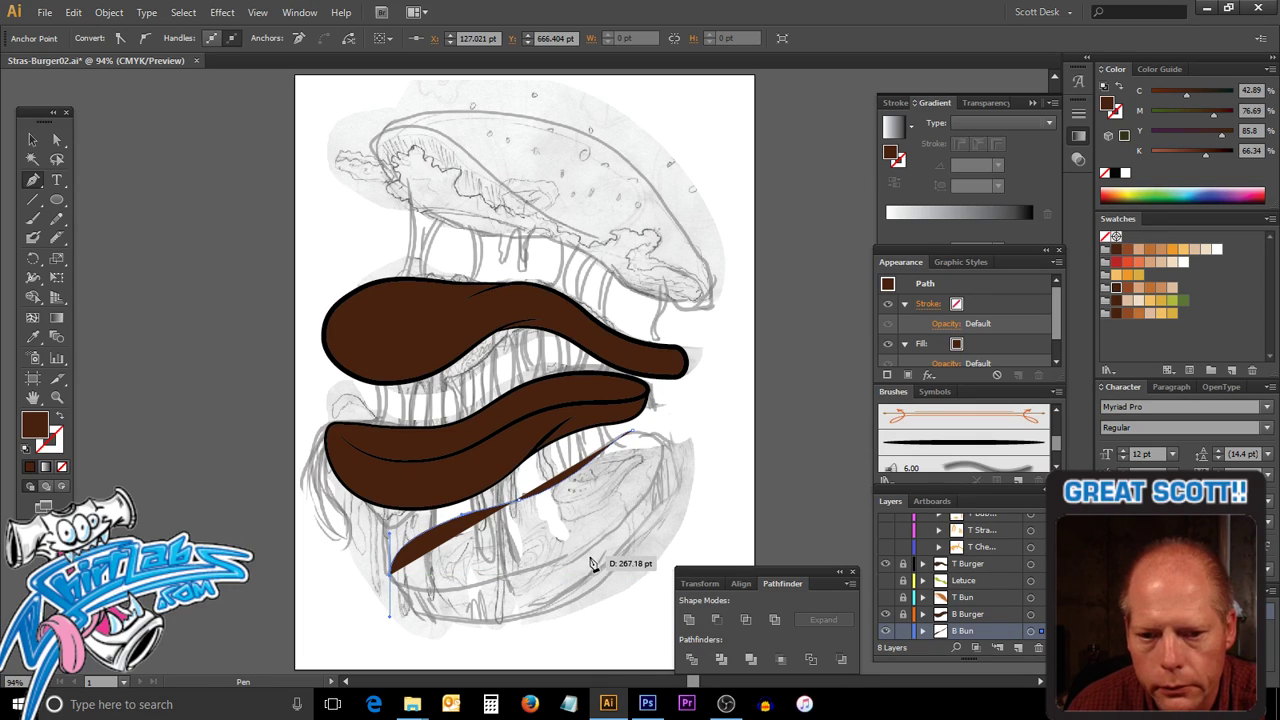
pyautogui.moveTo(577, 555); pyautogui.dragTo(640, 520)
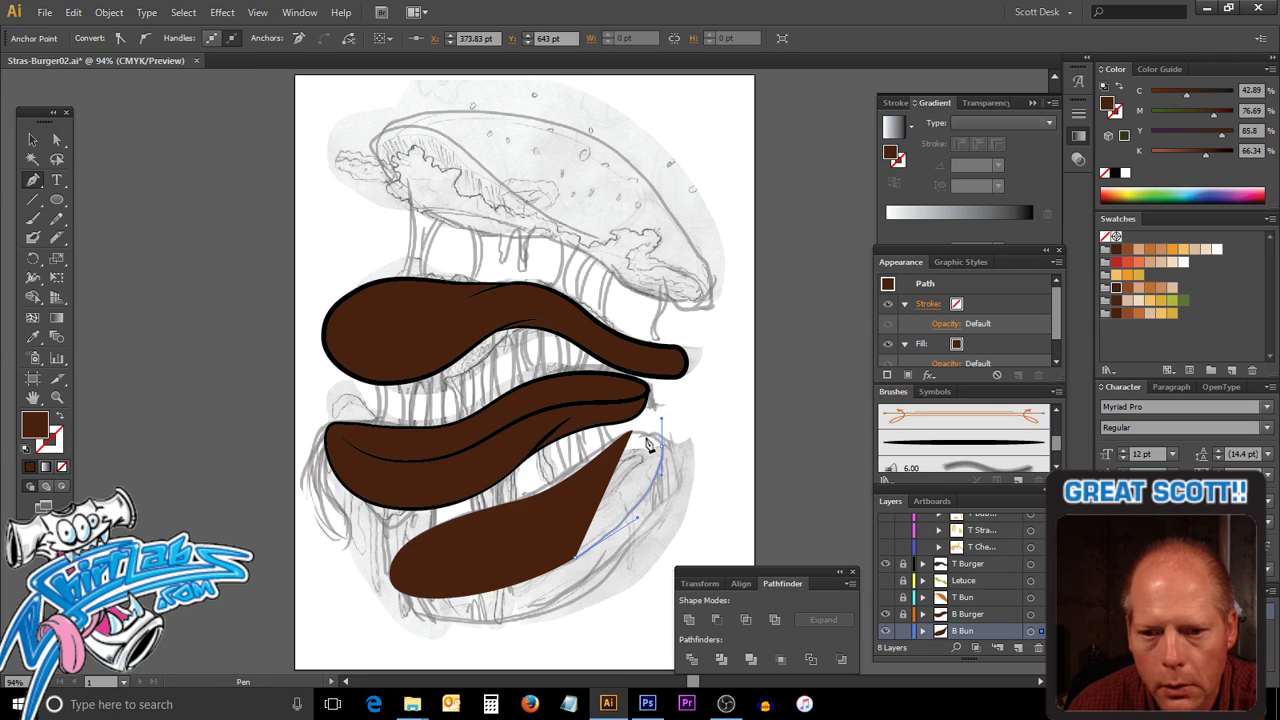
pyautogui.moveTo(659, 426); pyautogui.dragTo(633, 432)
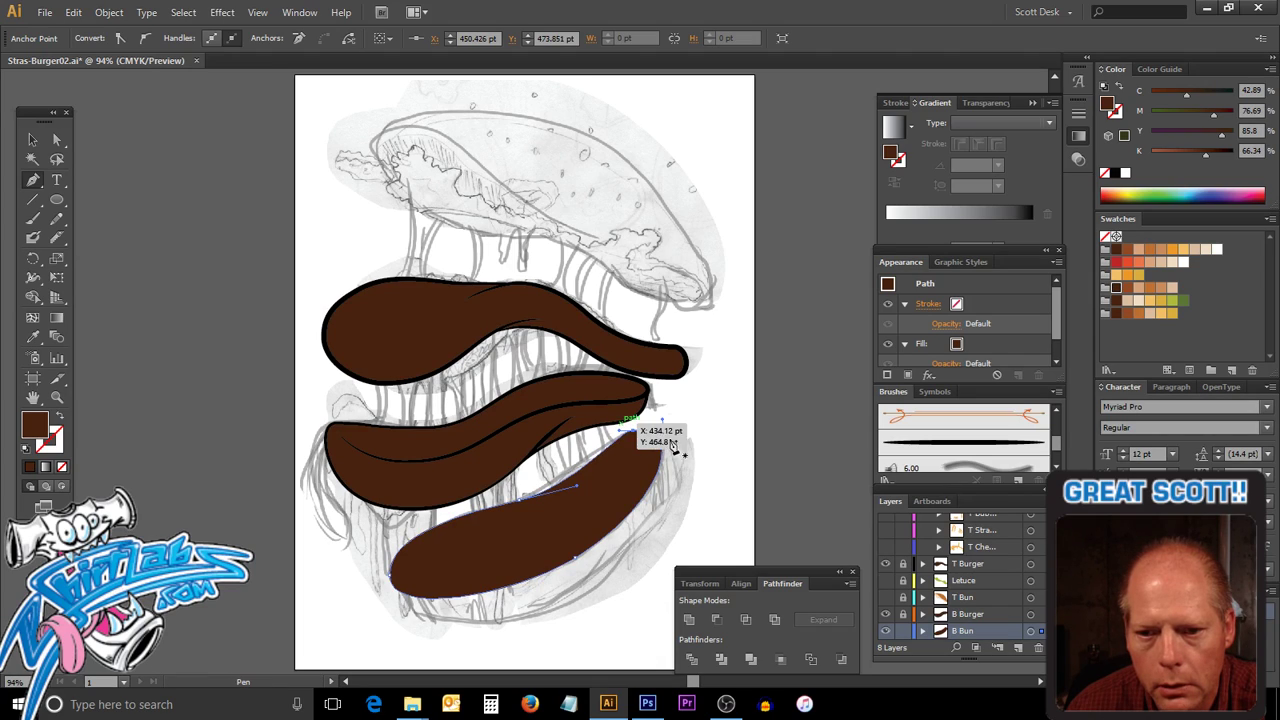
pyautogui.click(625, 428)
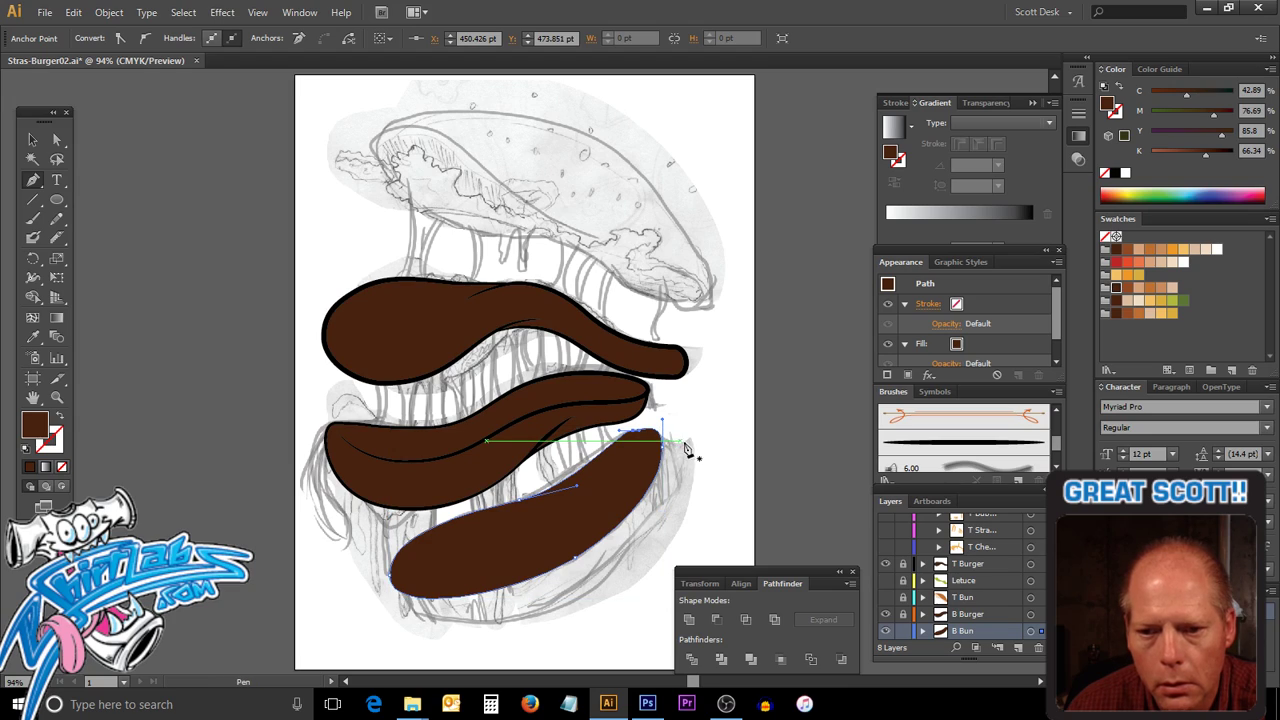
# Move the bottom bun's right anchor point with Direct Selection to reshape its tip.
pyautogui.click(57, 140)
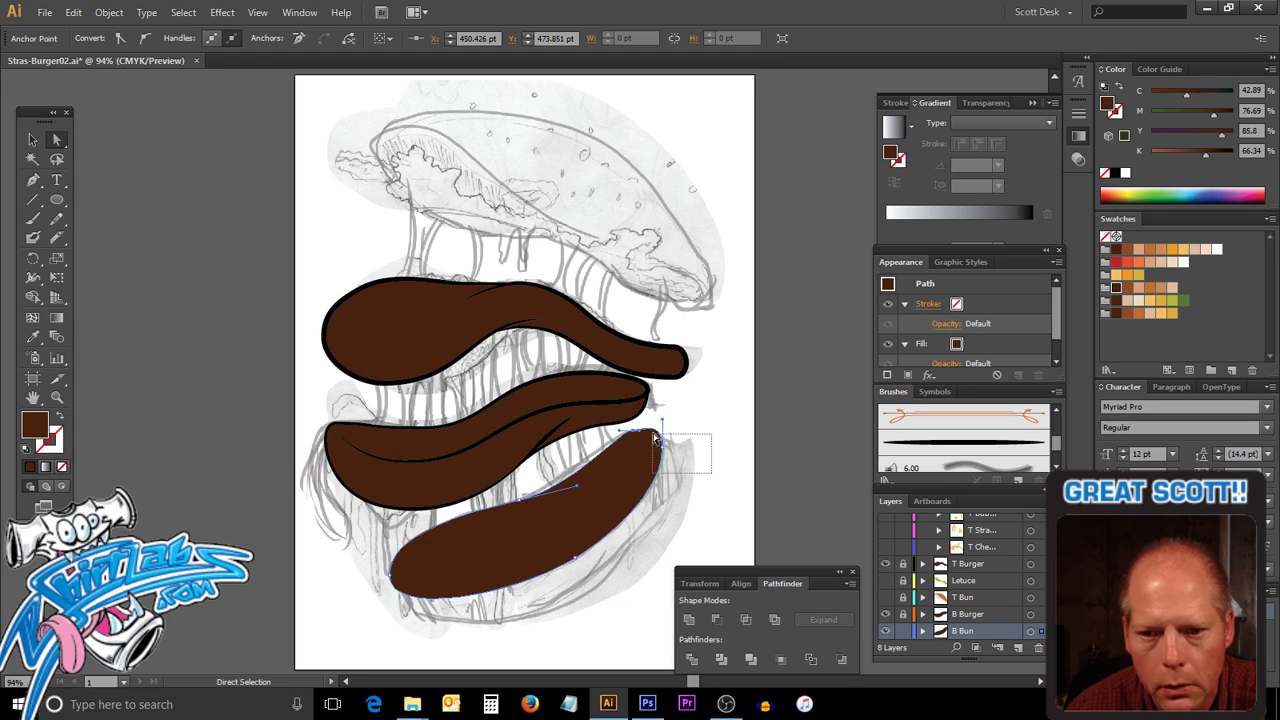
pyautogui.click(700, 477)
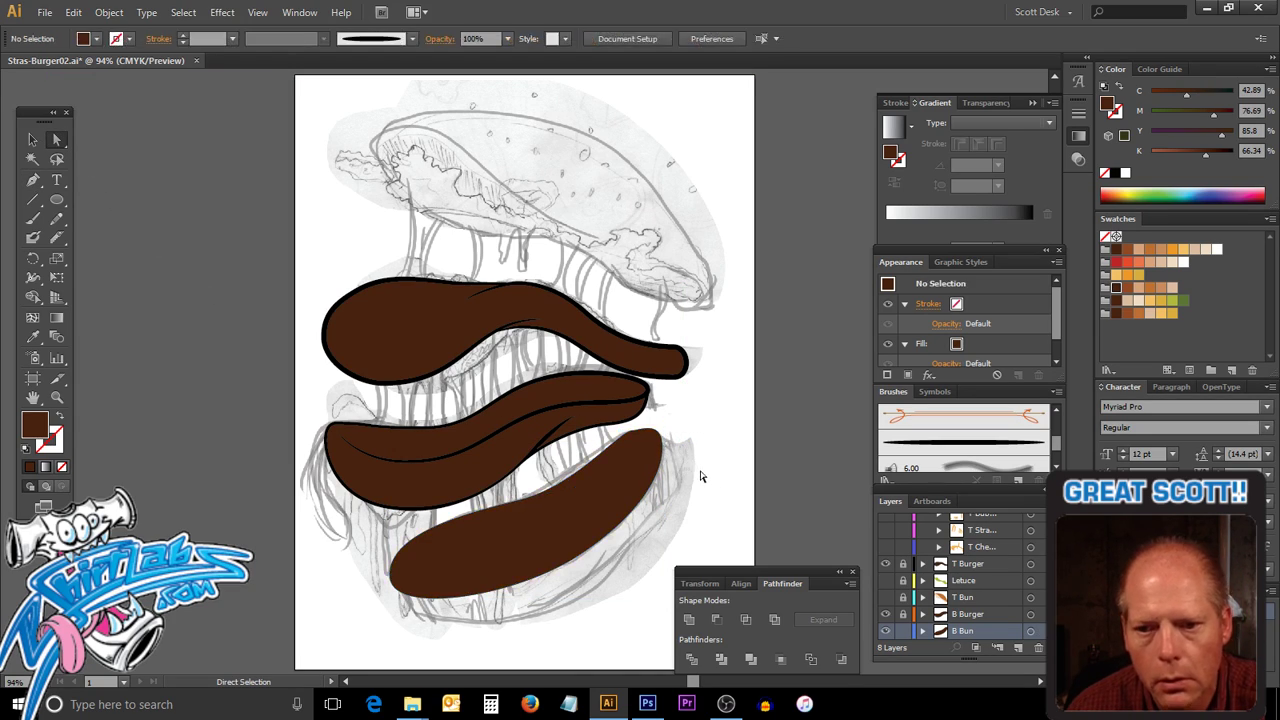
pyautogui.click(666, 428)
pyautogui.moveTo(666, 428)
pyautogui.mouseDown()
pyautogui.moveTo(667, 440)
pyautogui.moveTo(655, 428)
pyautogui.mouseUp()
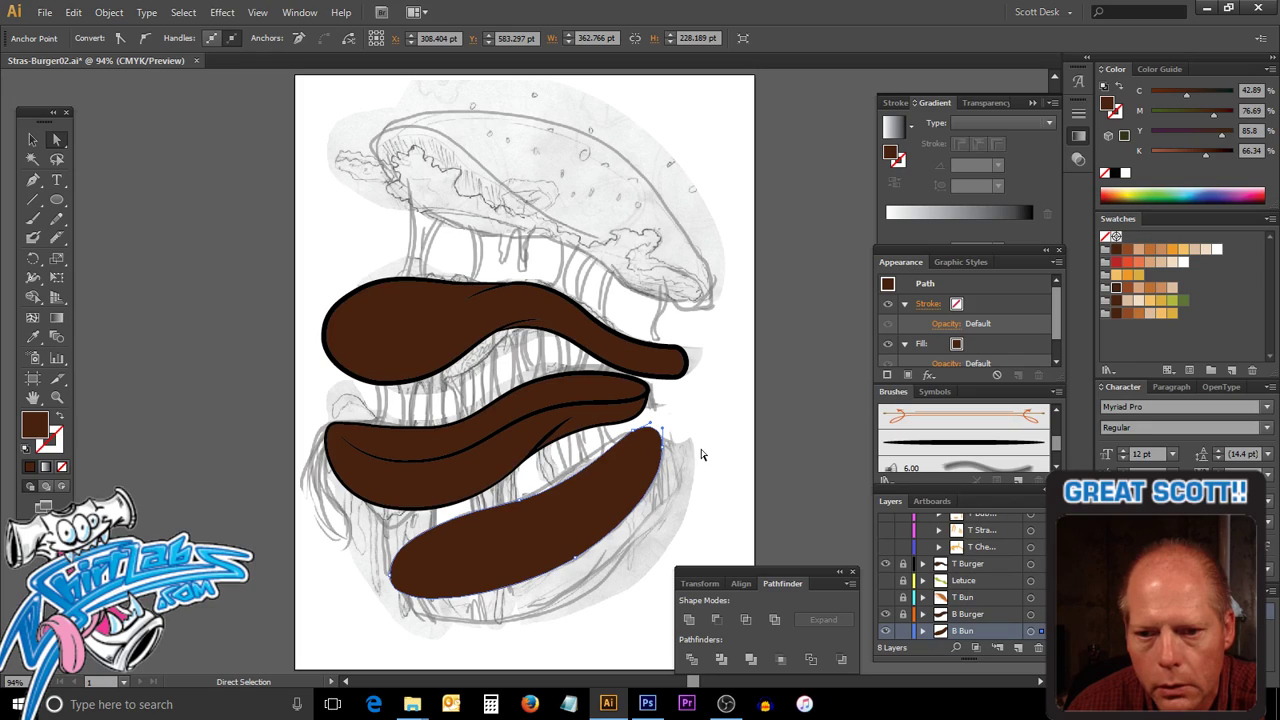
pyautogui.click(701, 455)
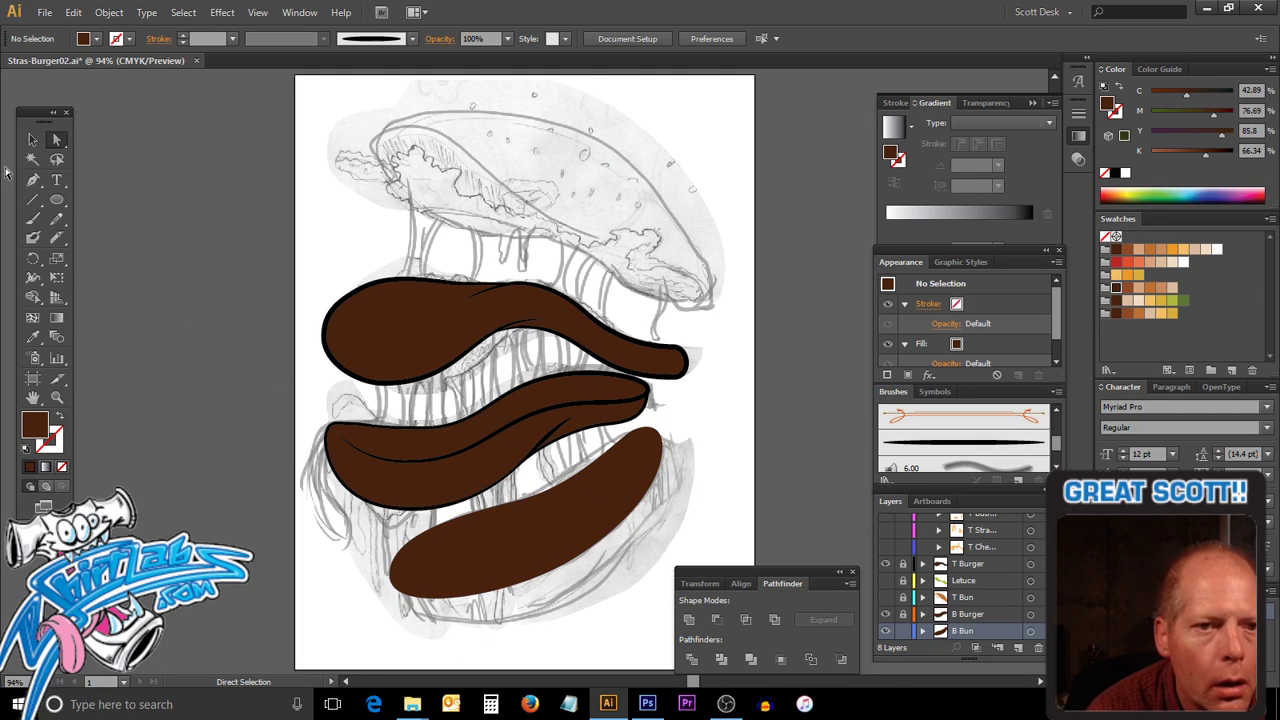
# Draw a Pen path along the bun sketch's bottom and right edge up to its top tip.
pyautogui.click(33, 180)
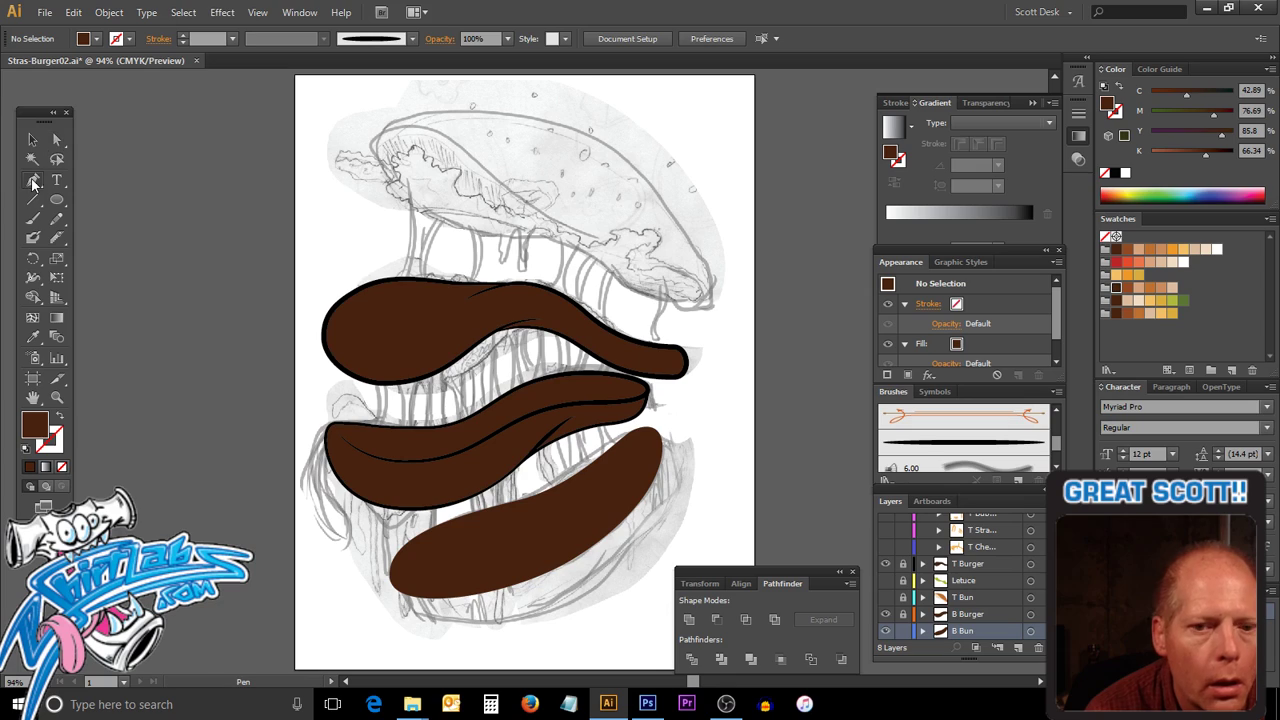
pyautogui.click(393, 590)
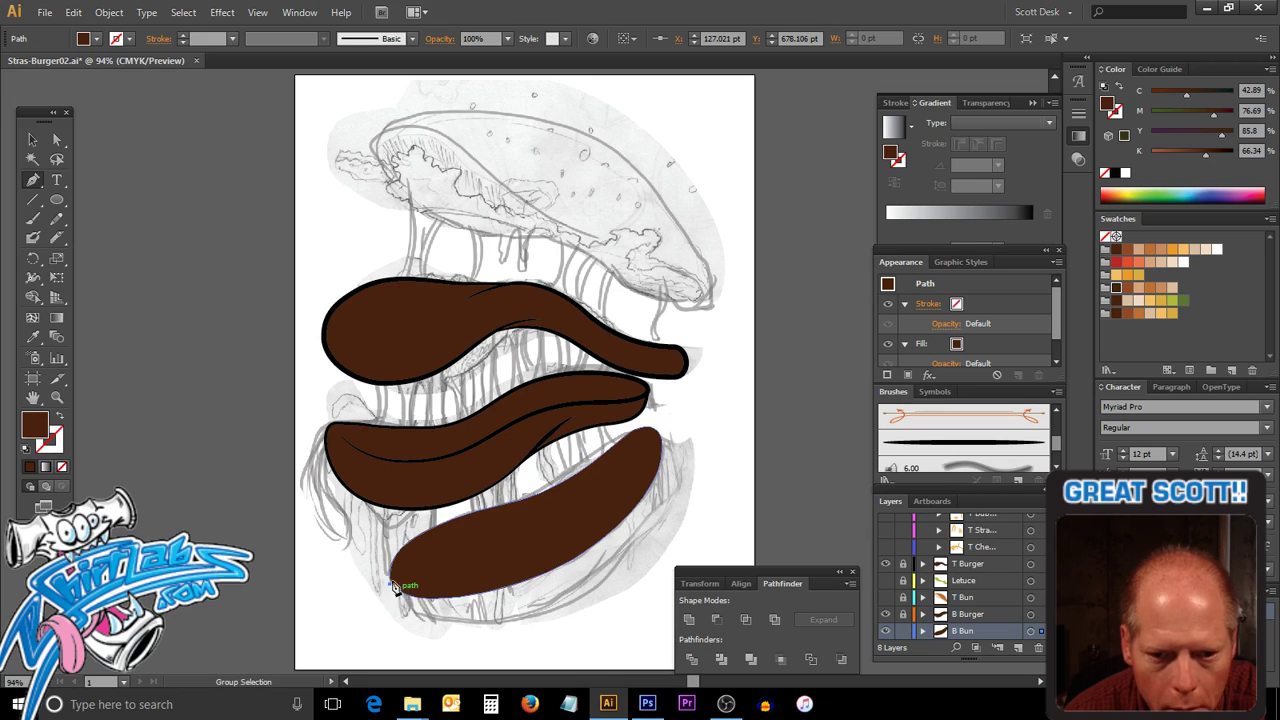
pyautogui.keyDown('ctrl'); pyautogui.click(410, 608); pyautogui.keyUp('ctrl')
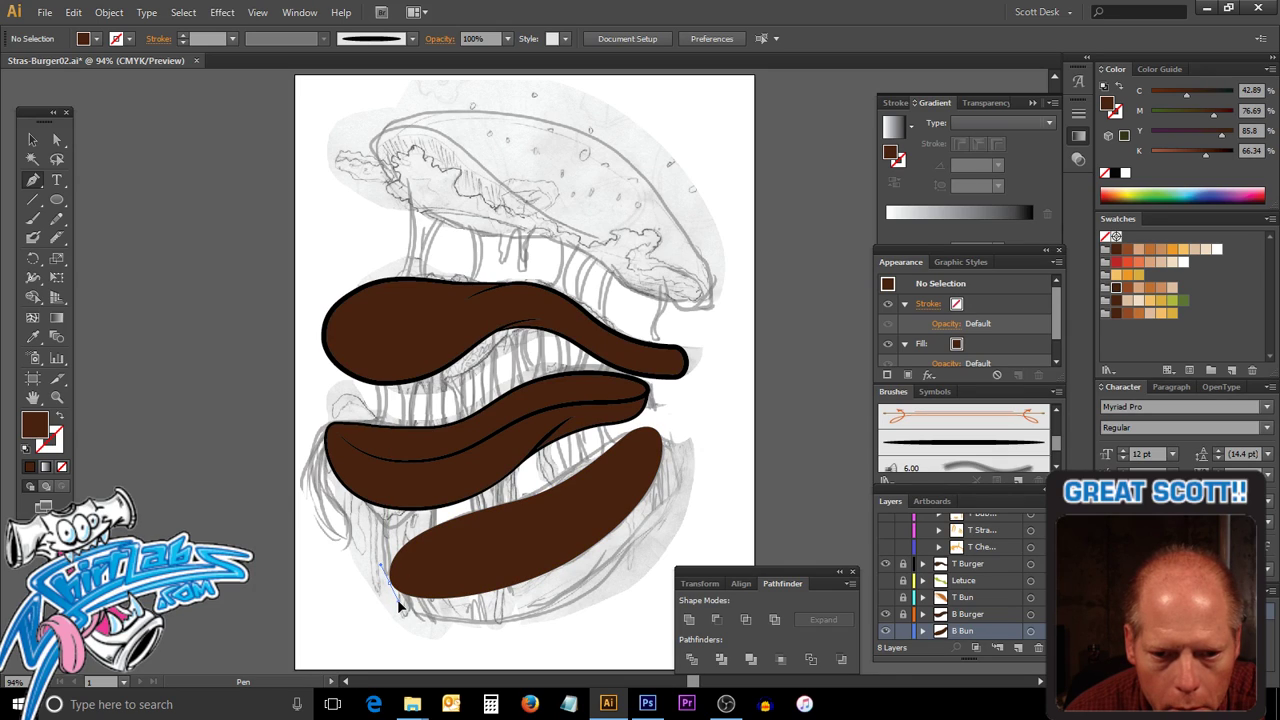
pyautogui.click(397, 599)
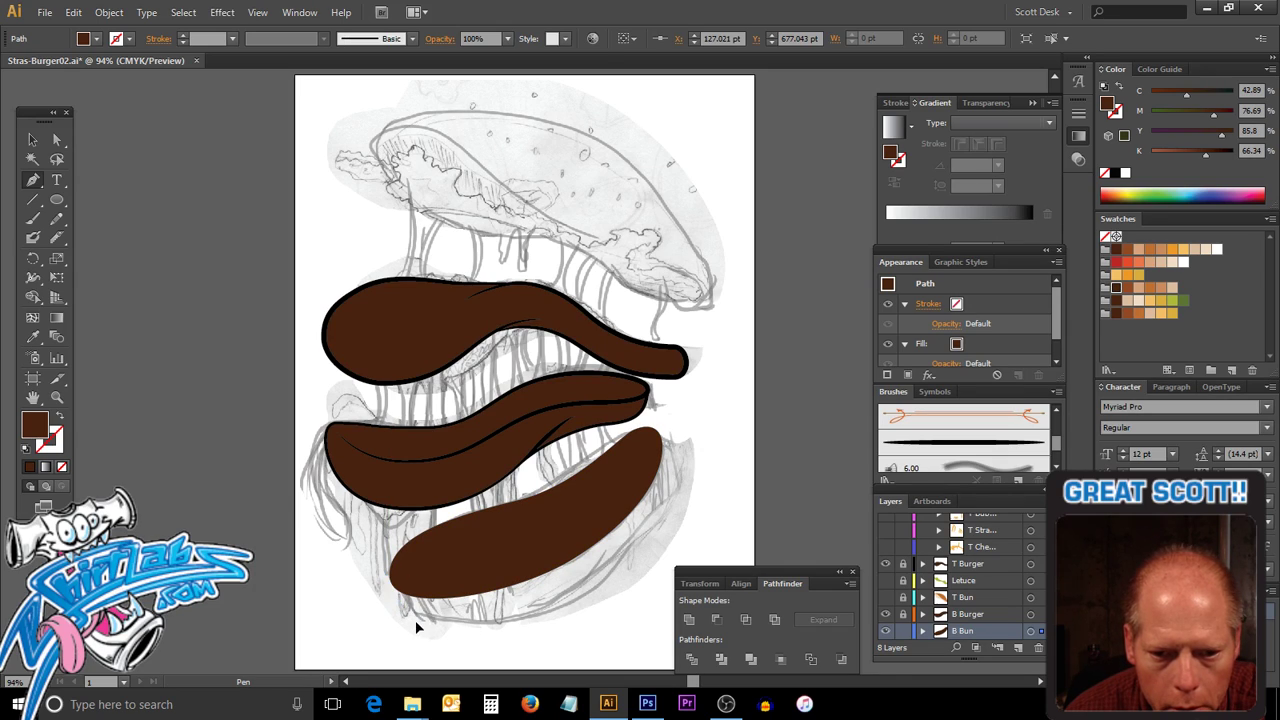
pyautogui.moveTo(418, 627); pyautogui.dragTo(551, 619)
pyautogui.moveTo(627, 553); pyautogui.dragTo(648, 522)
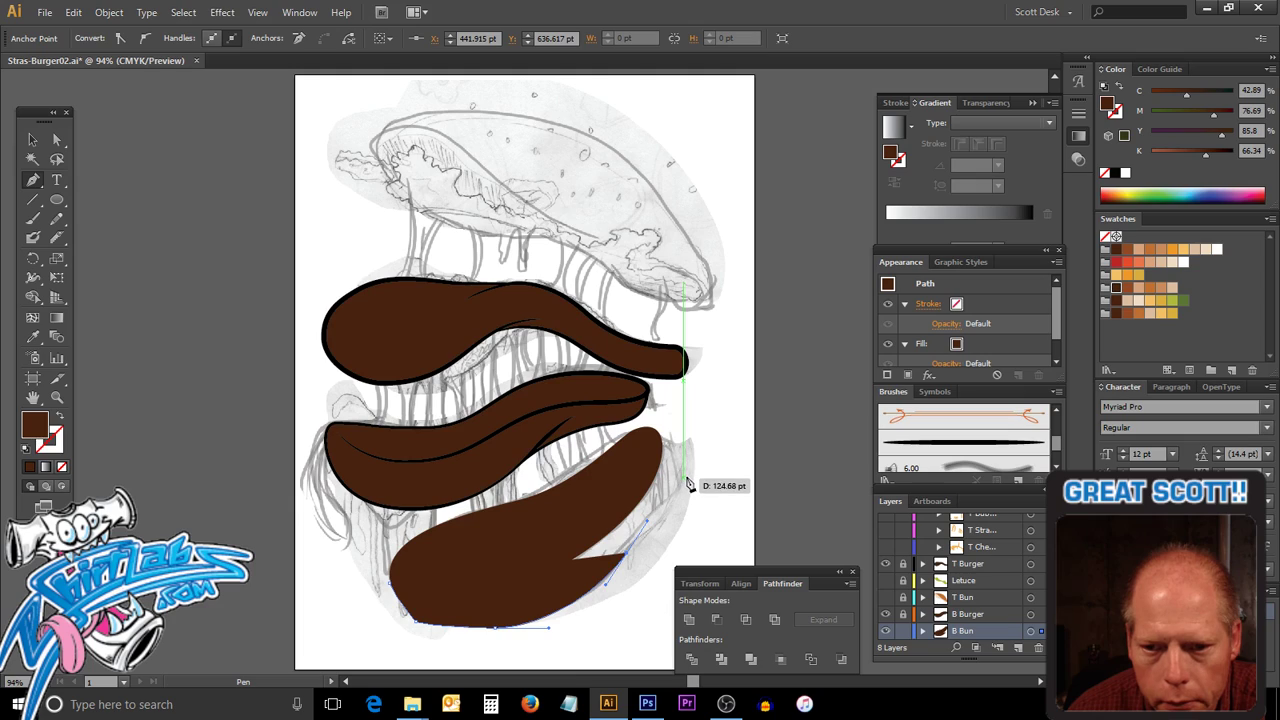
pyautogui.click(688, 480)
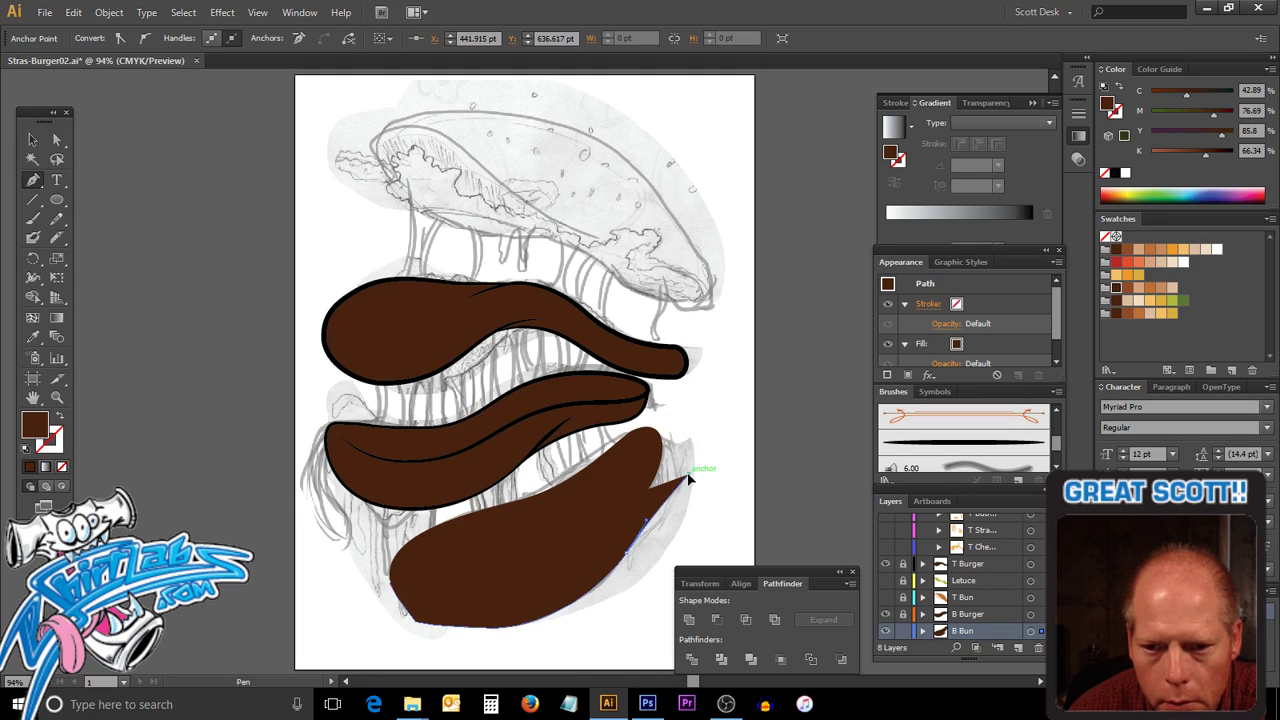
pyautogui.click(698, 461)
pyautogui.moveTo(657, 435); pyautogui.dragTo(636, 430)
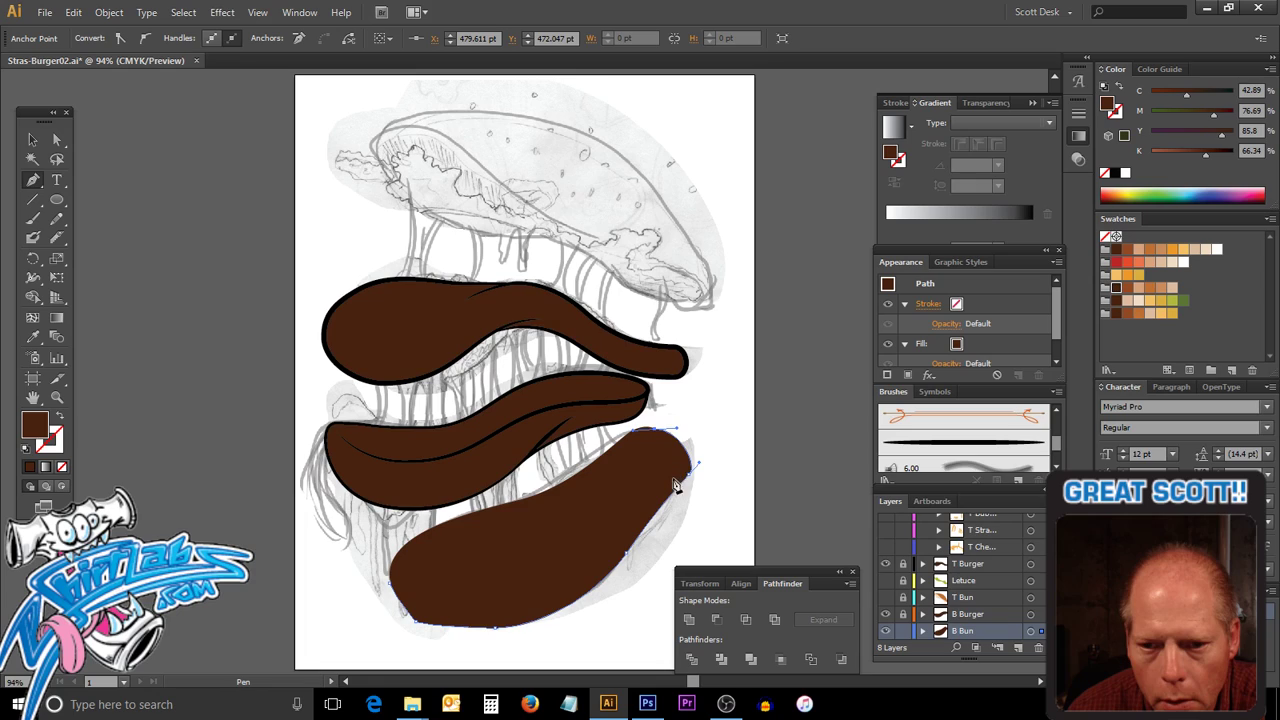
# Marquee-select the bottom bun area with the Selection tool.
pyautogui.click(33, 141)
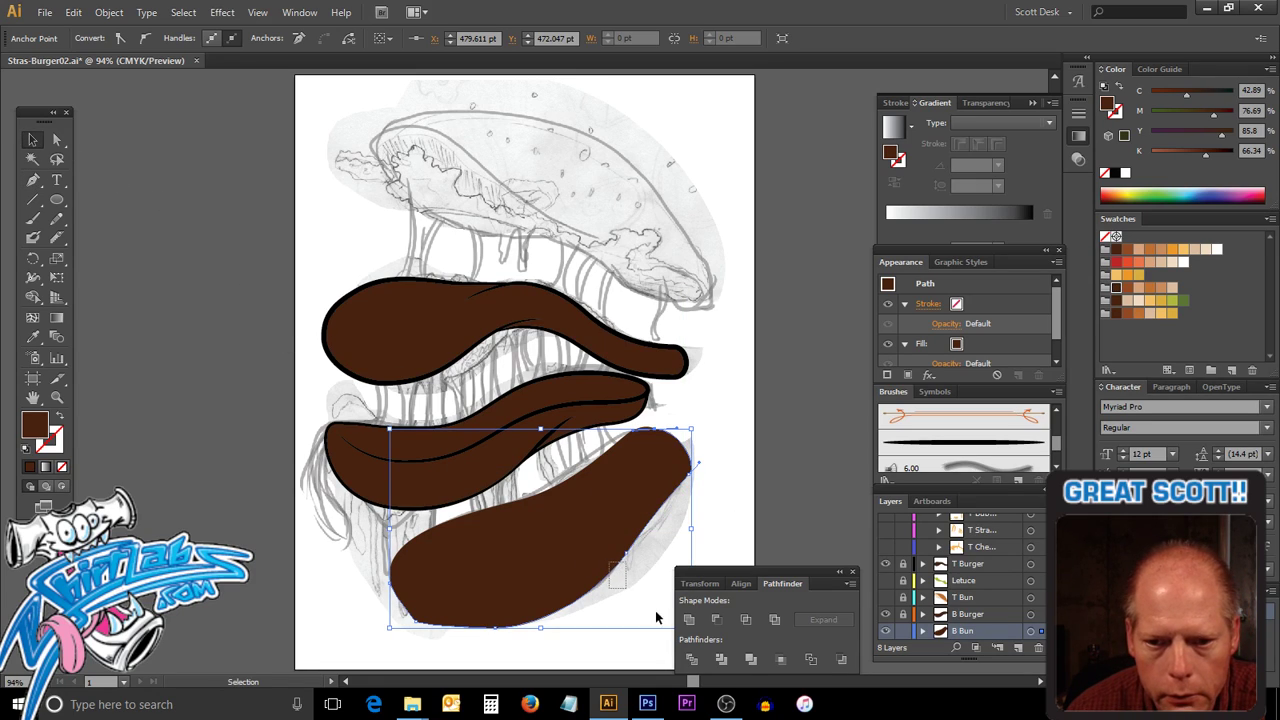
pyautogui.scroll(-1, 634, 626)
pyautogui.moveTo(620, 566); pyautogui.dragTo(746, 520)
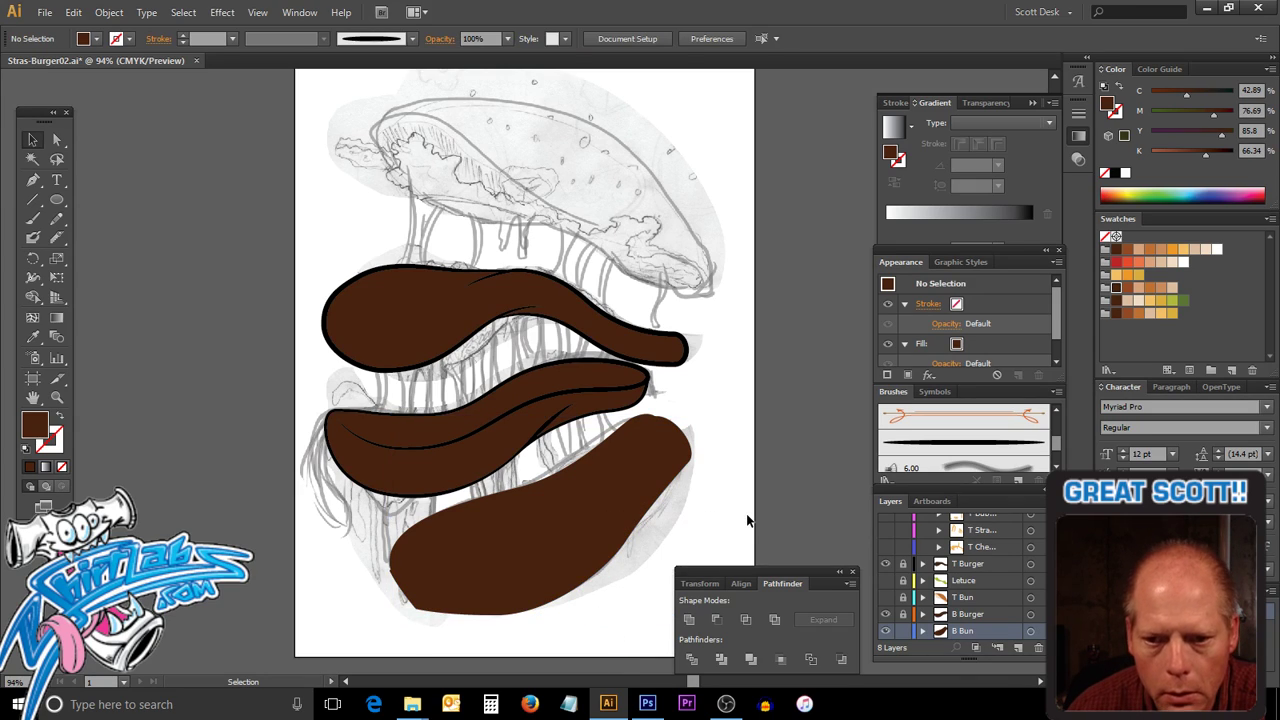
# Undo the accidental bun distortion and select both overlapping bottom bun paths for the Shape Builder.
pyautogui.click(650, 500)
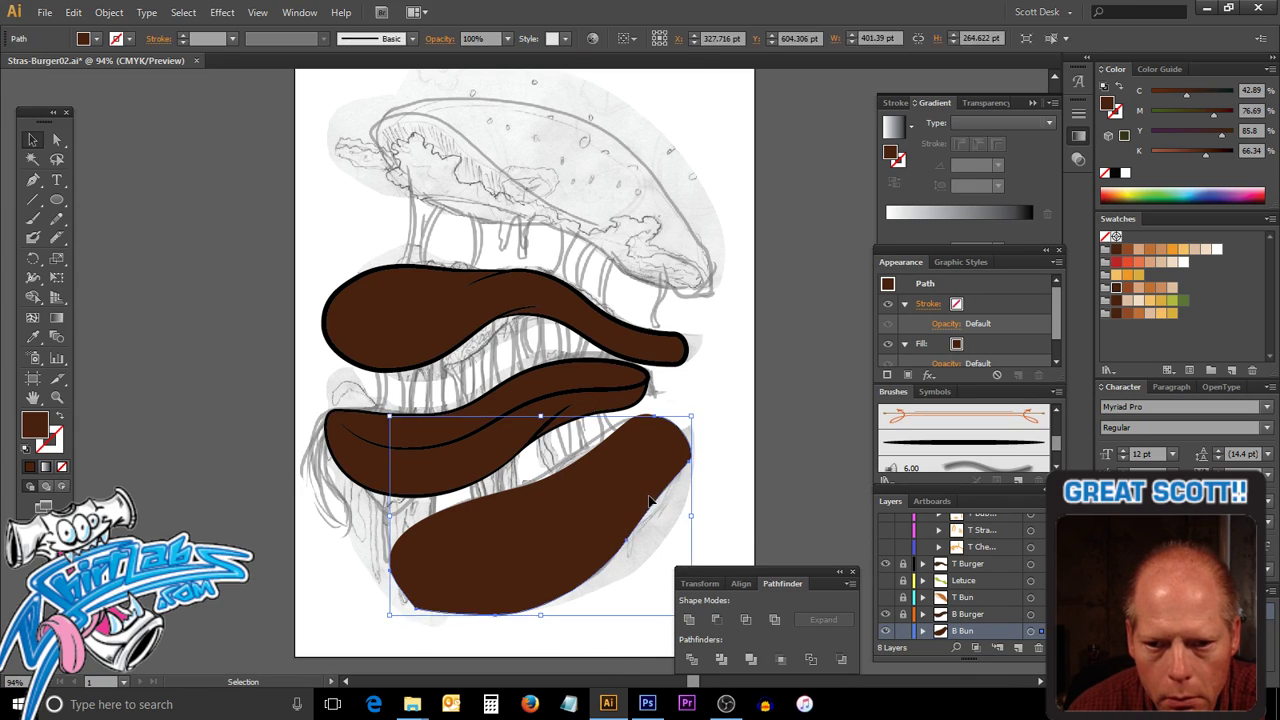
pyautogui.press('a')
pyautogui.hotkey('ctrl', 'z')
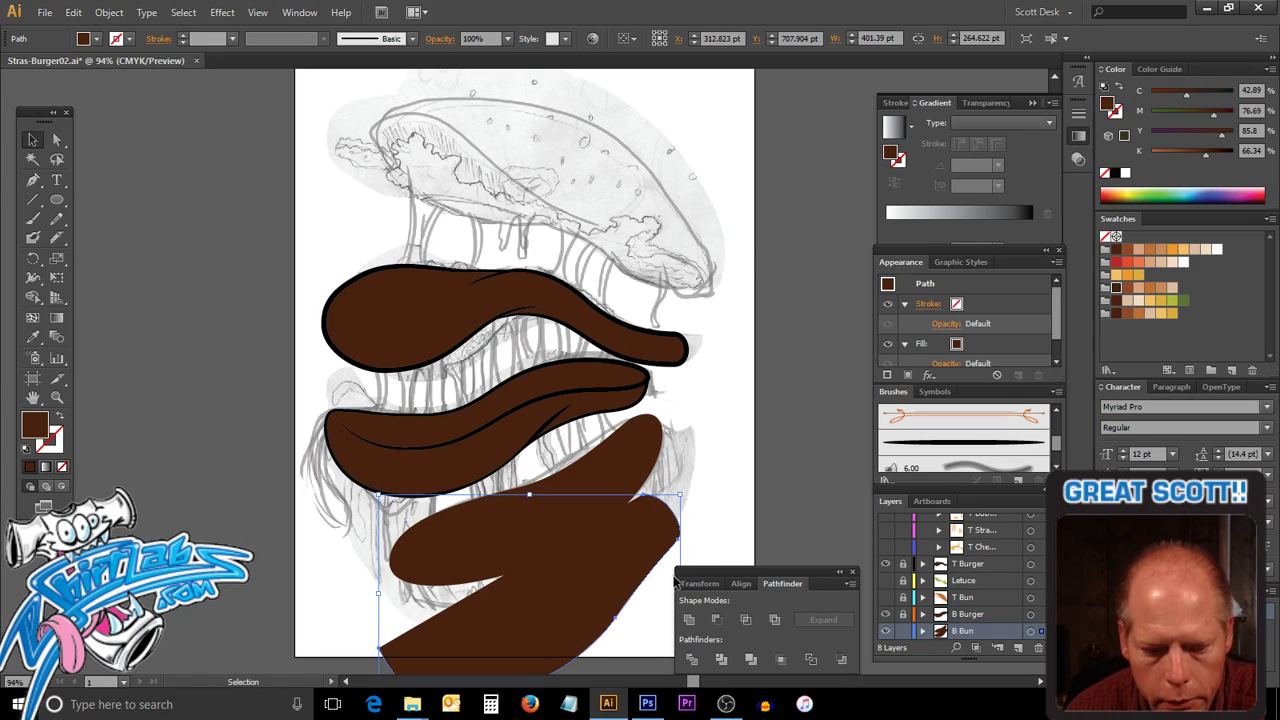
pyautogui.hotkey('ctrl', 'z')
pyautogui.press('v')
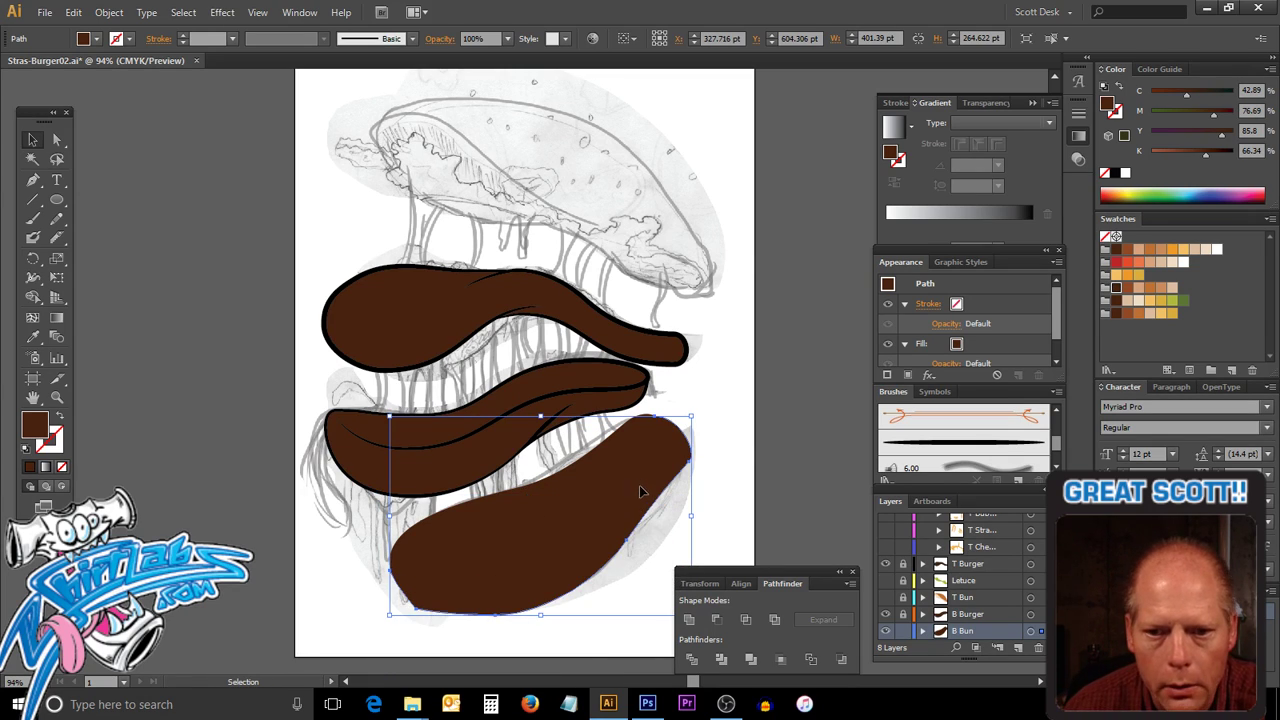
pyautogui.click(661, 508)
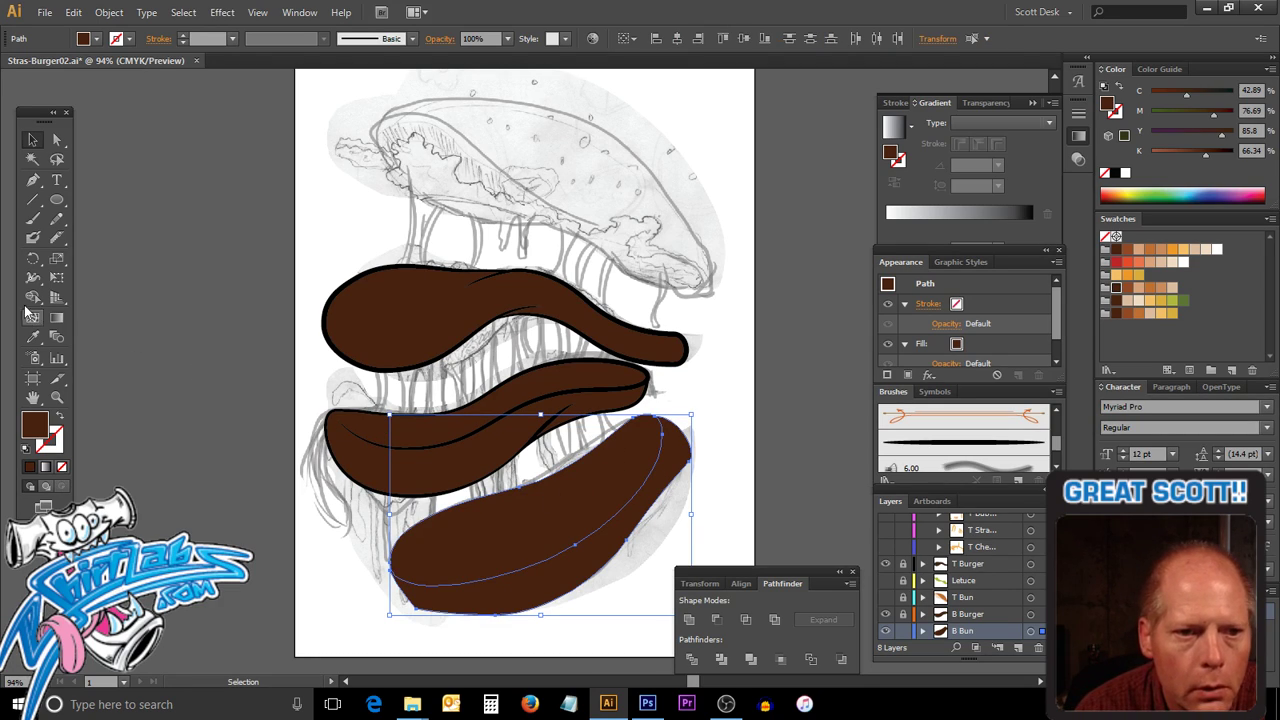
pyautogui.click(33, 297)
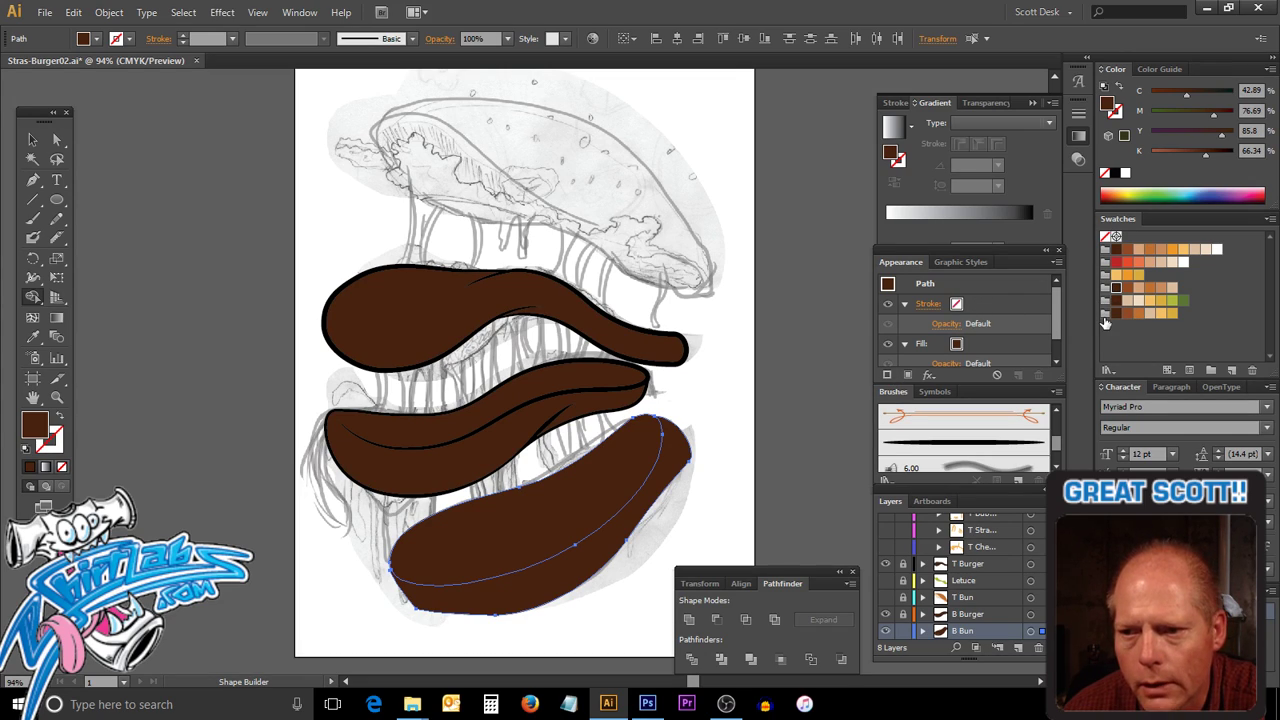
# Shrink the inner bun oval and fill it tan, then fill the outer crust orange.
pyautogui.click(1139, 252)
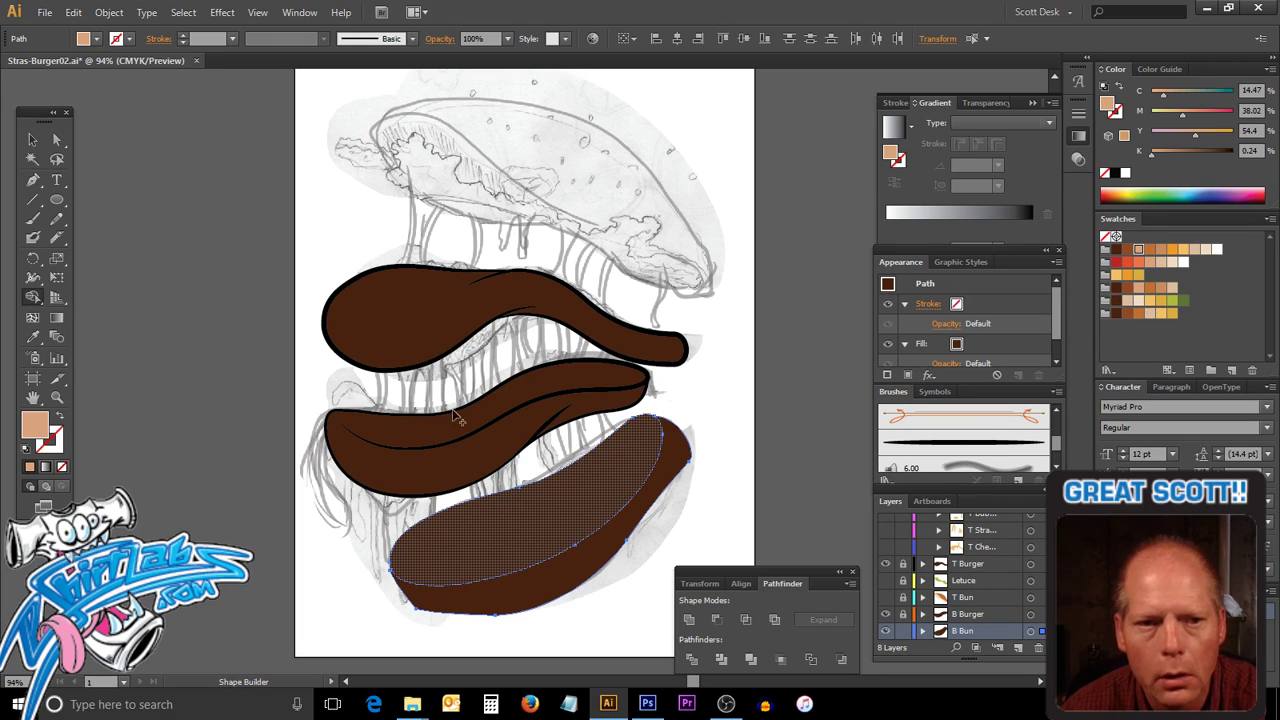
pyautogui.click(32, 140)
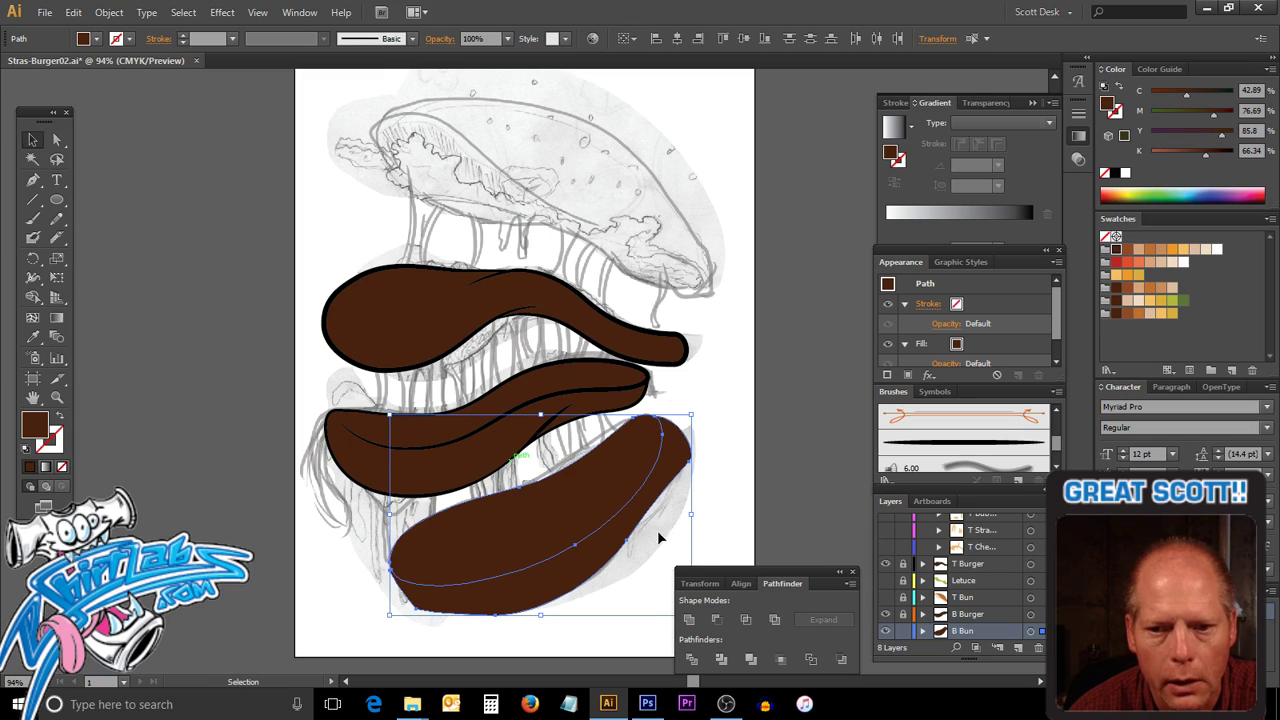
pyautogui.moveTo(690, 520); pyautogui.dragTo(632, 494)
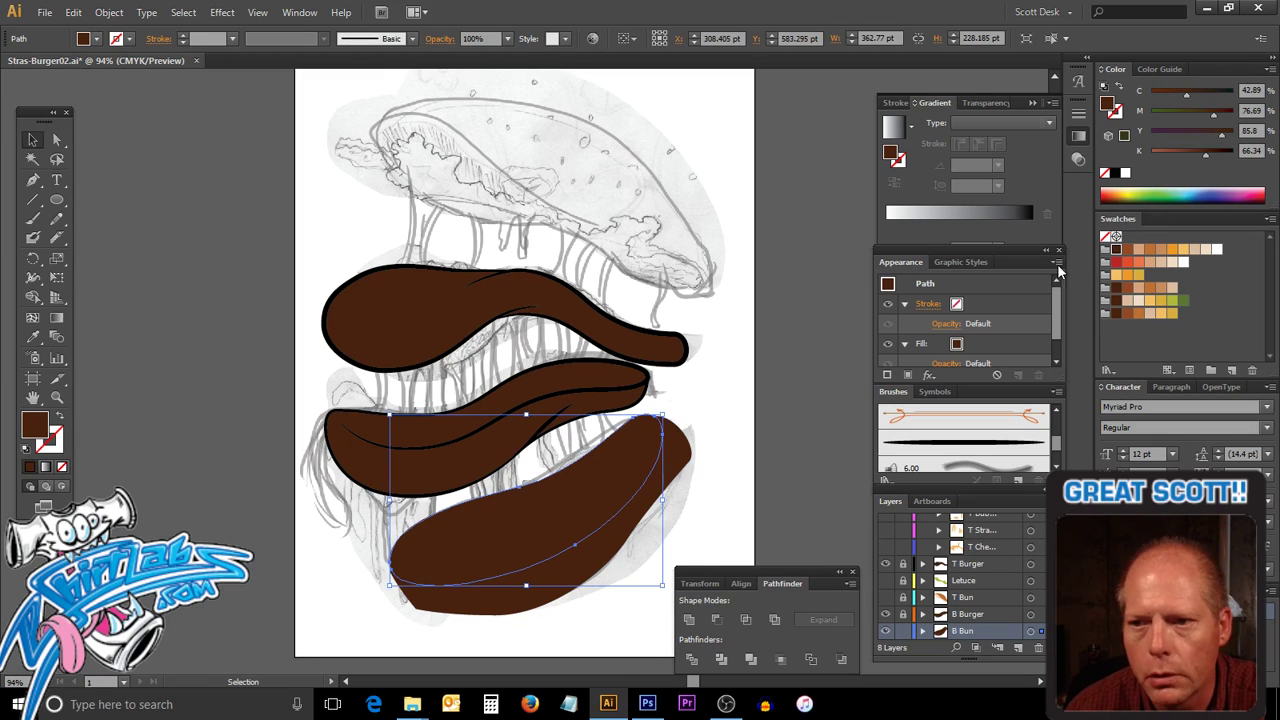
pyautogui.click(1139, 249)
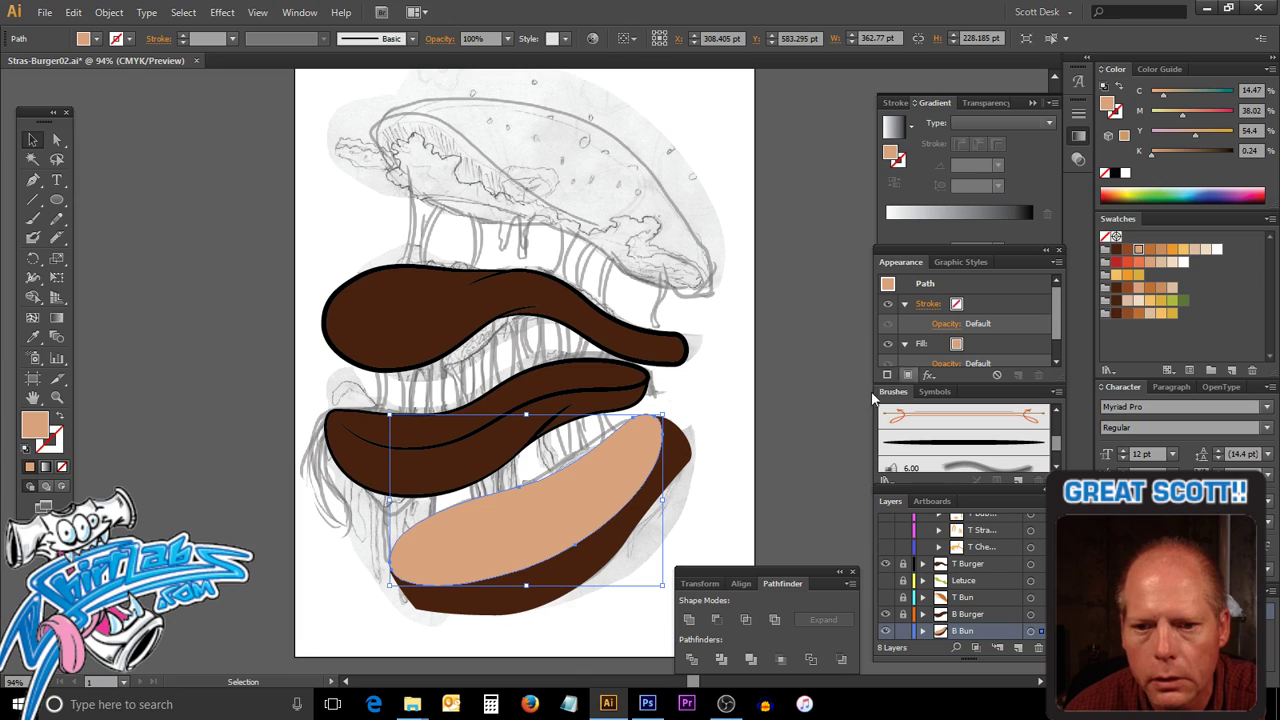
pyautogui.click(680, 452)
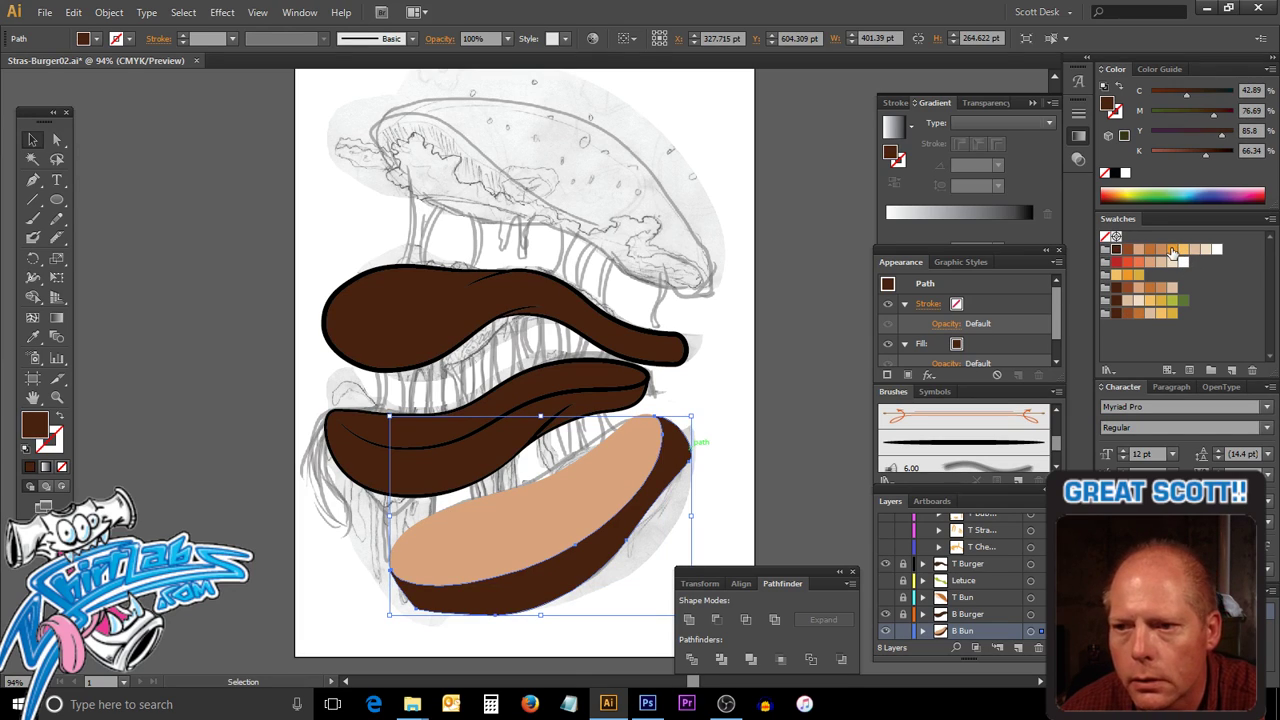
pyautogui.click(1172, 250)
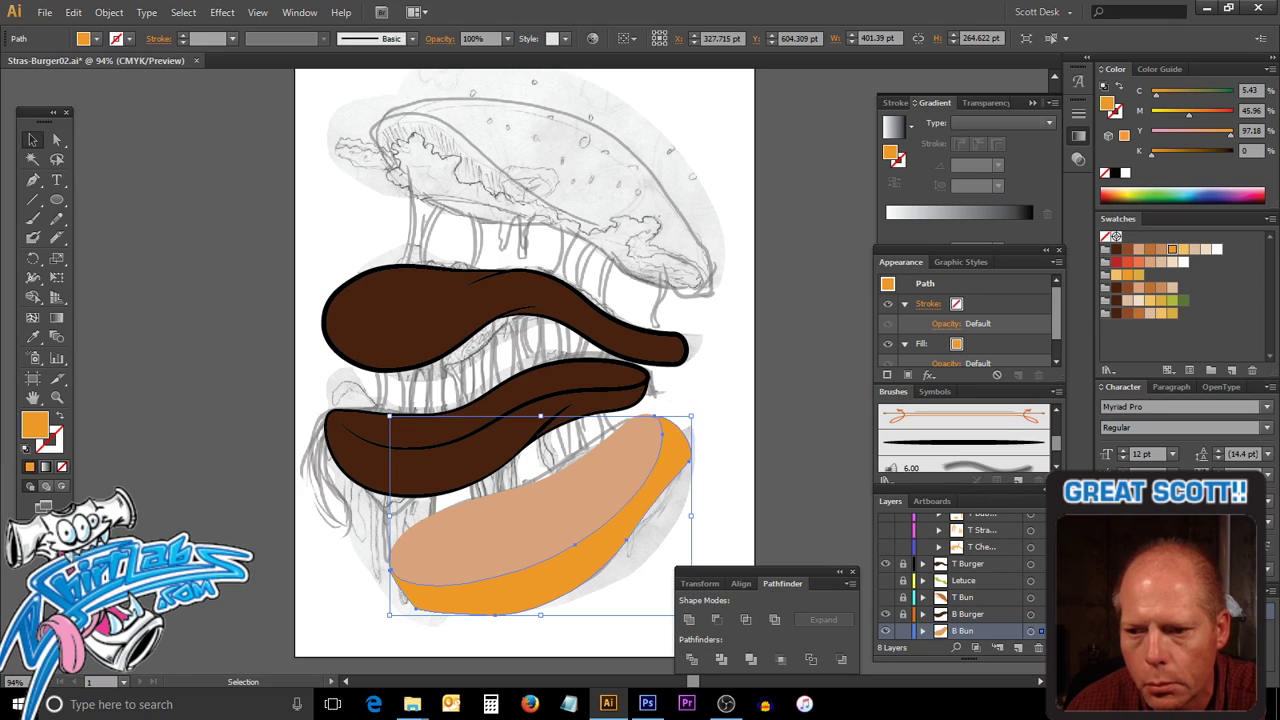
pyautogui.scroll(3, 971, 516)
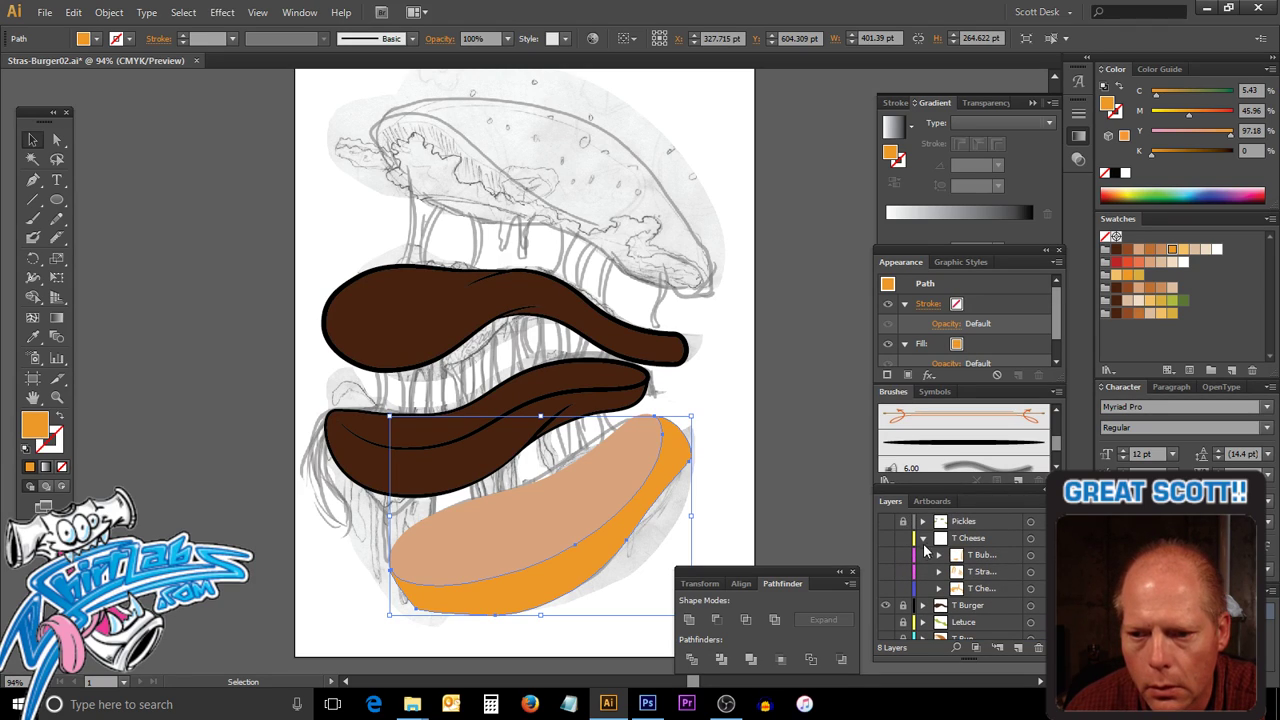
# Collapse the T Cheese layer and make the T Bun layer visible again.
pyautogui.click(923, 538)
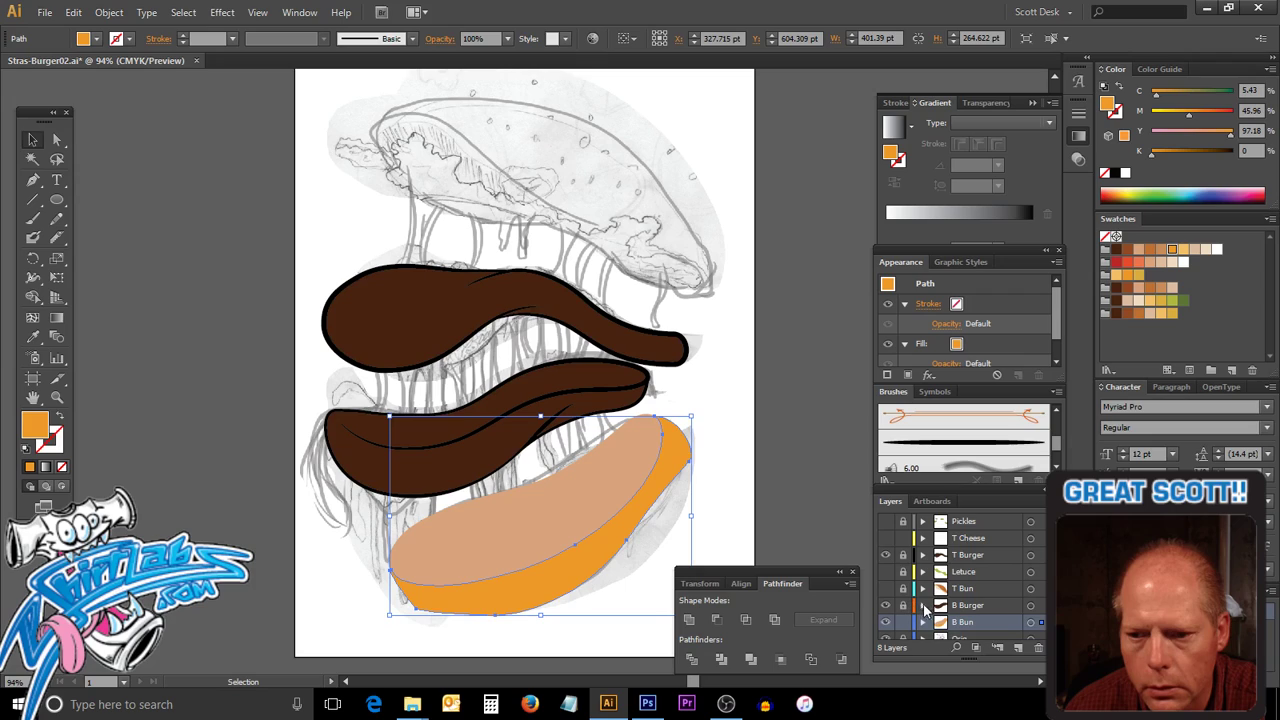
pyautogui.click(885, 588)
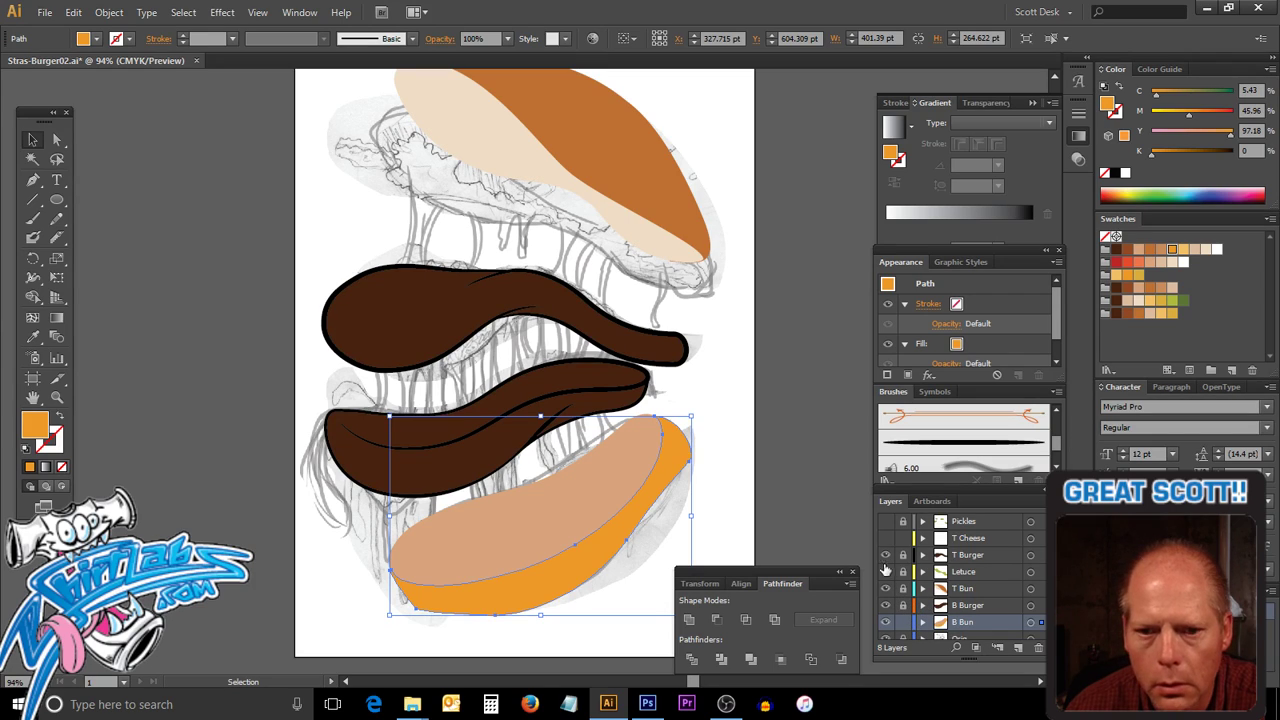
pyautogui.click(764, 425)
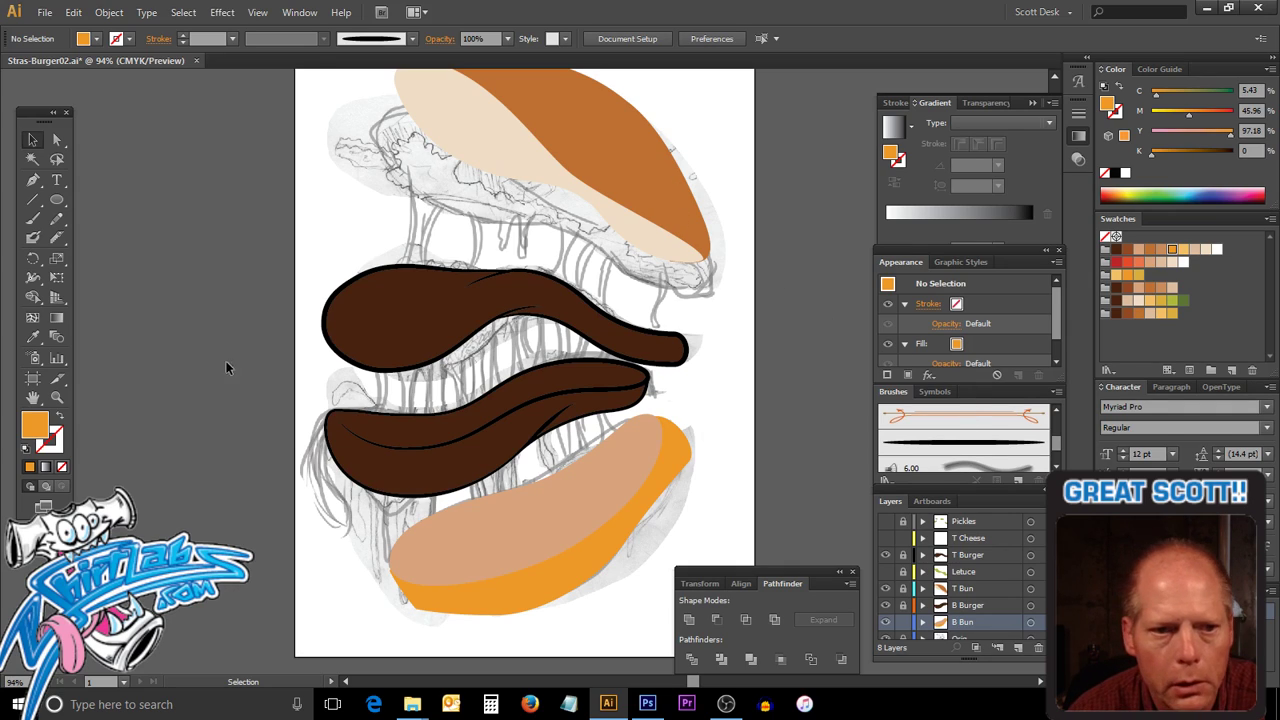
# Eyedrop the top bun's brown-orange and apply it to the bottom bun's crust.
pyautogui.click(34, 337)
pyautogui.click(687, 192)
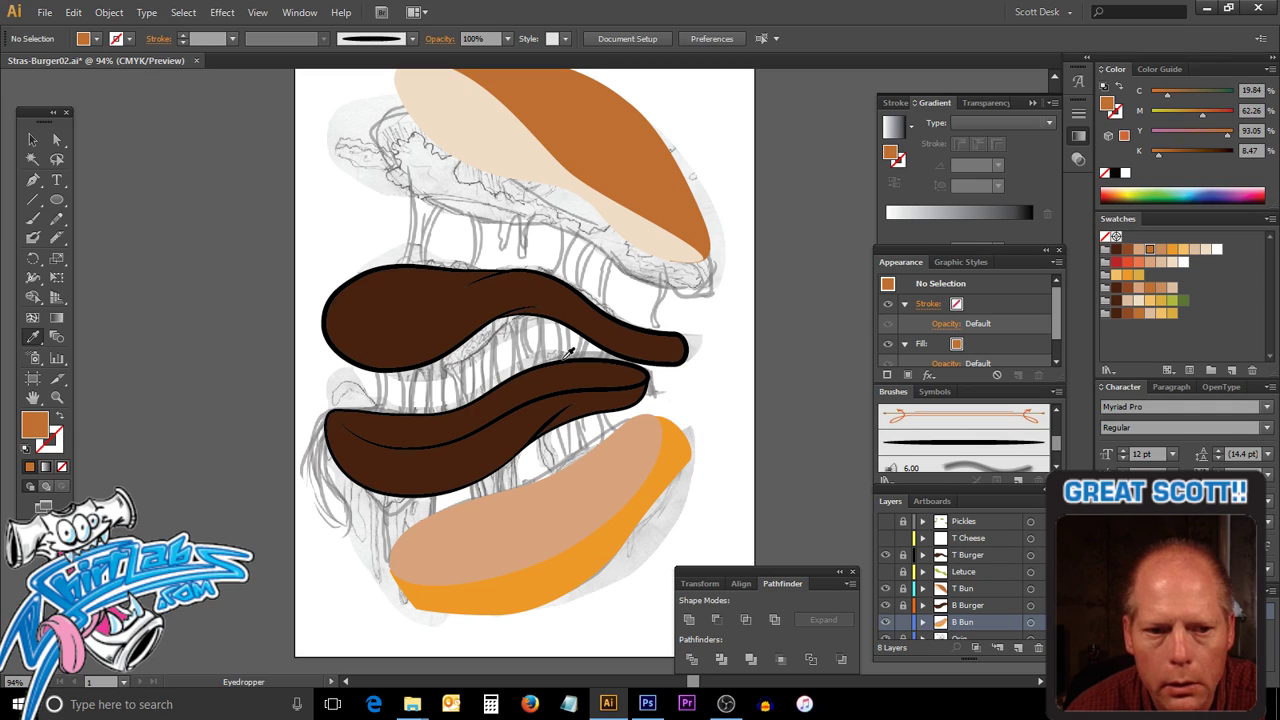
pyautogui.keyDown('alt'); pyautogui.click(558, 580); pyautogui.keyUp('alt')
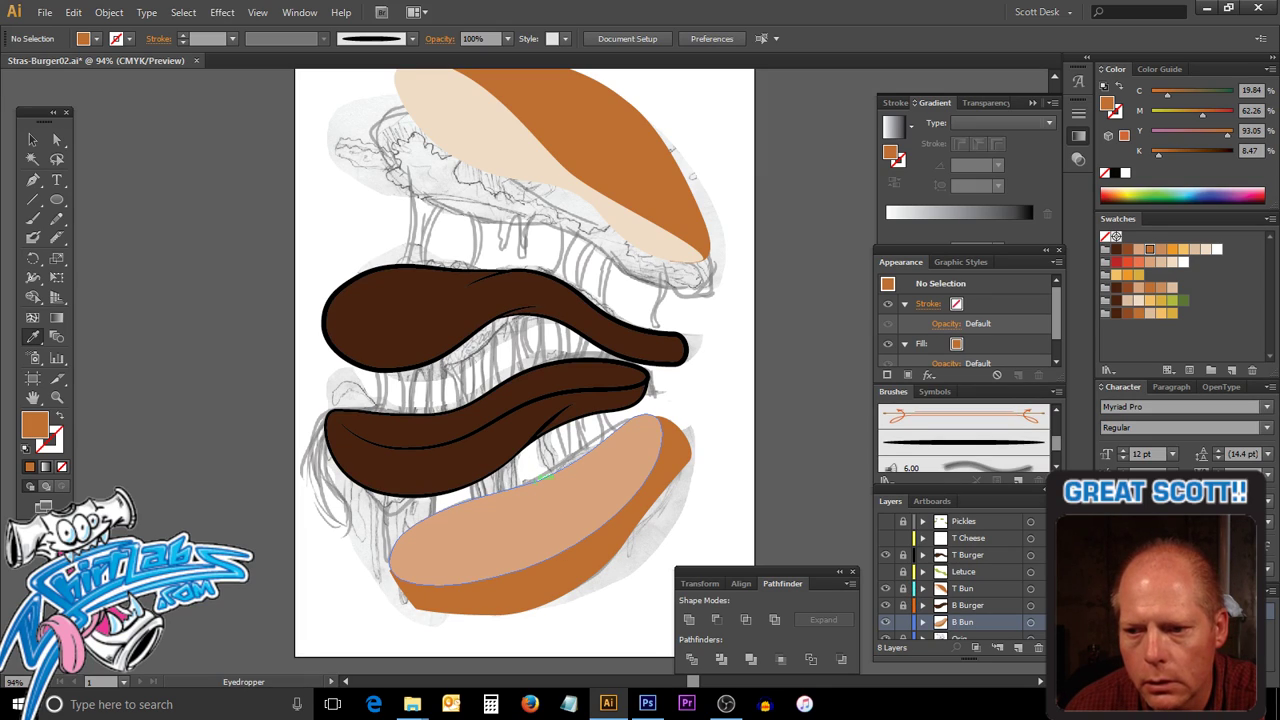
pyautogui.click(1043, 501)
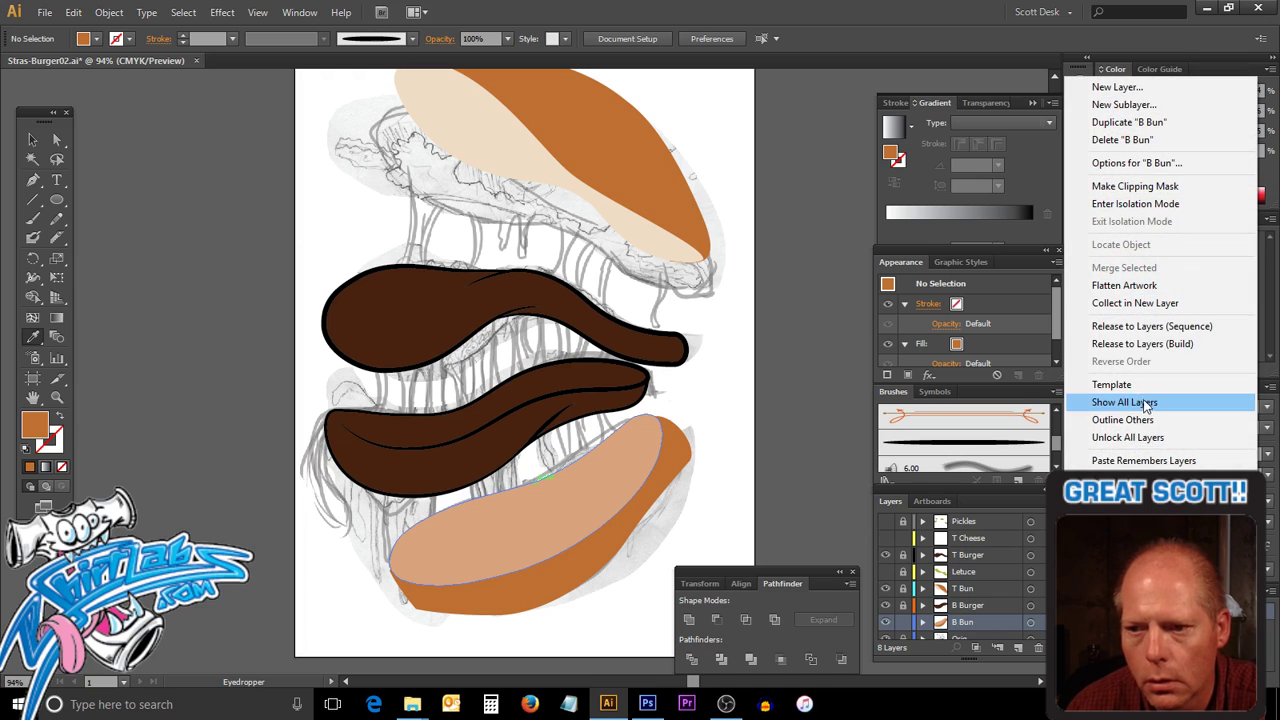
# Choose Show All Layers from the Layers panel menu and zoom out to the full artboard.
pyautogui.click(1103, 403)
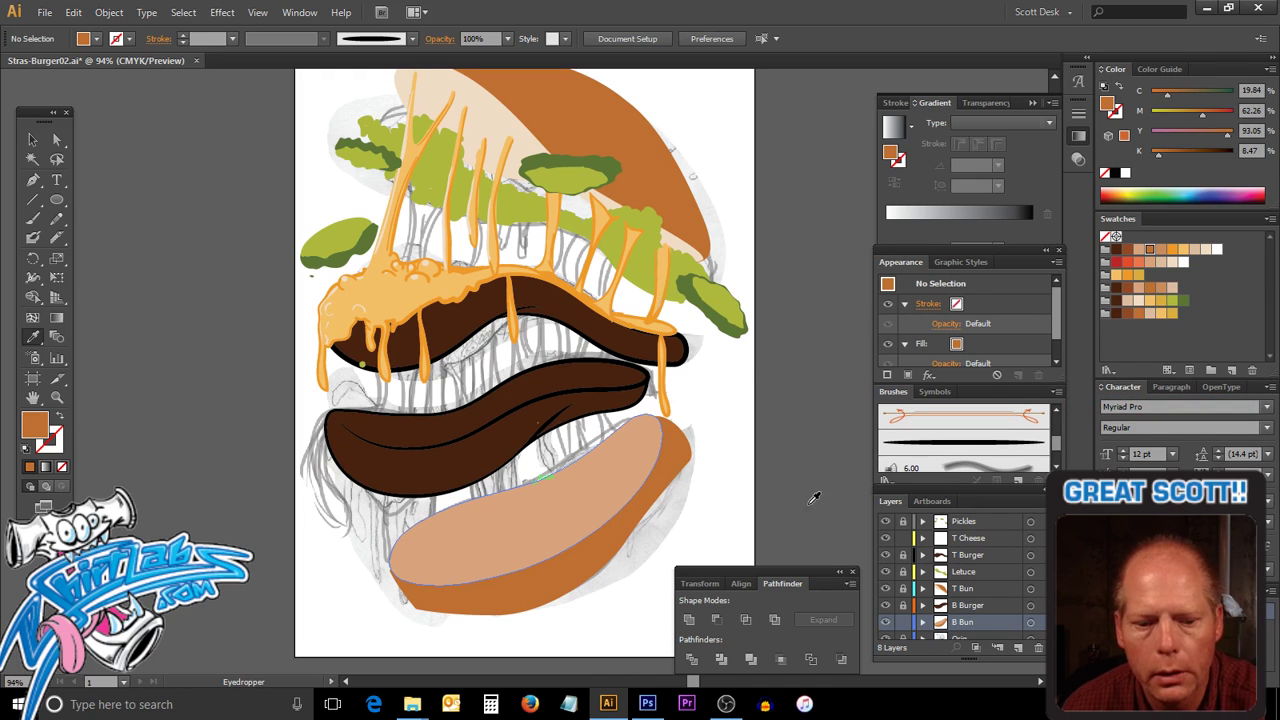
pyautogui.press('v')
pyautogui.scroll(1, 668, 485)
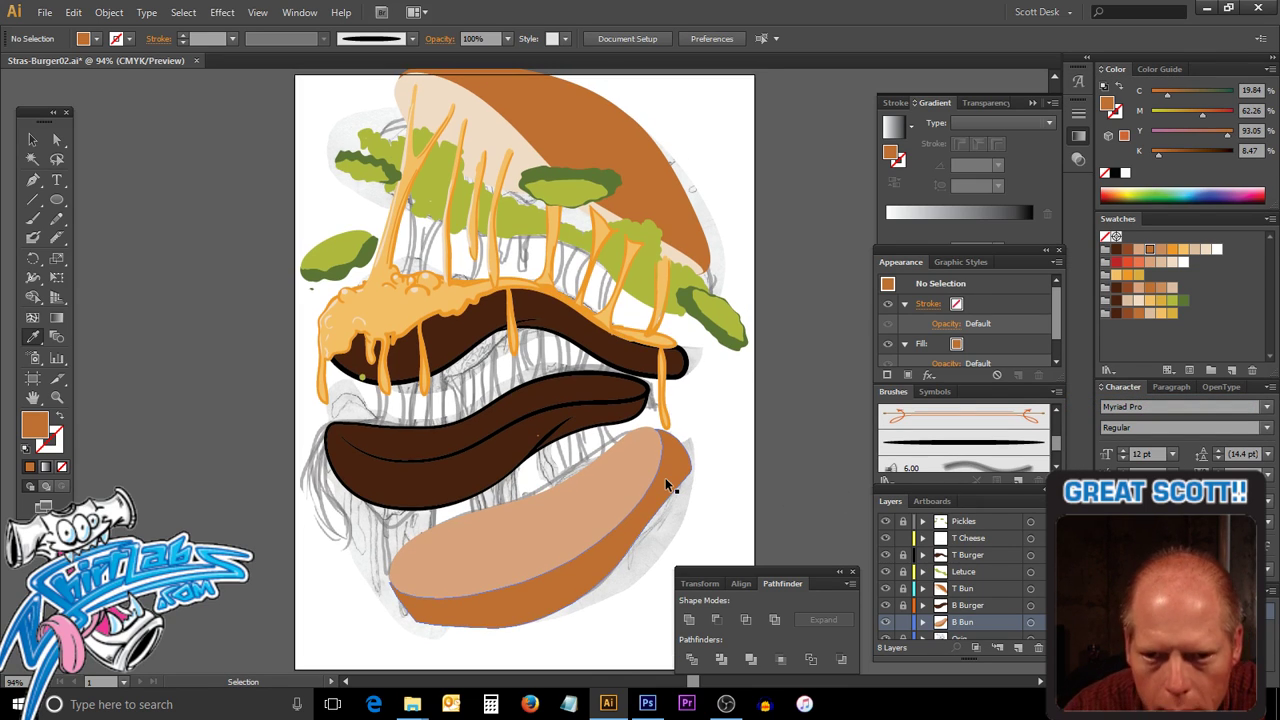
pyautogui.press('i')
pyautogui.press('v')
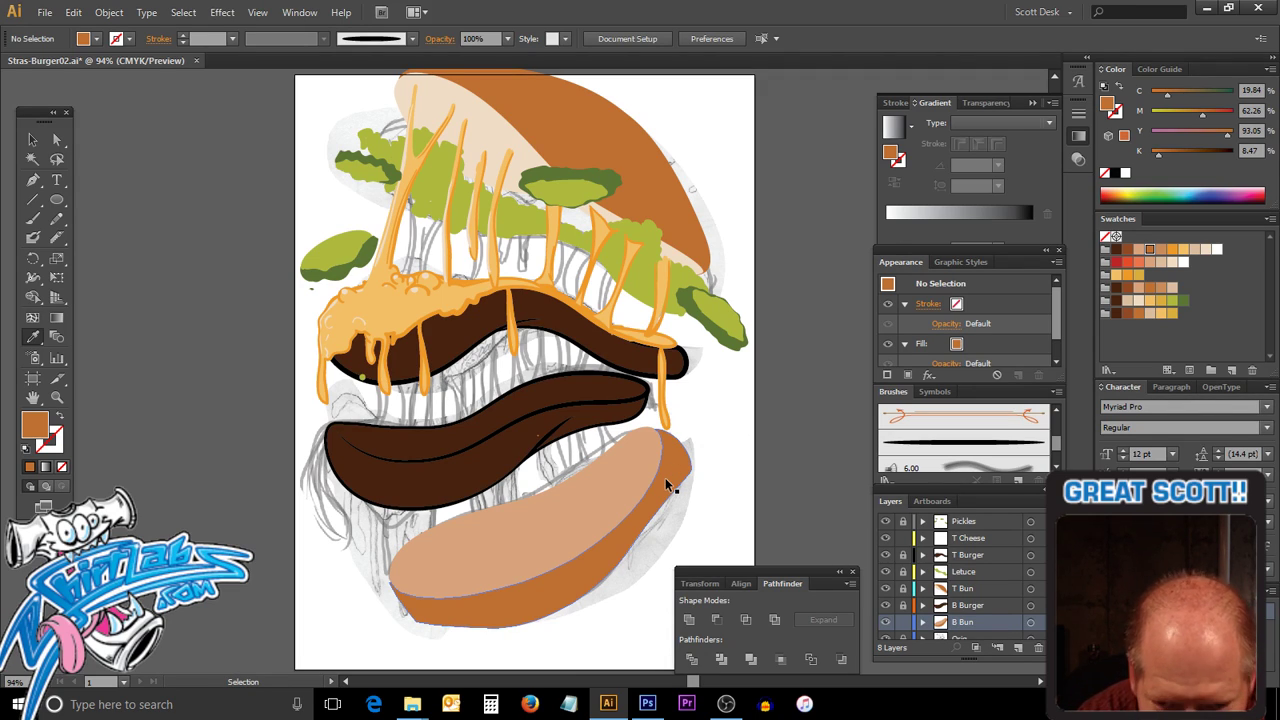
pyautogui.click(428, 392)
pyautogui.press('i')
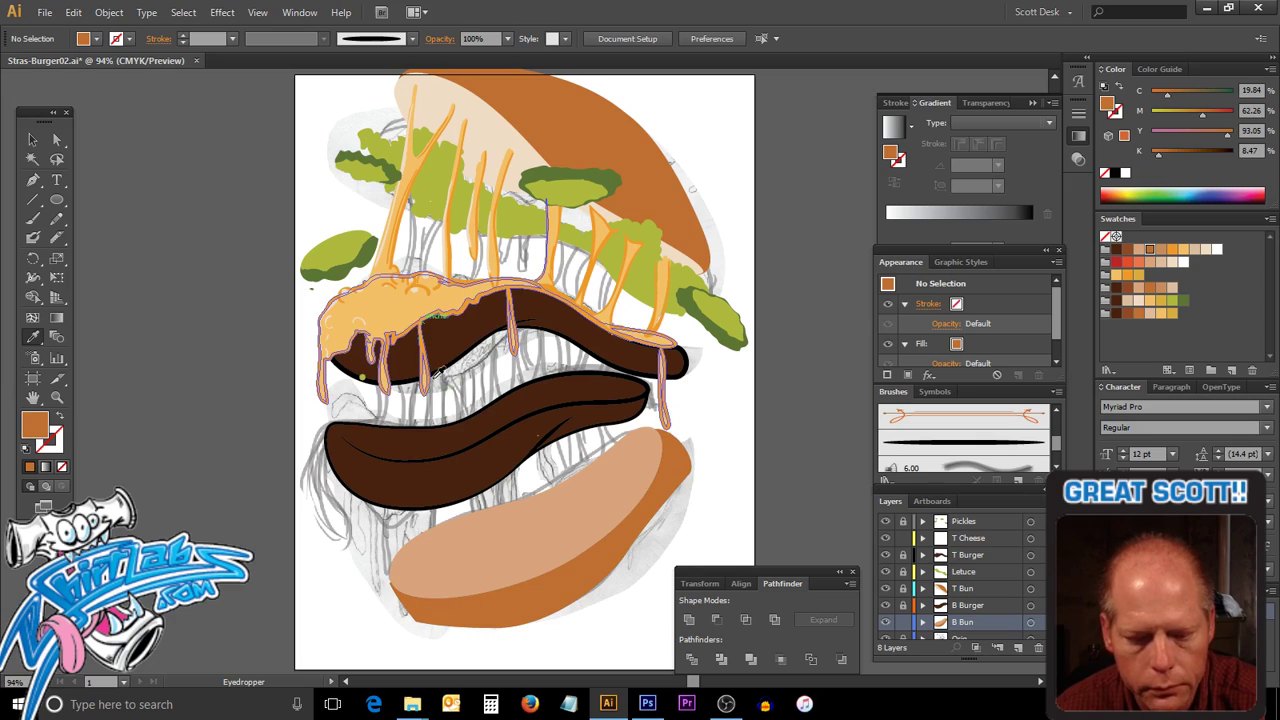
pyautogui.hotkey('alt', 'space')
pyautogui.keyDown('ctrl'); pyautogui.keyDown('alt'); pyautogui.click(462, 414); pyautogui.keyUp('alt'); pyautogui.keyUp('ctrl')
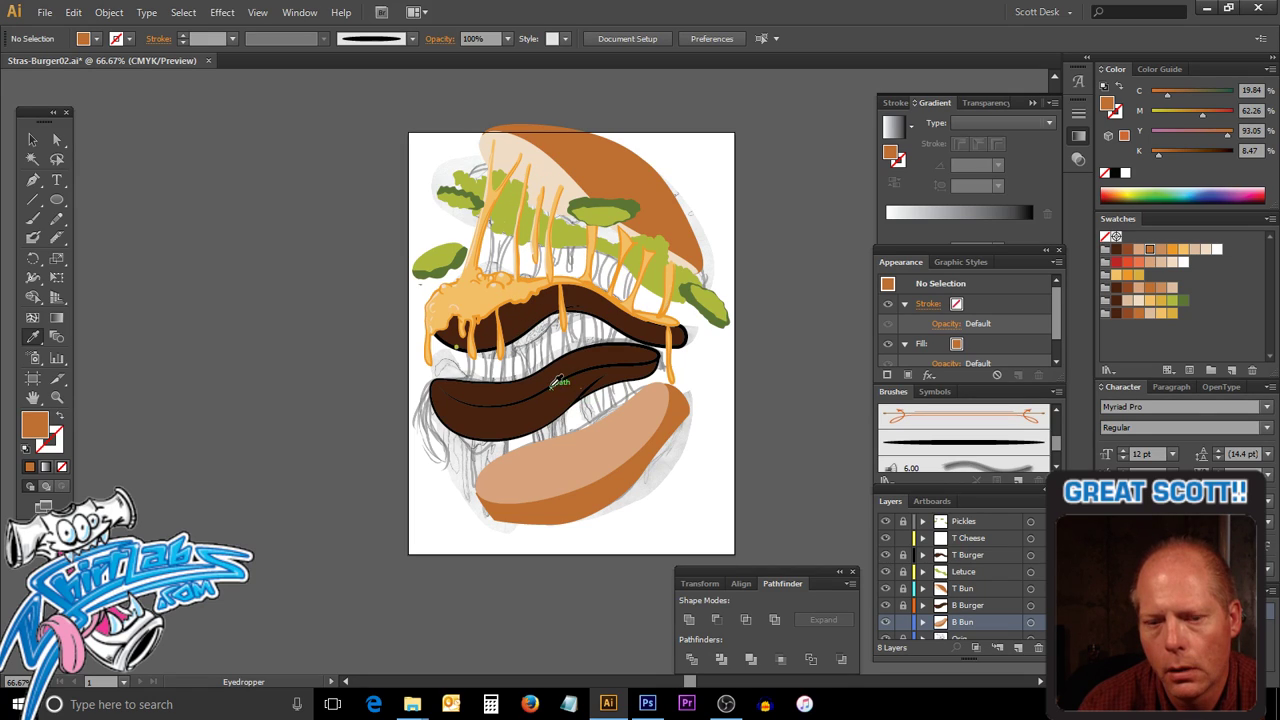
pyautogui.click(886, 572)
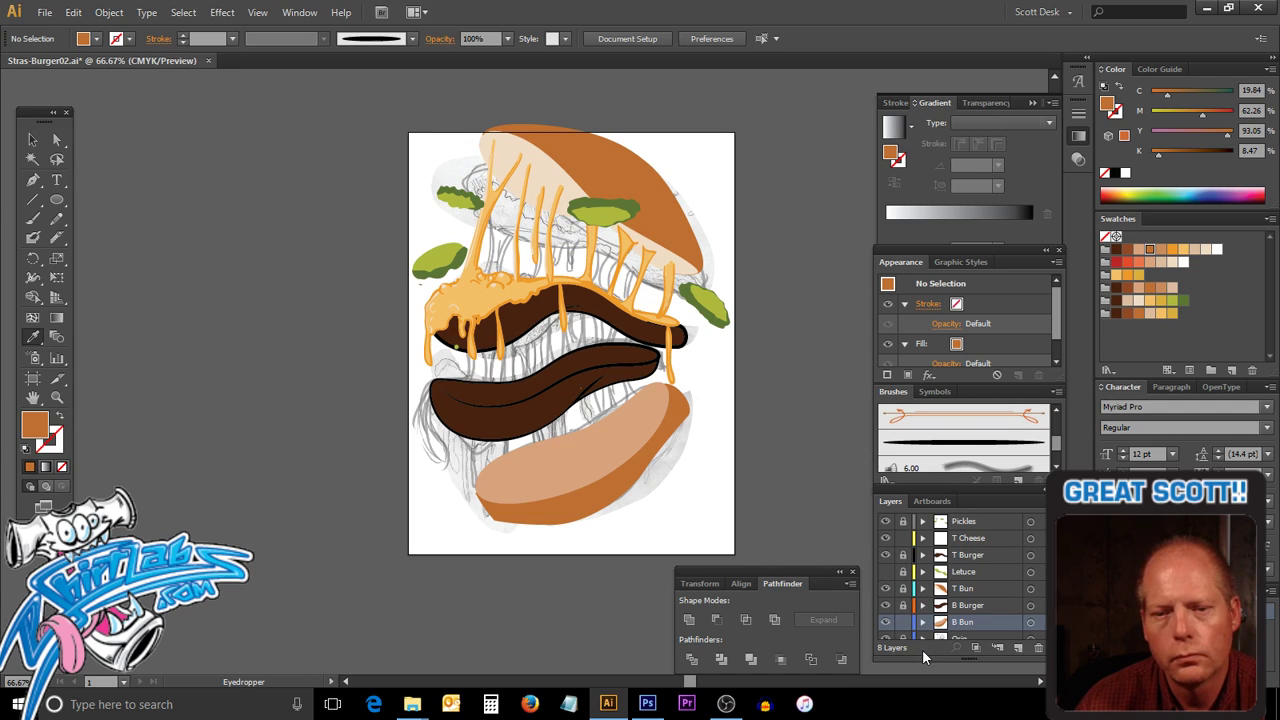
pyautogui.click(885, 572)
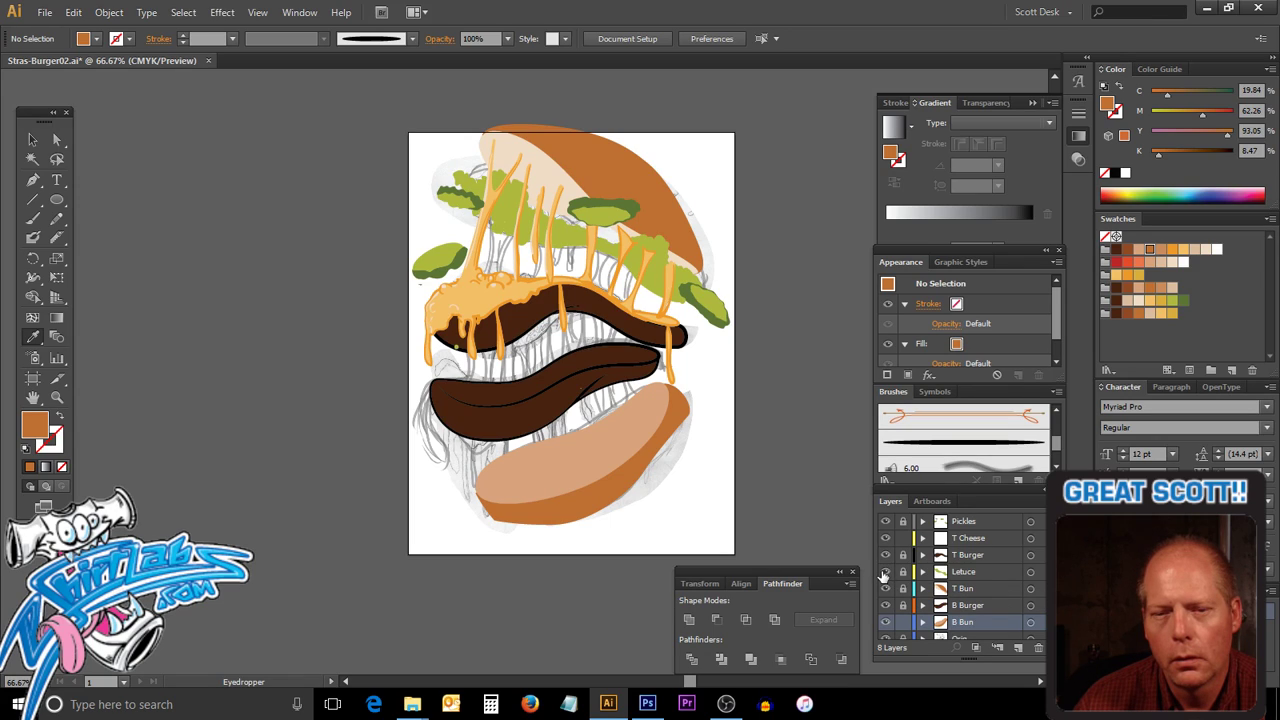
pyautogui.click(884, 573)
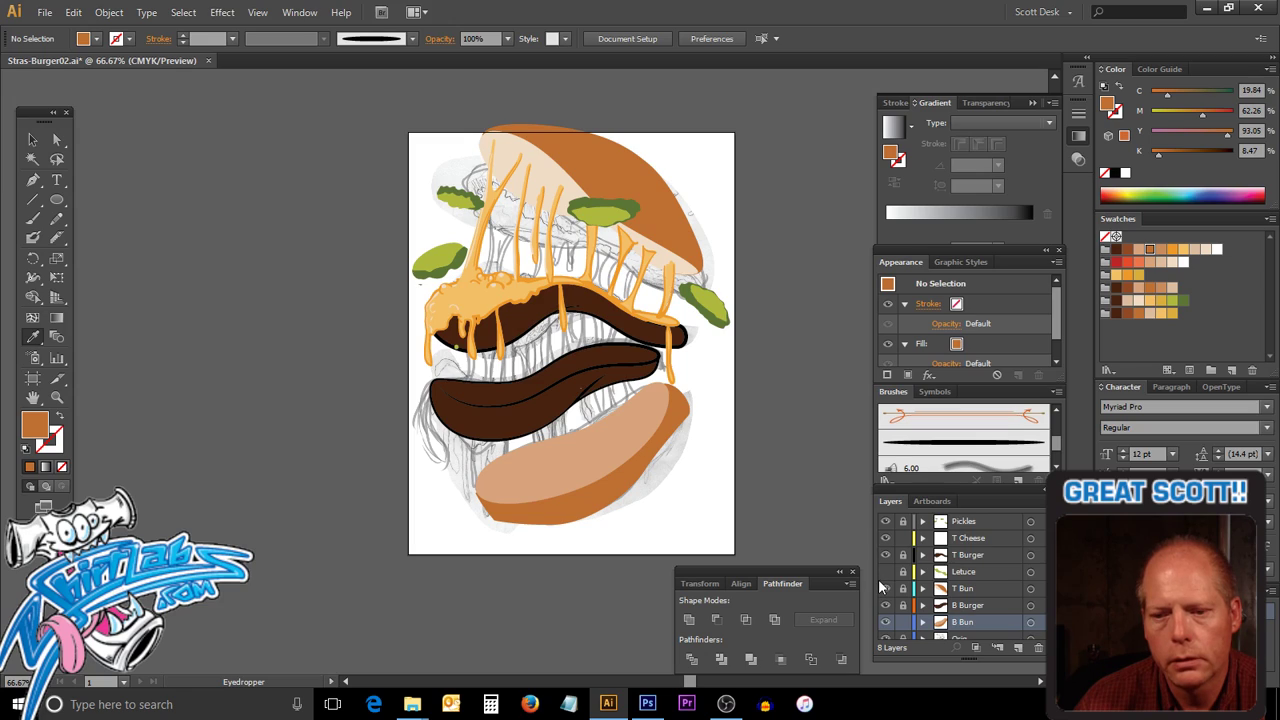
pyautogui.click(885, 572)
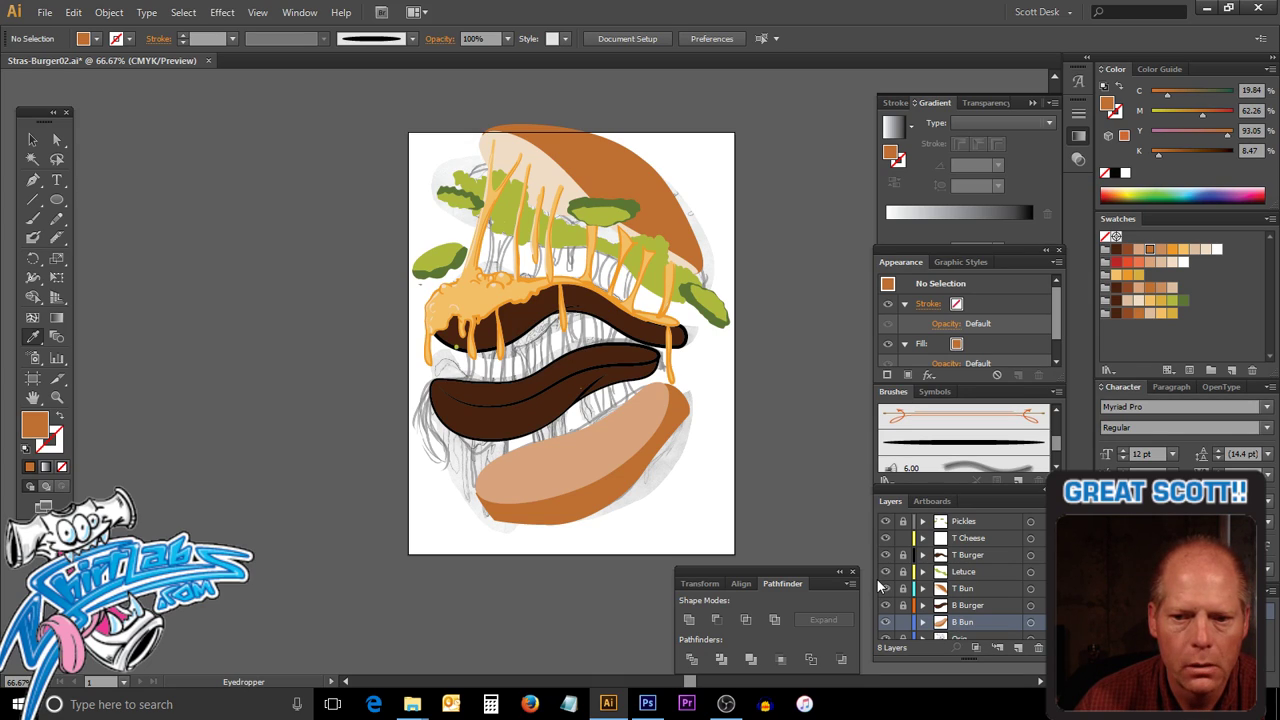
pyautogui.click(884, 575)
pyautogui.click(884, 577)
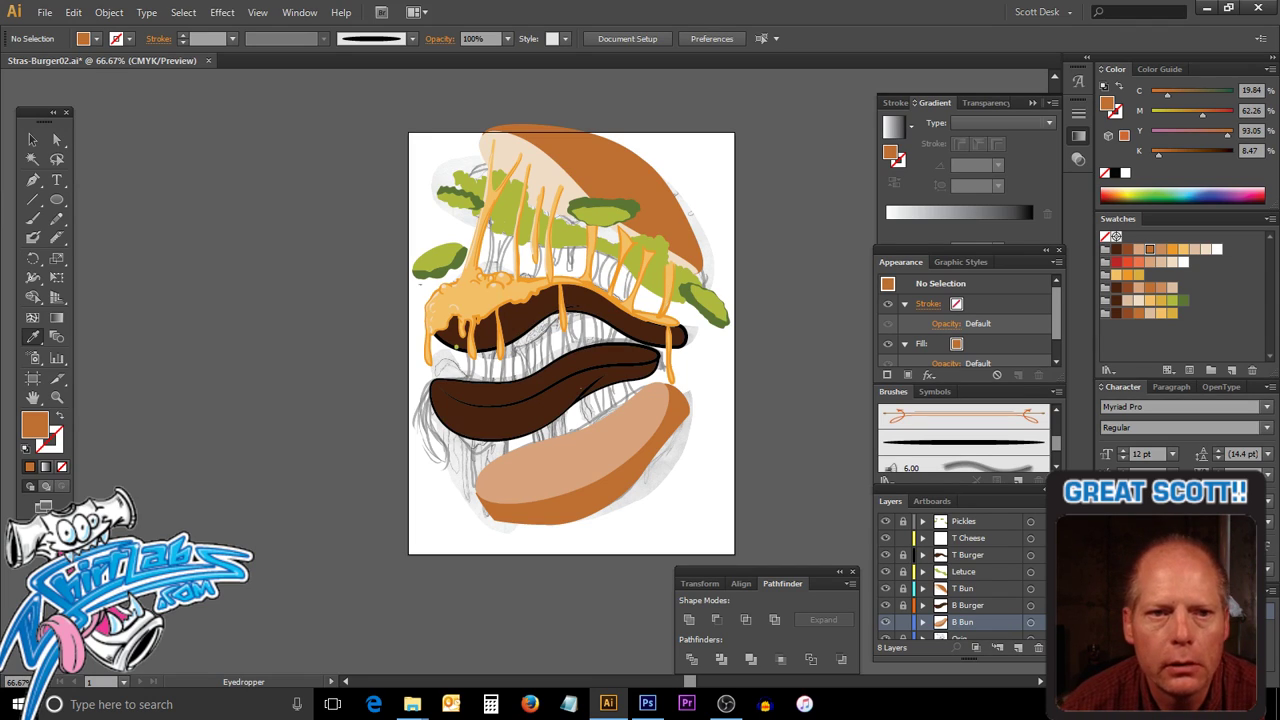
# Save As Stras-Burger03.ai, accepting the default Illustrator Options.
pyautogui.click(45, 12)
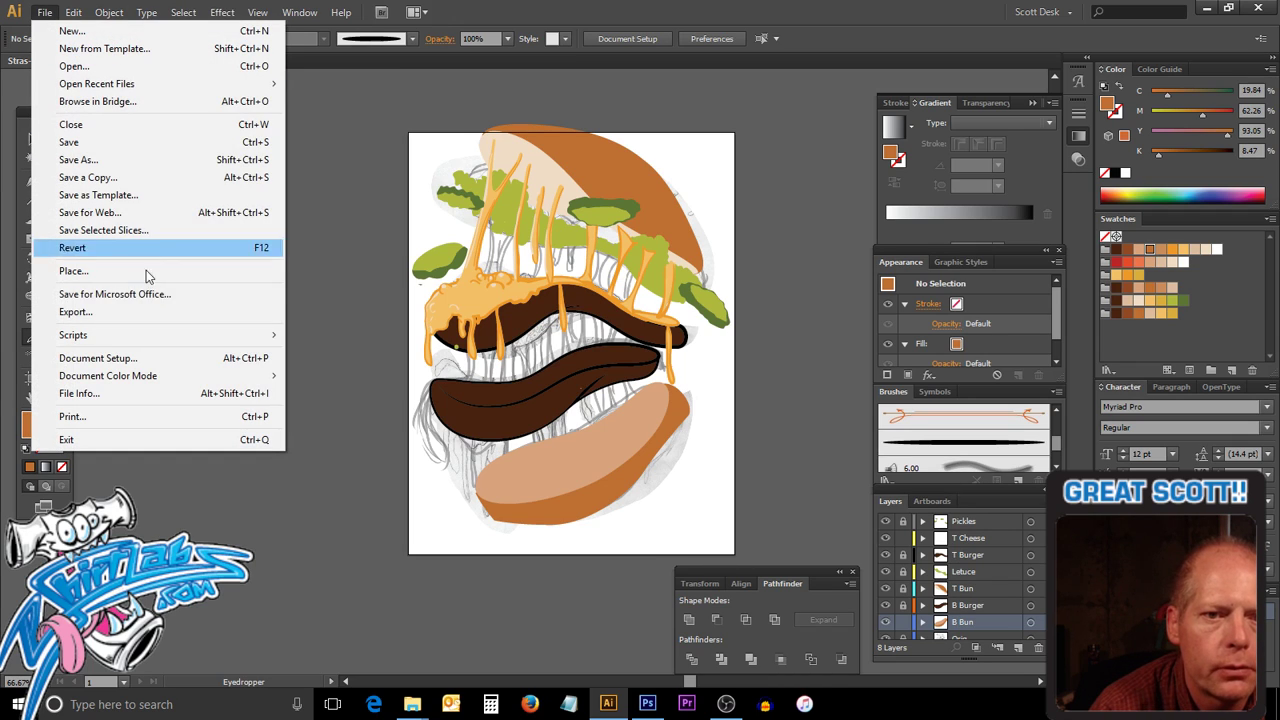
pyautogui.click(151, 159)
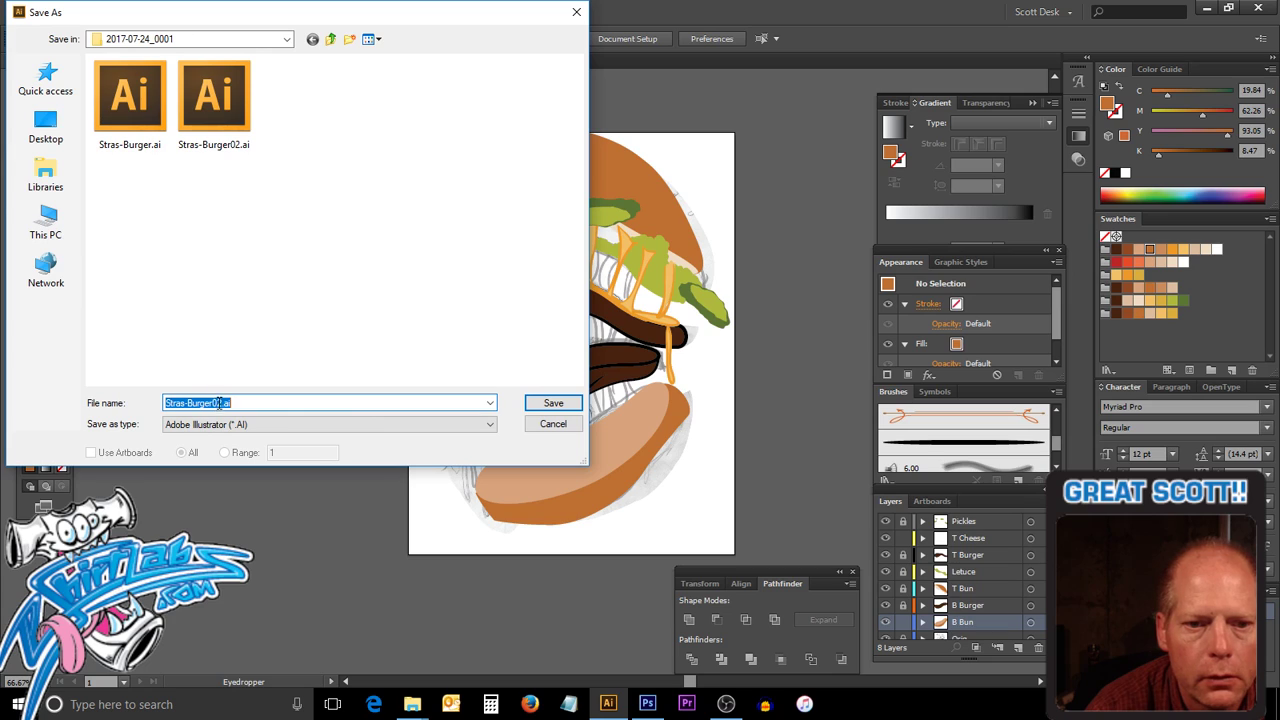
pyautogui.click(219, 402)
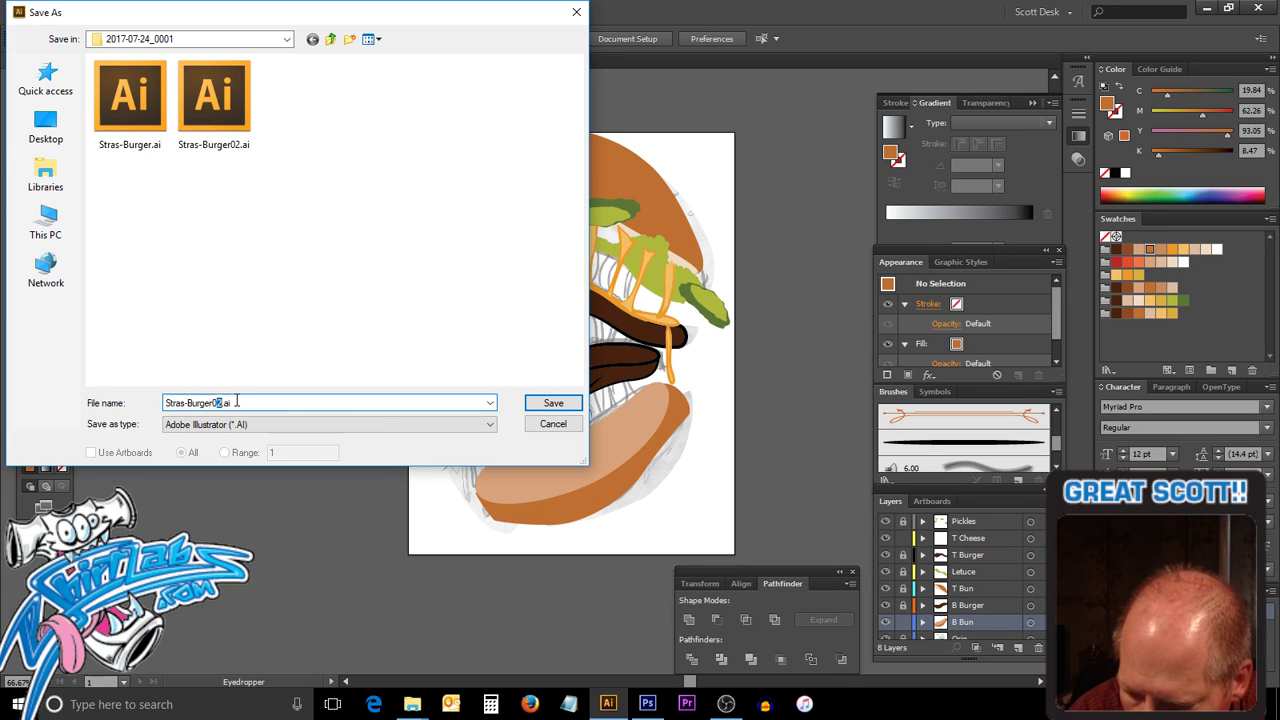
pyautogui.write('3')
pyautogui.press('Return')
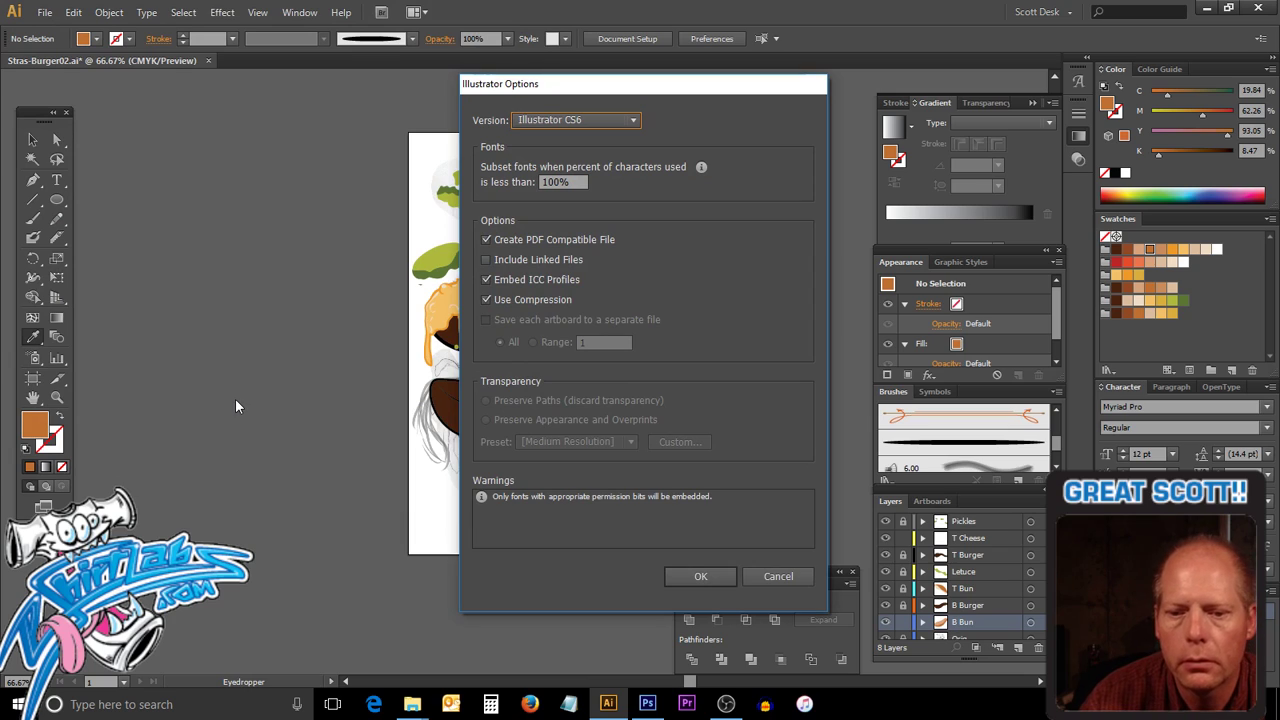
pyautogui.click(685, 576)
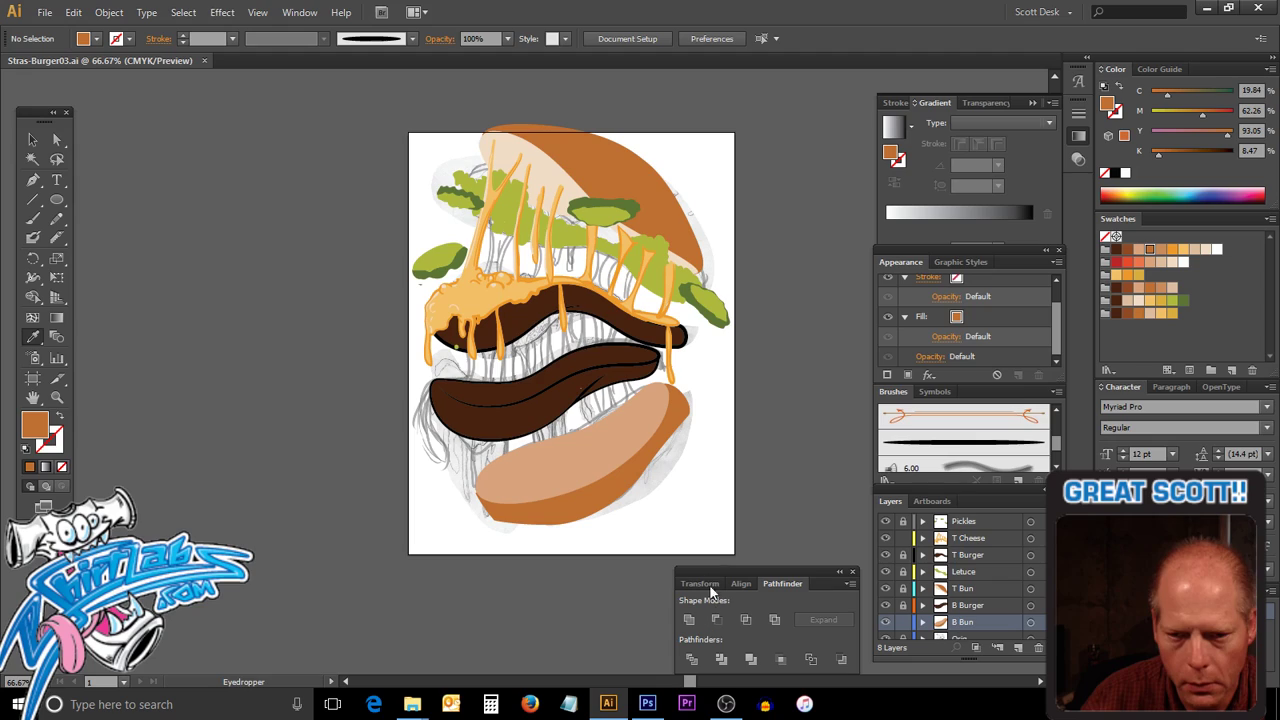
# Sample the top bun's pale cream and drag it onto the bottom bun's light top face.
pyautogui.click(32, 140)
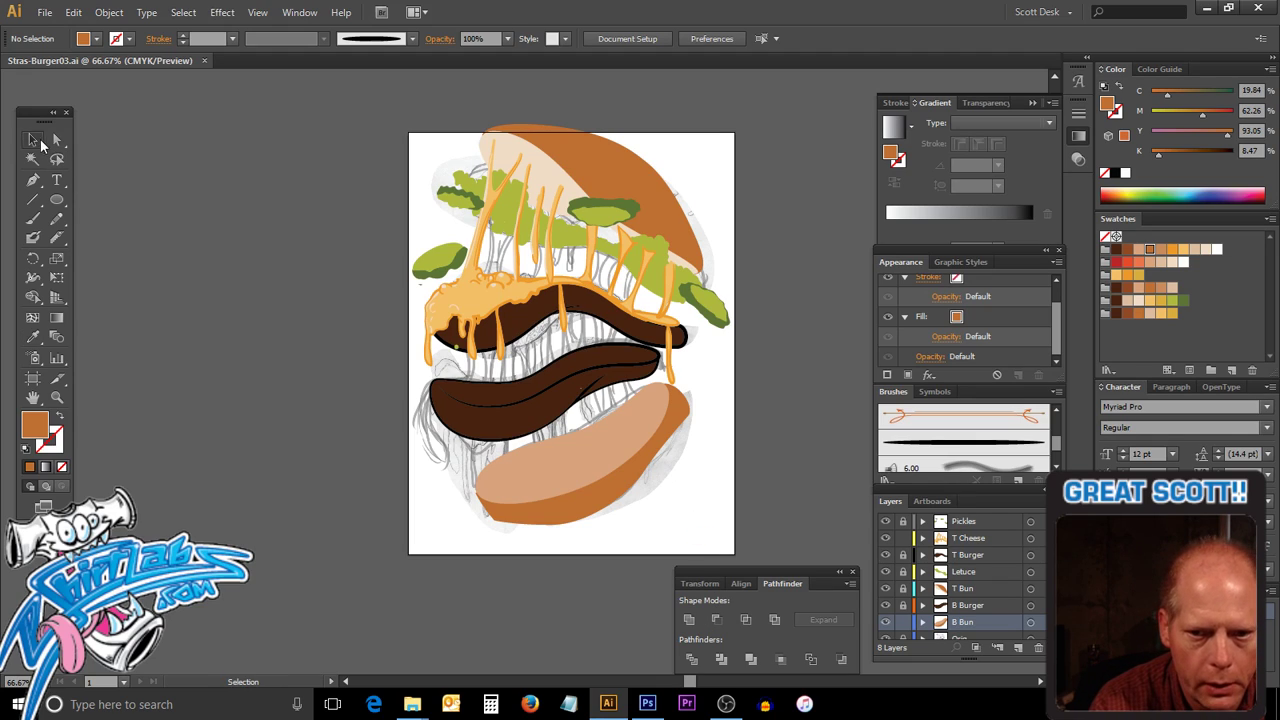
pyautogui.click(622, 435)
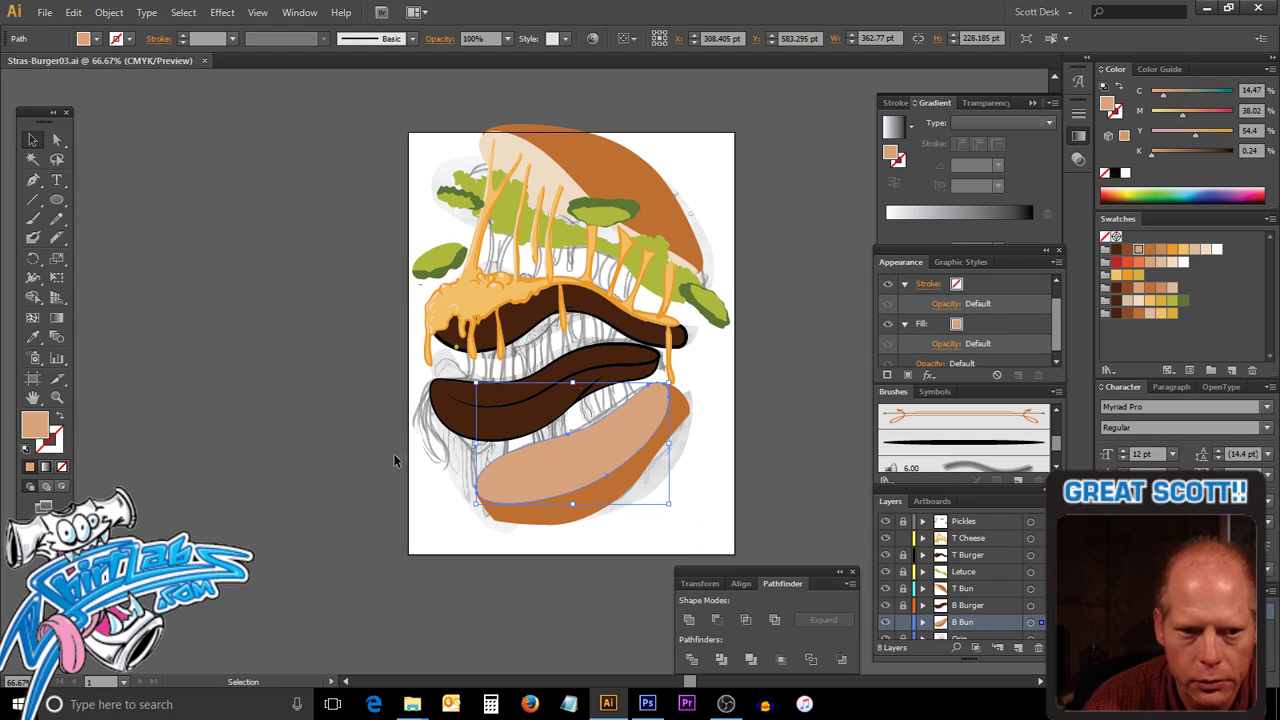
pyautogui.moveTo(34, 424); pyautogui.dragTo(555, 178)
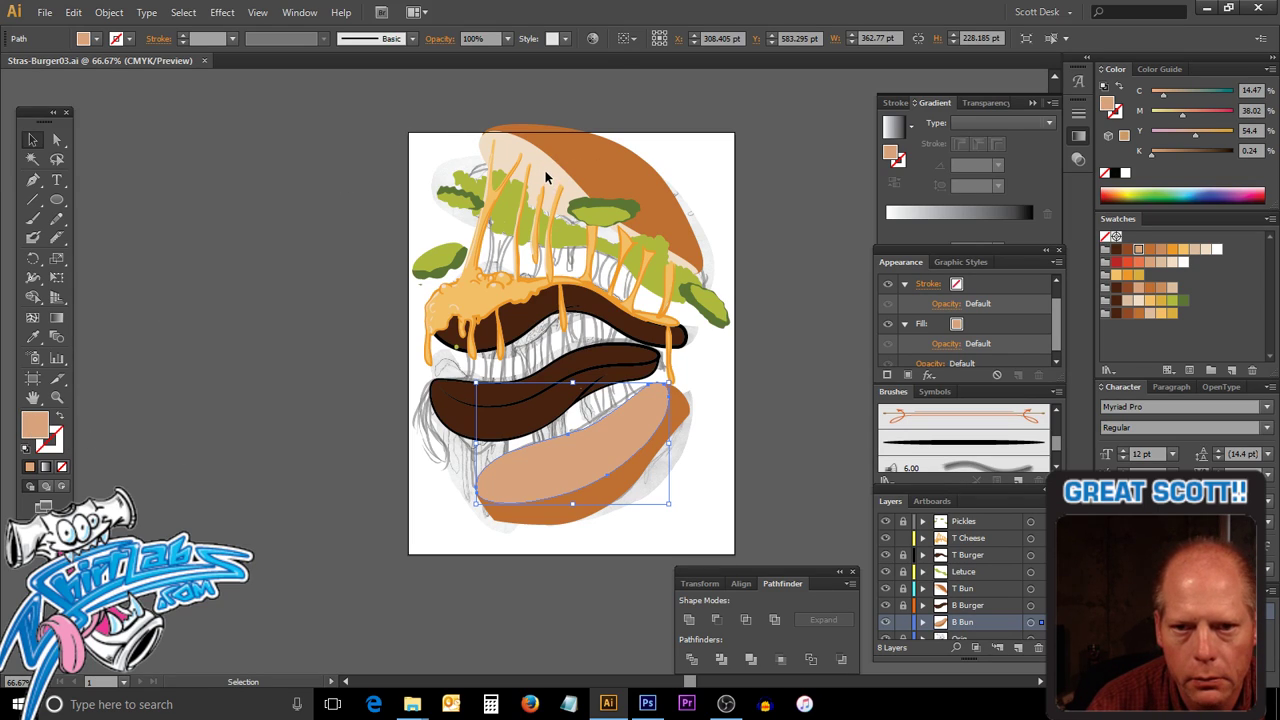
pyautogui.click(546, 177)
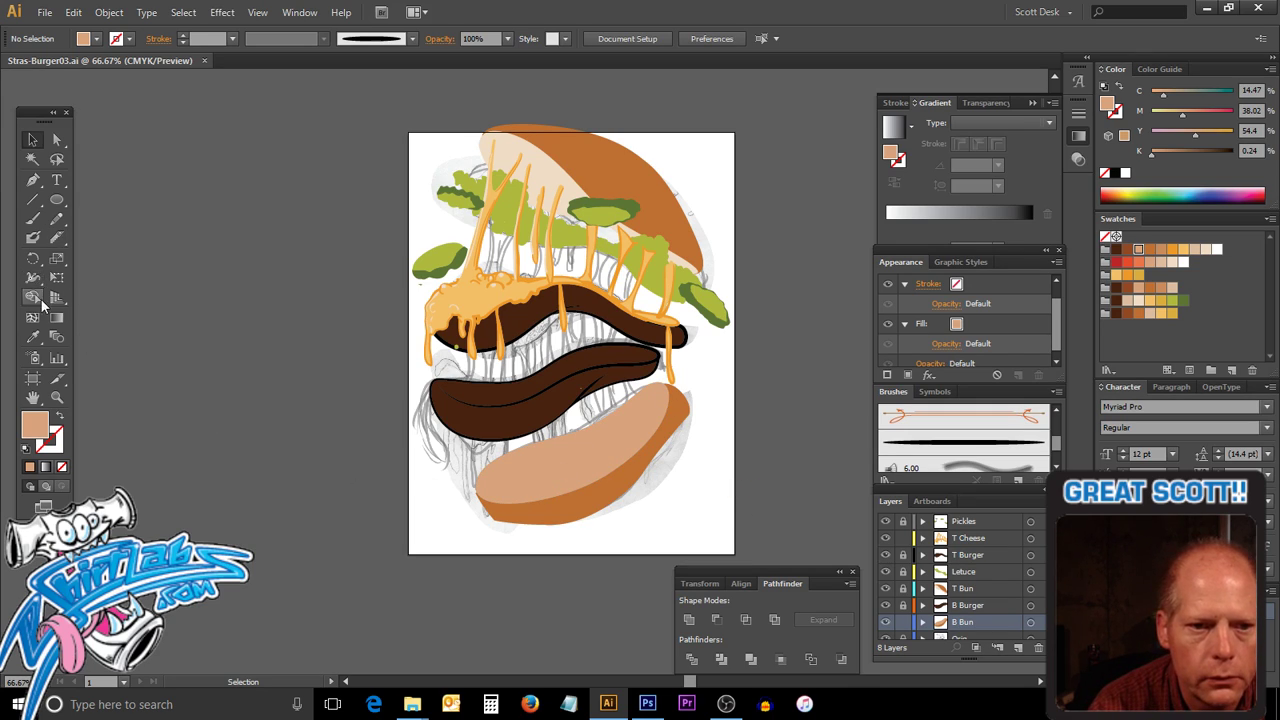
pyautogui.click(33, 337)
pyautogui.click(560, 180)
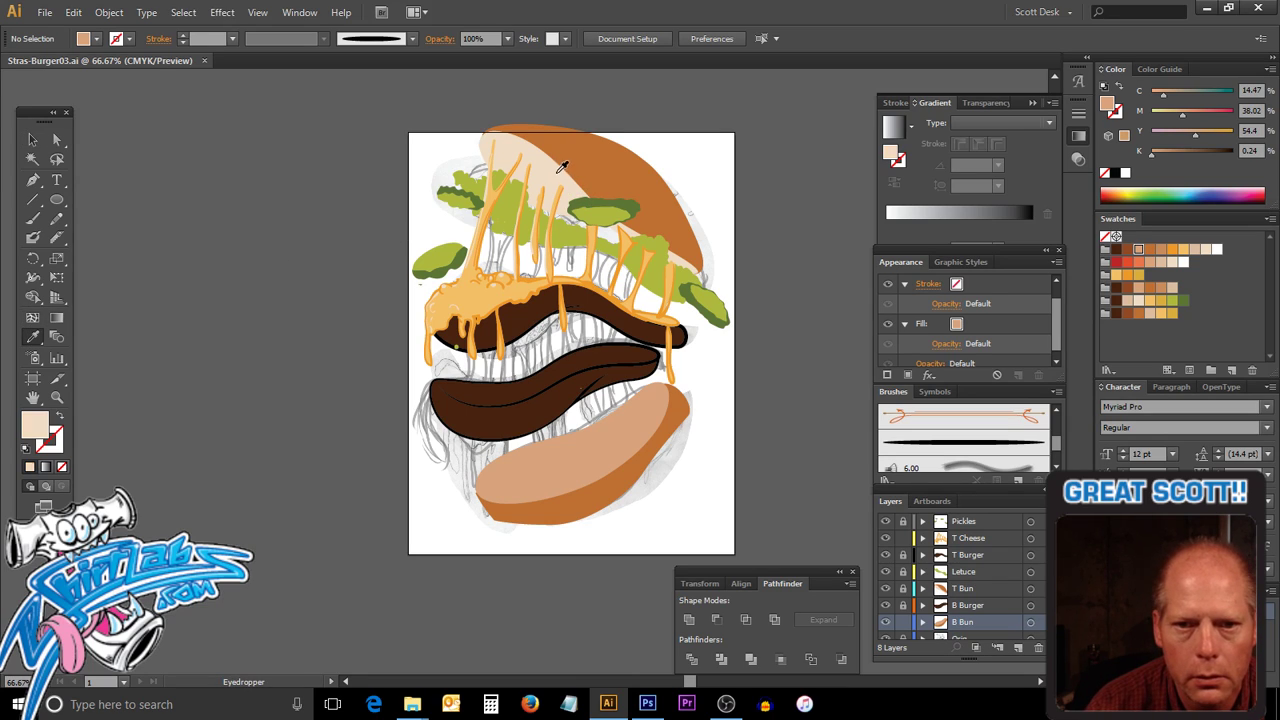
pyautogui.moveTo(36, 428); pyautogui.dragTo(600, 456)
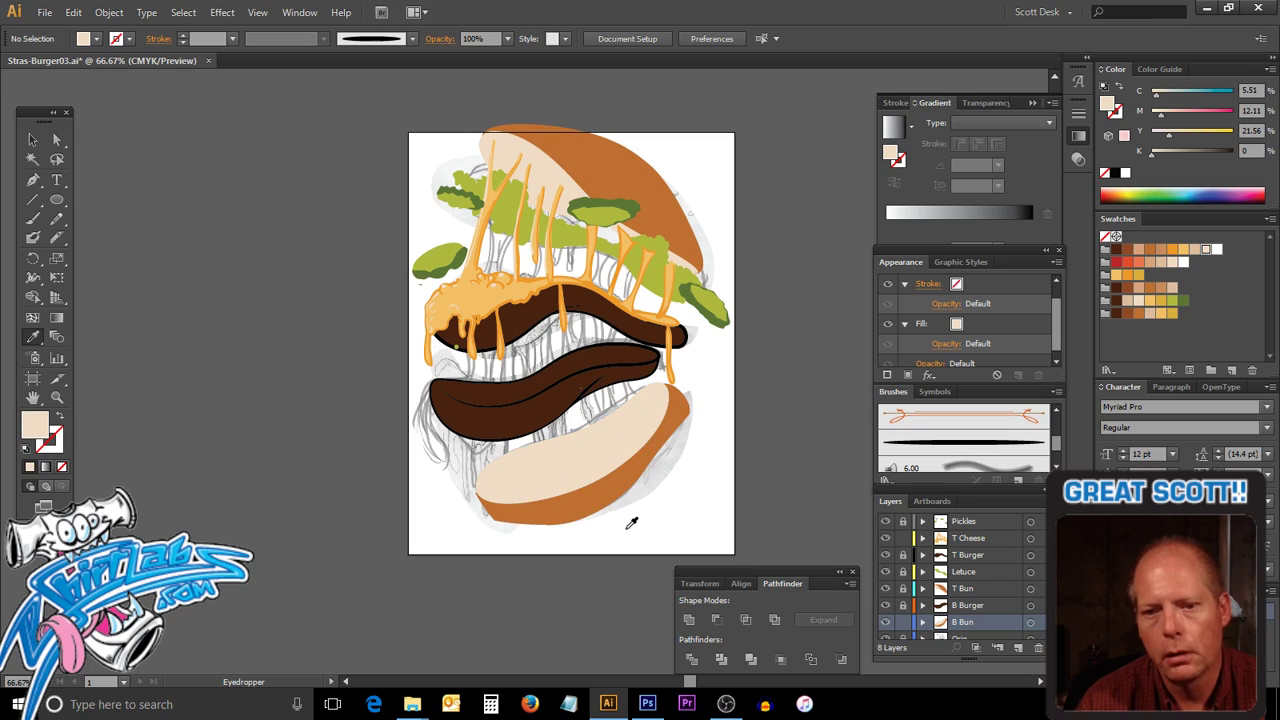
# Click the lock icon on the B Burger row to unlock it.
pyautogui.click(902, 606)
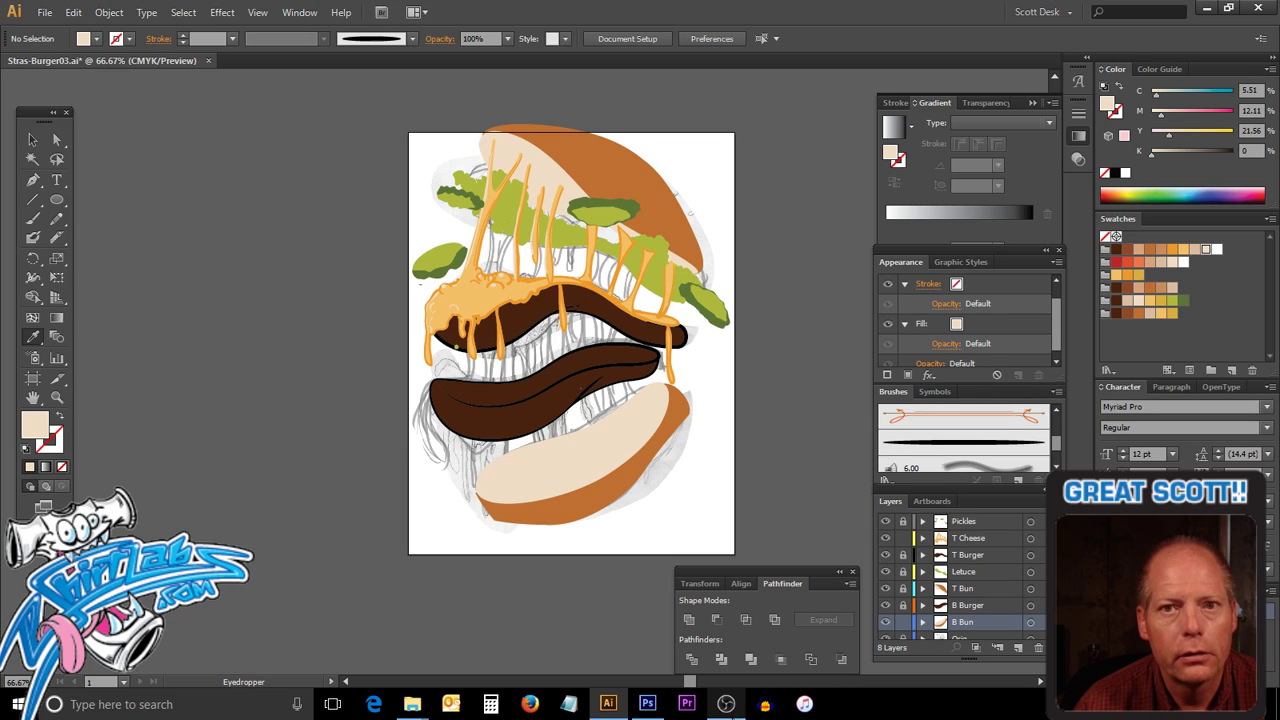
pyautogui.moveTo(731, 708)
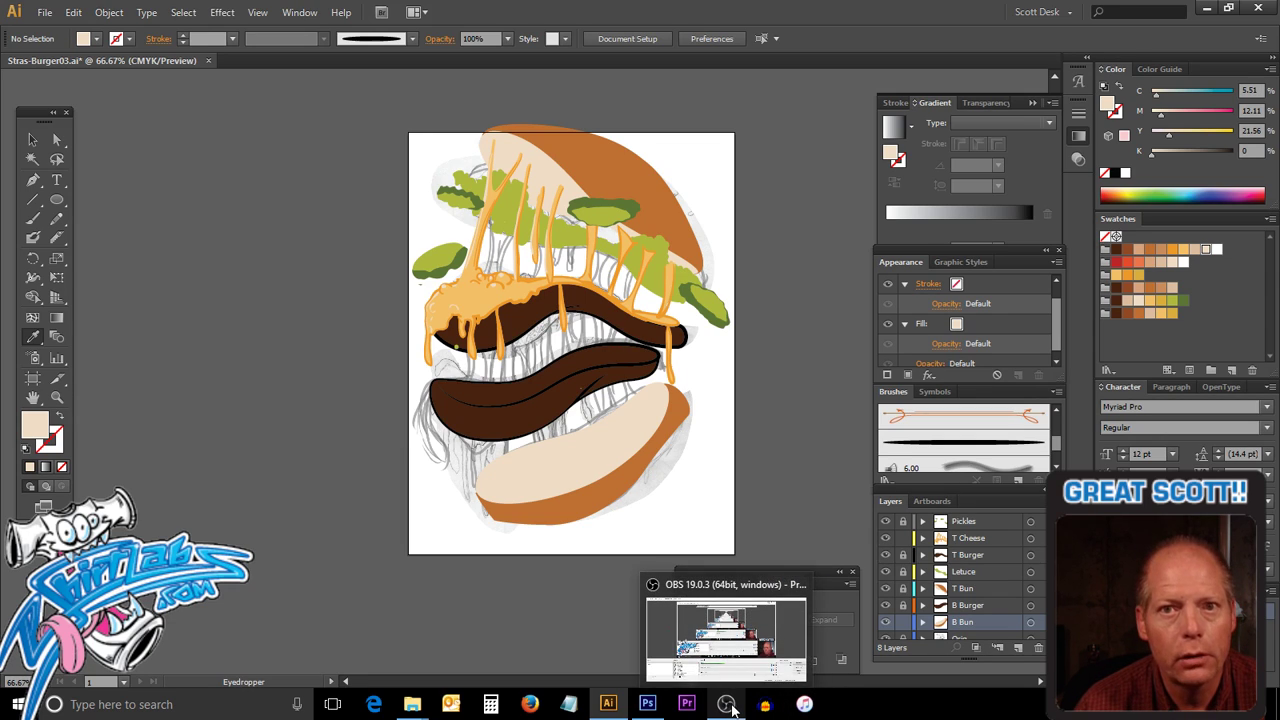